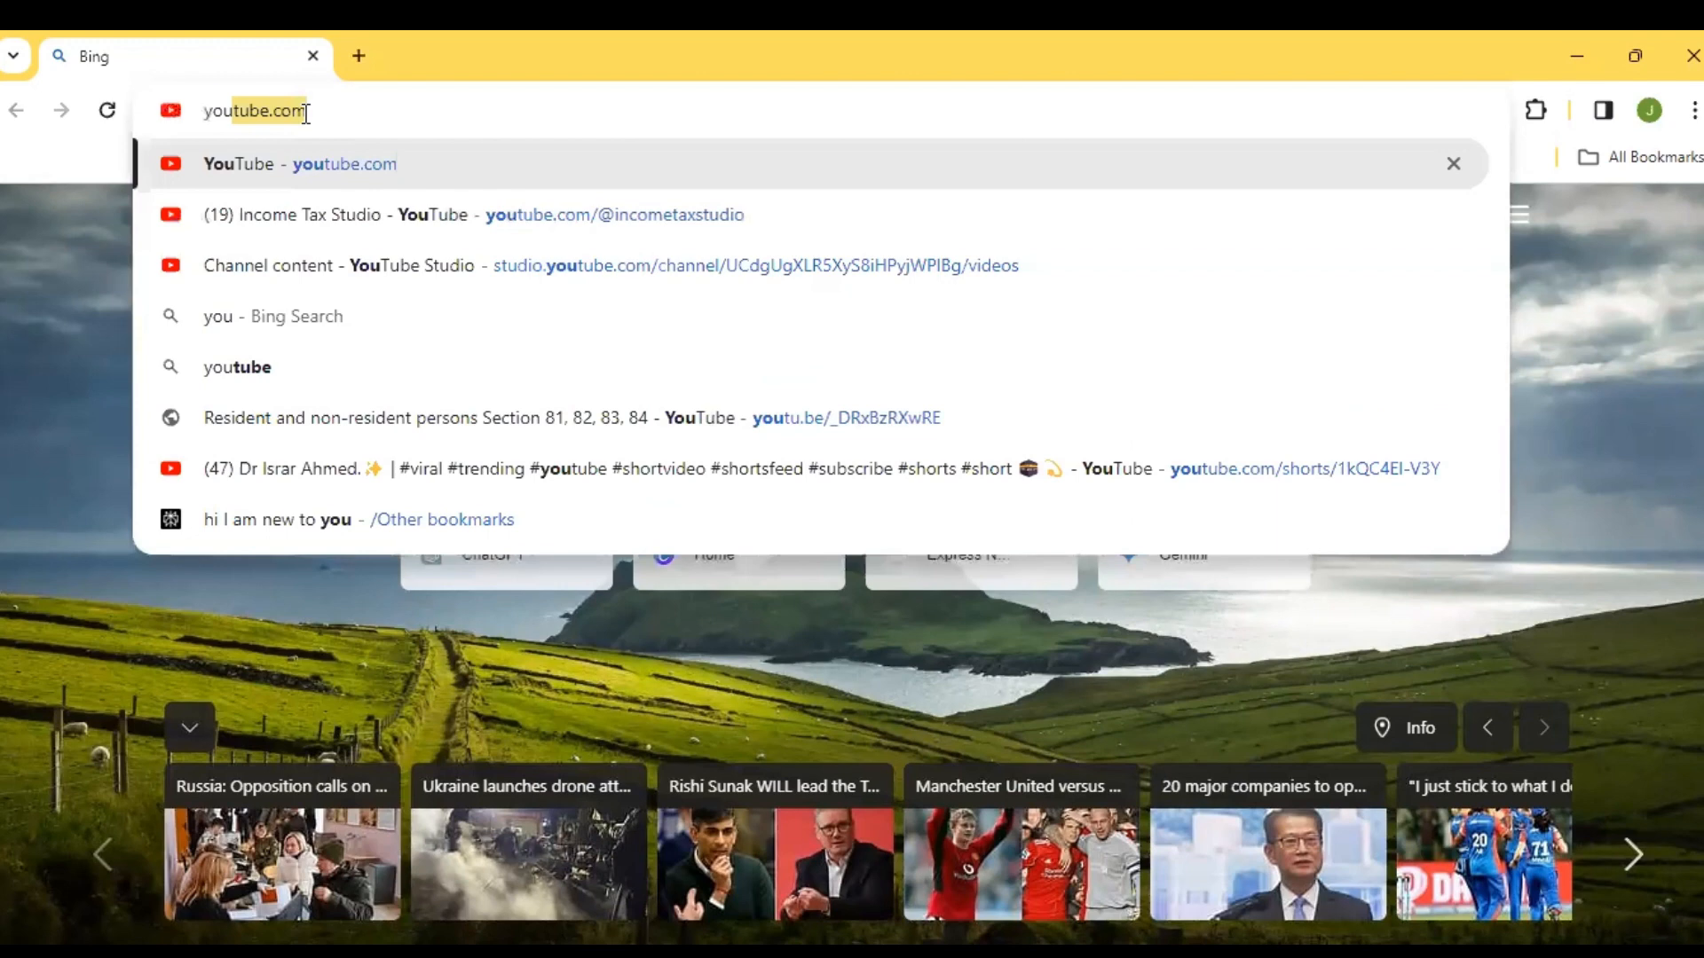
Go to youtube.com and open the channel's playlists in YouTube Studio
key("Return")
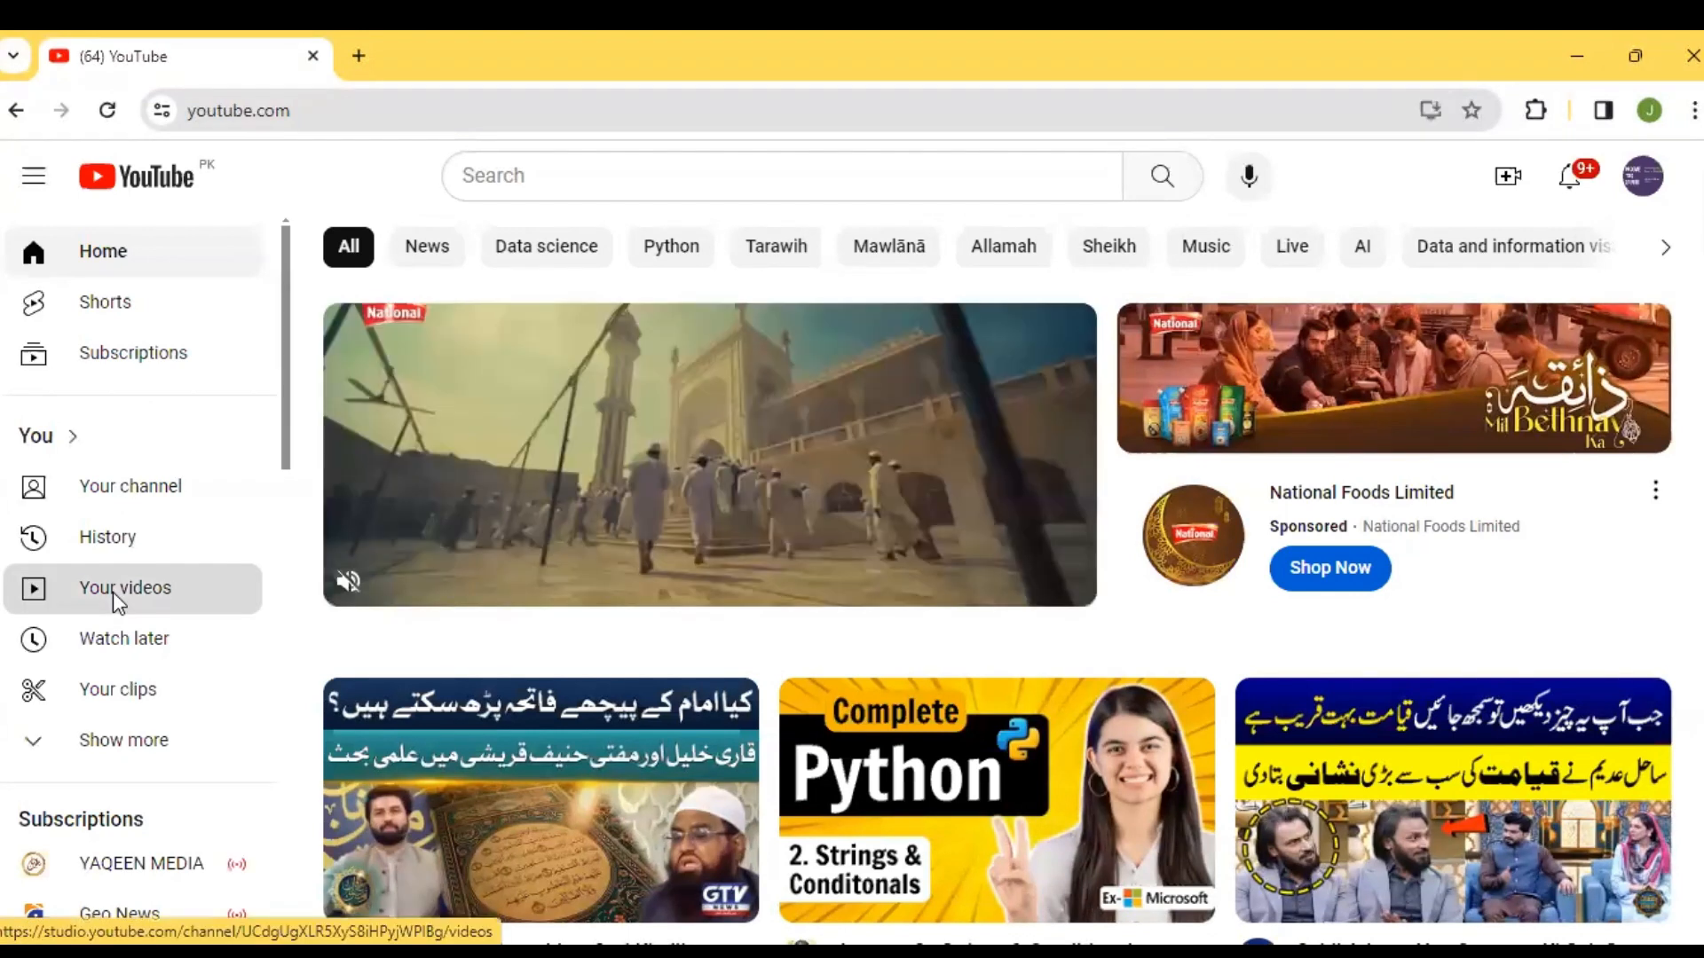
left_click(114, 593)
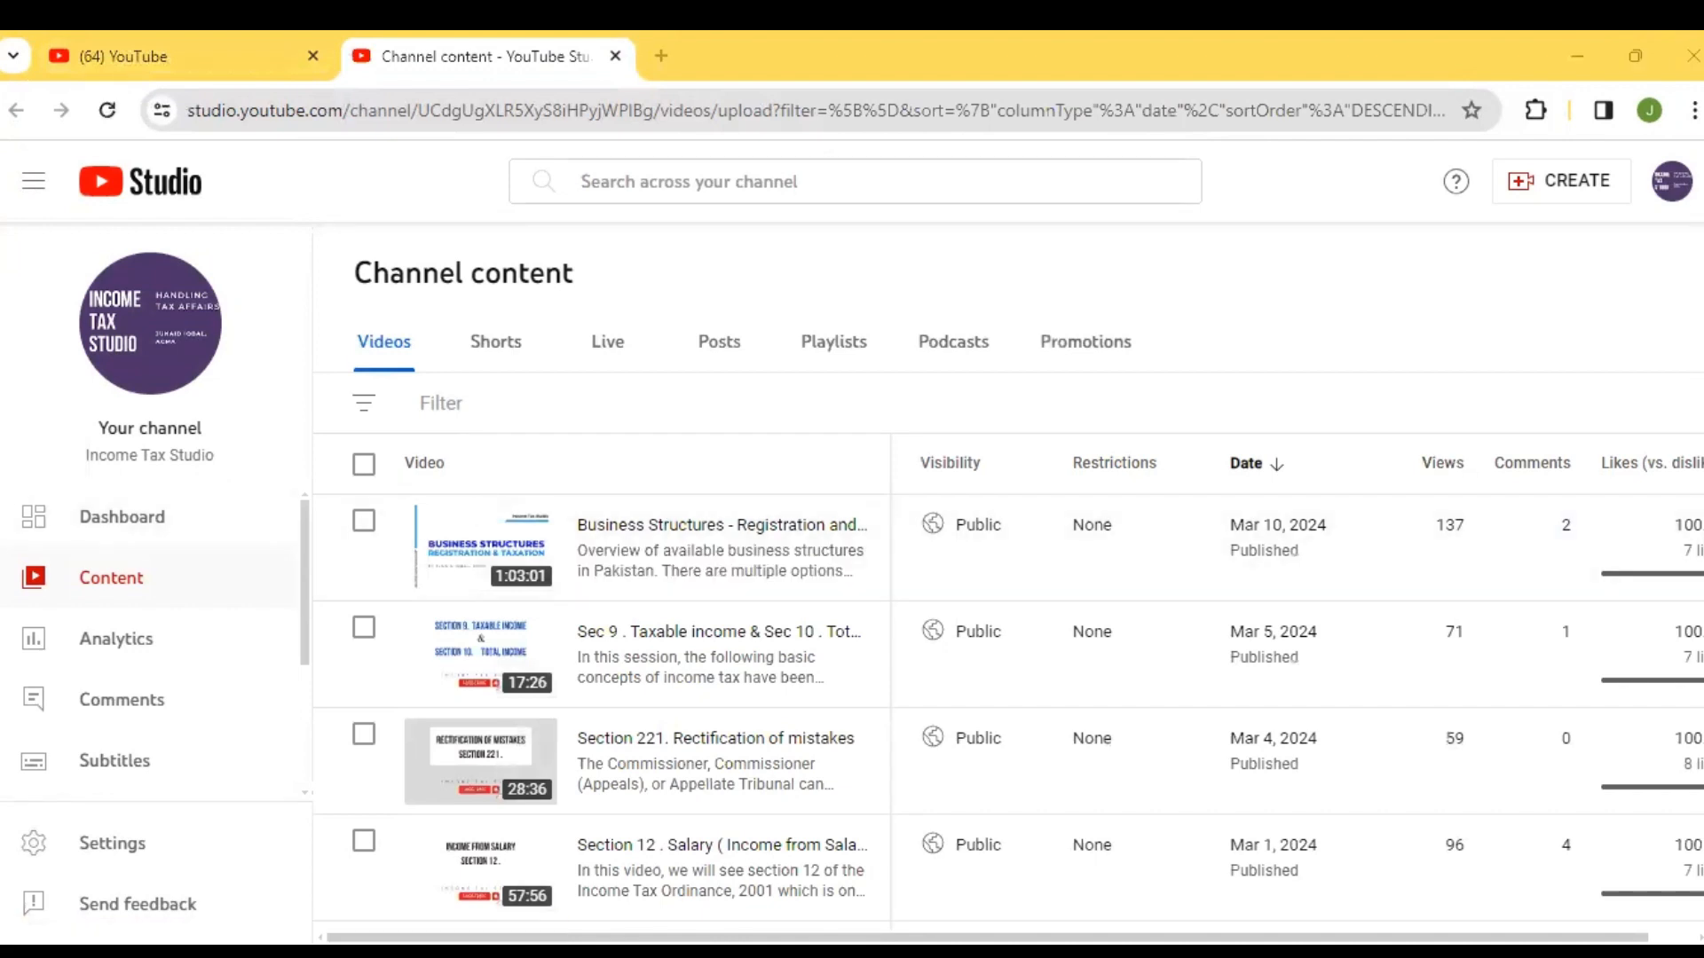
left_click(833, 342)
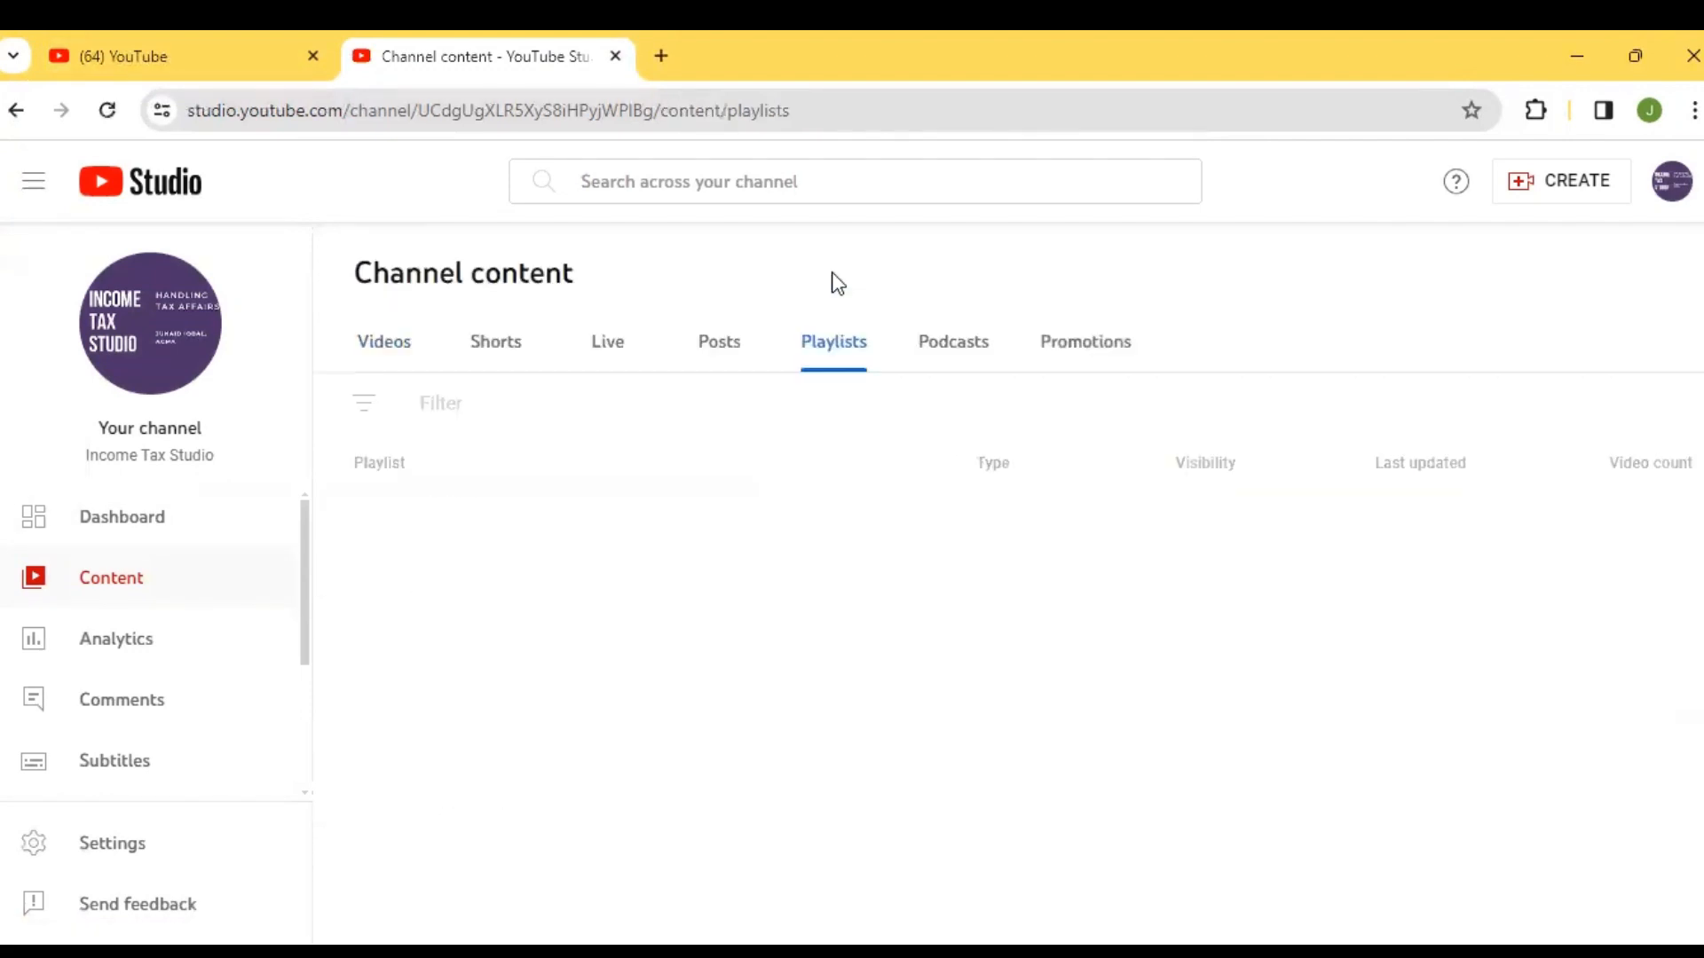
Open the Accounting & QuickBooks playlist and show its list of videos
scroll(1009, 621, "down", 3)
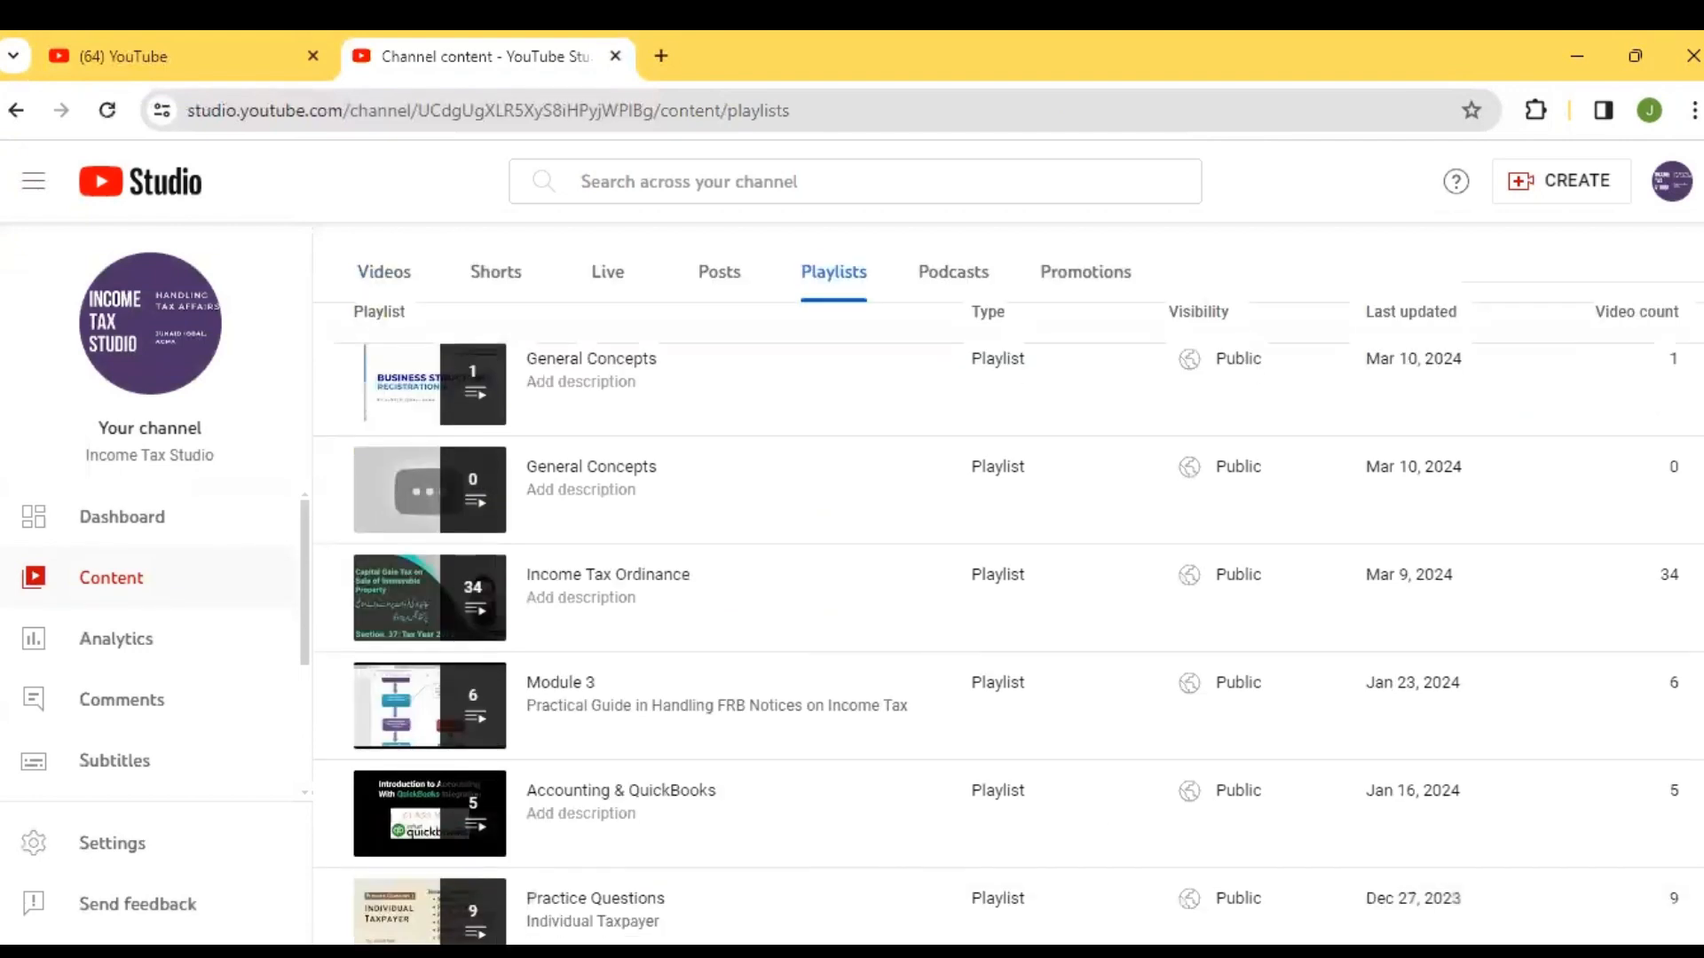
scroll(917, 583, "down", 1)
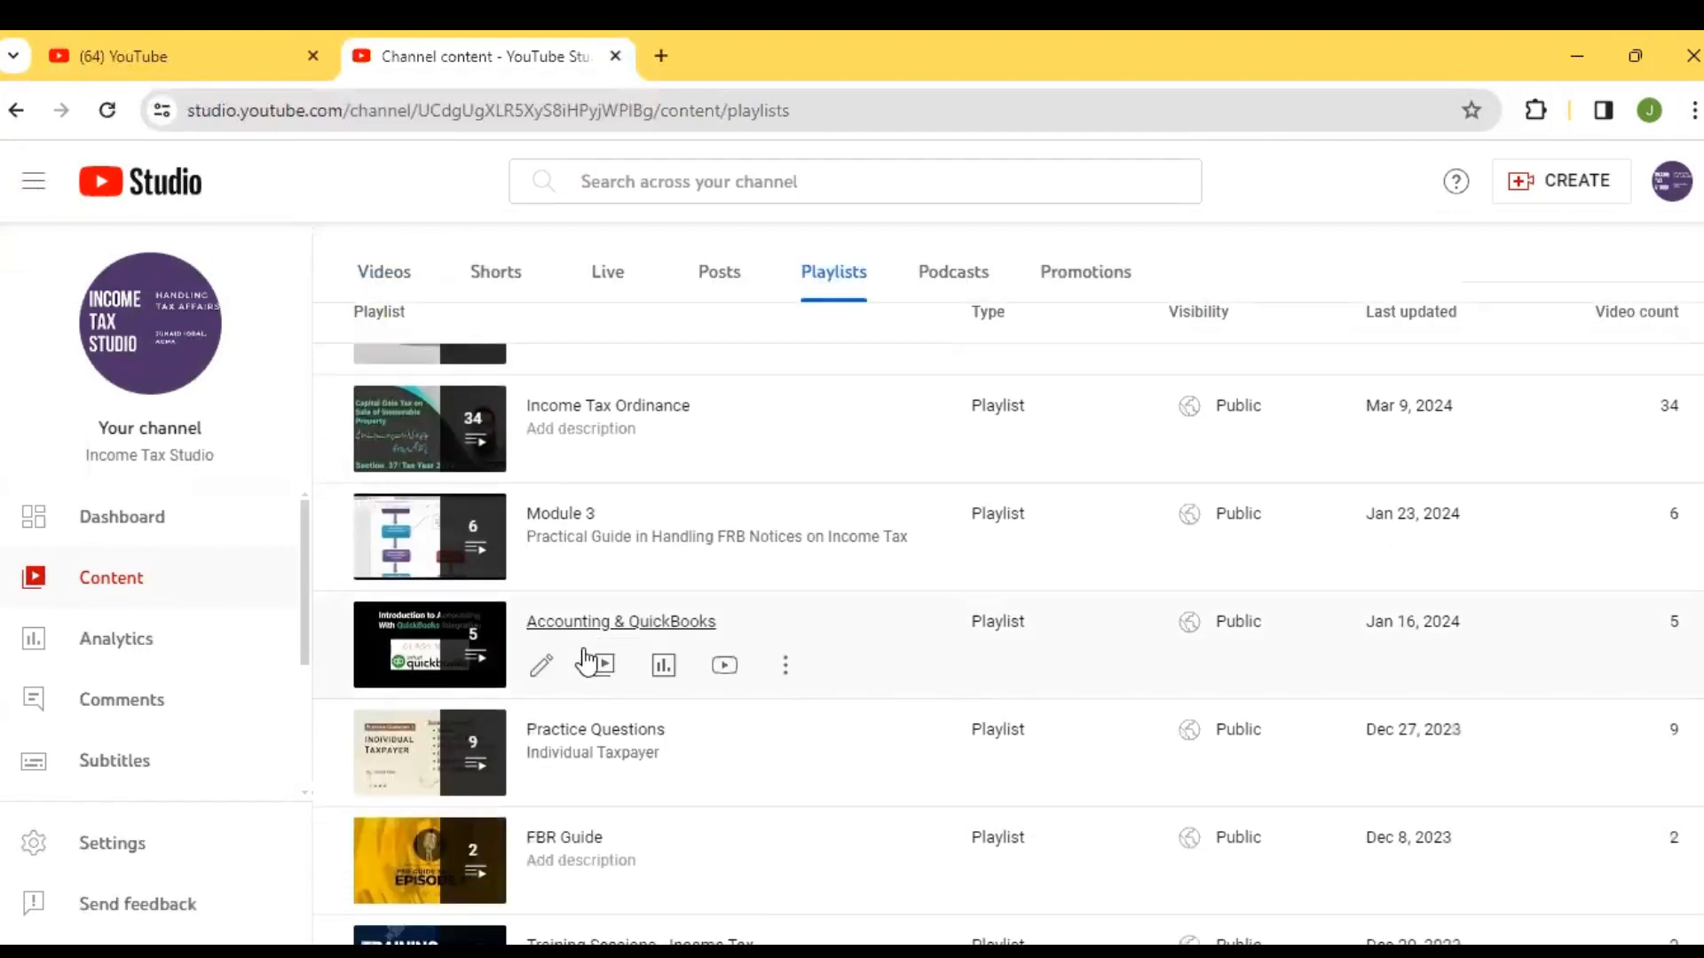
left_click(554, 619)
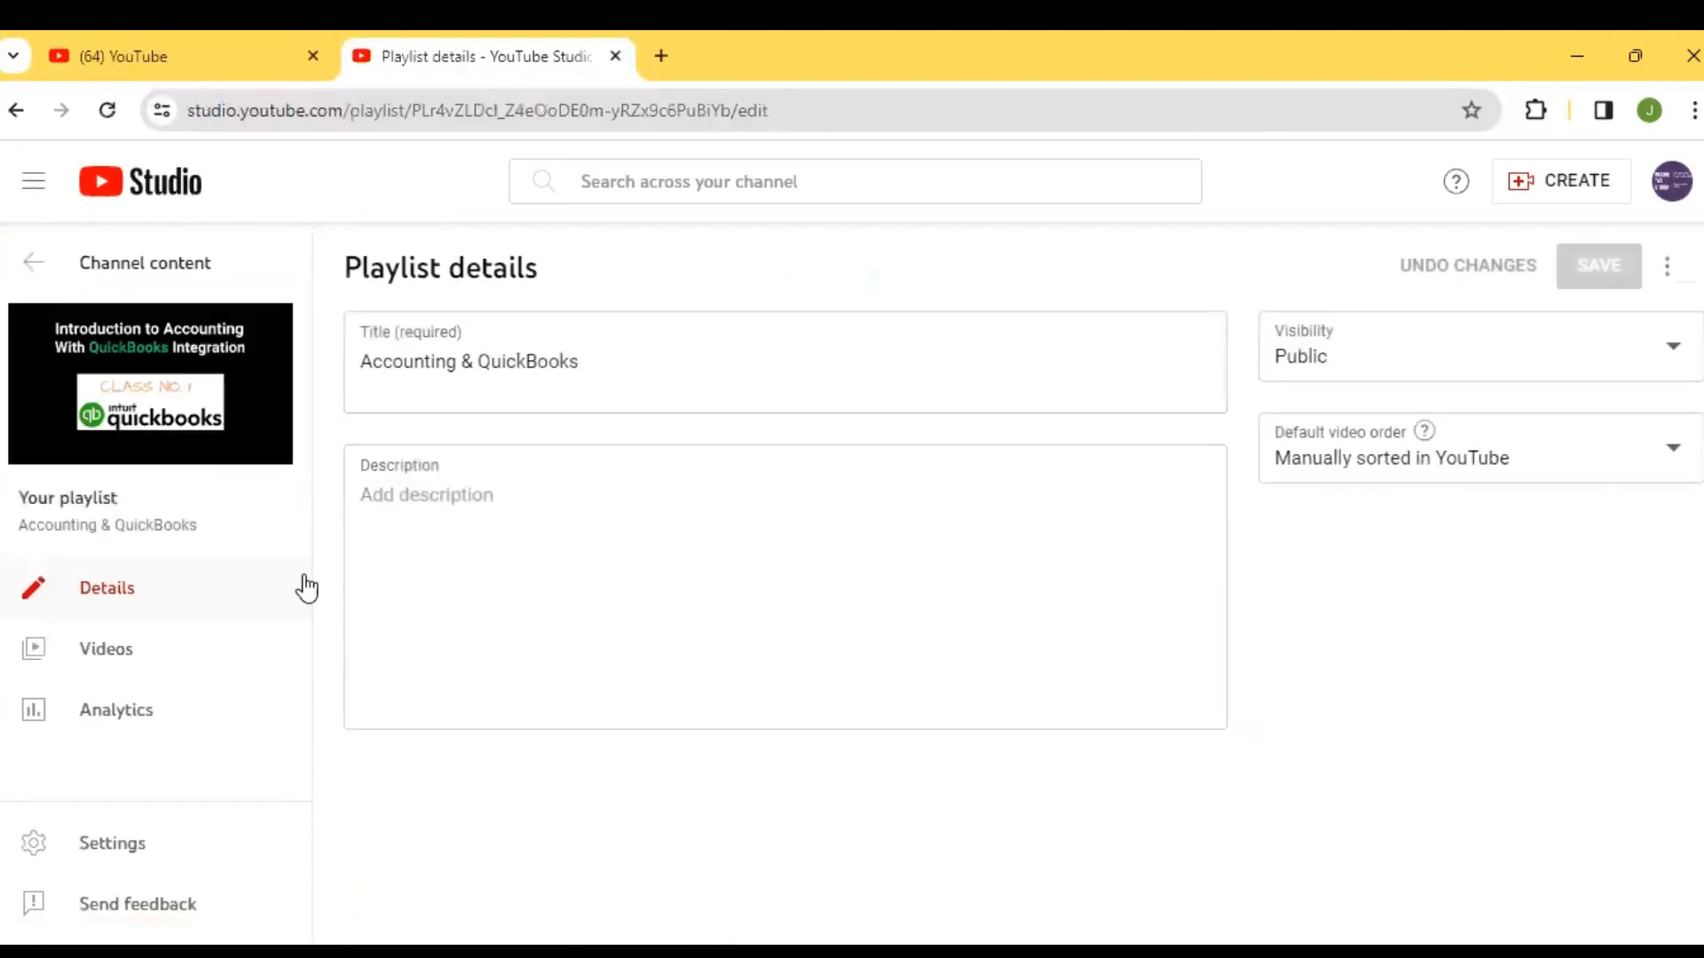
left_click(104, 648)
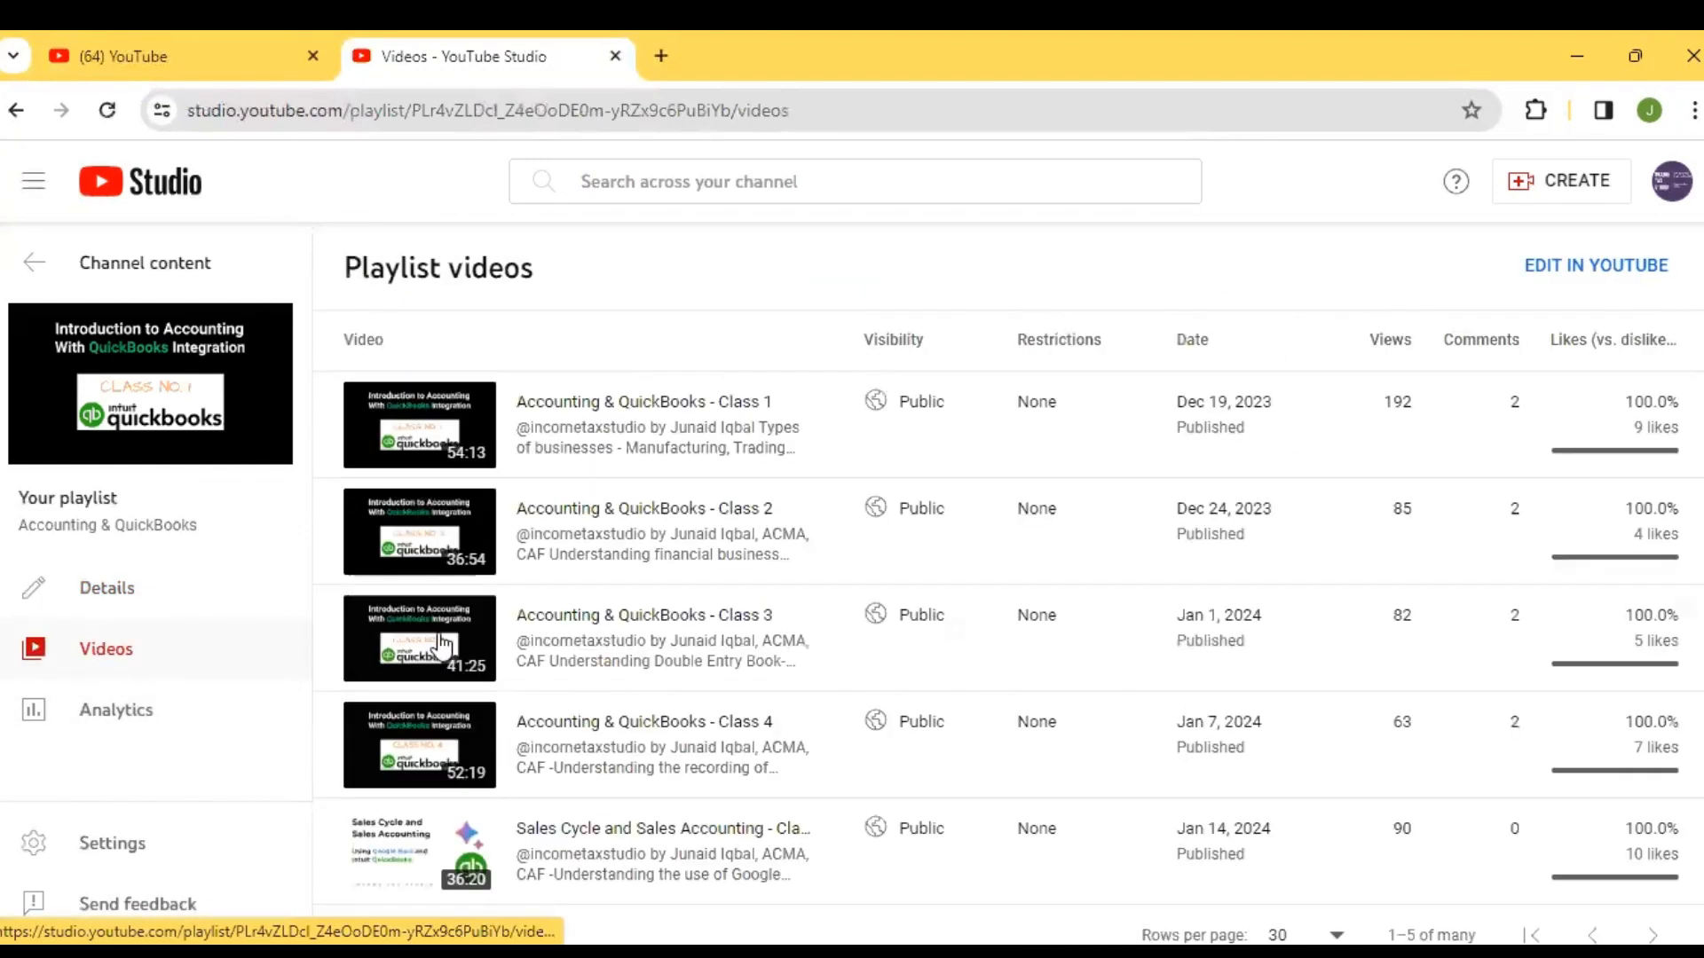
Read through the full description of the Accounting & QuickBooks - Class 1 video, and close its title and description editor without saving
scroll(1179, 373, "down", 1)
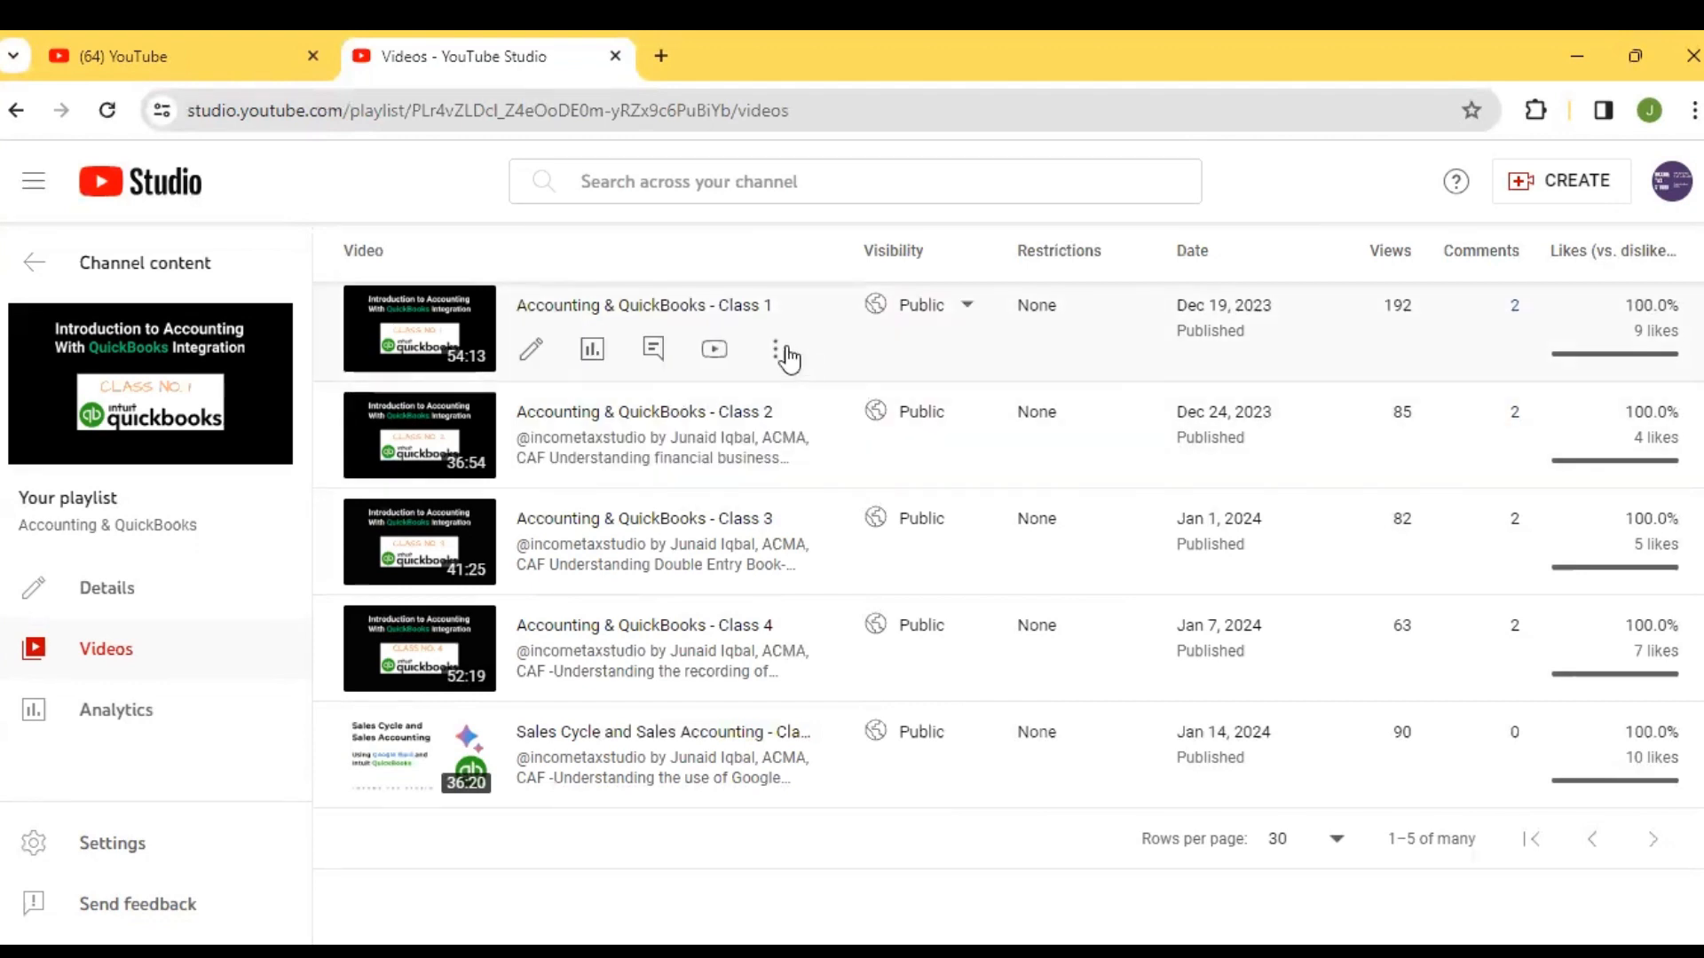
left_click(777, 352)
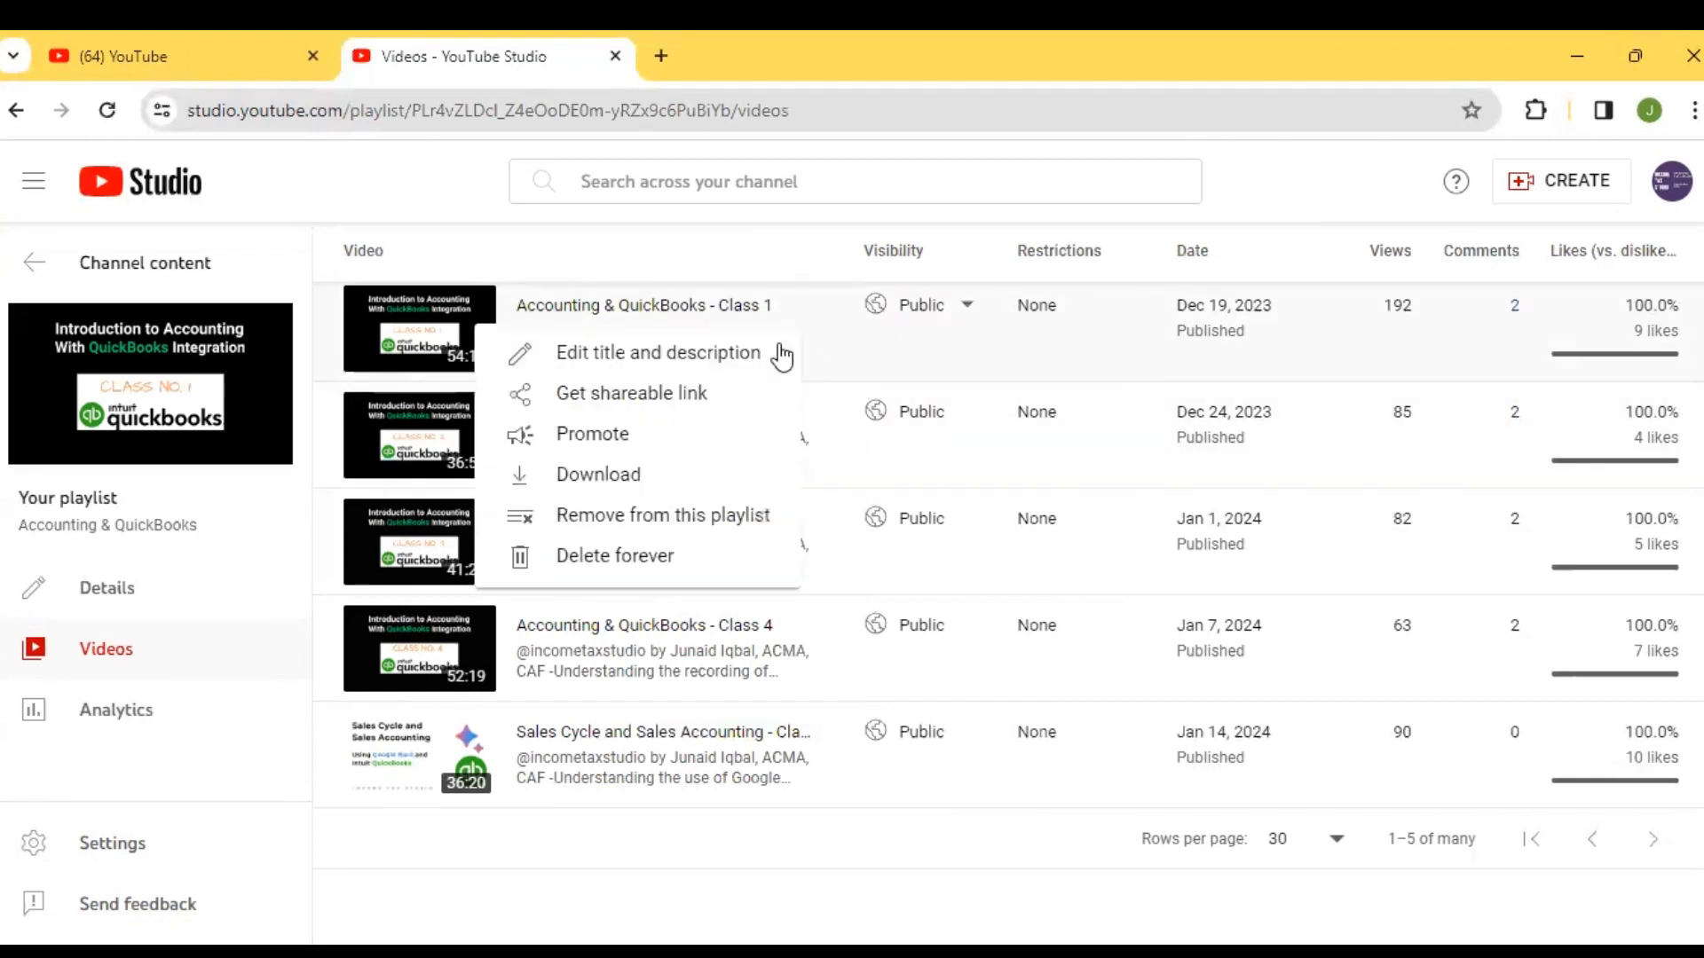
left_click(711, 352)
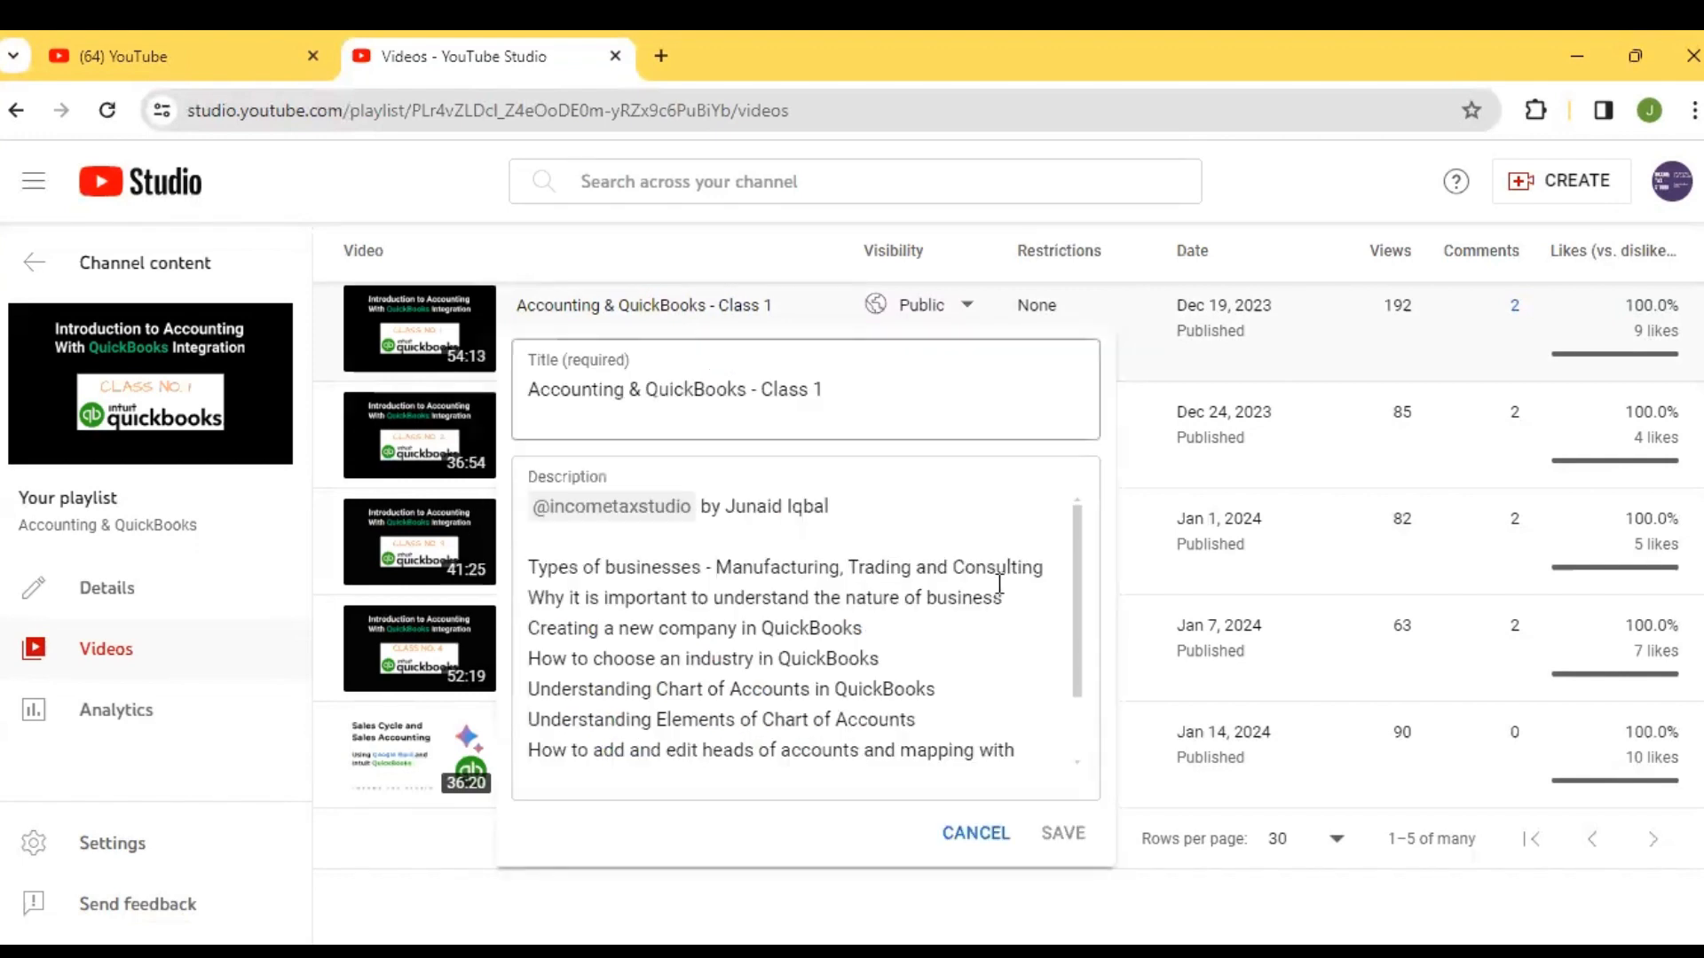
left_click_drag(1076, 590, 1078, 617)
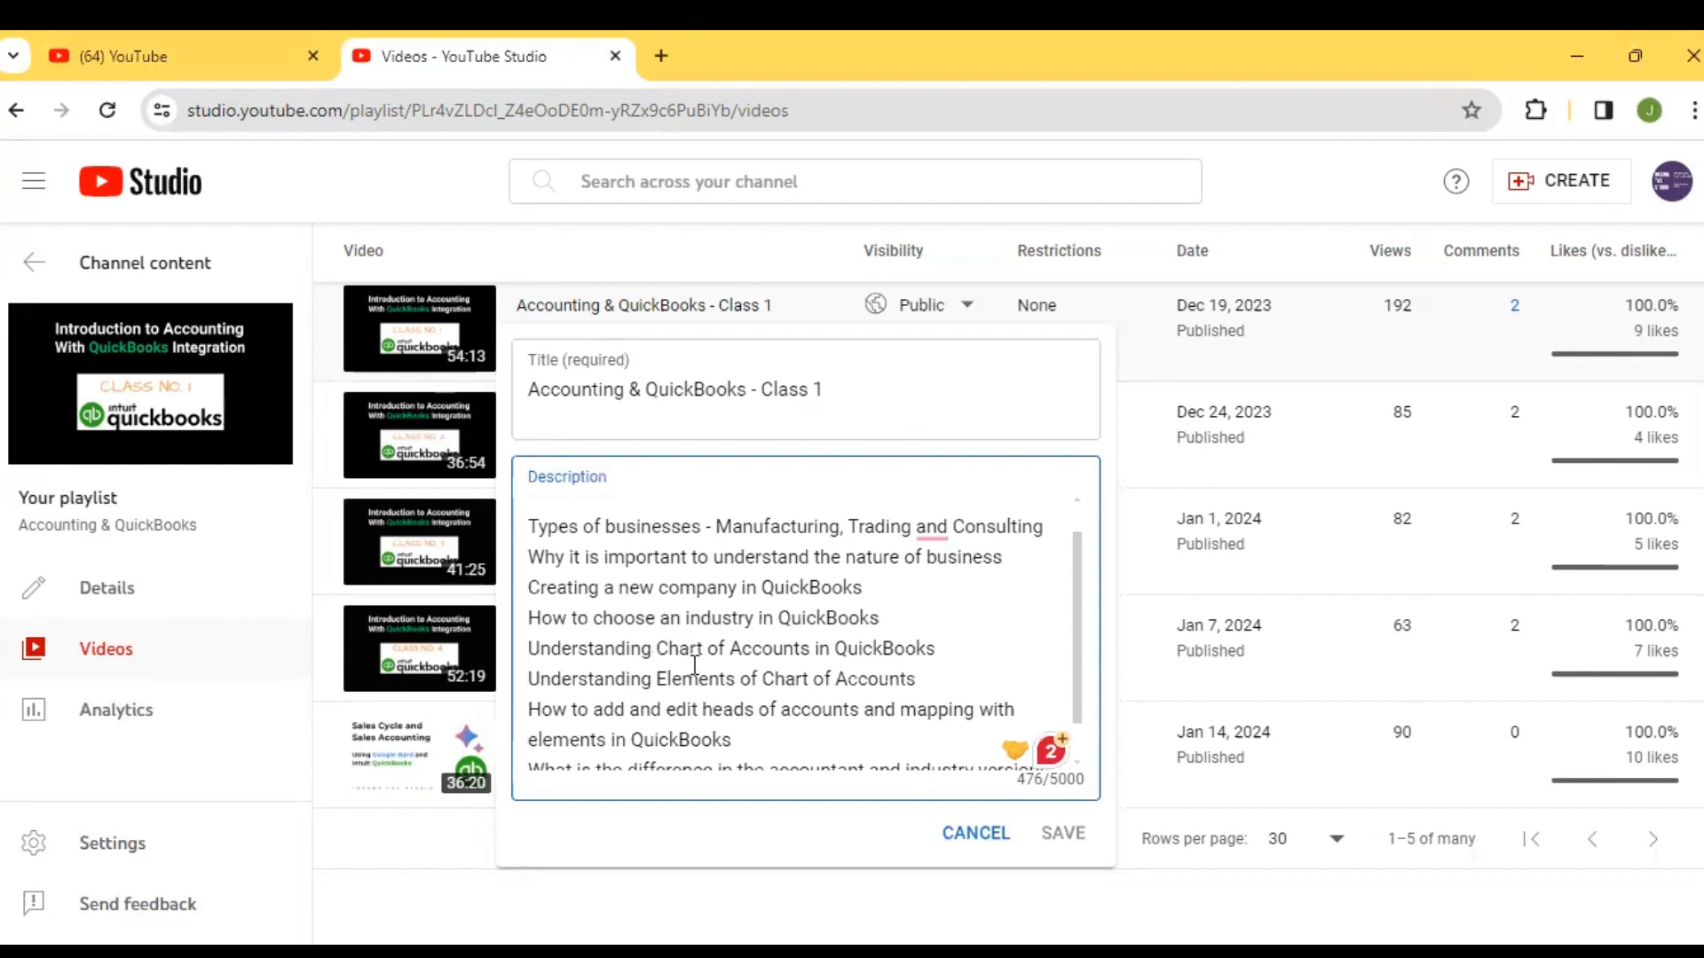
left_click_drag(1073, 657, 1076, 688)
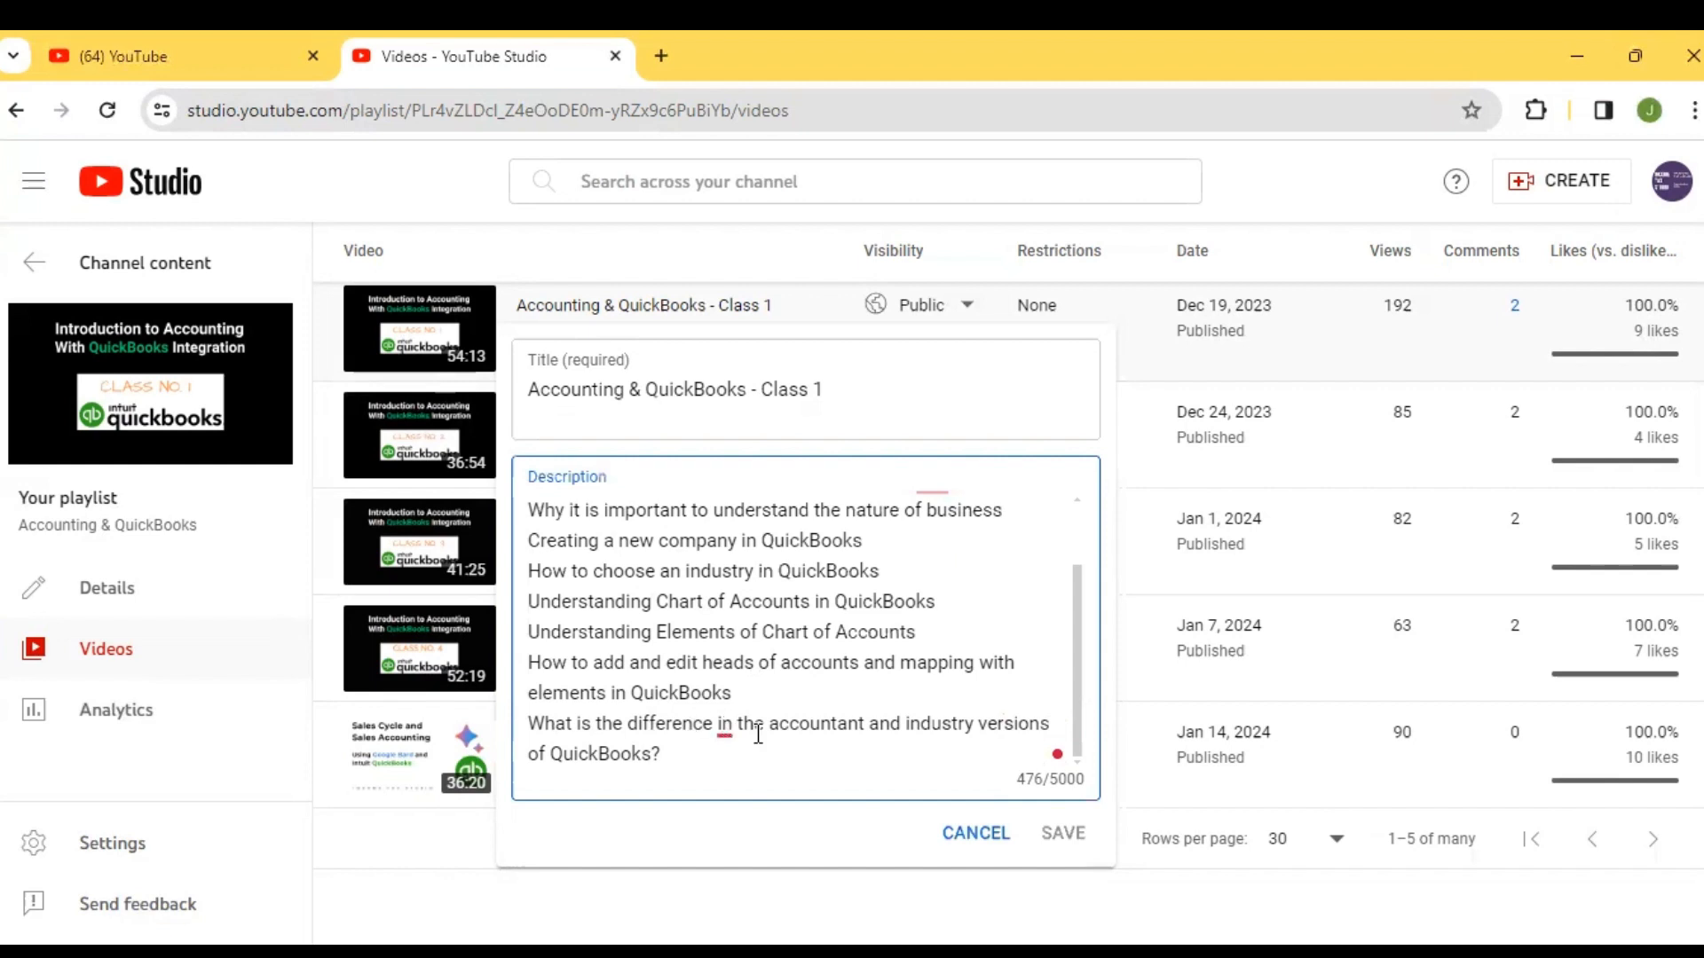
left_click(984, 836)
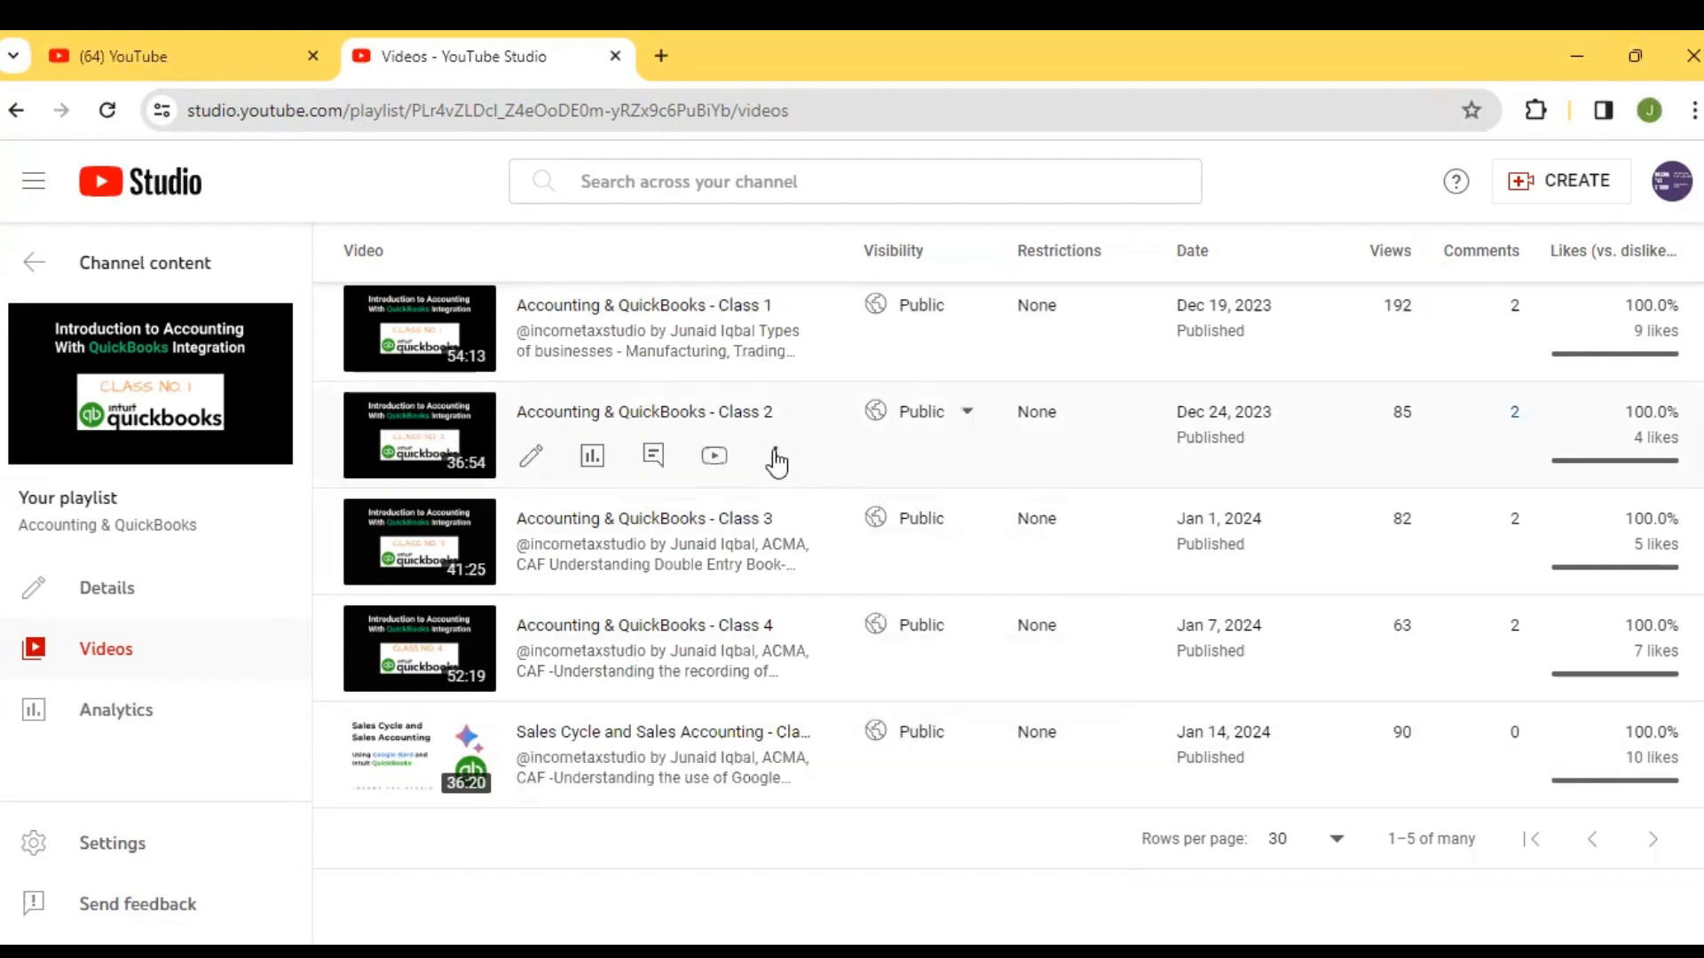
Review the Class 2 video's description to its end in the title and description editor, and cancel without changes
left_click(776, 459)
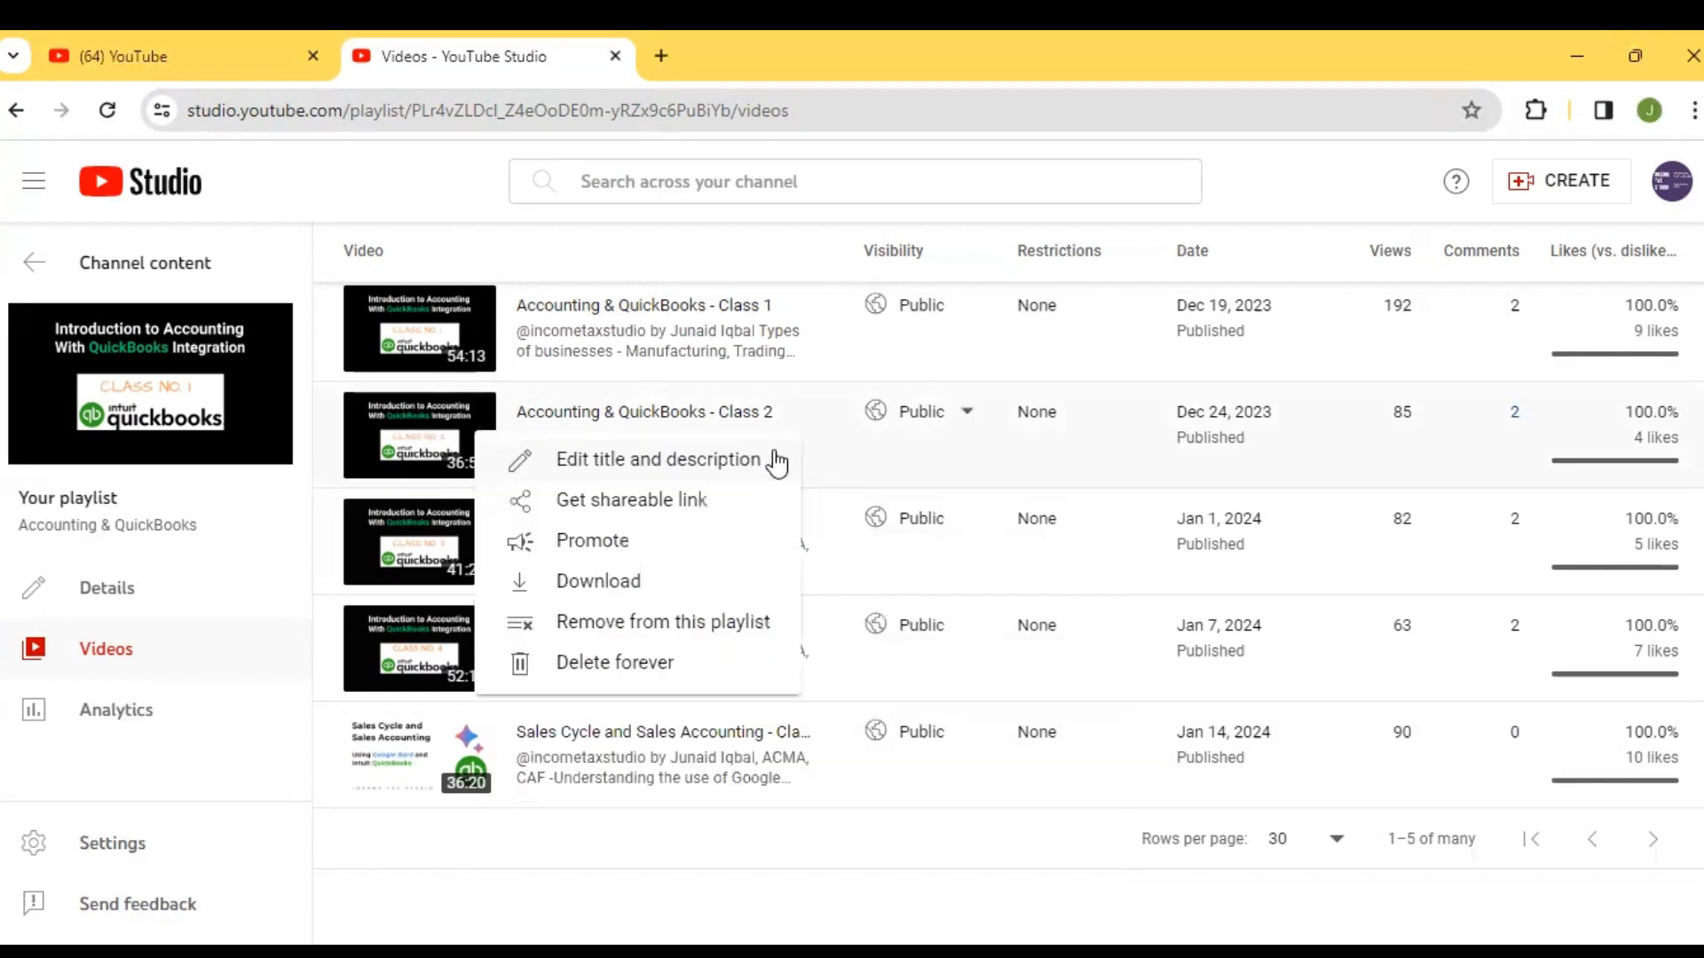
left_click(708, 473)
left_click_drag(1076, 663, 1076, 698)
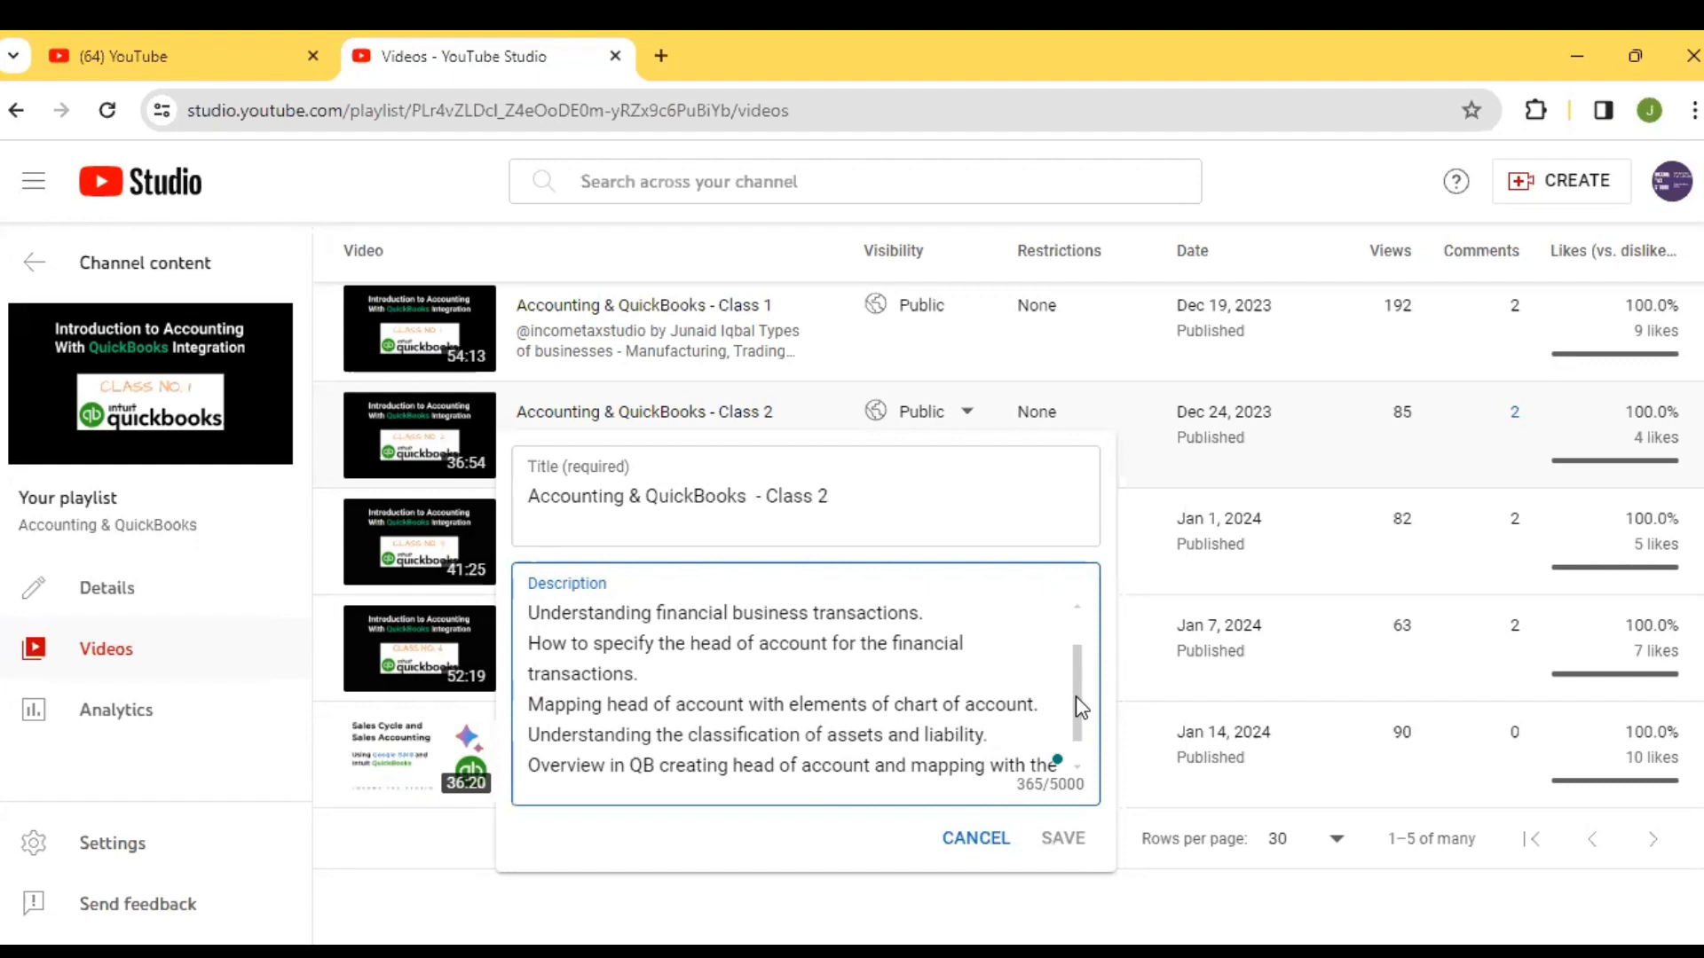
left_click_drag(1076, 696, 1078, 712)
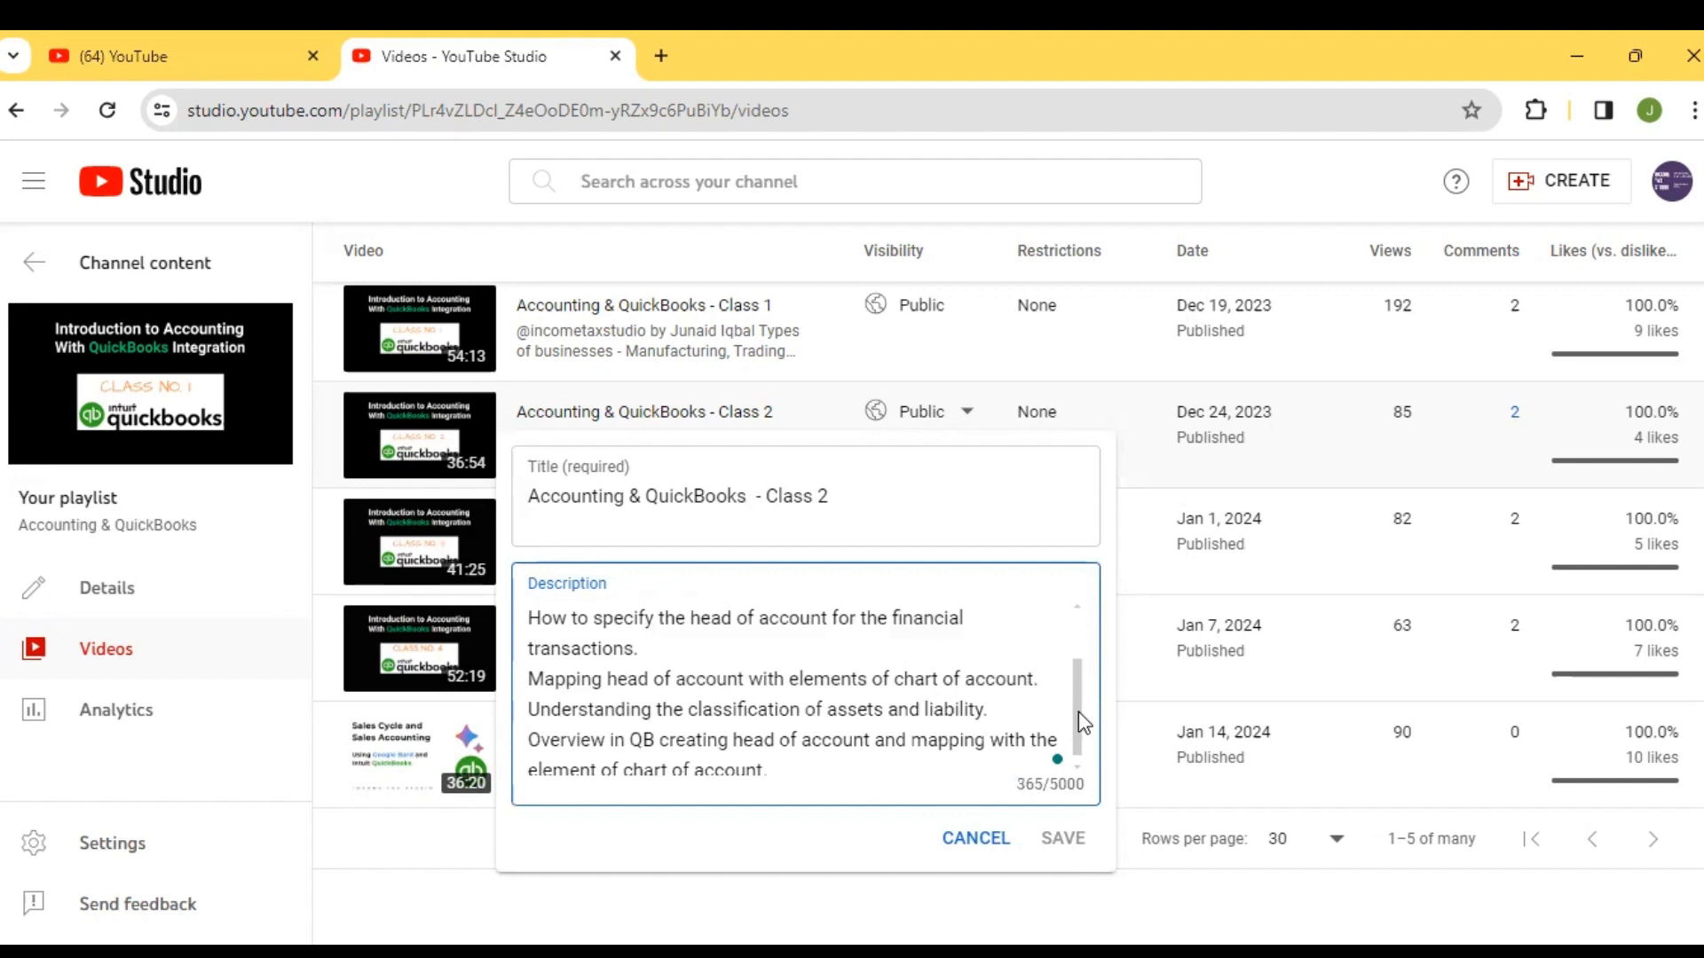
left_click_drag(1078, 717, 1078, 727)
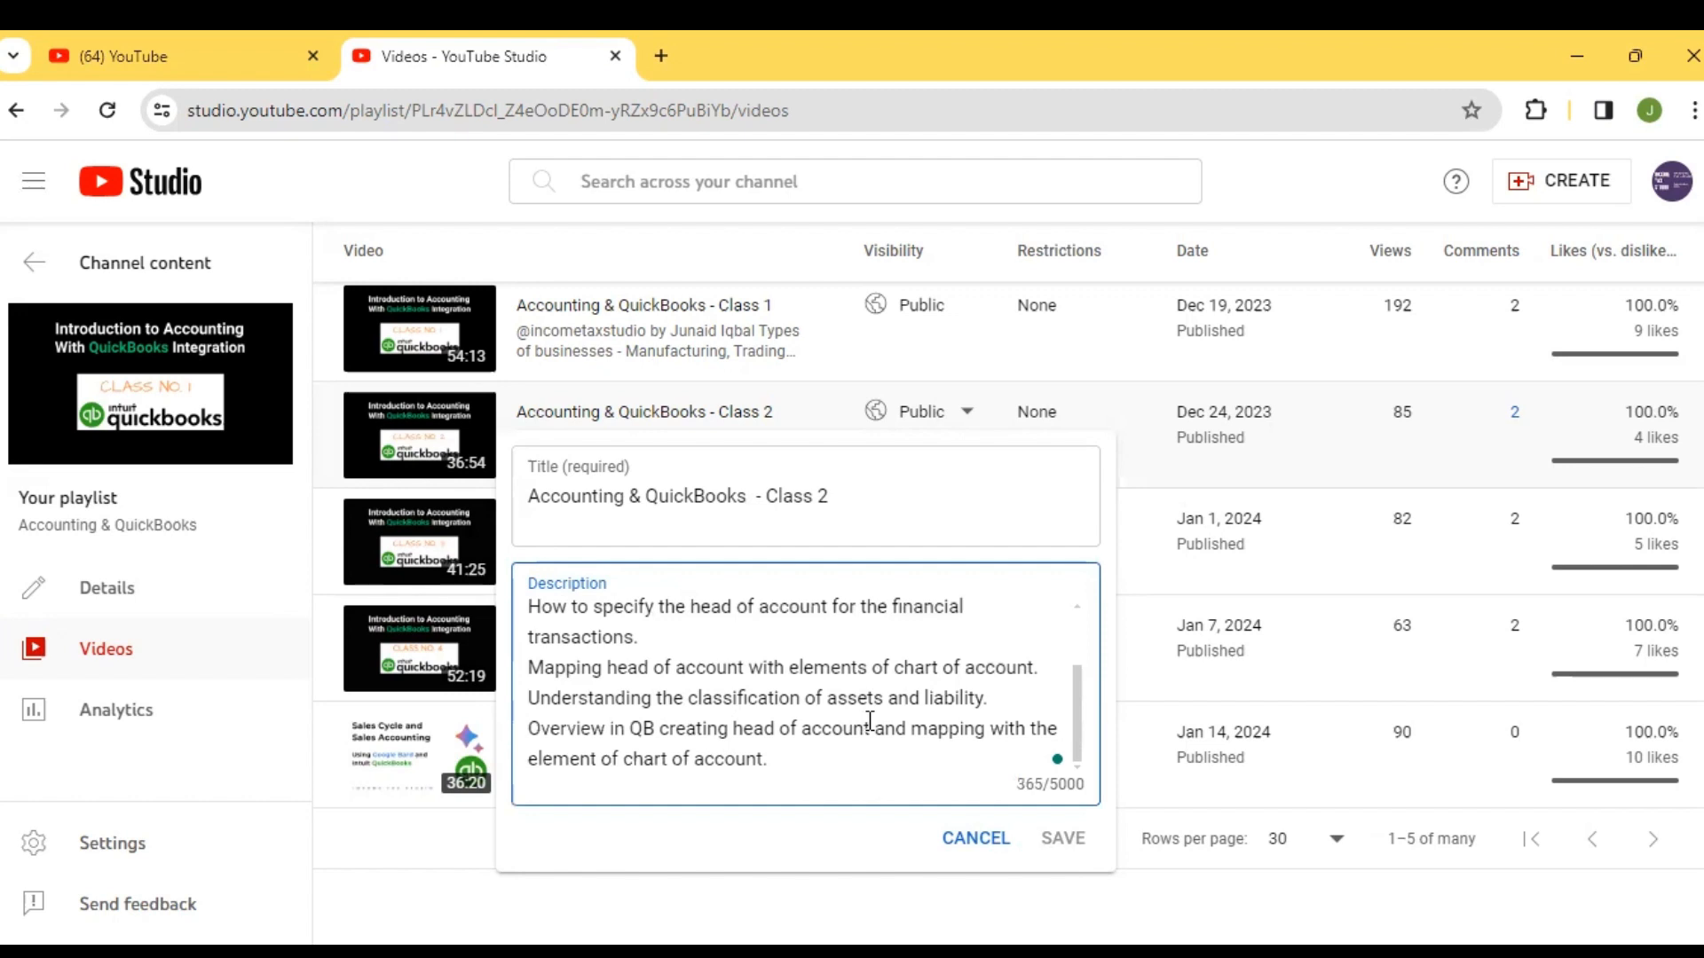
left_click(997, 854)
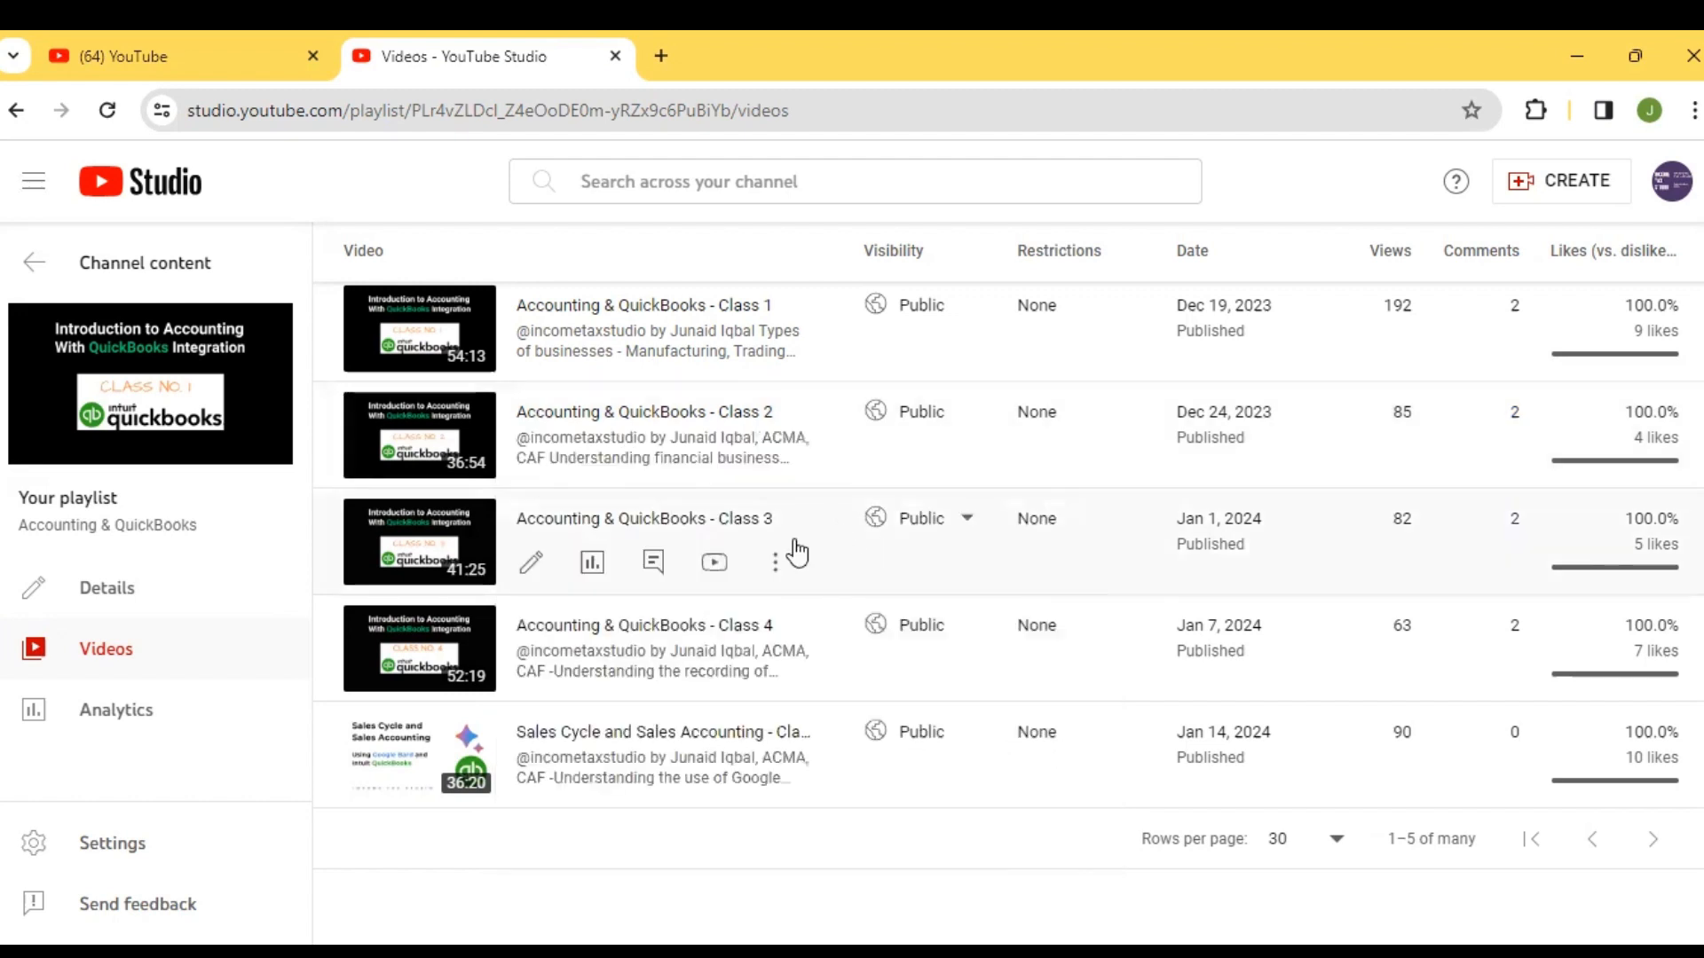
View the topics in the Class 3 video's description through its title and description editor, leaving it unedited
left_click(775, 560)
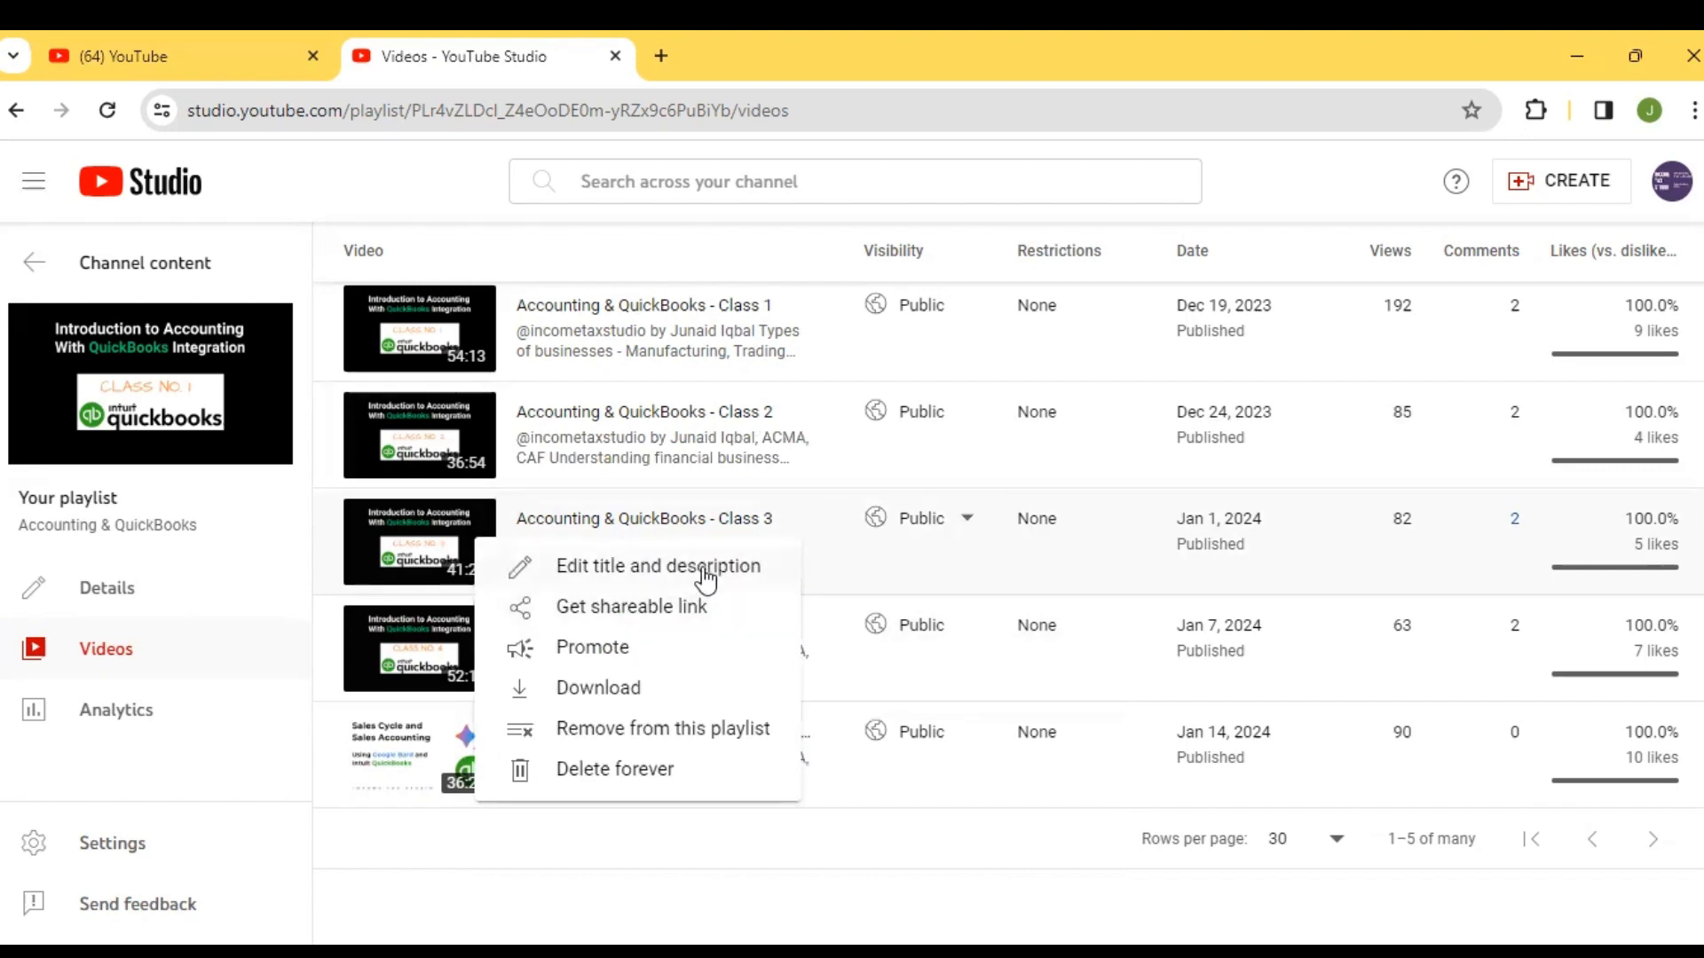
left_click(706, 572)
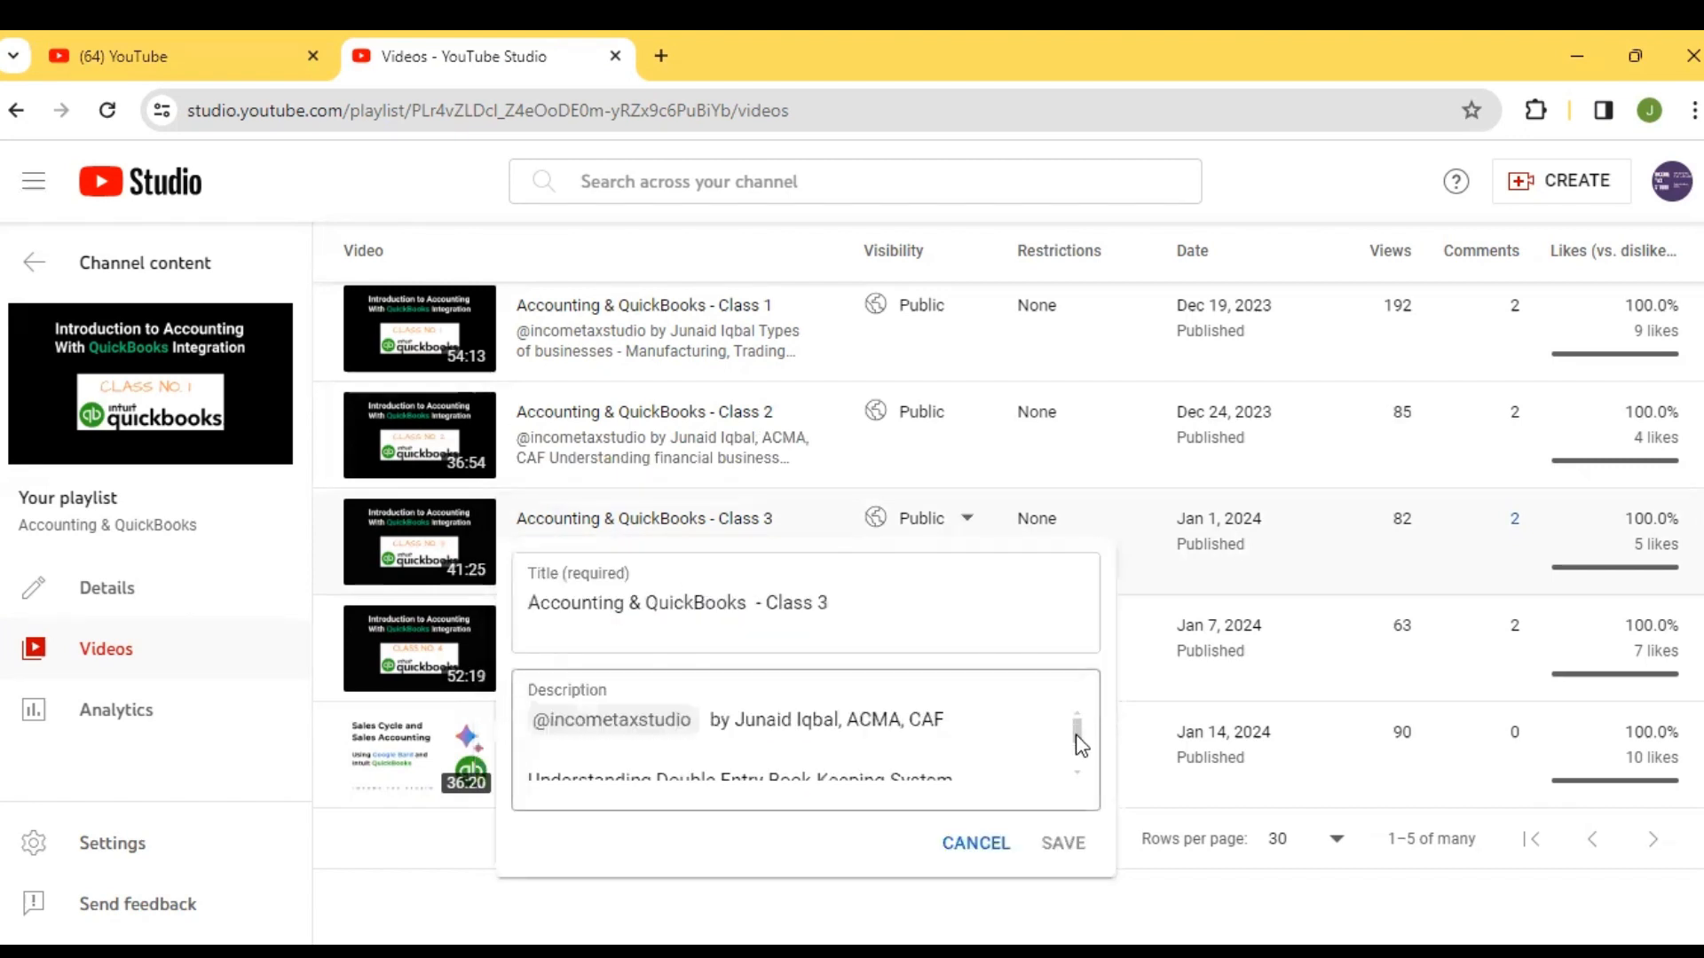
left_click_drag(1076, 733, 1077, 757)
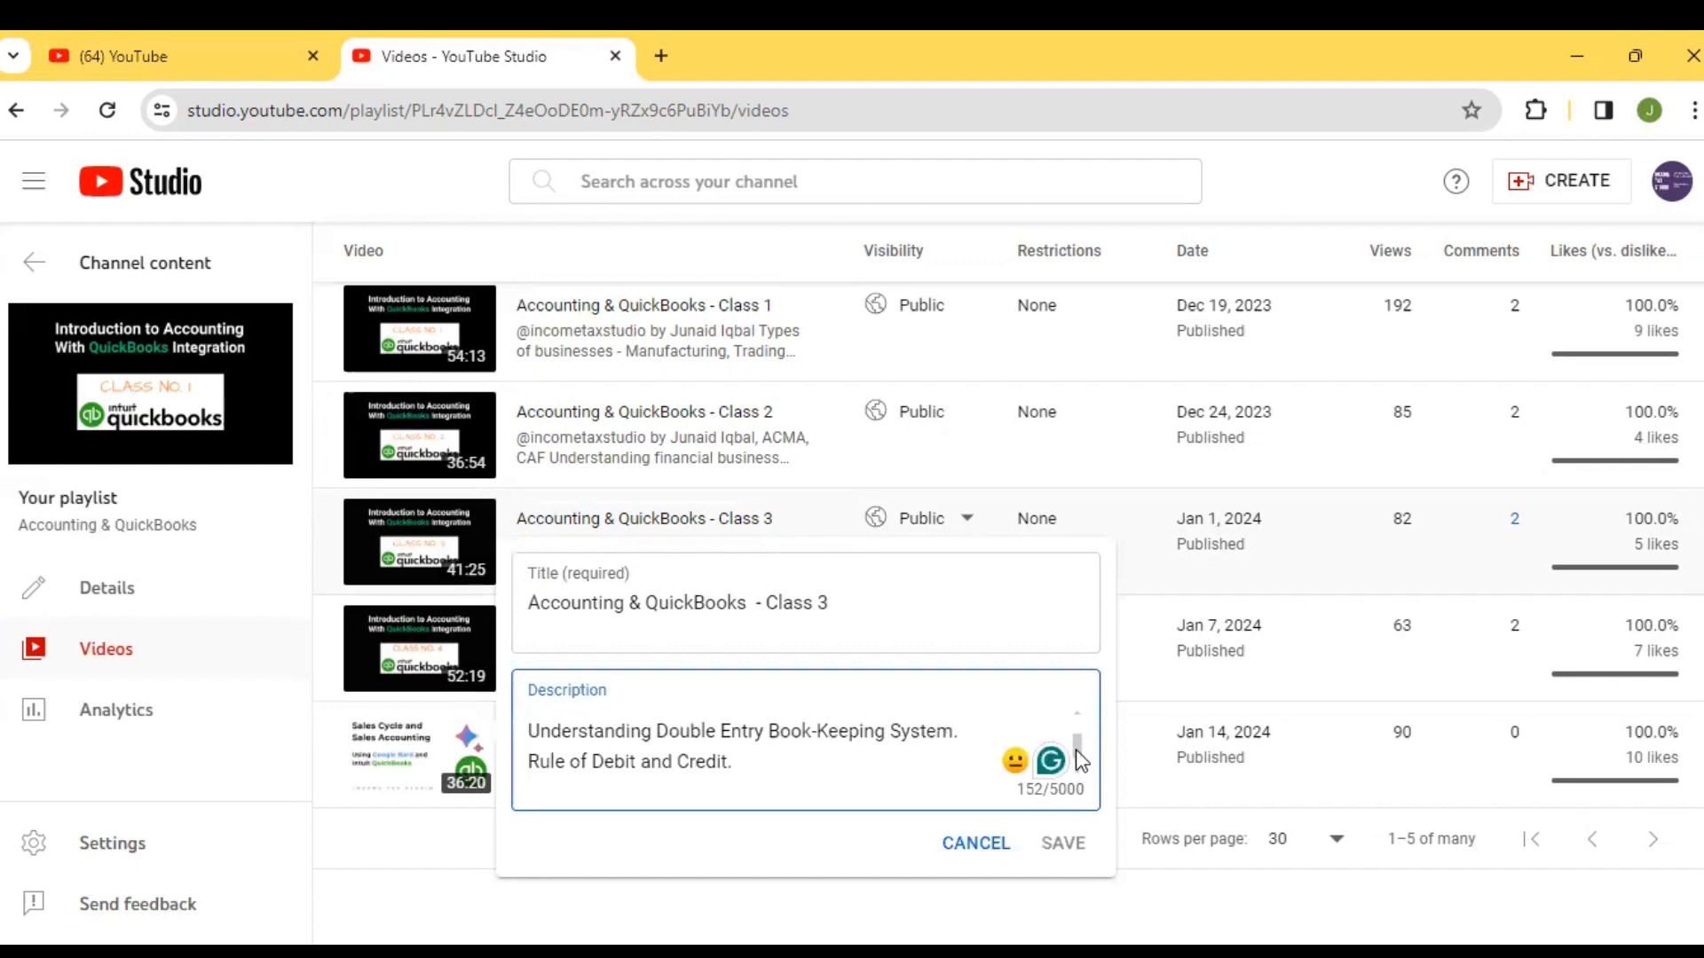
left_click_drag(1078, 754, 1080, 768)
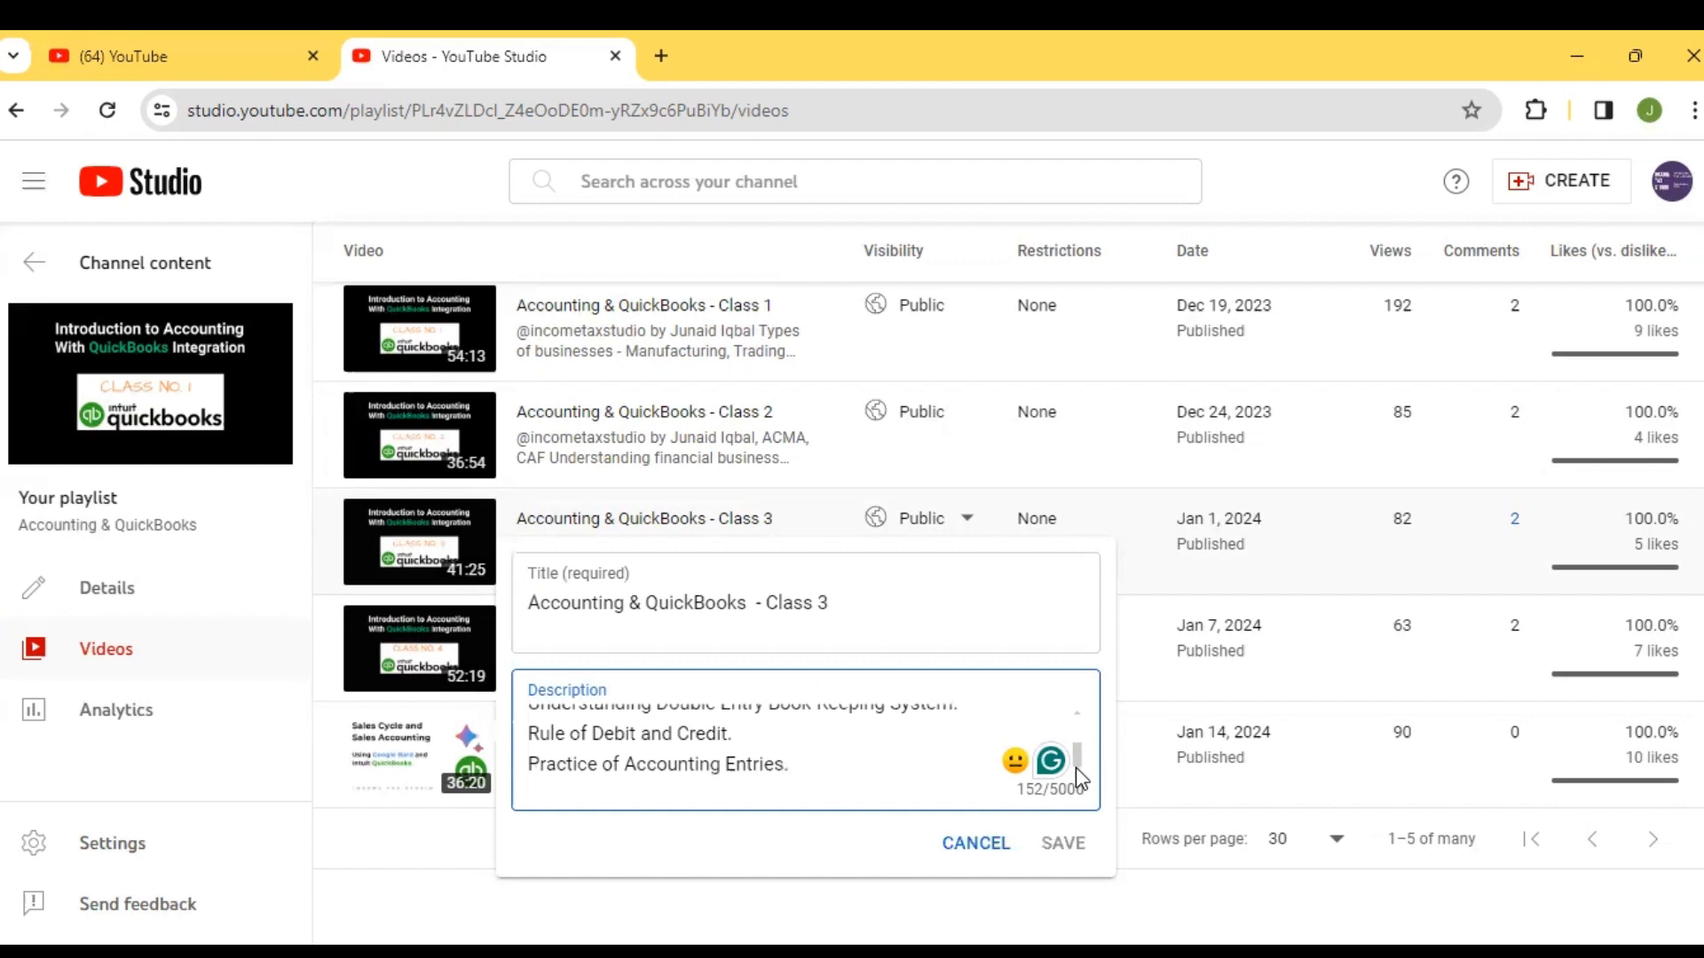
key("Escape")
Examine the Class 4 video's description from its first topic through the reporting topics, and dismiss the title and description editor
scroll(1008, 576, "down", 1)
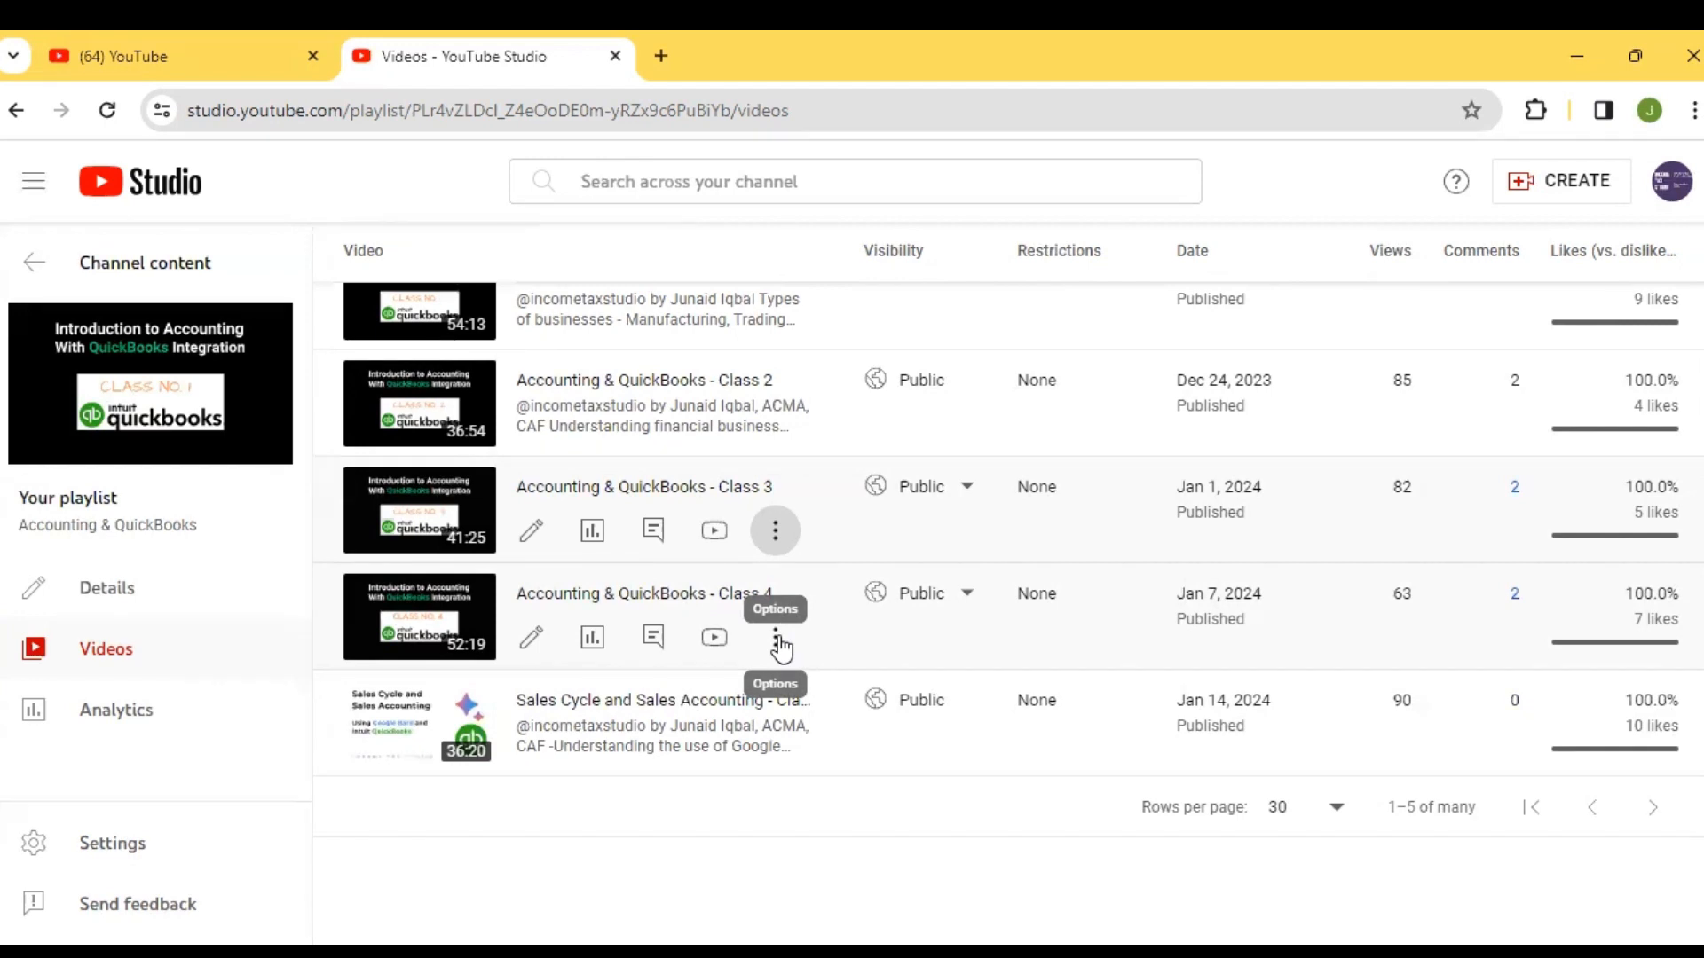
left_click(778, 639)
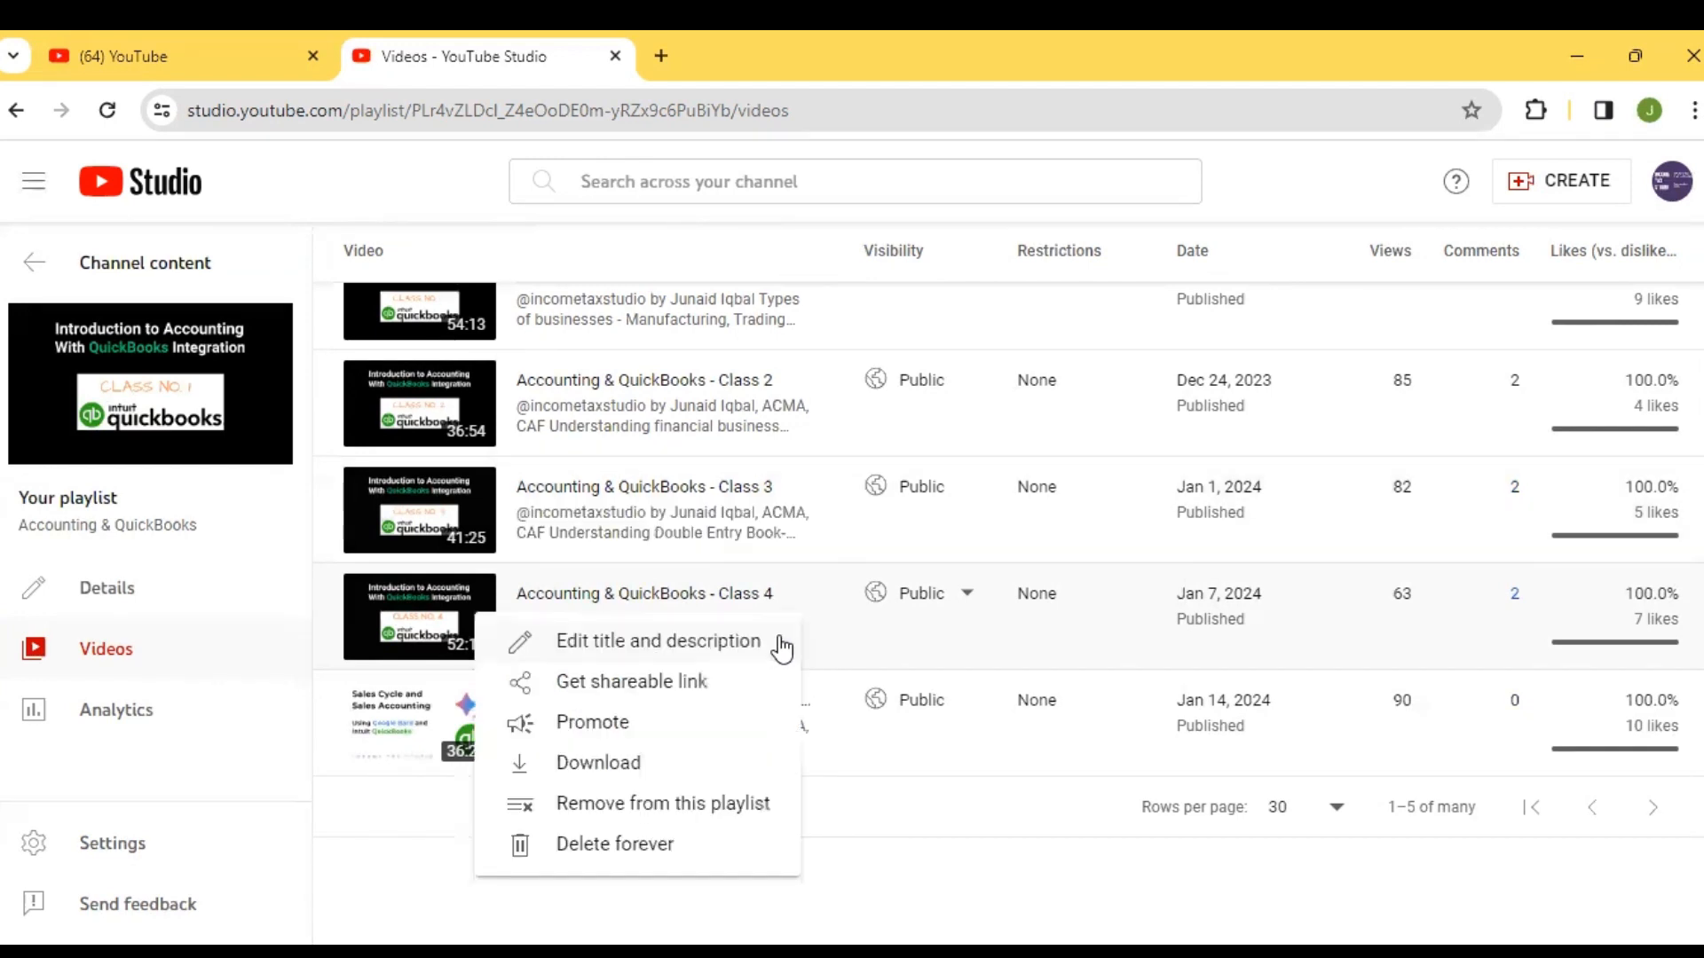
left_click(730, 651)
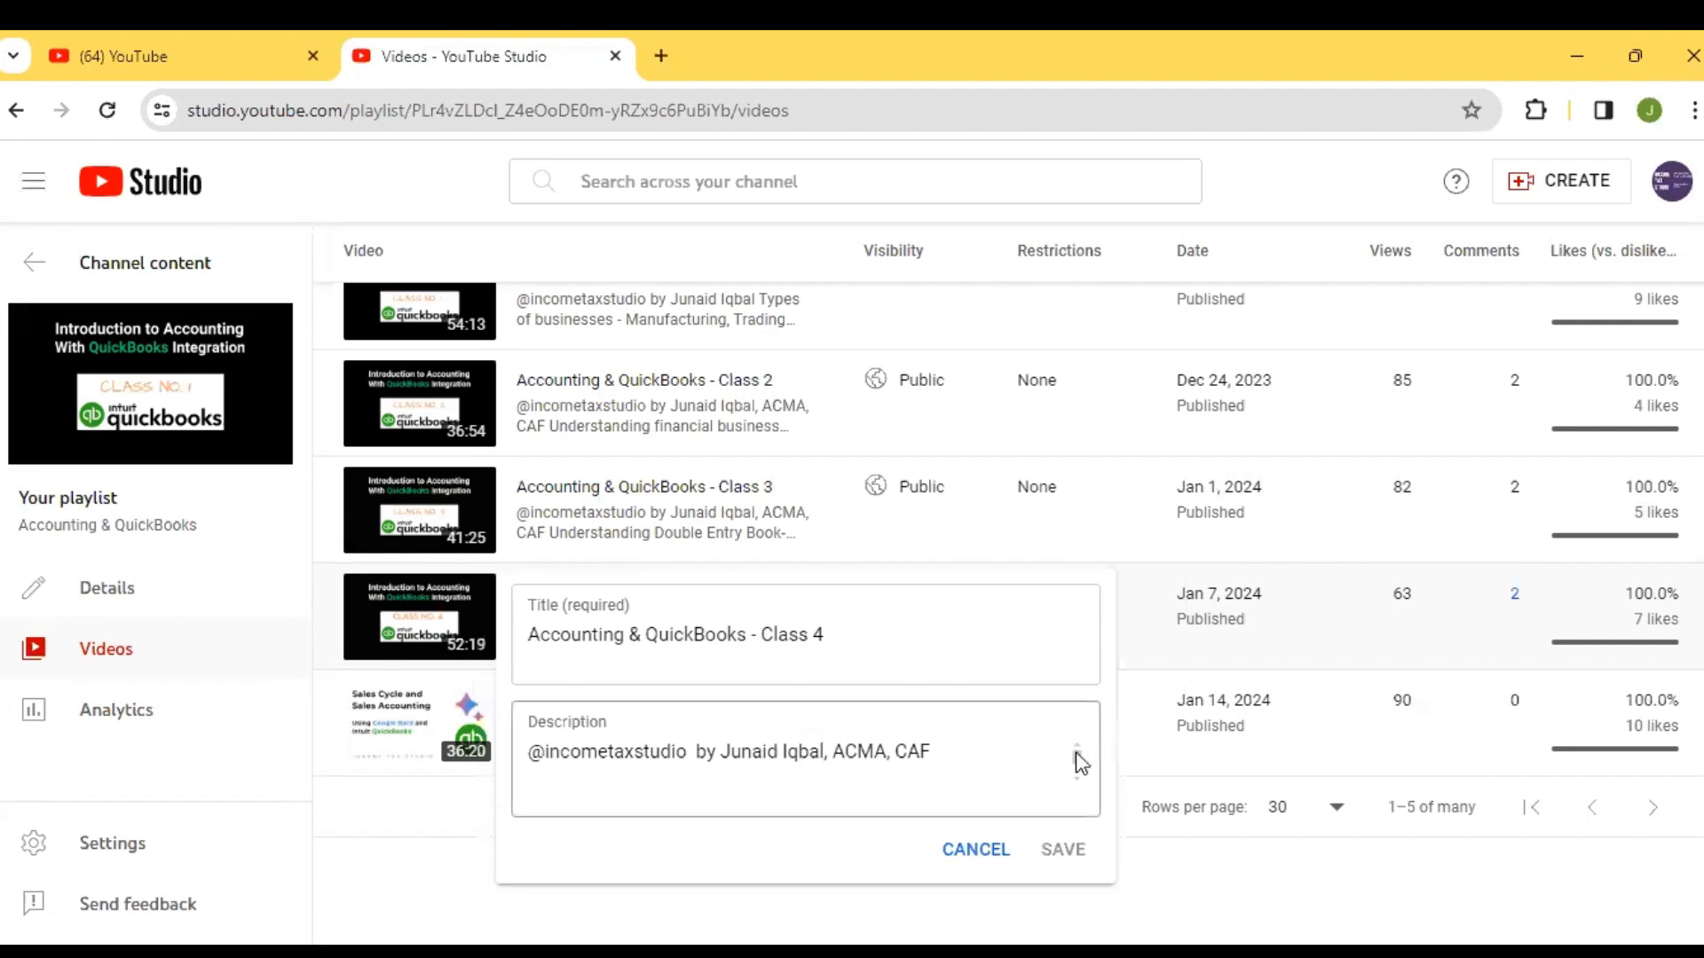
left_click_drag(1079, 760, 1076, 763)
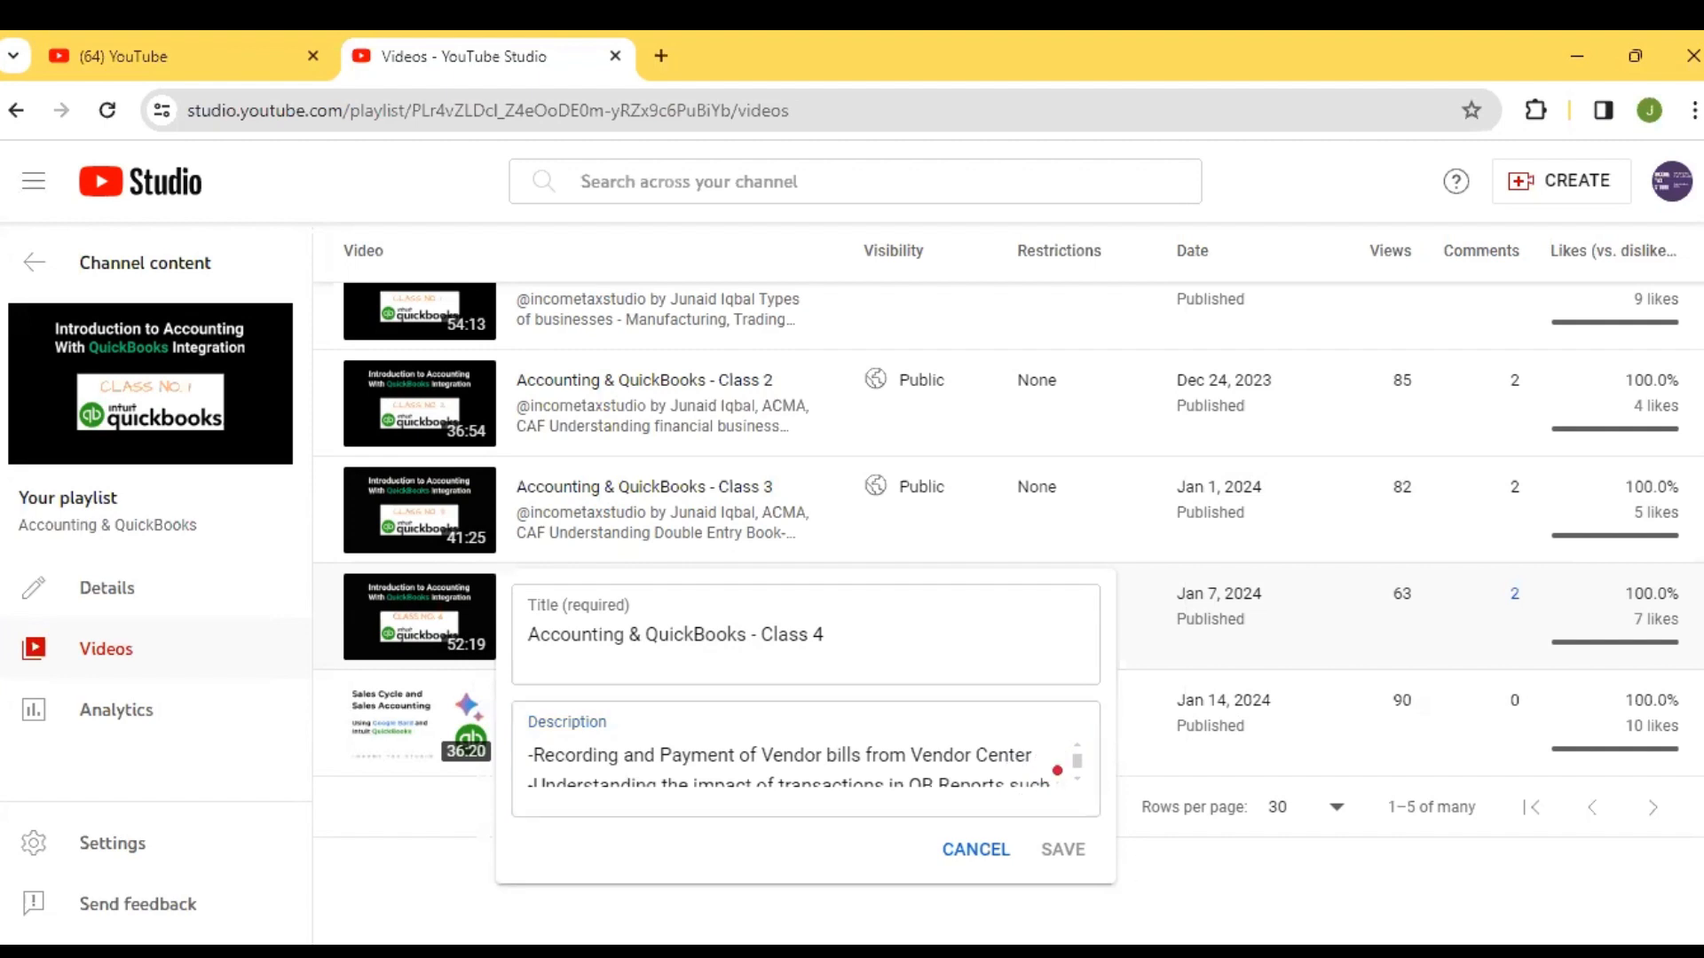
left_click(1076, 748)
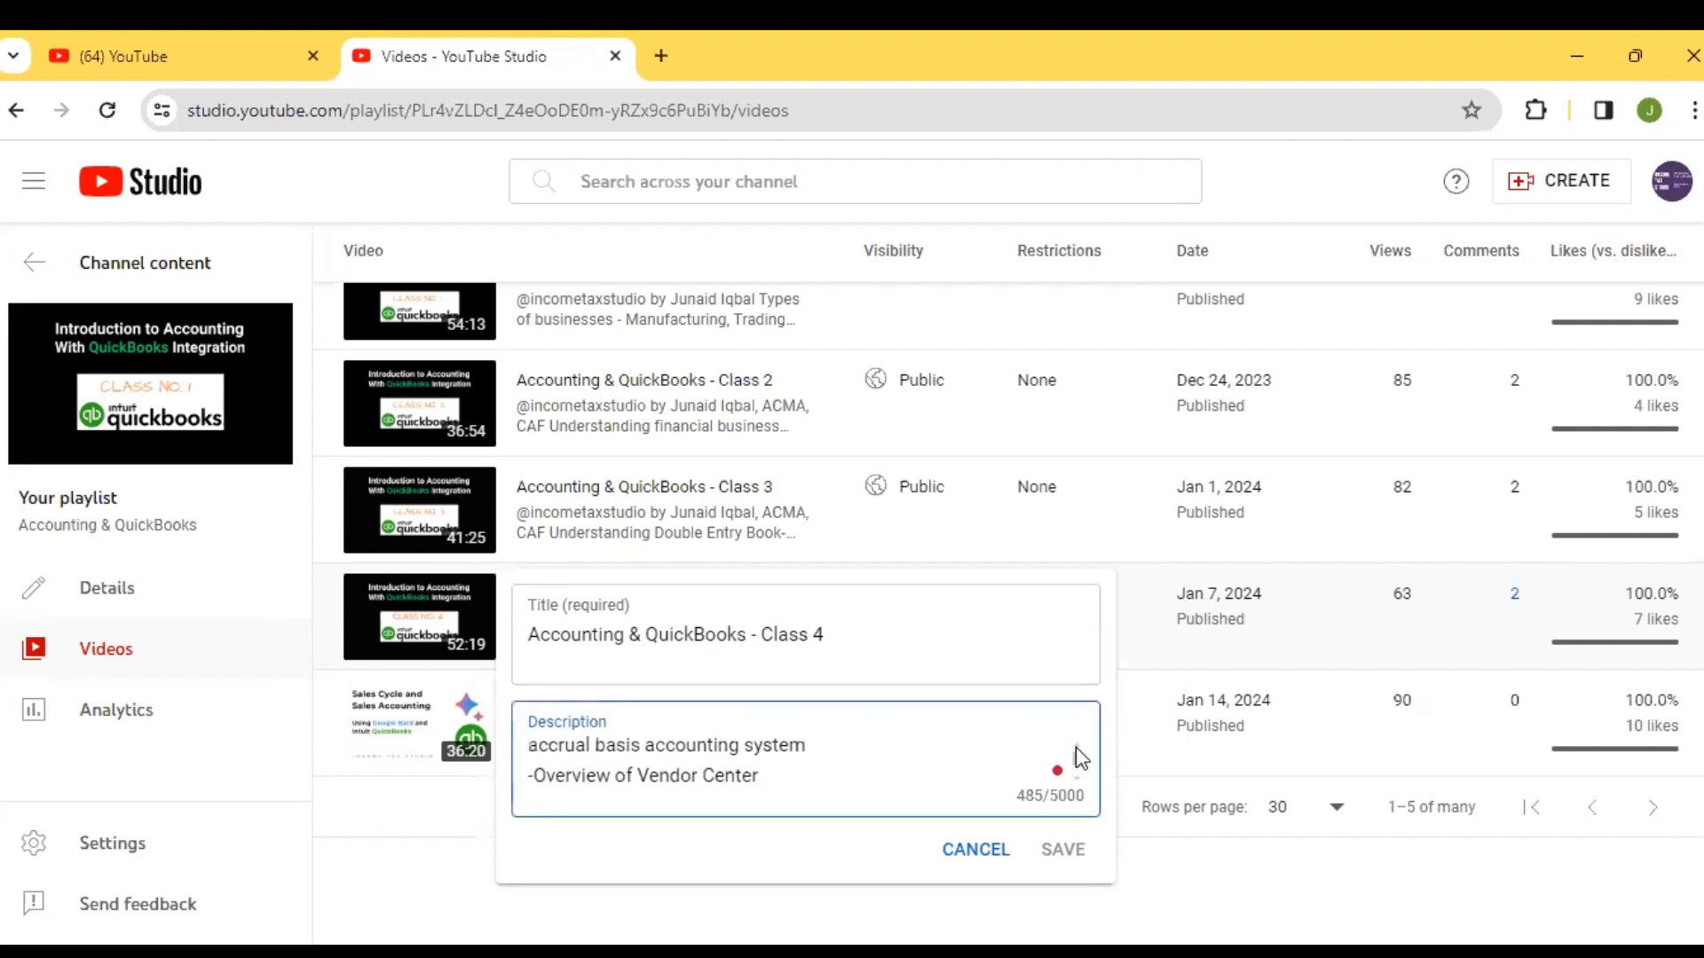
left_click(1076, 749)
left_click(1076, 748)
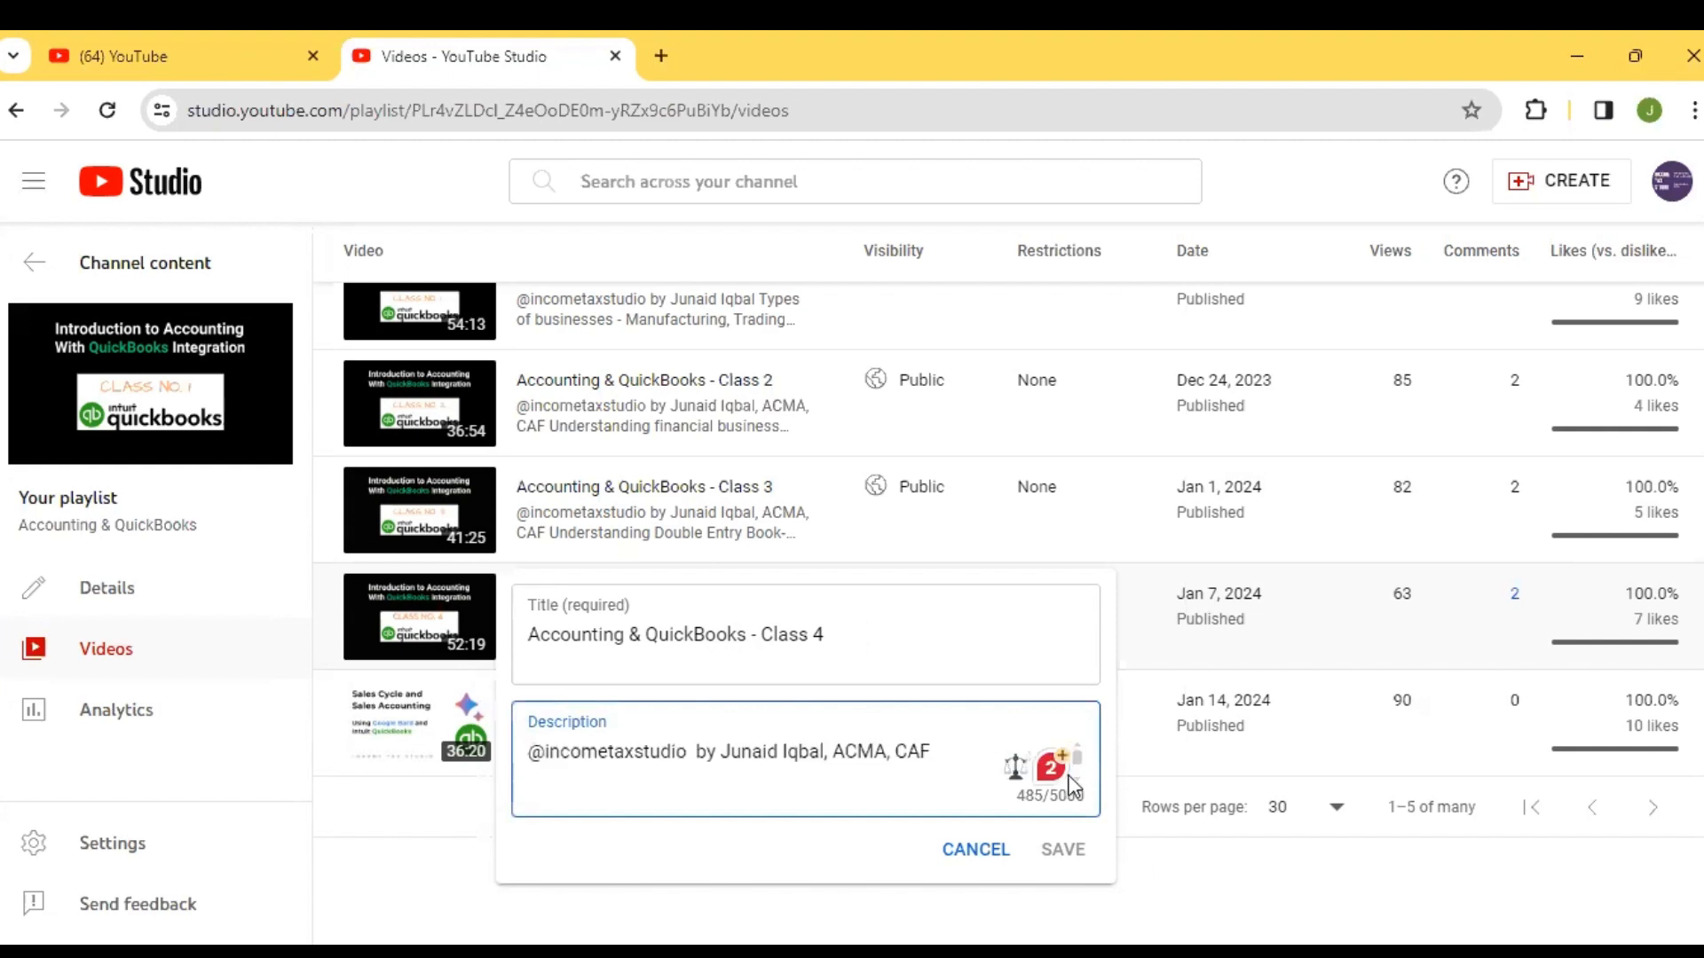
left_click(1078, 777)
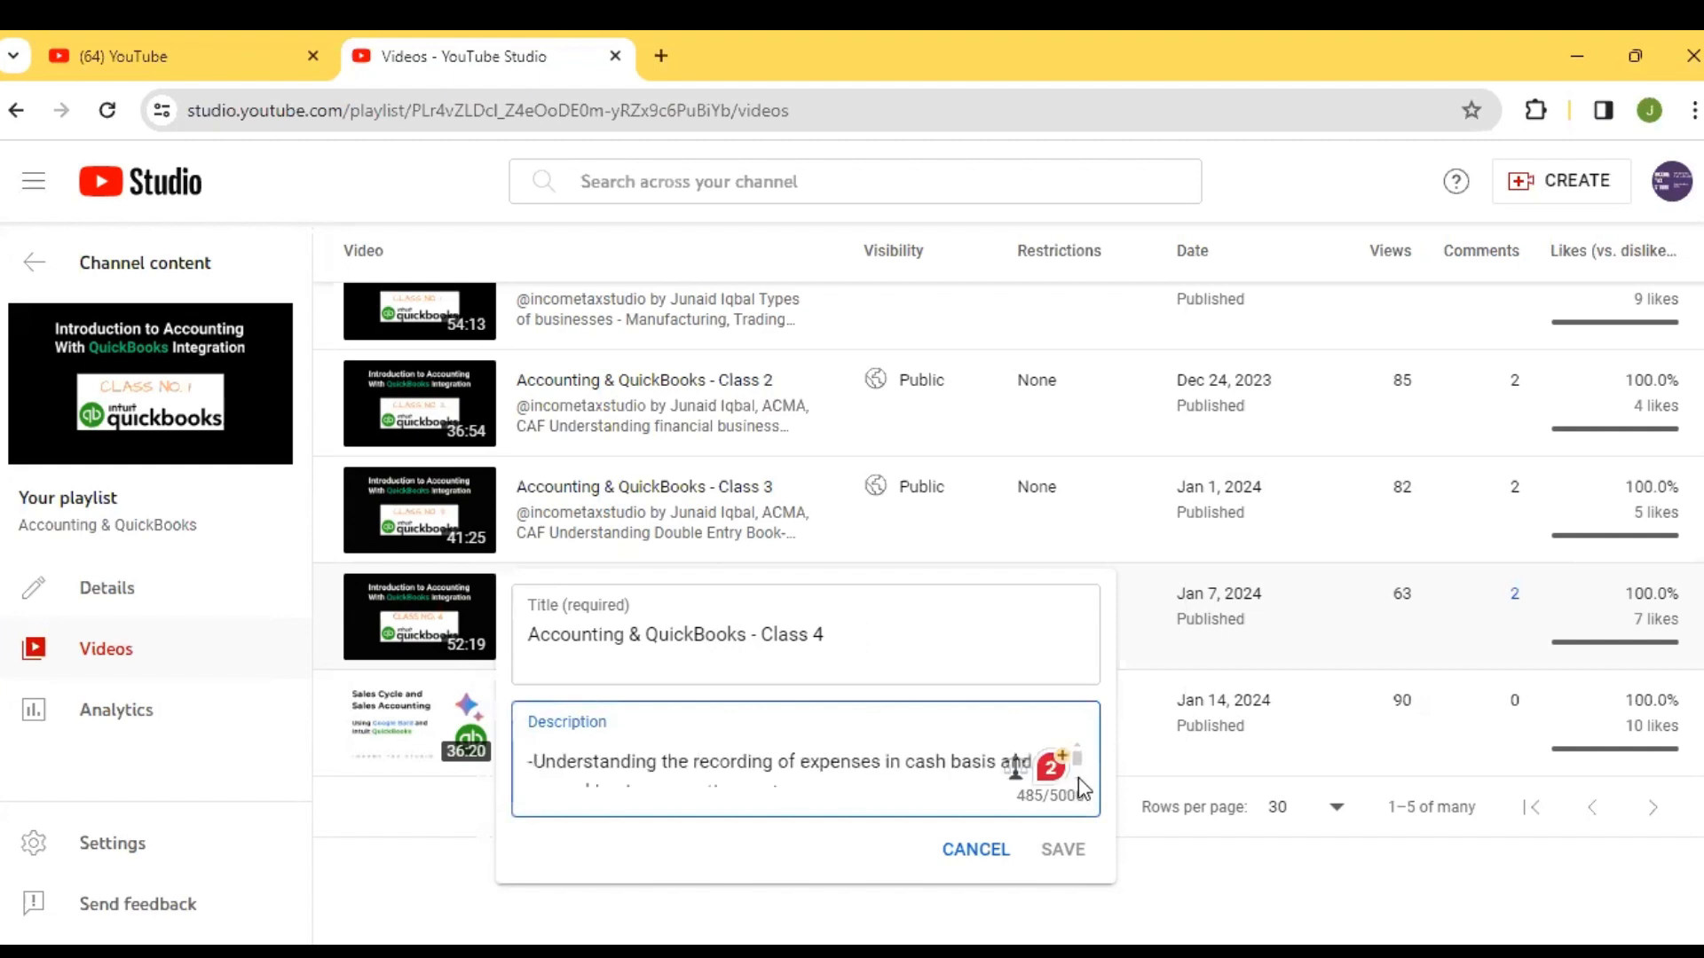
left_click(1078, 777)
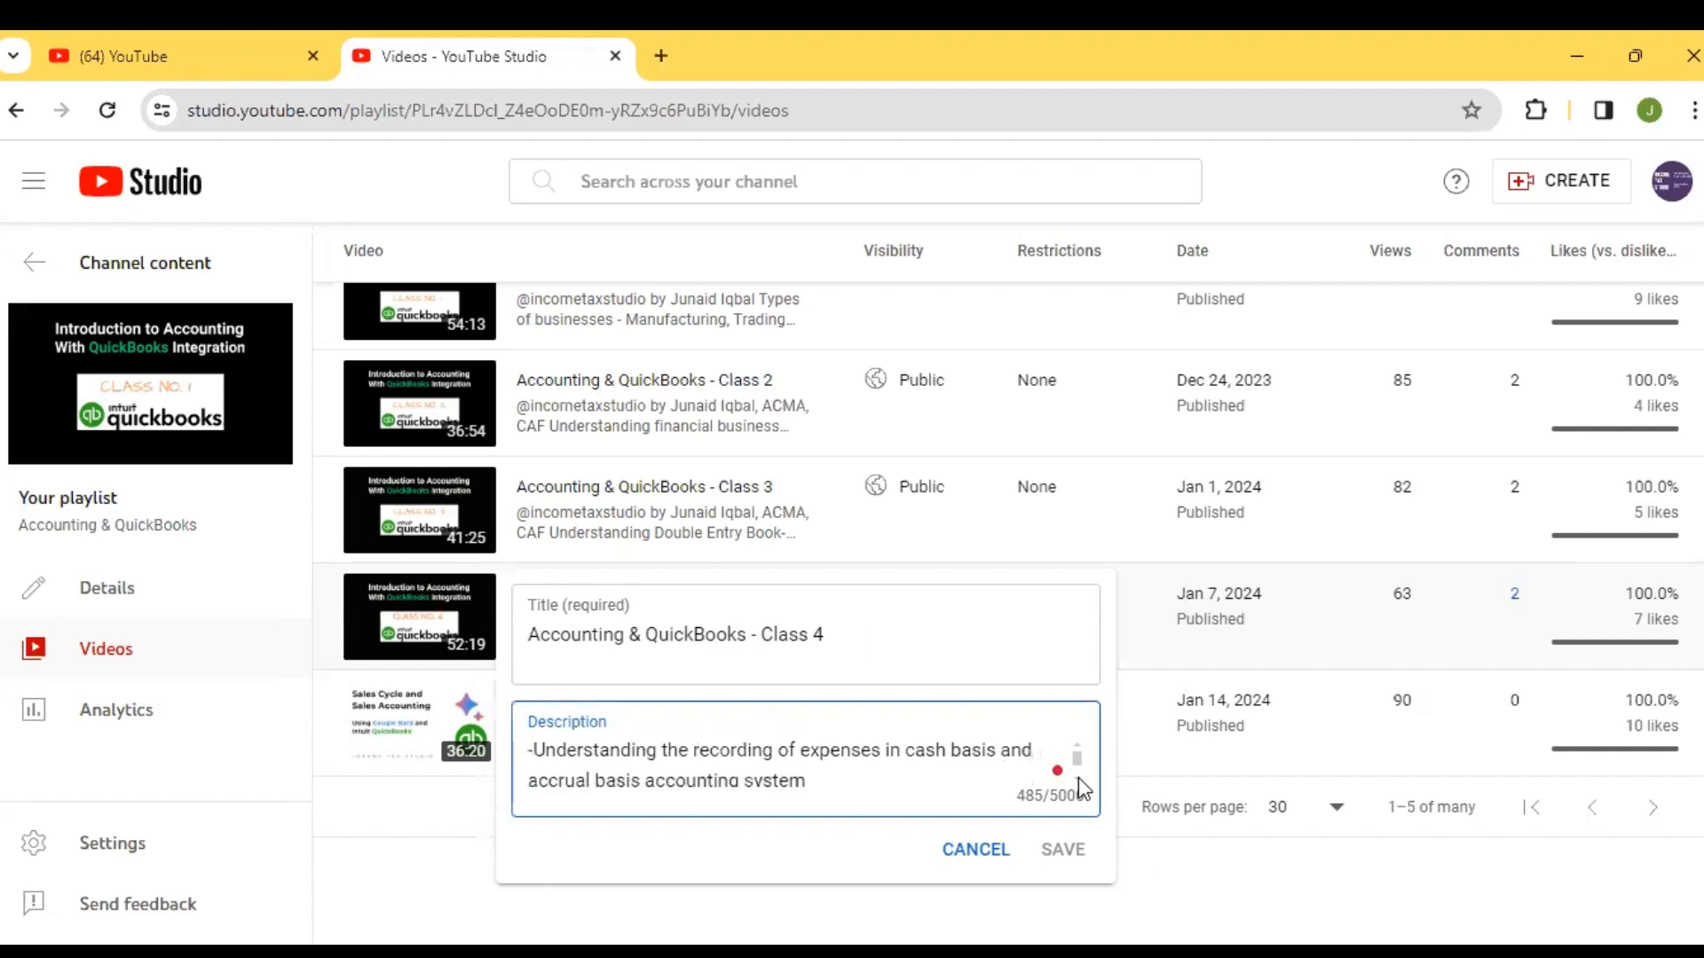
left_click(1078, 777)
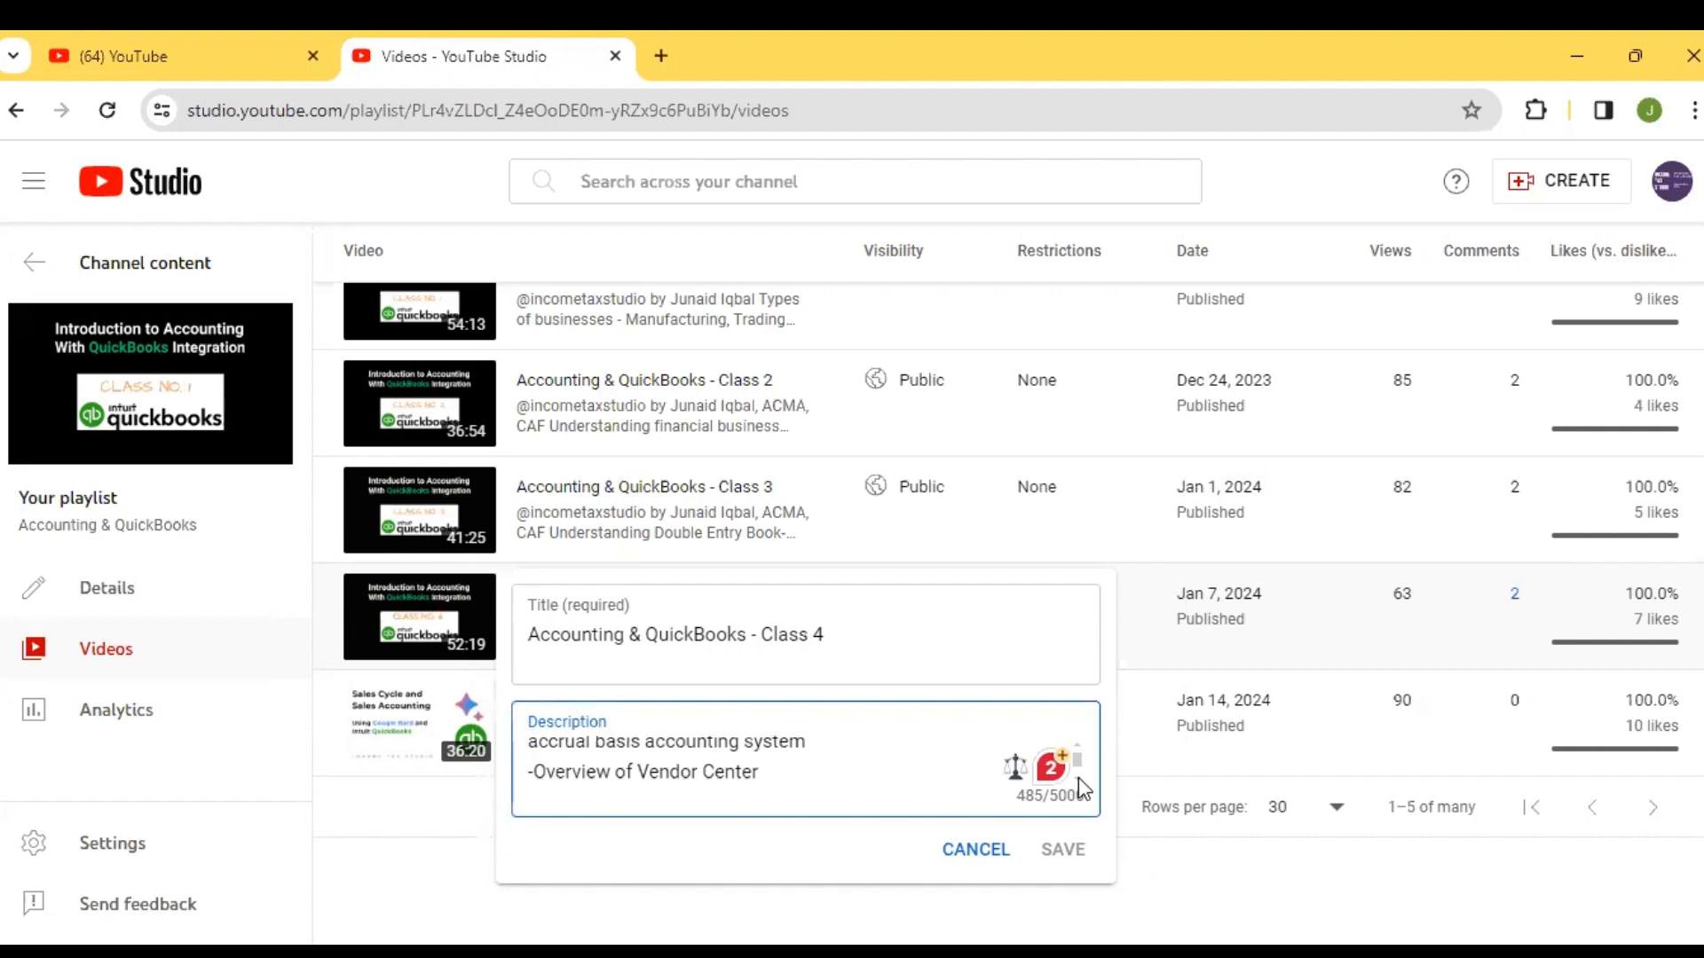
left_click(1078, 777)
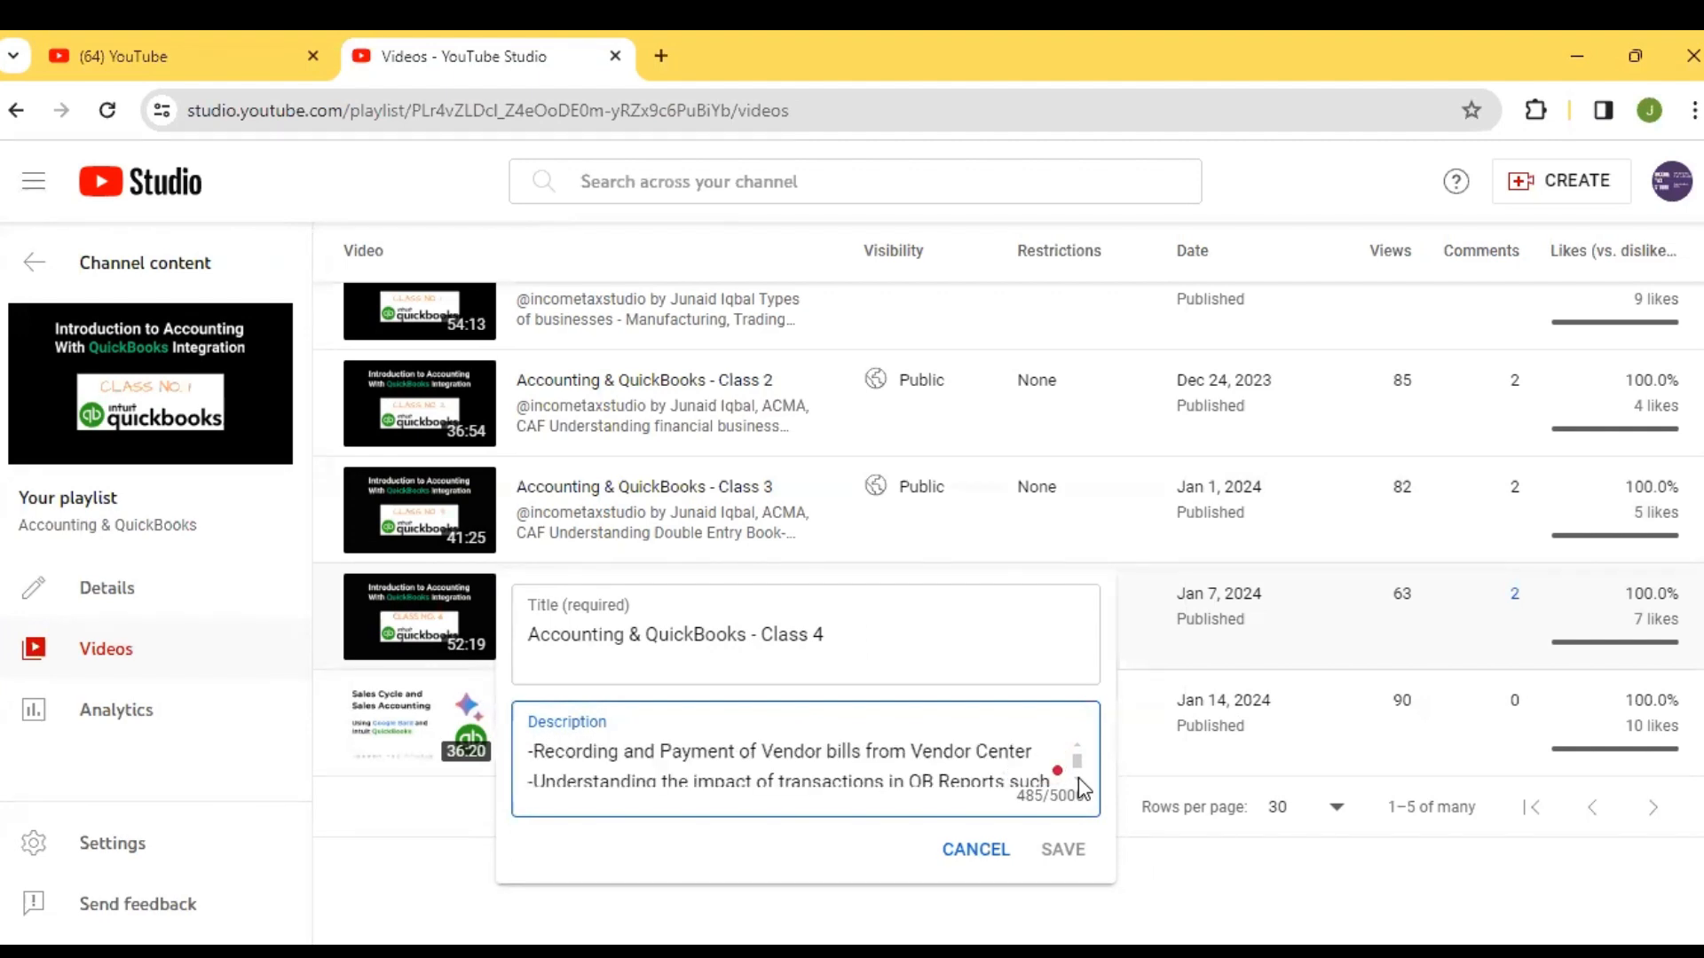
scroll(1079, 777, "down", 1)
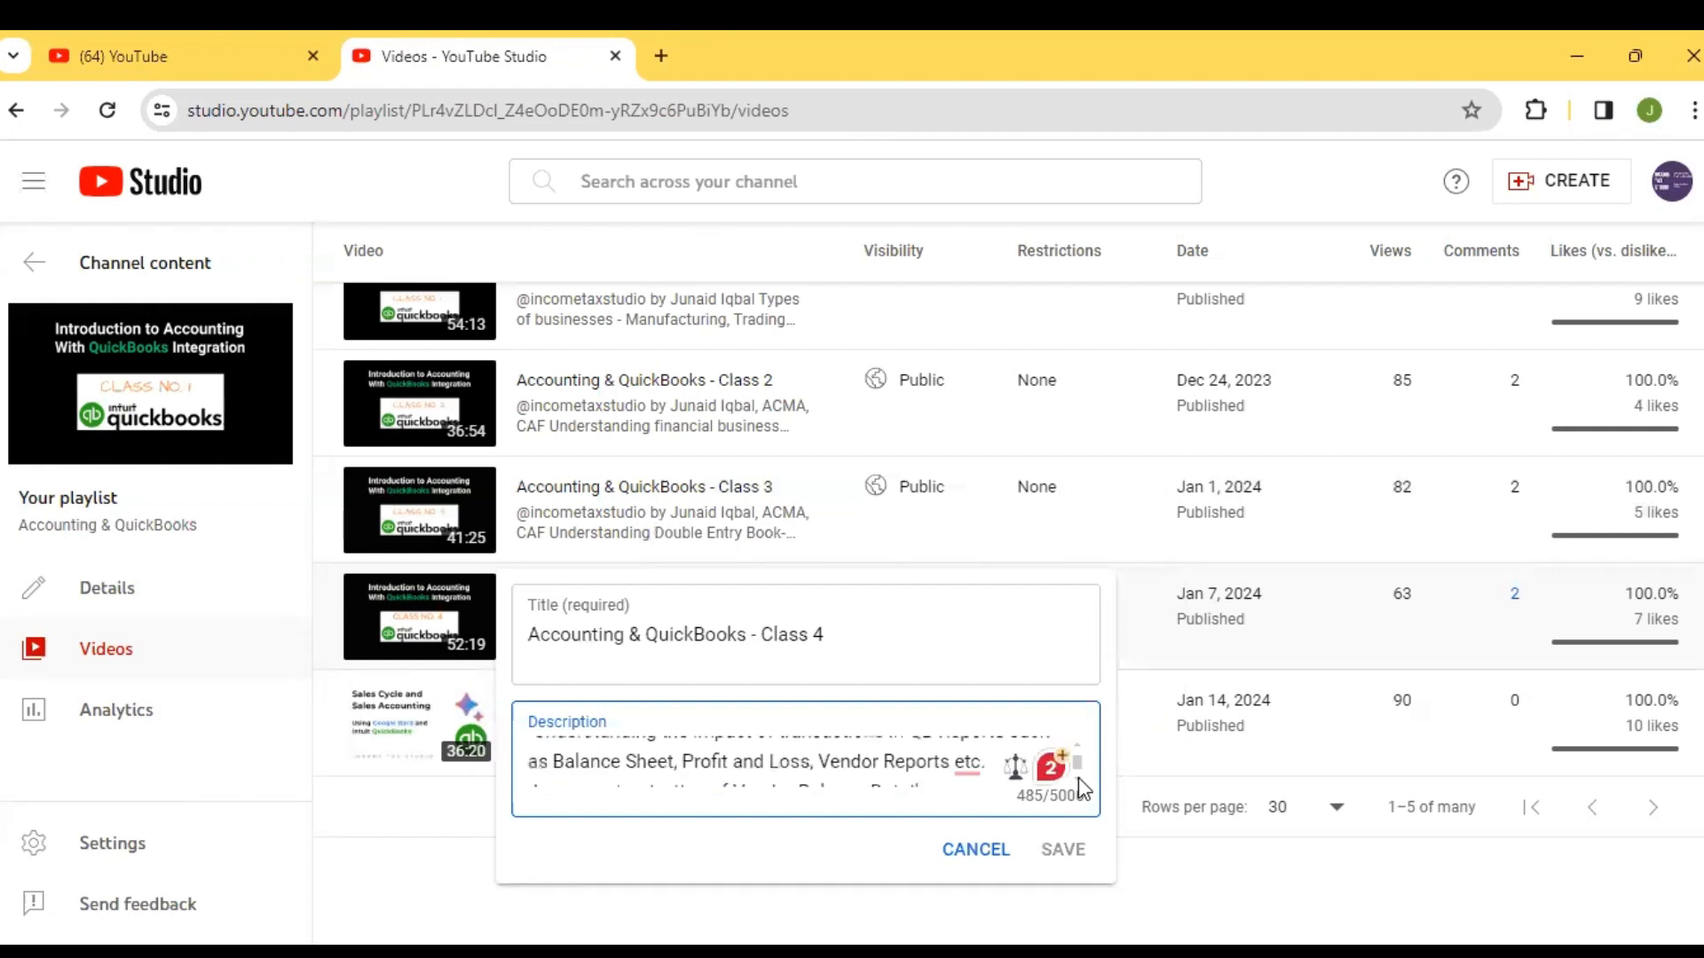
scroll(1079, 777, "down", 2)
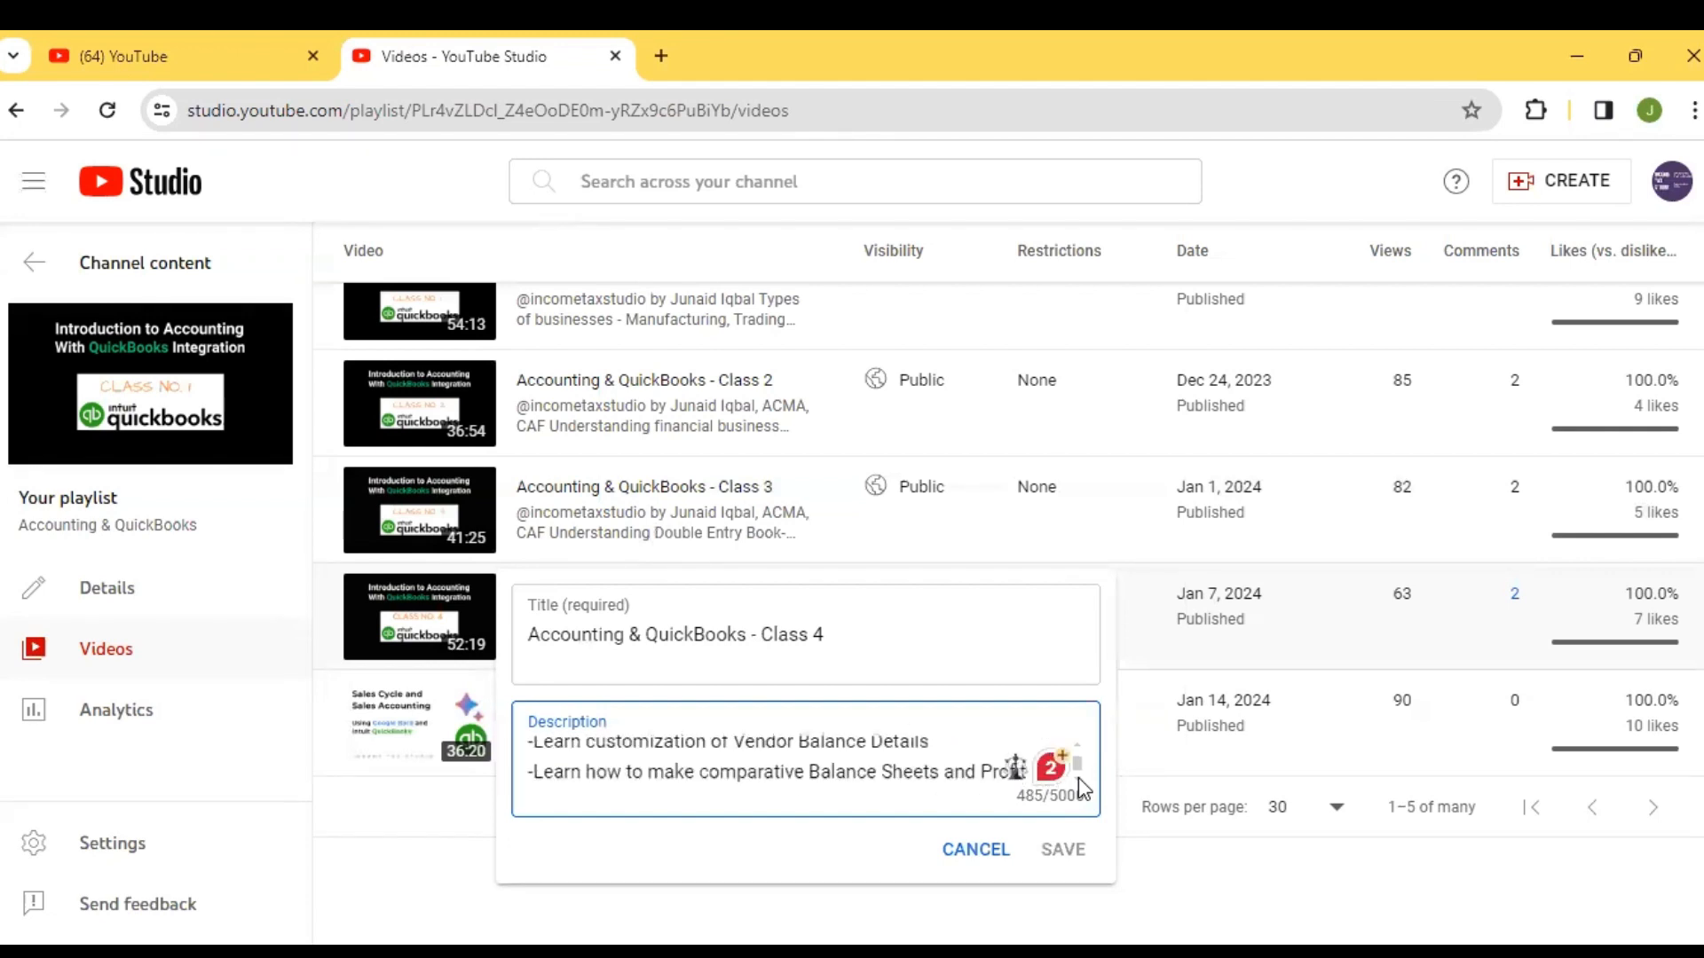
scroll(1078, 777, "down", 2)
left_click(1254, 895)
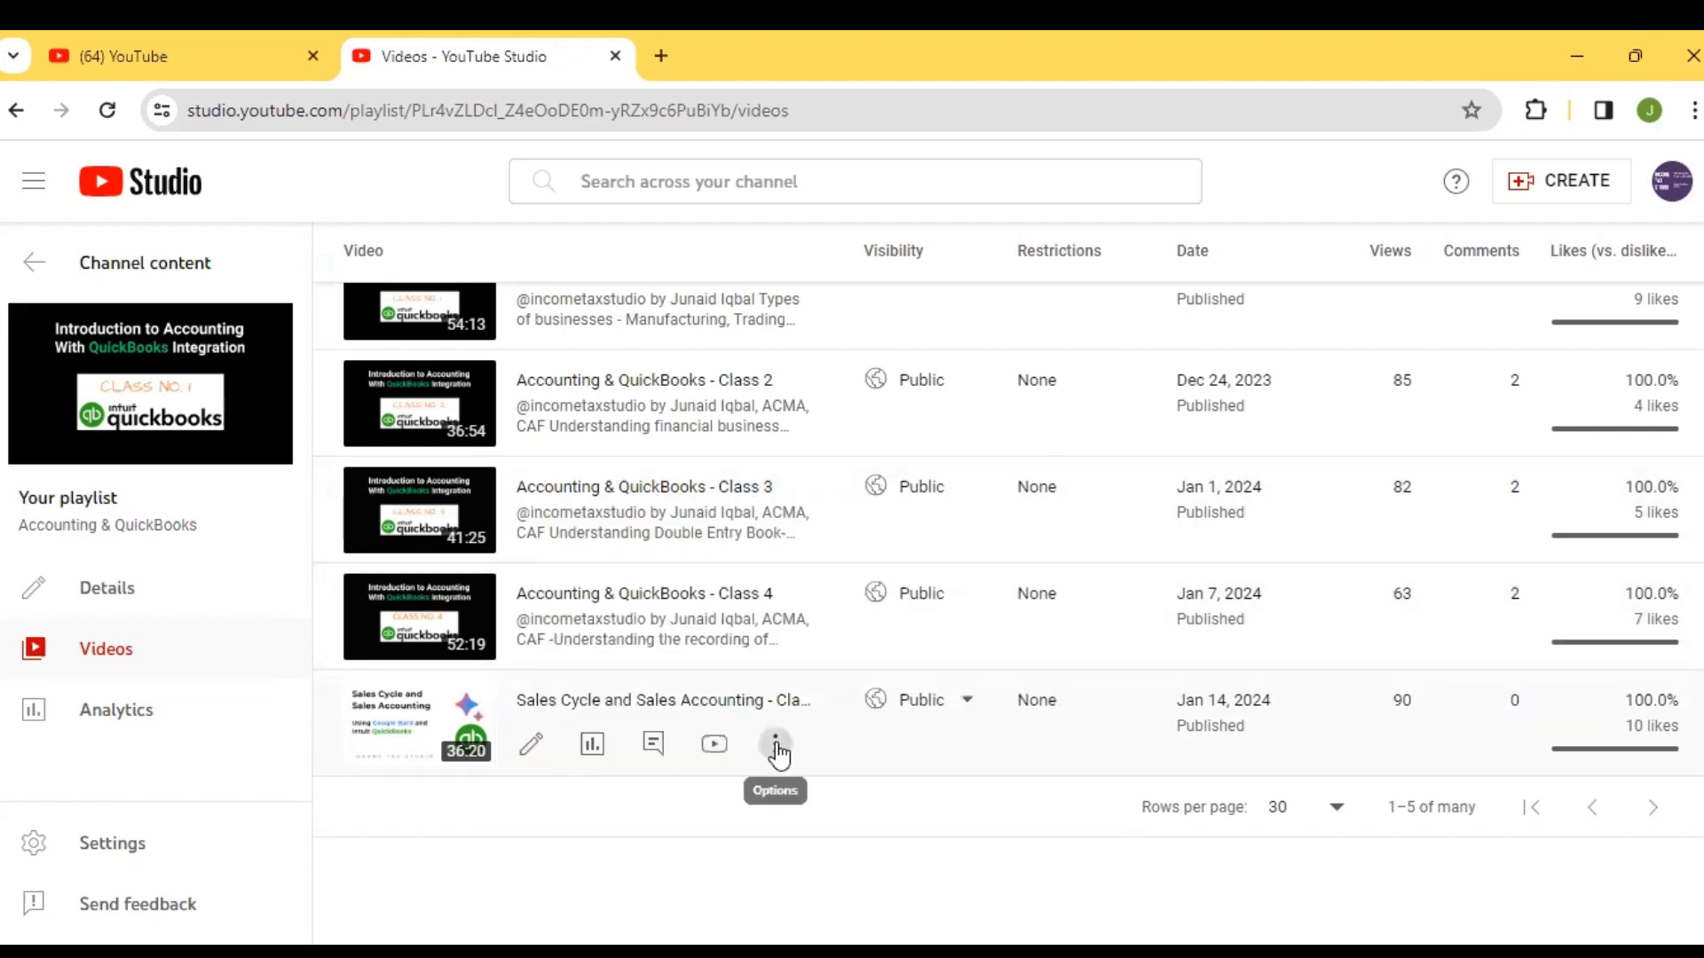
Read the Sales Cycle and Sales Accounting - Class 5 description through the Account Receivables reports topic, and close its title and description editor unsaved
left_click(776, 746)
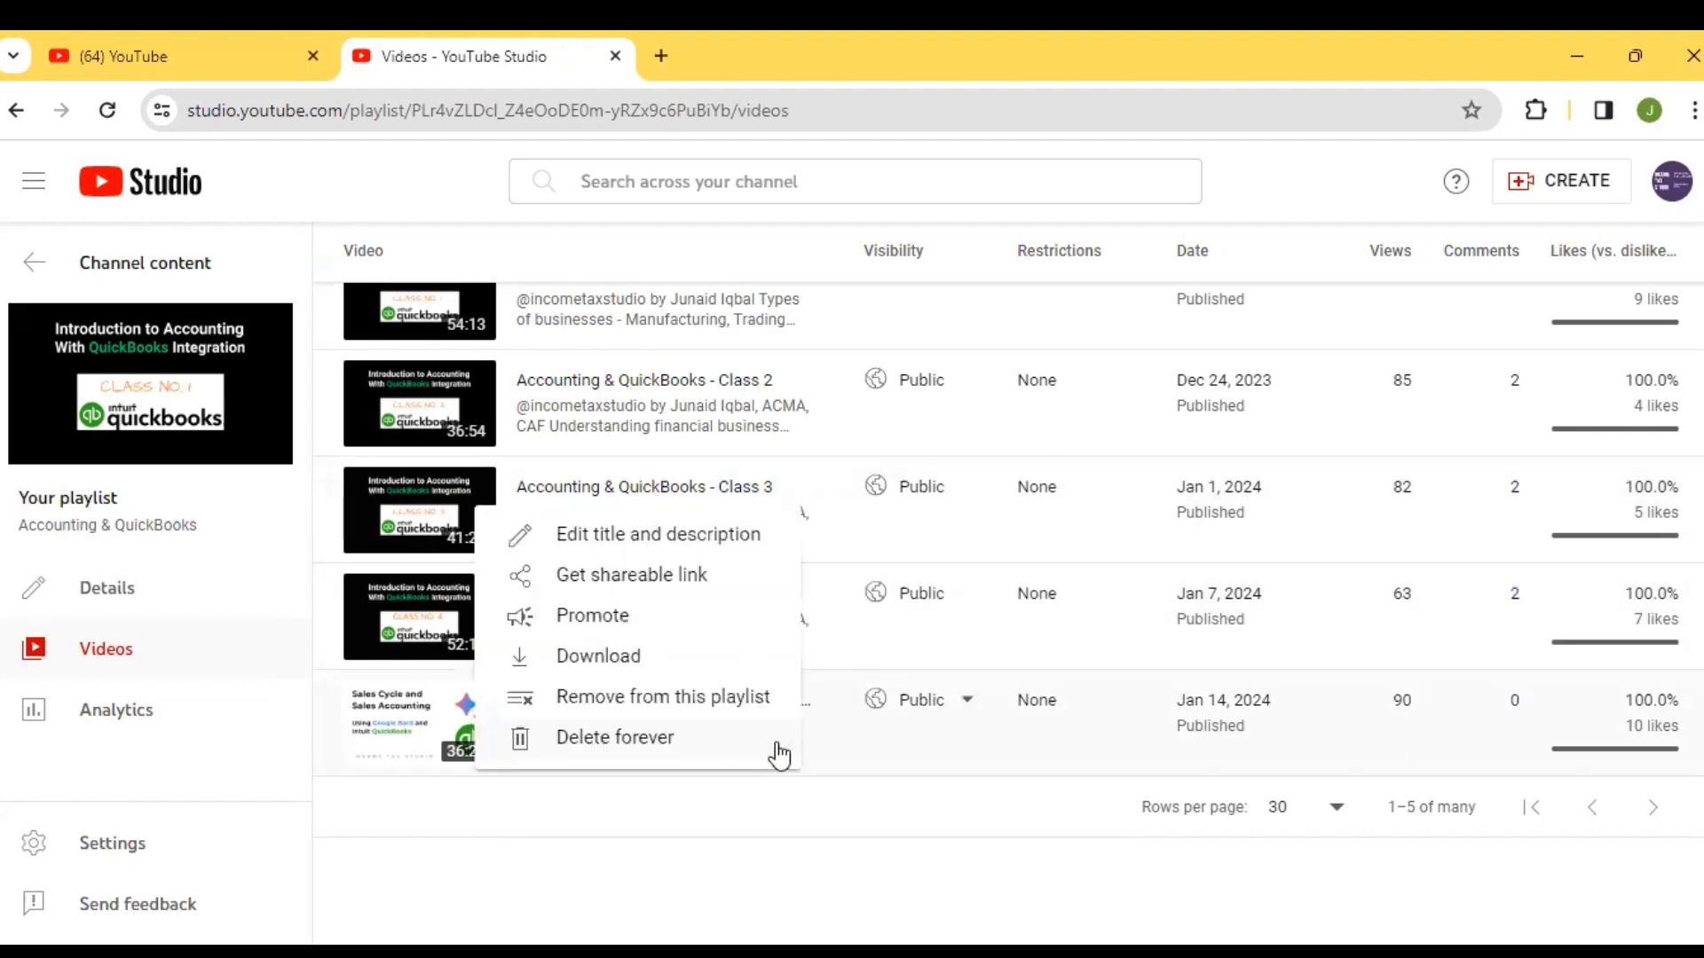
left_click(642, 537)
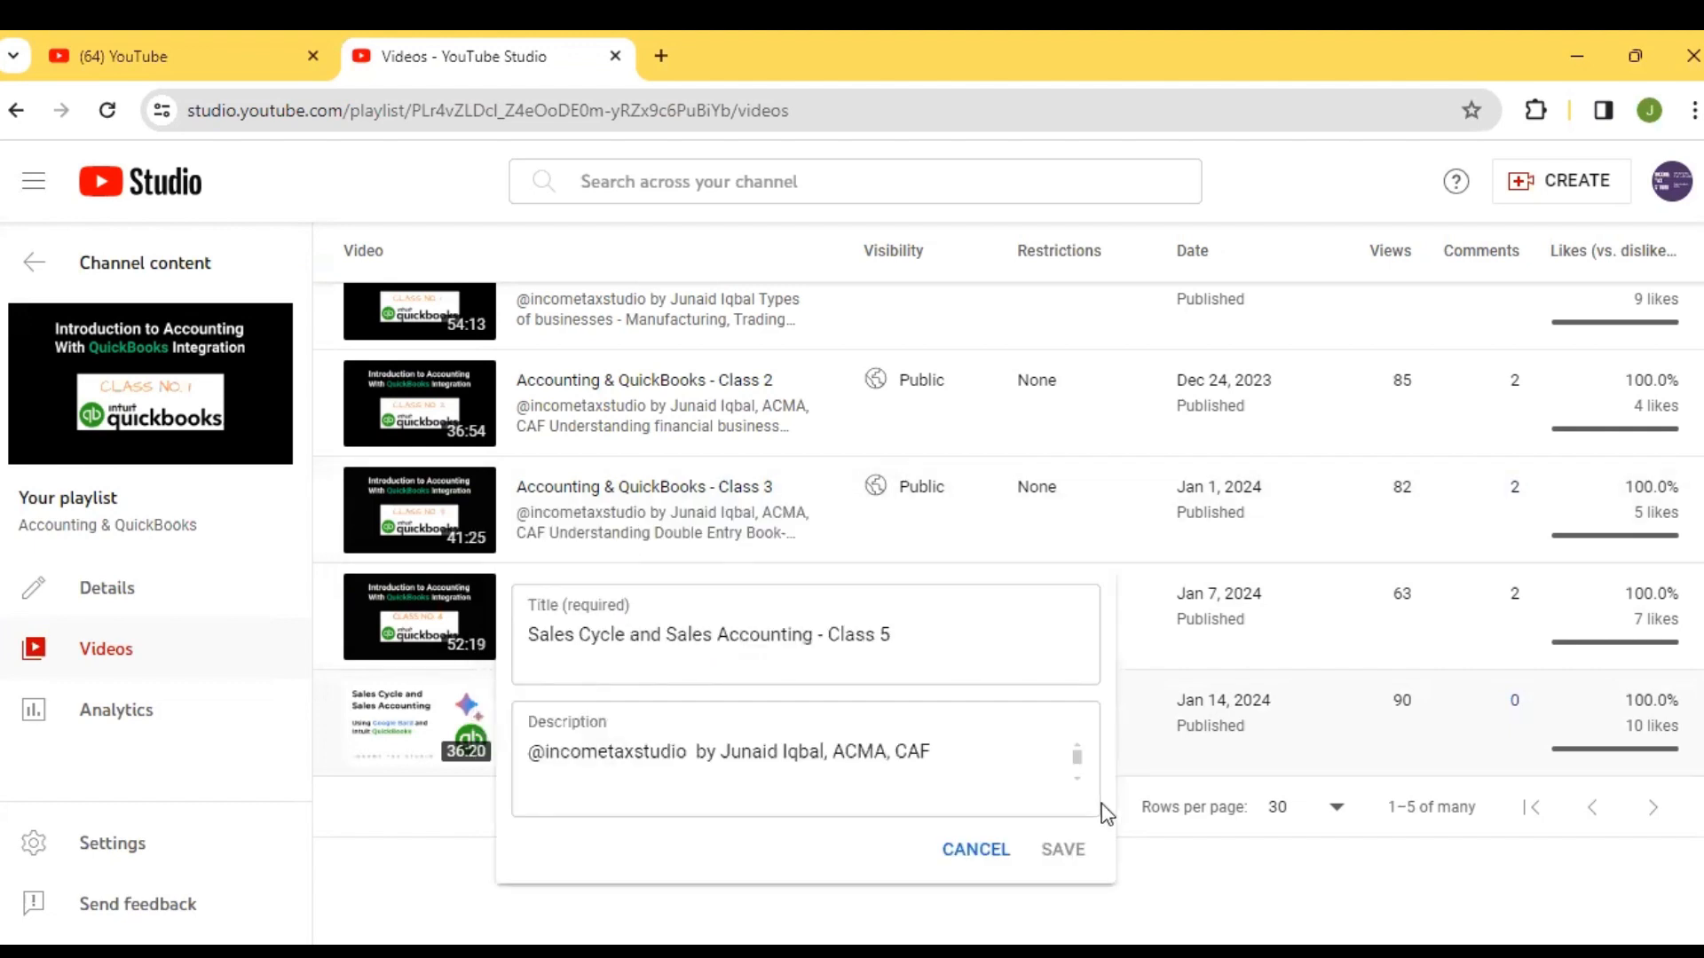
left_click(1073, 778)
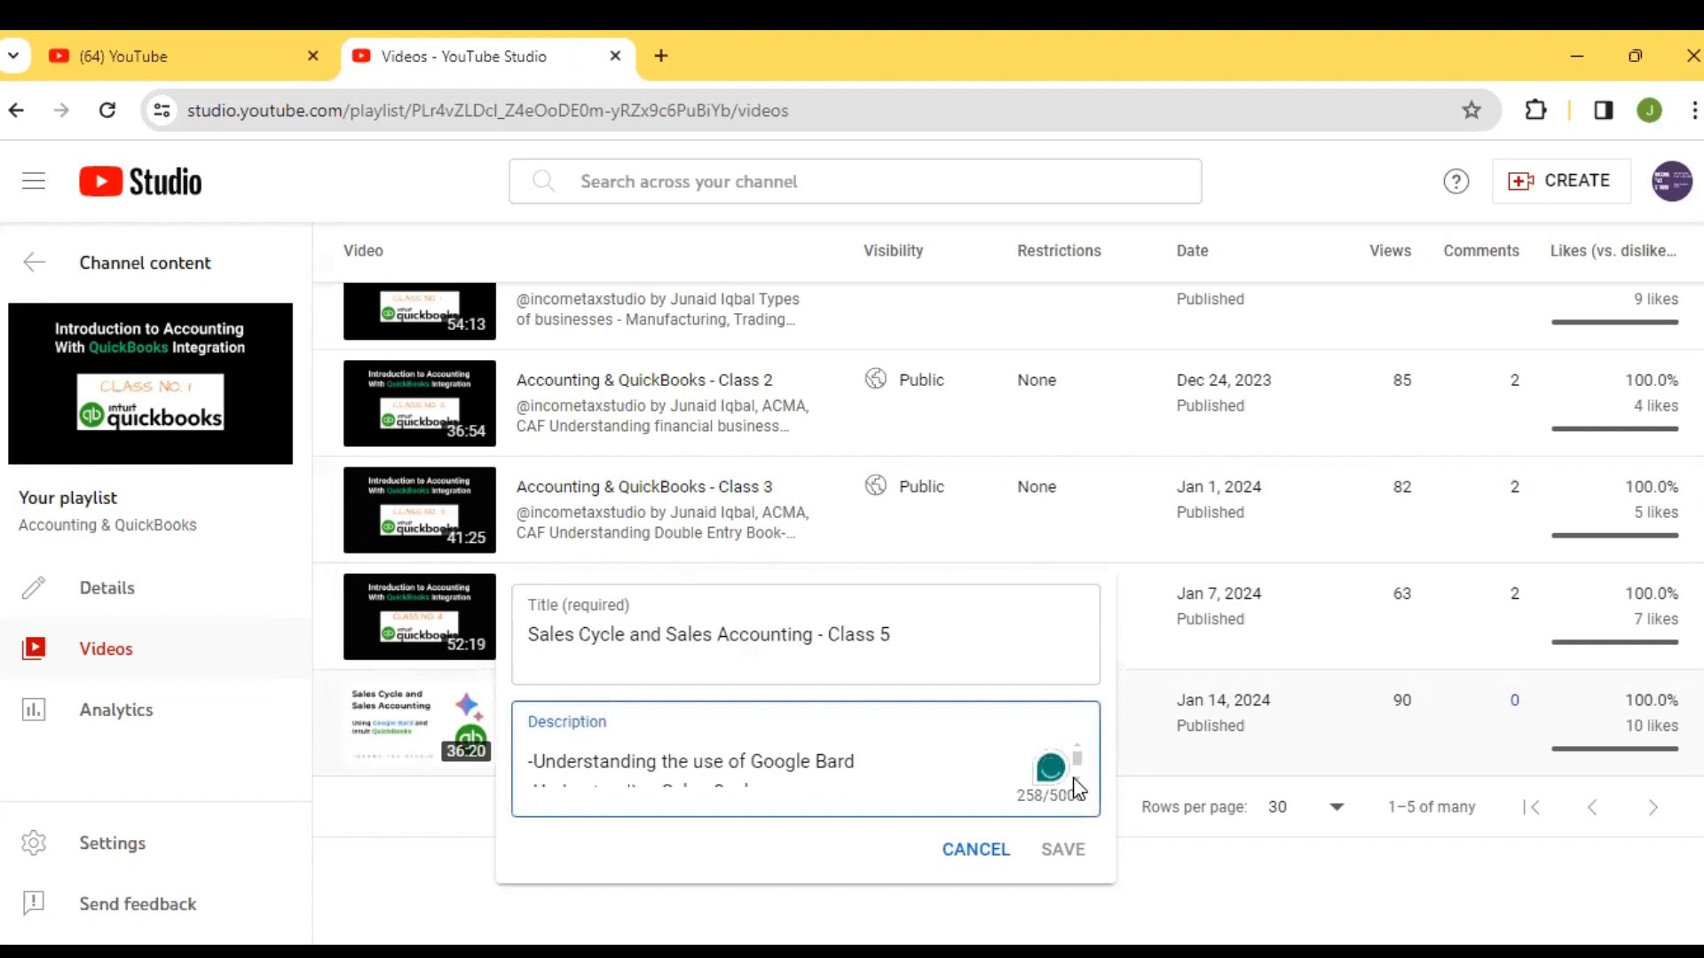
scroll(1073, 777, "down", 2)
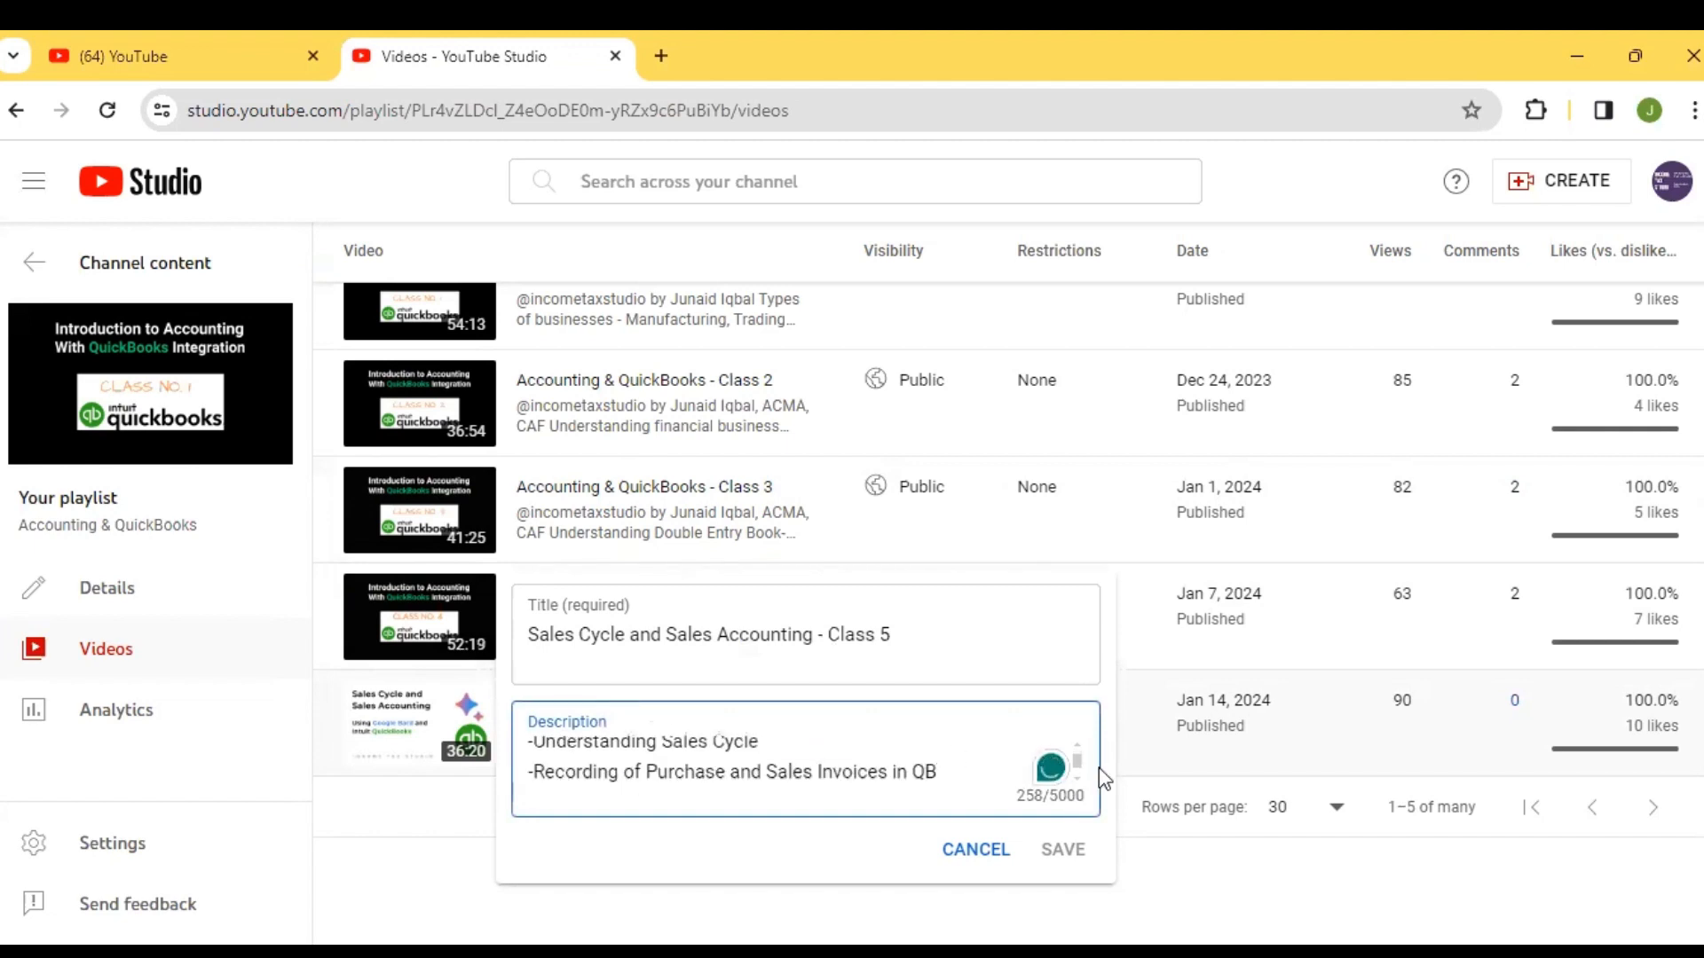
scroll(1082, 765, "up", 2)
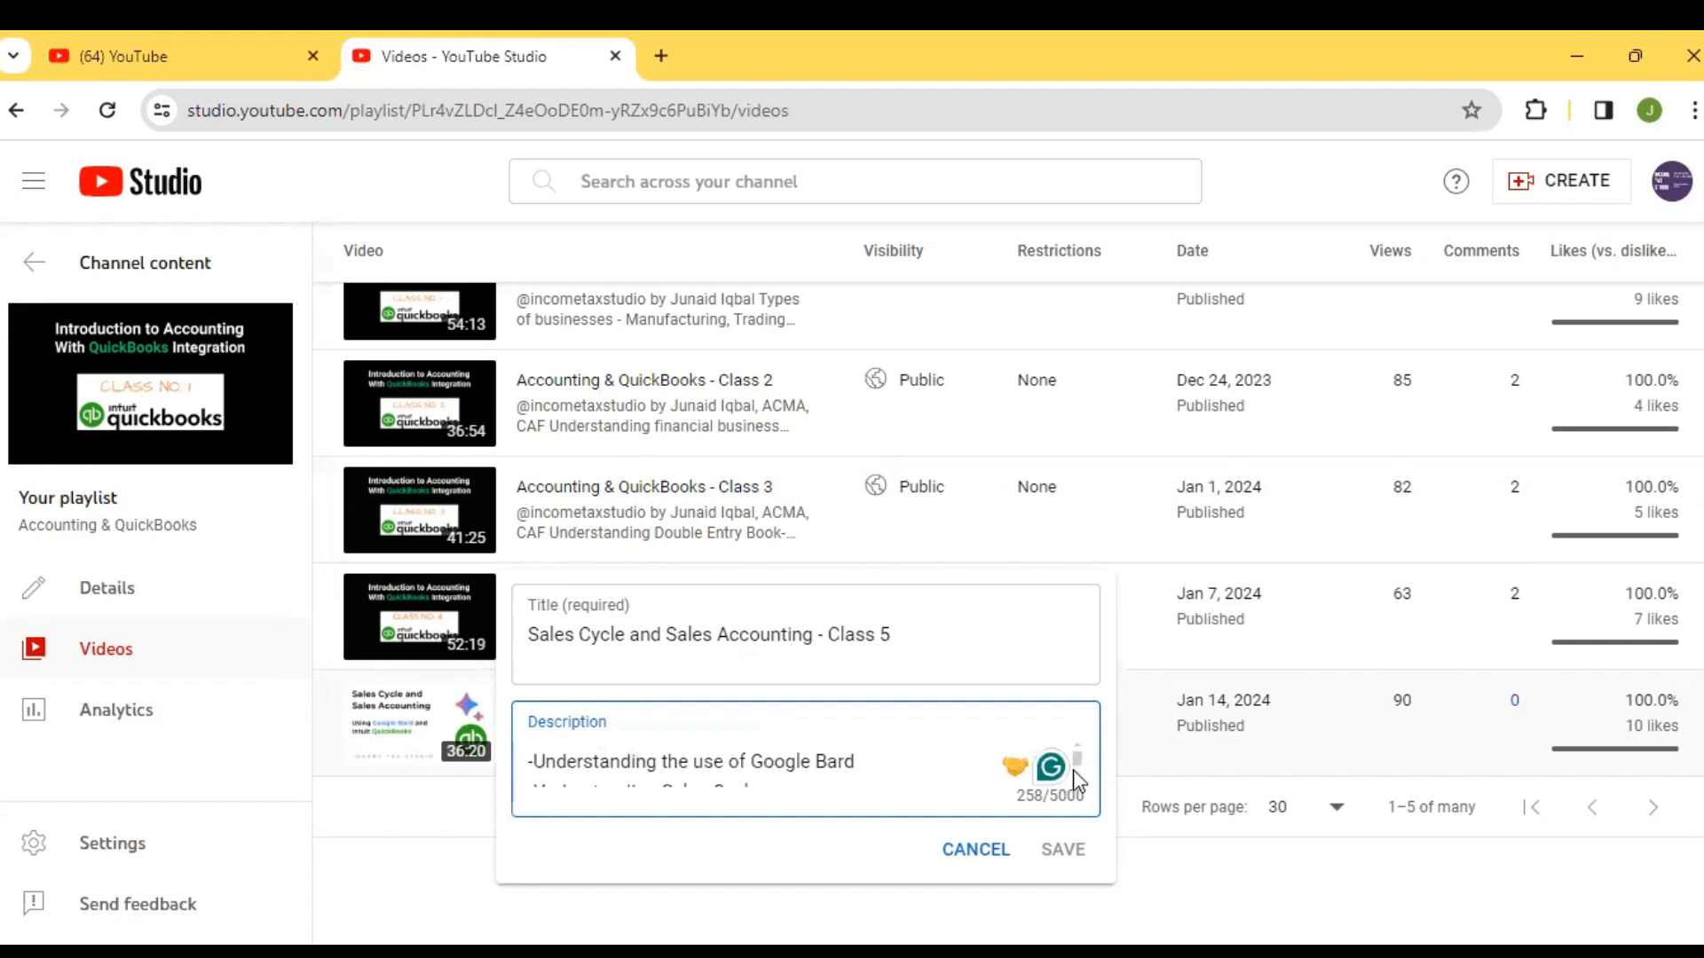
scroll(1073, 780, "down", 2)
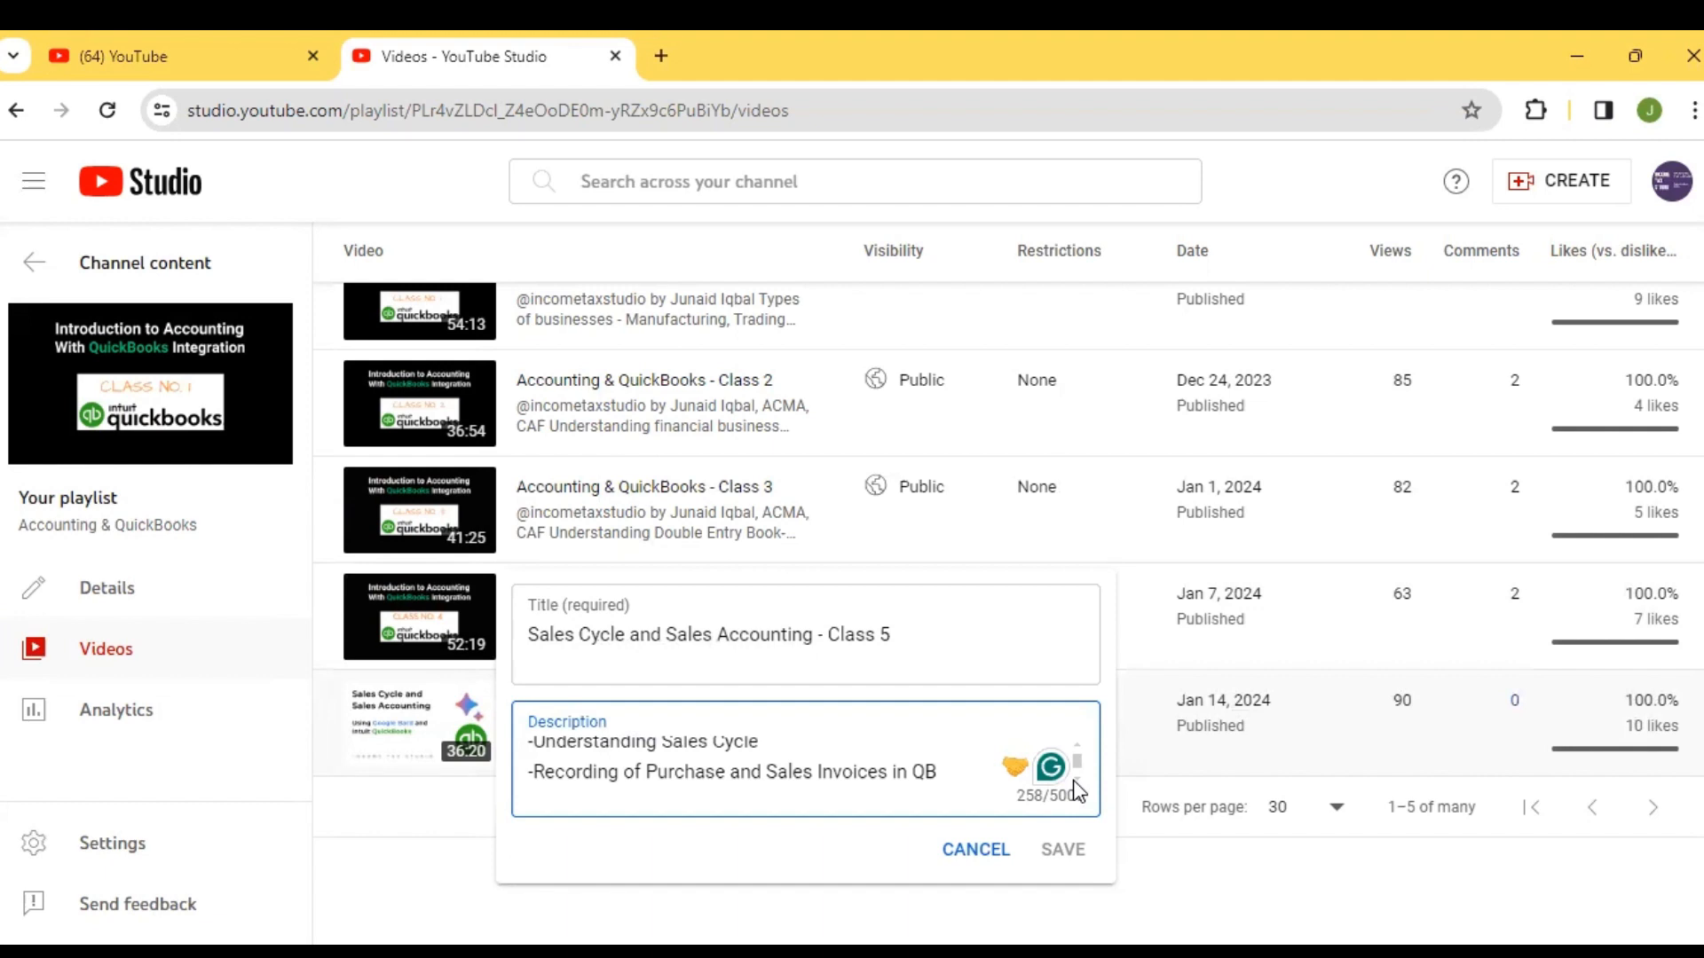
scroll(1079, 777, "down", 1)
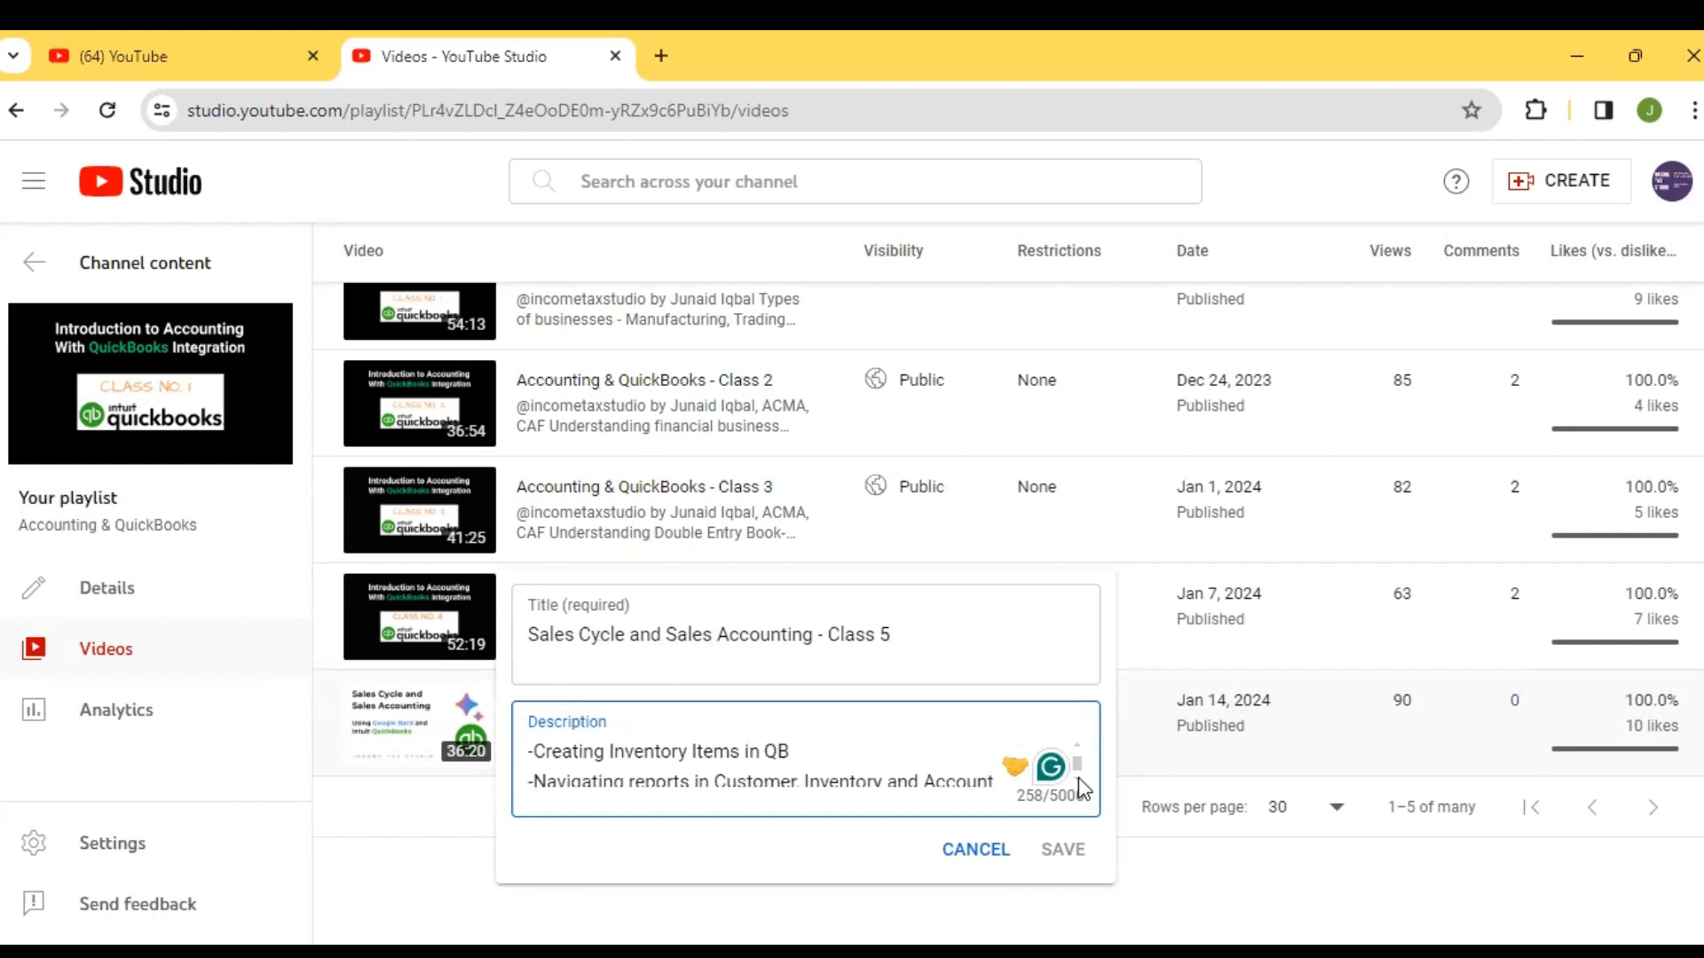
scroll(1079, 778, "down", 1)
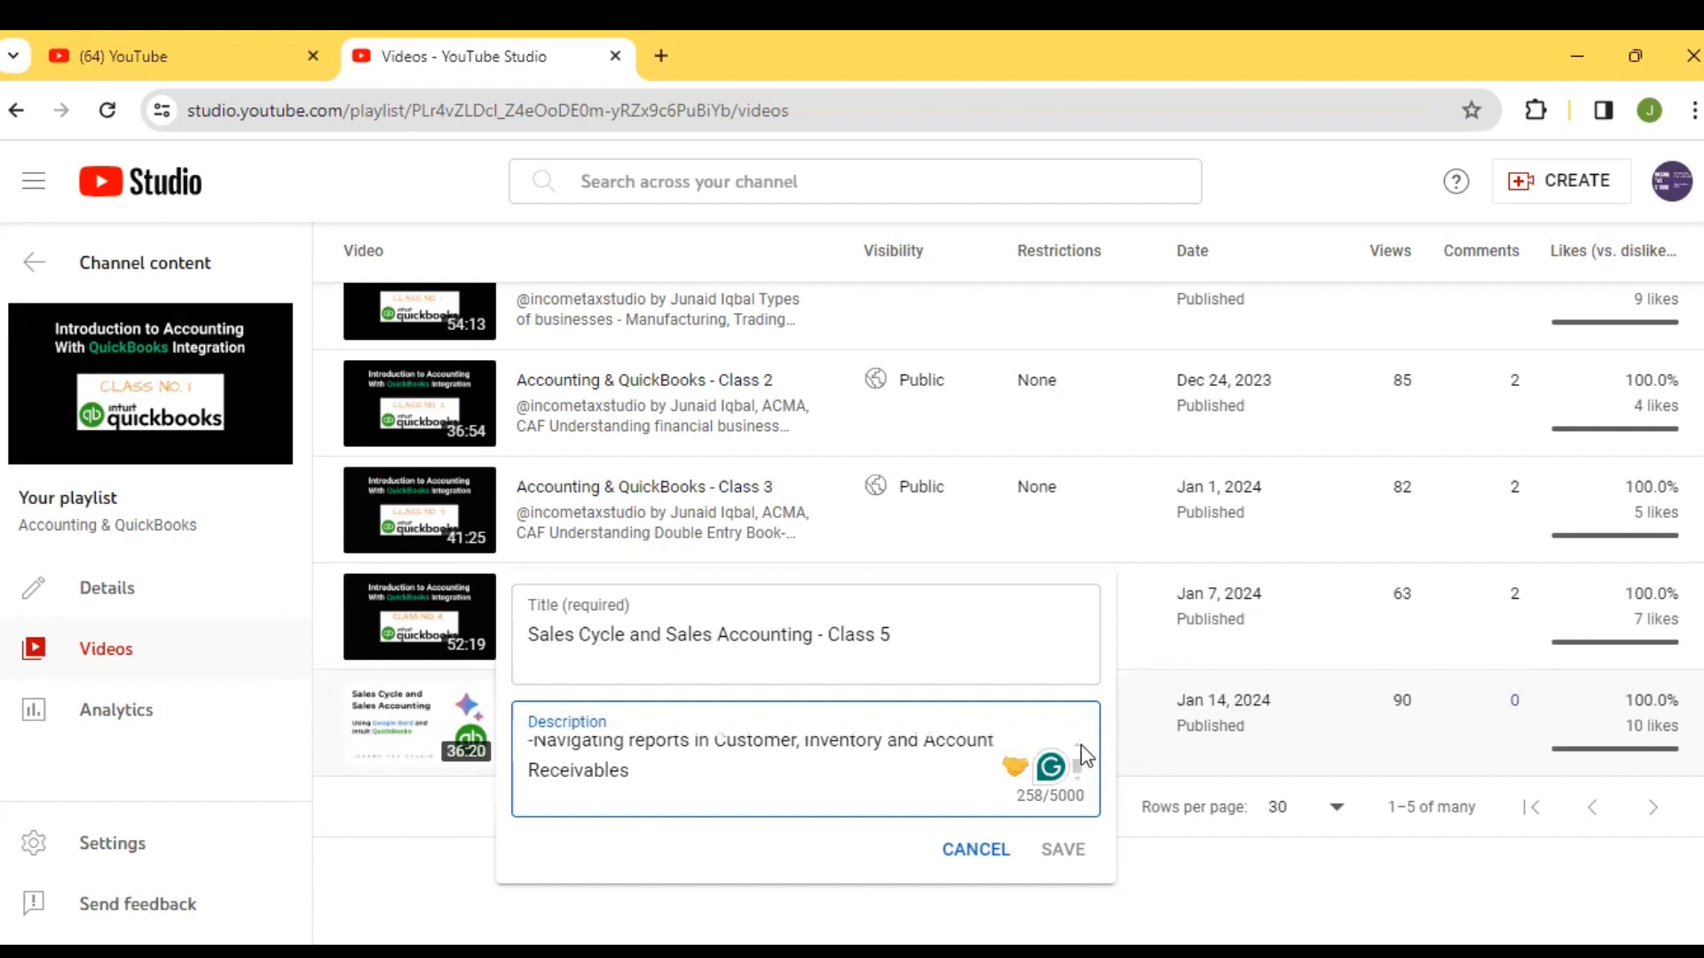
scroll(1075, 744, "up", 1)
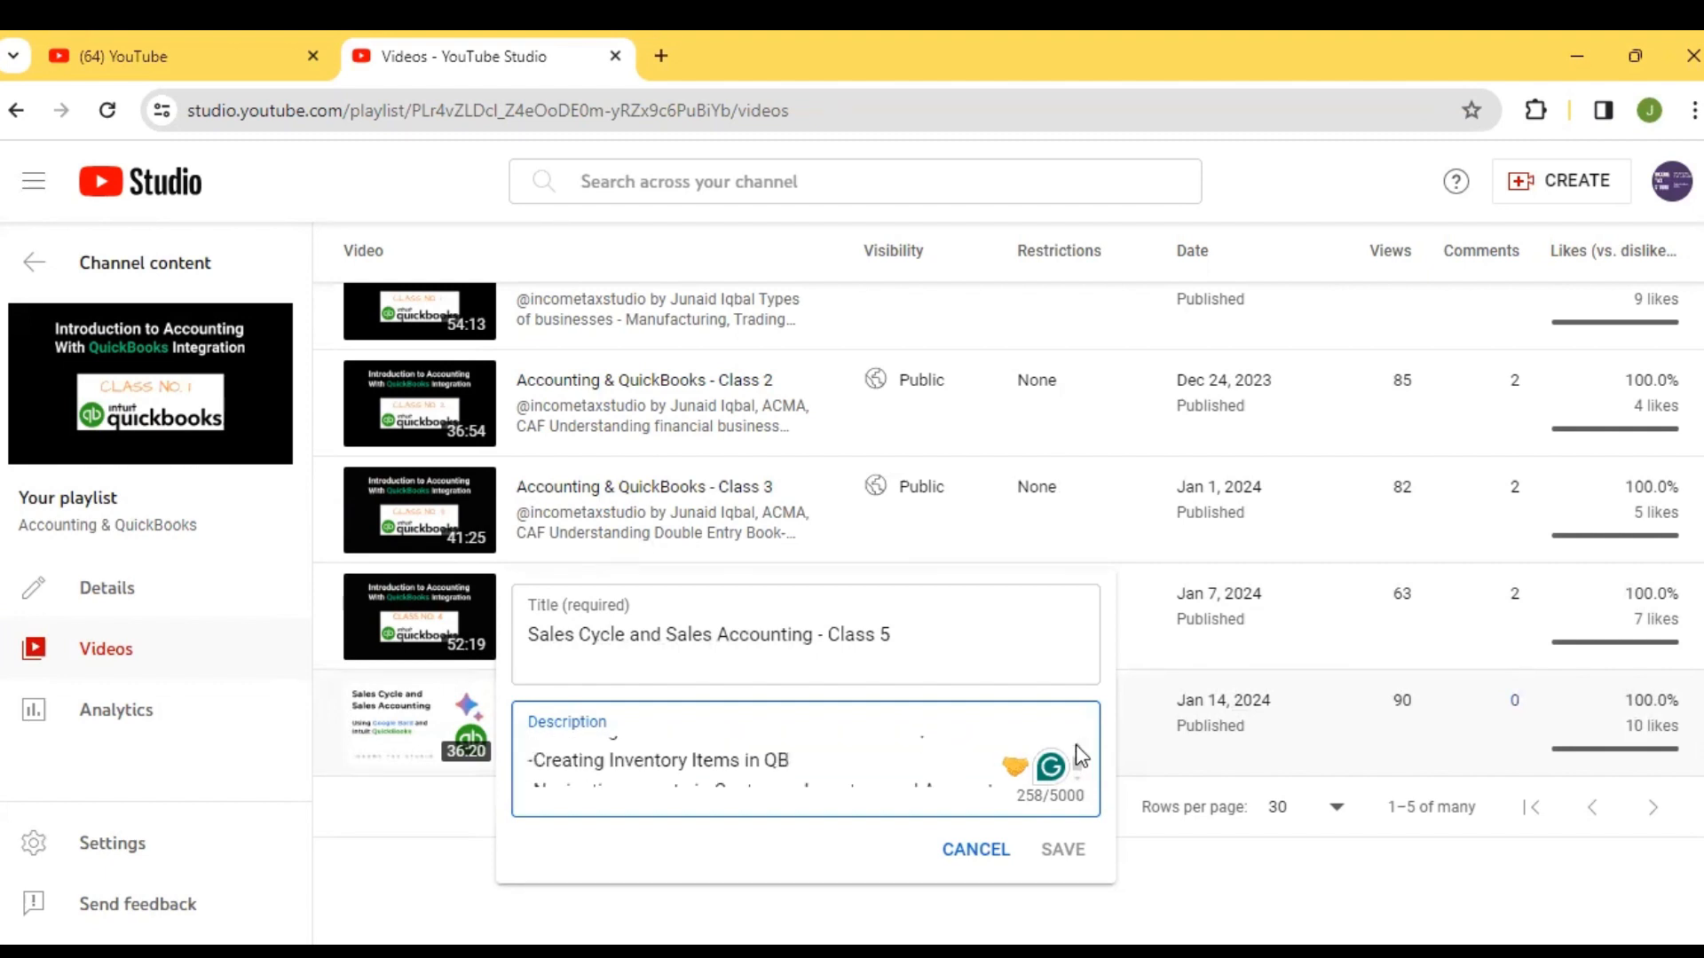
left_click(1221, 881)
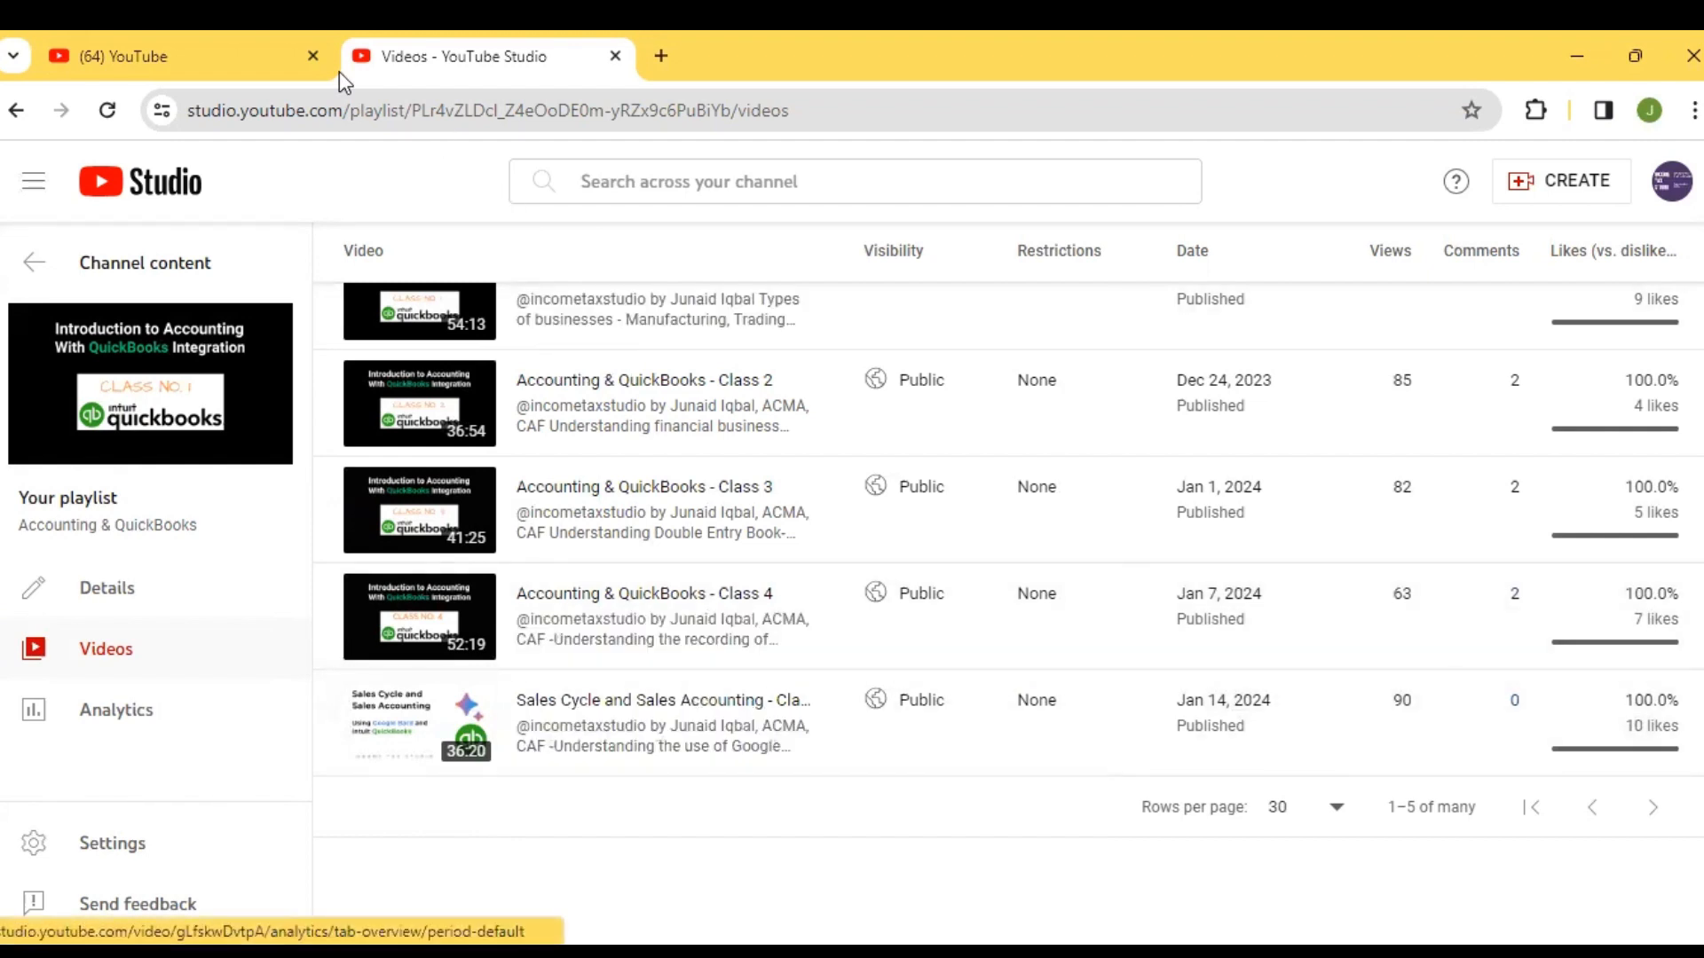
Close the YouTube and YouTube Studio tabs, and search google.com for "google gemini"
left_click(313, 53)
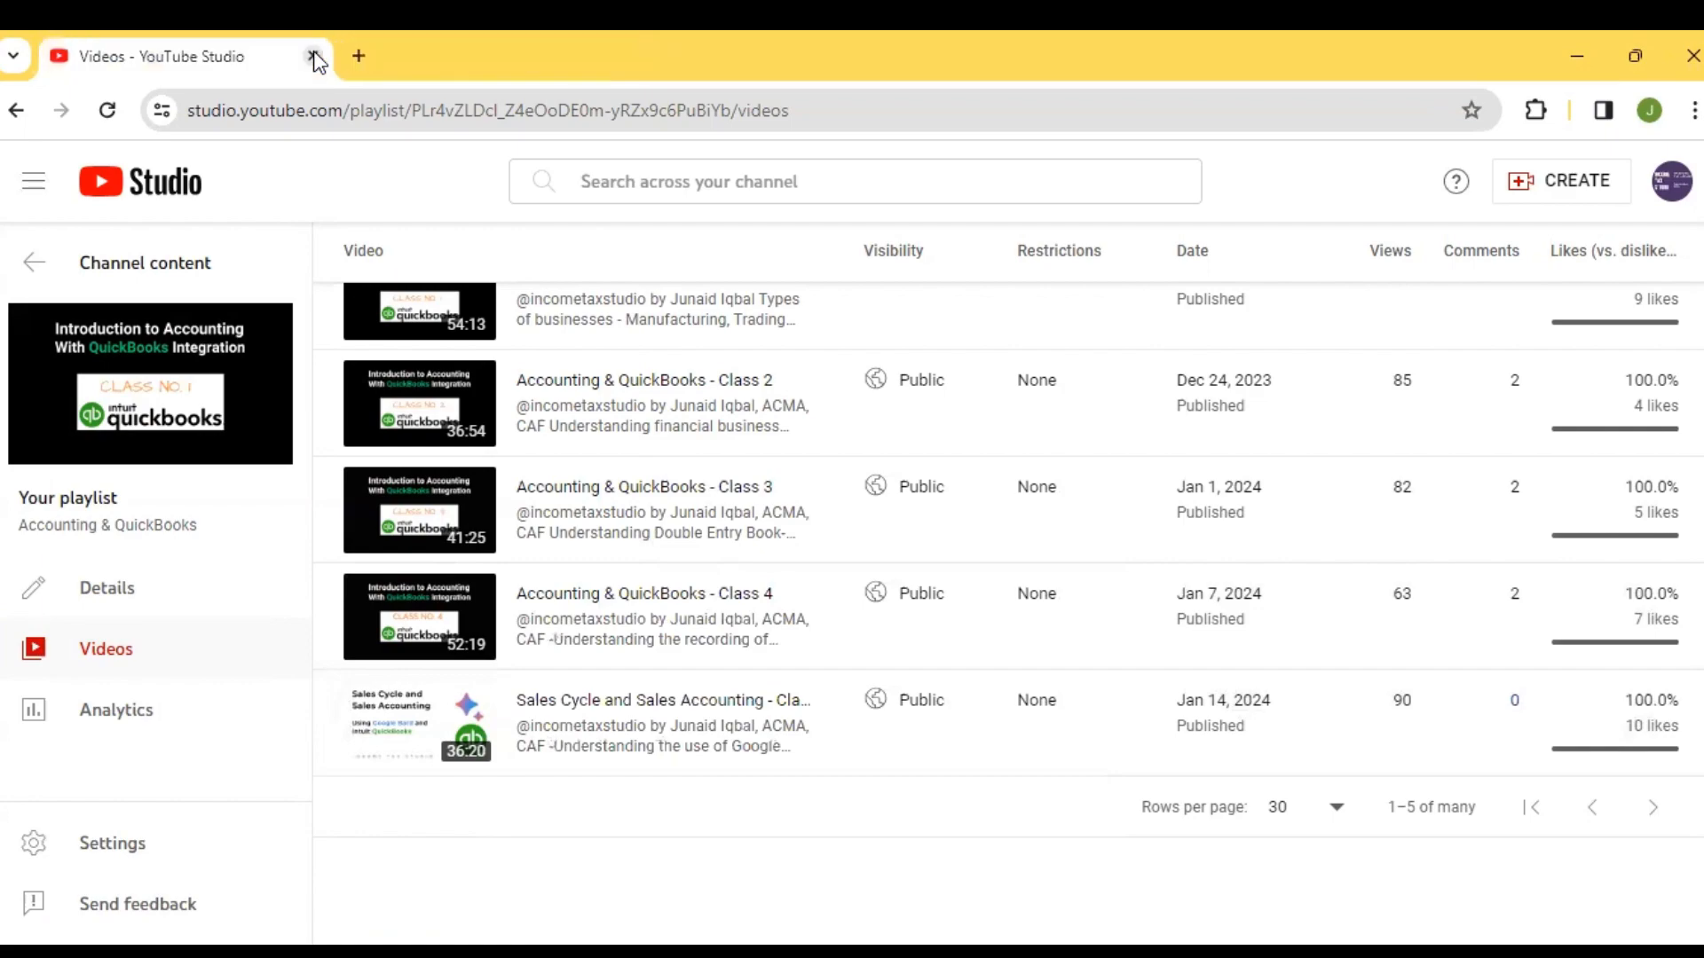
left_click(313, 53)
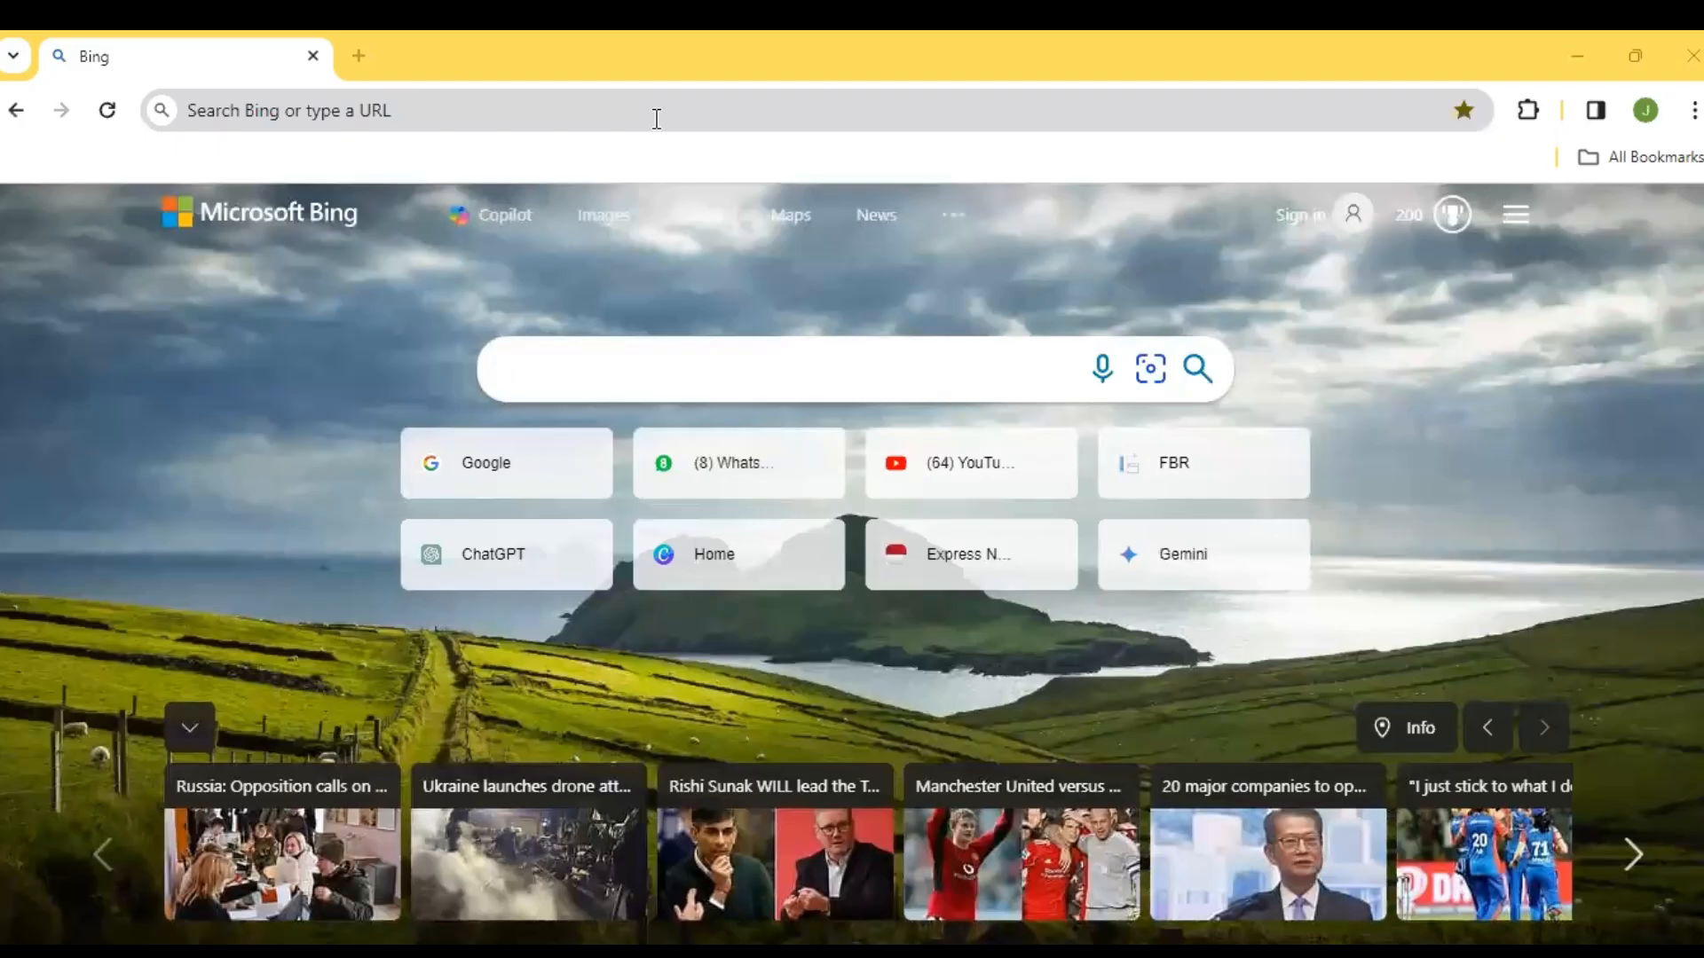
left_click(656, 118)
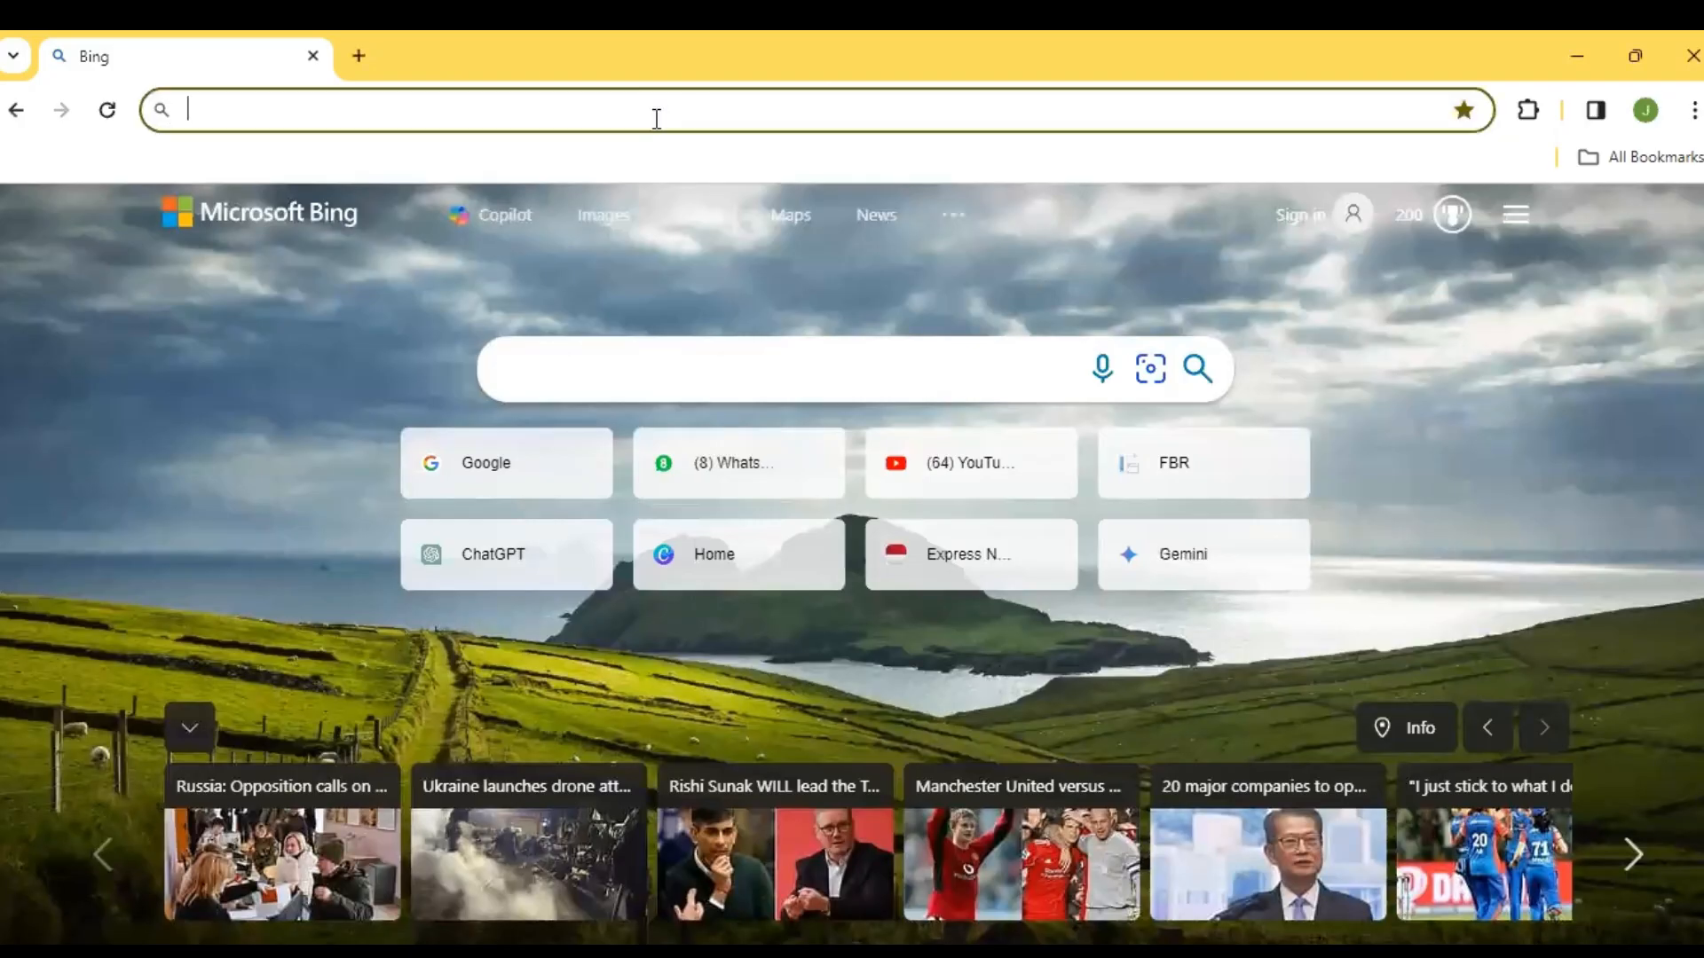
type("google.com")
key("Return")
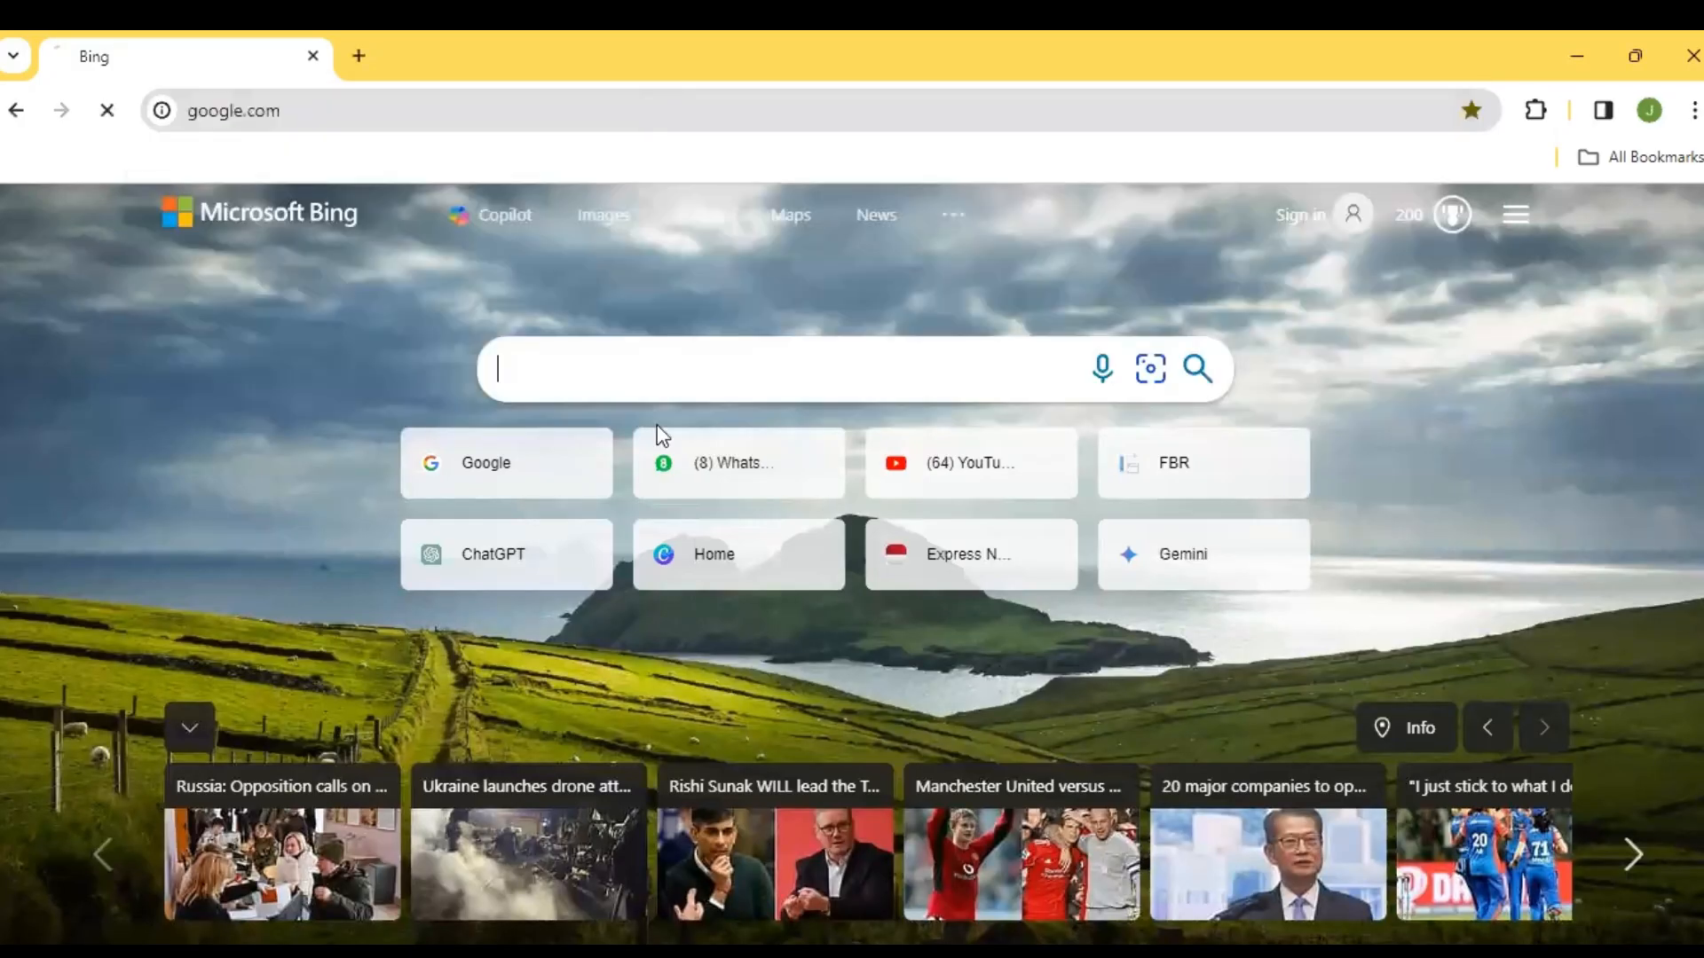
type("google gi")
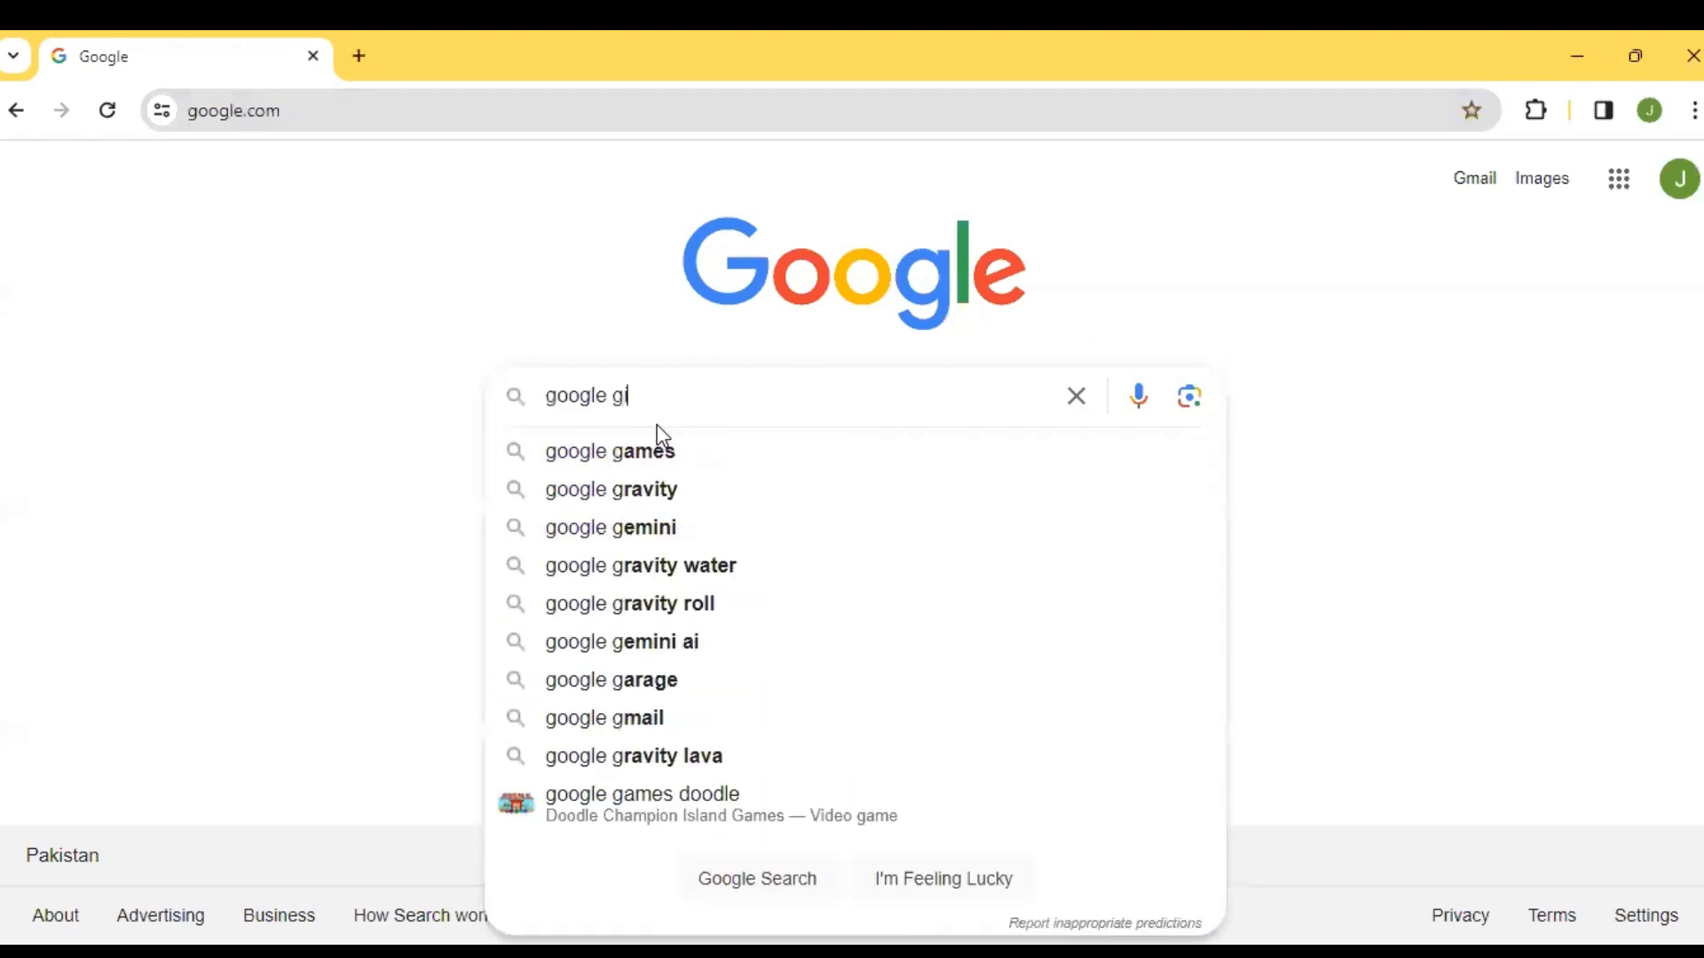
type("emini")
key("Return")
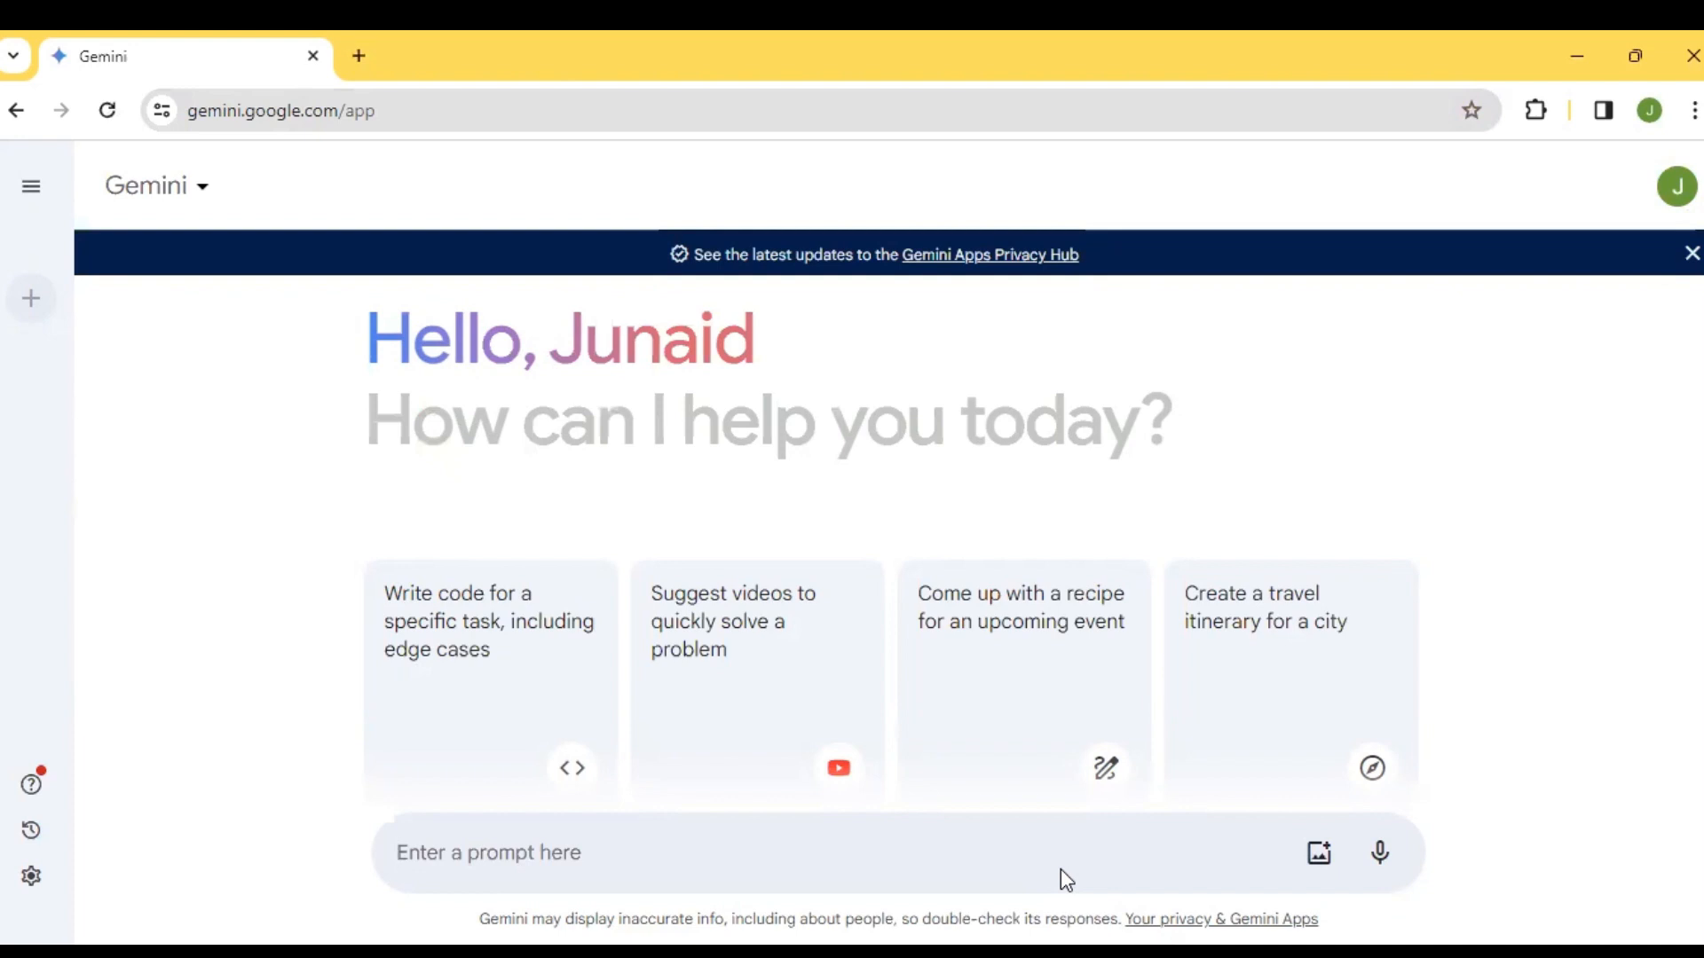
Start a Gemini prompt with "I want to learn purchase cycle and how it work in QuickBooks", fixing the spelling of "purchase"
type("I wat")
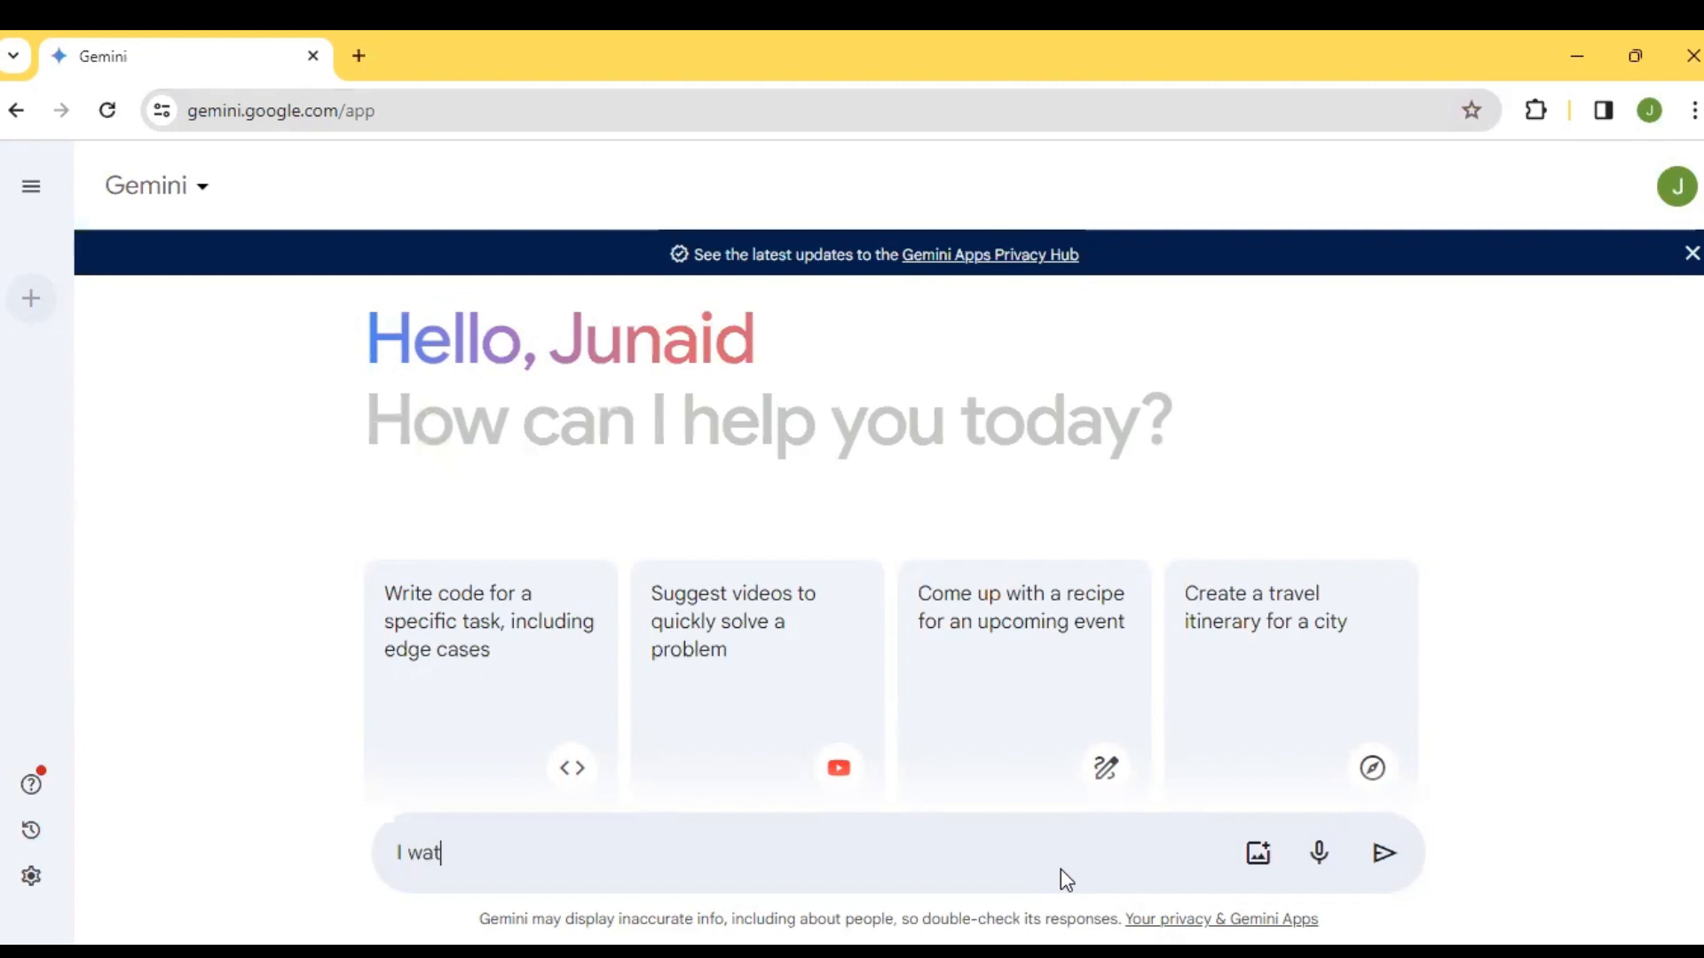
key("BackSpace")
type("nt to learn purcahse")
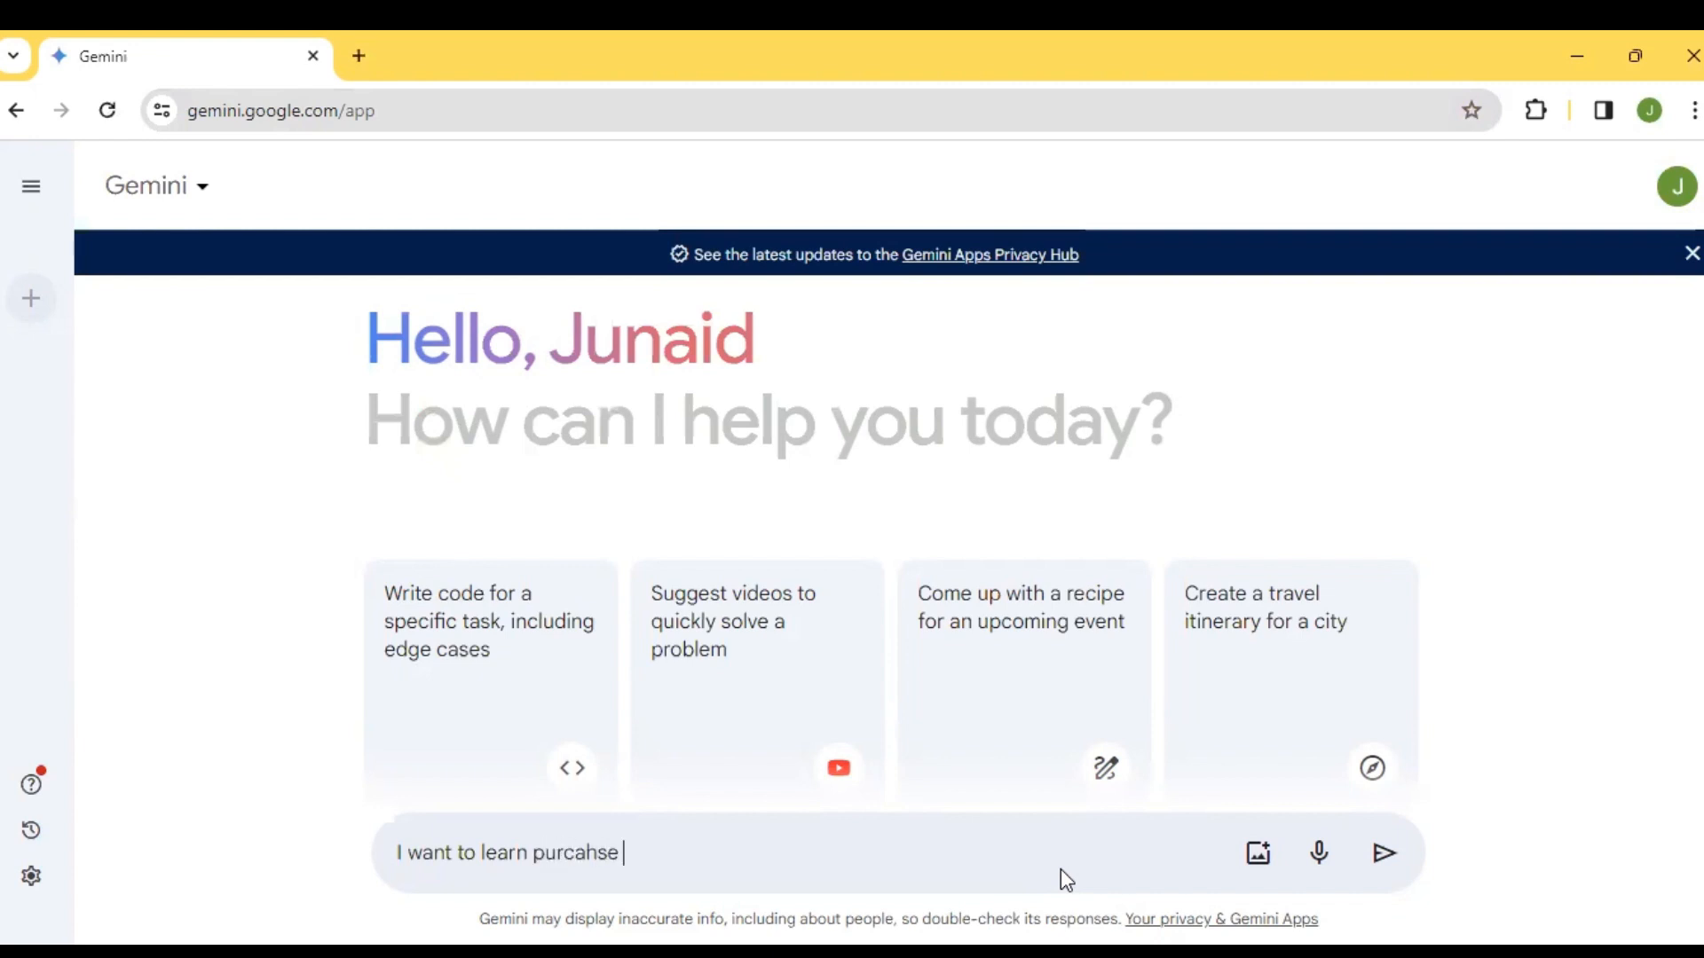
type("d")
key("BackSpace")
key("BackSpace")
key("BackSpace")
key("BackSpace")
key("BackSpace")
key("BackSpace")
type("hase cycle and how it ")
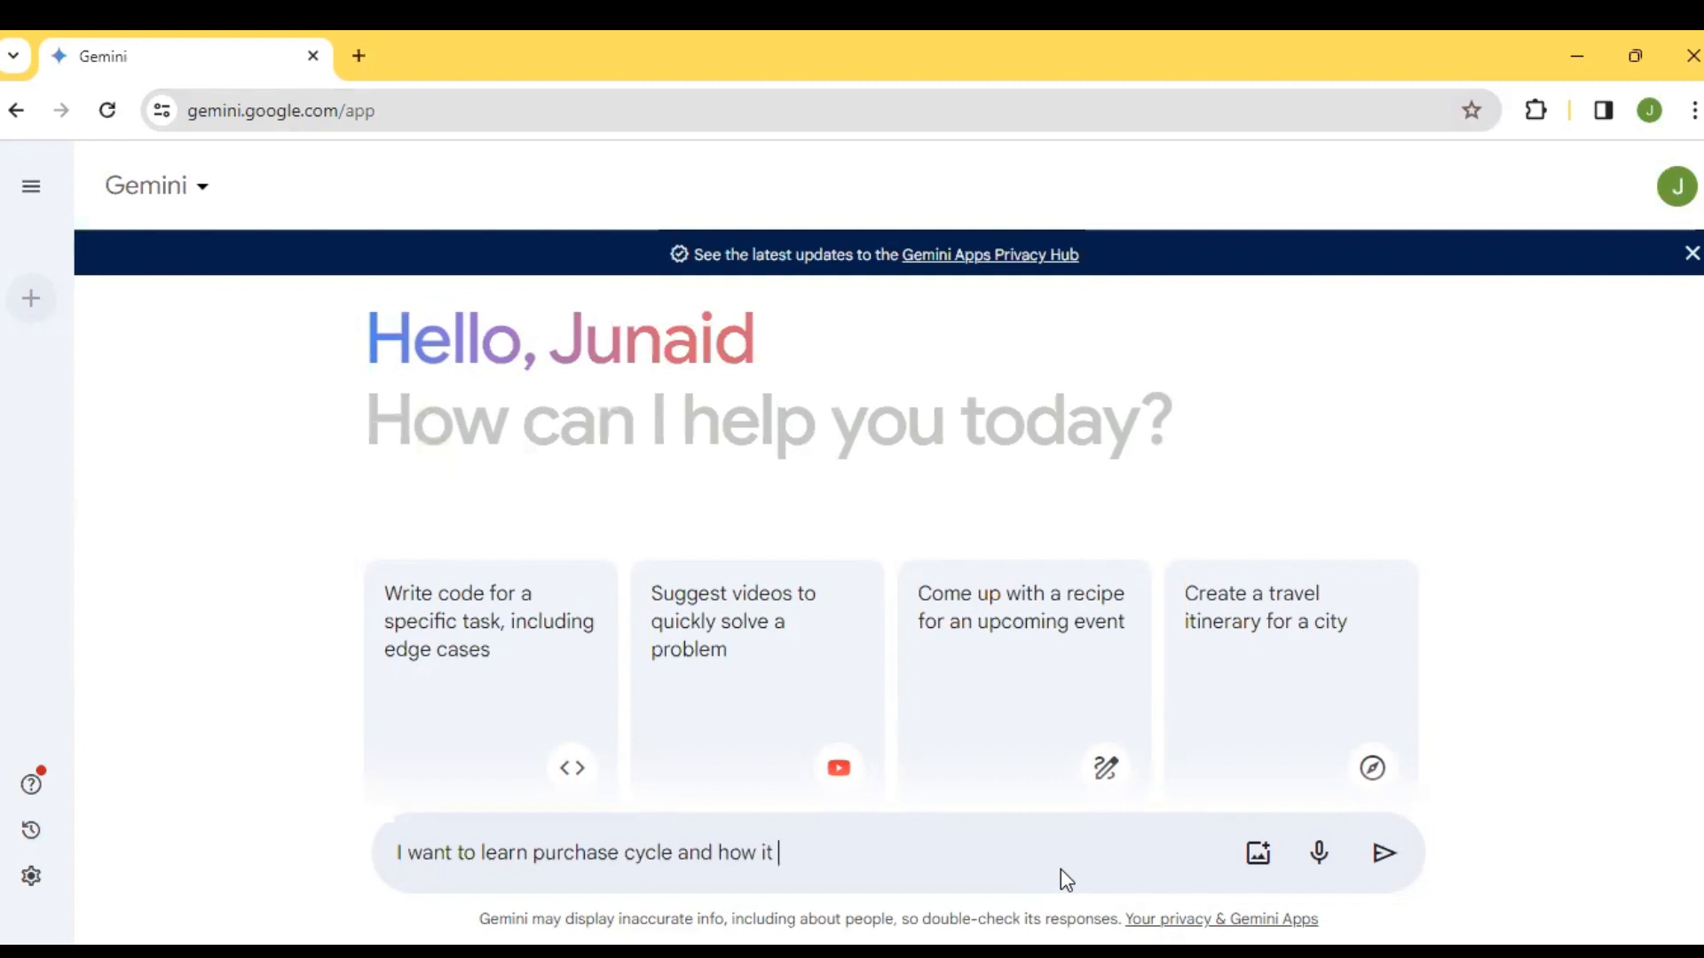
type("work in QuickB")
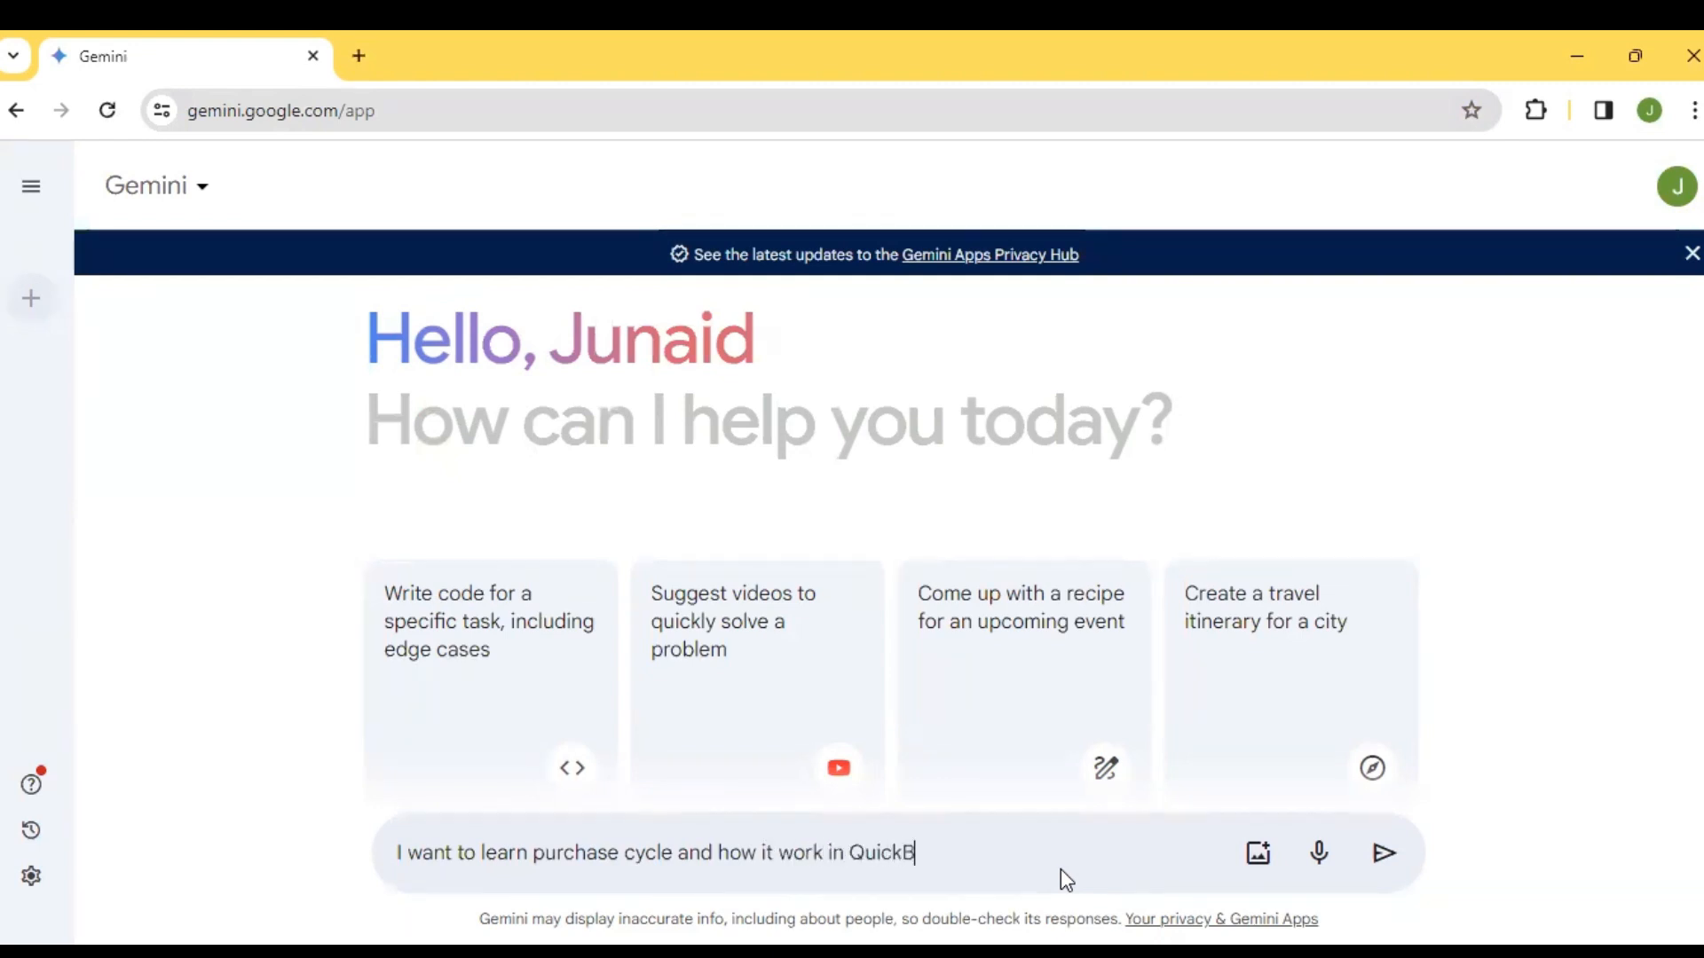
type("ooks,")
type("s")
Extend the prompt with ", write step by step guide briefly," and correct the misspelled last word to "briefly"
key("BackSpace")
type("write step by step ")
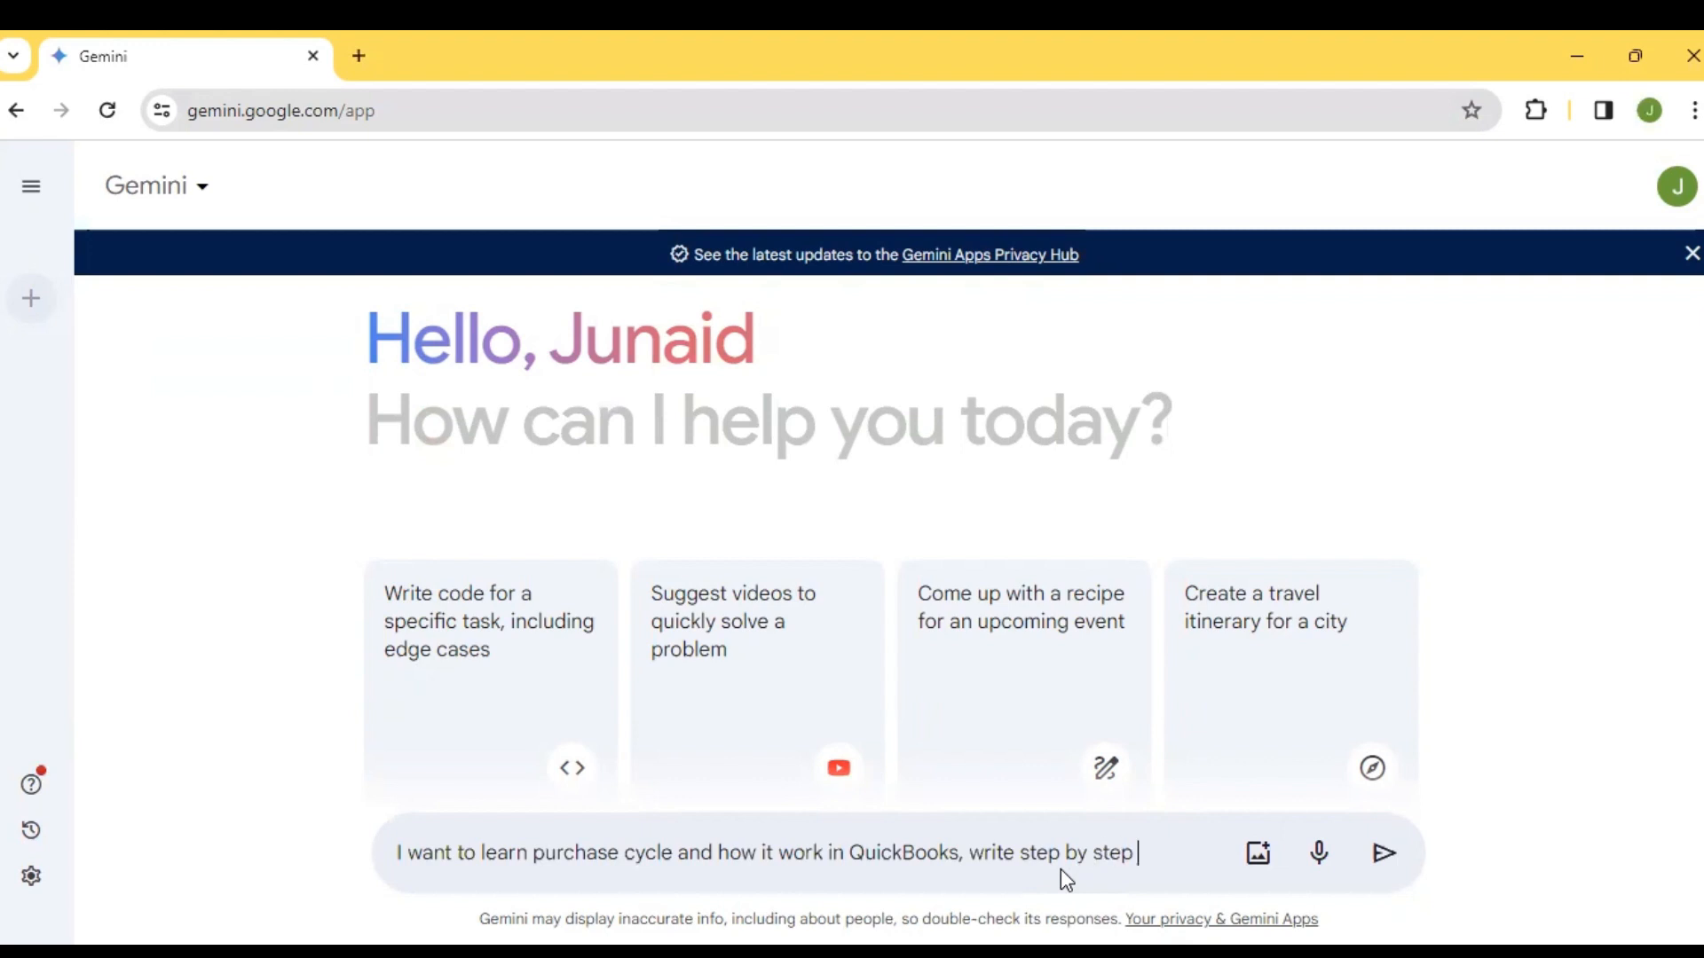
type("guide")
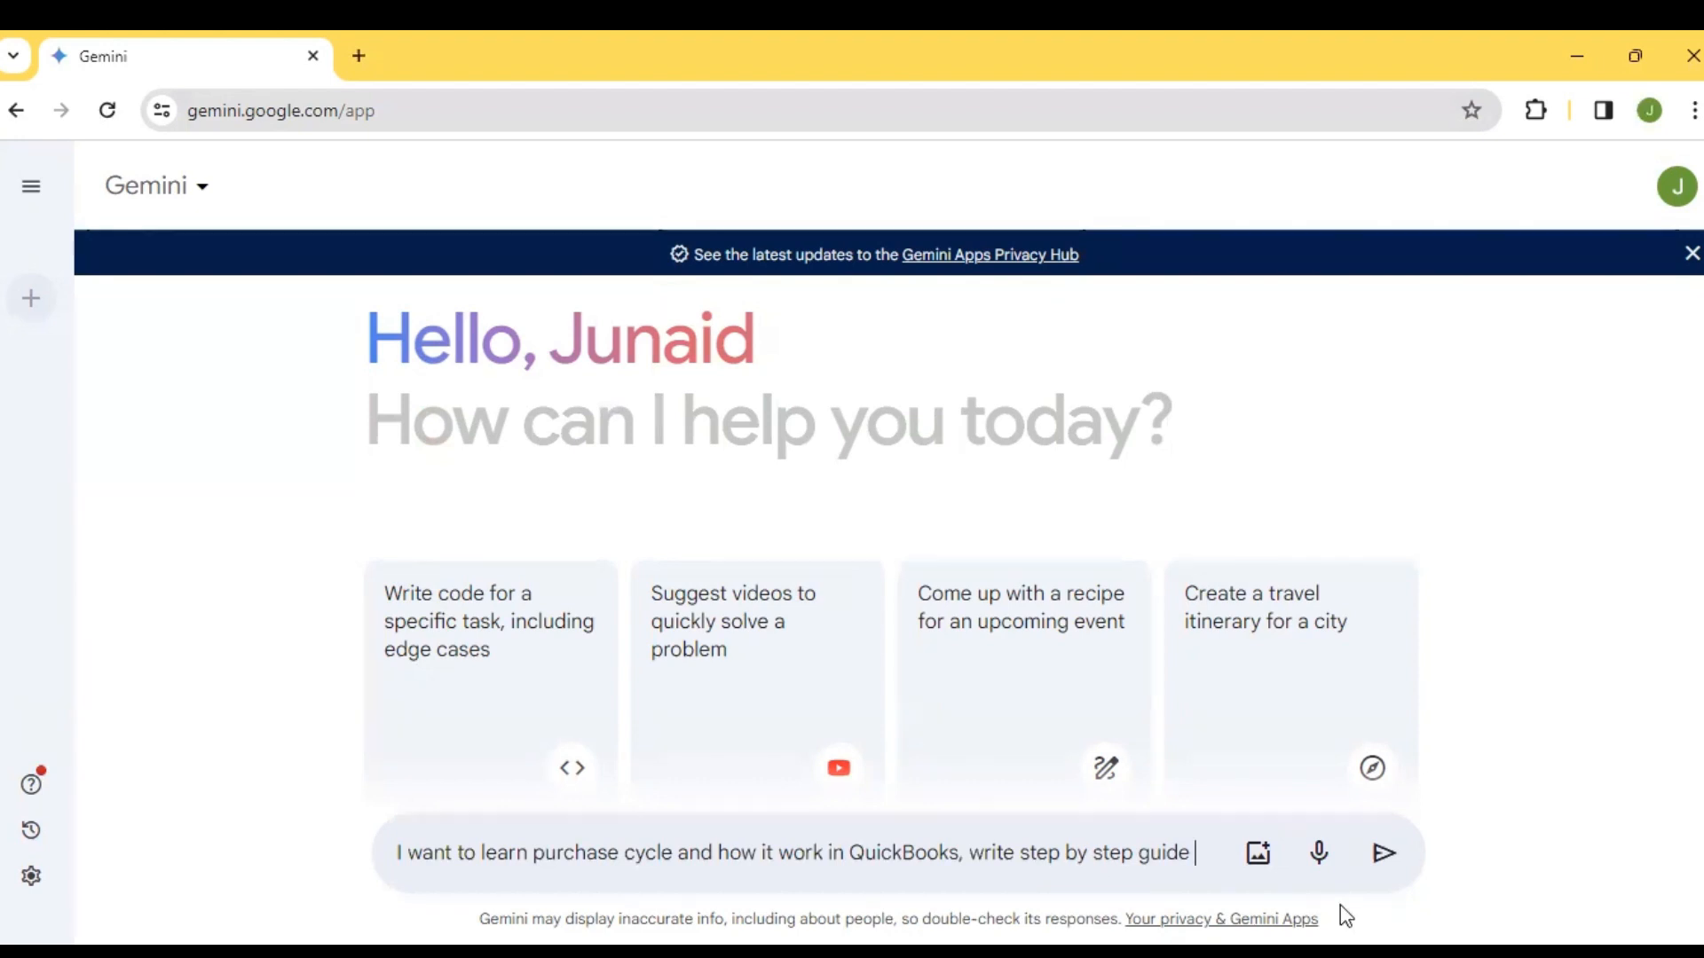
type("breig")
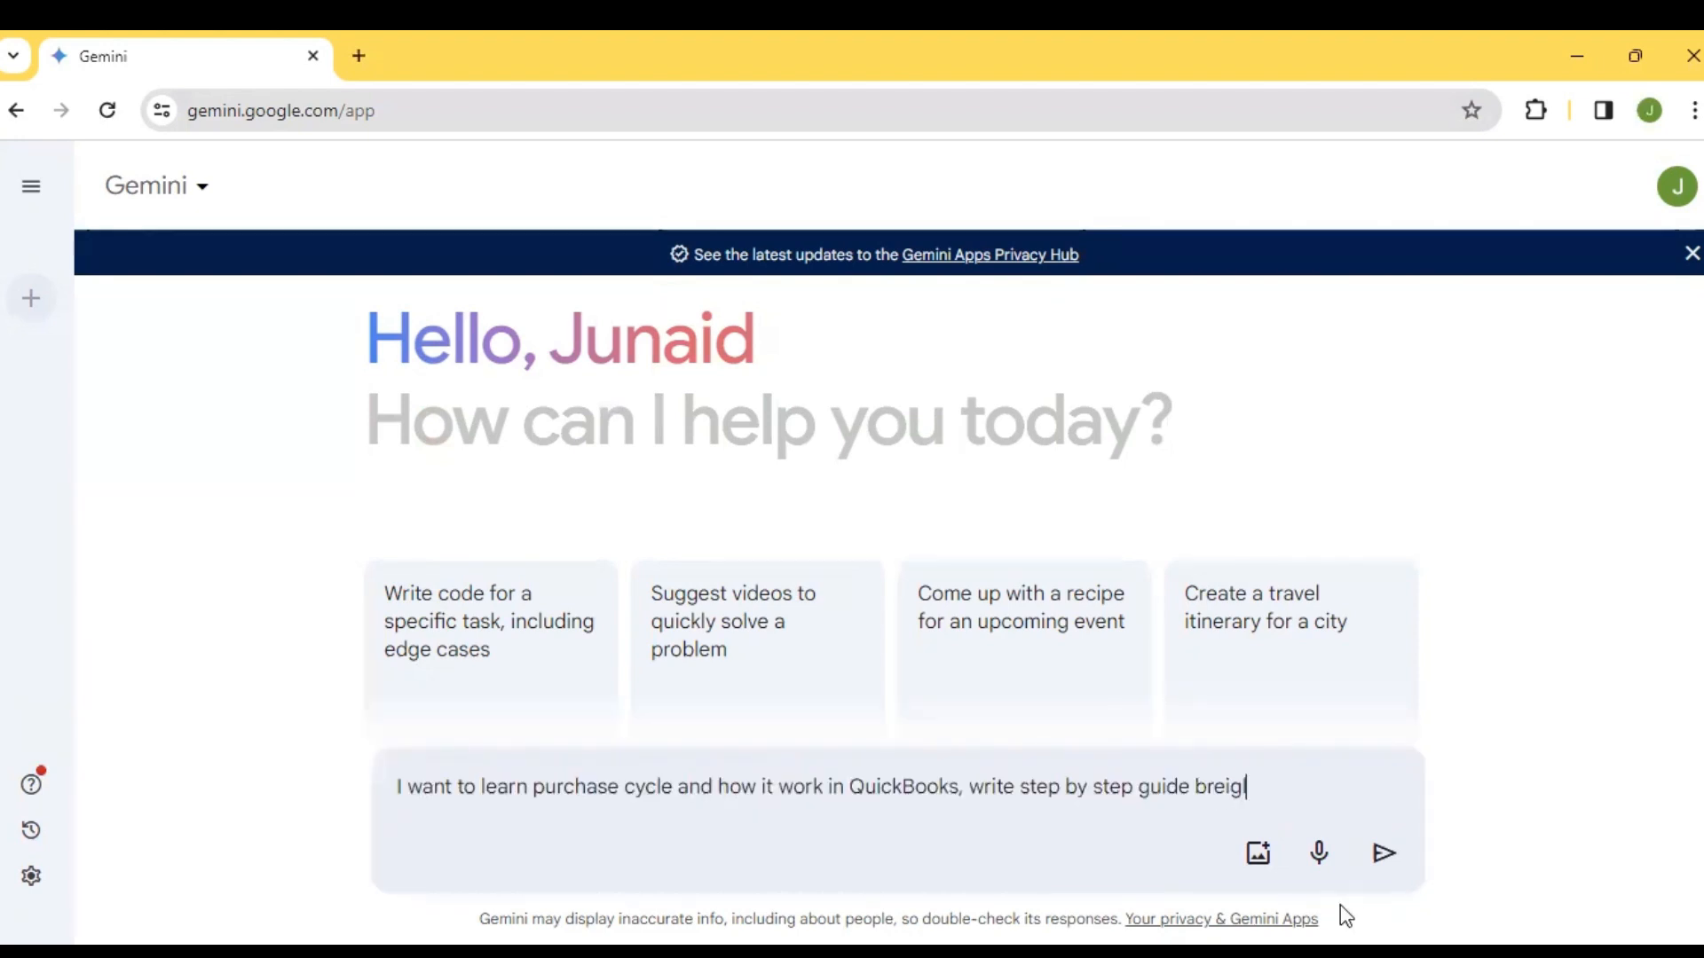
type("ly,")
right_click(1239, 787)
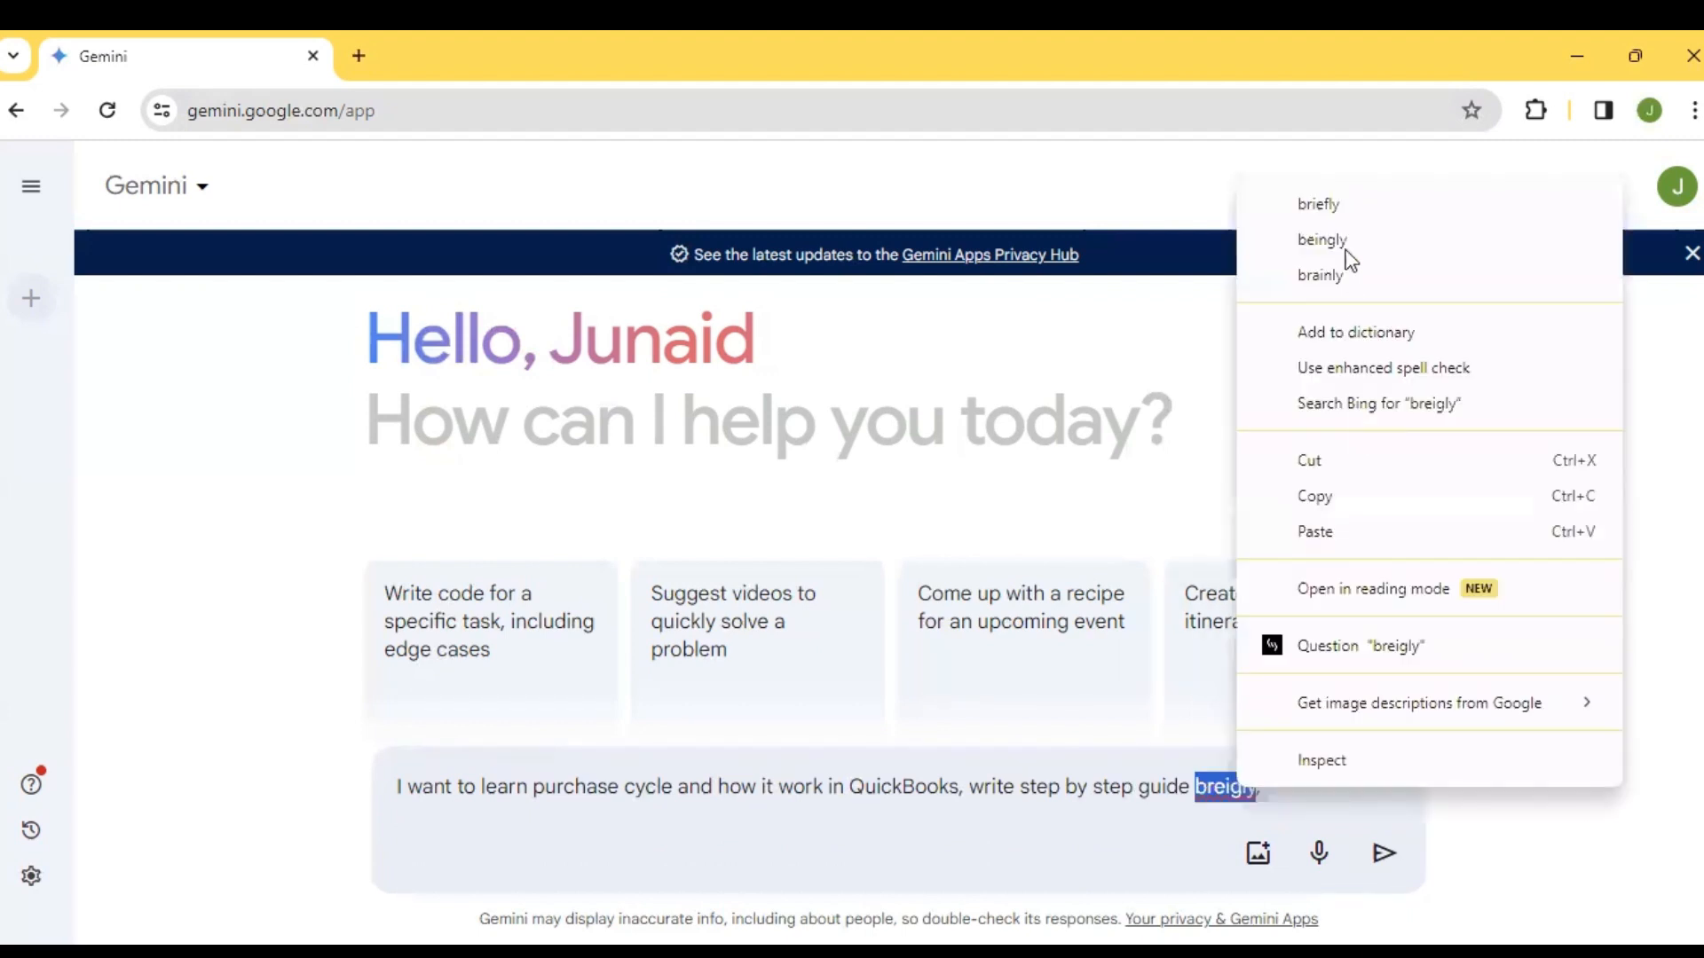
left_click(1320, 205)
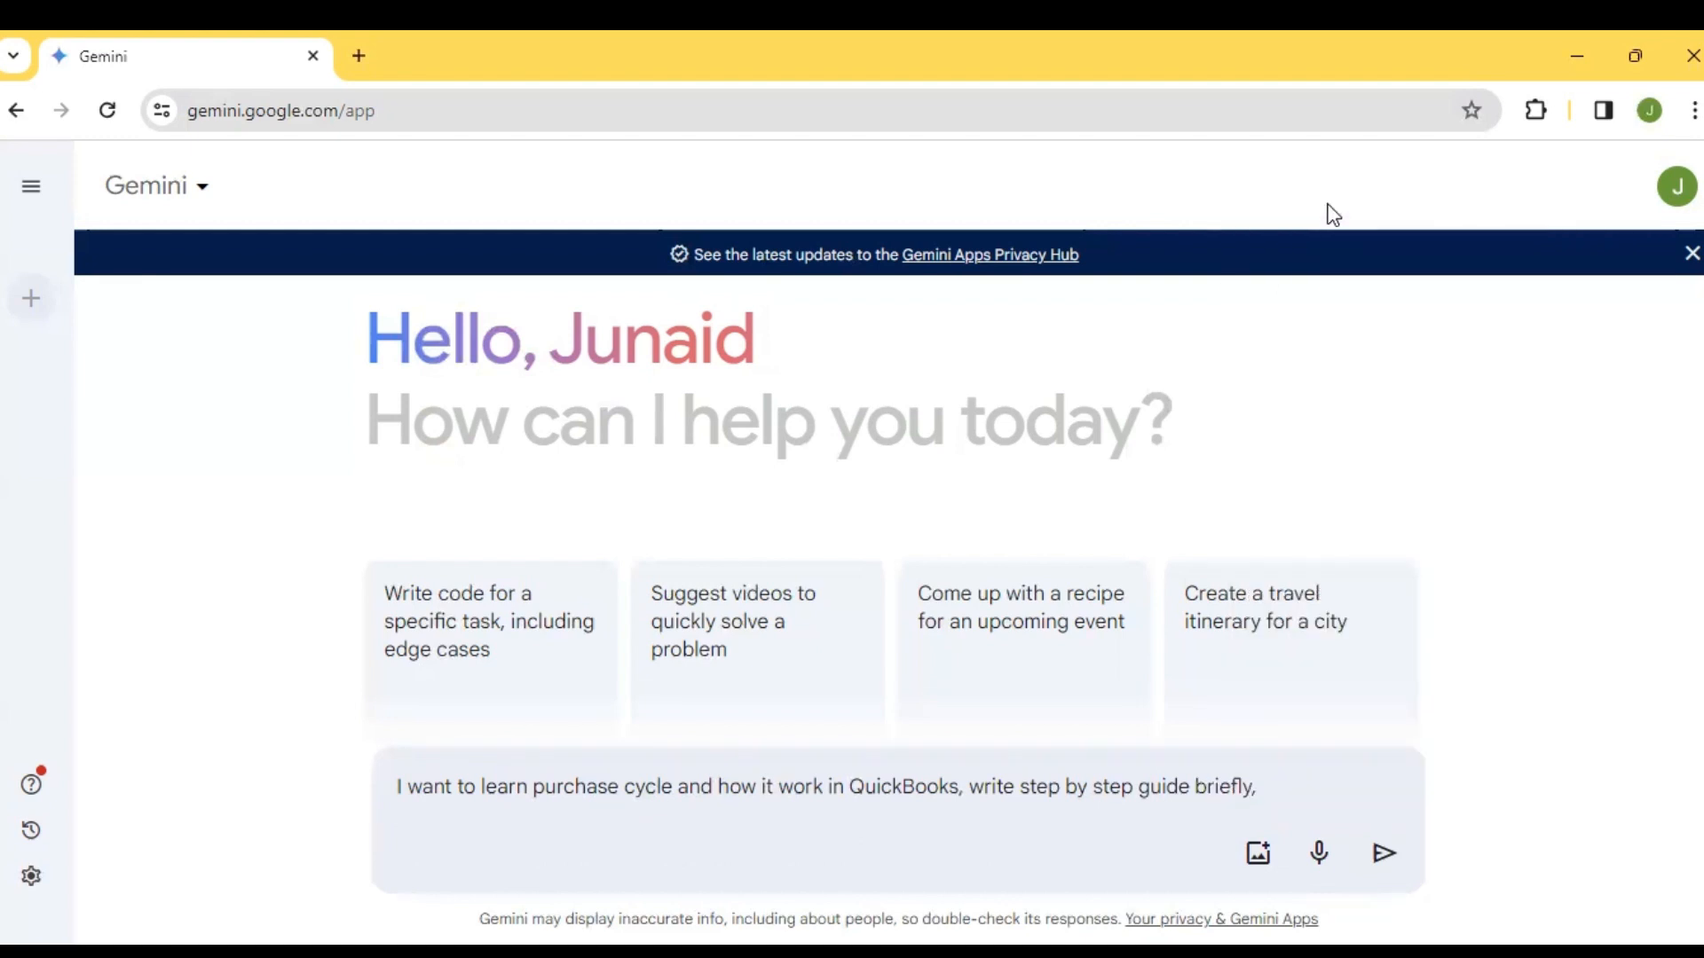
Complete the prompt so it ends with "briefly and in bullets", and submit it
type("and in bullet s")
key("Return")
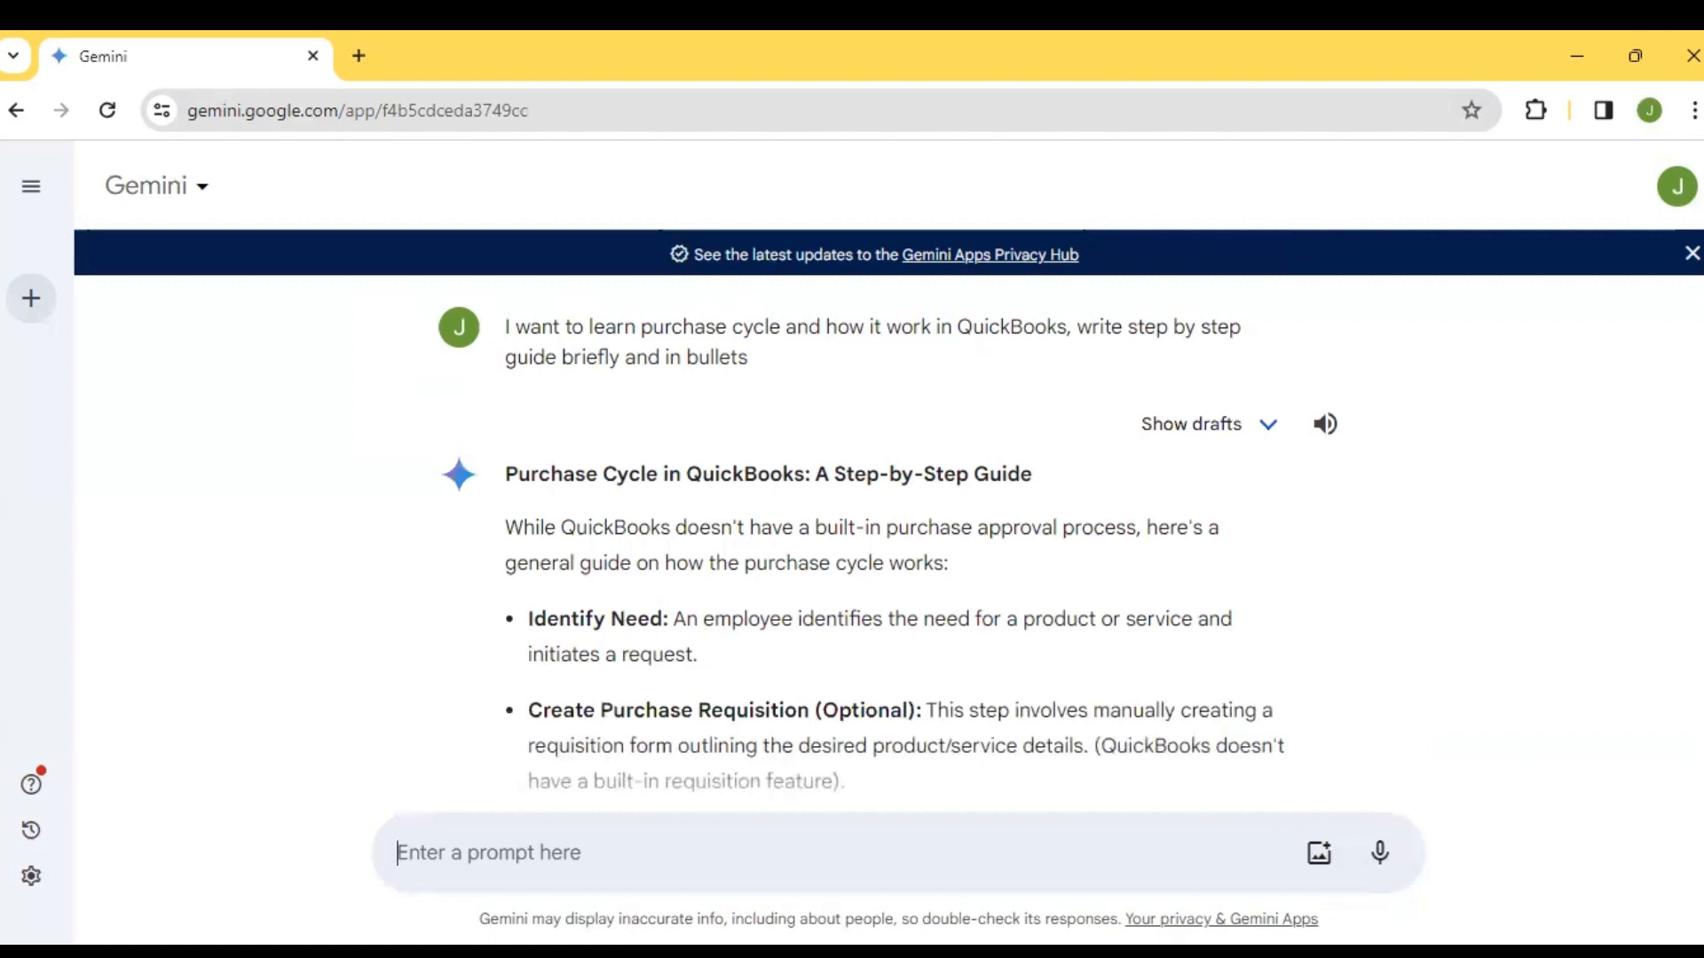
Skim the generated purchase cycle guide down to the vendor's handling of the purchase order, and return to its beginning
scroll(887, 533, "down", 9)
scroll(887, 532, "up", 6)
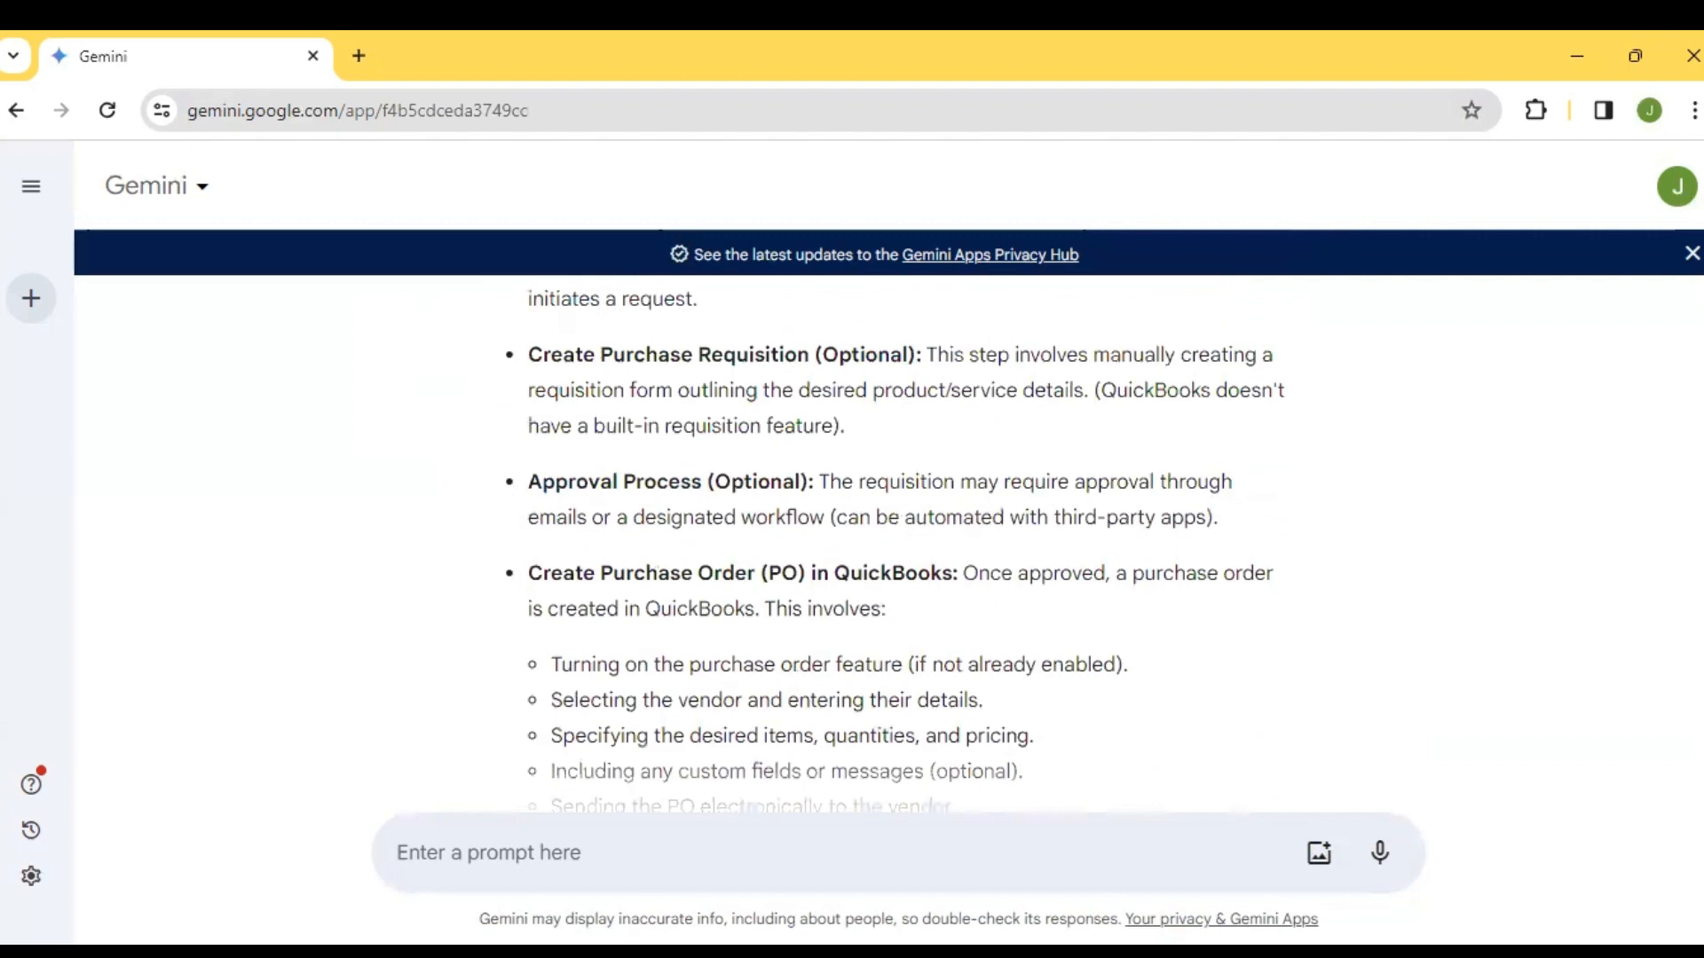
scroll(888, 533, "down", 6)
scroll(887, 533, "up", 10)
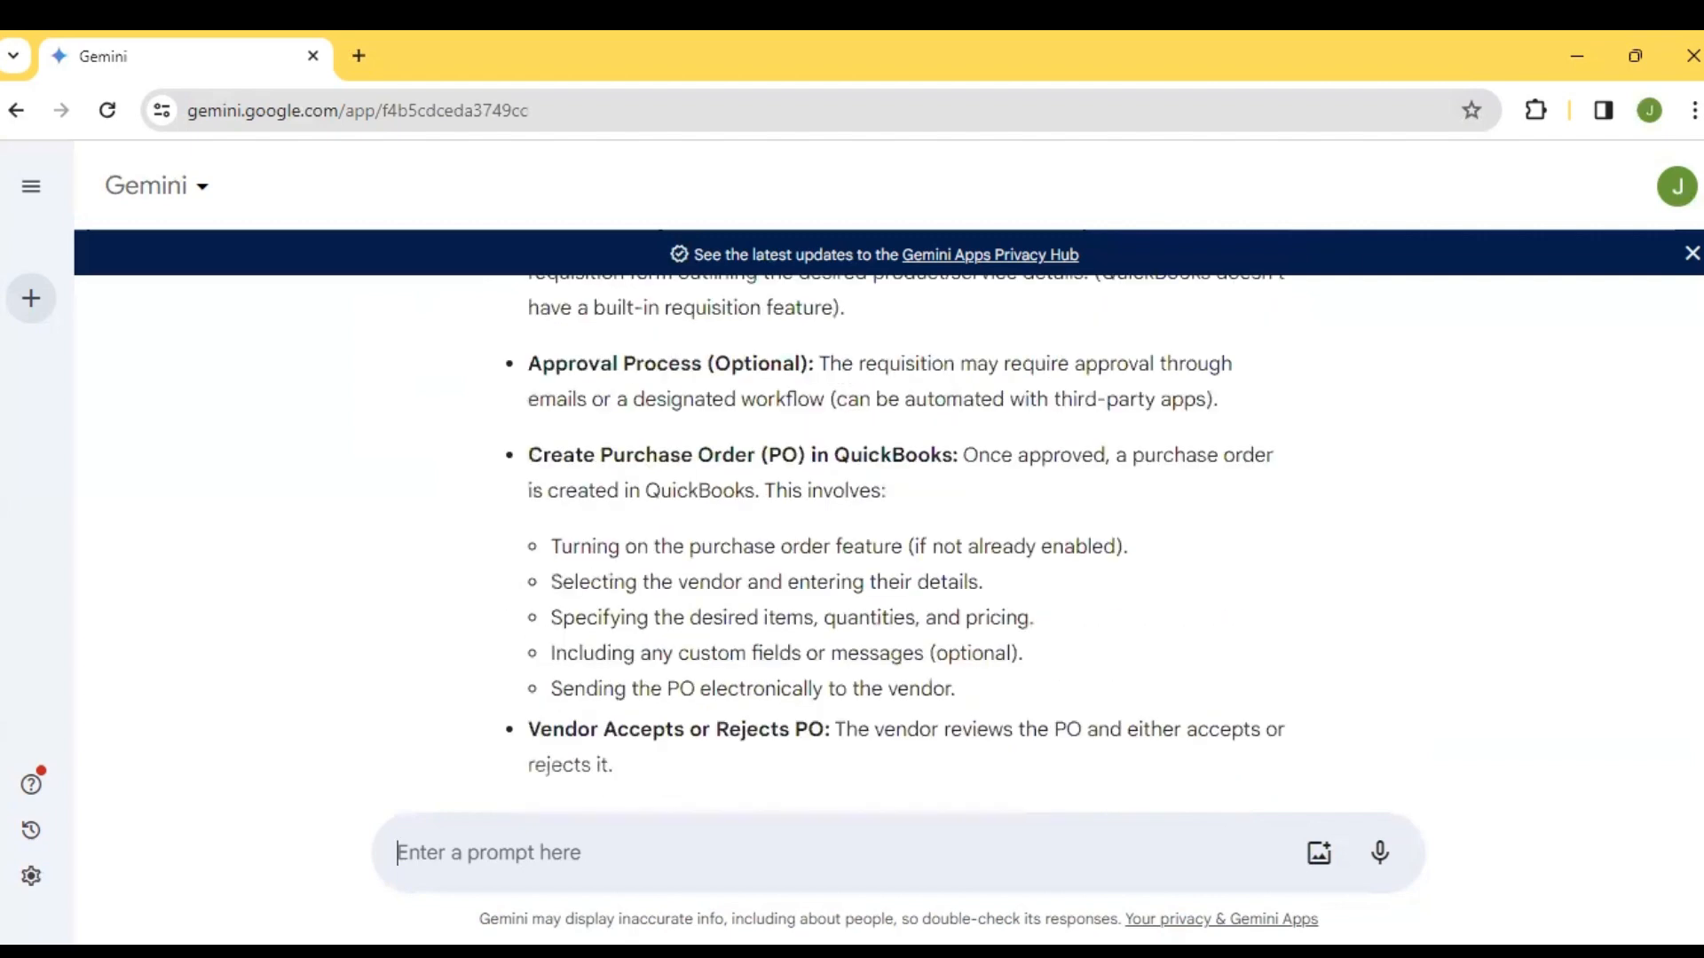
scroll(888, 533, "up", 2)
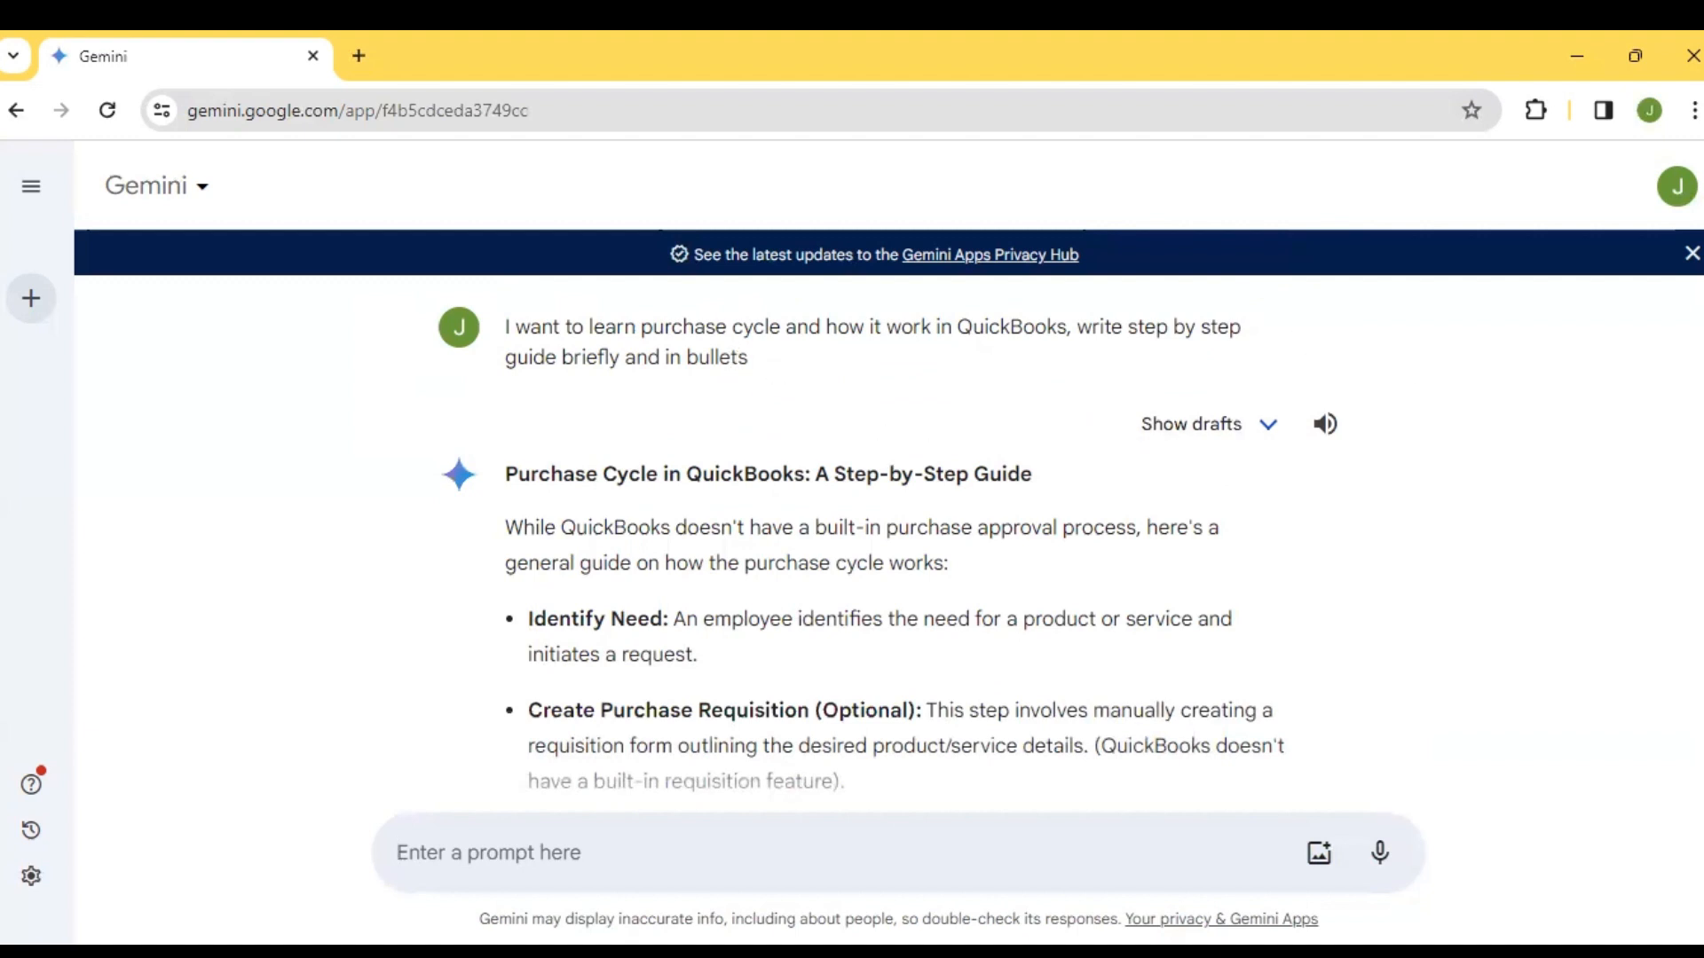
scroll(887, 532, "down", 1)
scroll(888, 533, "up", 1)
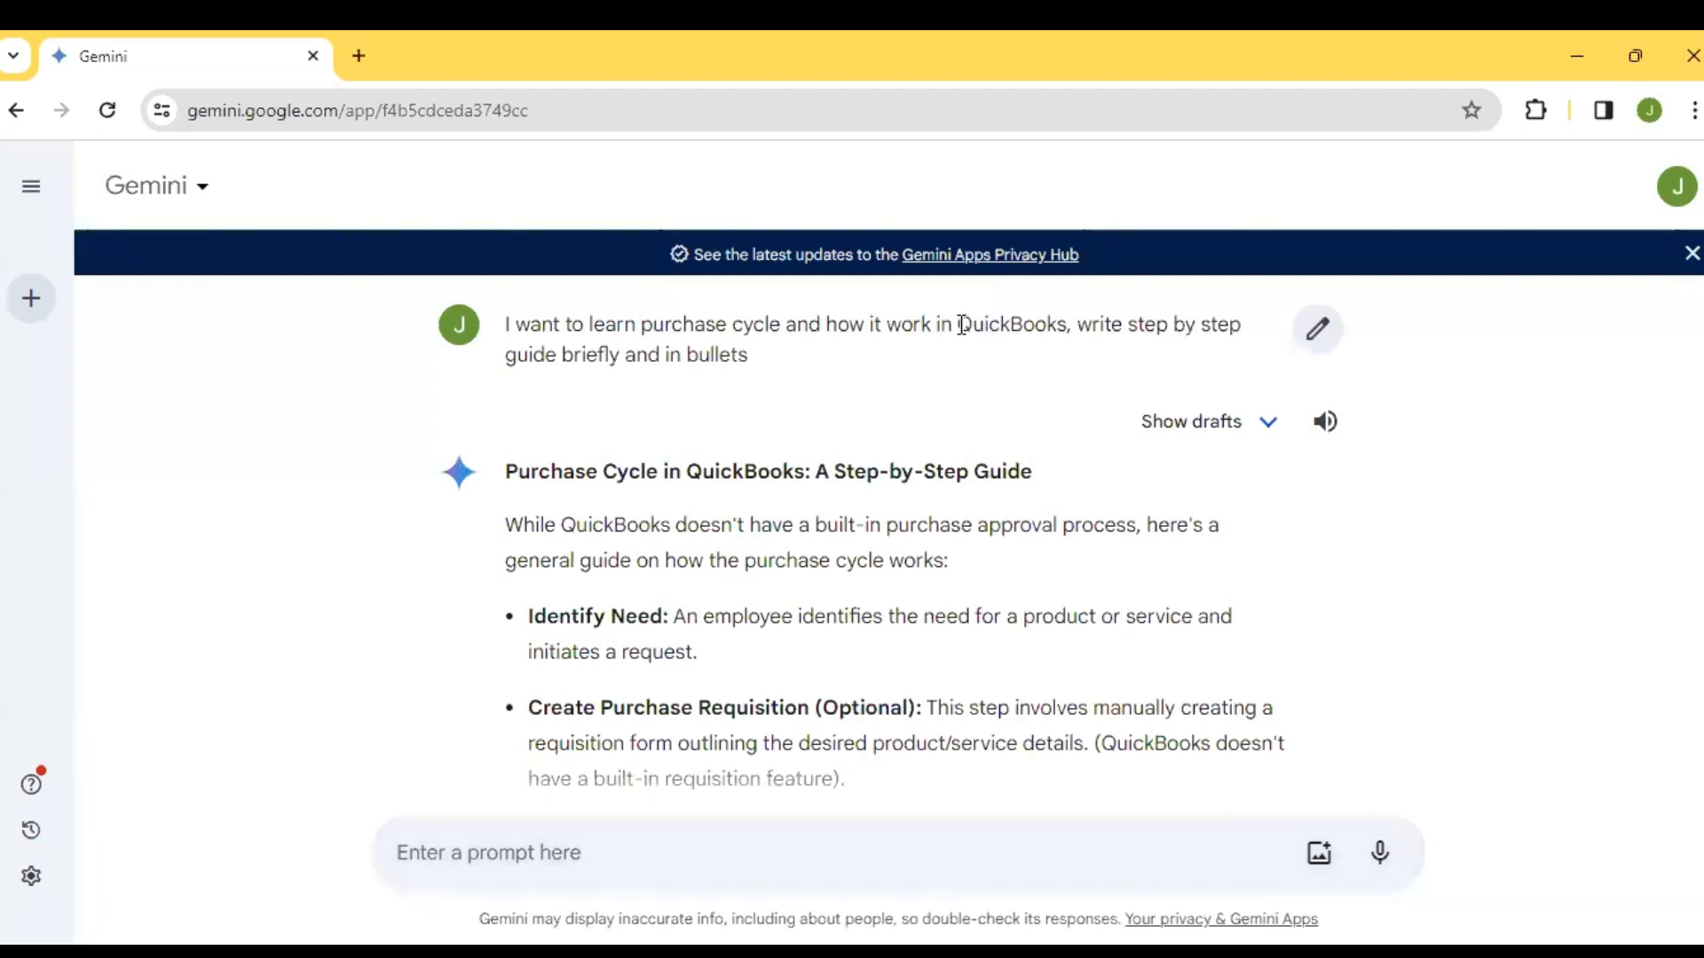
Read the submitted prompt and the guide's introduction, Identify Need and Create Purchase Requisition points, highlighting the requisition text
left_click_drag(959, 326, 1058, 322)
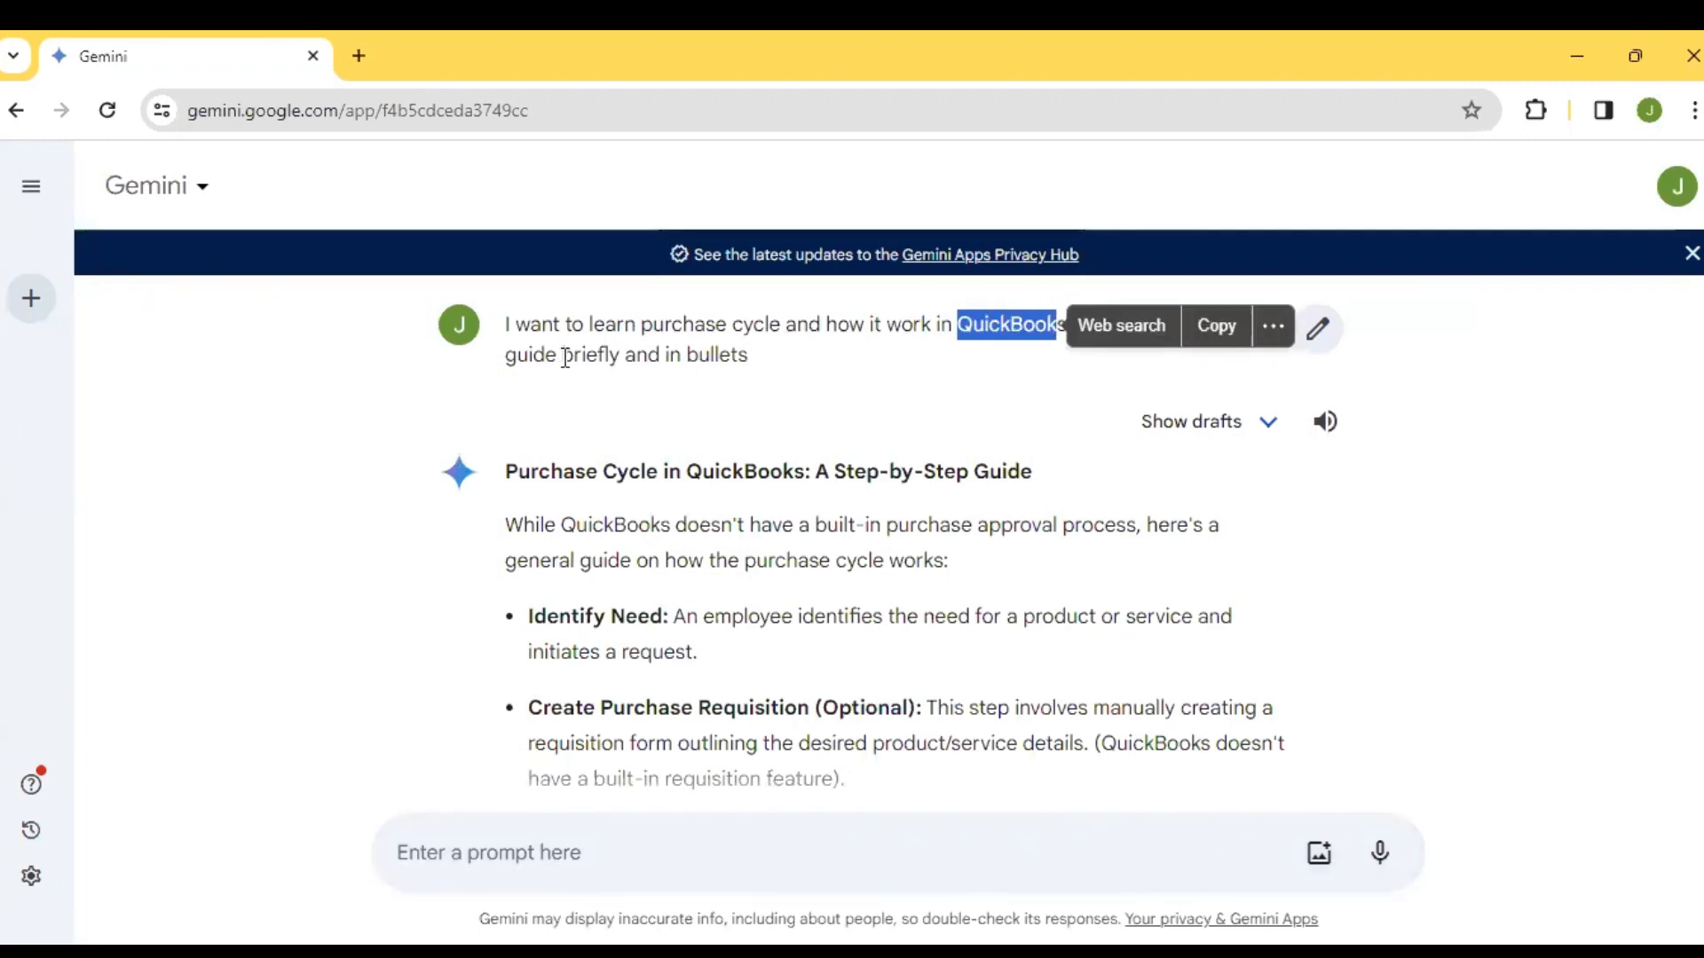
left_click(698, 518)
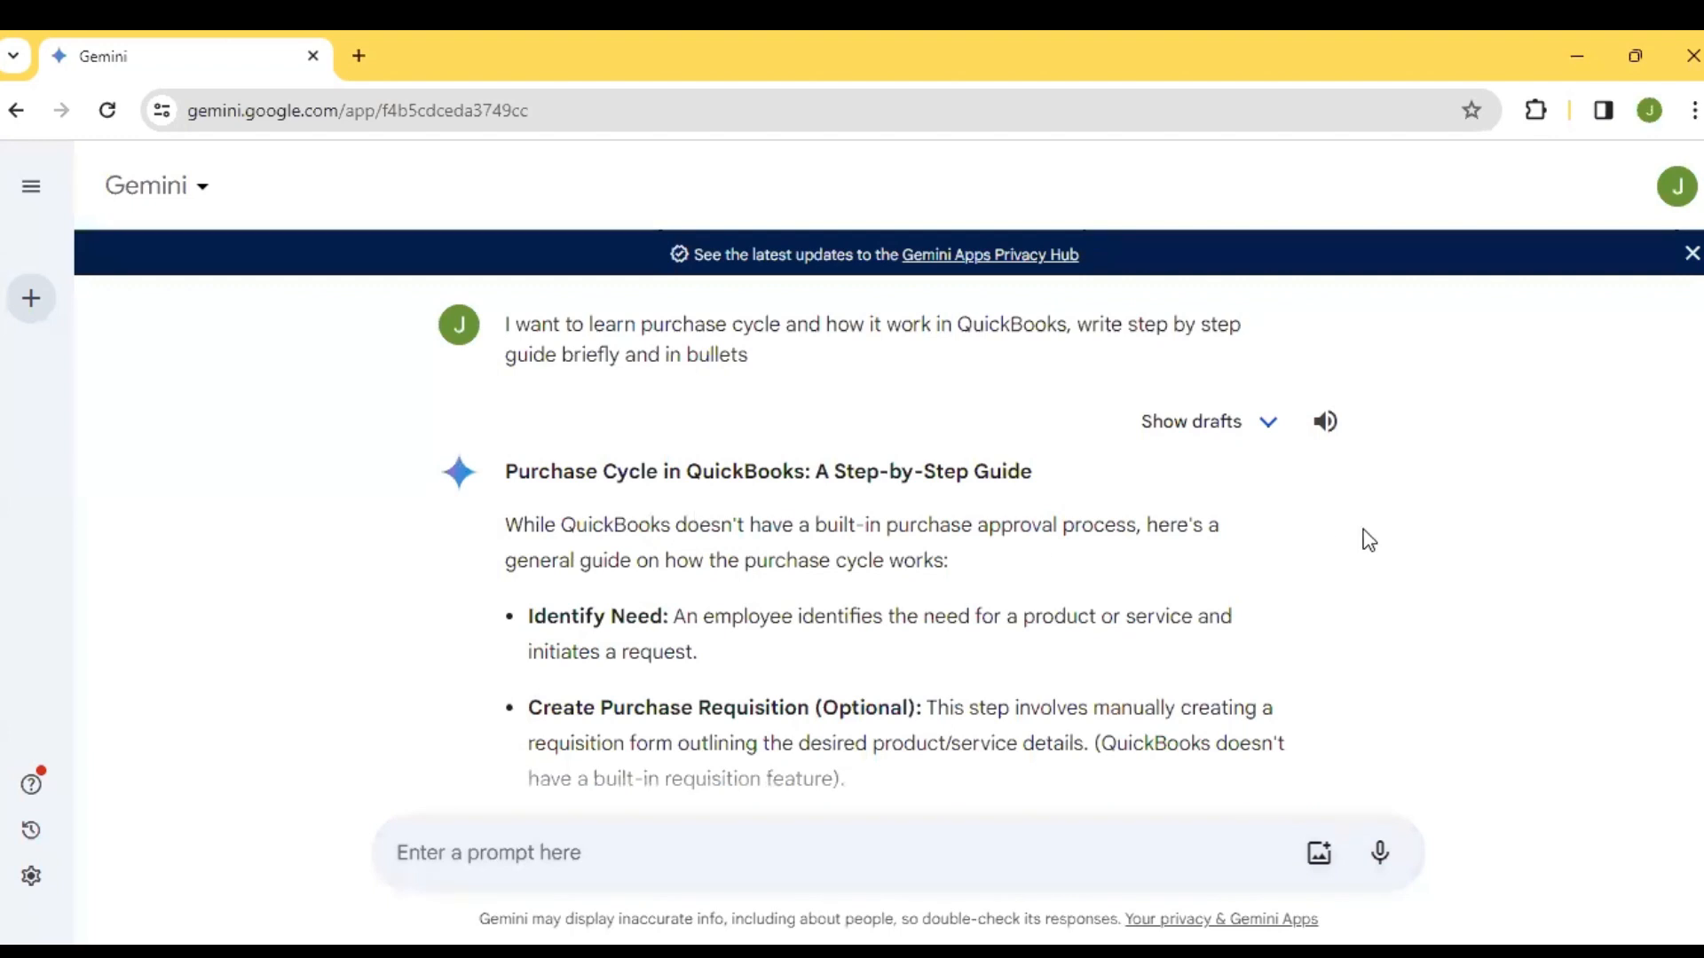
scroll(888, 543, "down", 1)
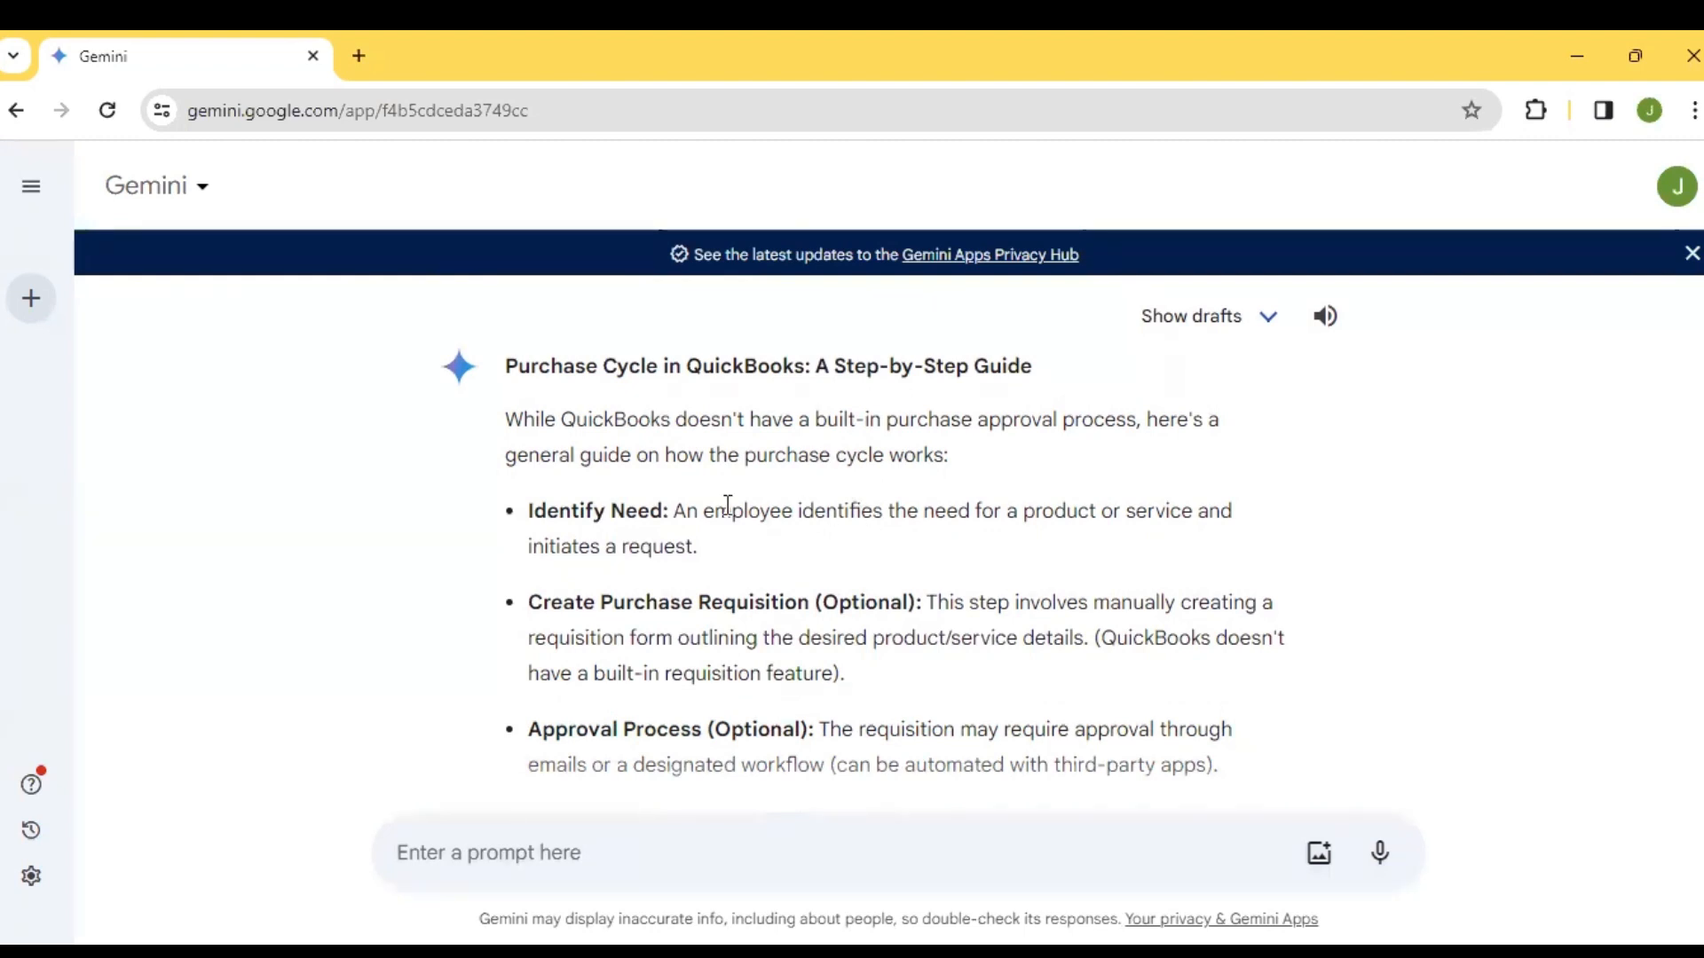
scroll(728, 506, "down", 1)
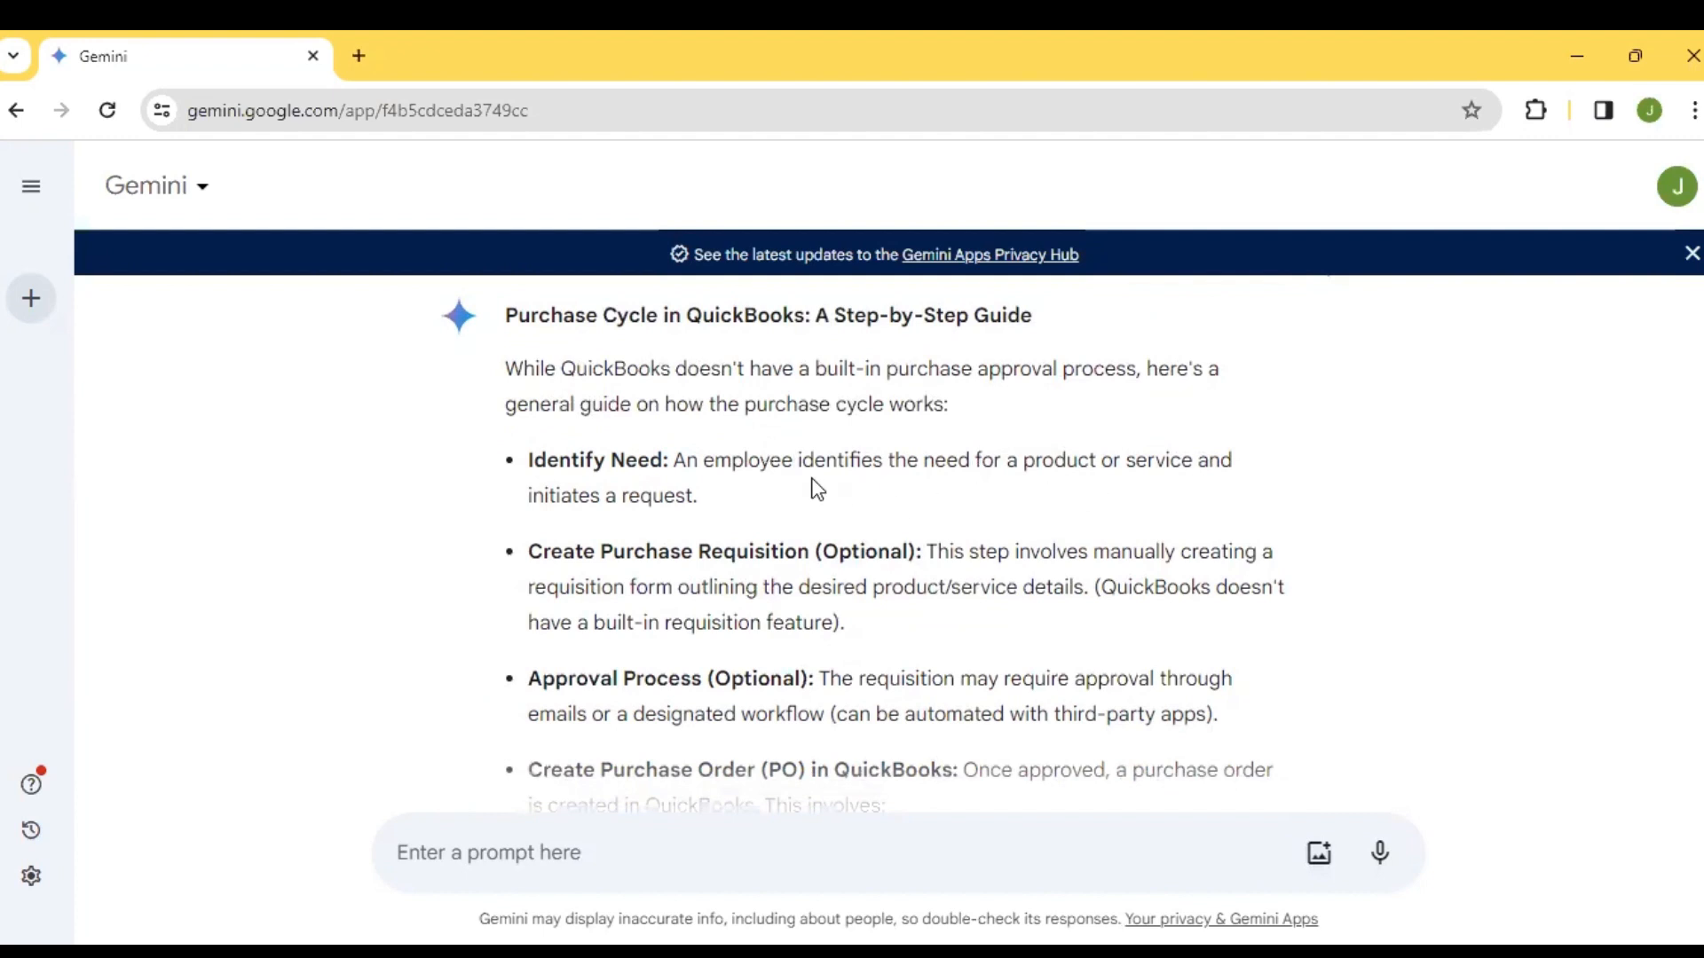
scroll(818, 490, "down", 1)
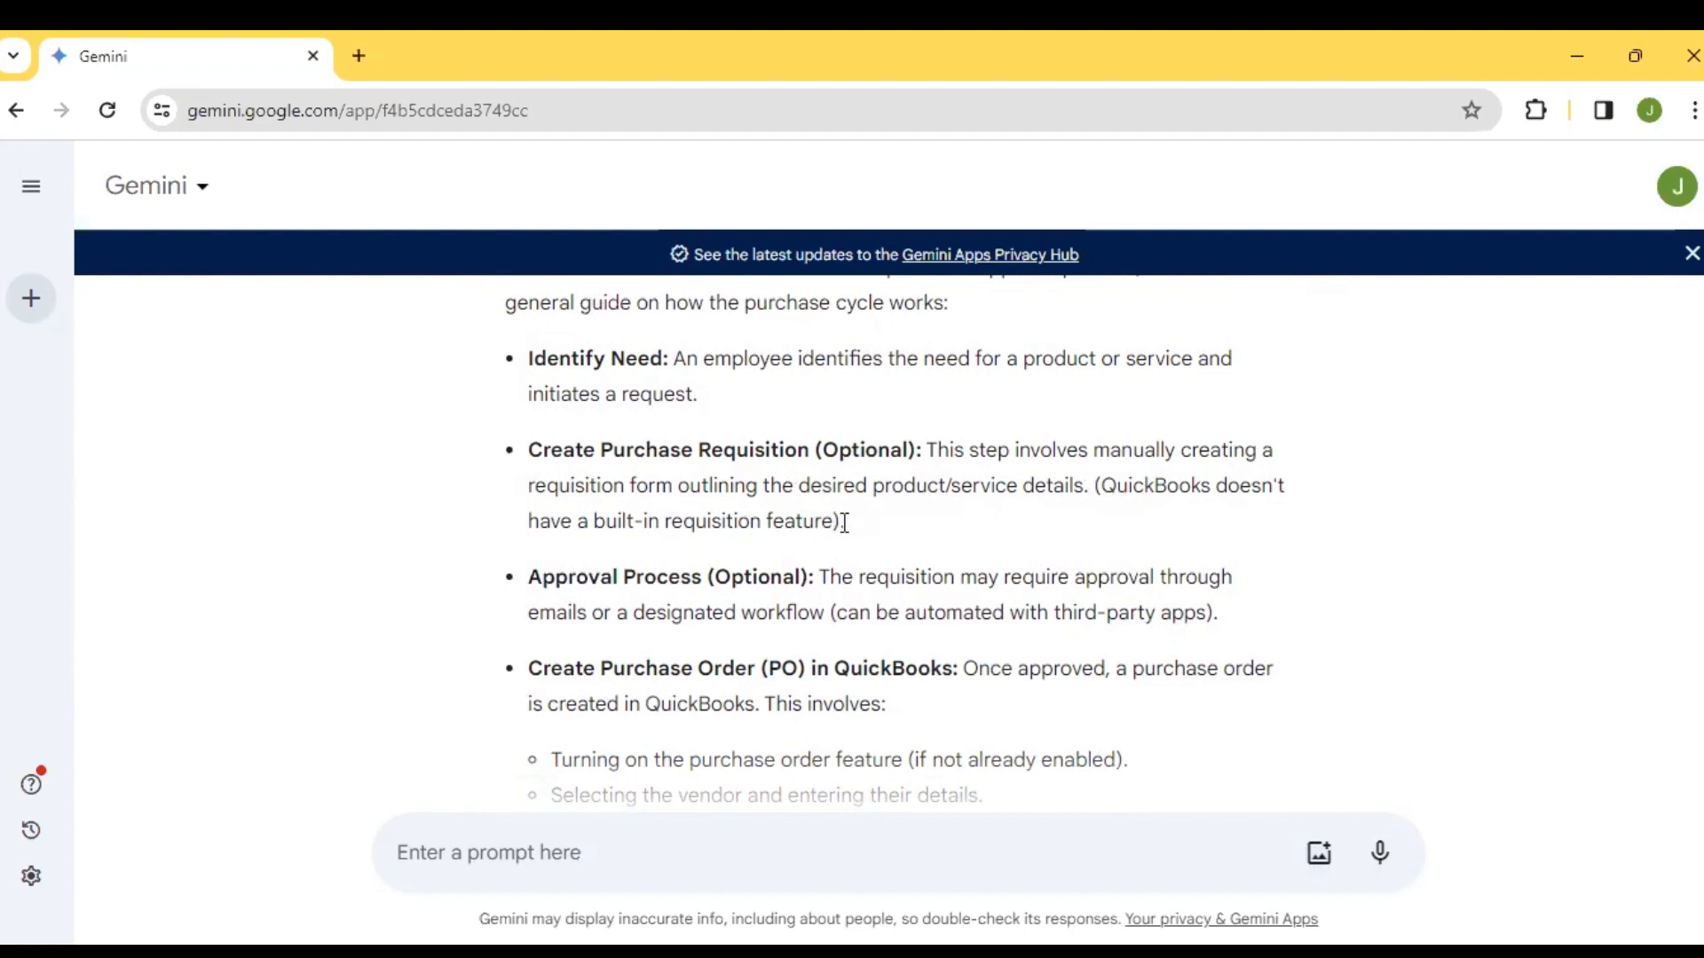
left_click_drag(845, 523, 506, 456)
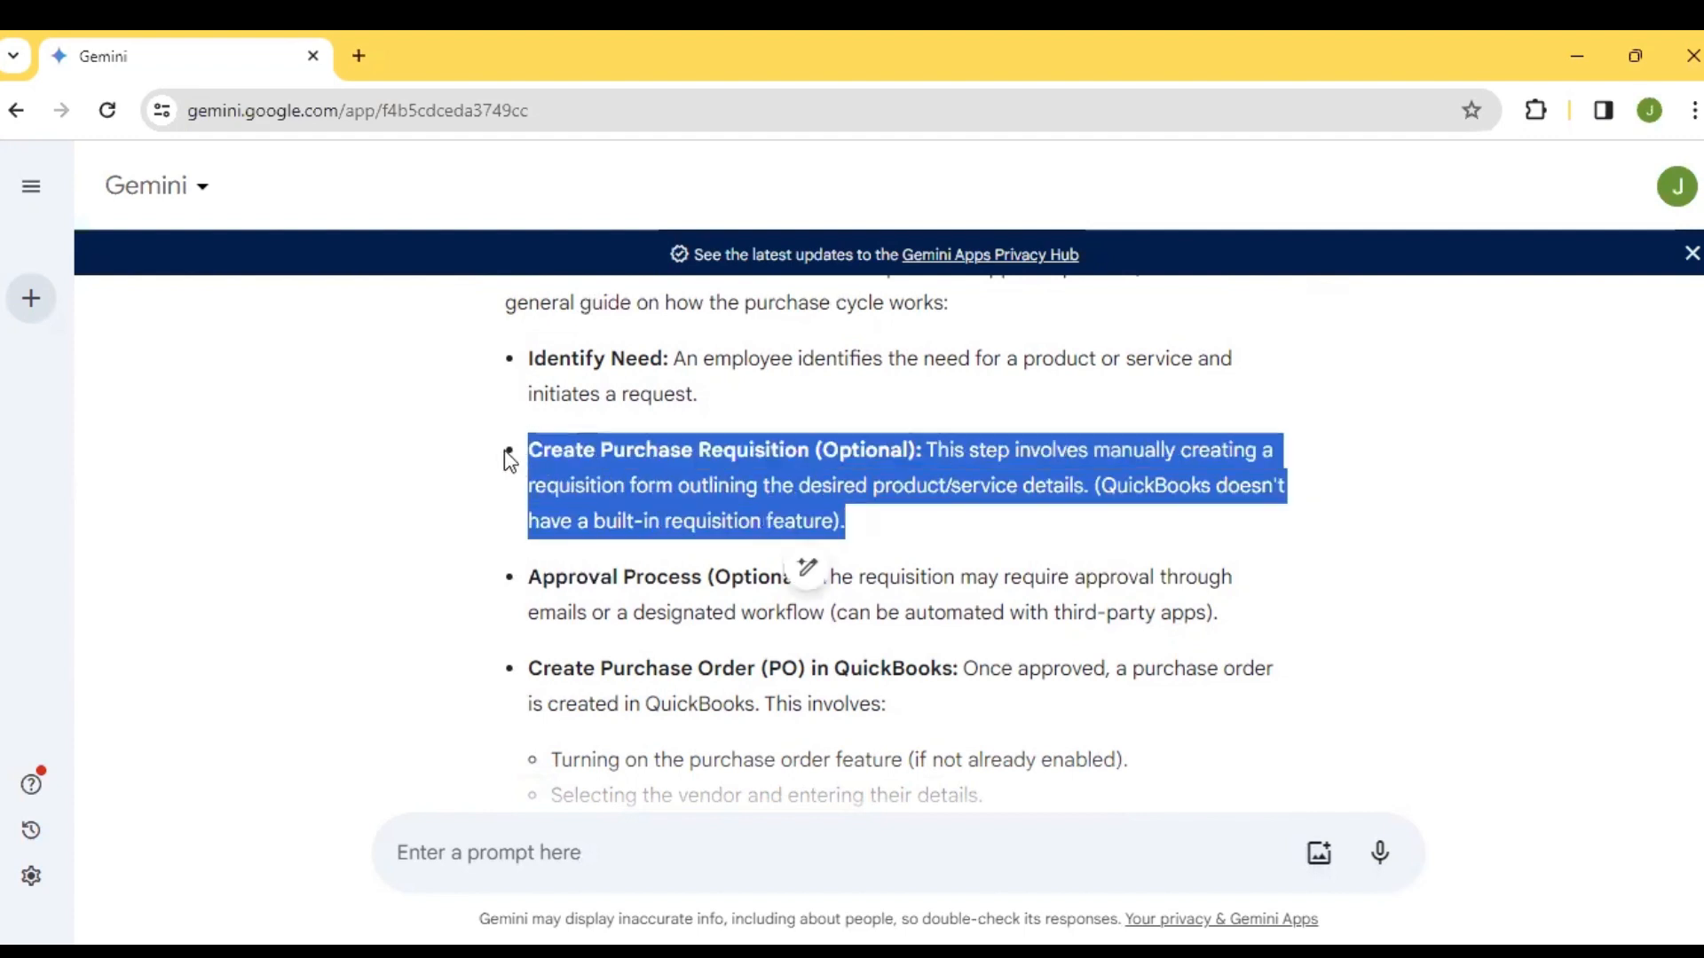
left_click(508, 458)
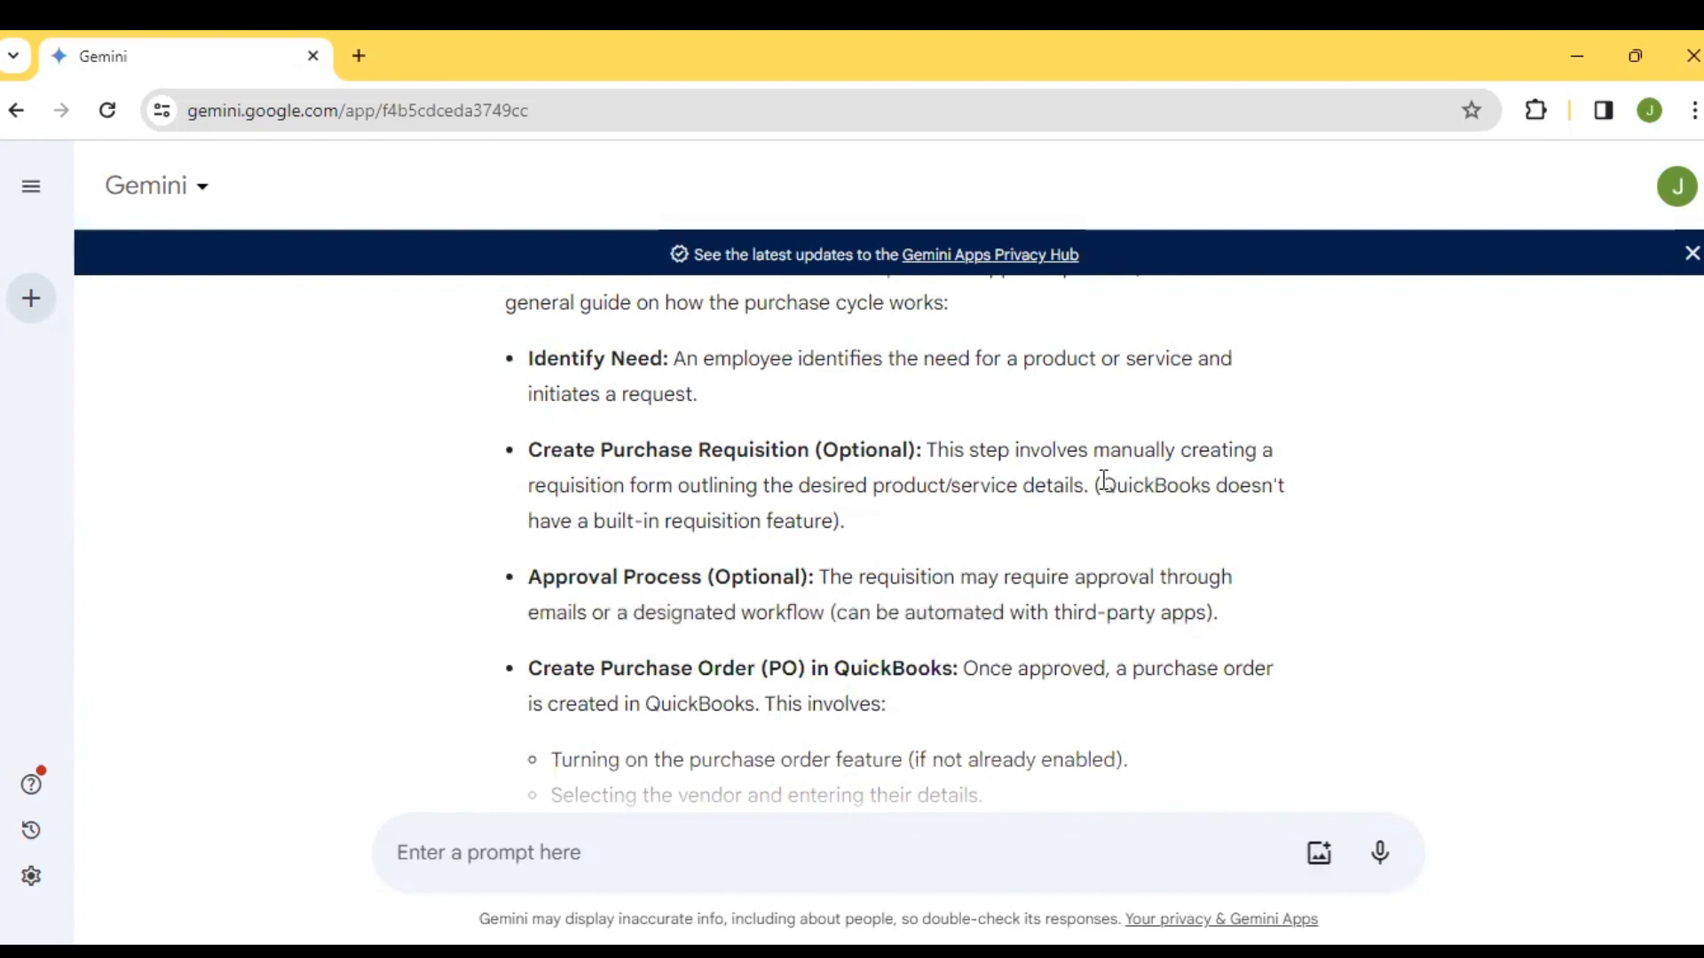
left_click_drag(1102, 487, 844, 521)
left_click(889, 530)
scroll(891, 532, "down", 2)
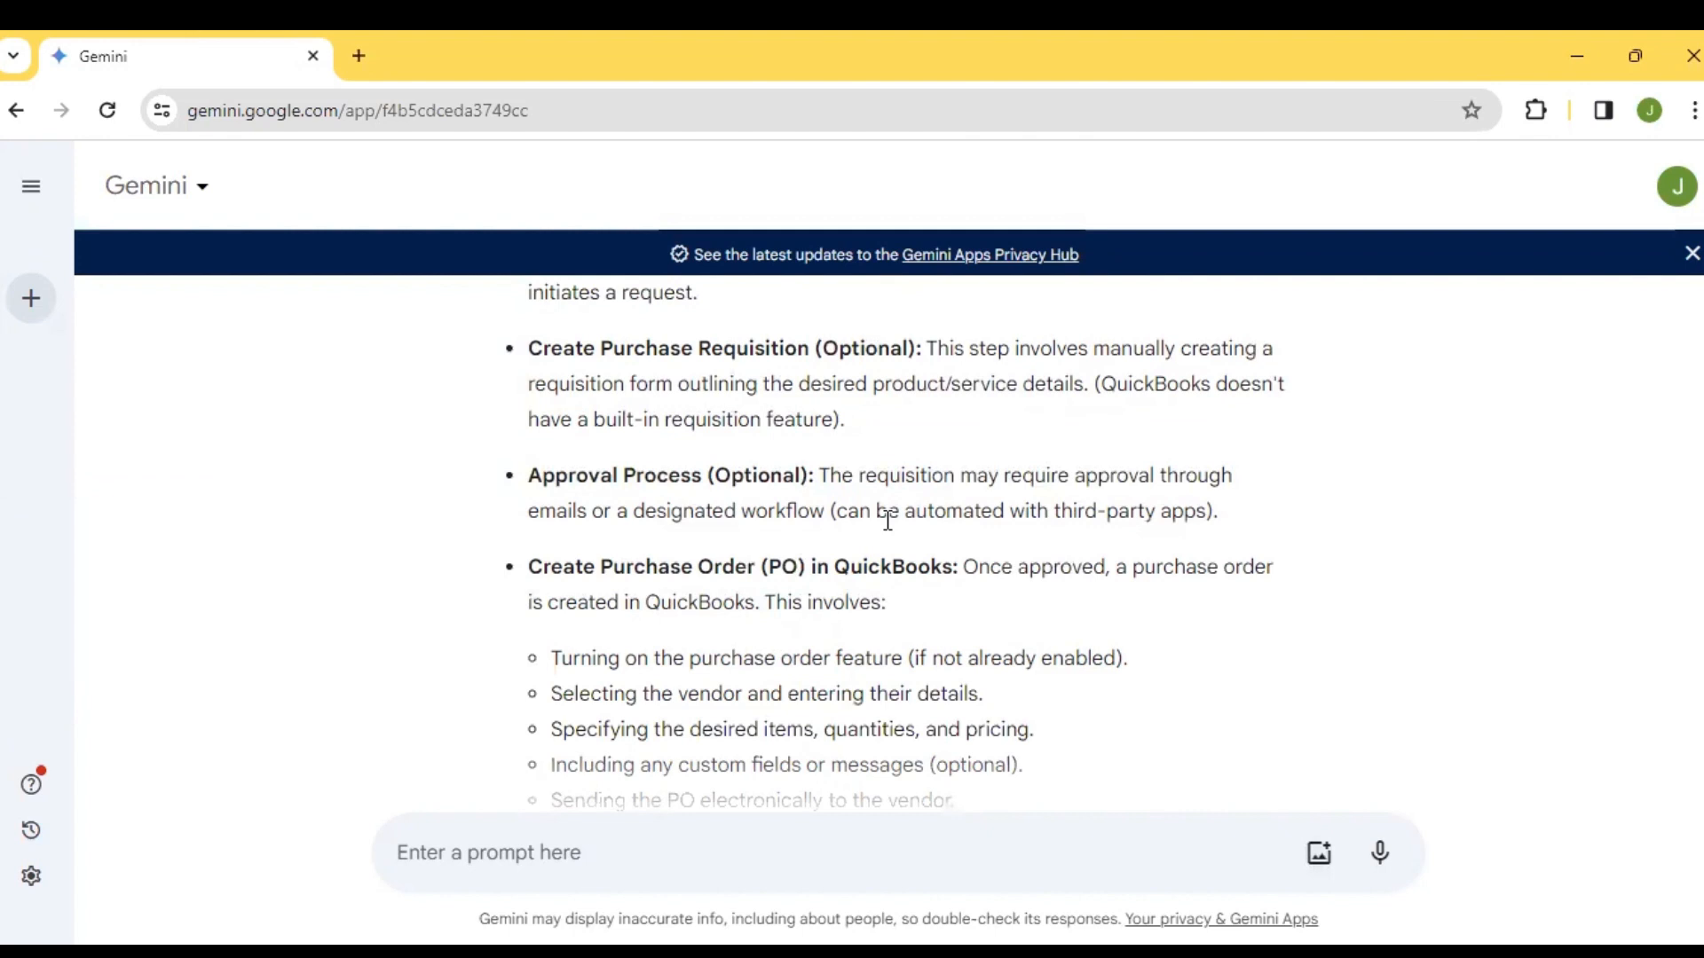
Study the guide's Approval Process point, highlighting the designated workflow and third-party app automation wording
scroll(887, 521, "down", 1)
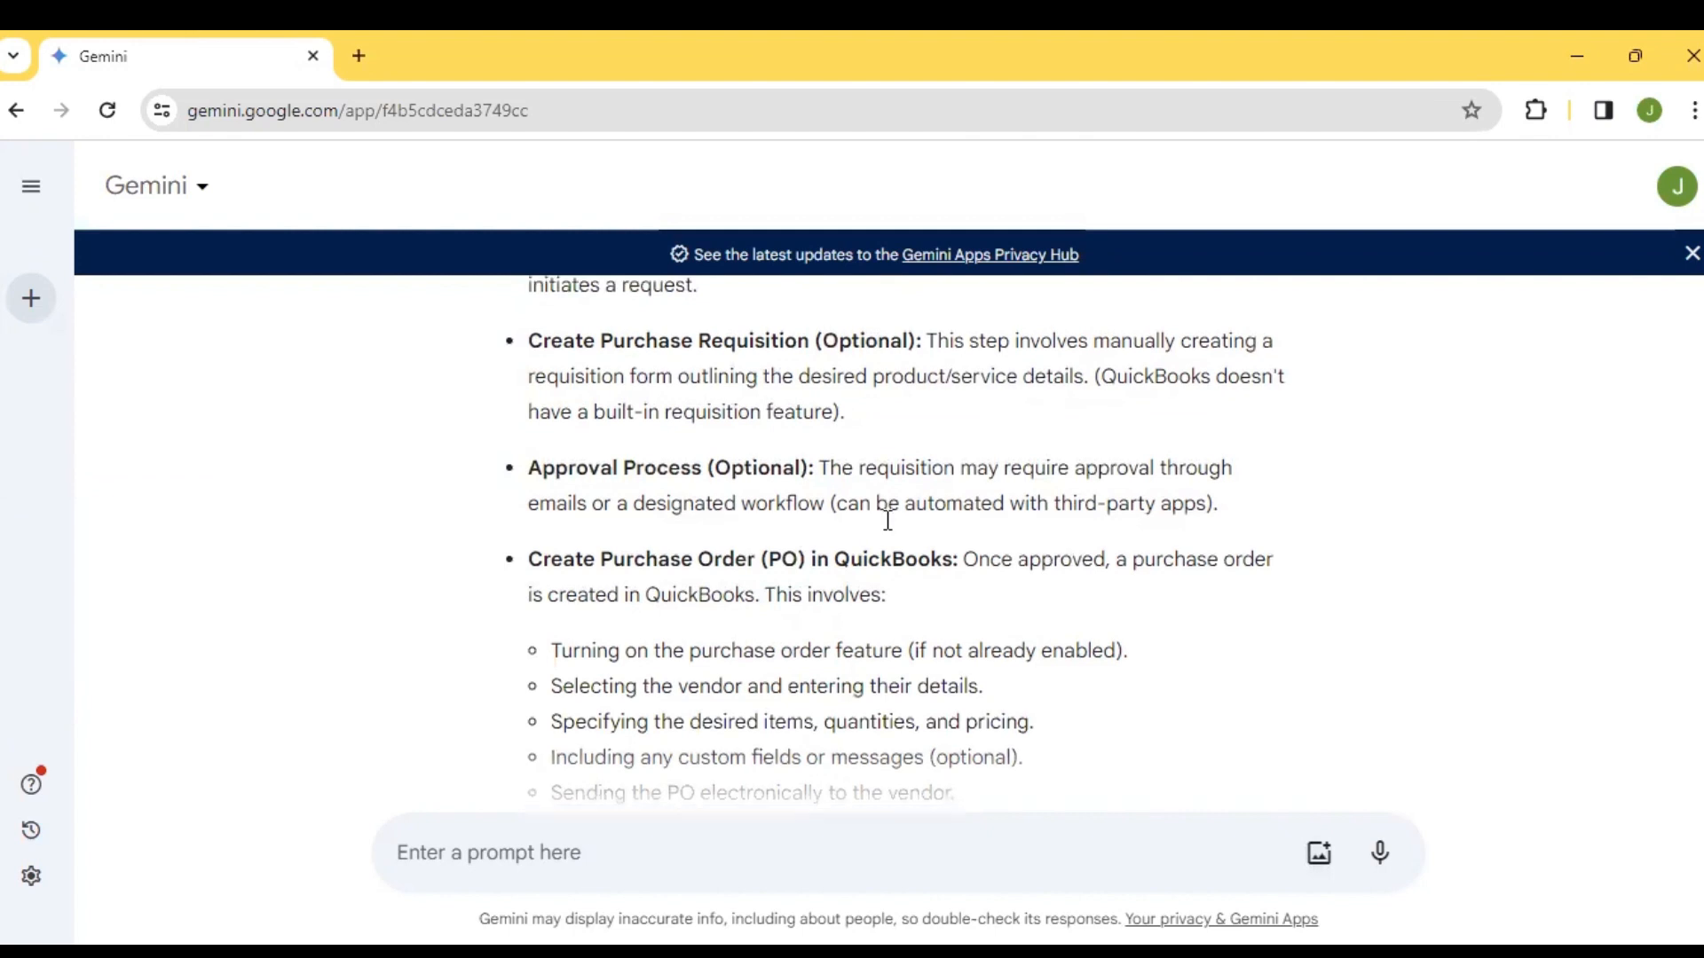
scroll(888, 521, "up", 1)
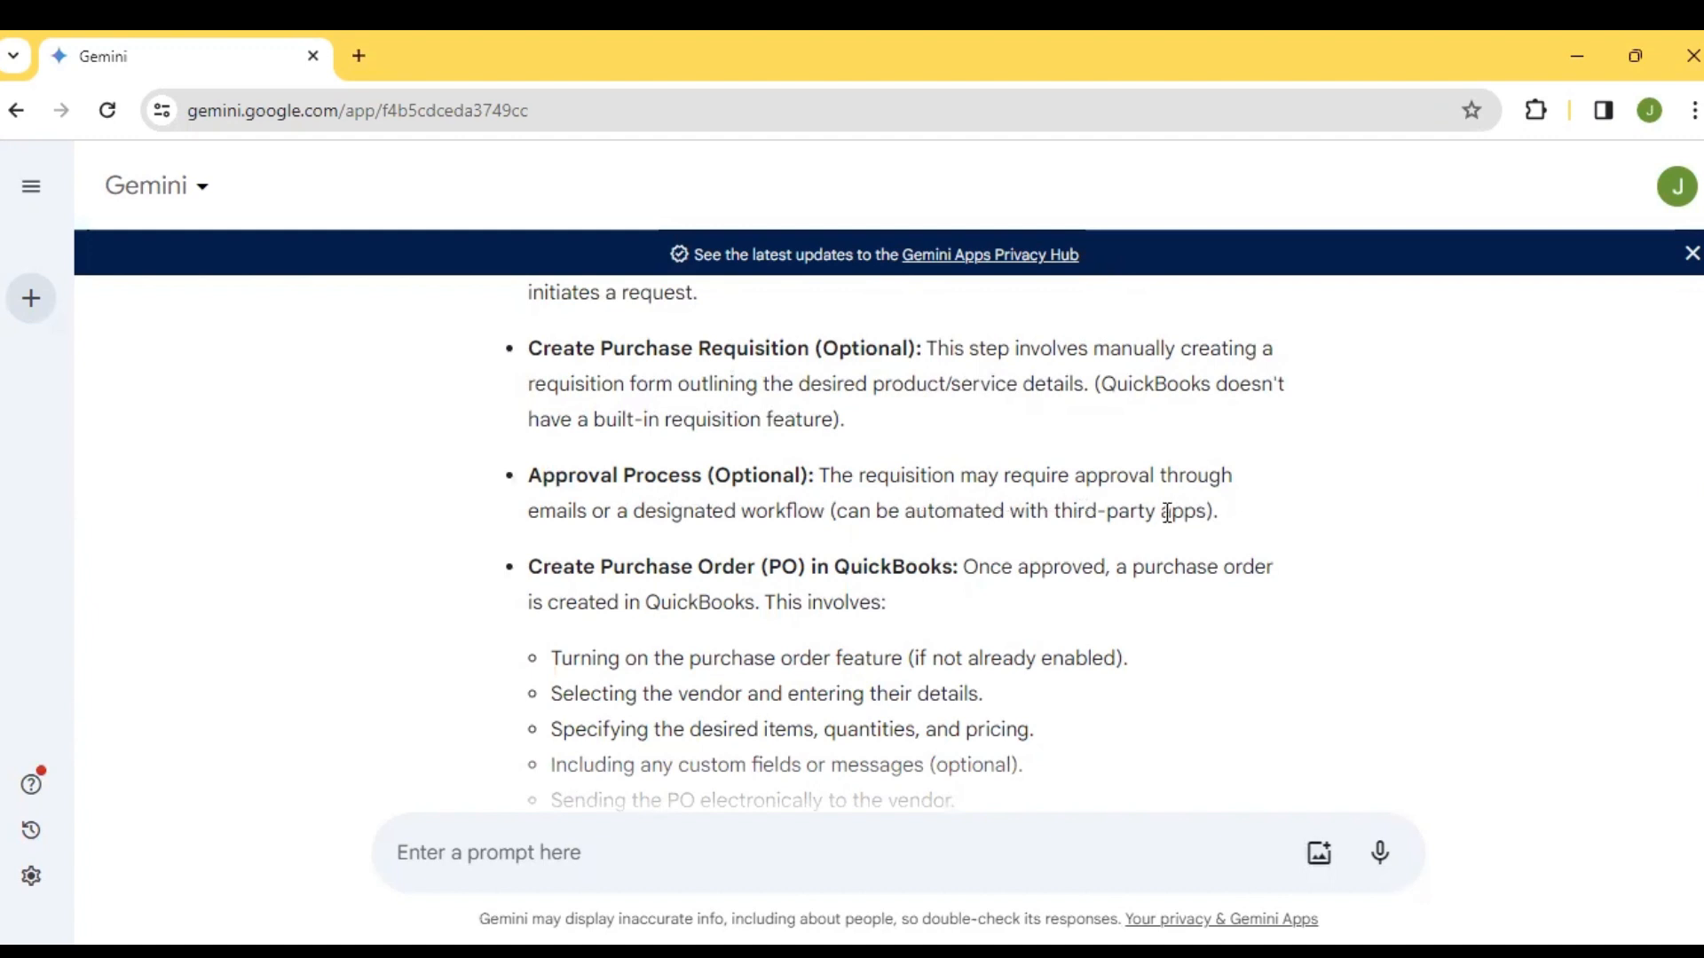
left_click_drag(1200, 517, 845, 531)
left_click(839, 538)
left_click_drag(657, 513, 803, 506)
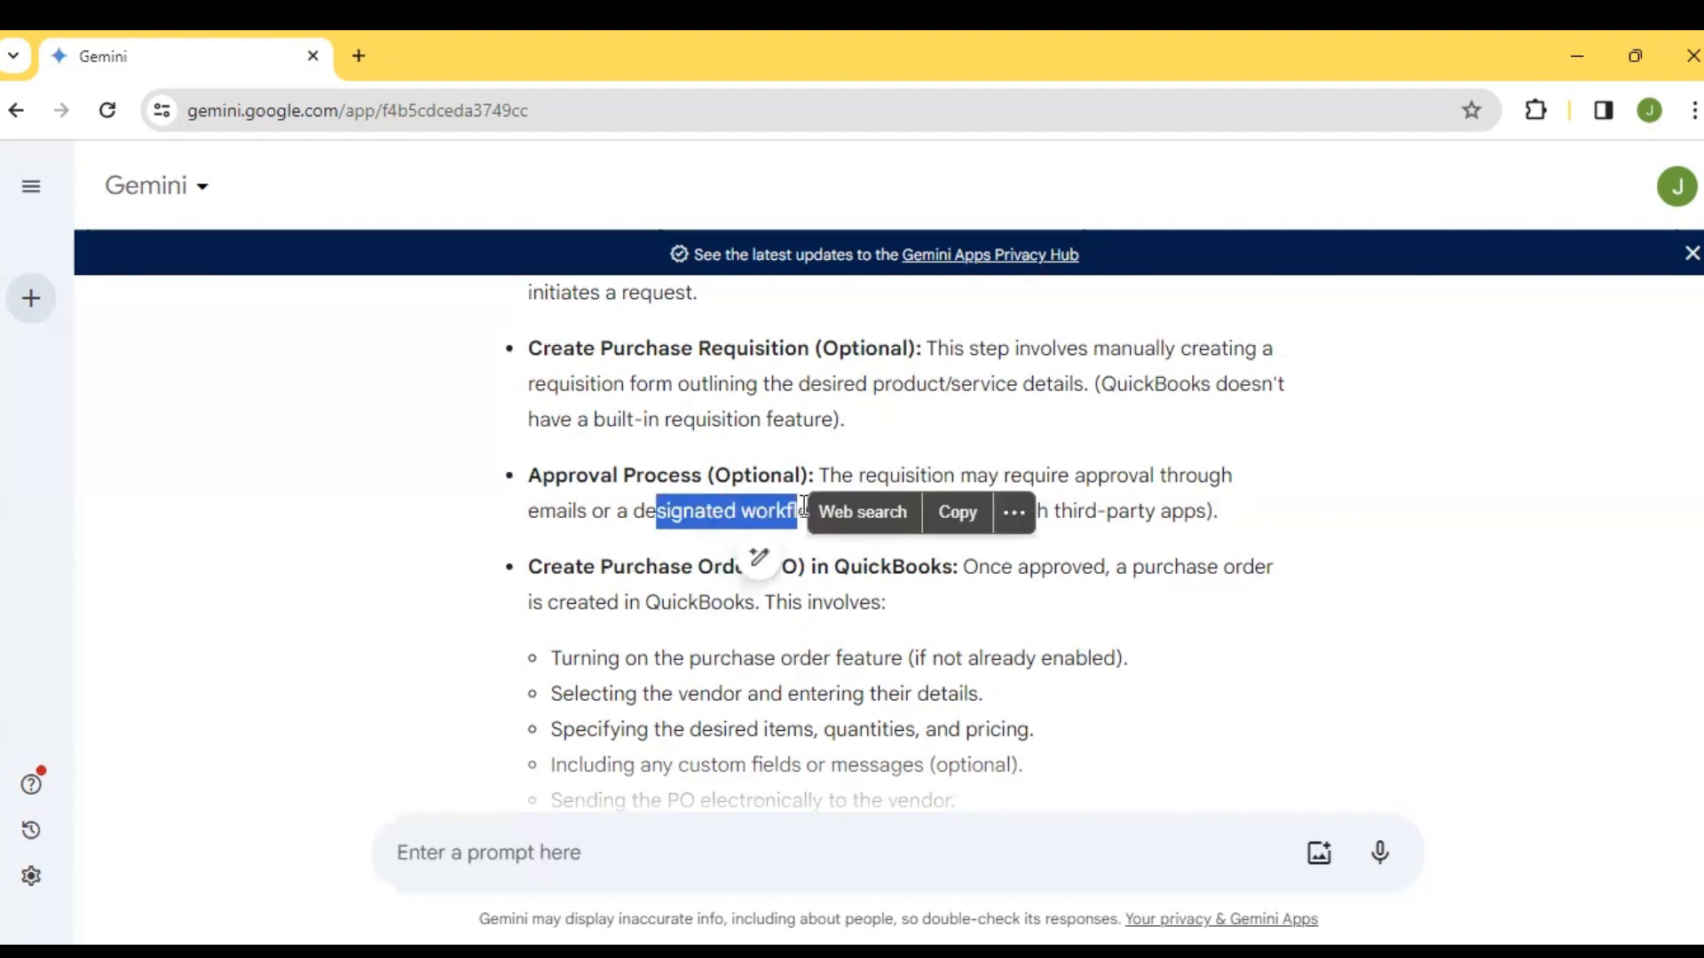
left_click(803, 505)
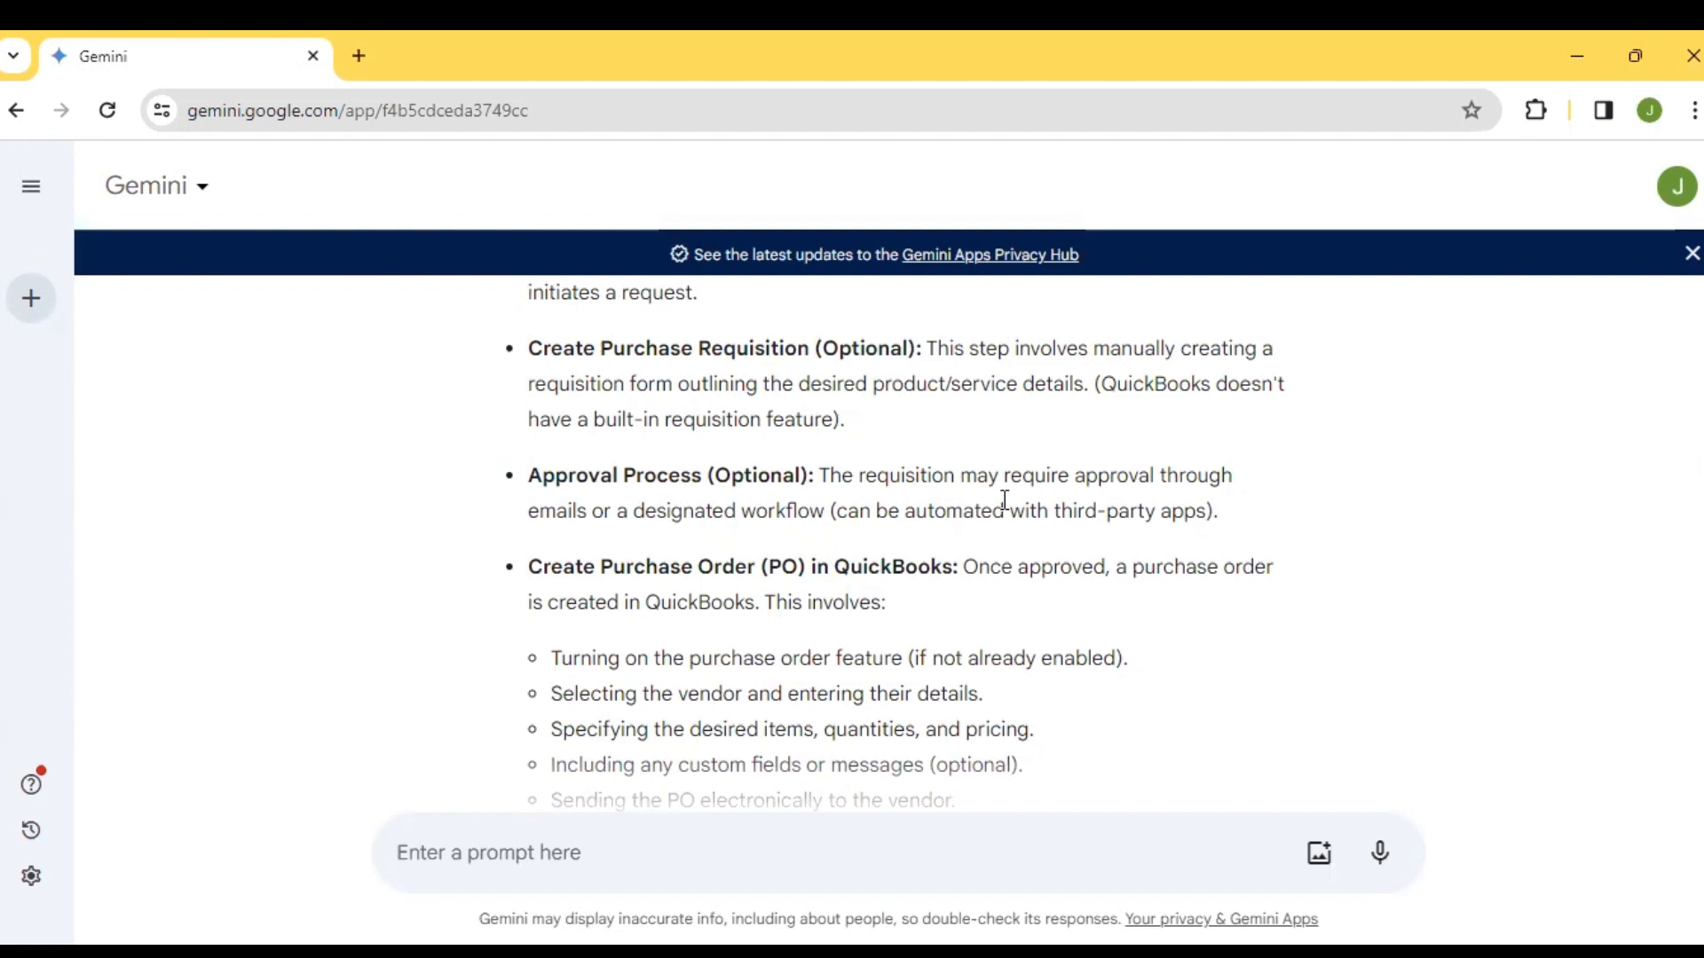
scroll(1004, 500, "down", 2)
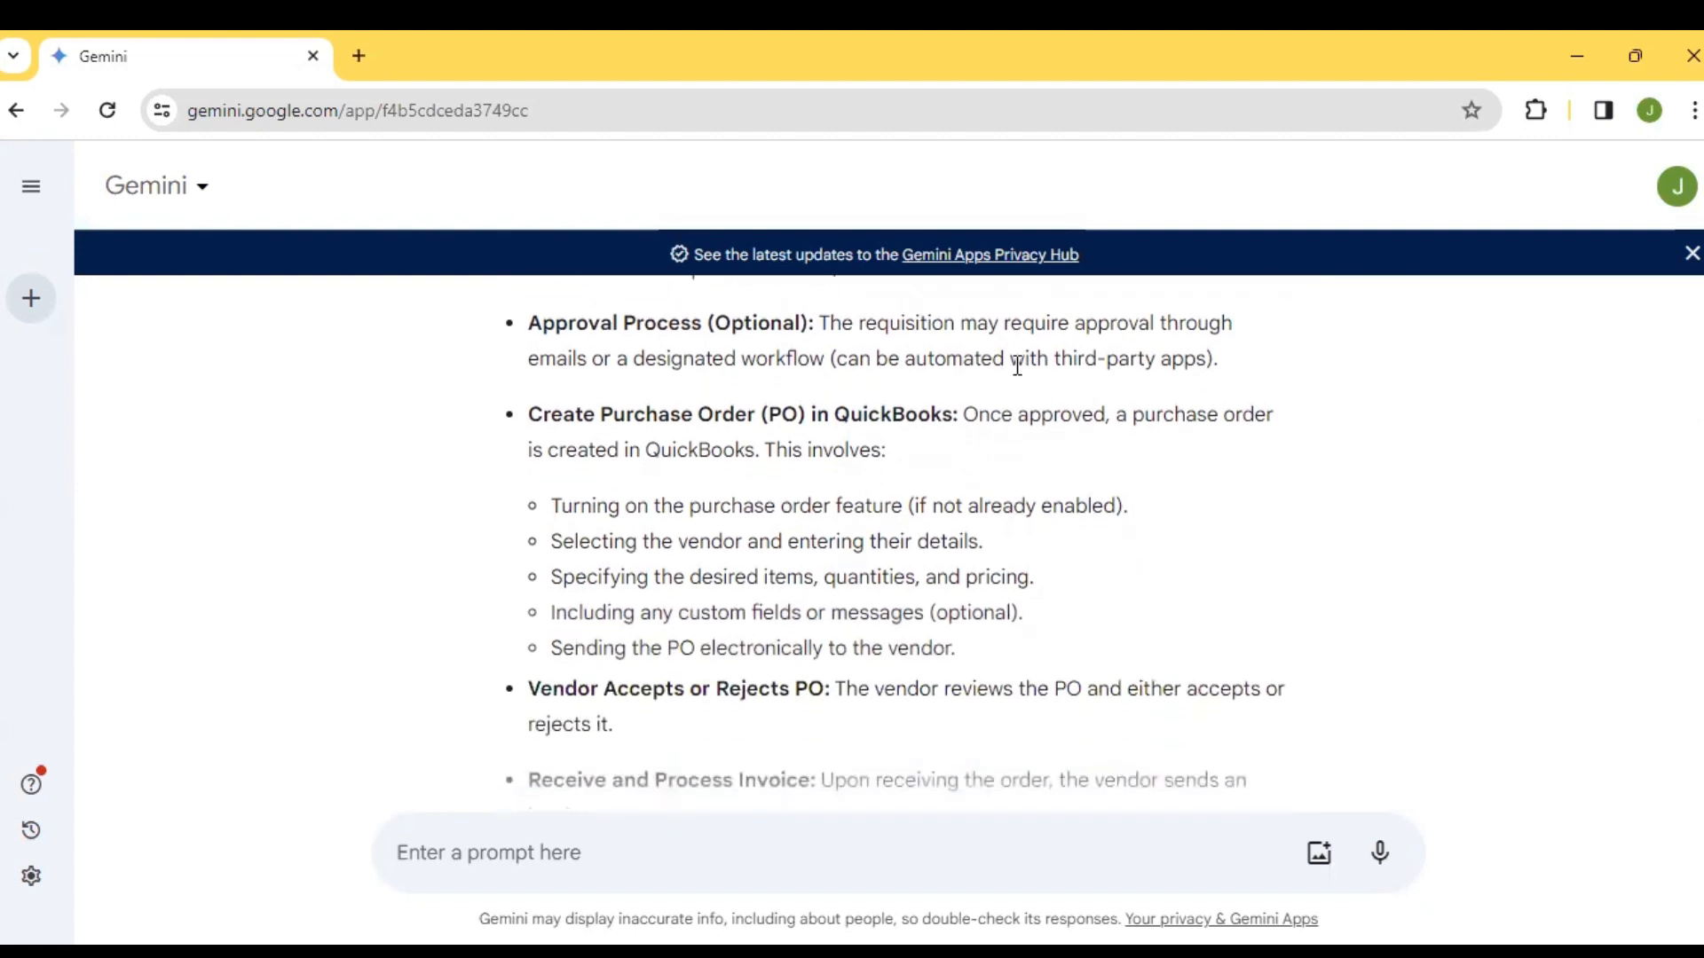
left_click_drag(1004, 360, 1205, 351)
left_click(1205, 351)
left_click_drag(1205, 349, 1252, 358)
left_click(859, 357)
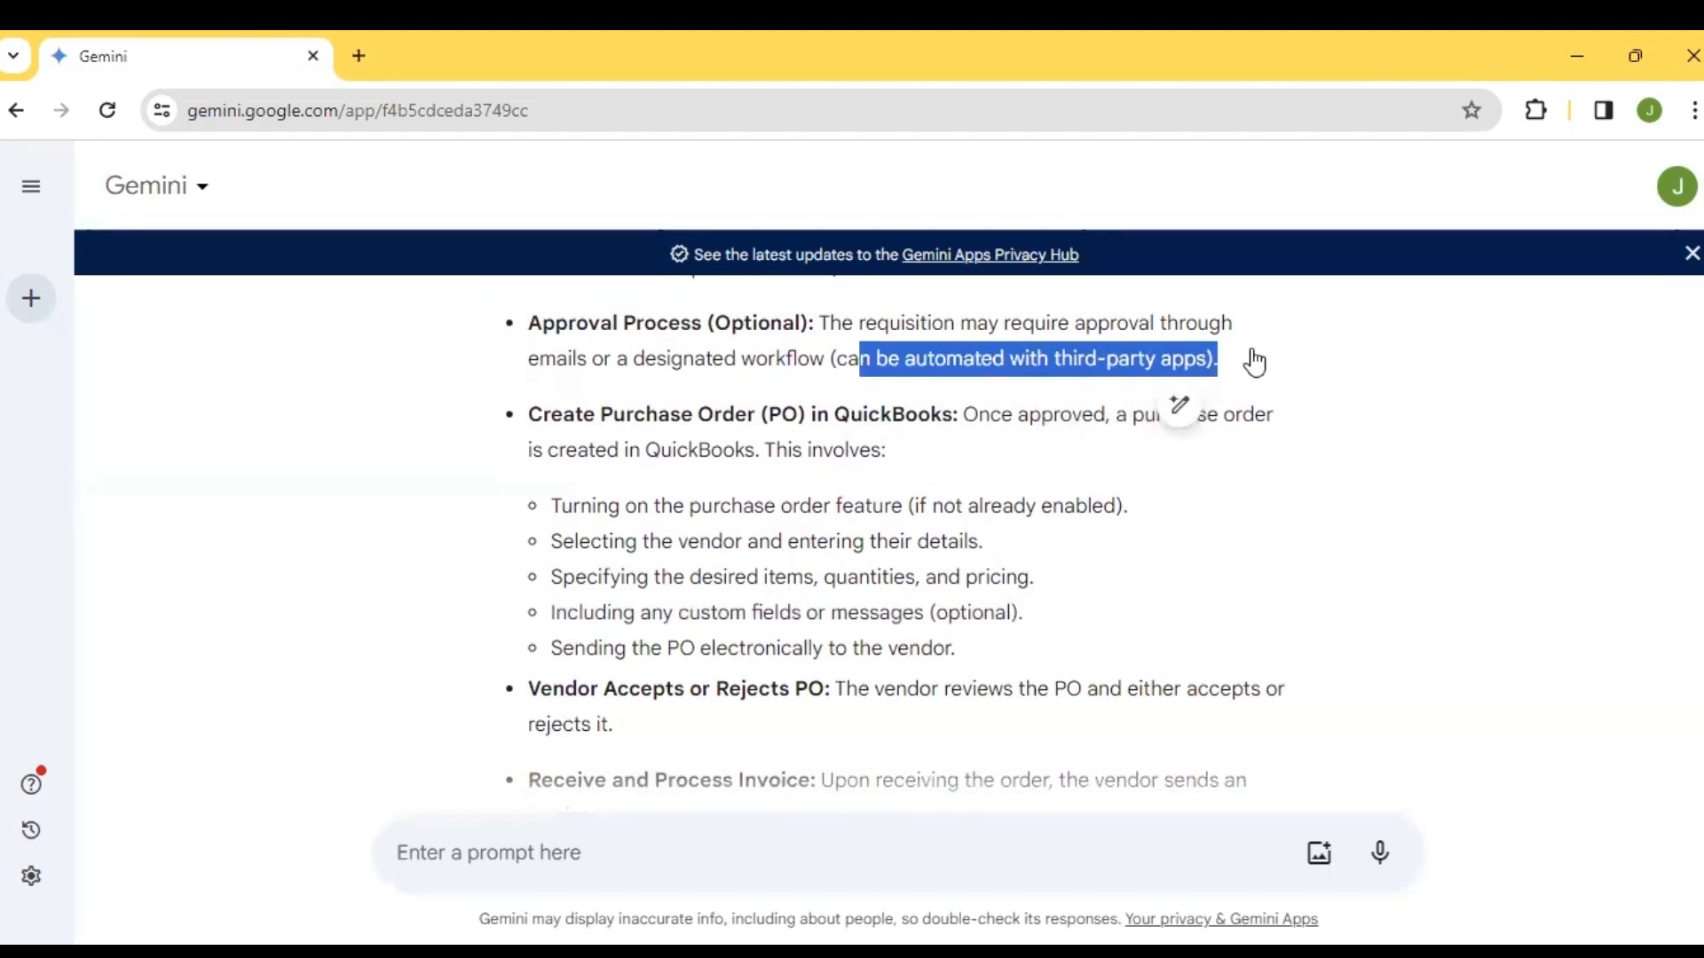
left_click(1254, 359)
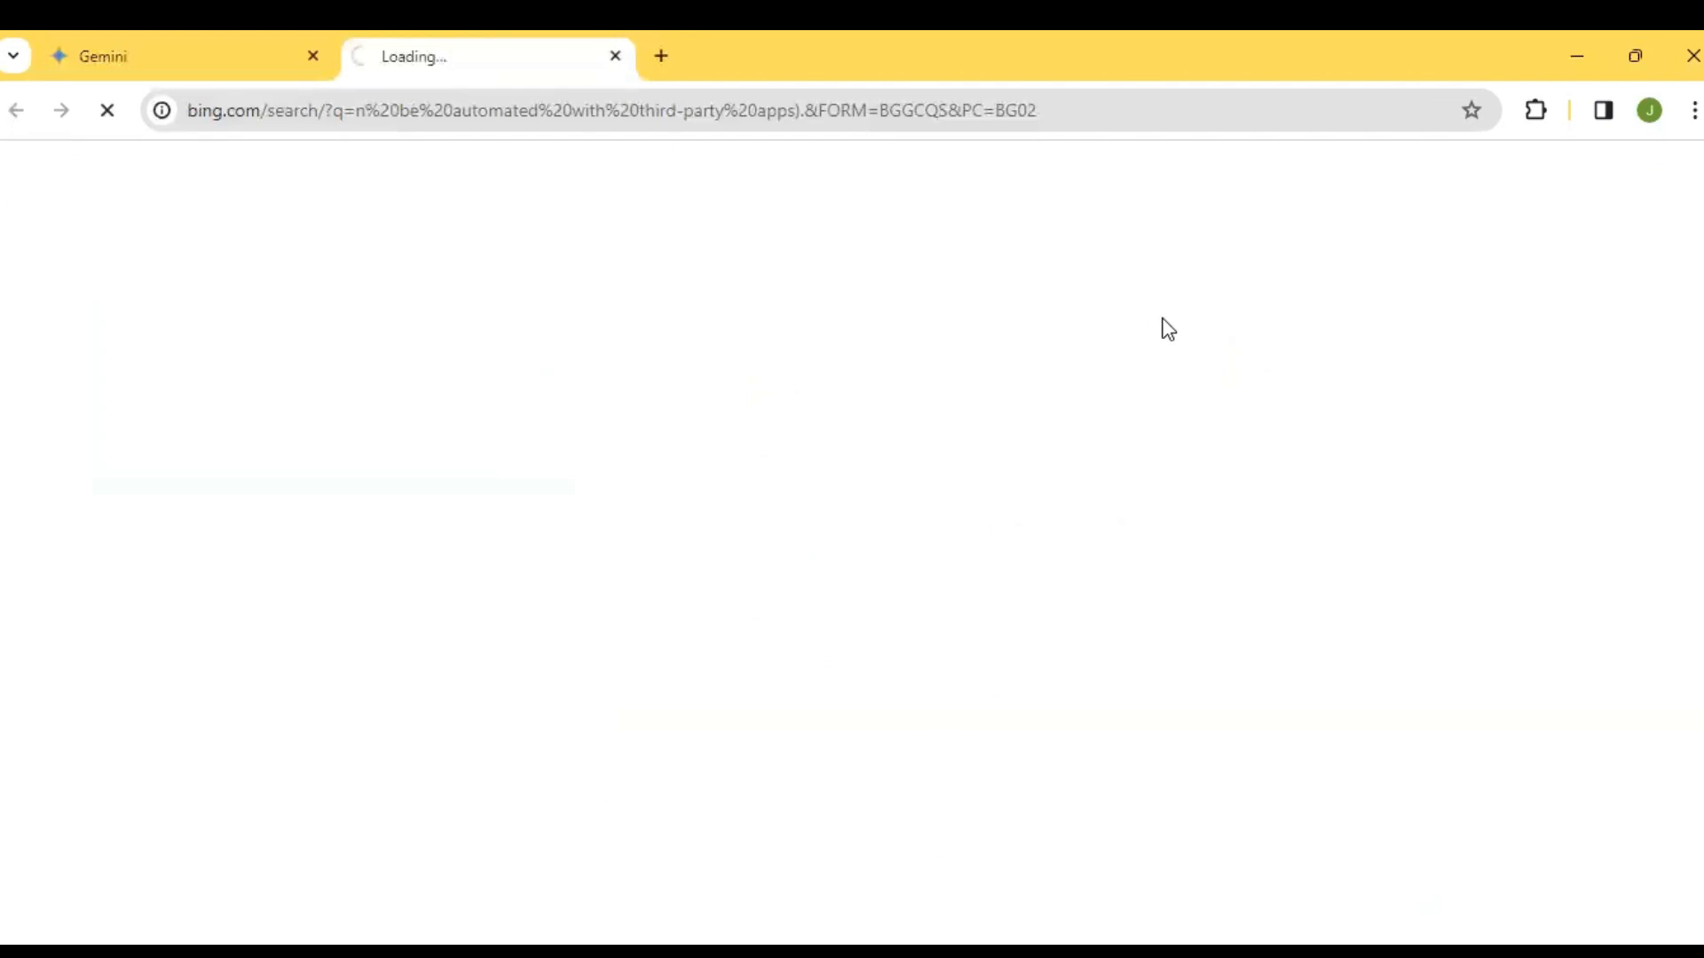
left_click(611, 56)
left_click(1008, 503)
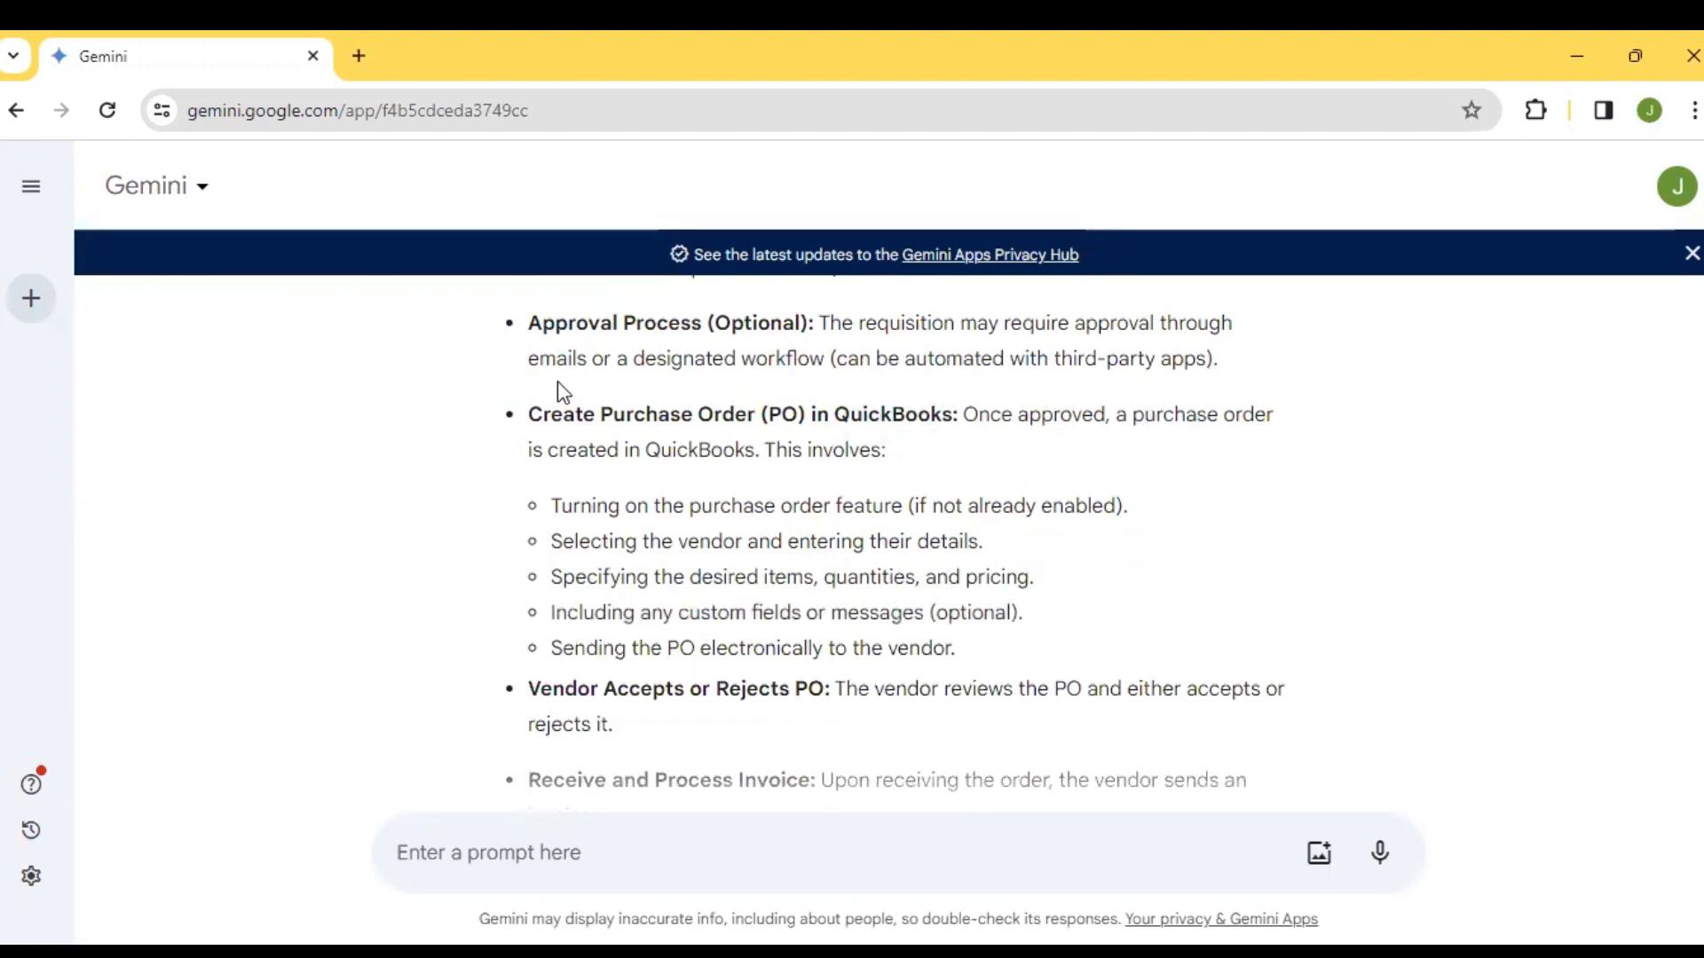
Review the guide's Create Purchase Order (PO) in QuickBooks point, highlighting its heading and its list of sub-steps
mouse_move(529, 415)
left_mouse_down()
mouse_move(749, 451)
mouse_move(811, 416)
mouse_move(918, 418)
left_mouse_up()
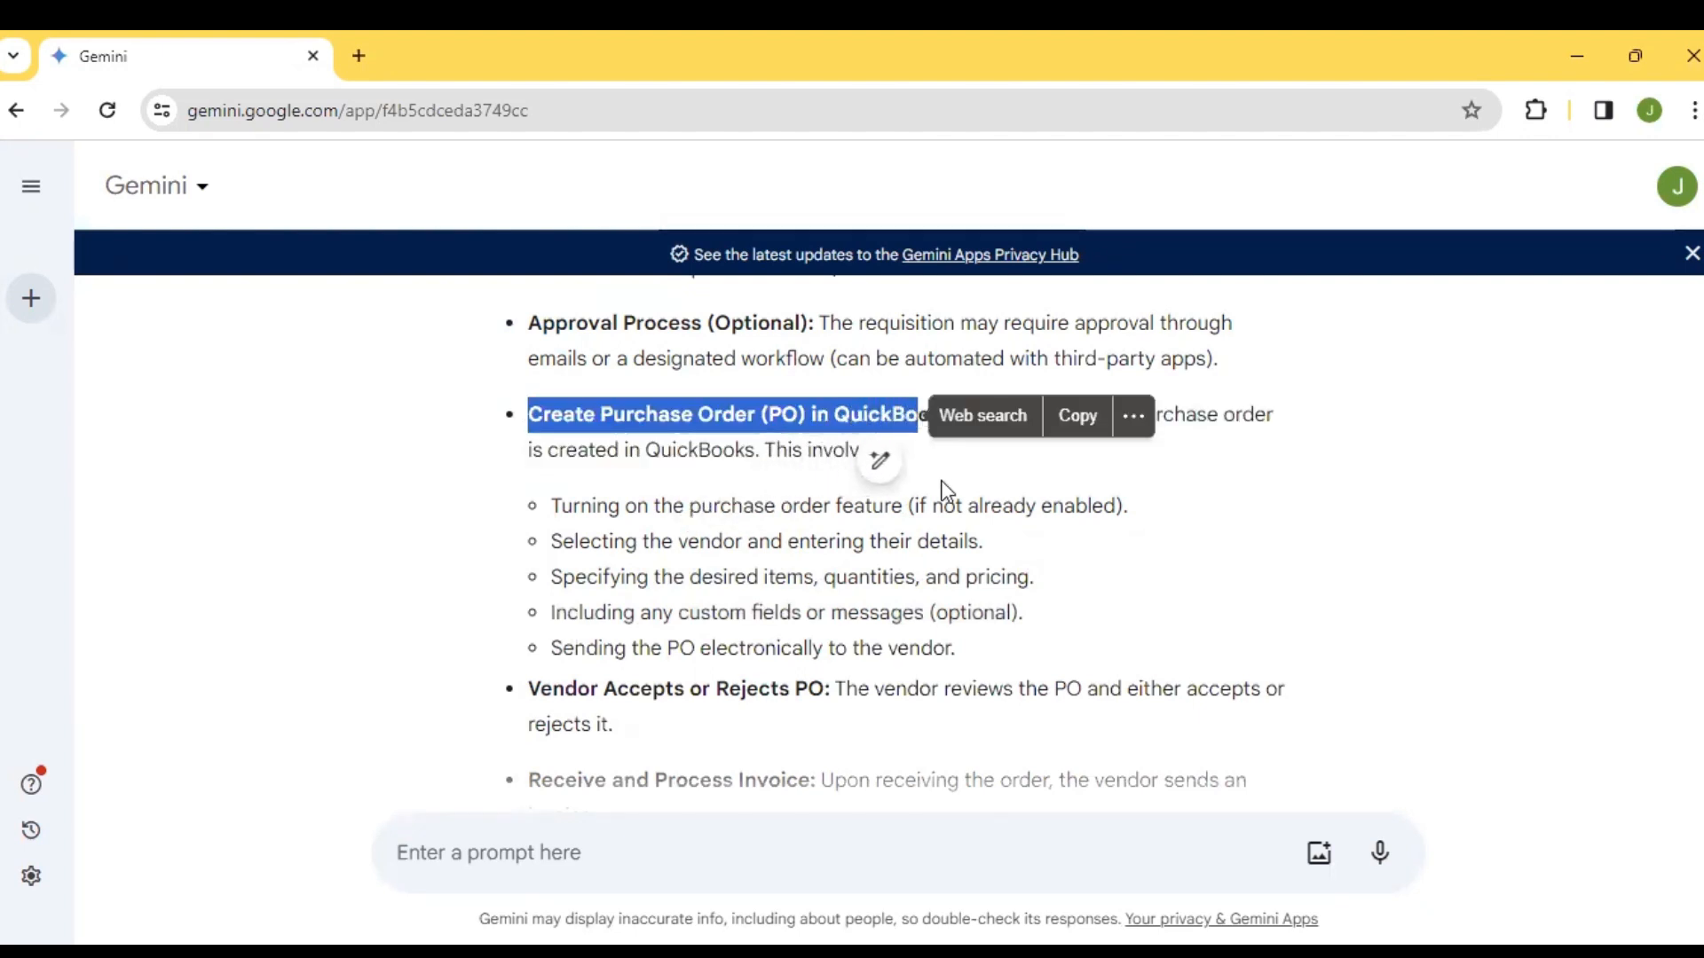
left_click(945, 486)
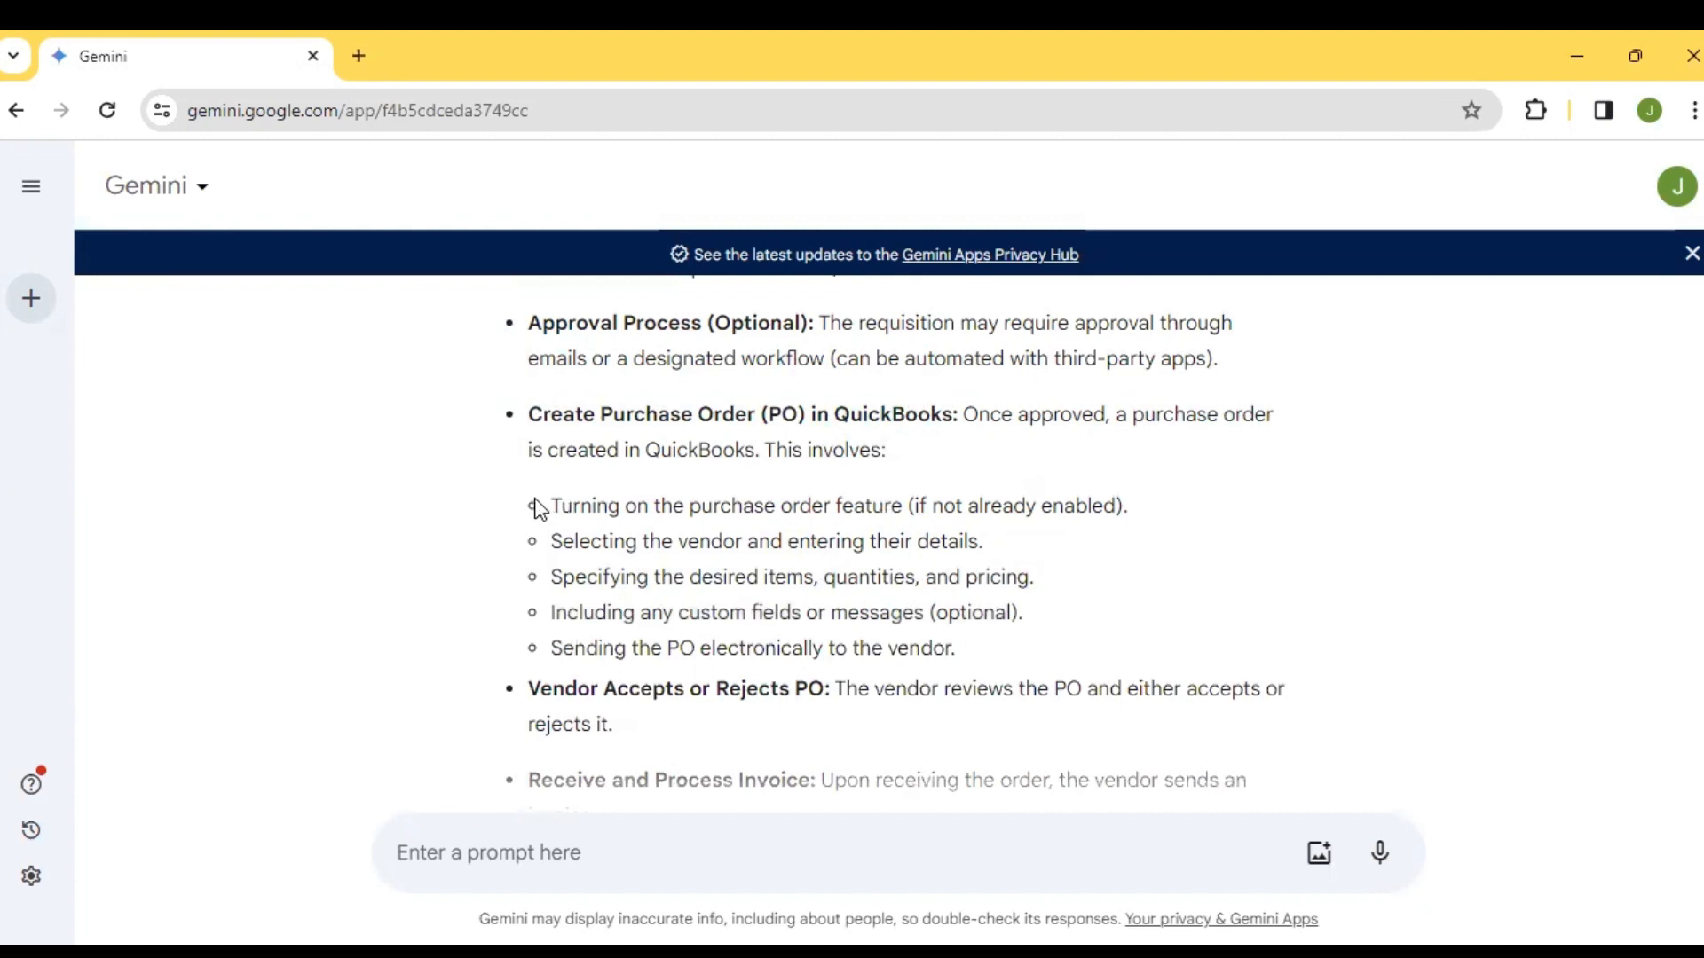
left_click_drag(539, 508, 981, 674)
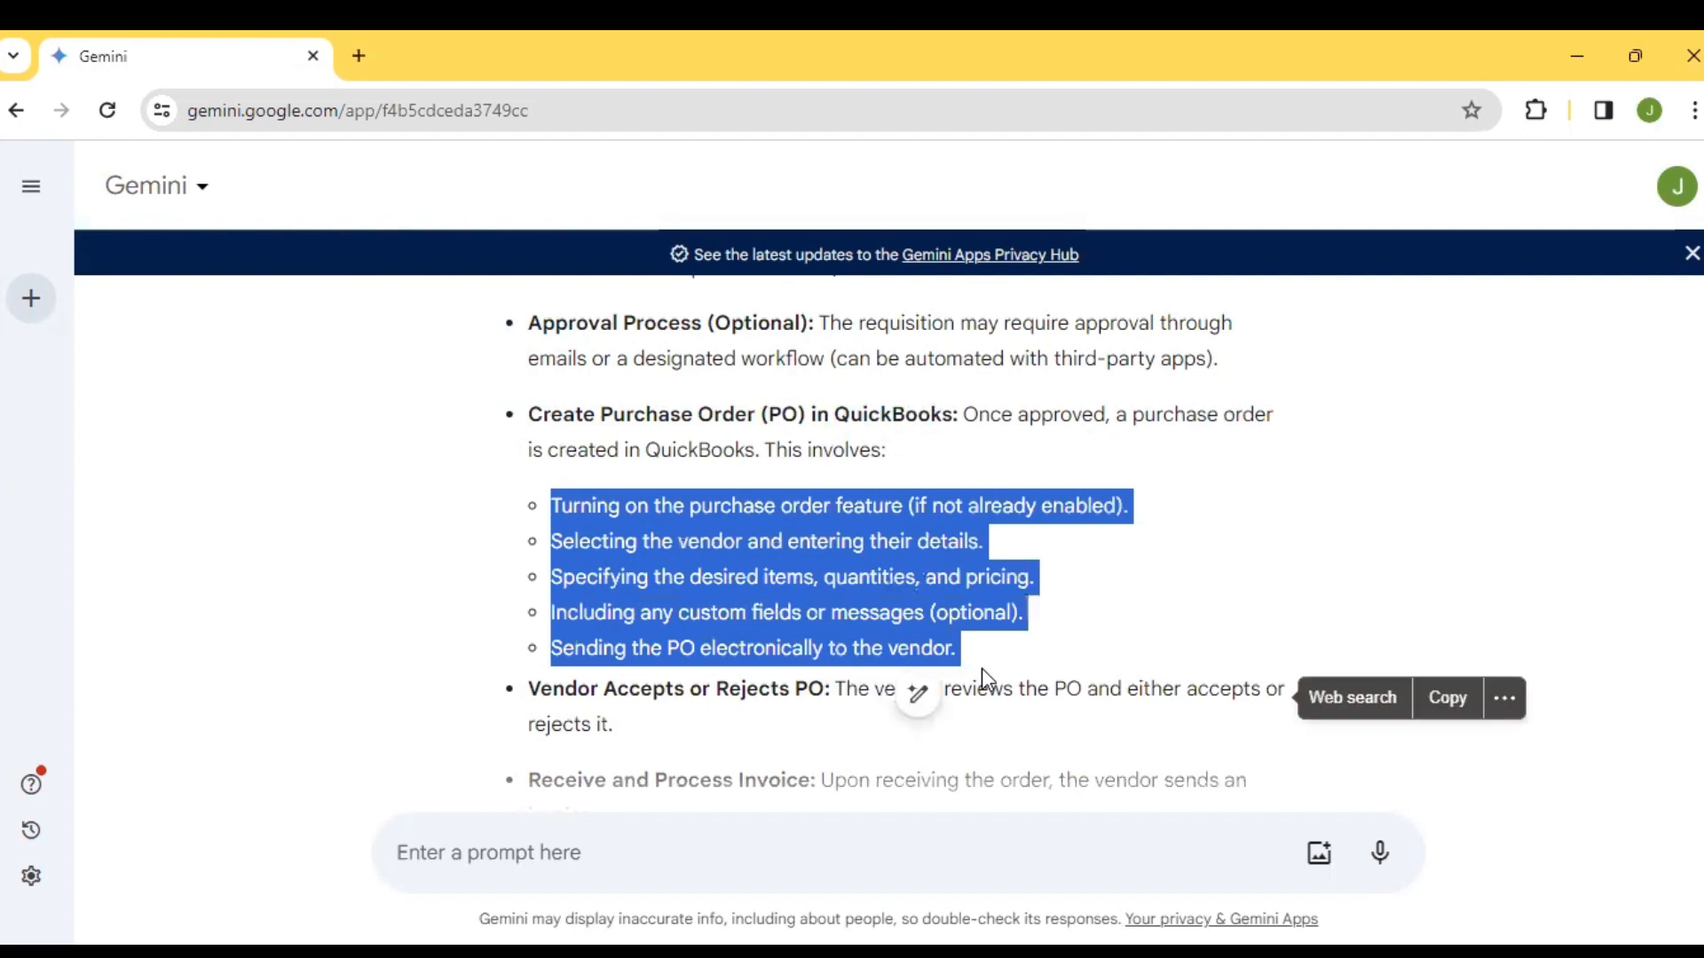
left_click(982, 670)
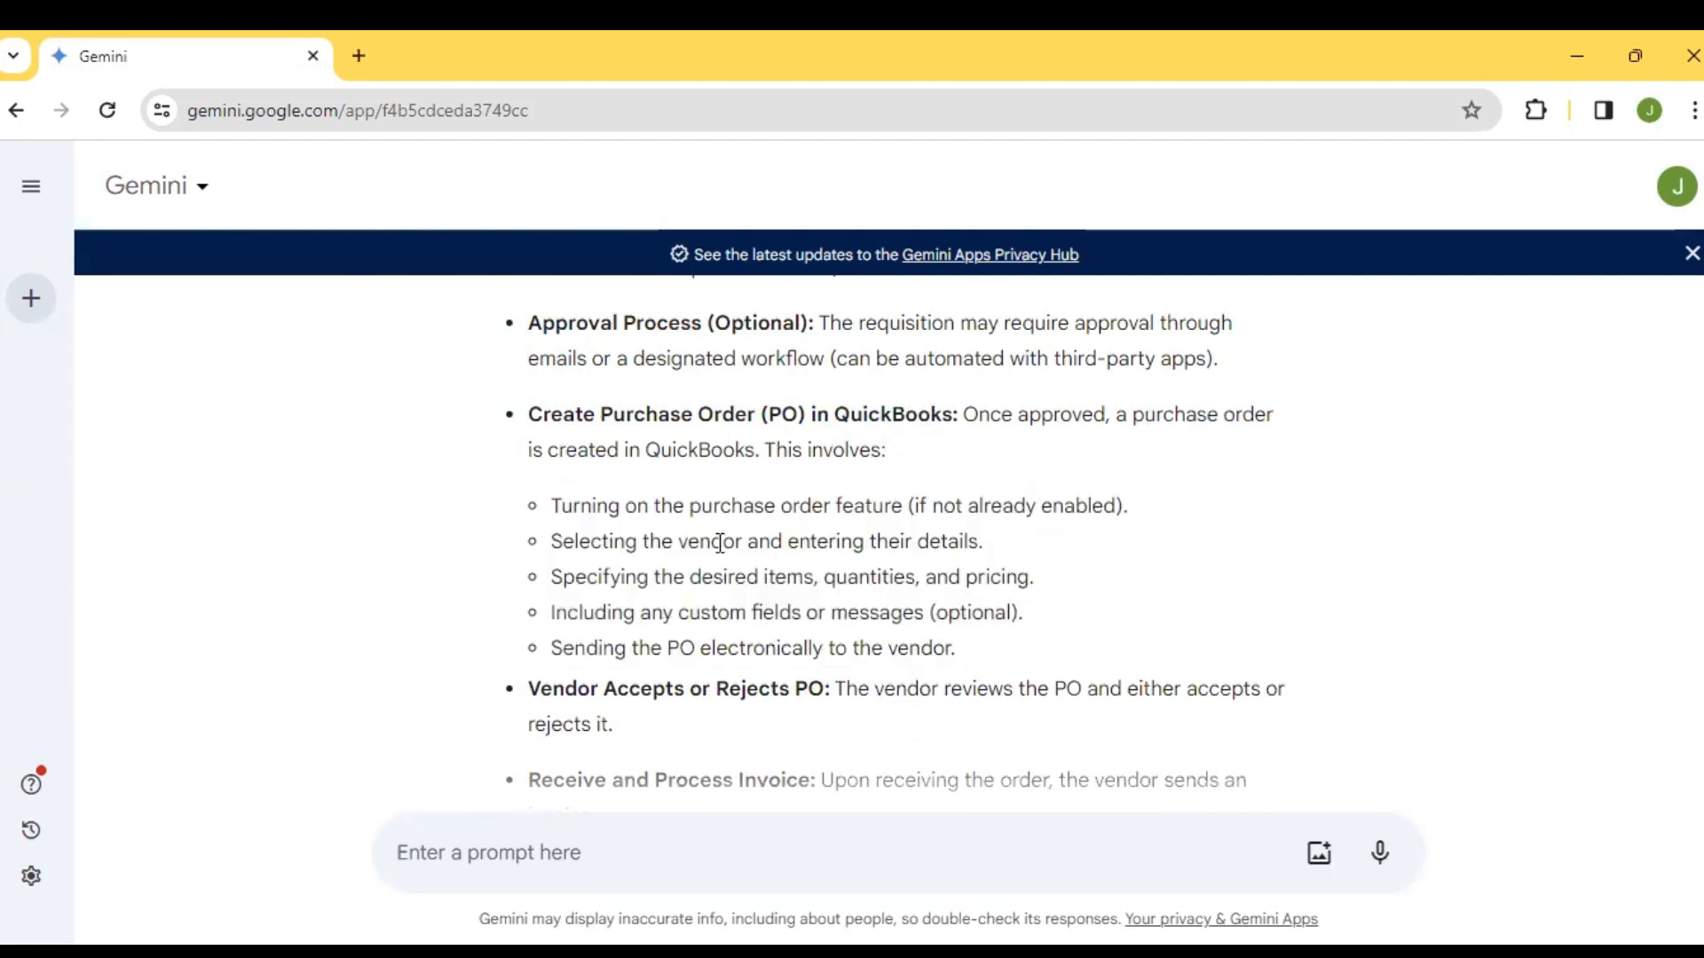
scroll(657, 559, "down", 1)
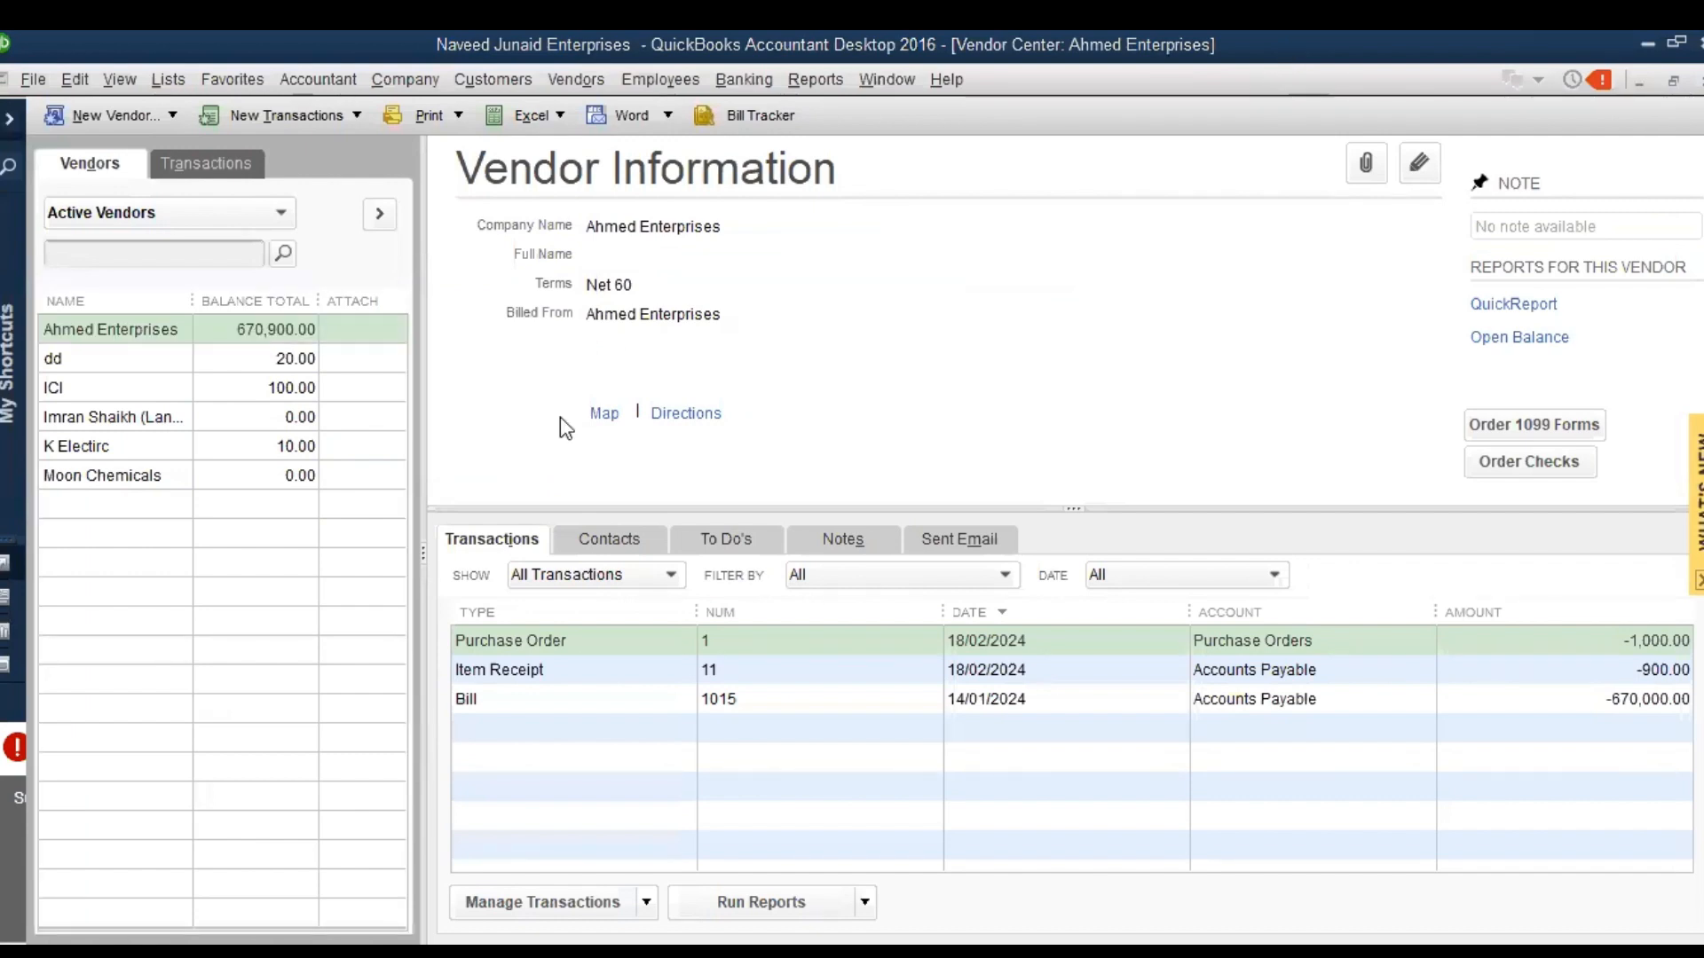
left_click(139, 117)
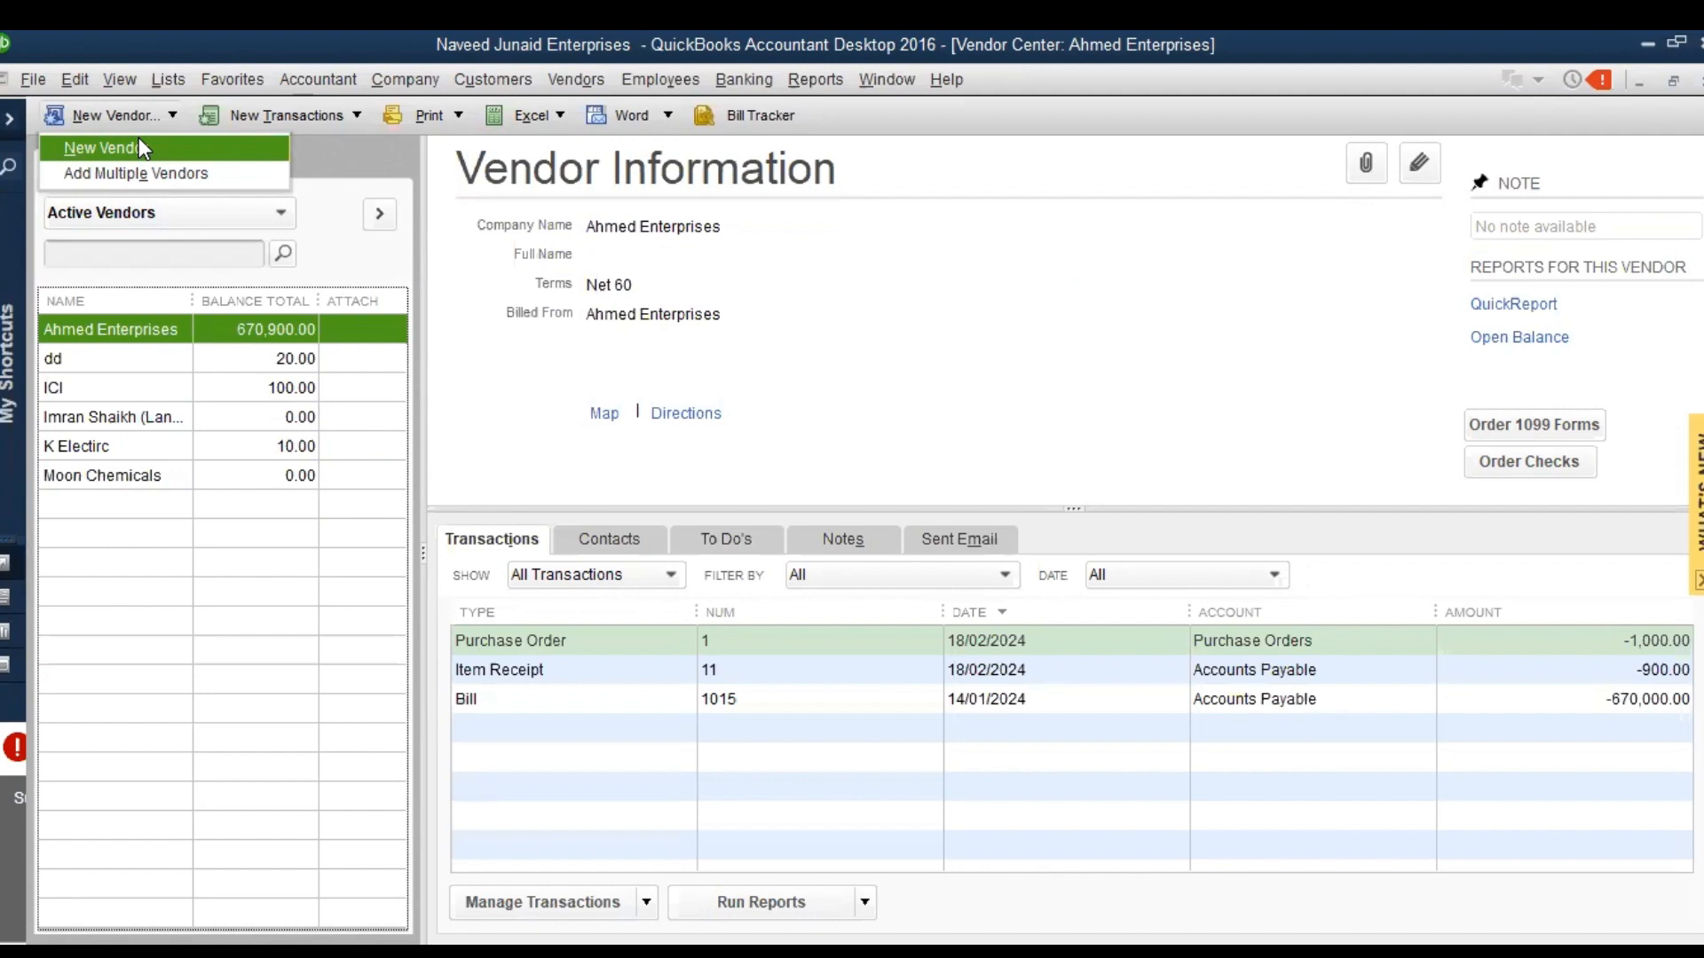
left_click(139, 147)
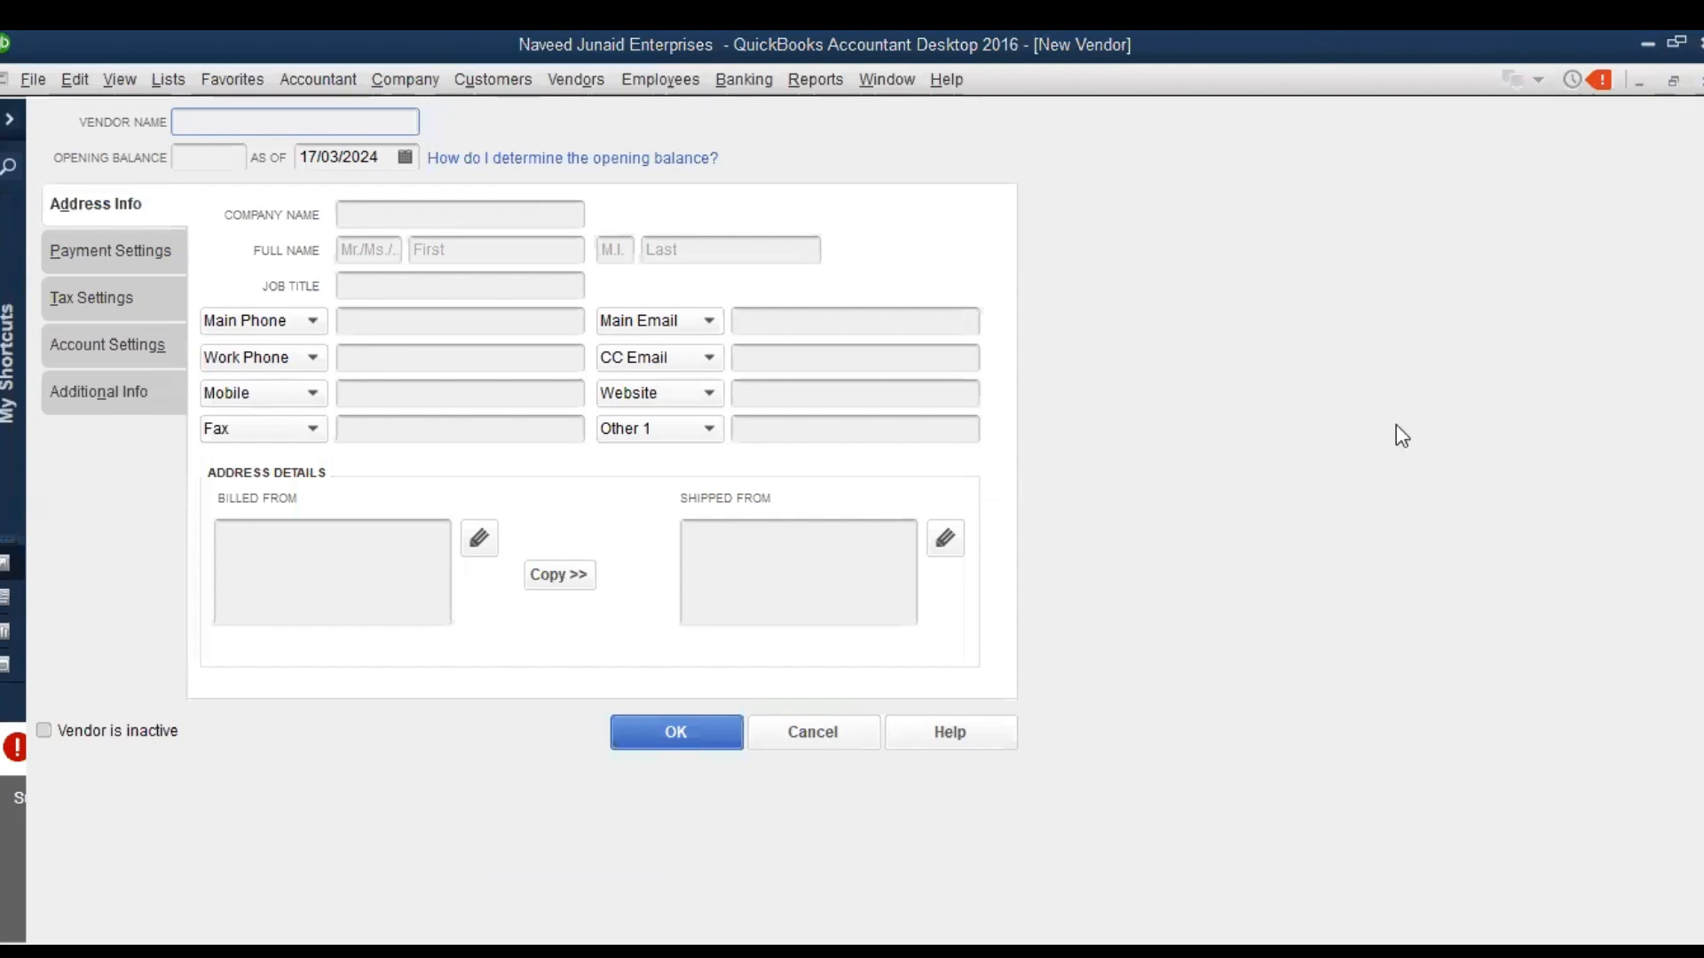
key("Escape")
key("Escape")
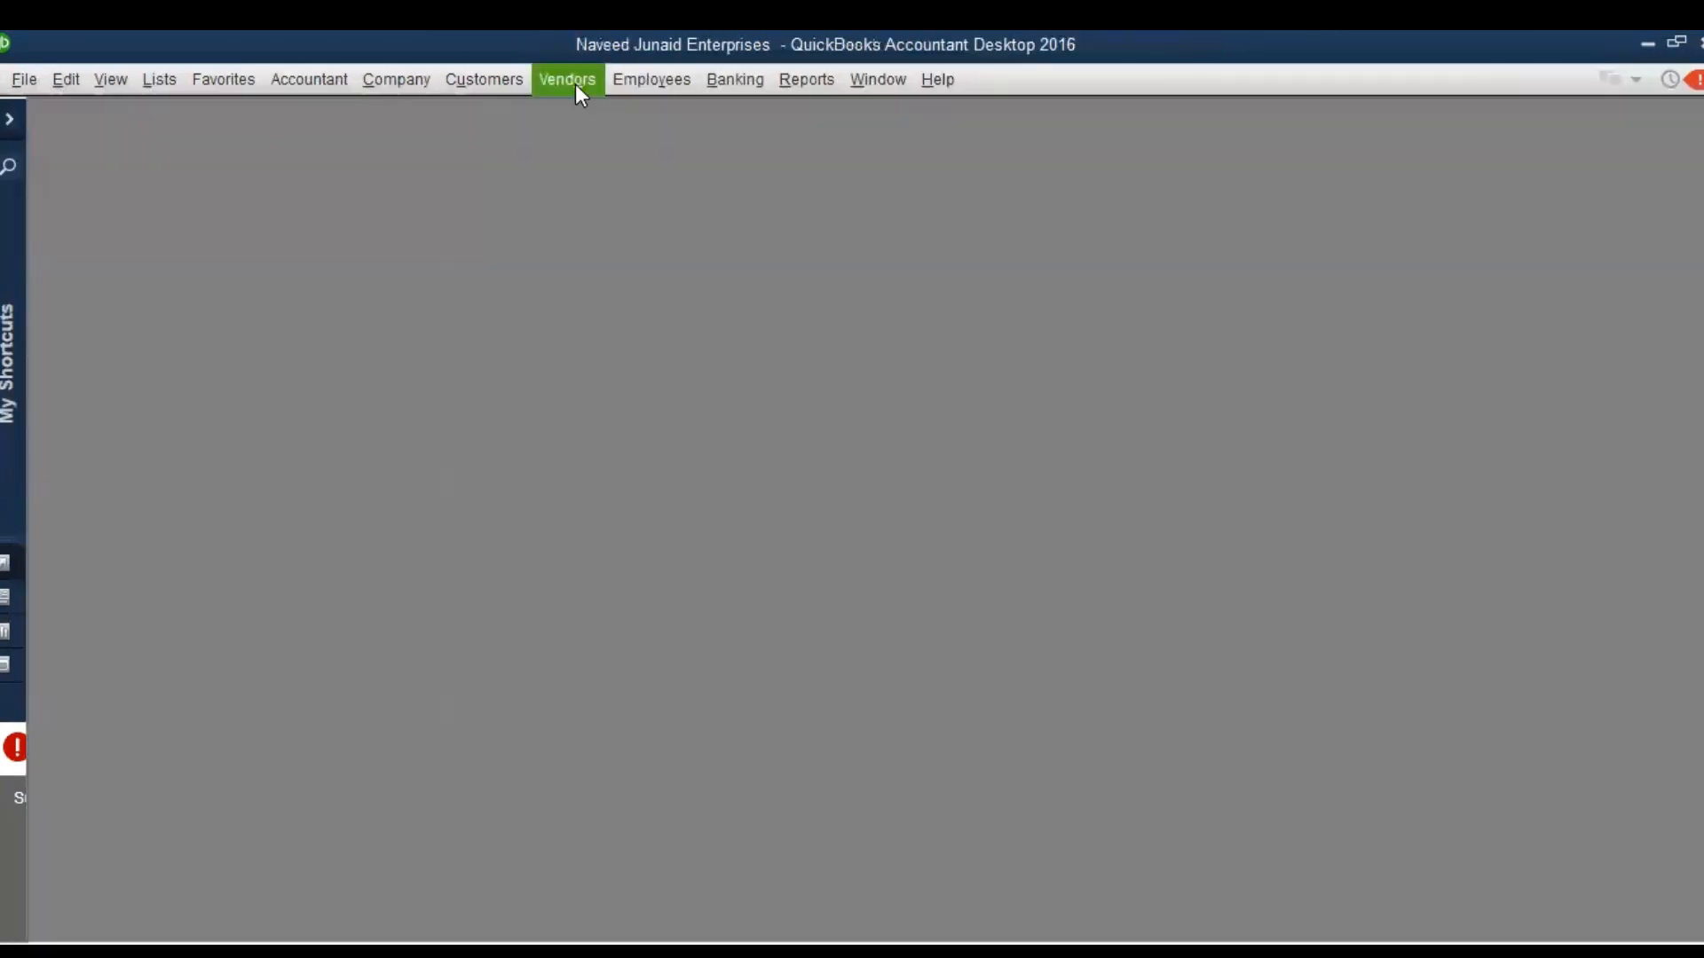
Start a new vendor record from the Vendor Center and name the vendor "Ahmed Industries"
left_click(575, 83)
left_click(573, 112)
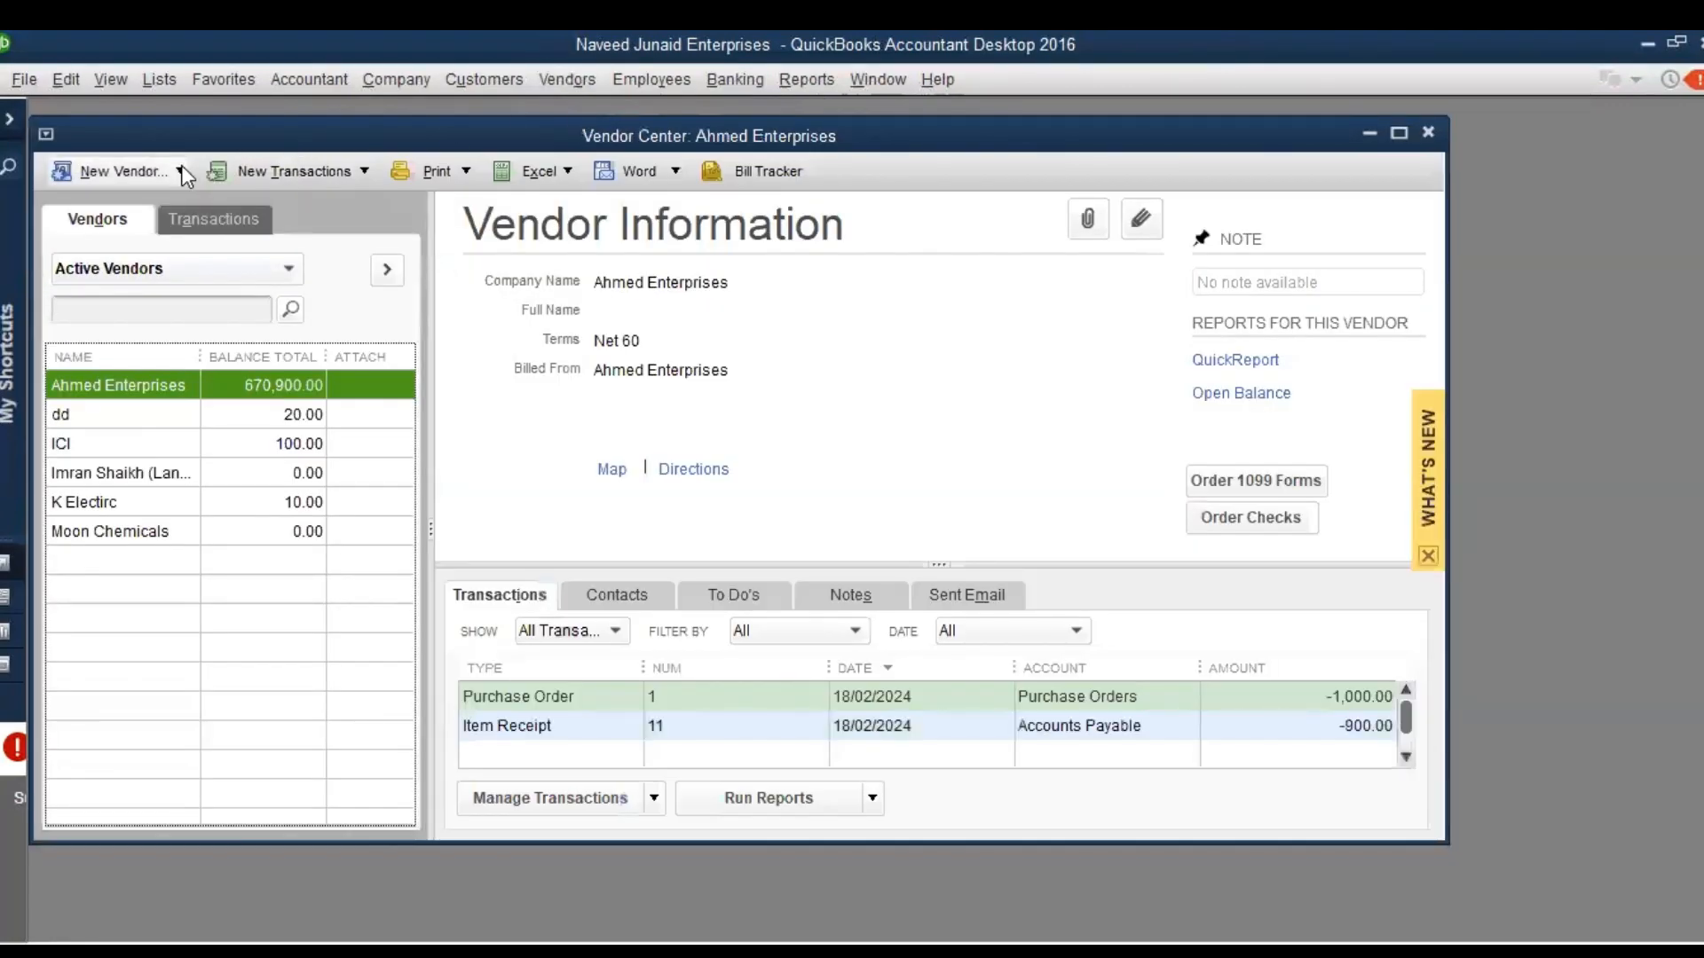
left_click(181, 165)
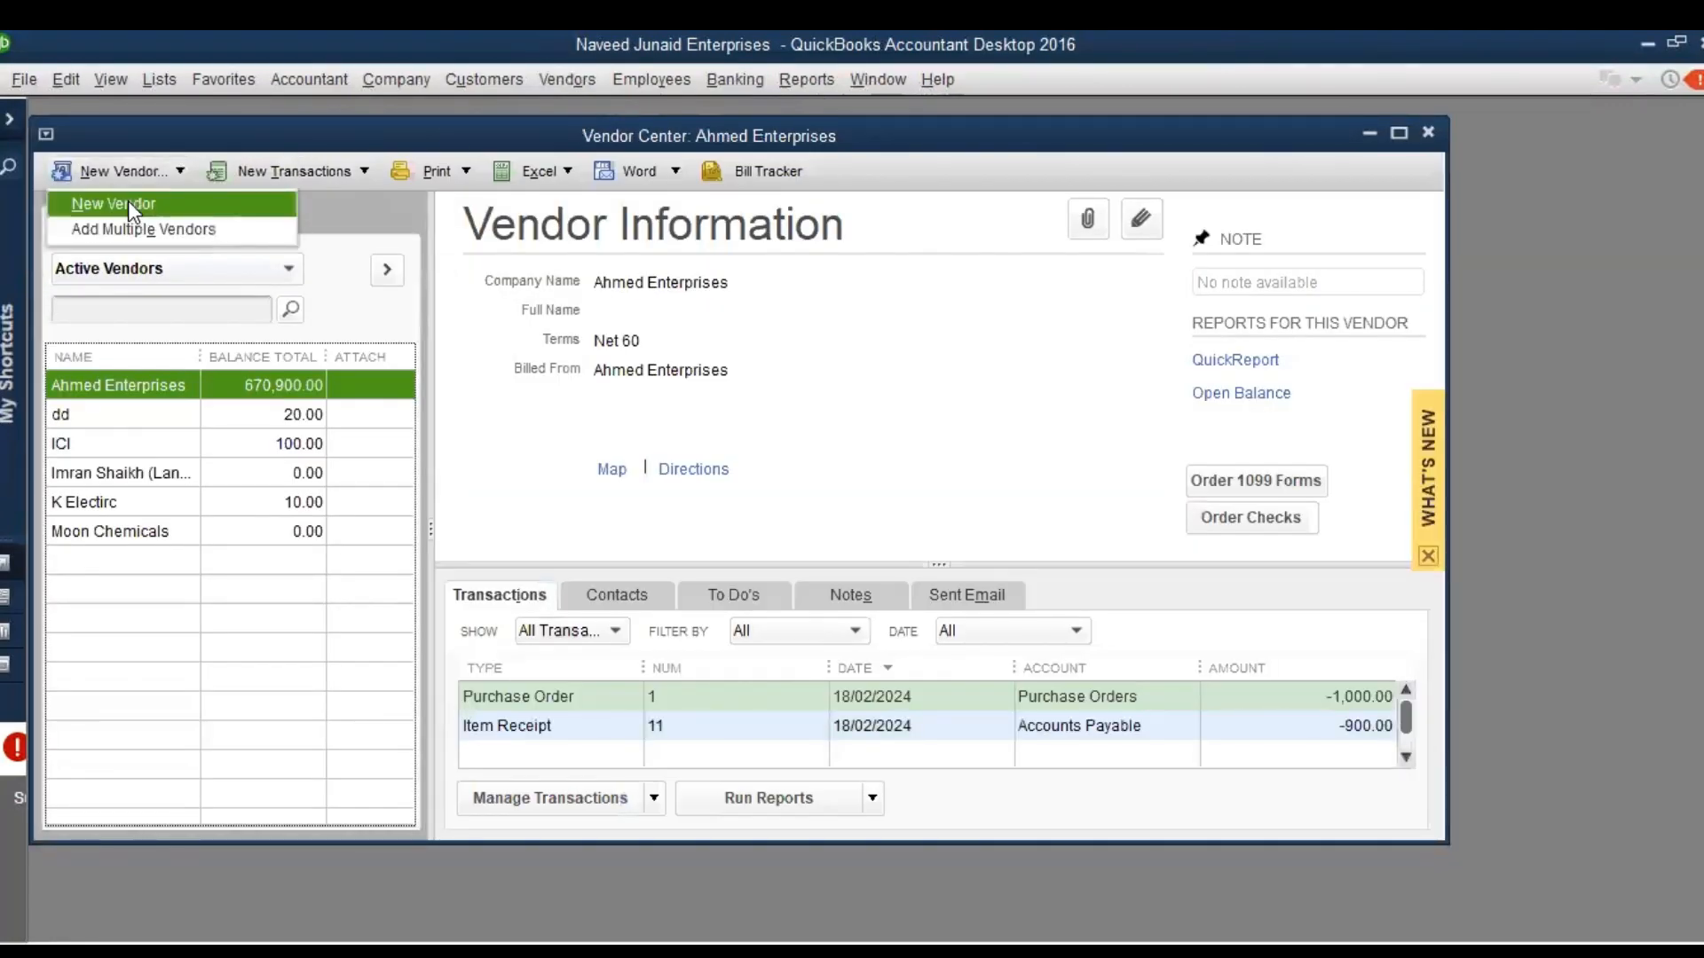
left_click(128, 201)
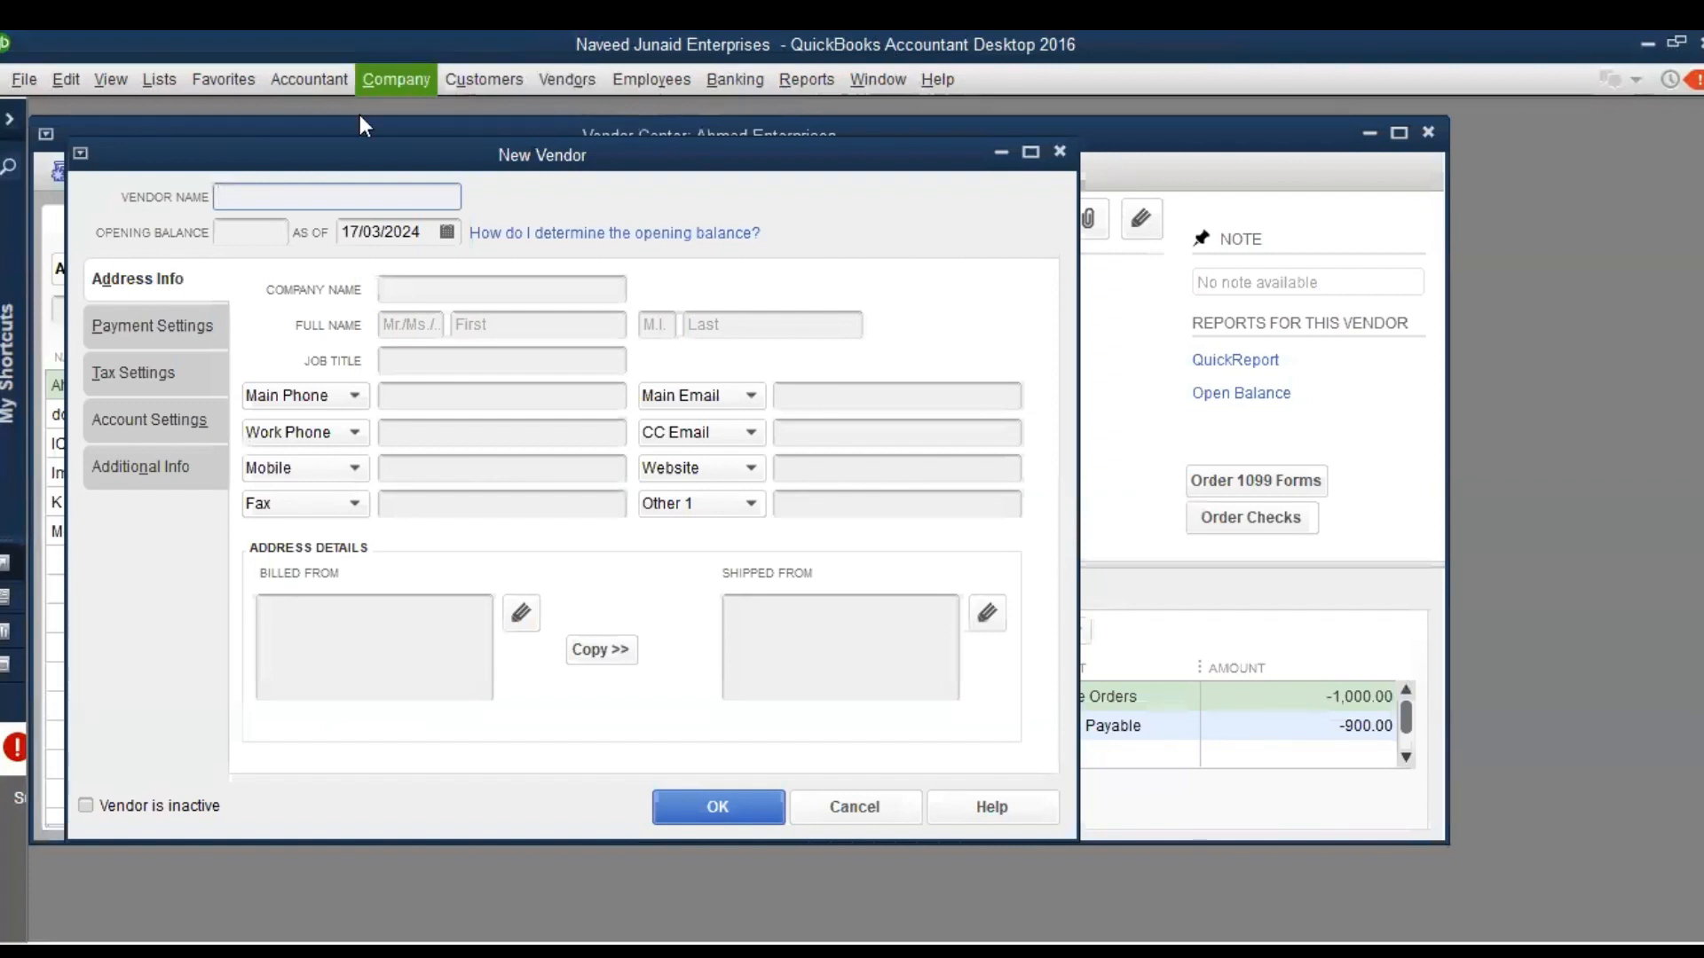
type("Ahmed")
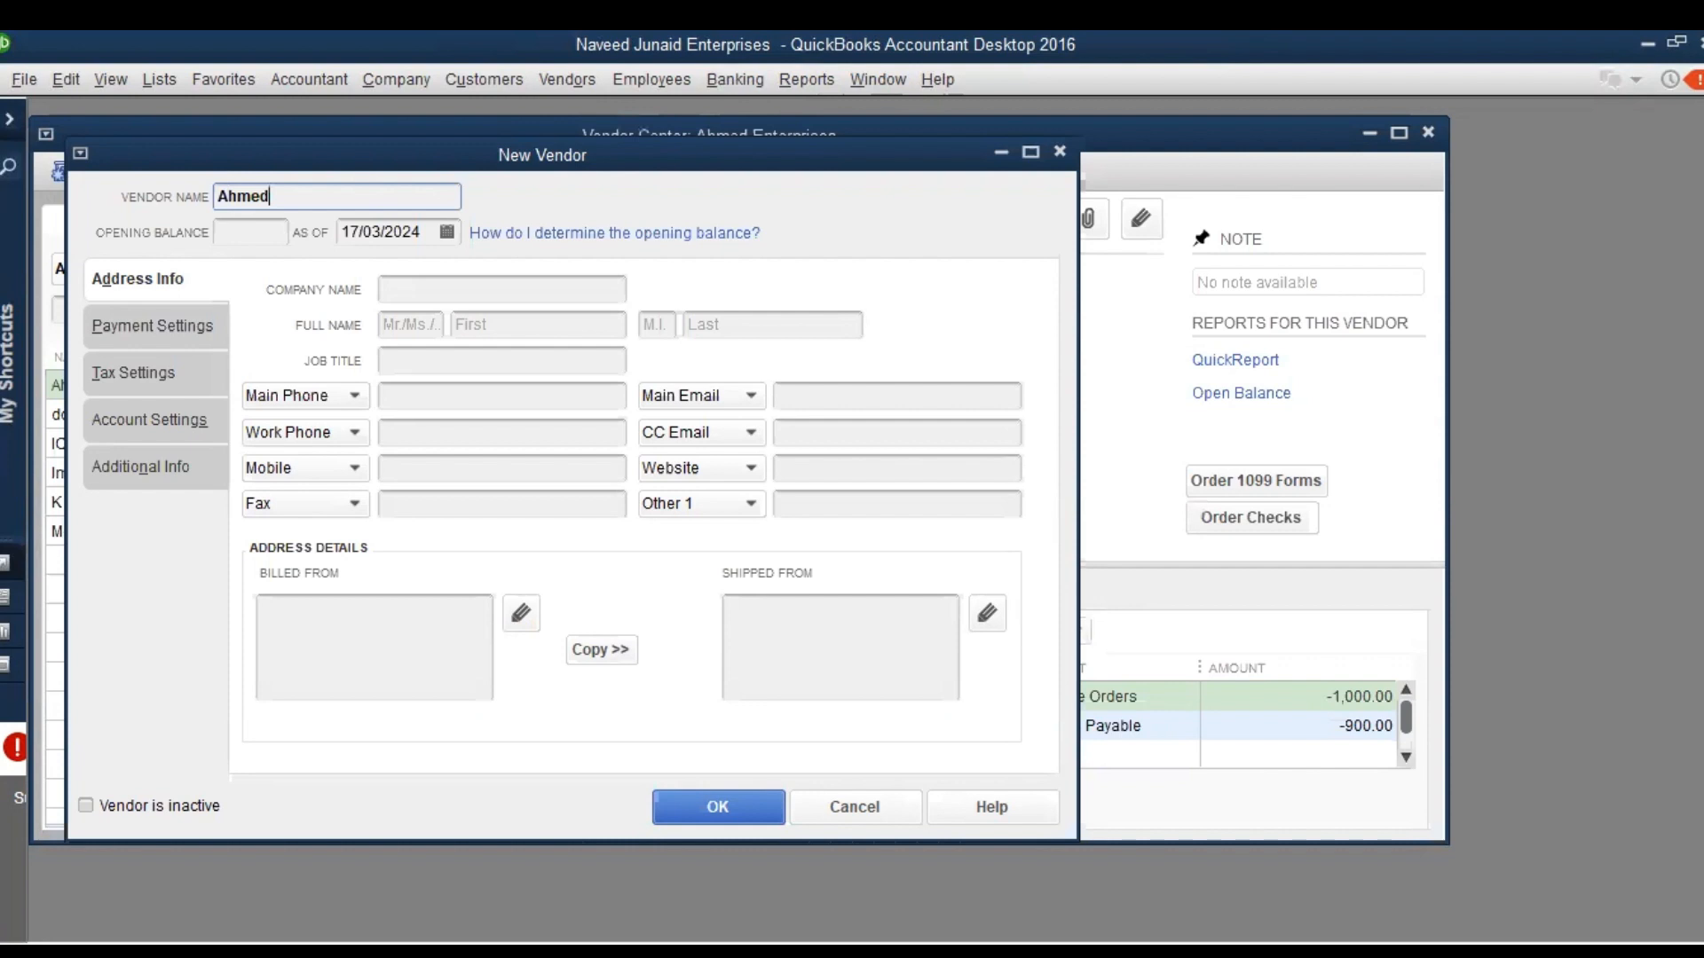
type("Industries")
key("Tab")
Copy the vendor name "Ahmed Industries" into the new vendor's company name
left_click_drag(372, 202, 205, 184)
key("ctrl+c")
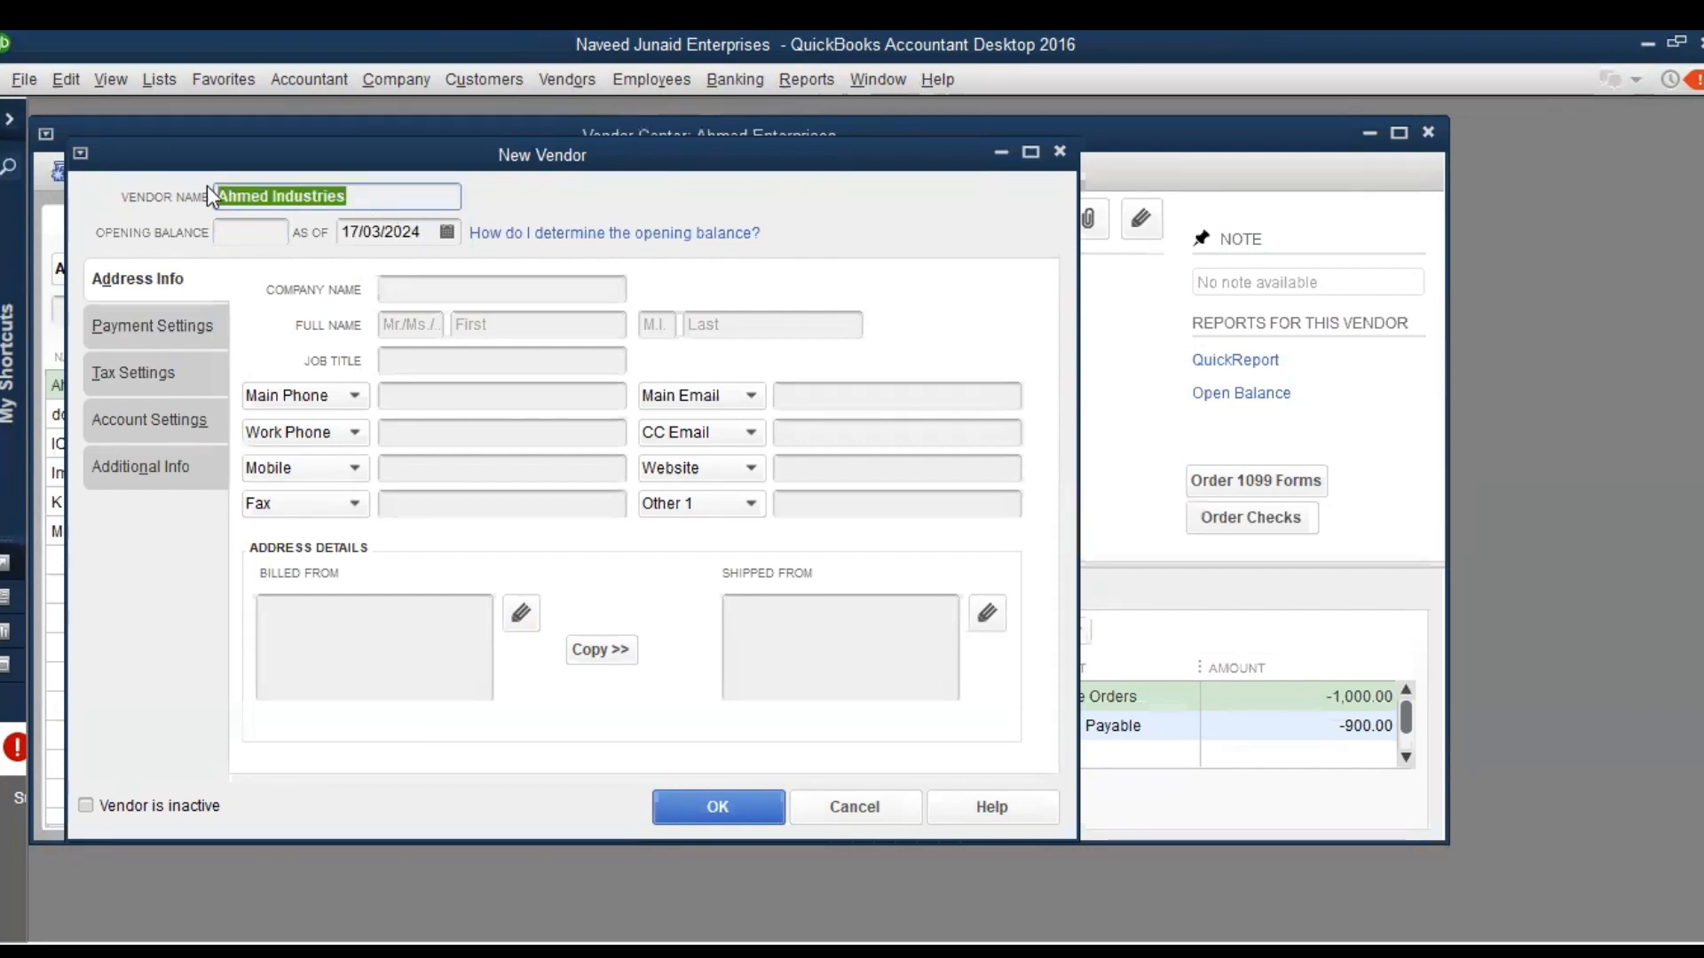
left_click(408, 293)
key("ctrl+v")
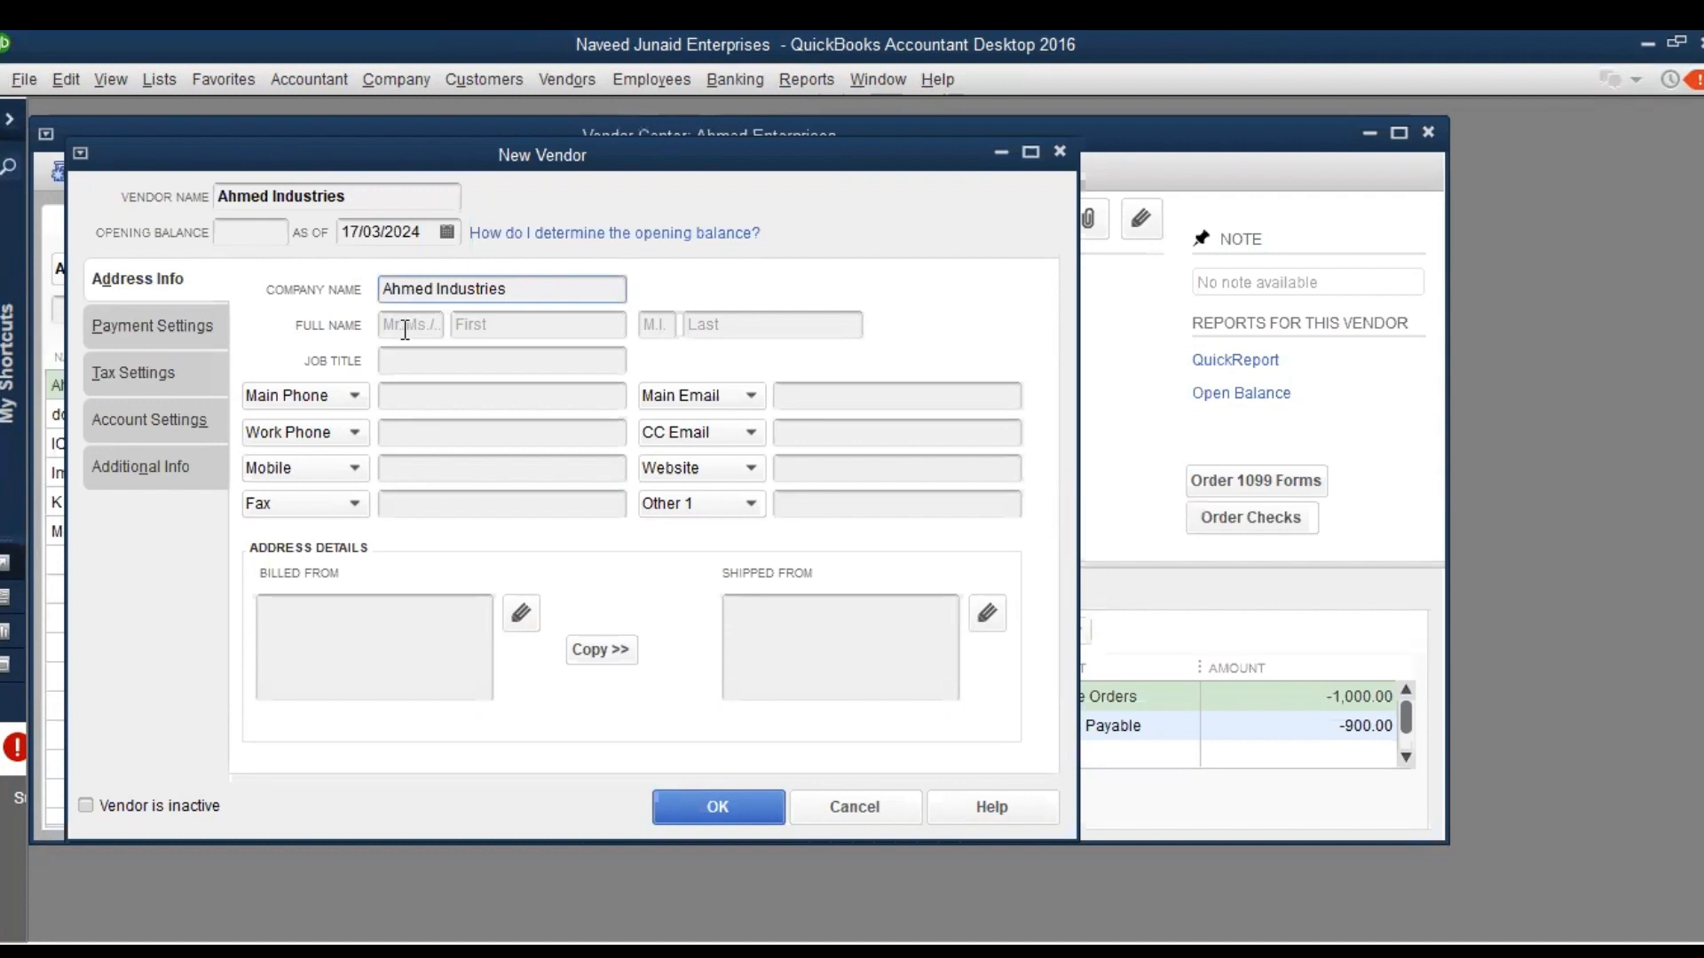
left_click(418, 405)
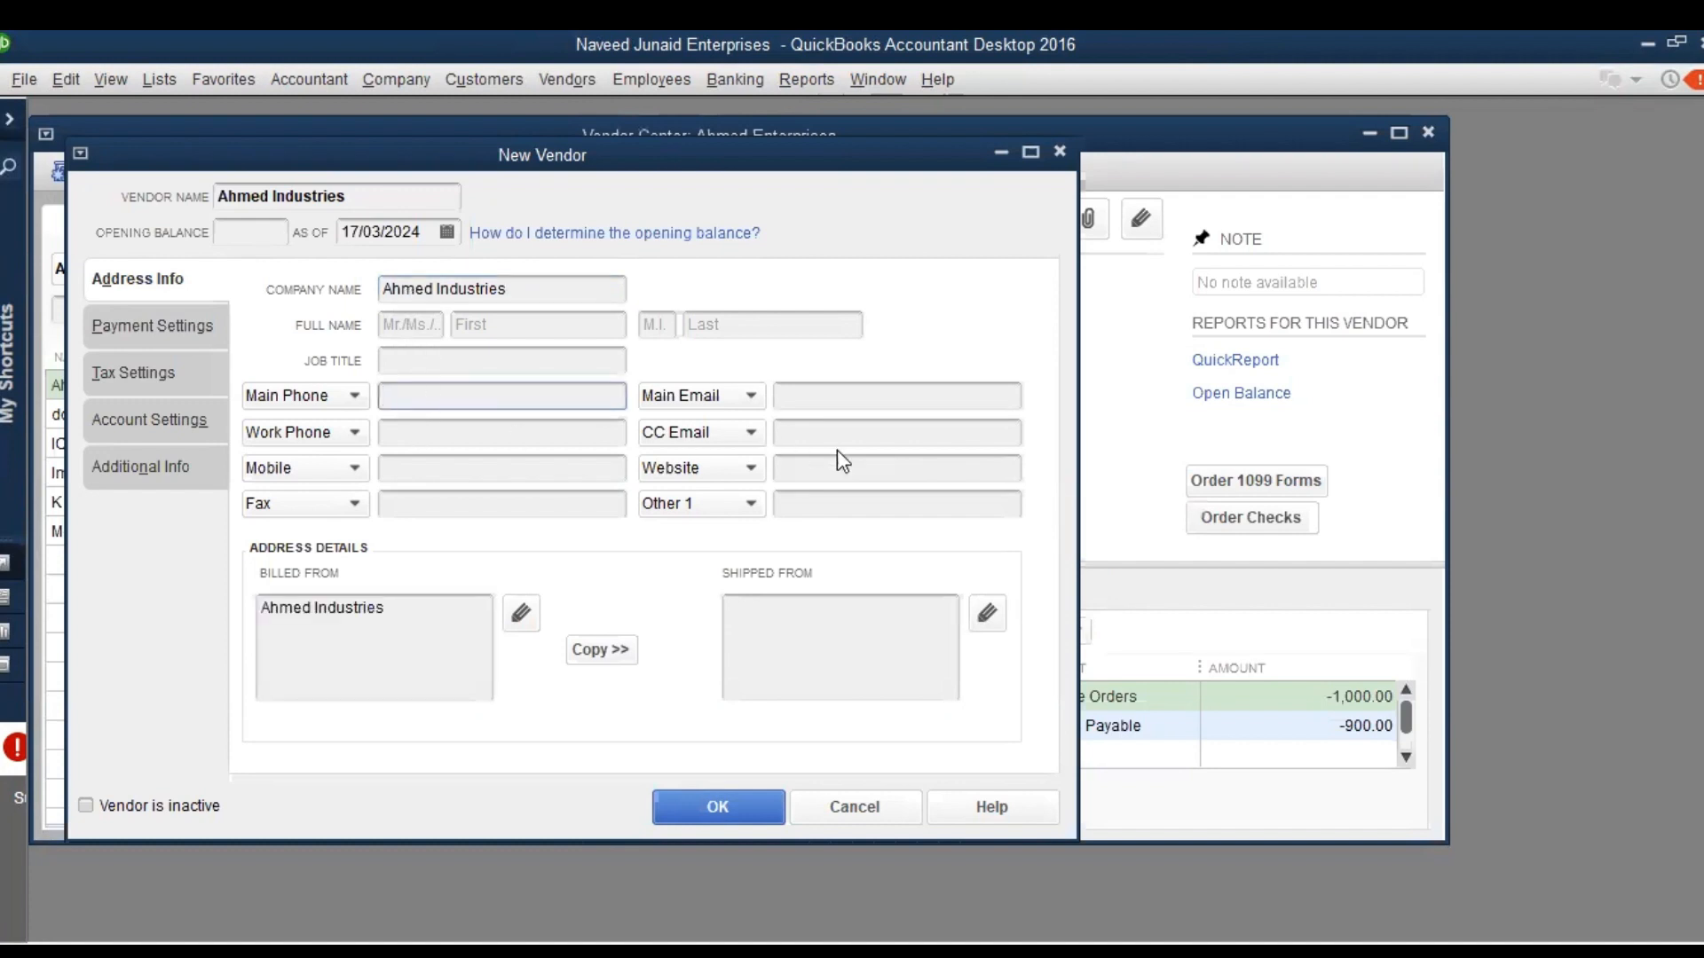
Set the new vendor's payment terms to Net 60, and open its tax settings
left_click(165, 345)
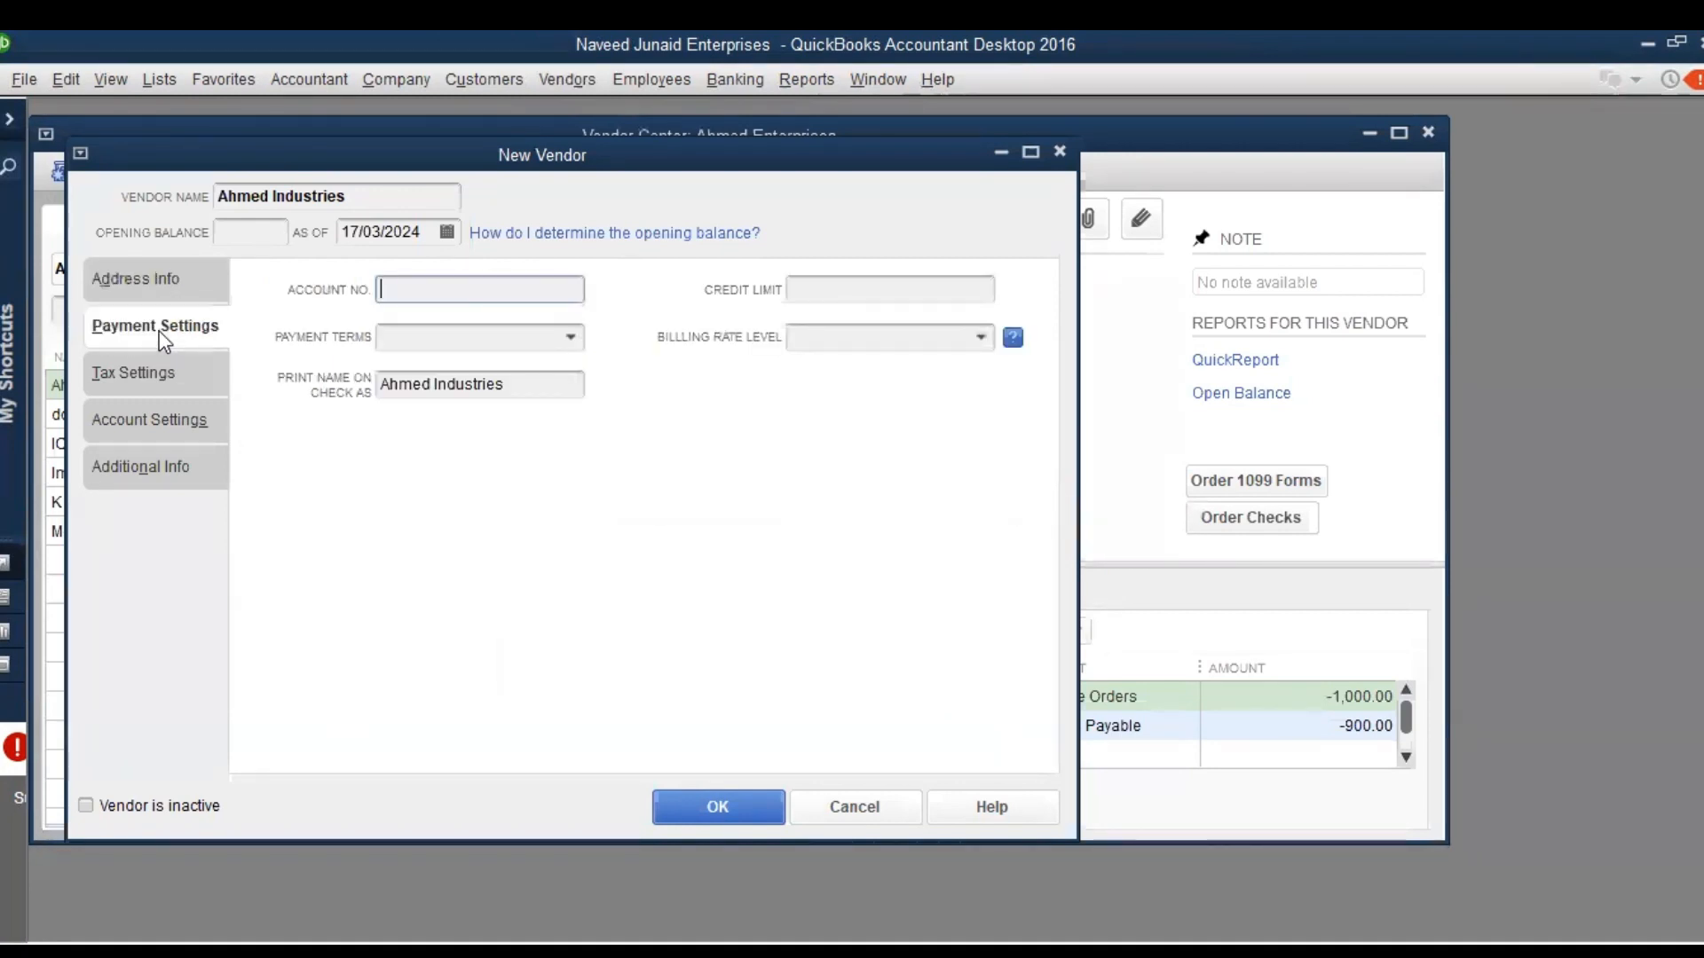
left_click(572, 339)
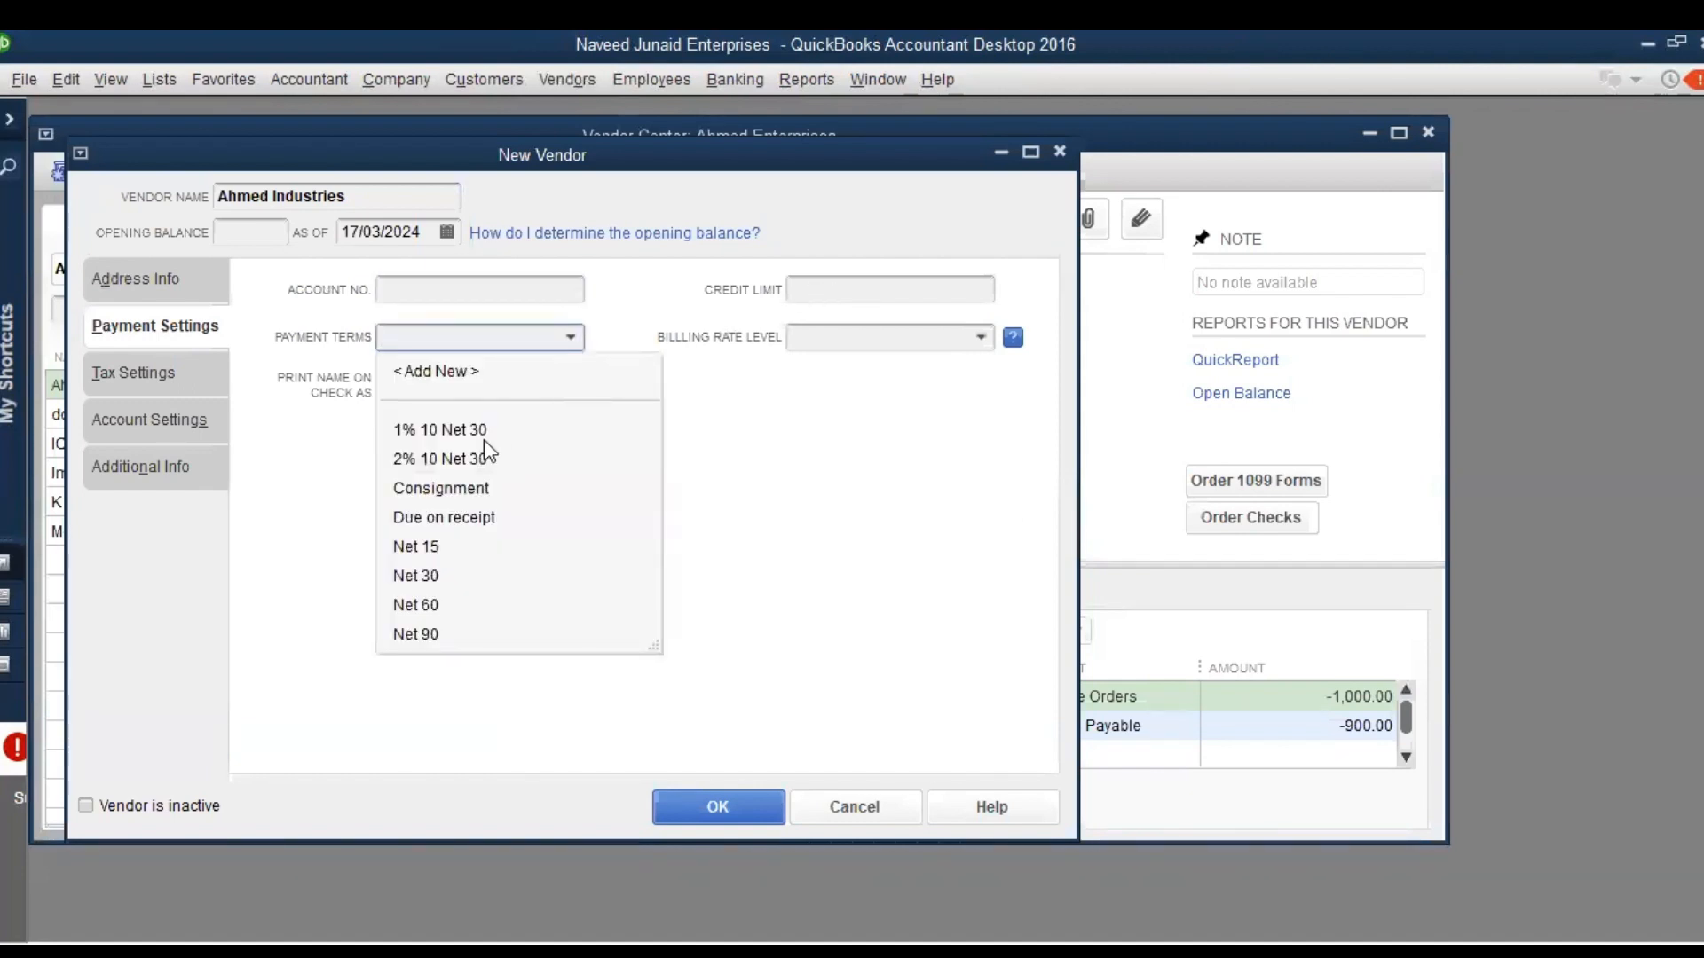
left_click(430, 610)
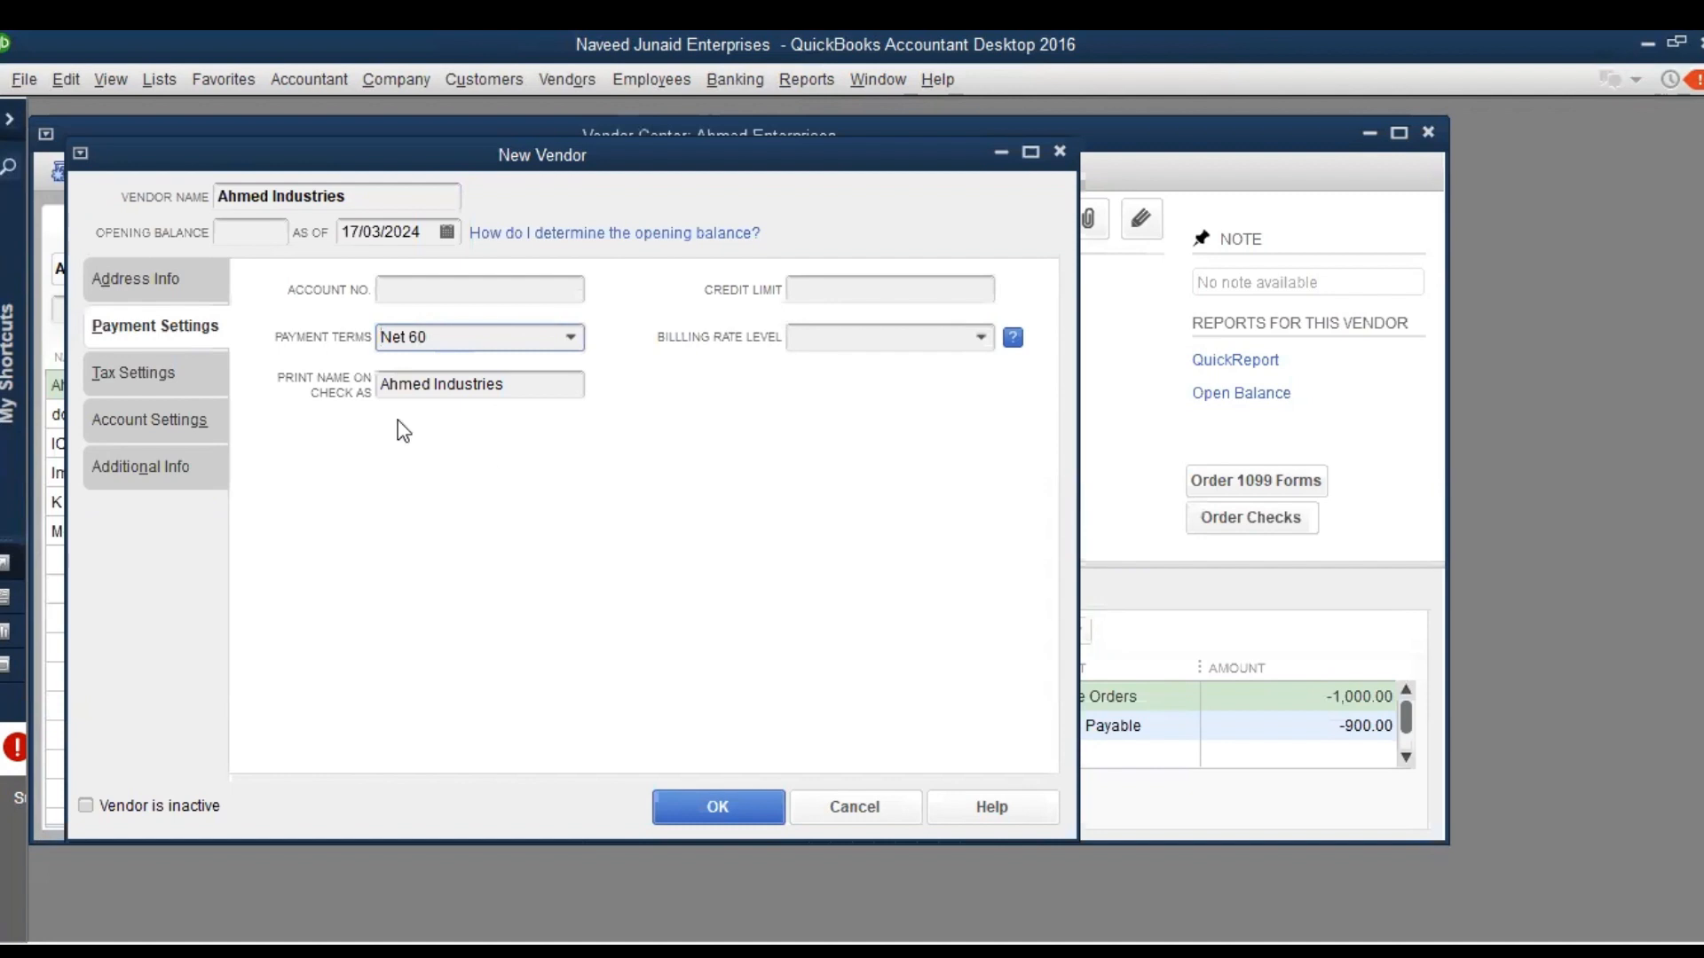
left_click(151, 375)
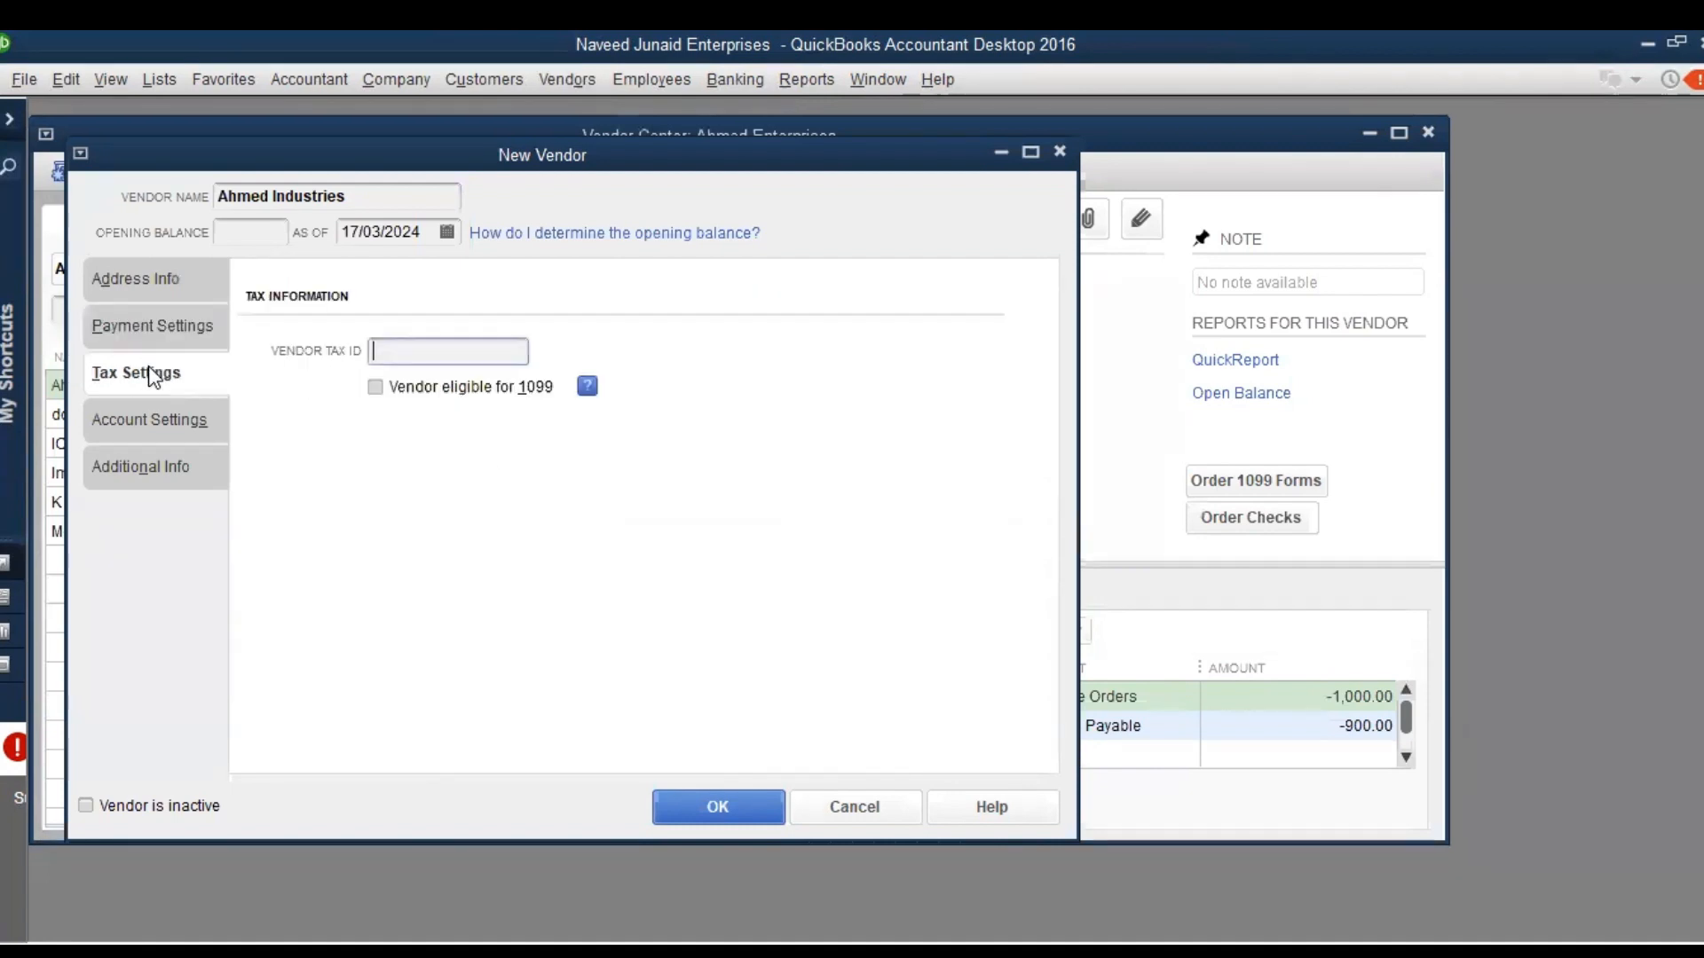
Check the new vendor's account settings, additional info and address info, and save the vendor
left_click(149, 417)
left_click(159, 472)
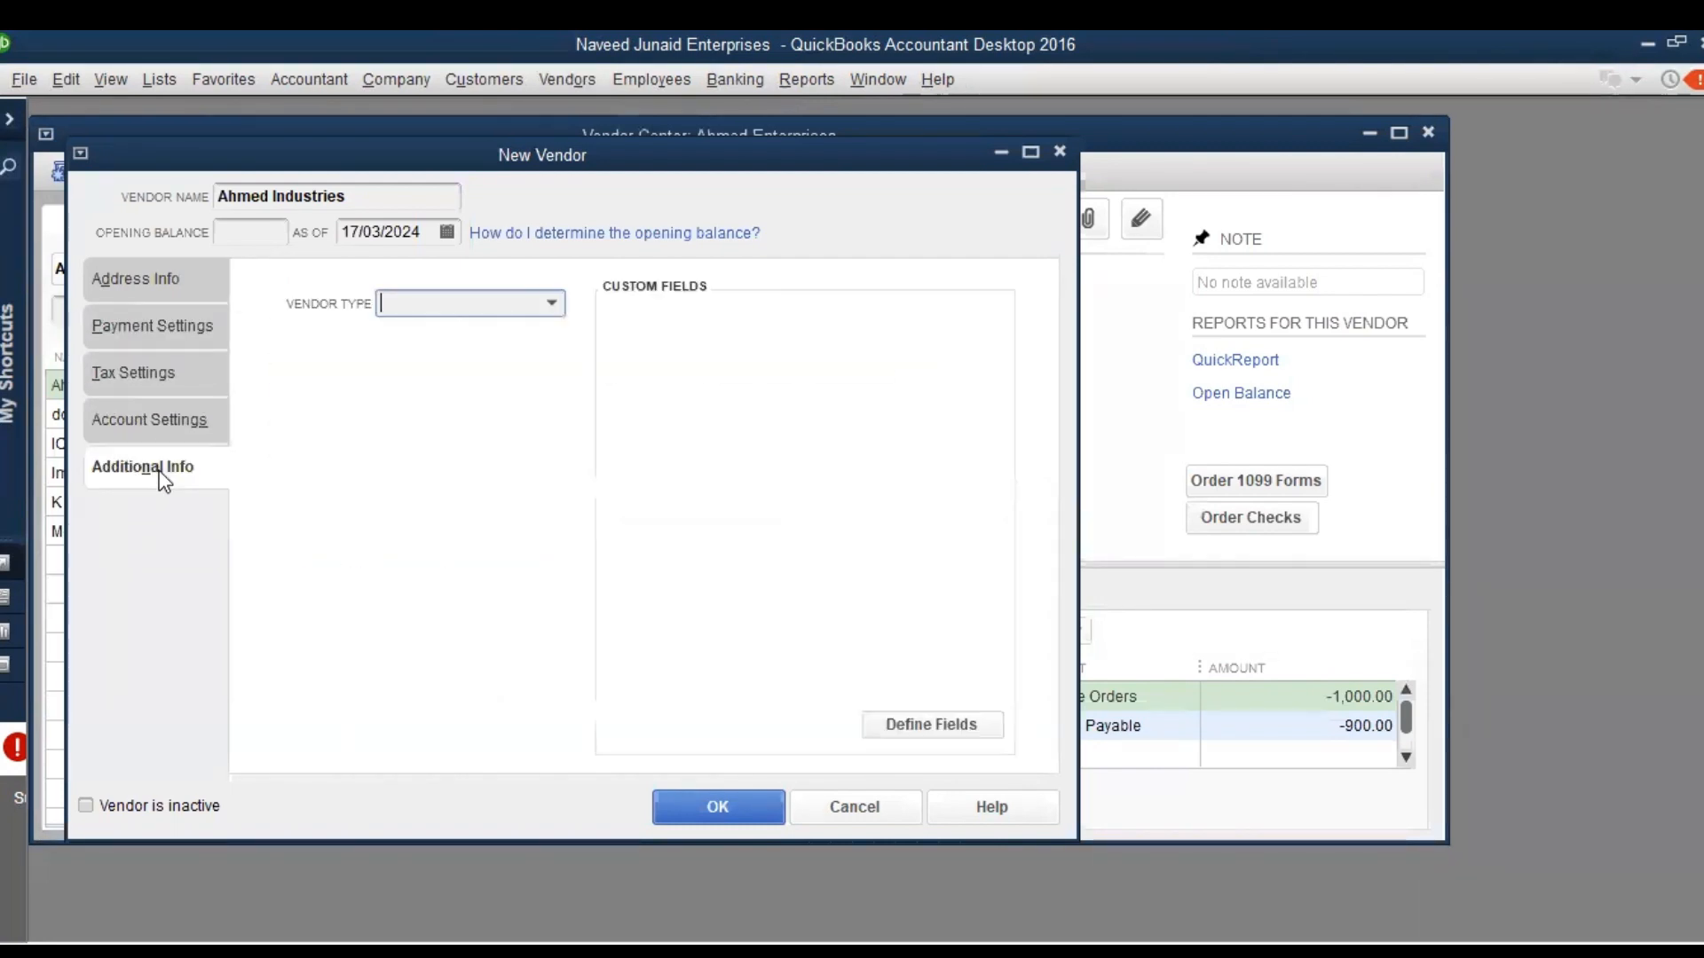
left_click(121, 273)
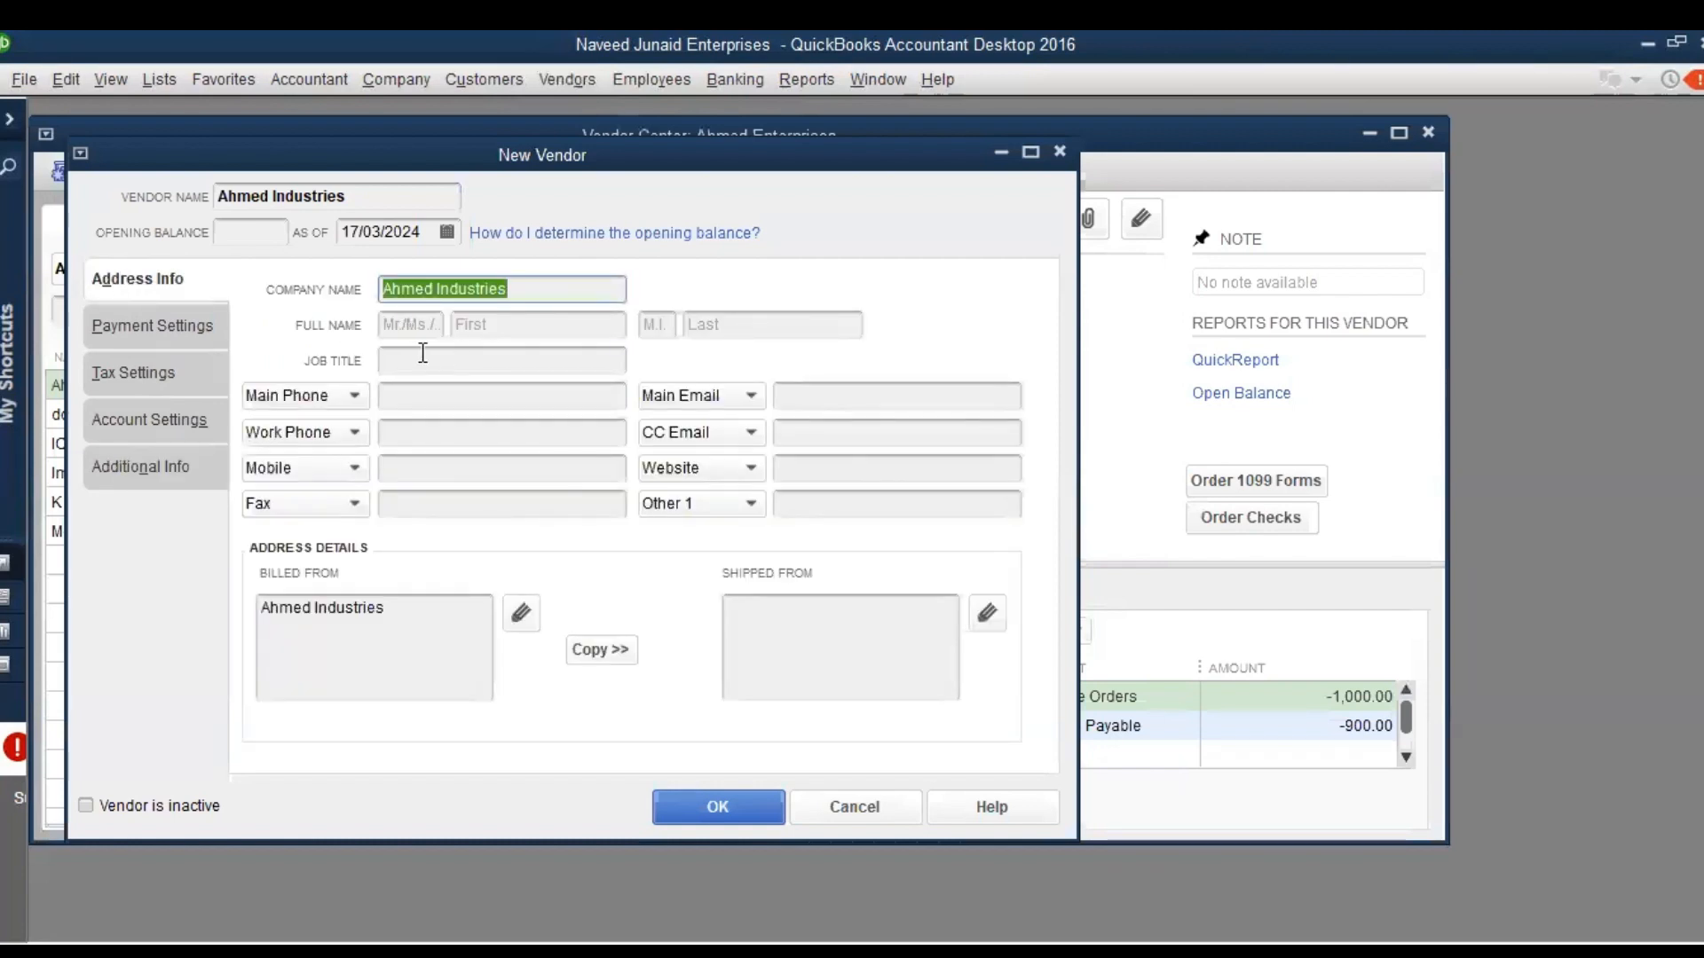
left_click(941, 322)
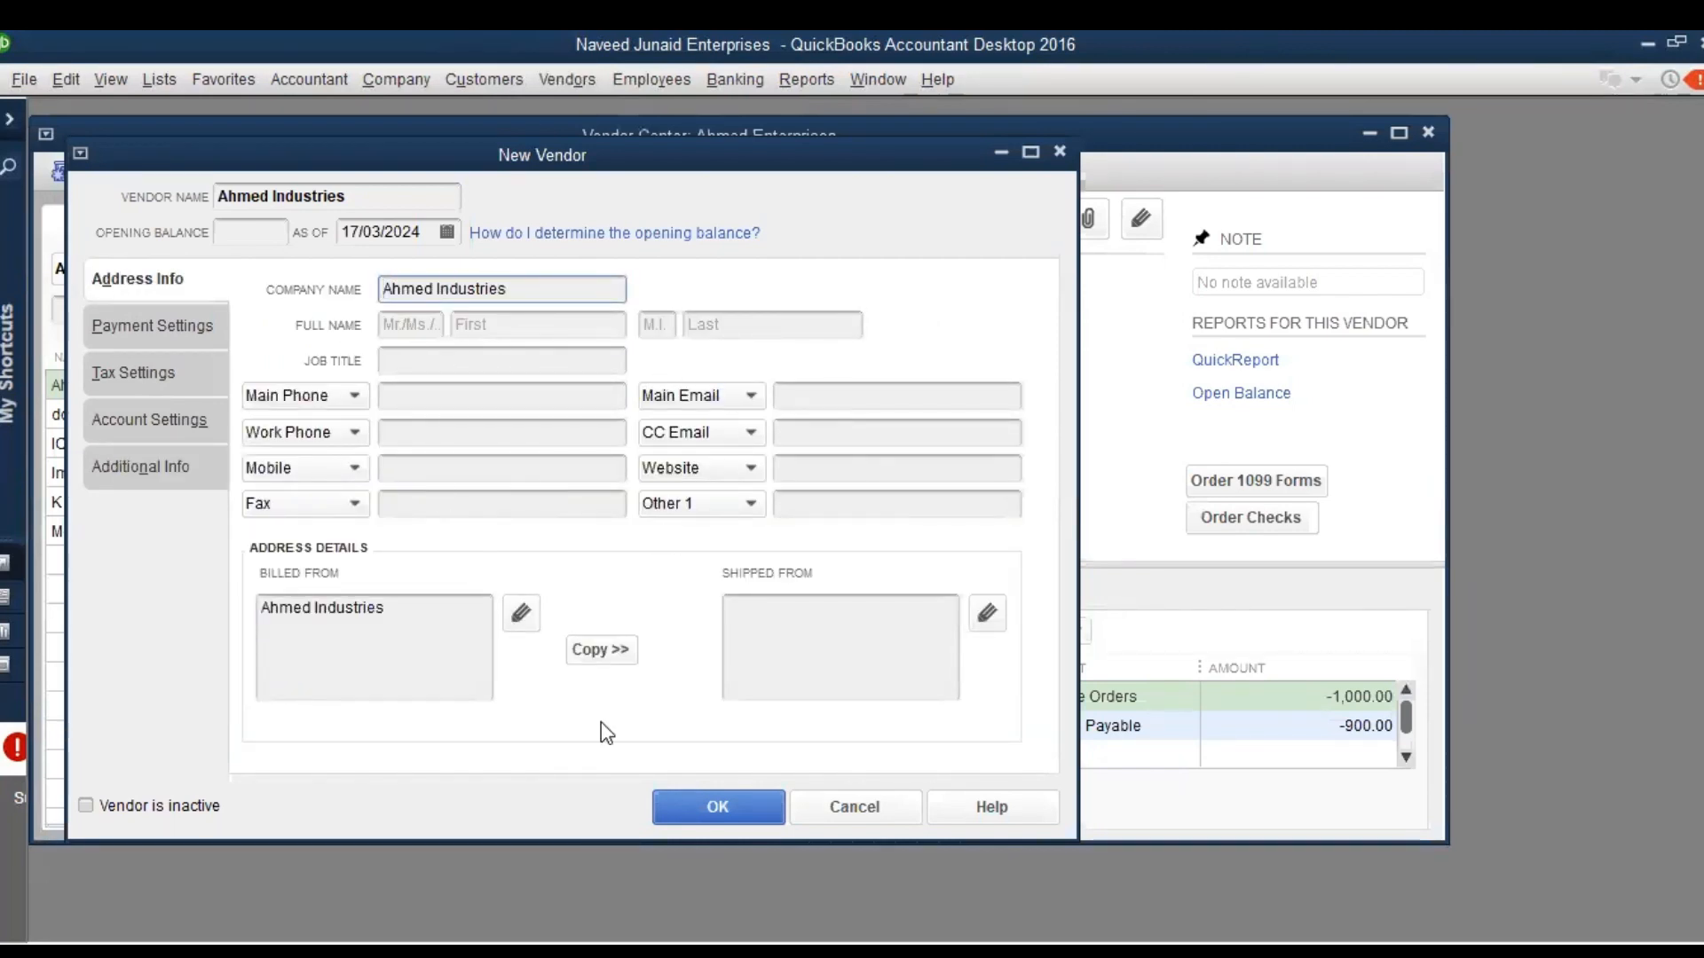
left_click(733, 799)
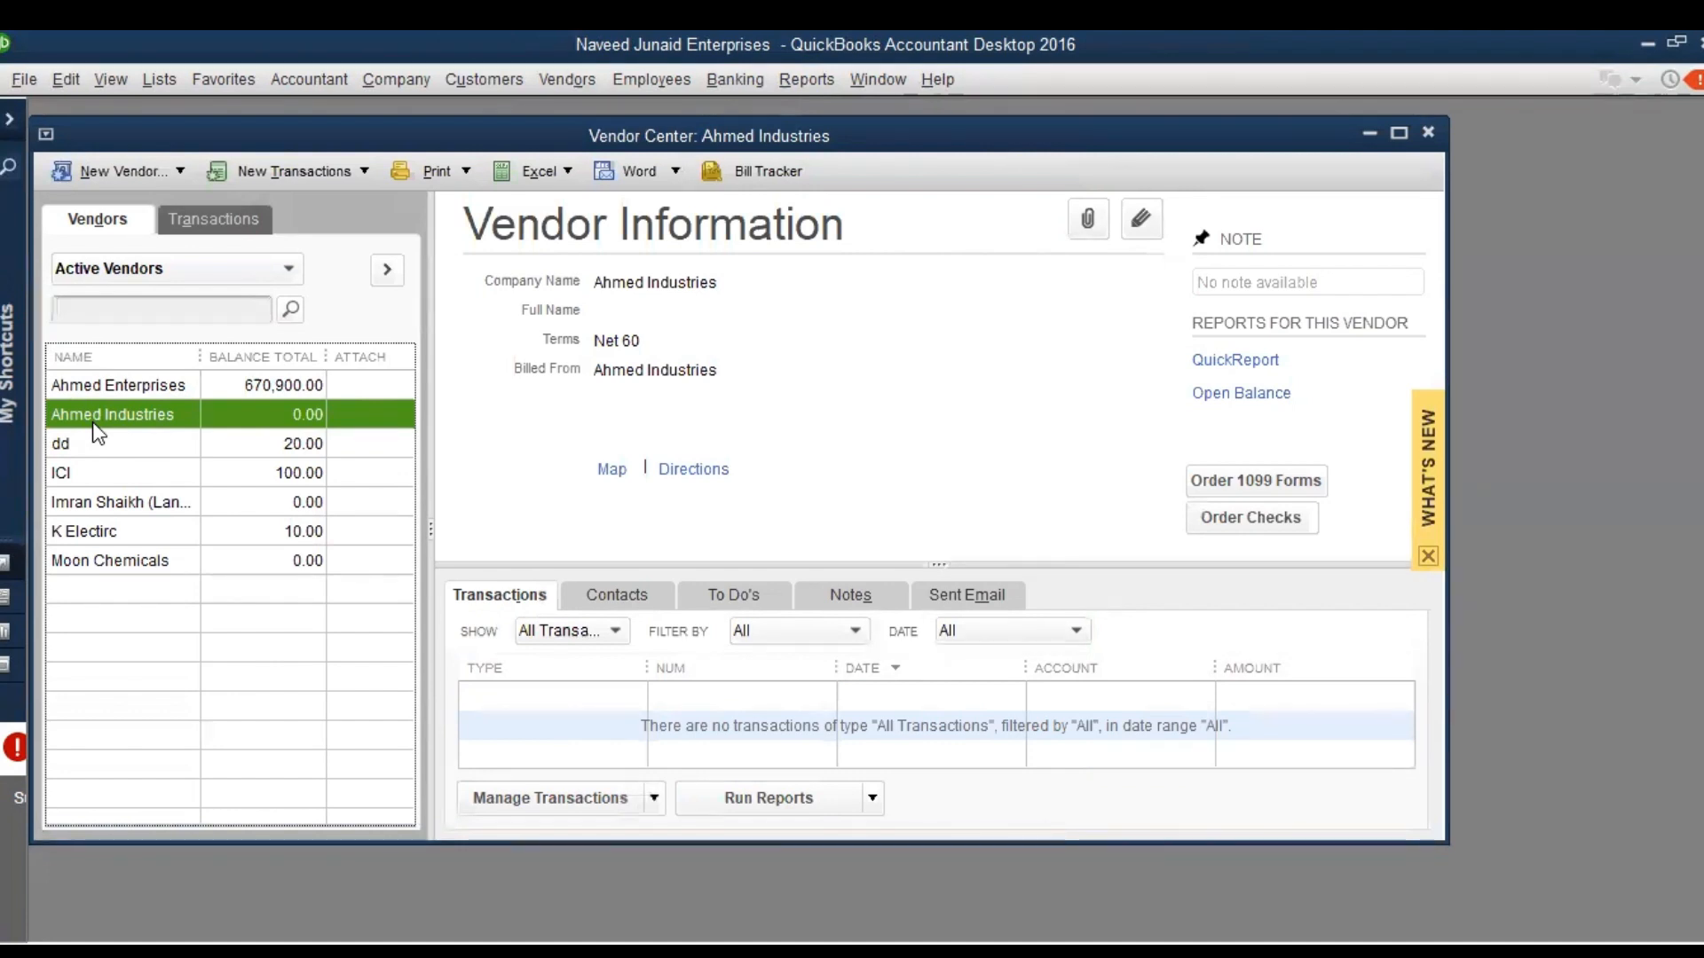
Open the Item List at full window size and start a new item
left_click(161, 81)
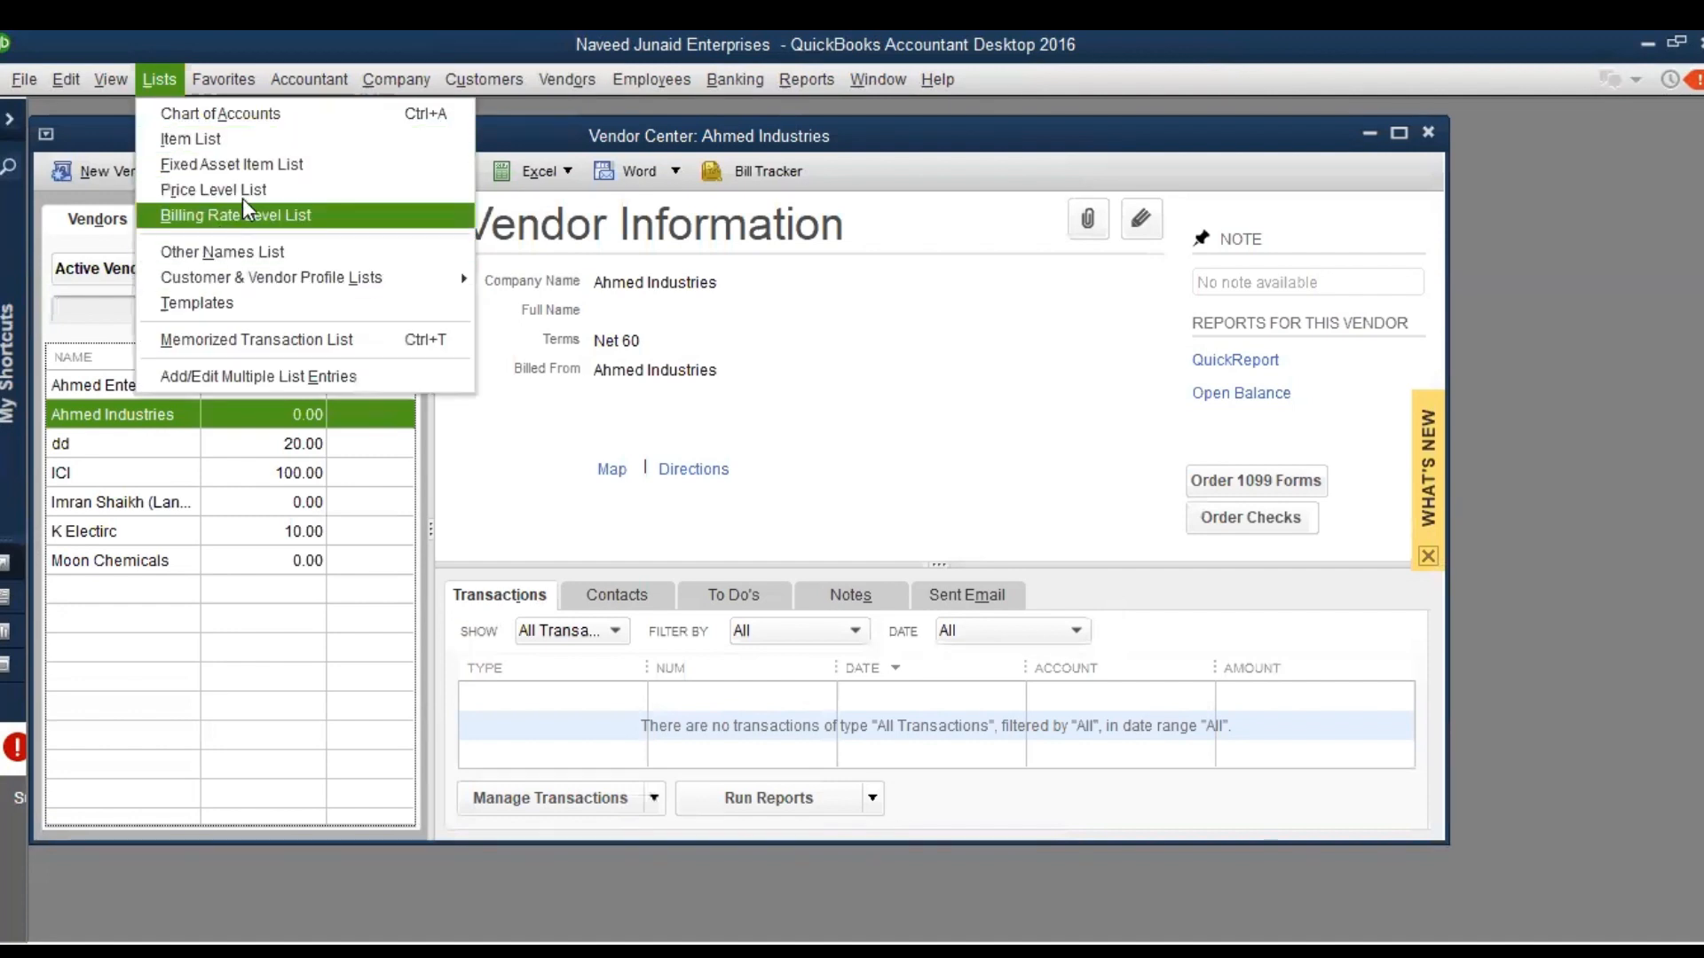
left_click(222, 142)
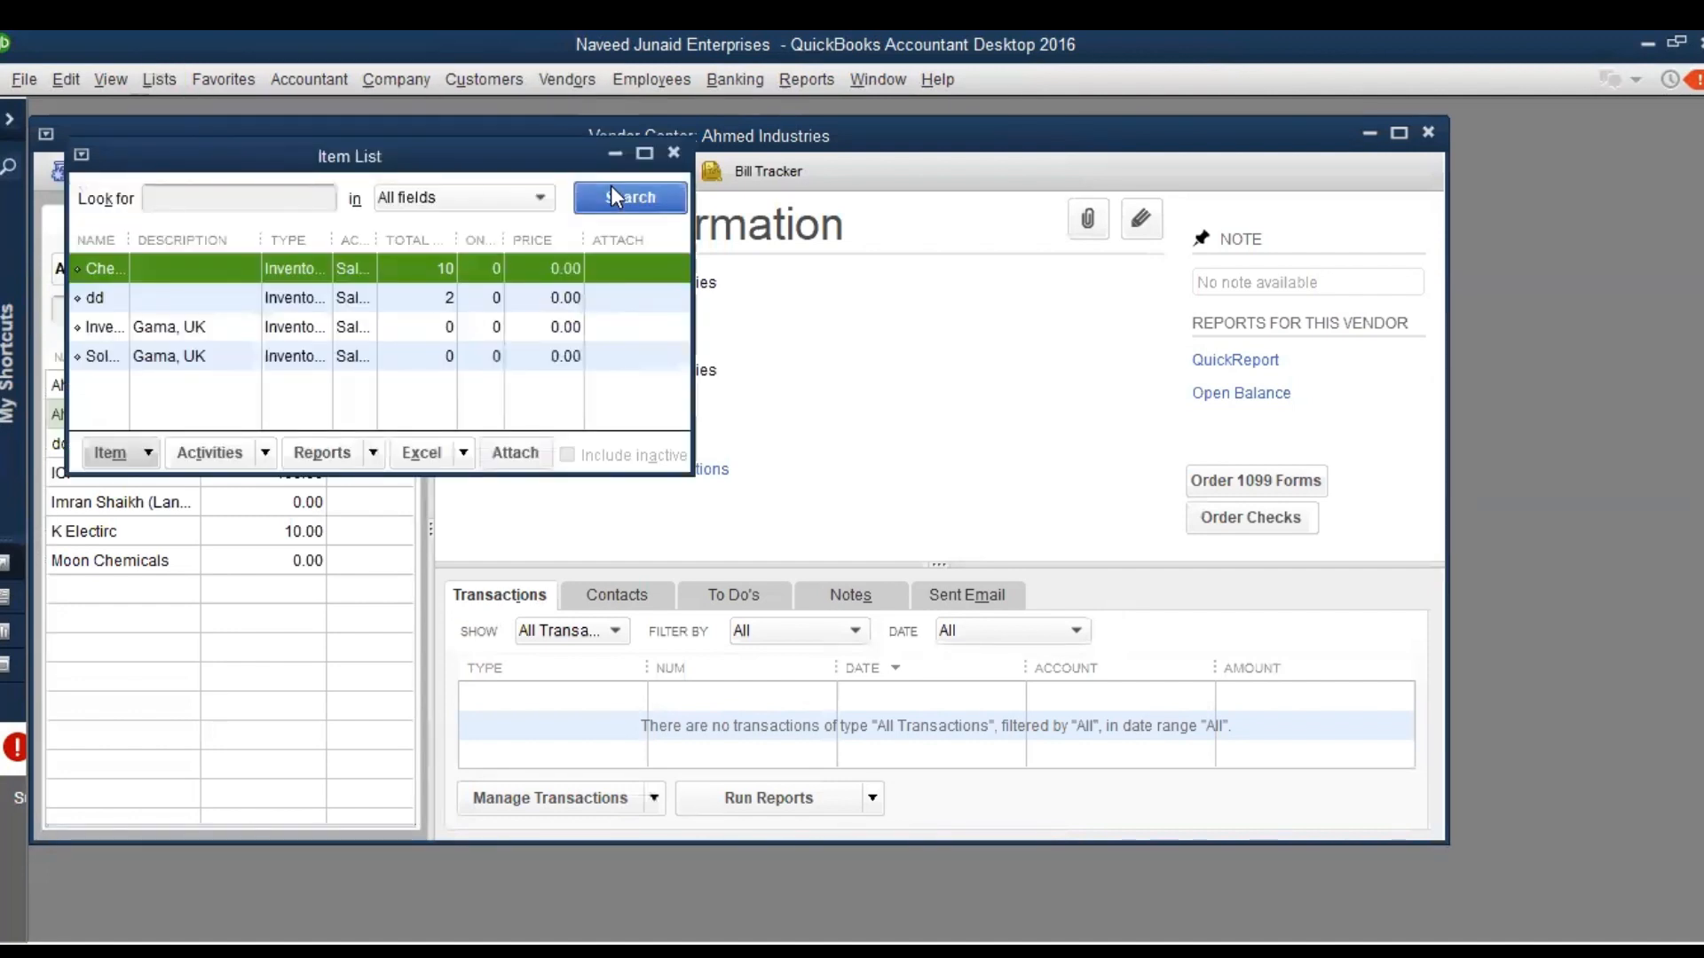
left_click(644, 153)
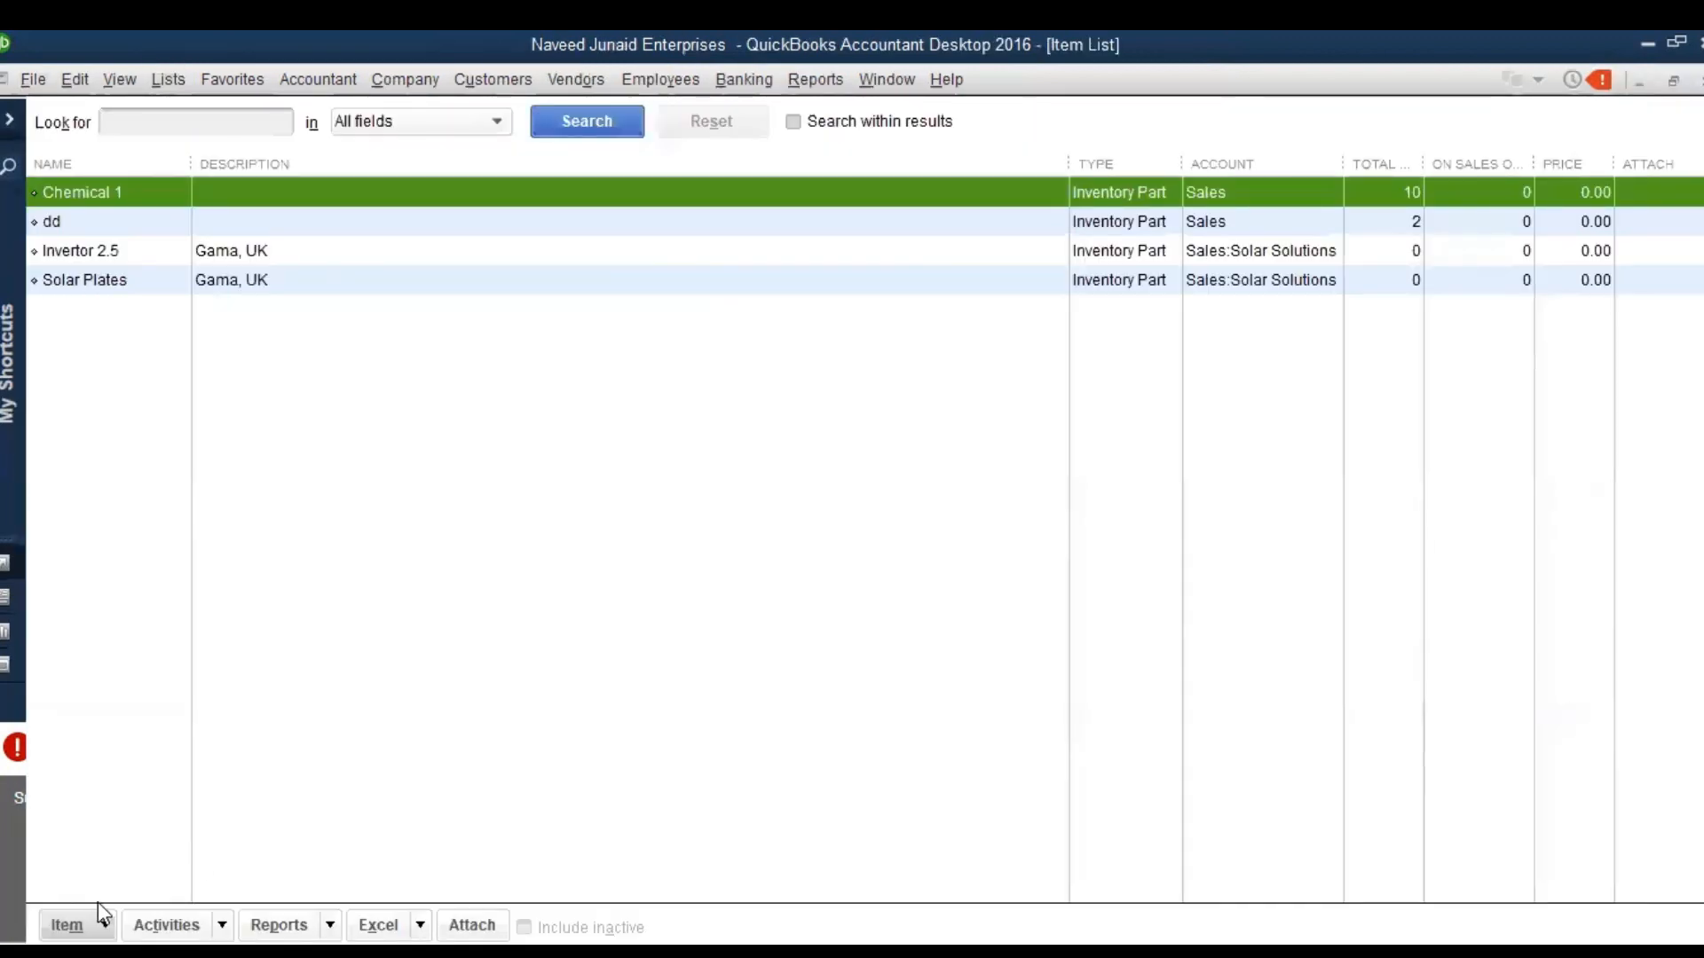
left_click(100, 923)
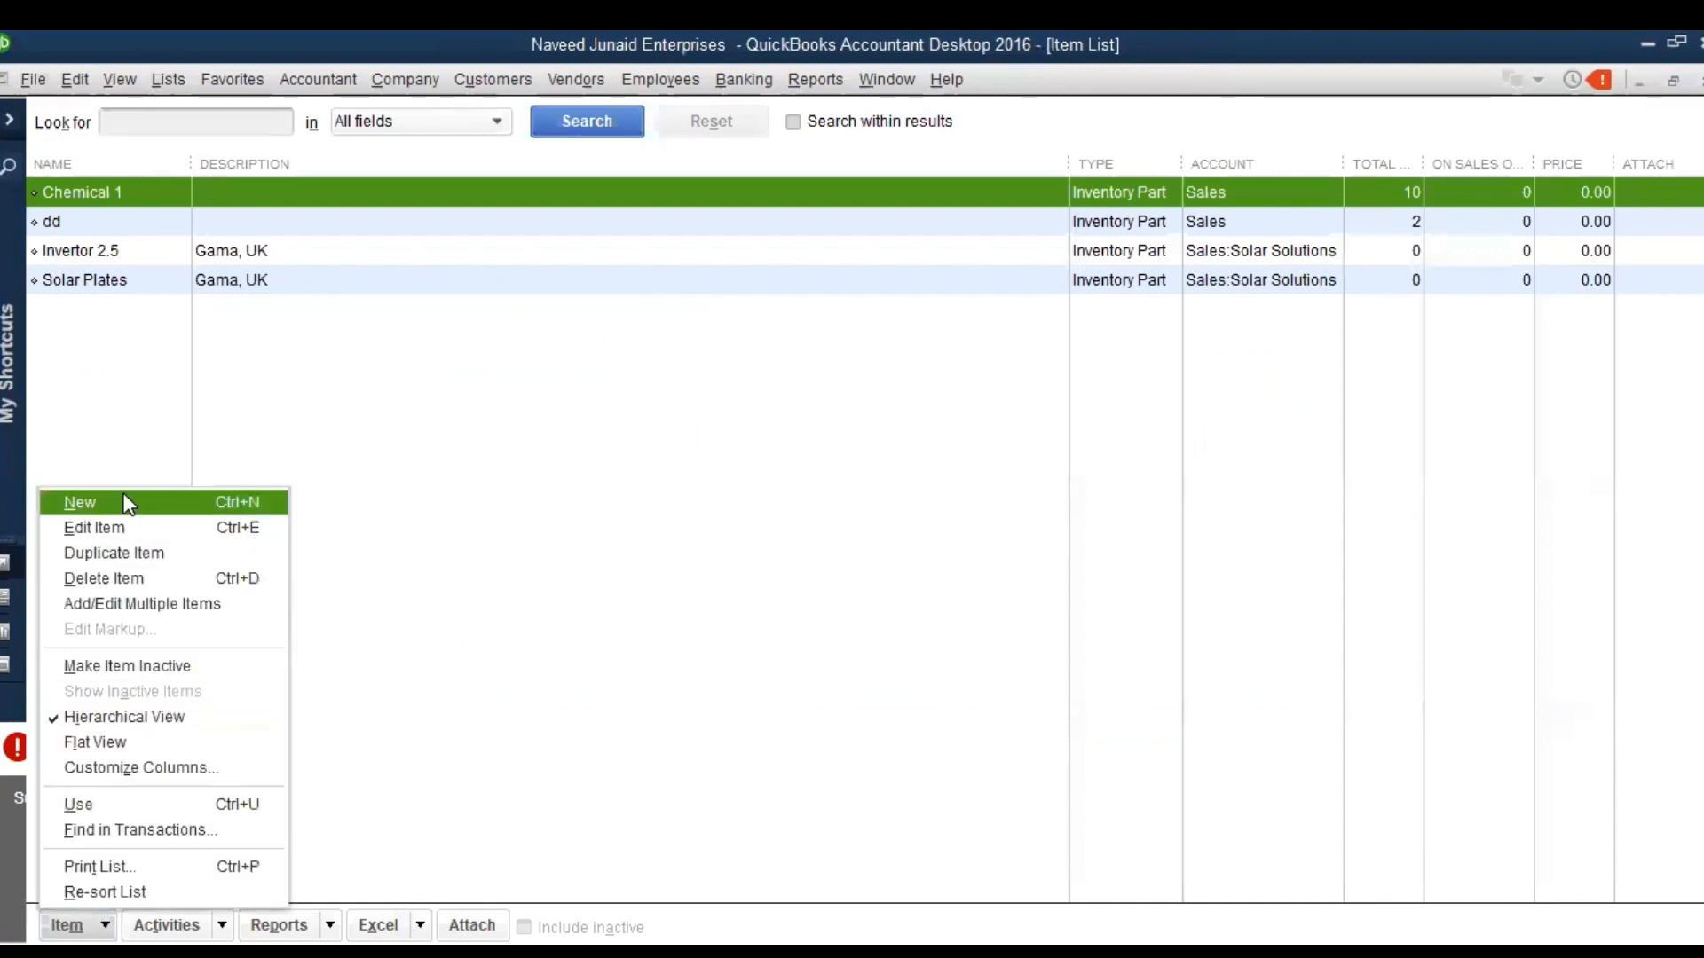
left_click(125, 503)
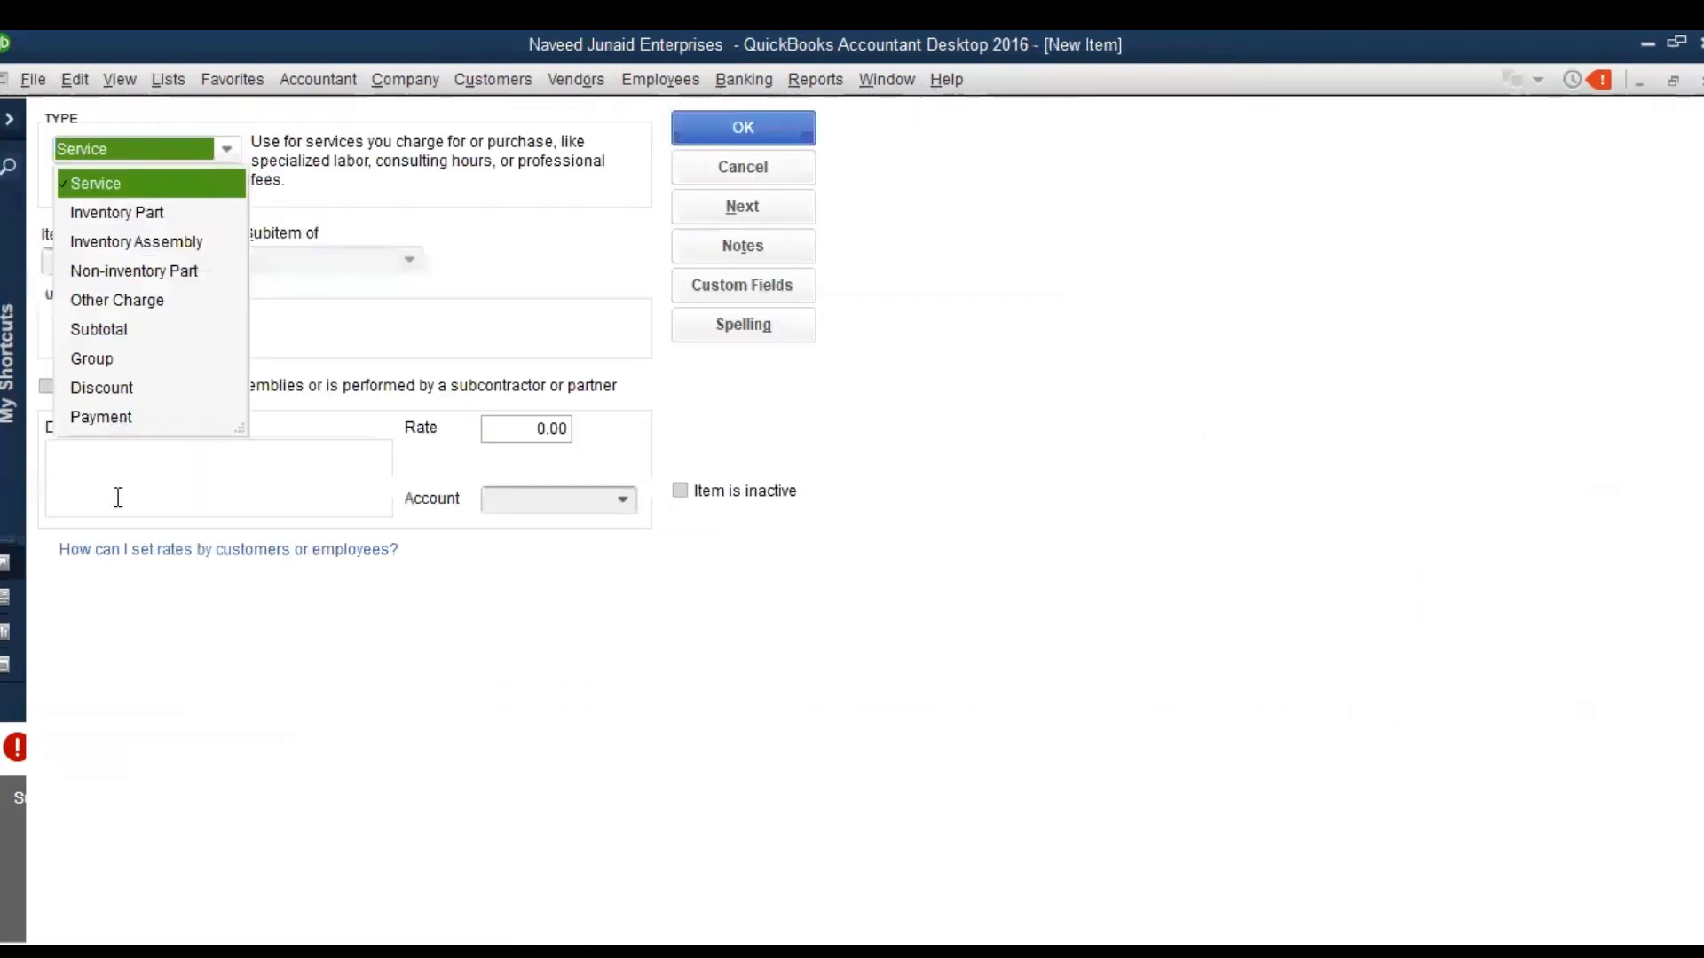
Make the new item an Inventory Part and name it "Chemical Alfa"
left_click(139, 221)
left_click(110, 254)
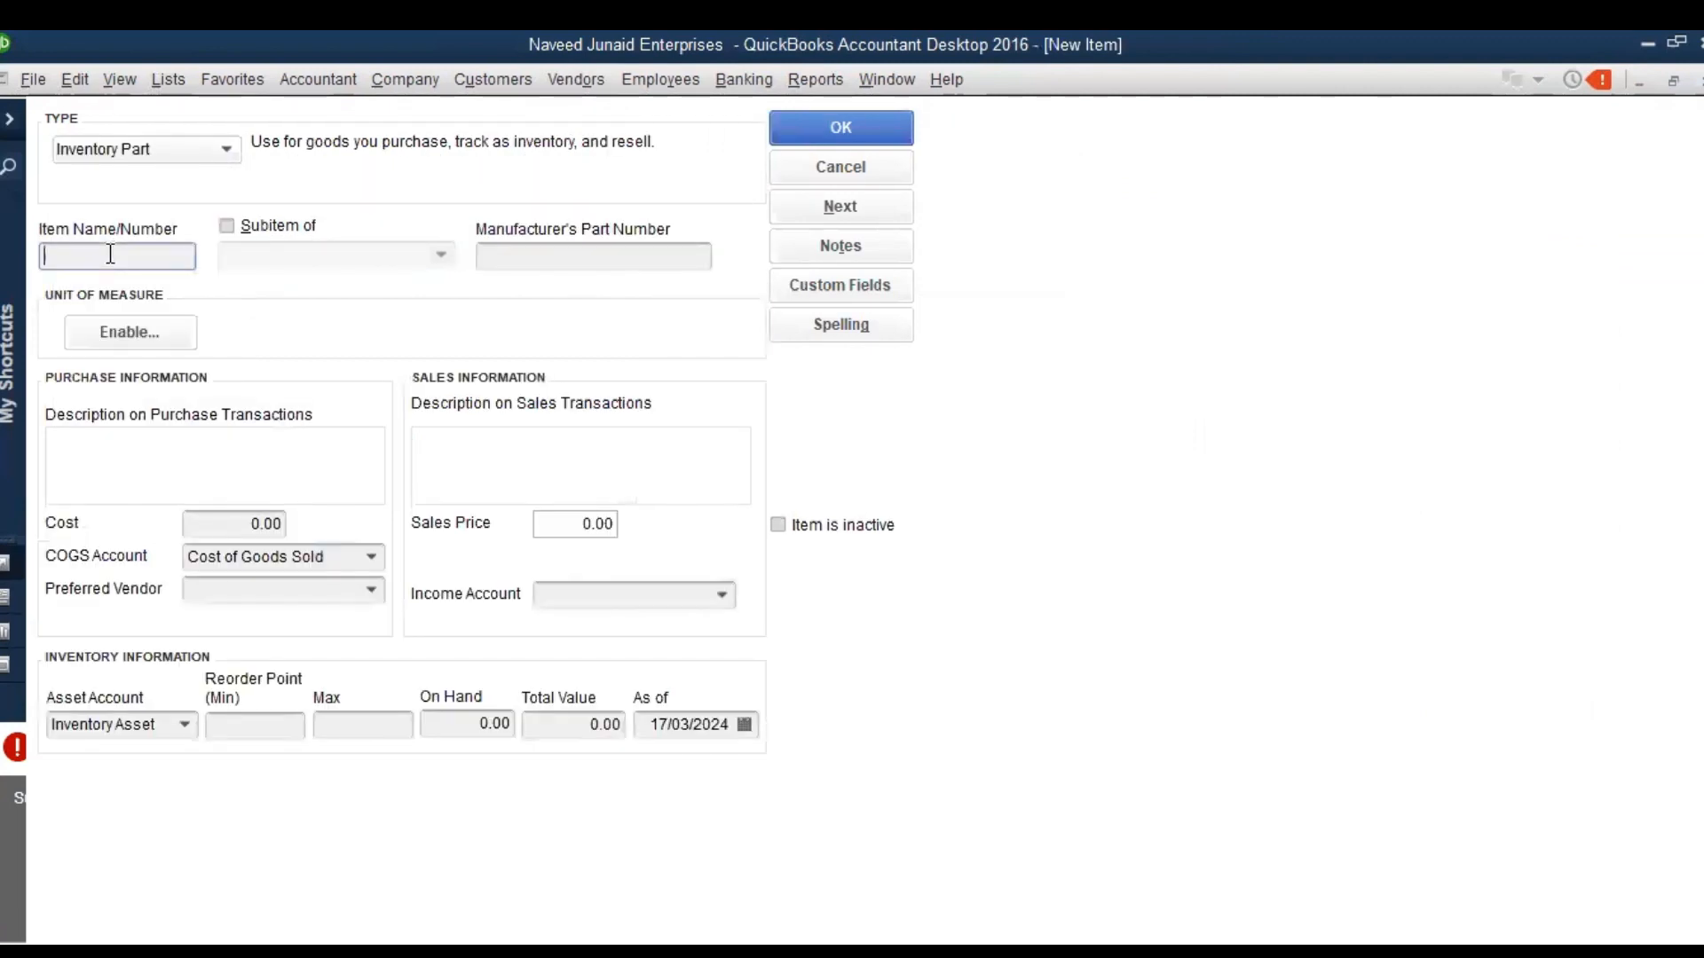
type("Chemical Alfa")
key("Tab")
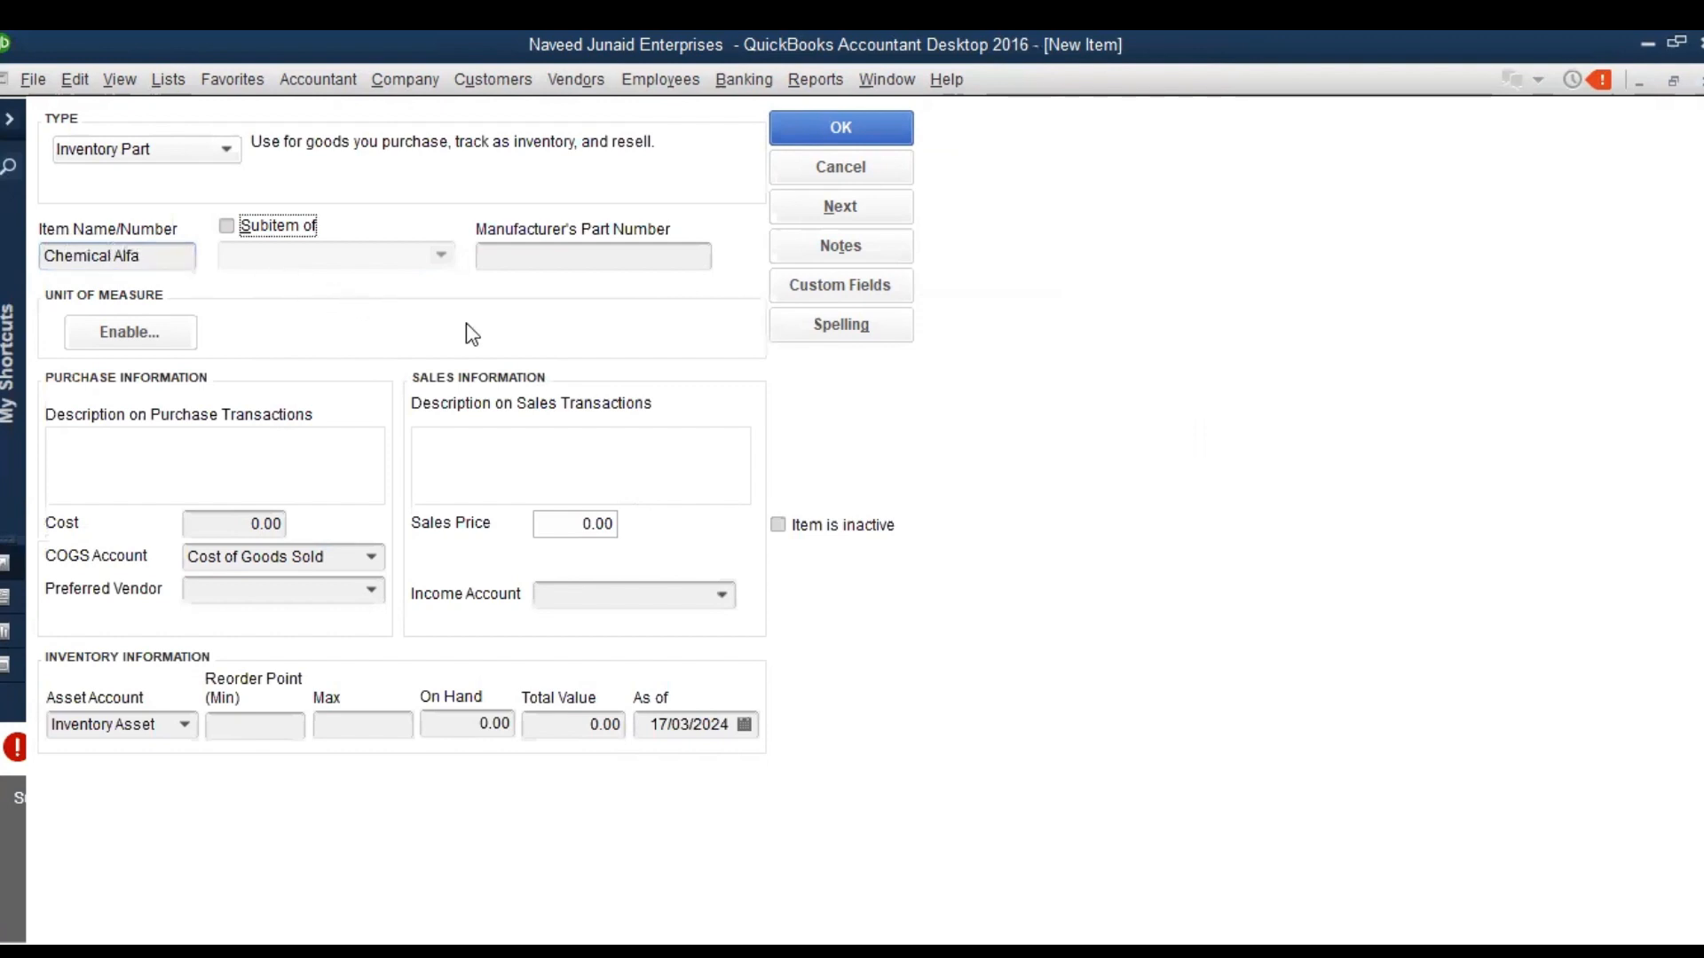
Review the new item's cost setting and the accounts available as its asset account
left_click(207, 521)
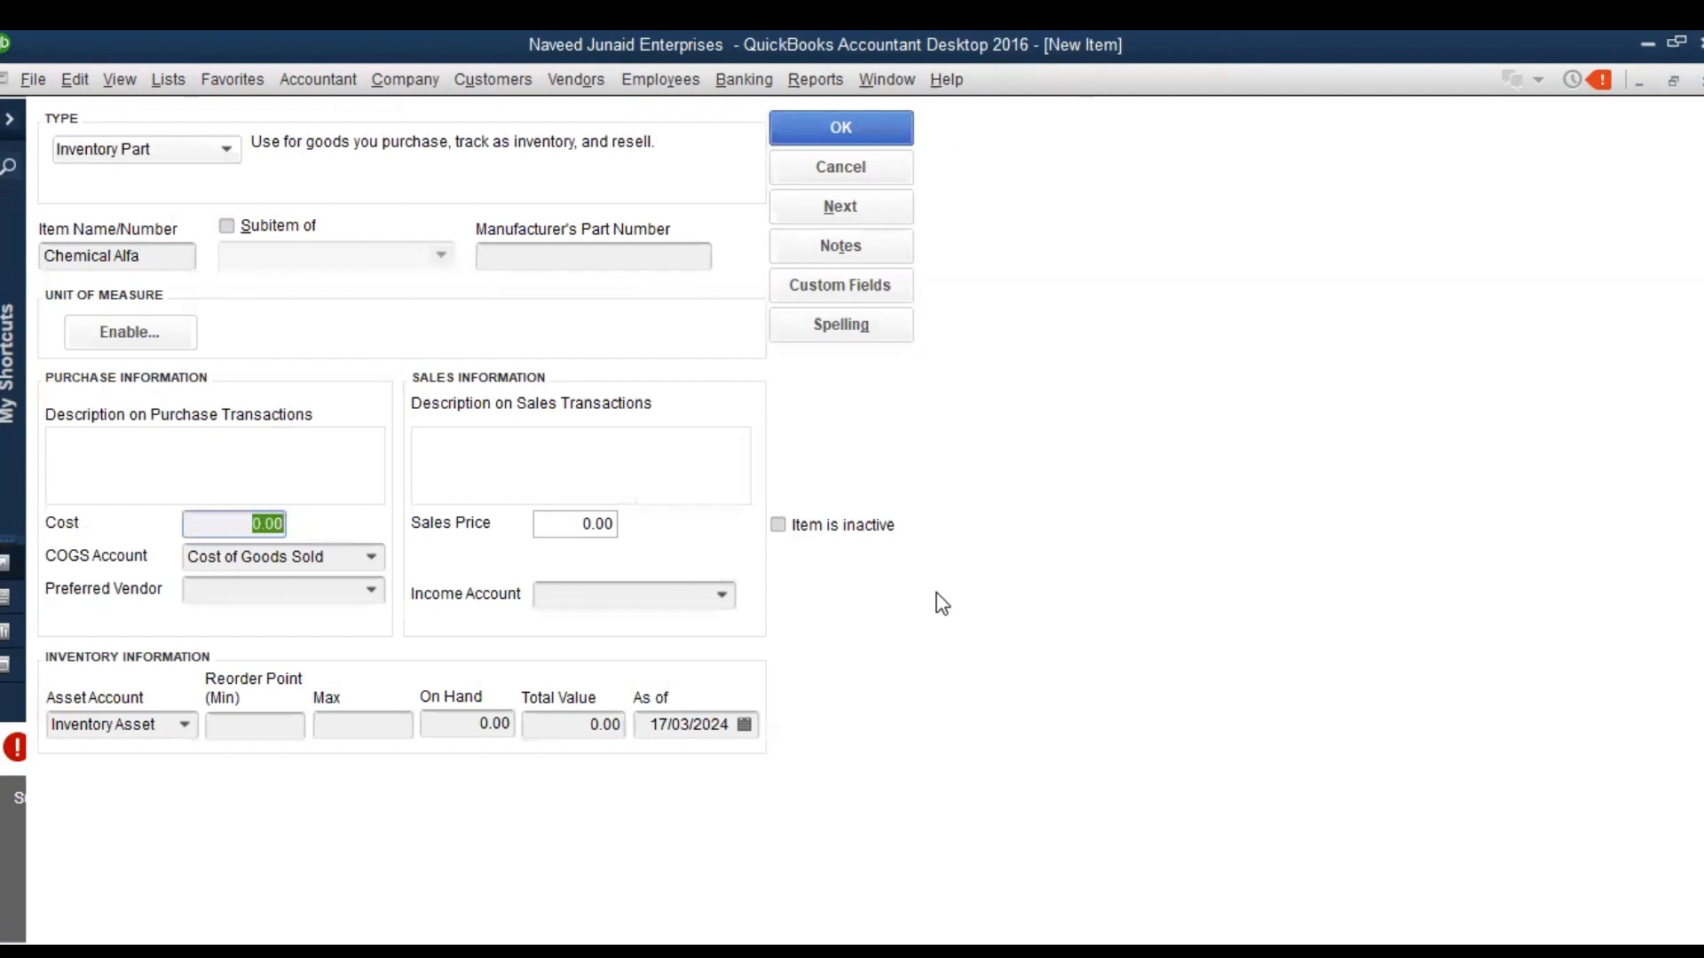
left_click(753, 558)
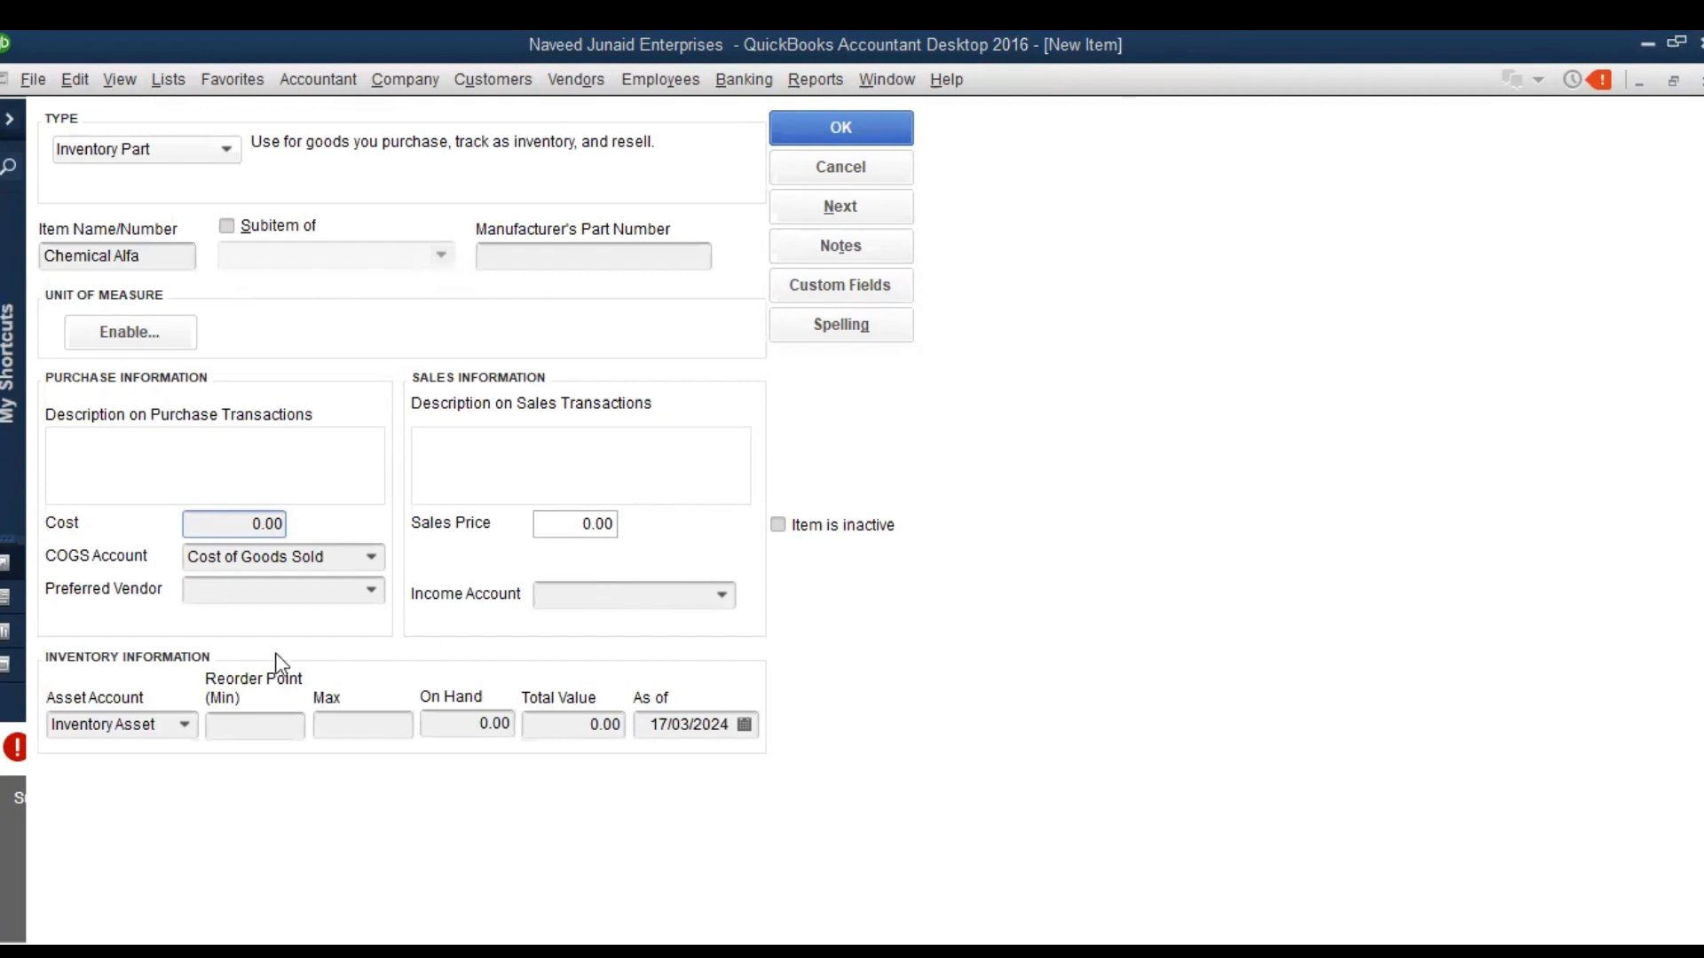
left_click(186, 738)
left_click(186, 736)
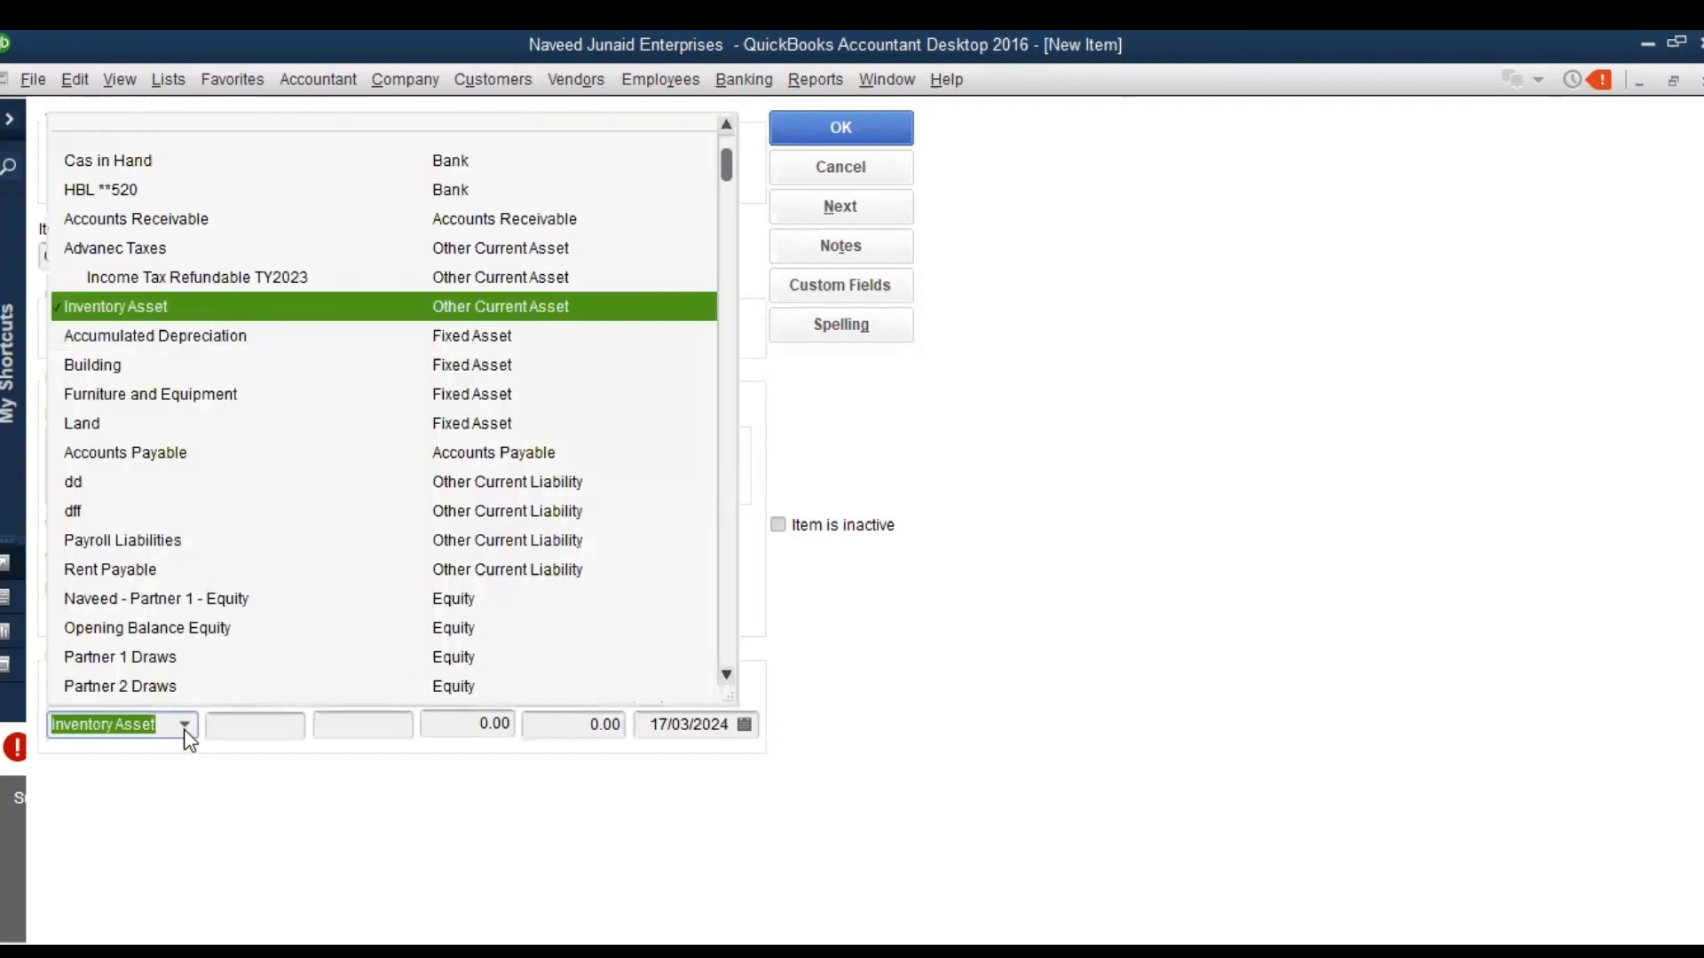
left_click(186, 737)
left_click(186, 736)
Try to save the Chemical Alfa item without an income account
left_click(843, 119)
left_click(843, 121)
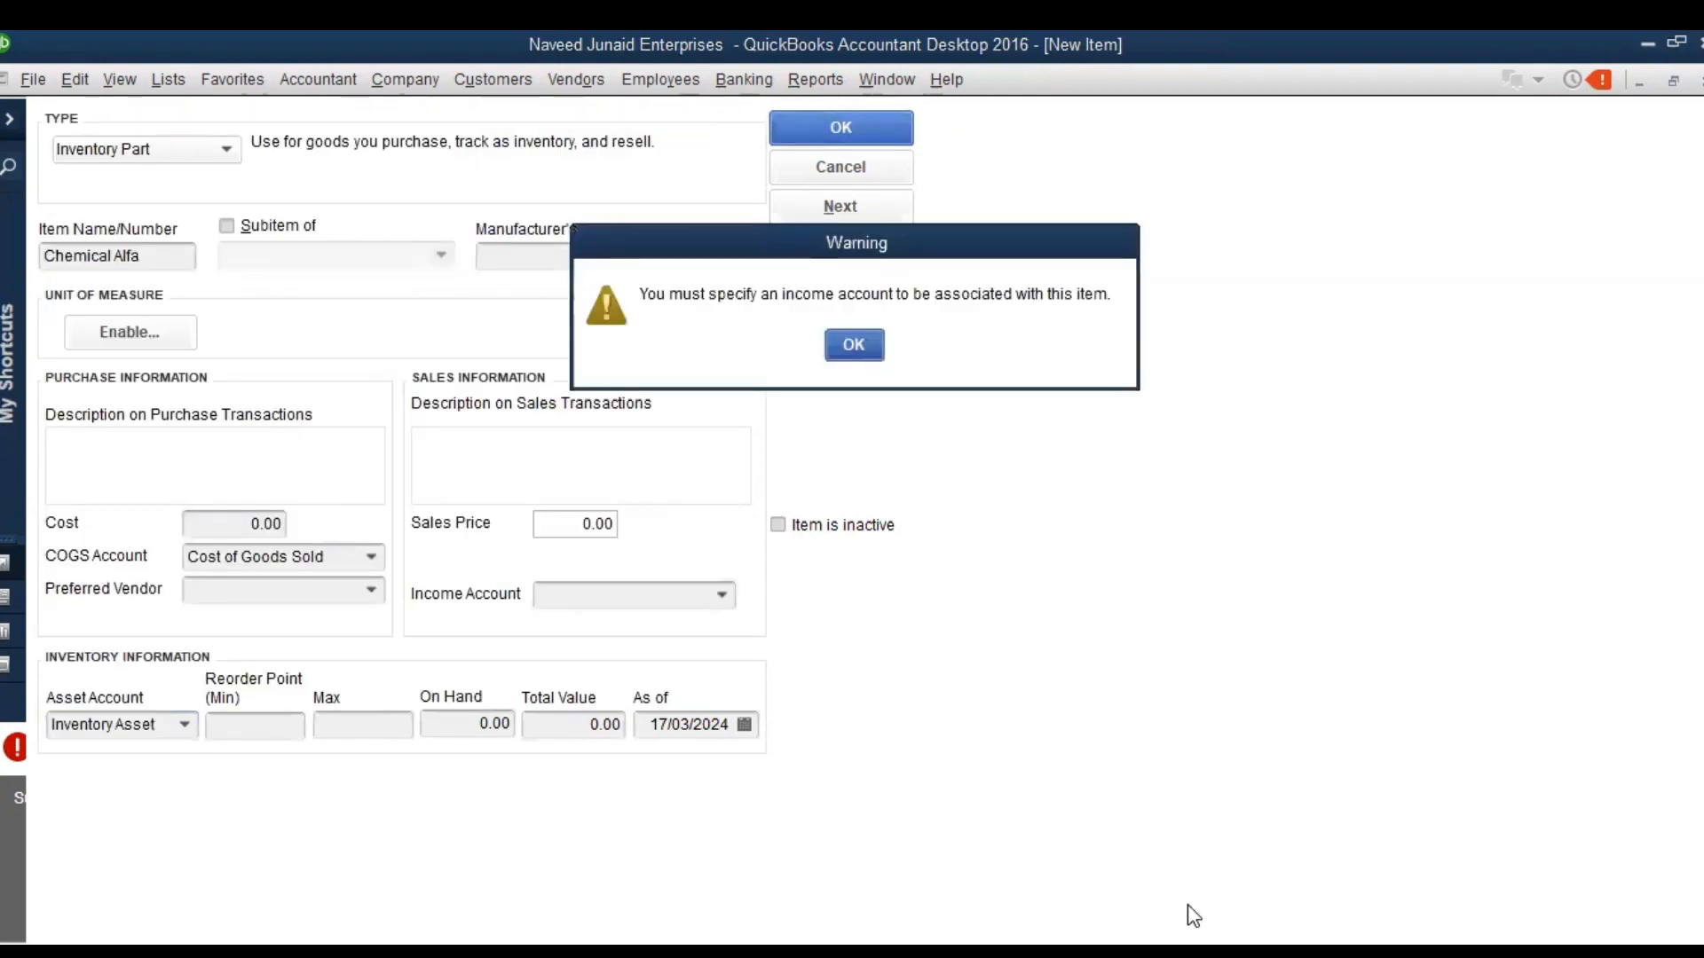
key("Return")
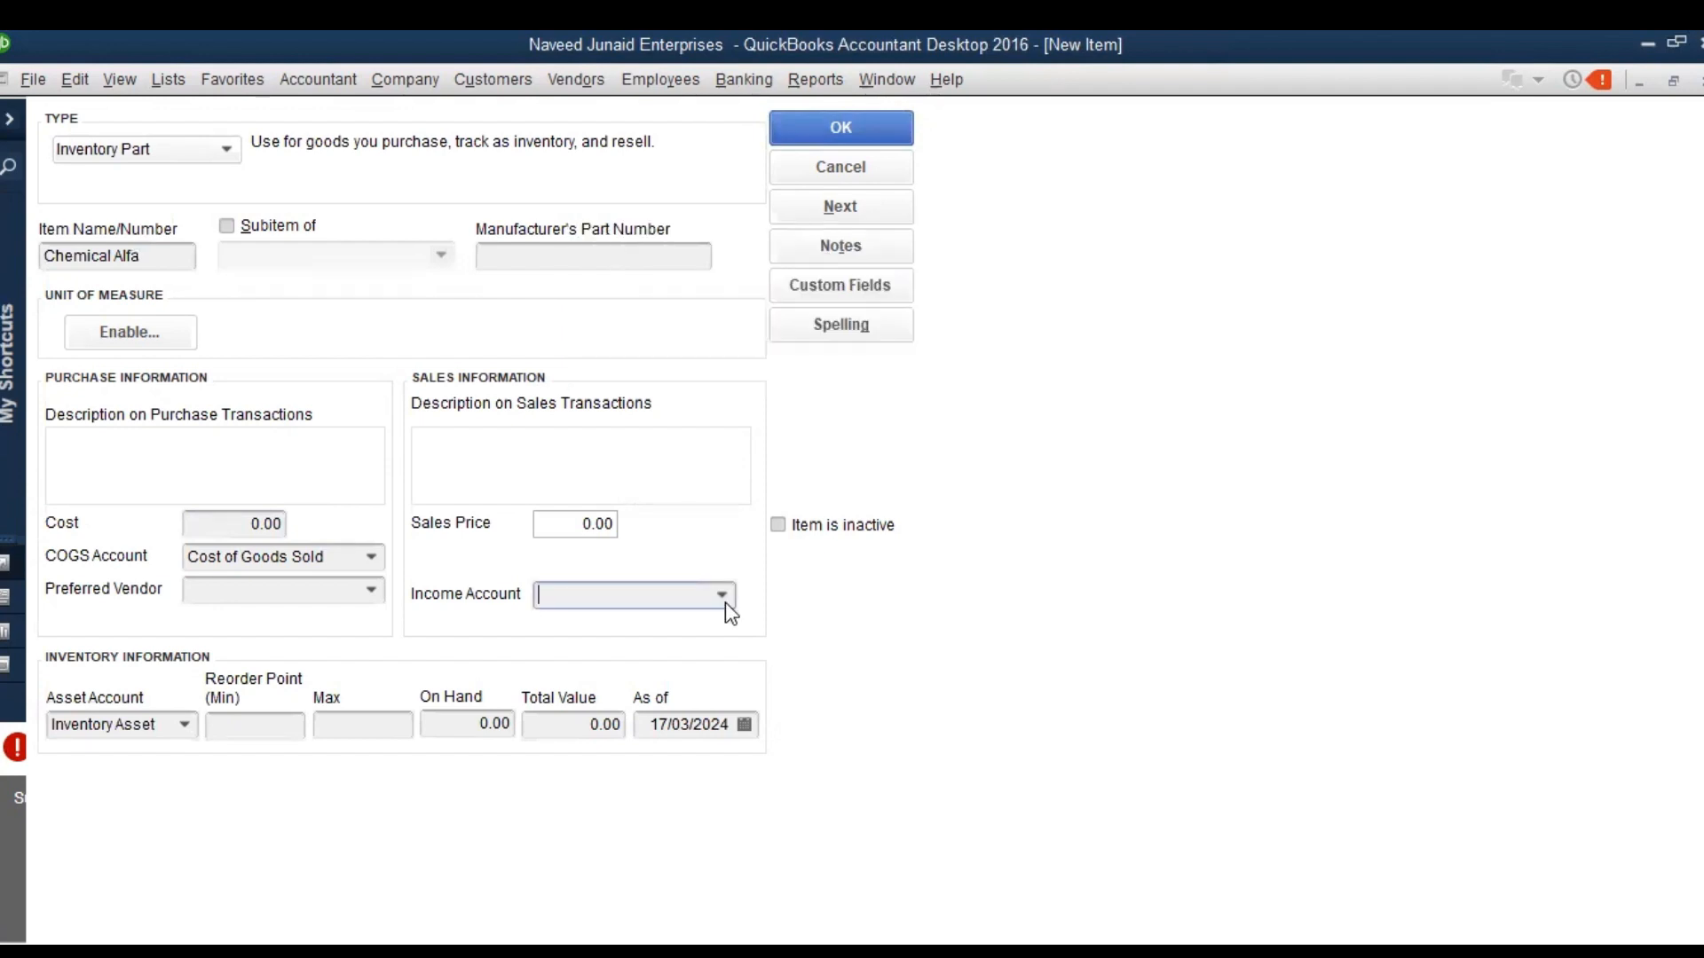
Look through the available income accounts and enter "Raw Material Sales" as the item's income account
left_click(725, 603)
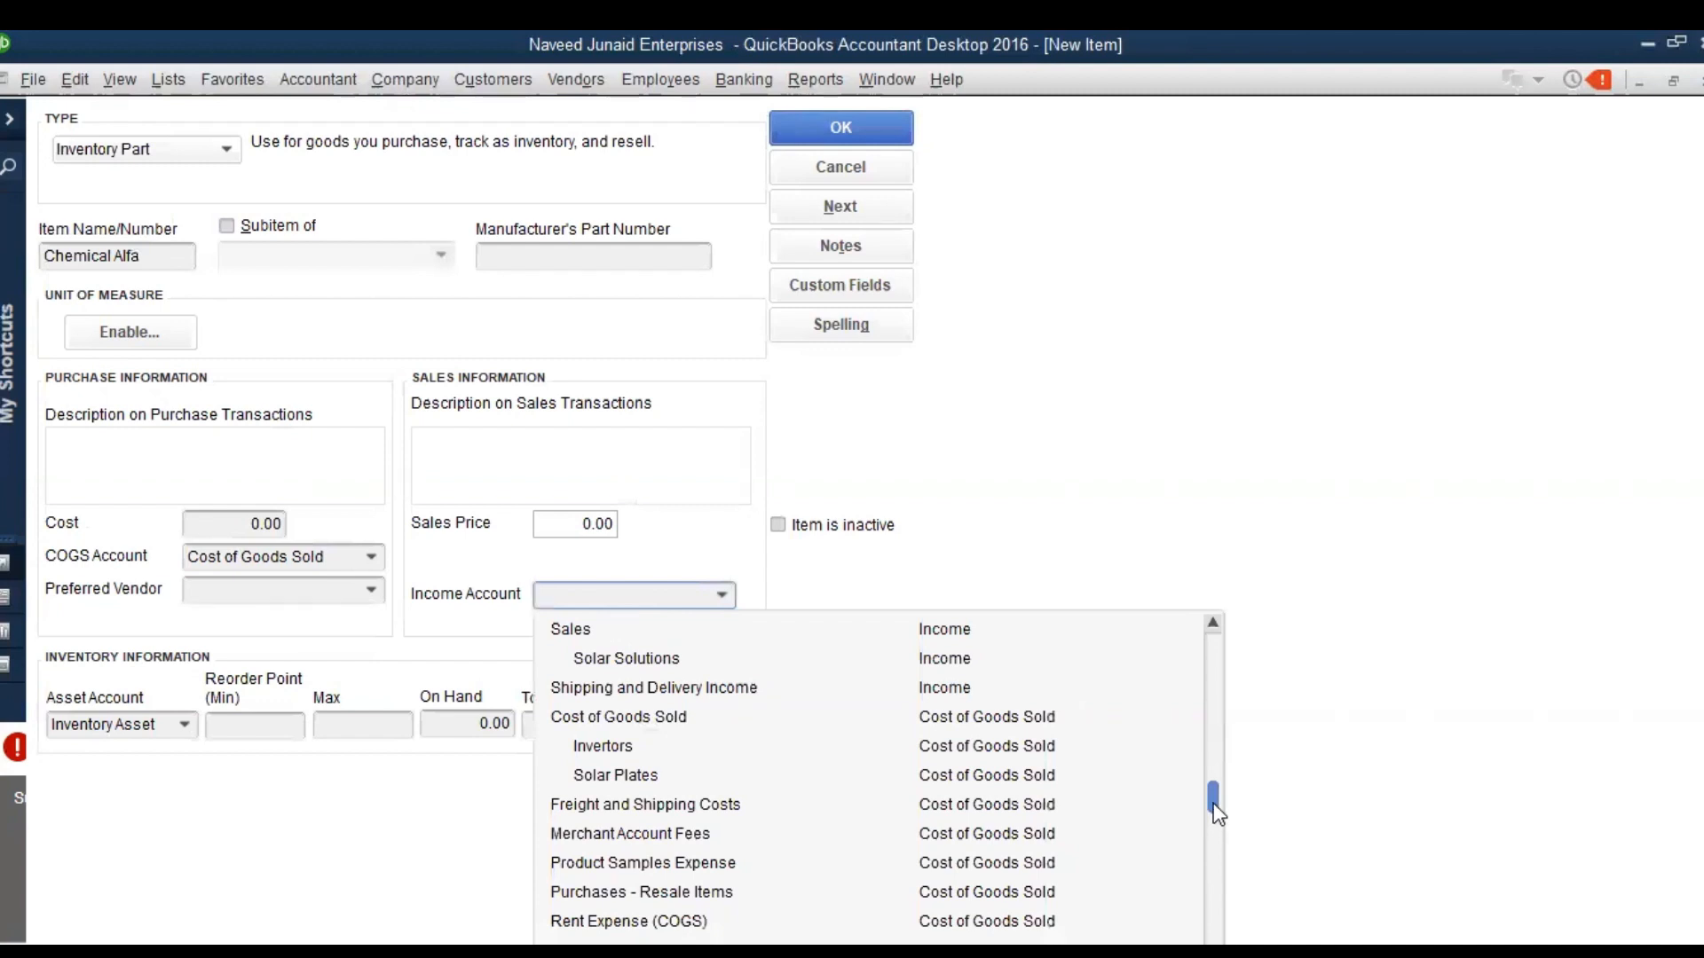
left_click_drag(1214, 806, 1216, 778)
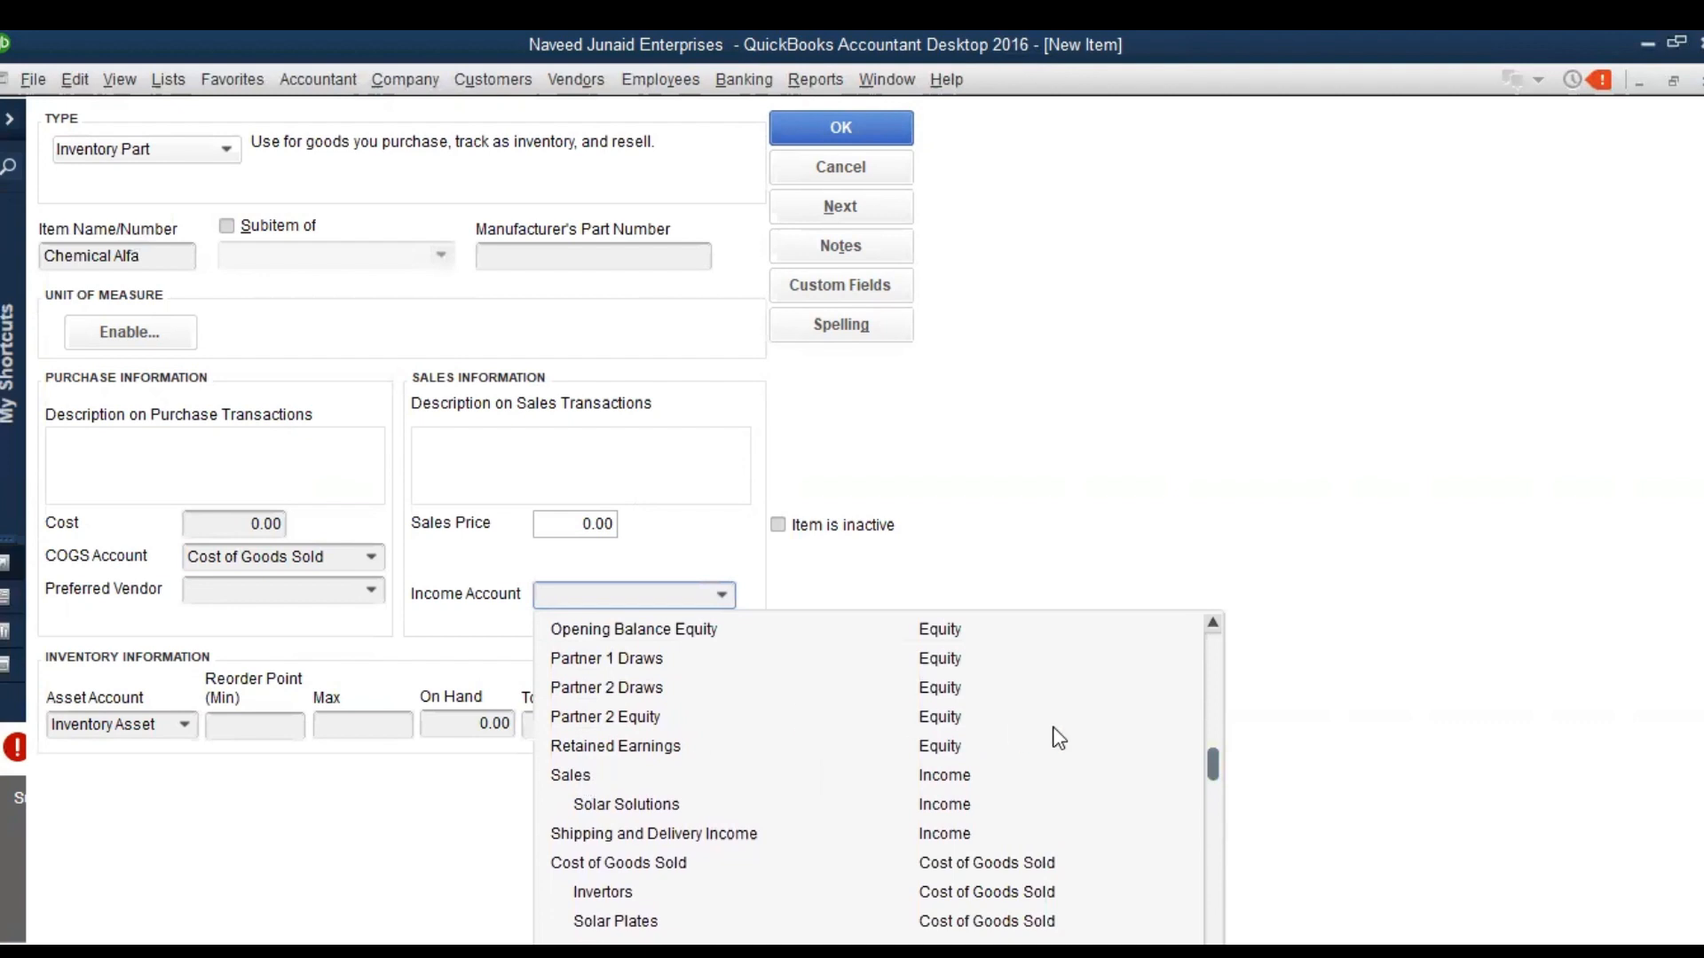
left_click(666, 599)
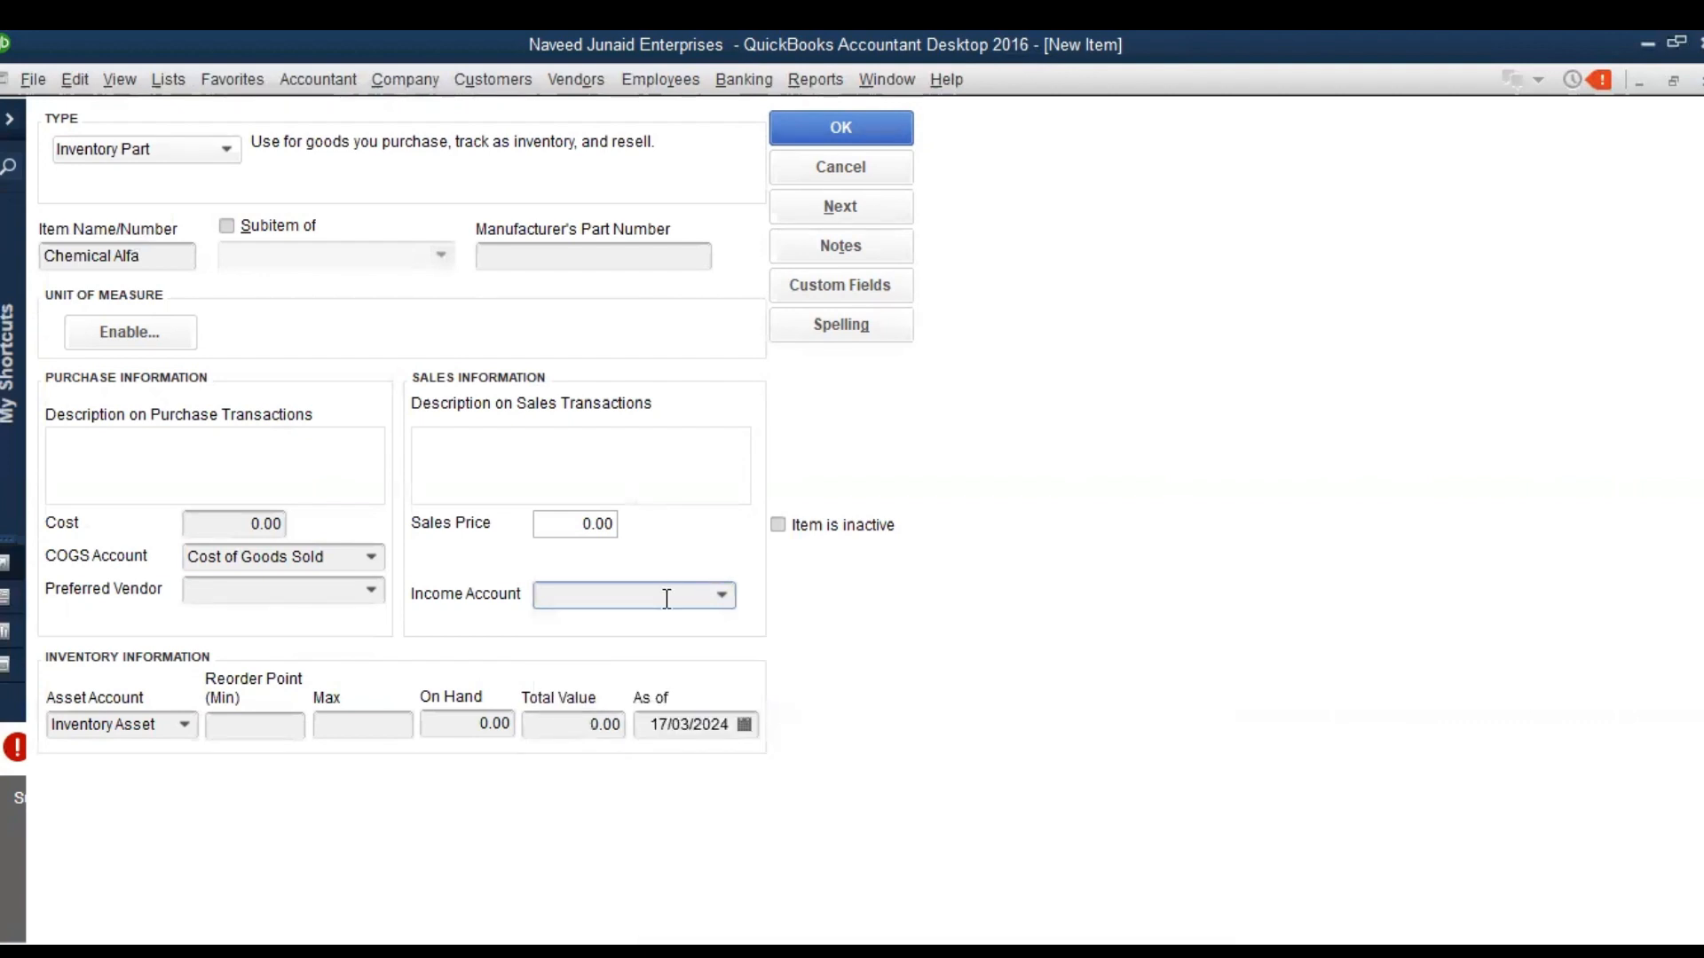
type("Raw Mat")
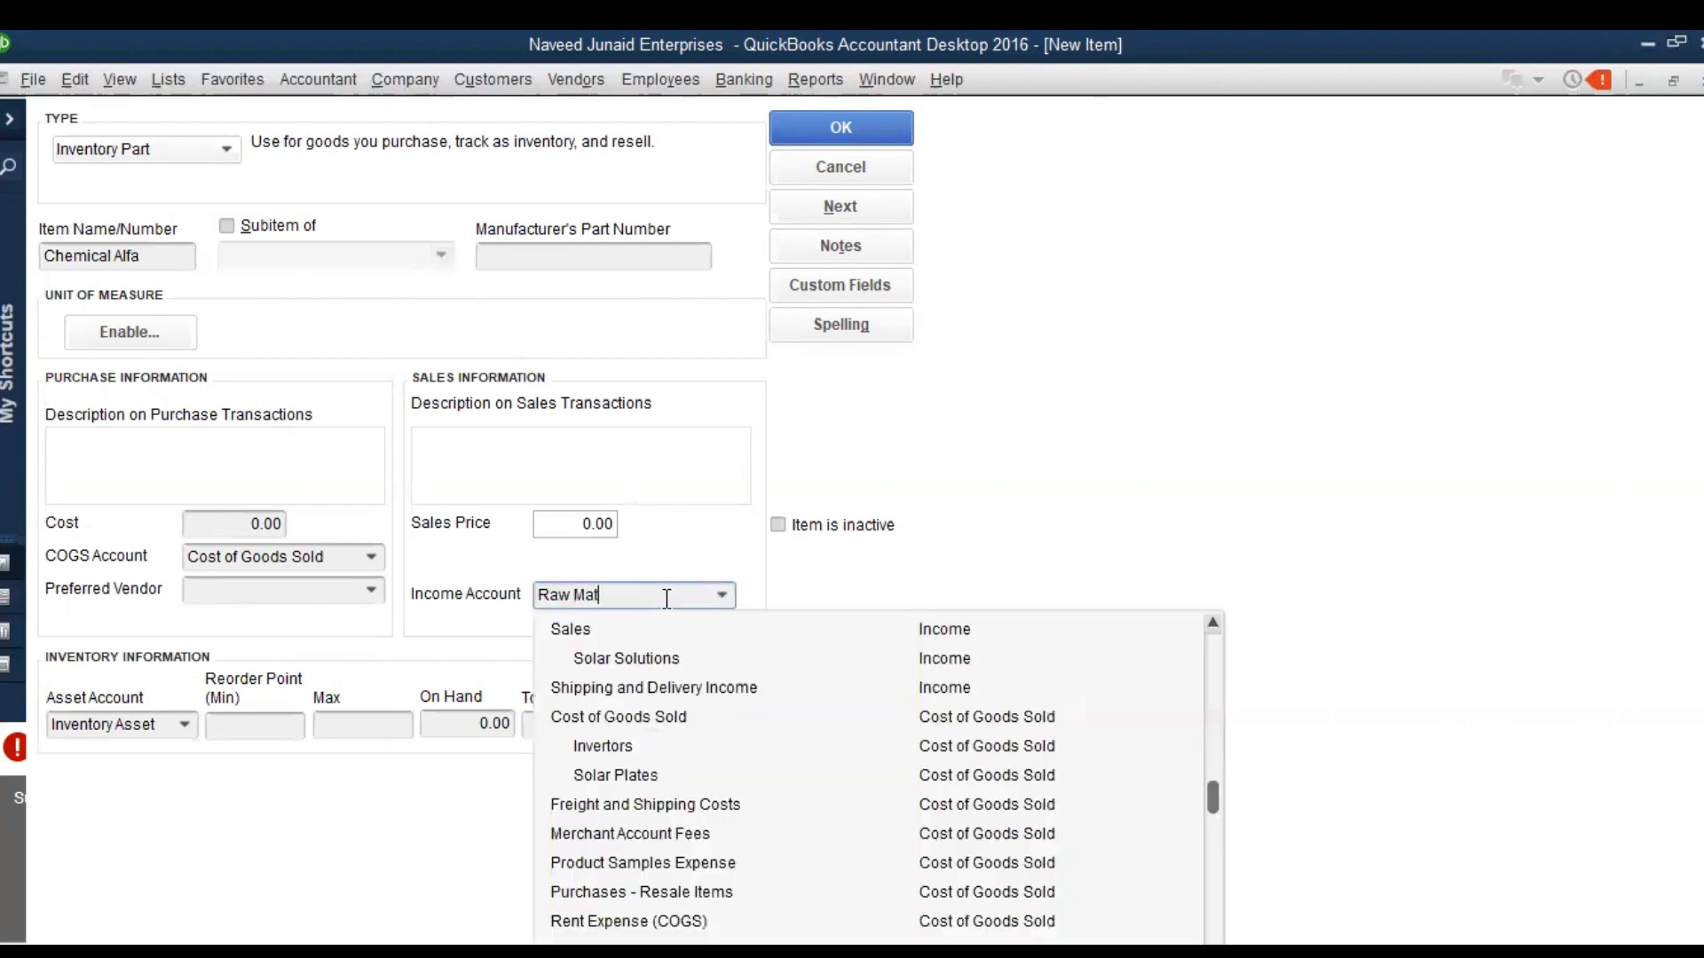
type("erial Slaes")
key("BackSpace")
key("BackSpace")
key("BackSpace")
key("BackSpace")
type("ales")
key("Tab")
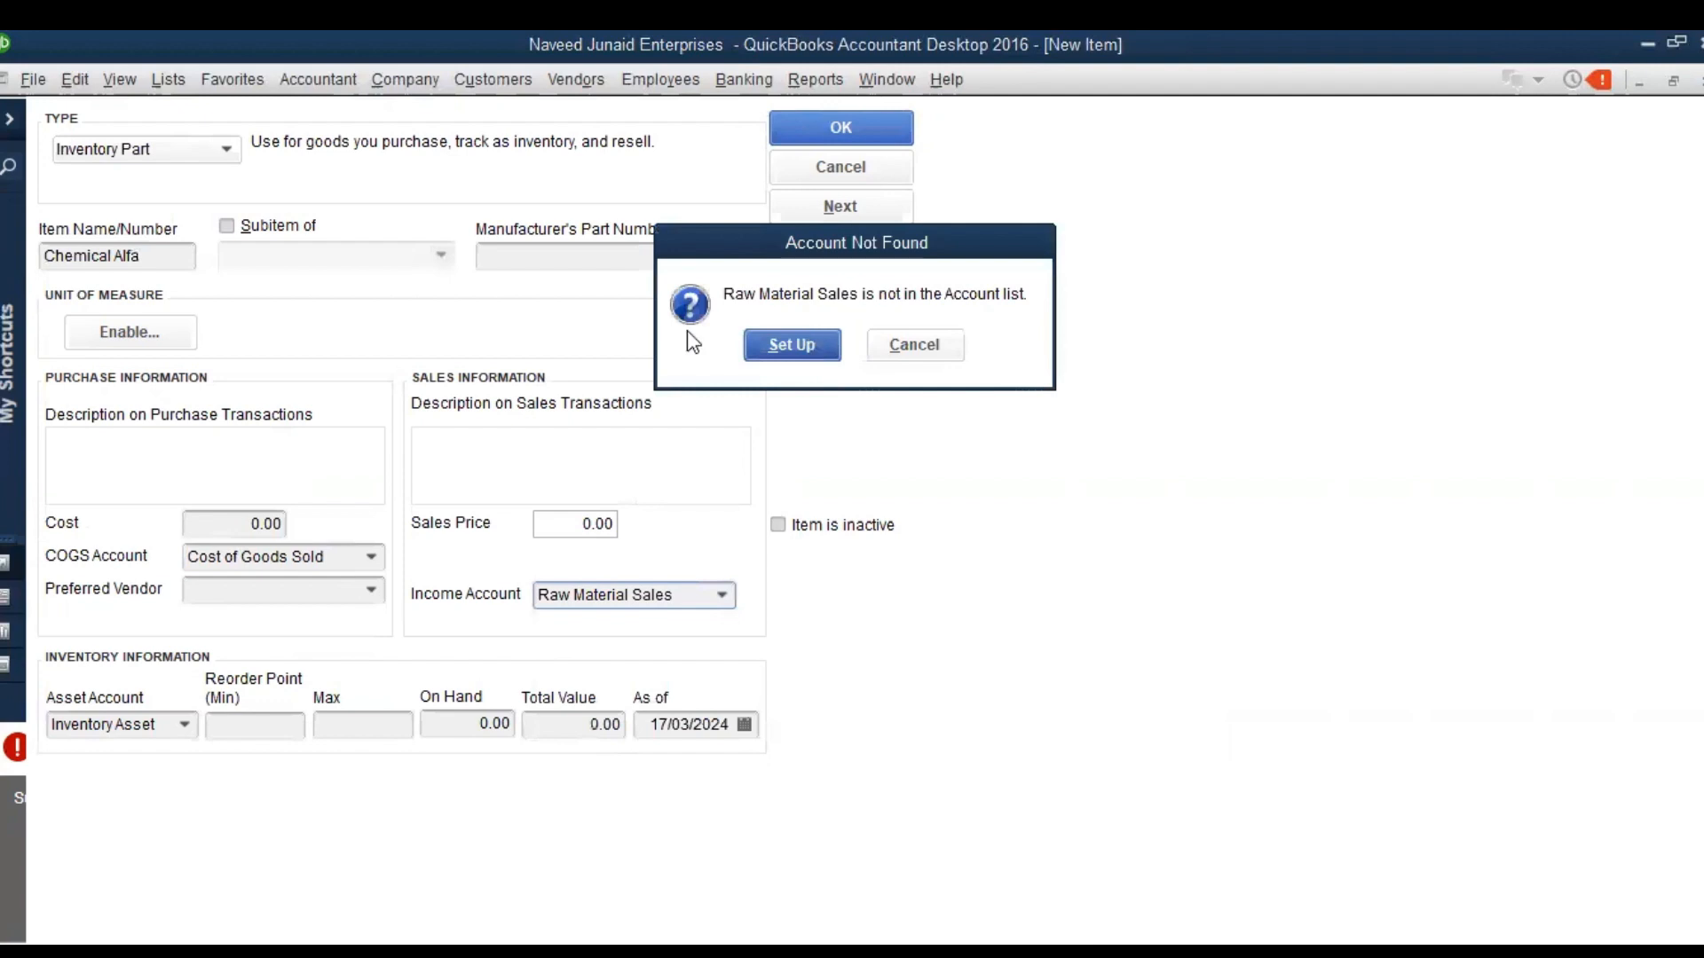
Set up Raw Material Sales as a new account, and save the Chemical Alfa item to return to the Vendor Center
key("Return")
left_click(1084, 798)
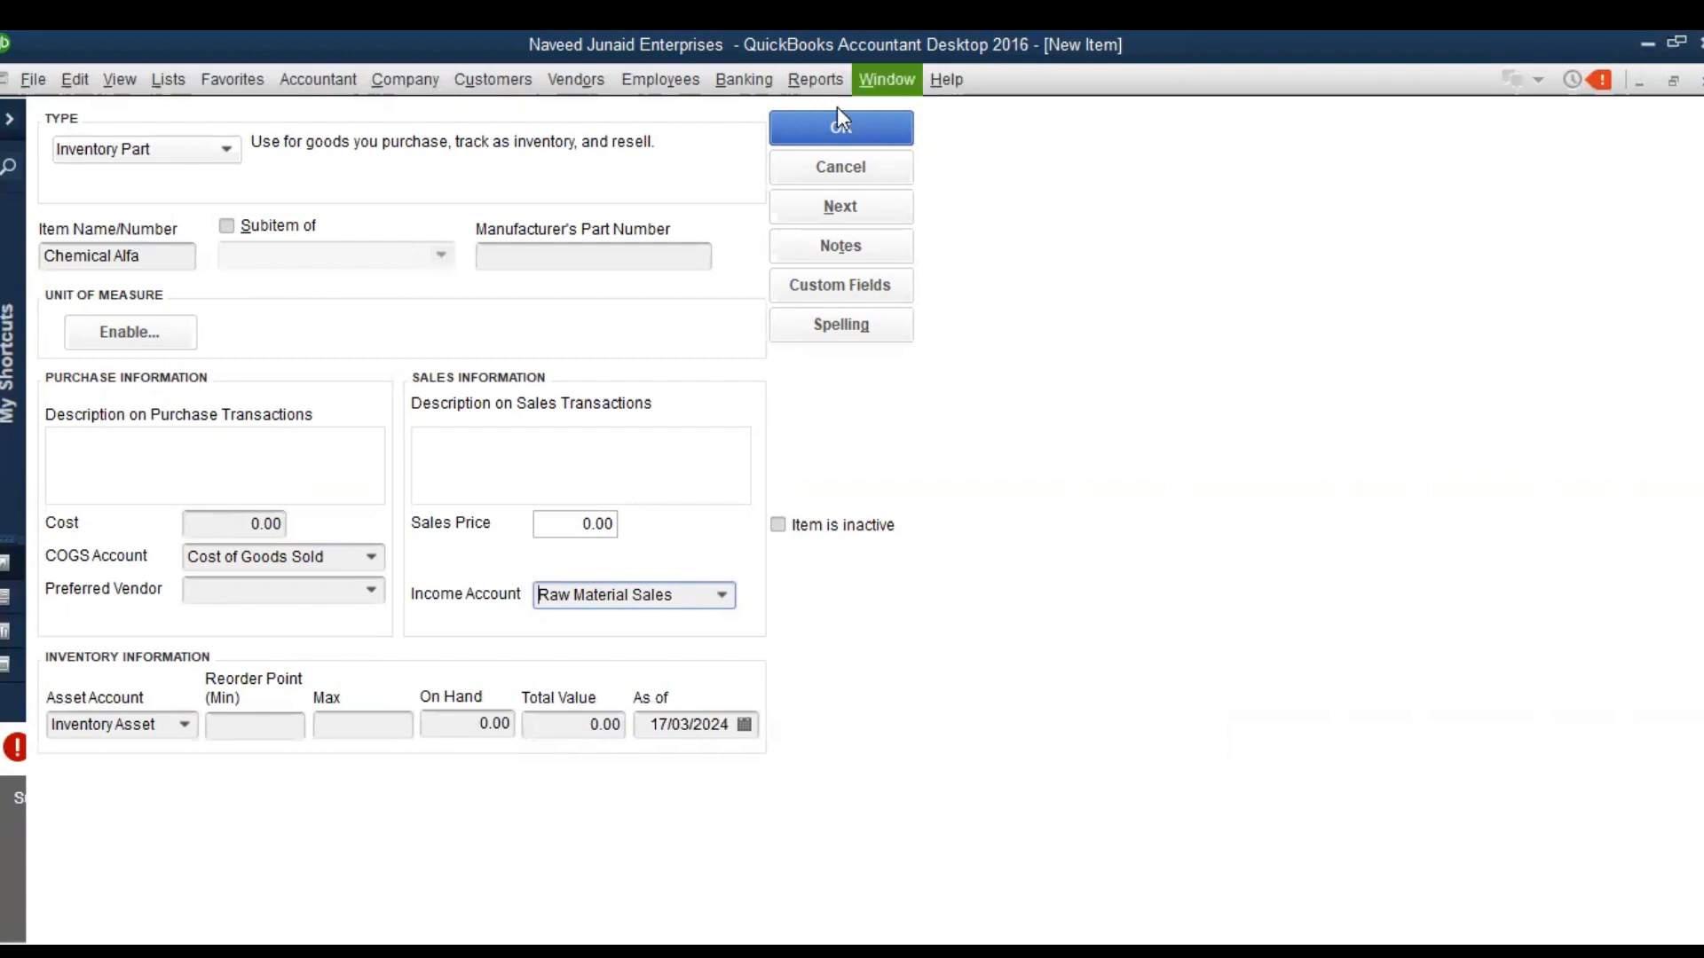
left_click(839, 132)
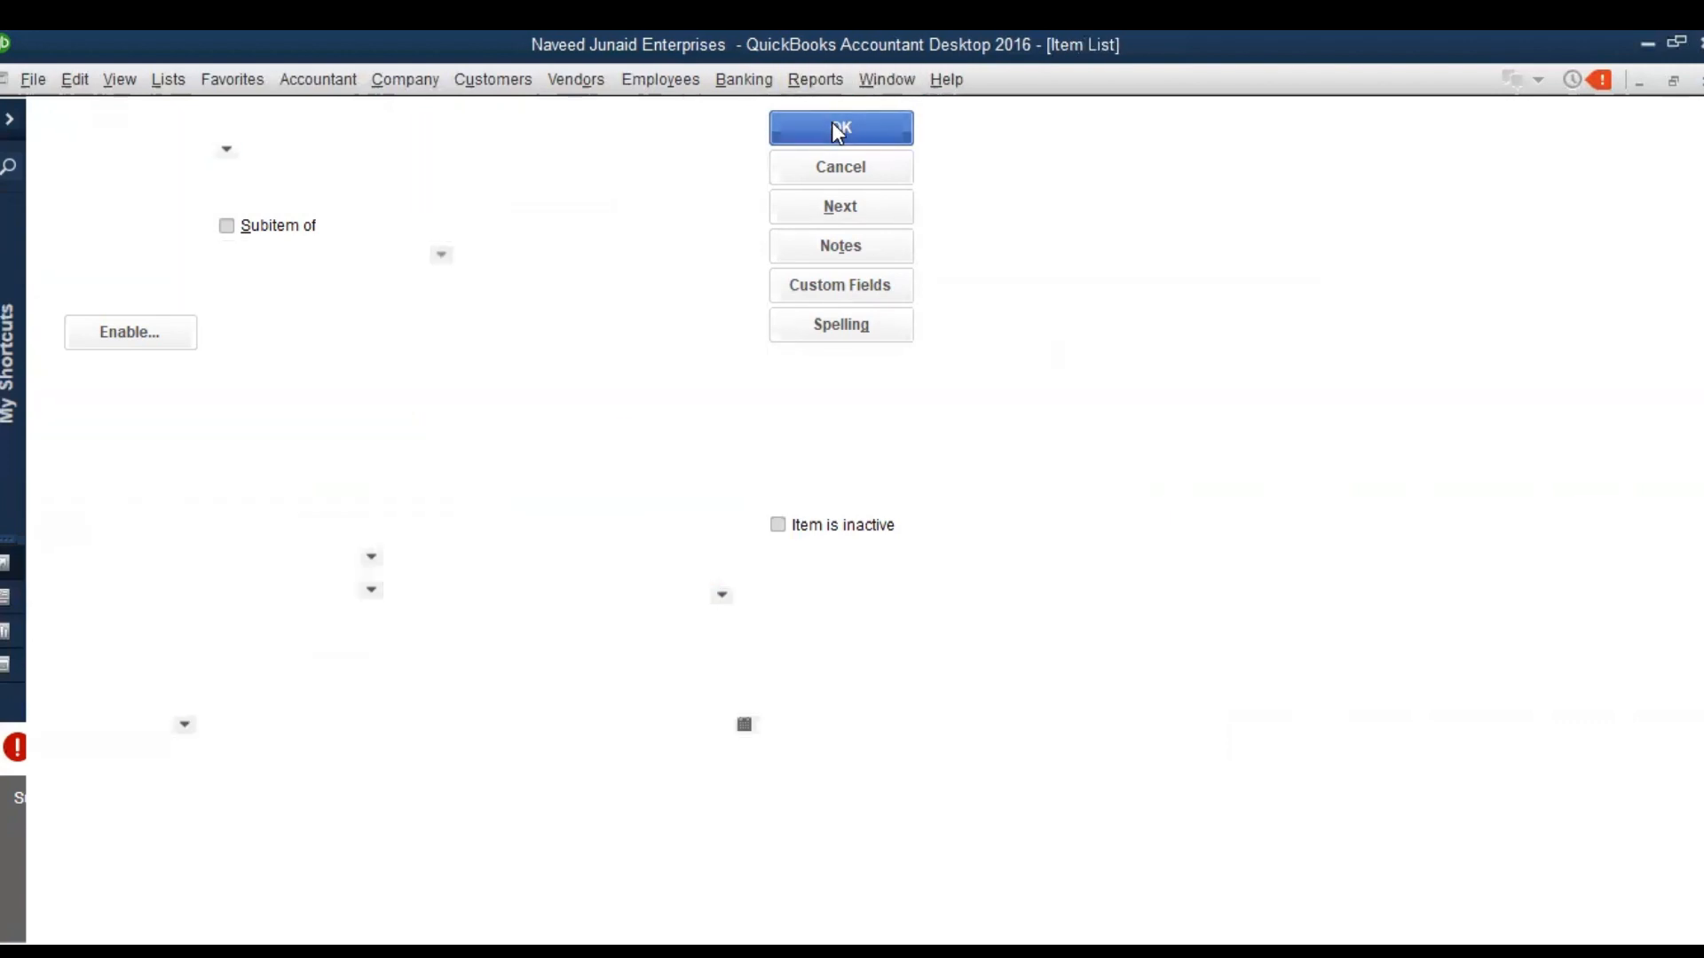
key("Escape")
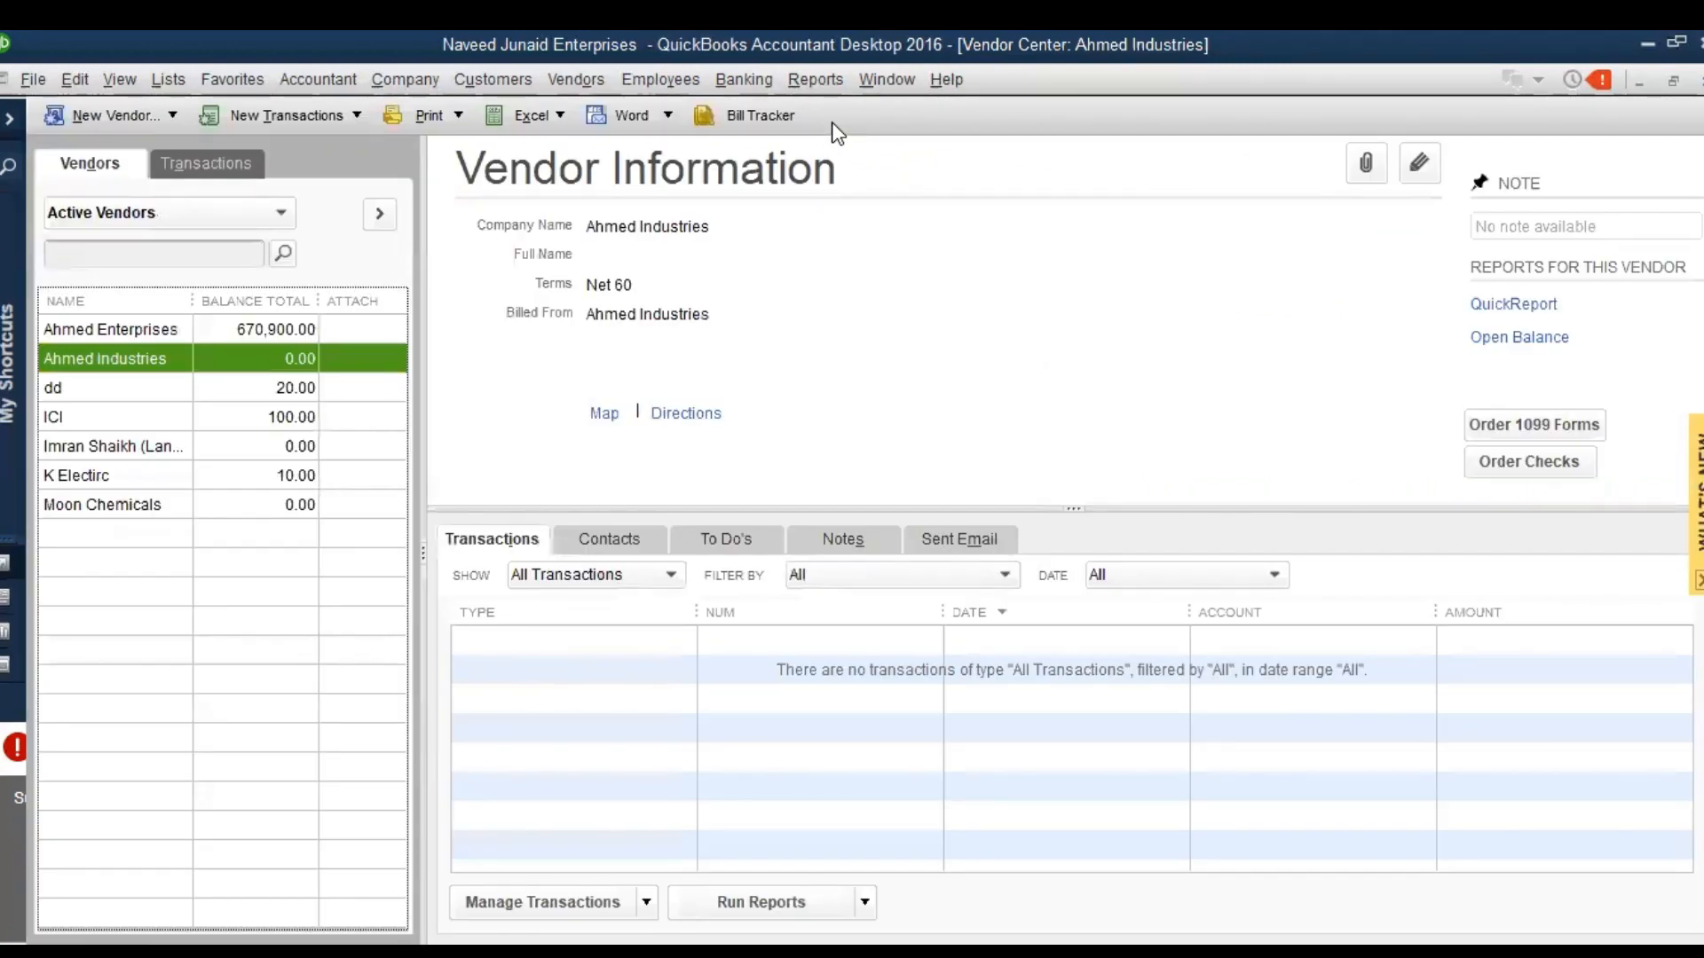
Start a purchase order for Ahmed Industries from the Vendor Center and enter "xxxxxxxxxxx" as its vendor message
left_click(552, 93)
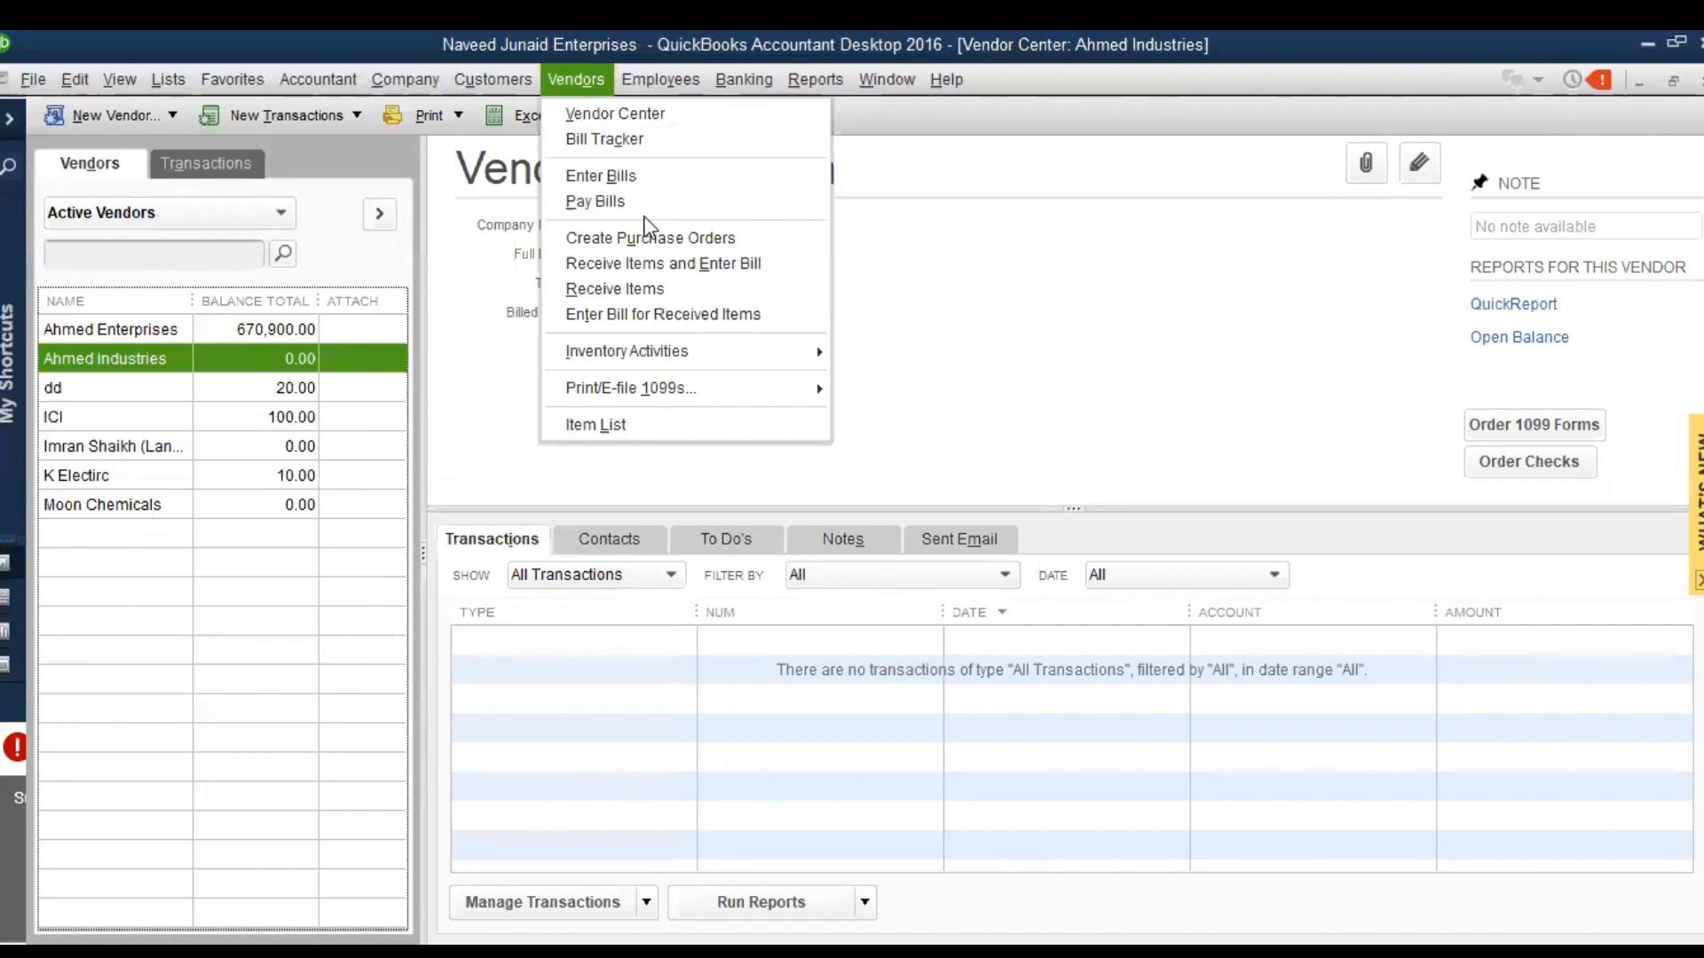
left_click(291, 114)
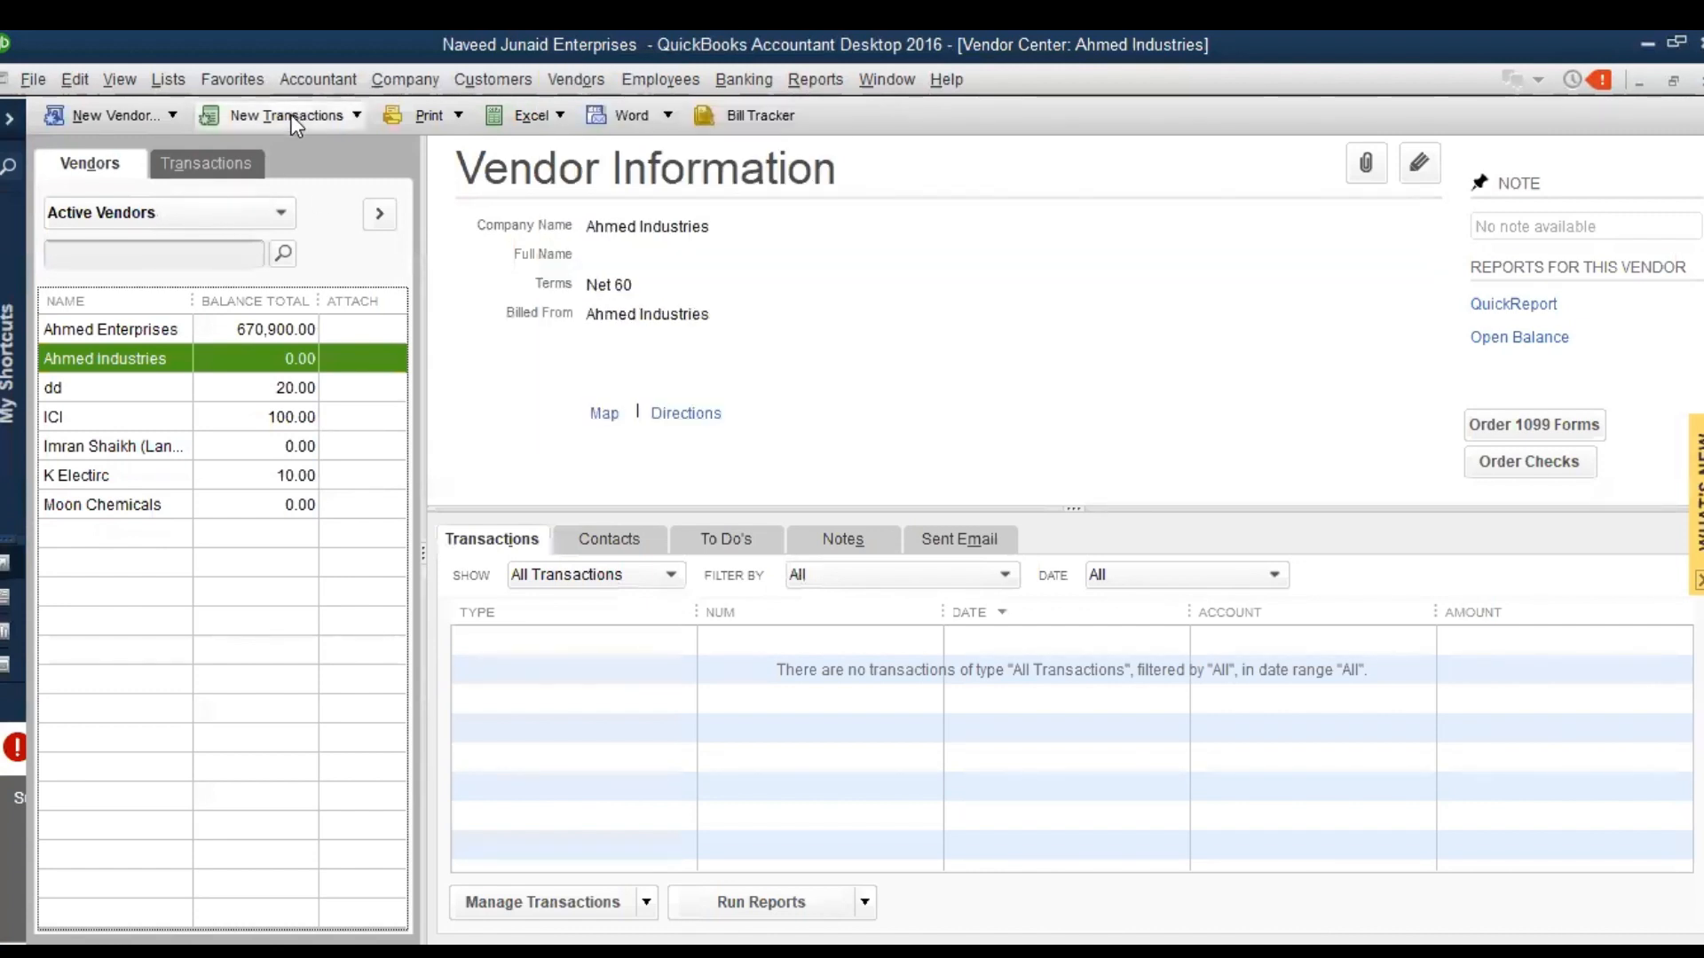
left_click(292, 114)
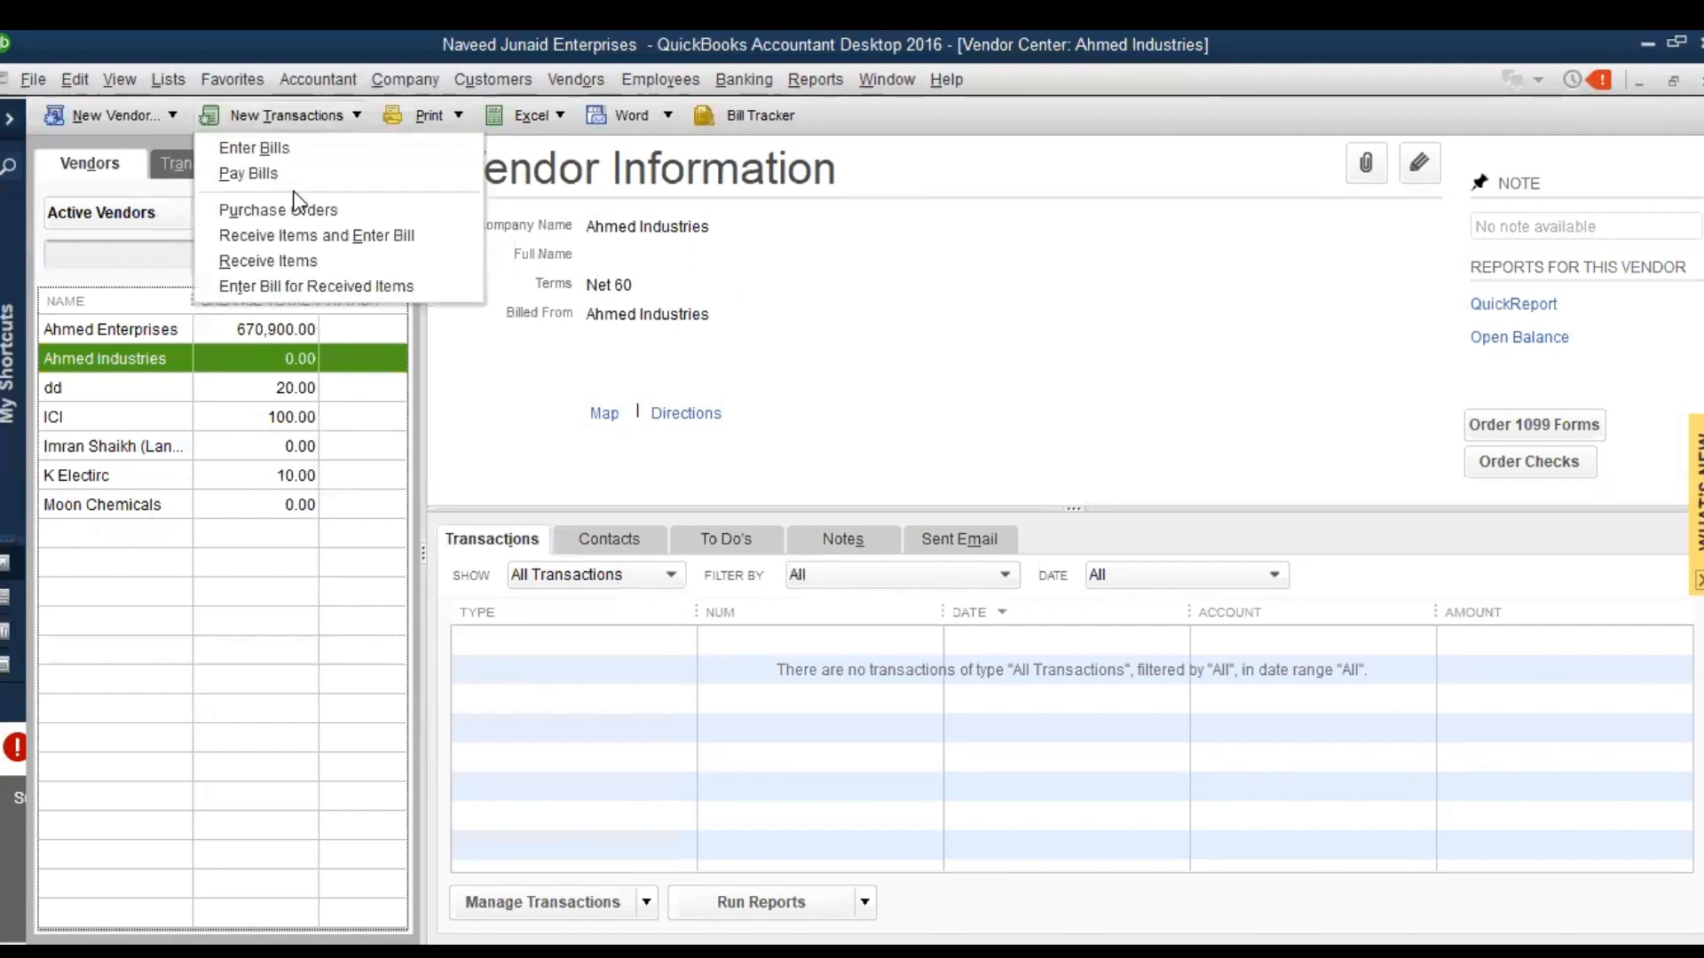
left_click(300, 210)
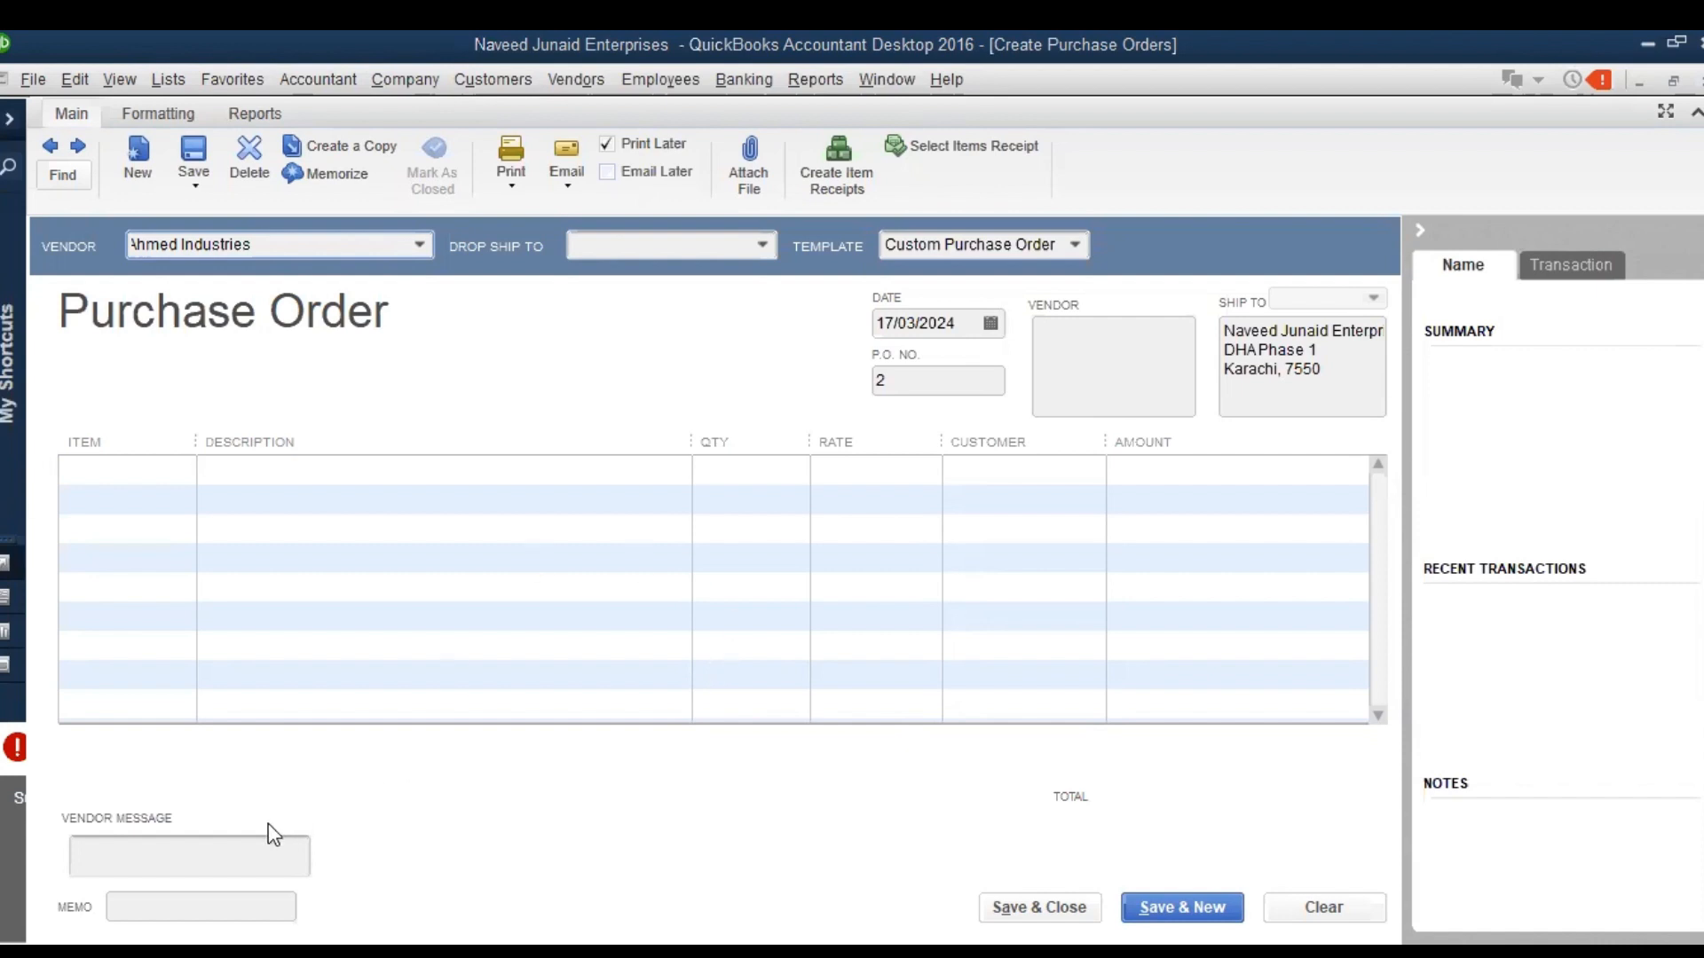
left_click(194, 845)
type("xxxxxxxxxxx")
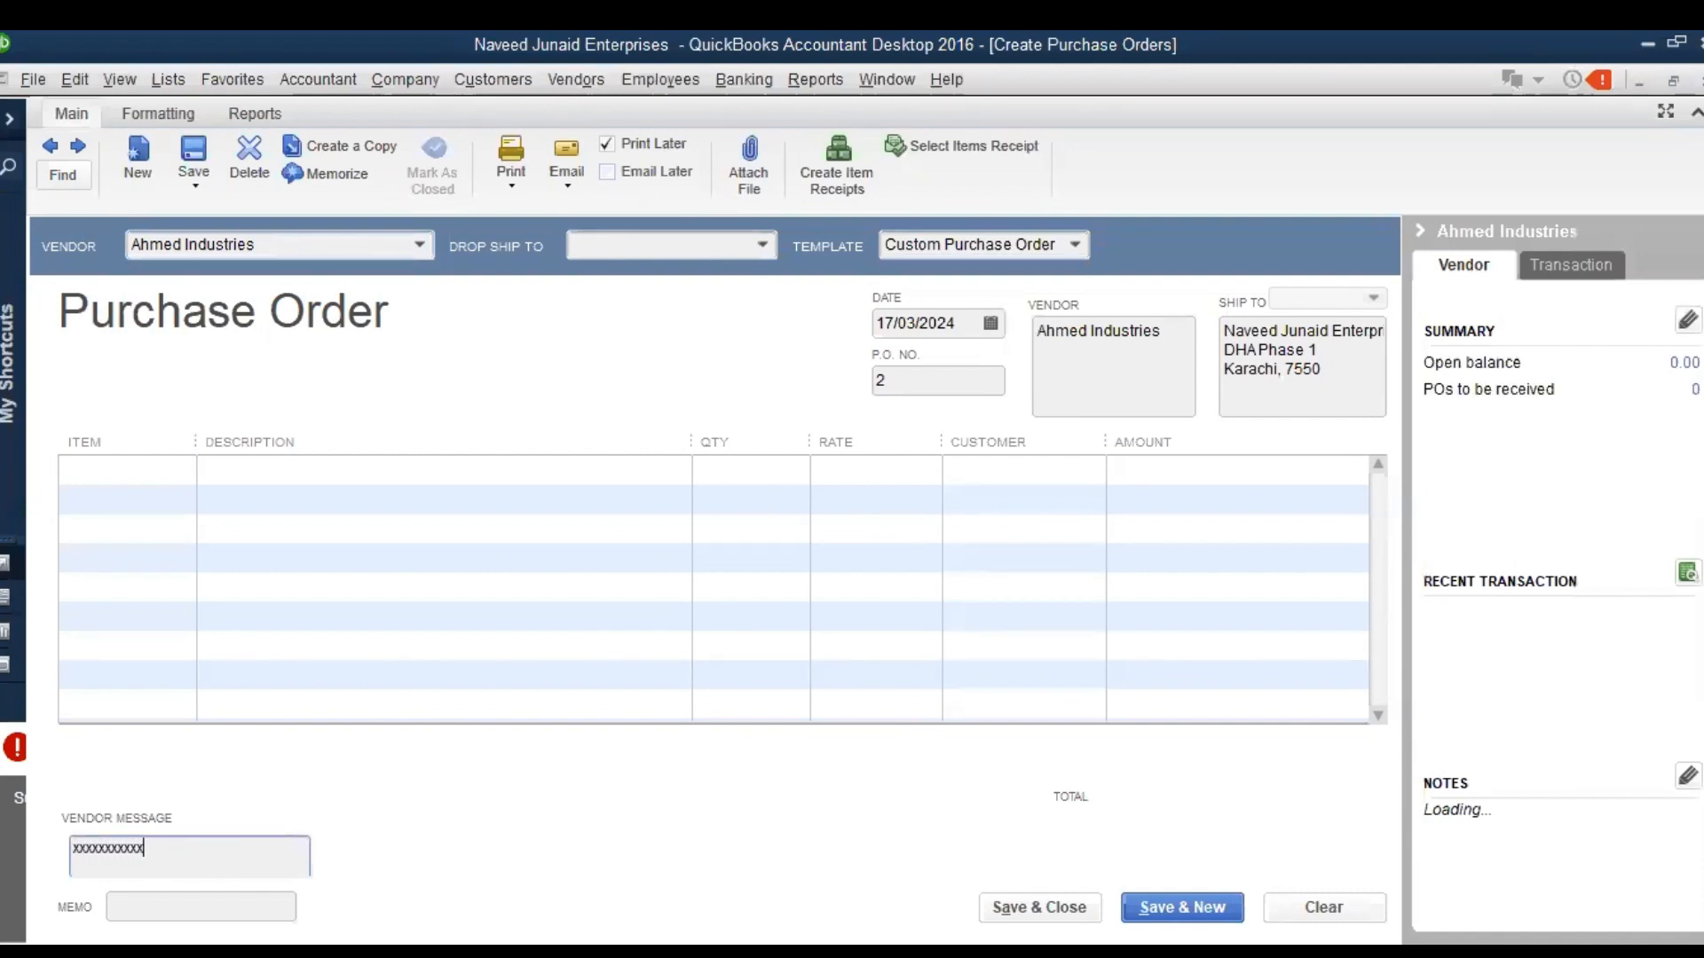
Look through the purchase order's template and drop-ship choices, the name types for a new entry, and the P.O. number and vendor address fields
left_click(1076, 240)
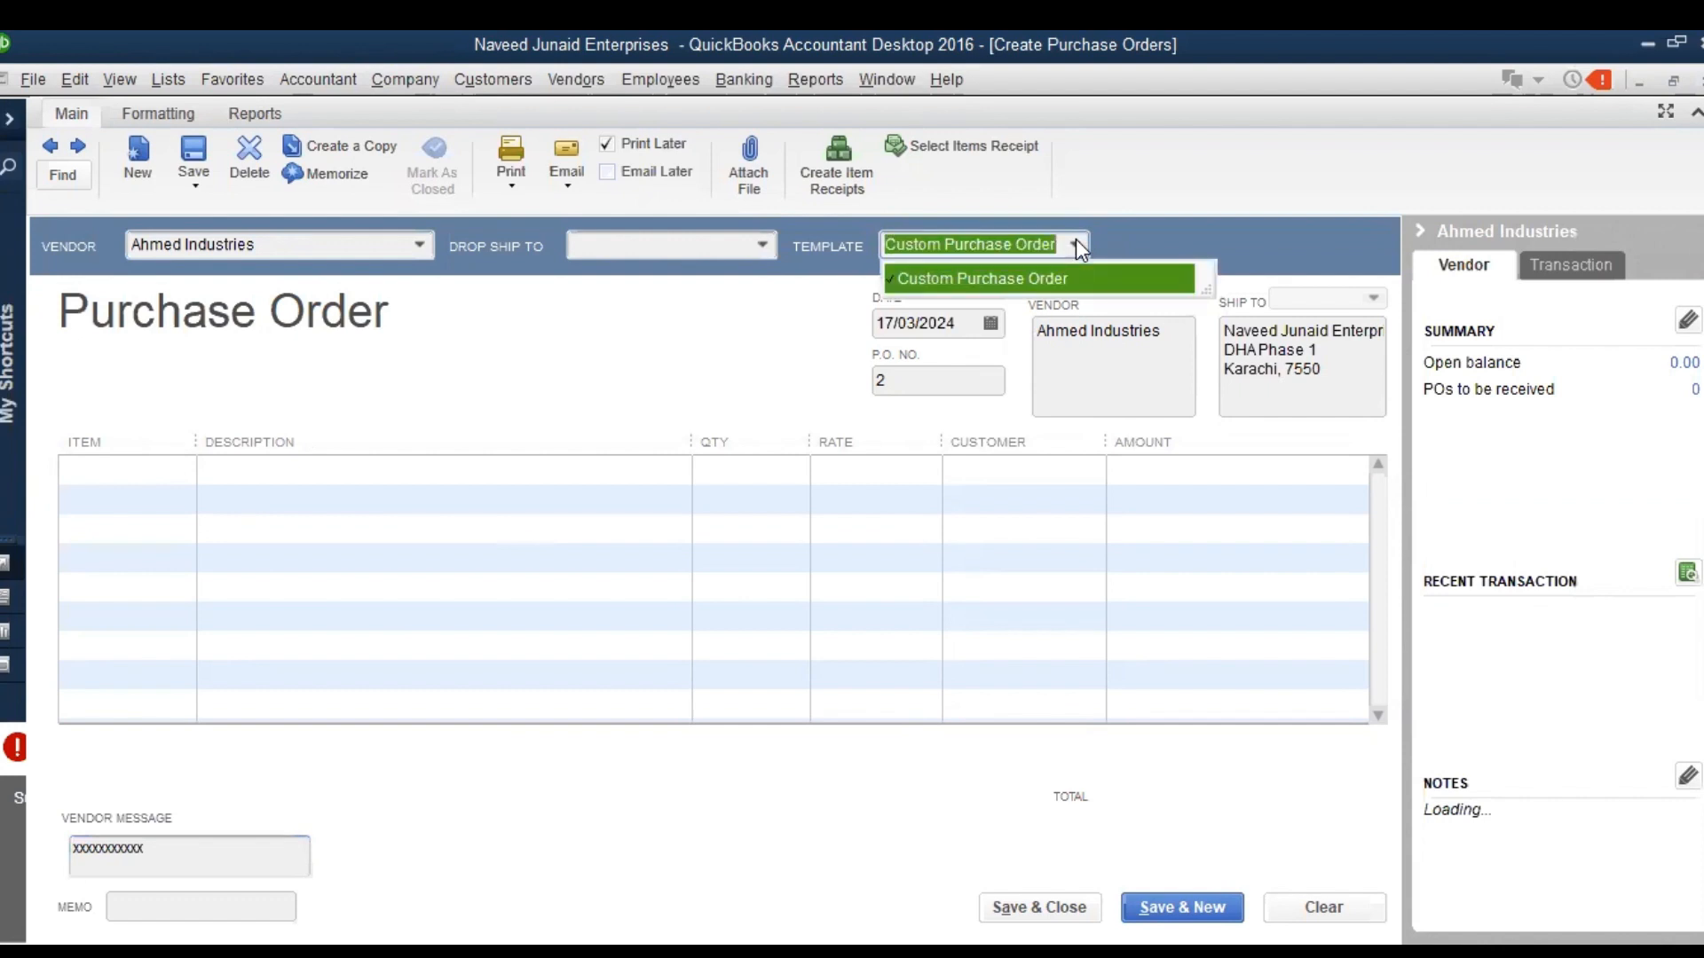
left_click(1076, 238)
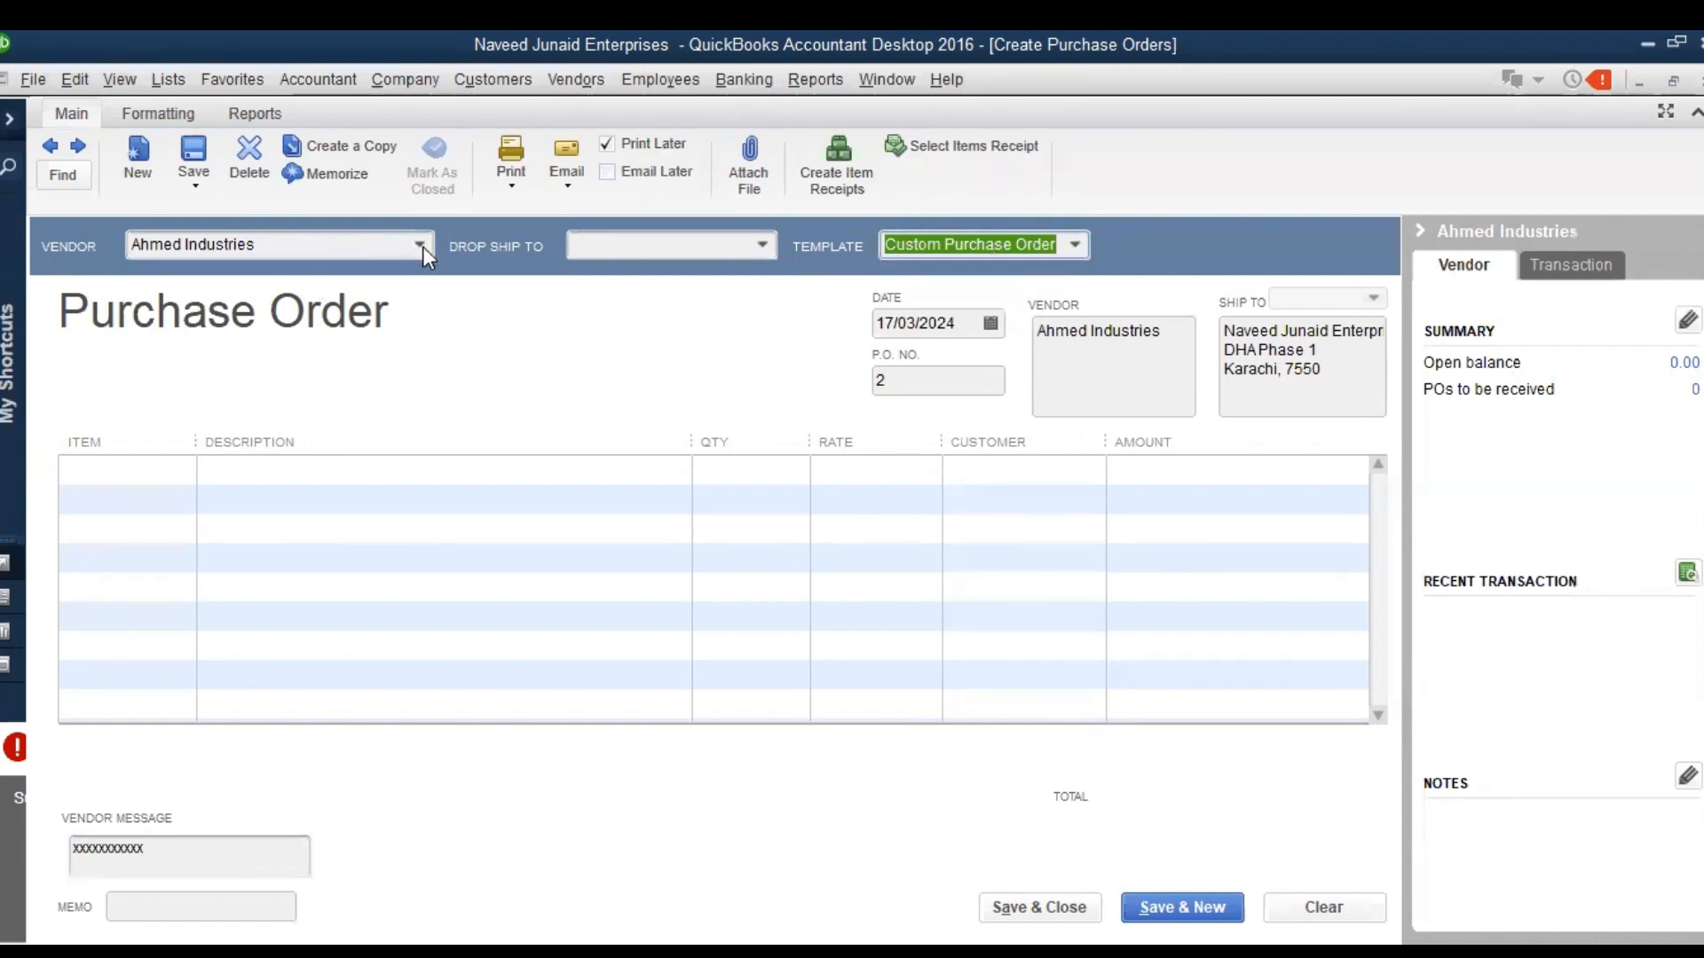
left_click(759, 244)
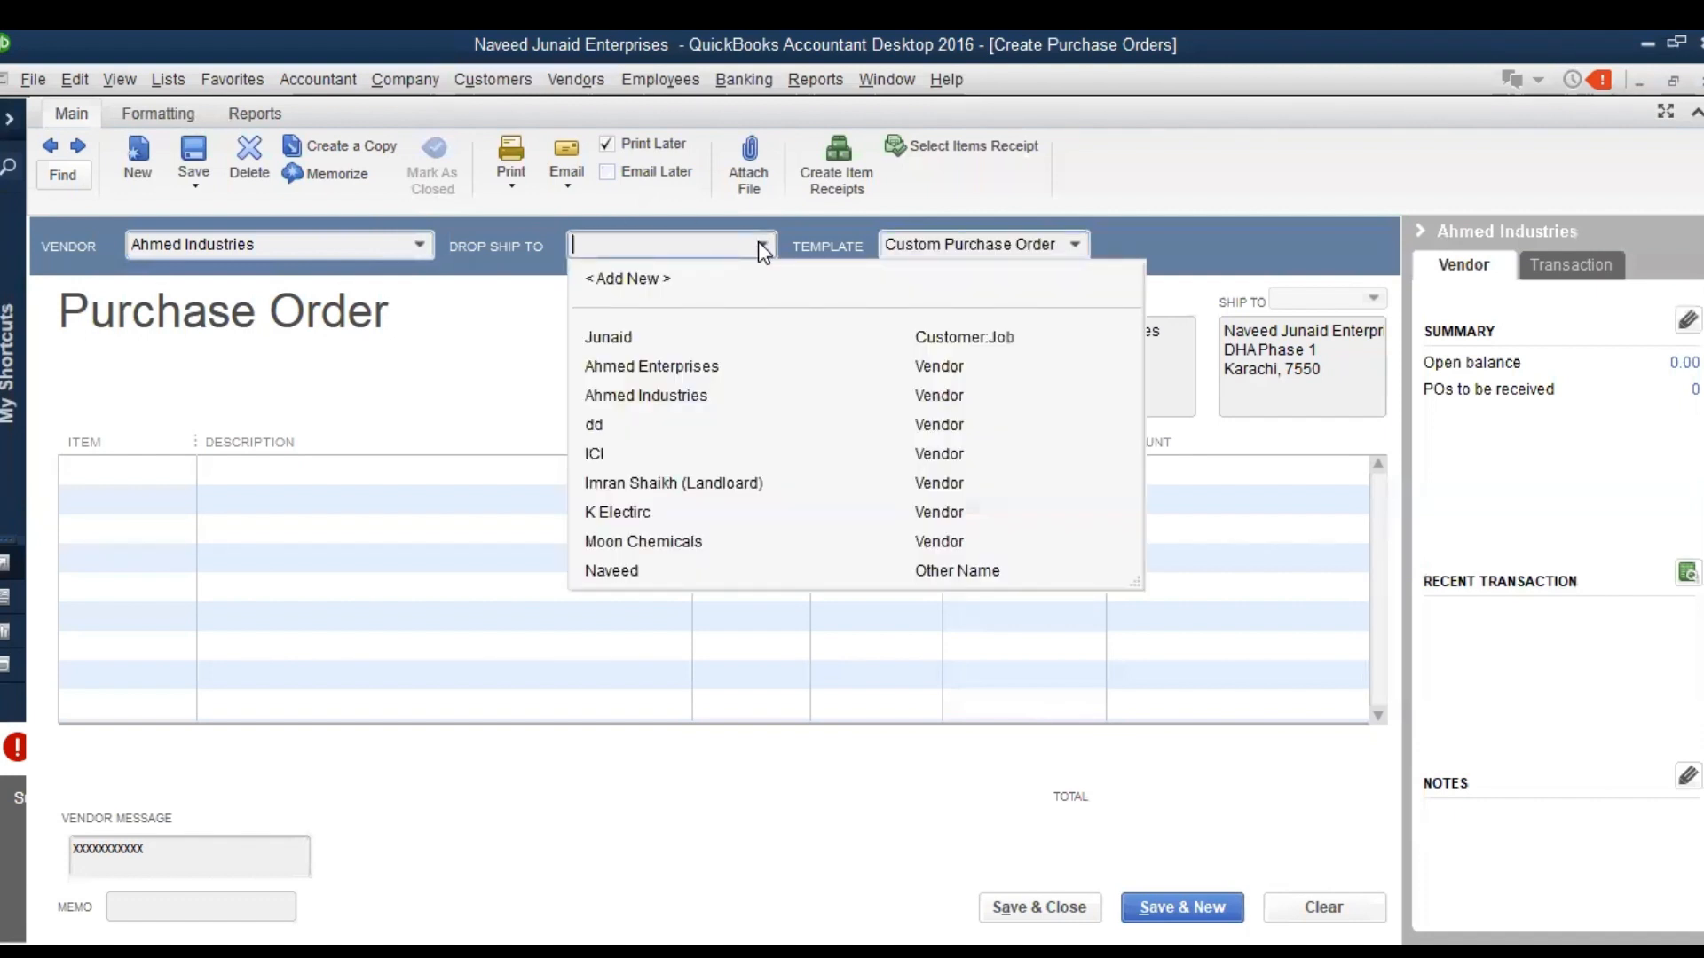
left_click(760, 245)
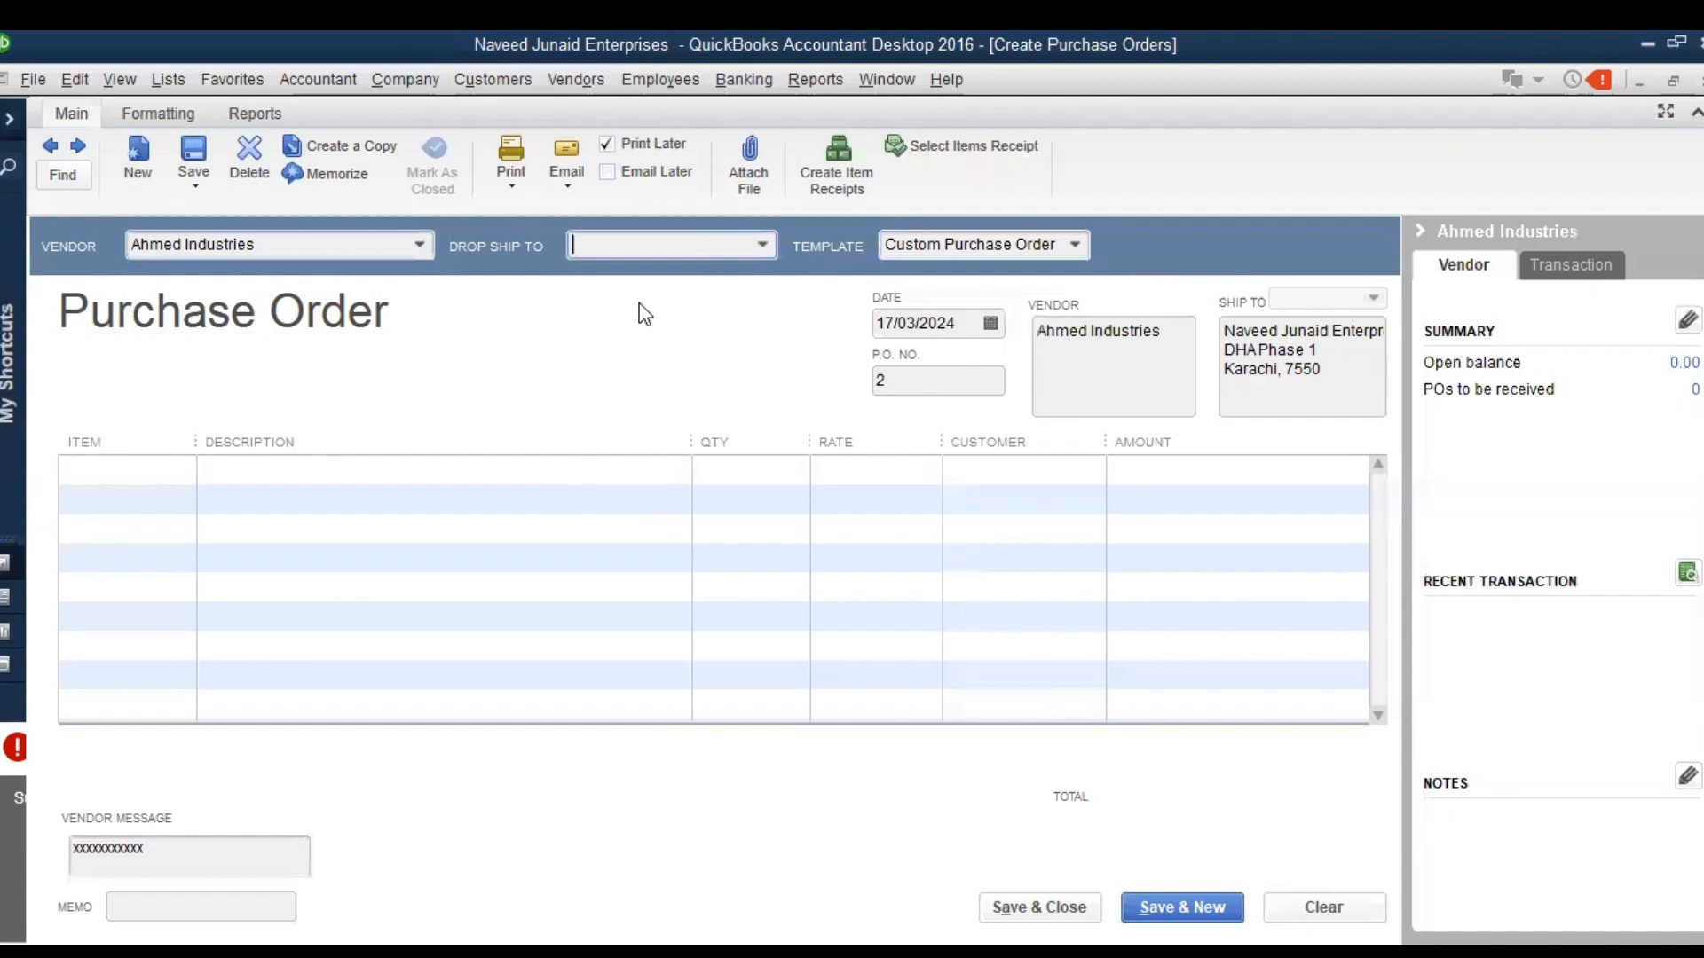
left_click(759, 243)
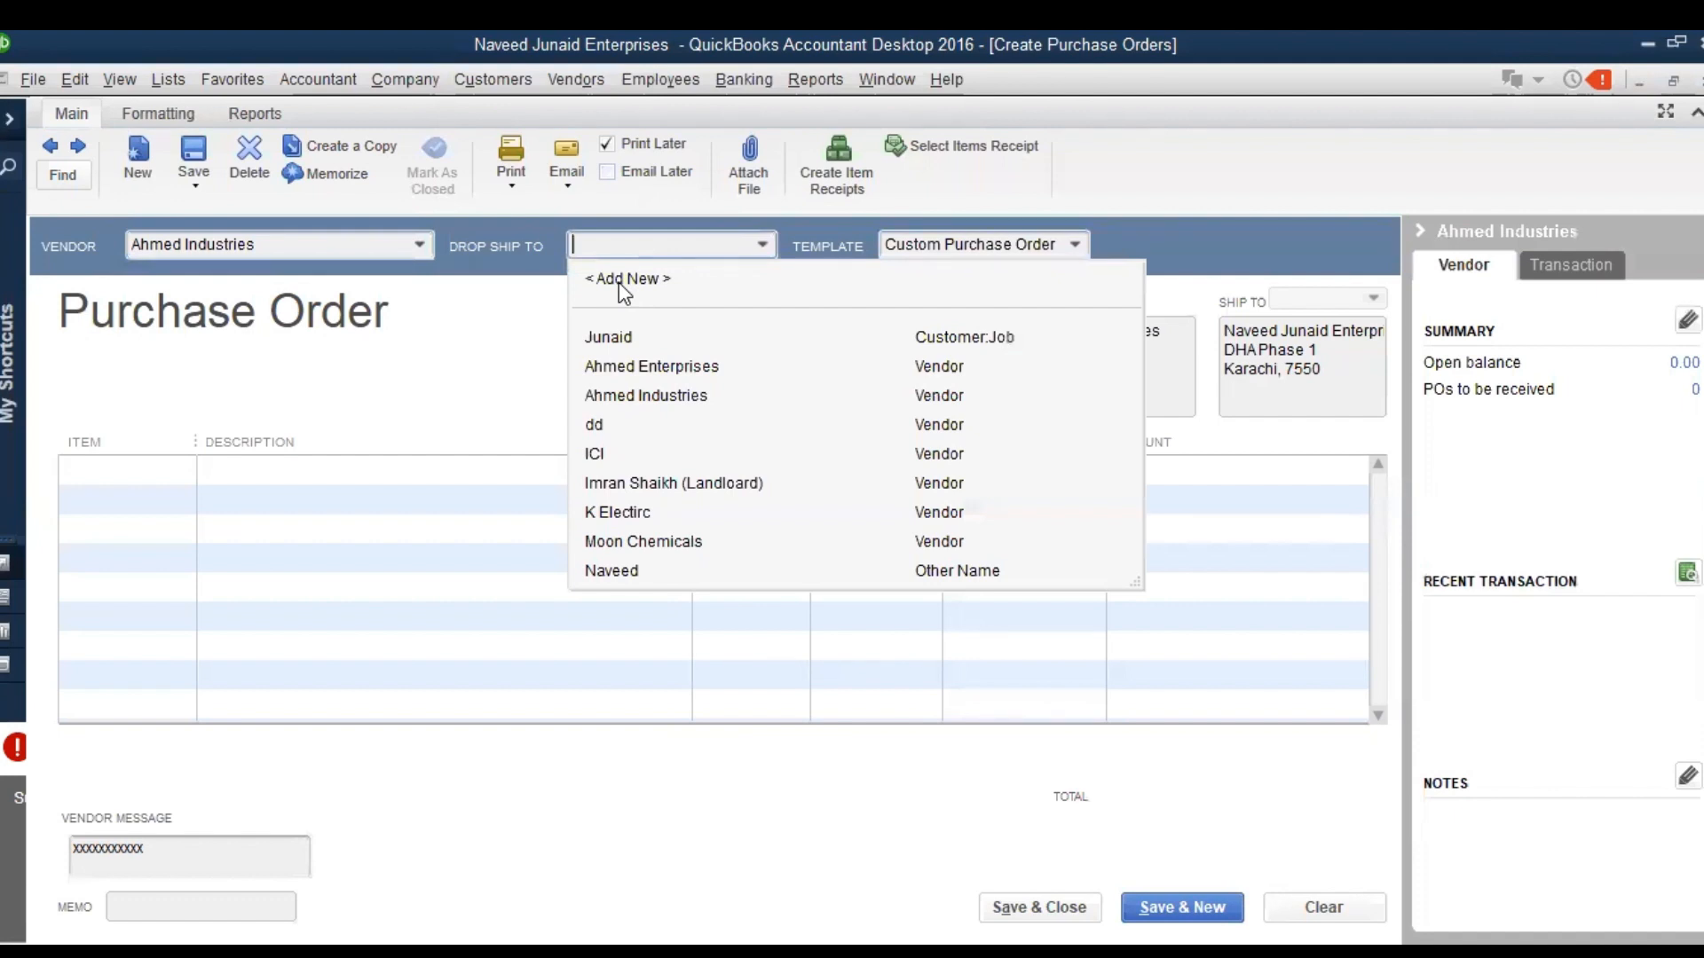
left_click(620, 282)
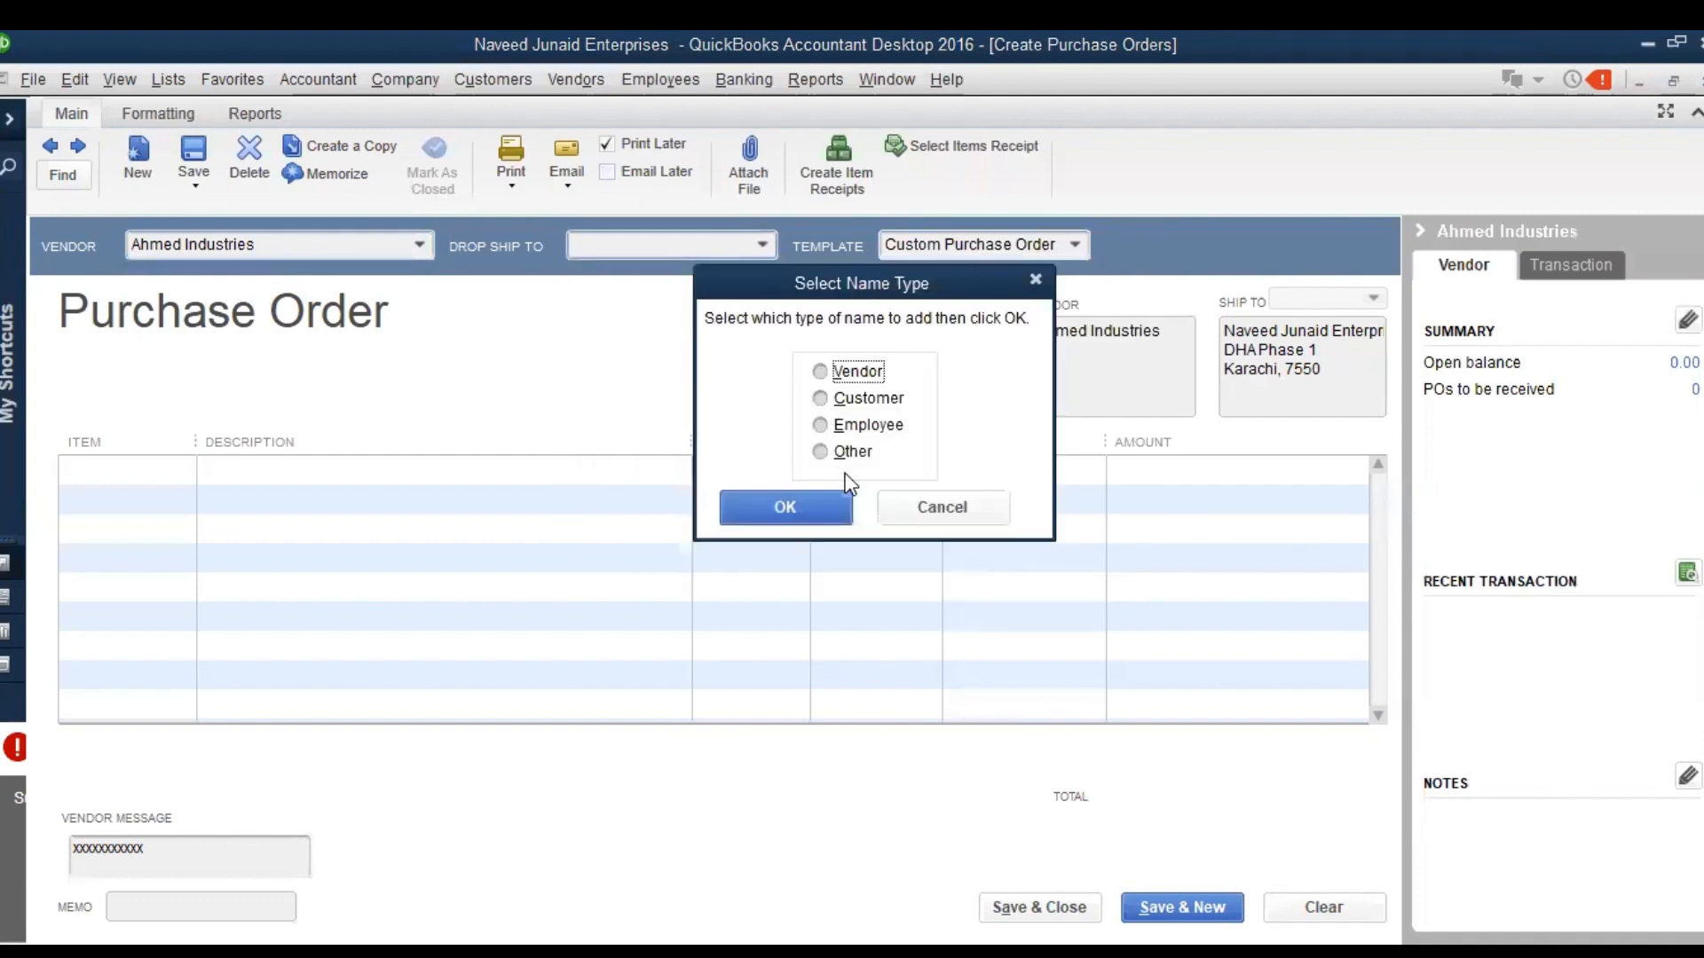
left_click(962, 511)
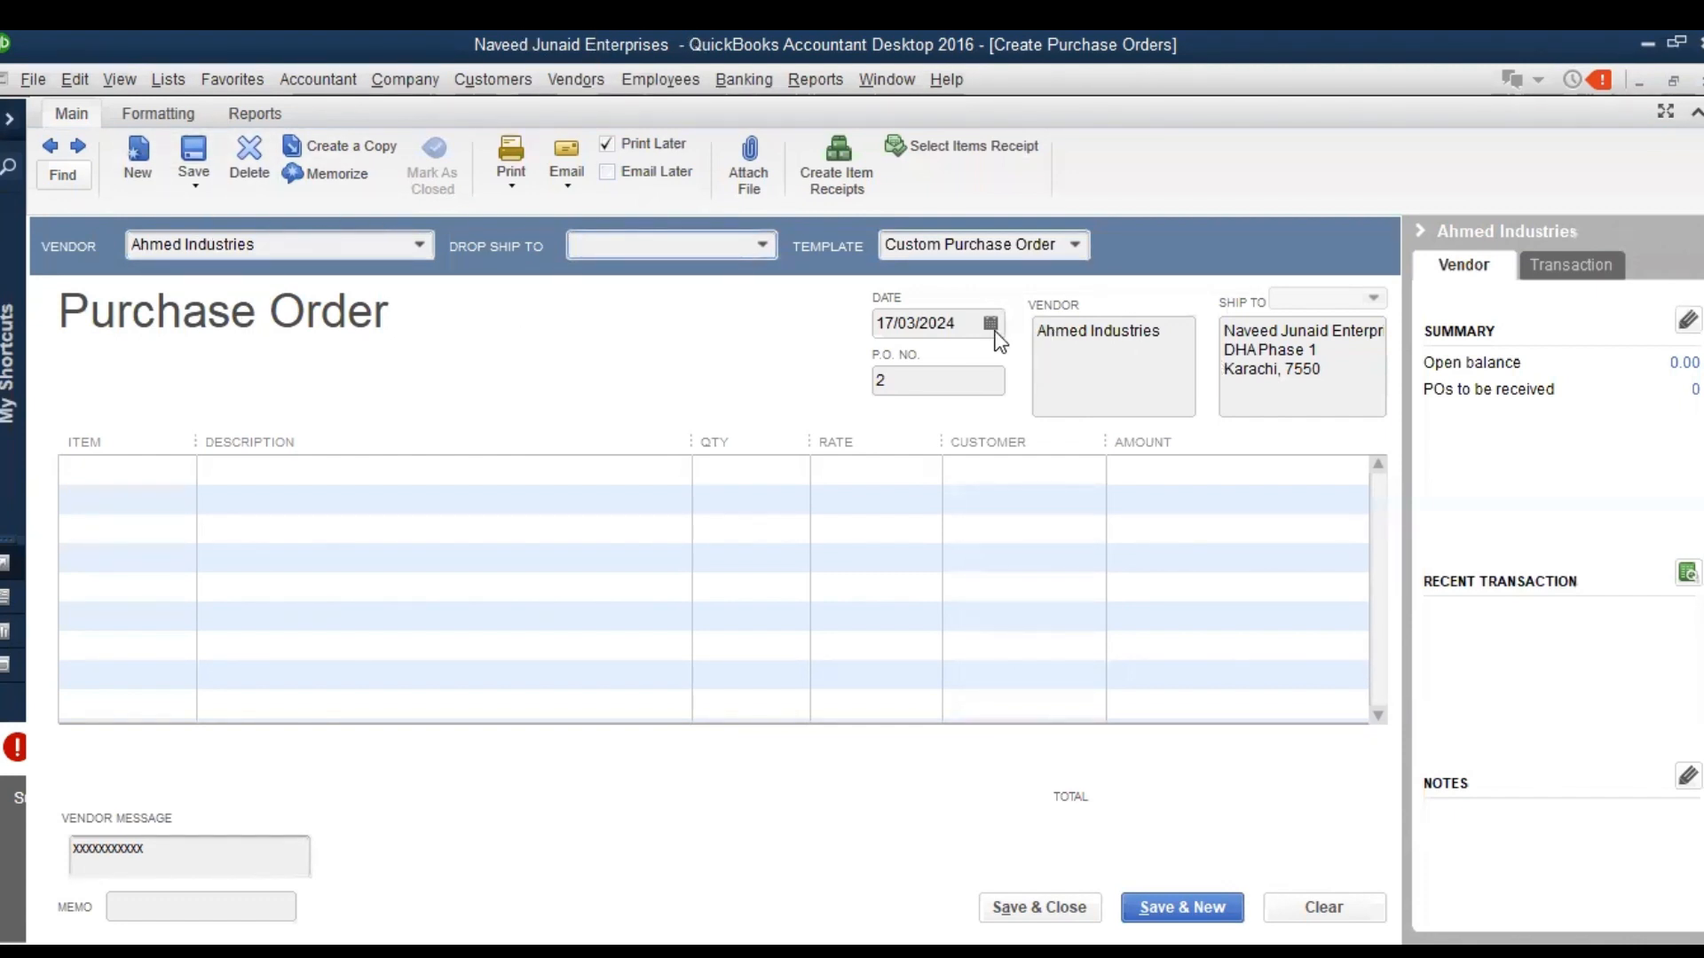
left_click(936, 380)
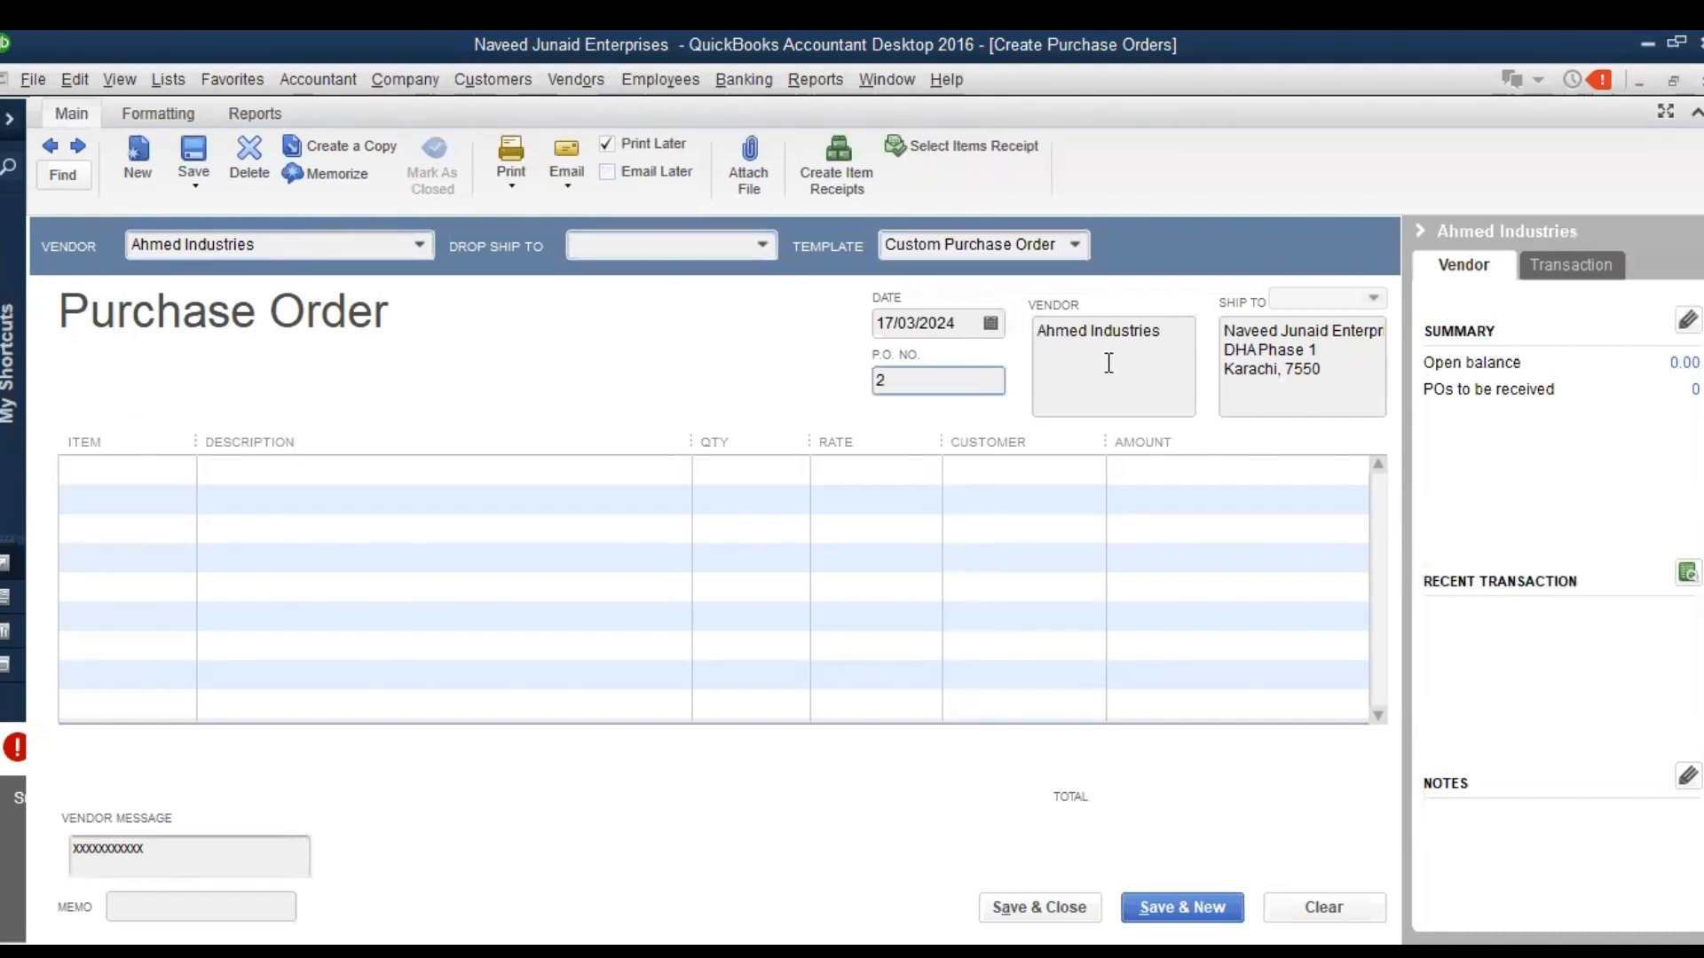
left_click(1180, 334)
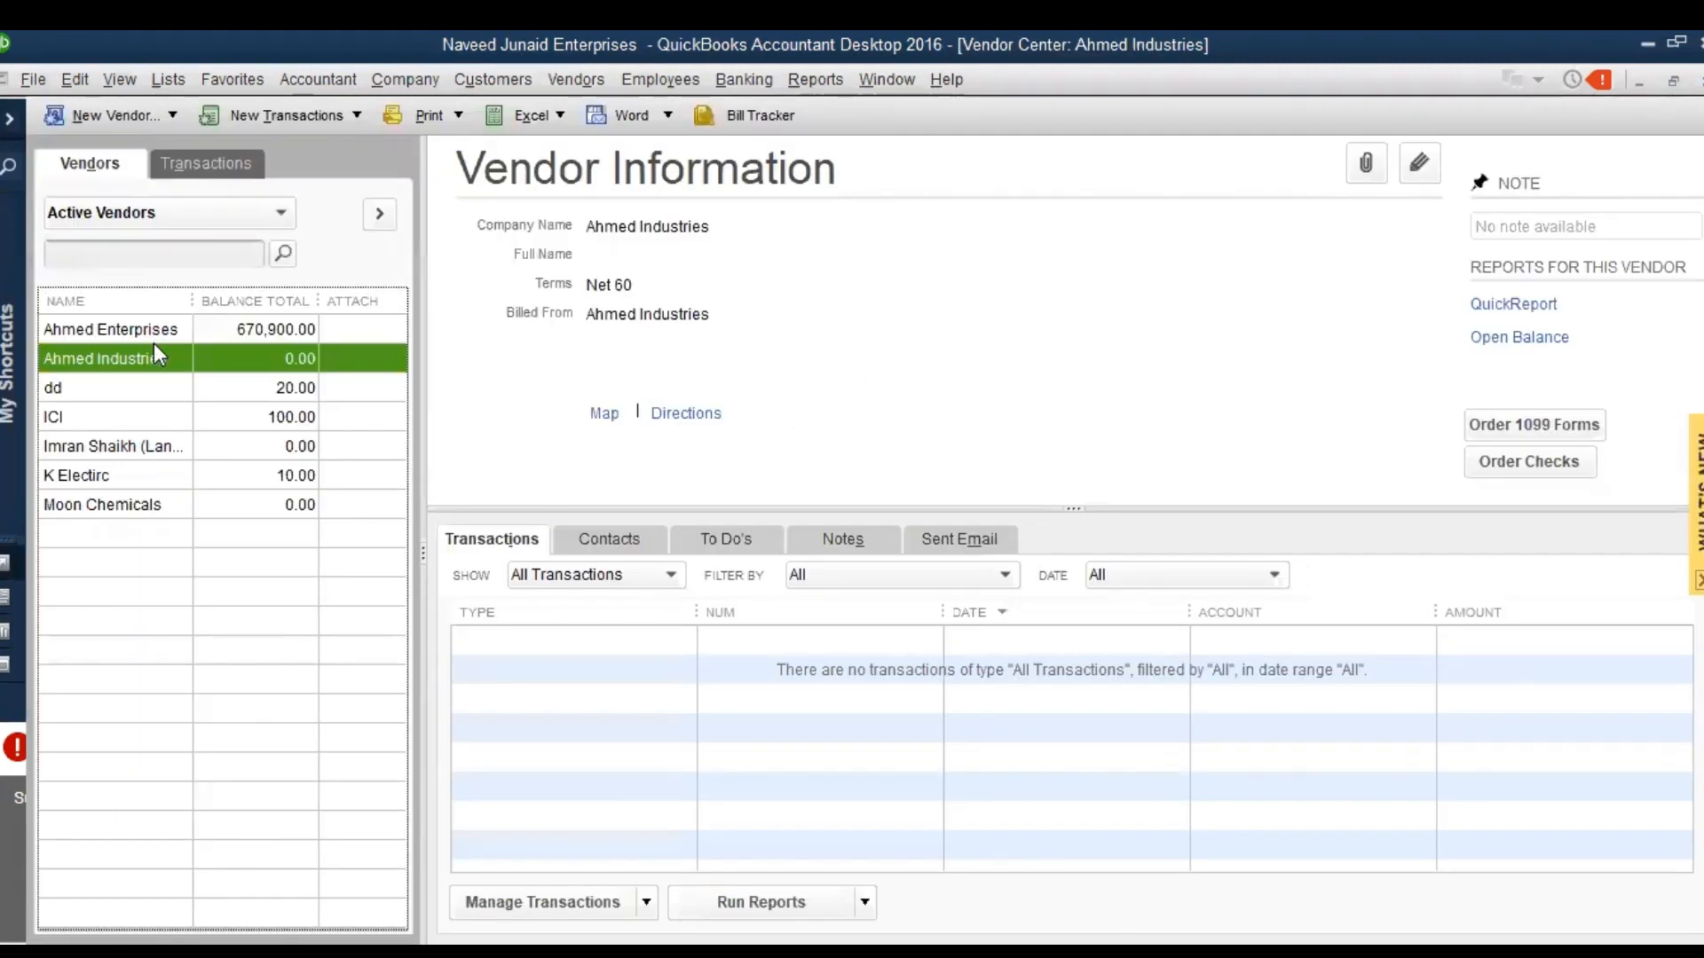
Edit the vendor Ahmed Industries from the Vendor Center, adding three placeholder lines of repeated "z" below the name in its billed-from address
left_click(153, 342)
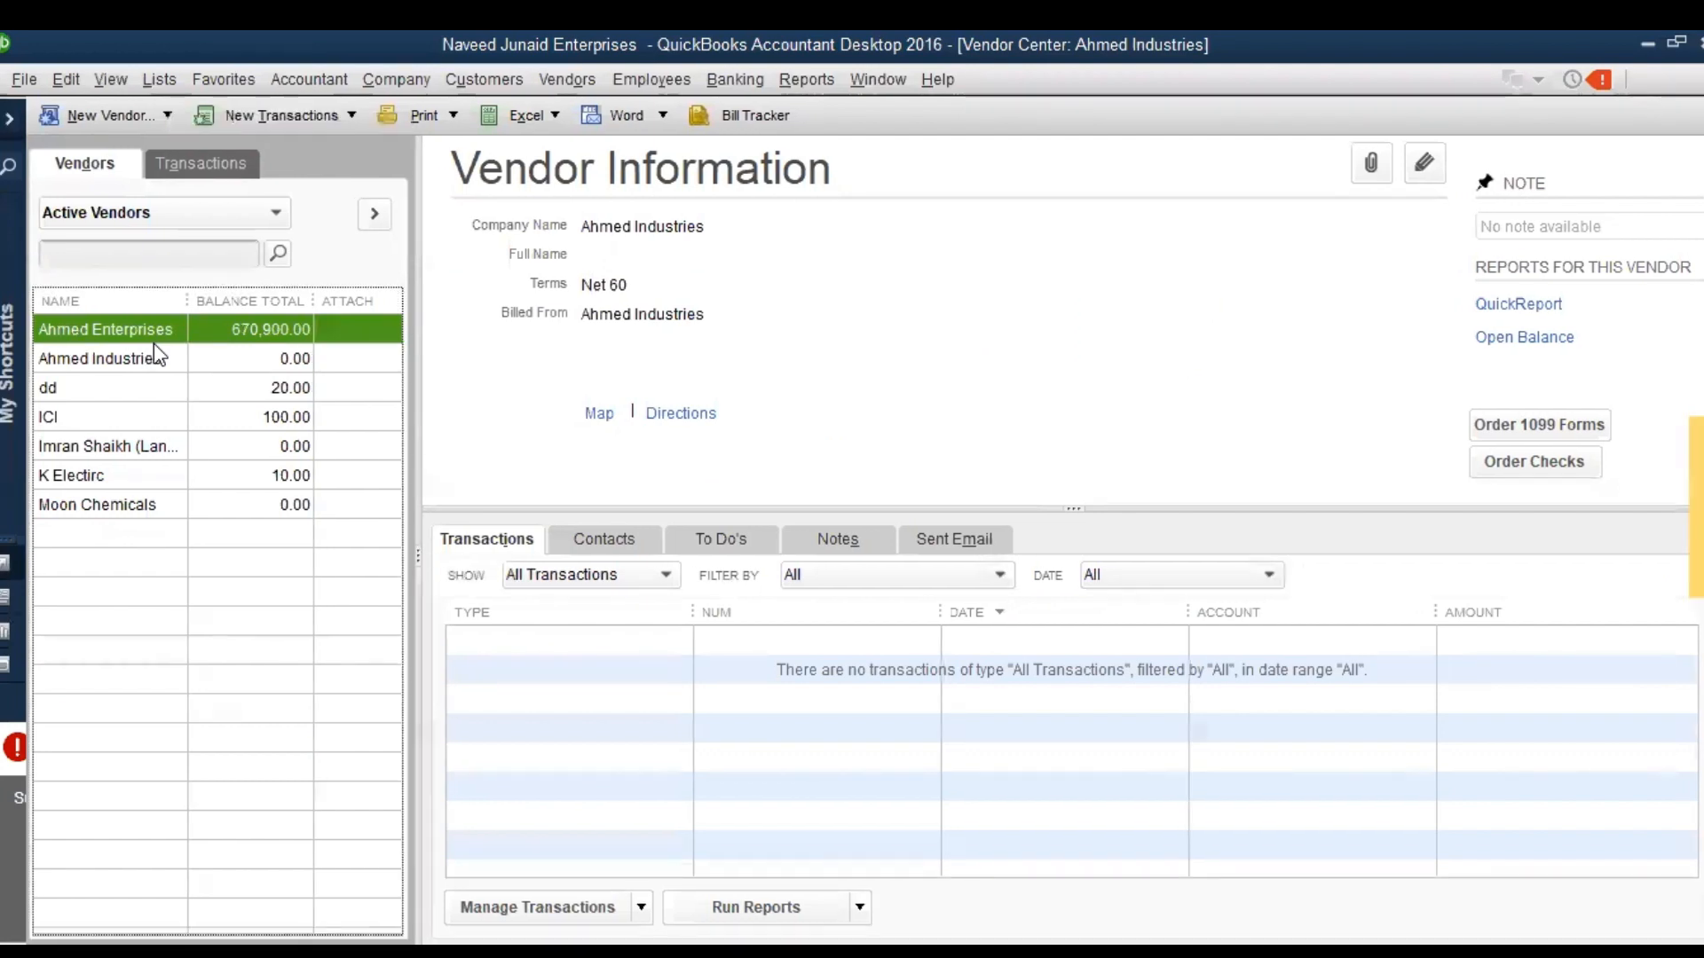
left_click(156, 359)
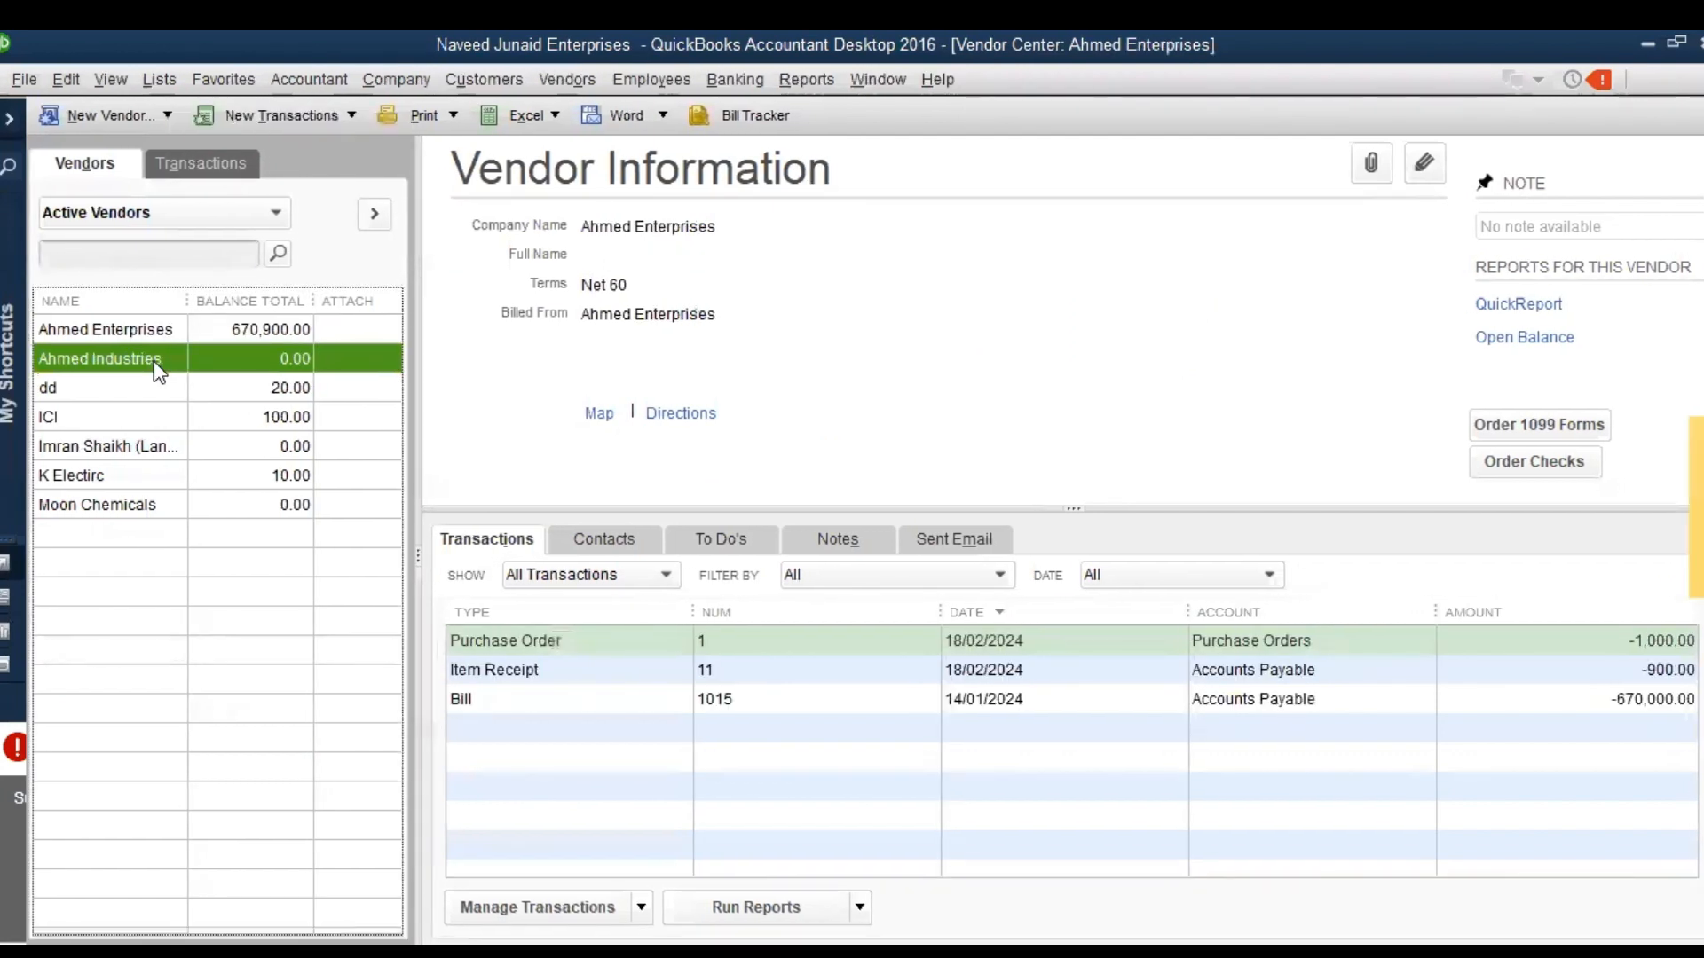
double_click(158, 371)
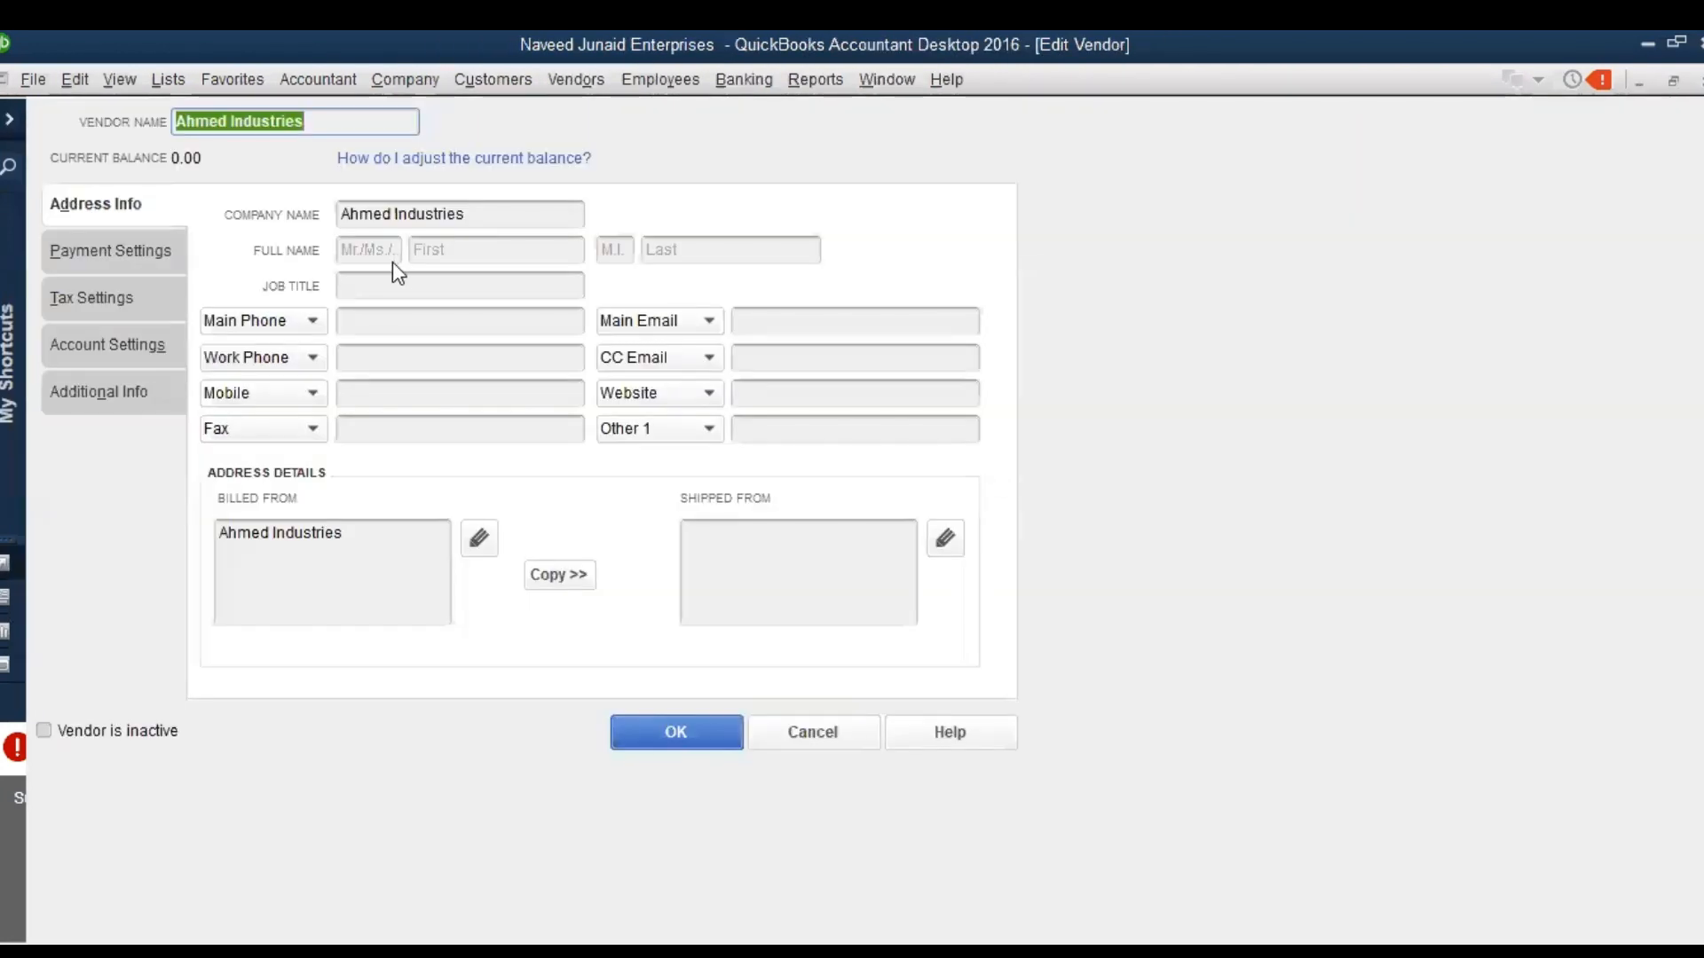
left_click(352, 543)
key("Return")
type("zzzzzzzzzzzzzzzzzzzzzz")
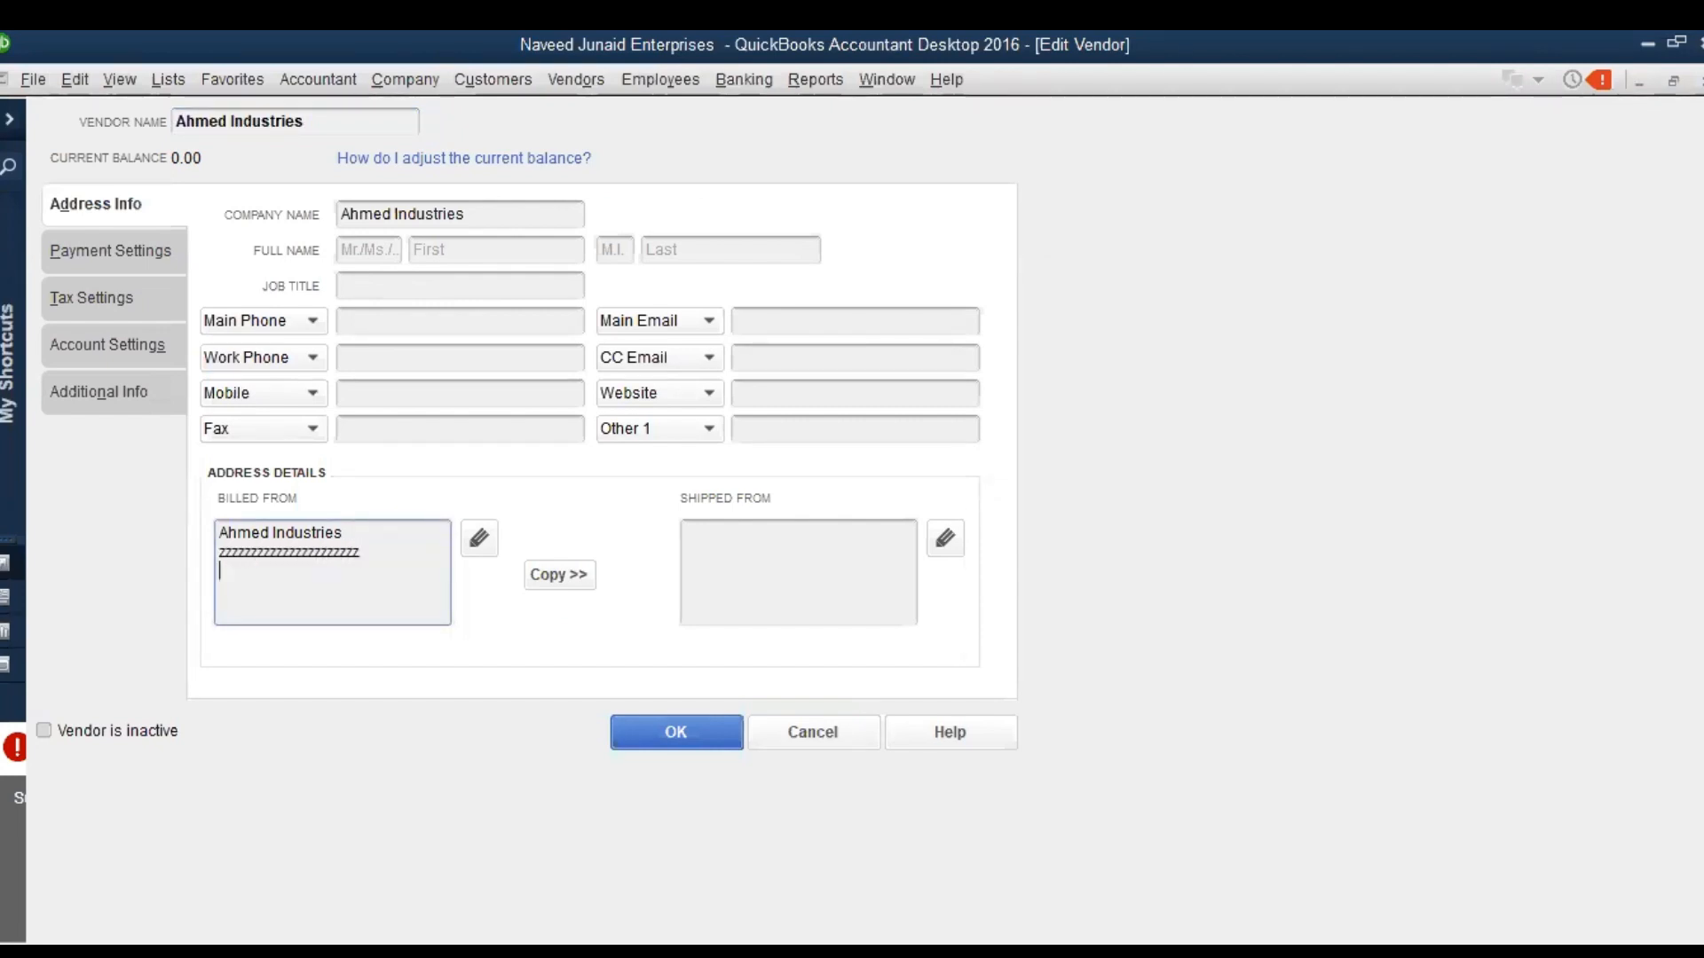
key("Return")
type("zzzzzzzzzzzzzzzzzzzzz")
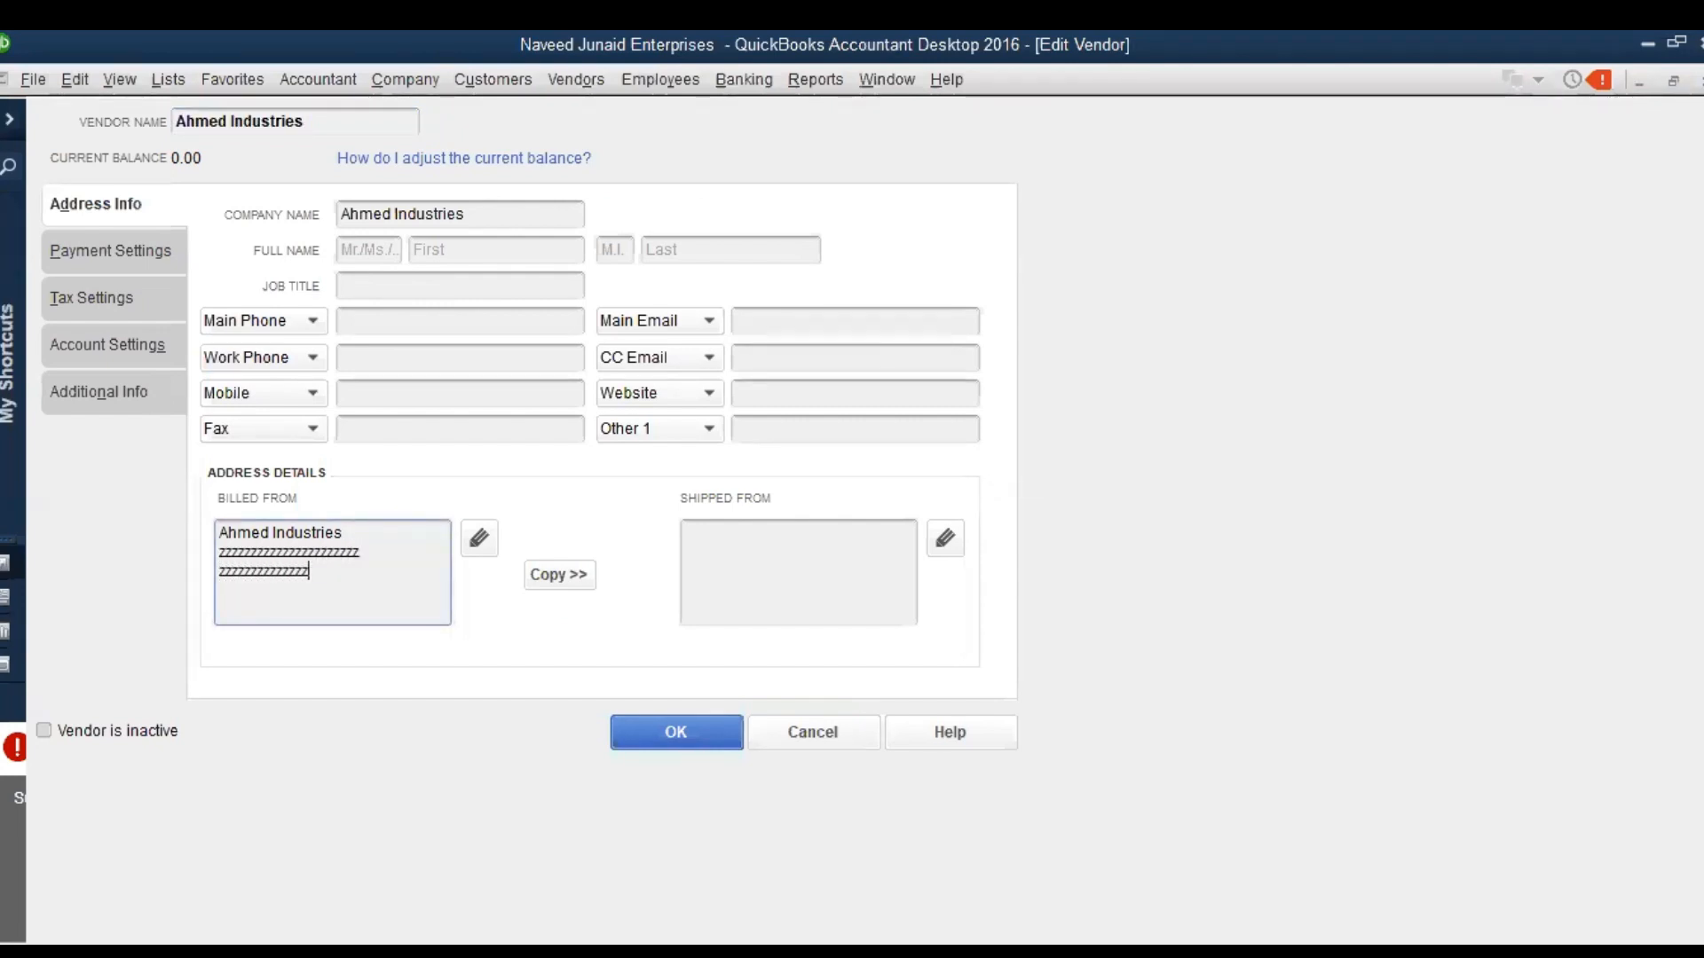
key("Return")
type("zzzzzzzzzzzzzzzzzz")
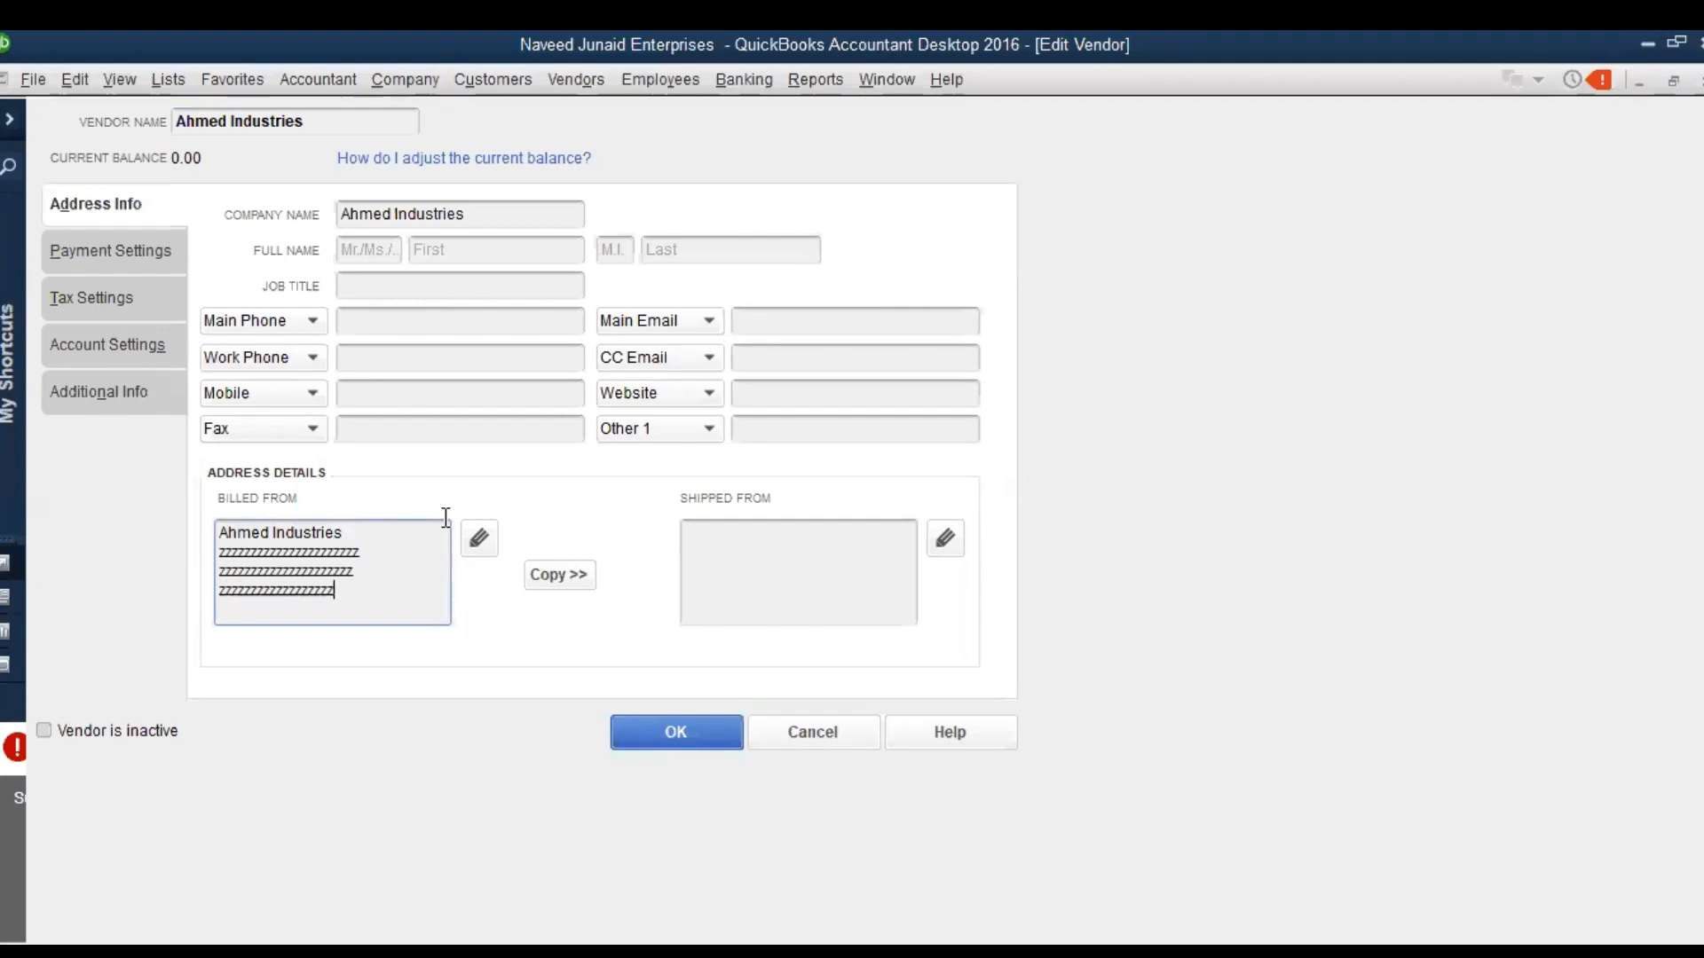
Save the changes to the Ahmed Industries vendor record and return to the purchase order
left_click(701, 738)
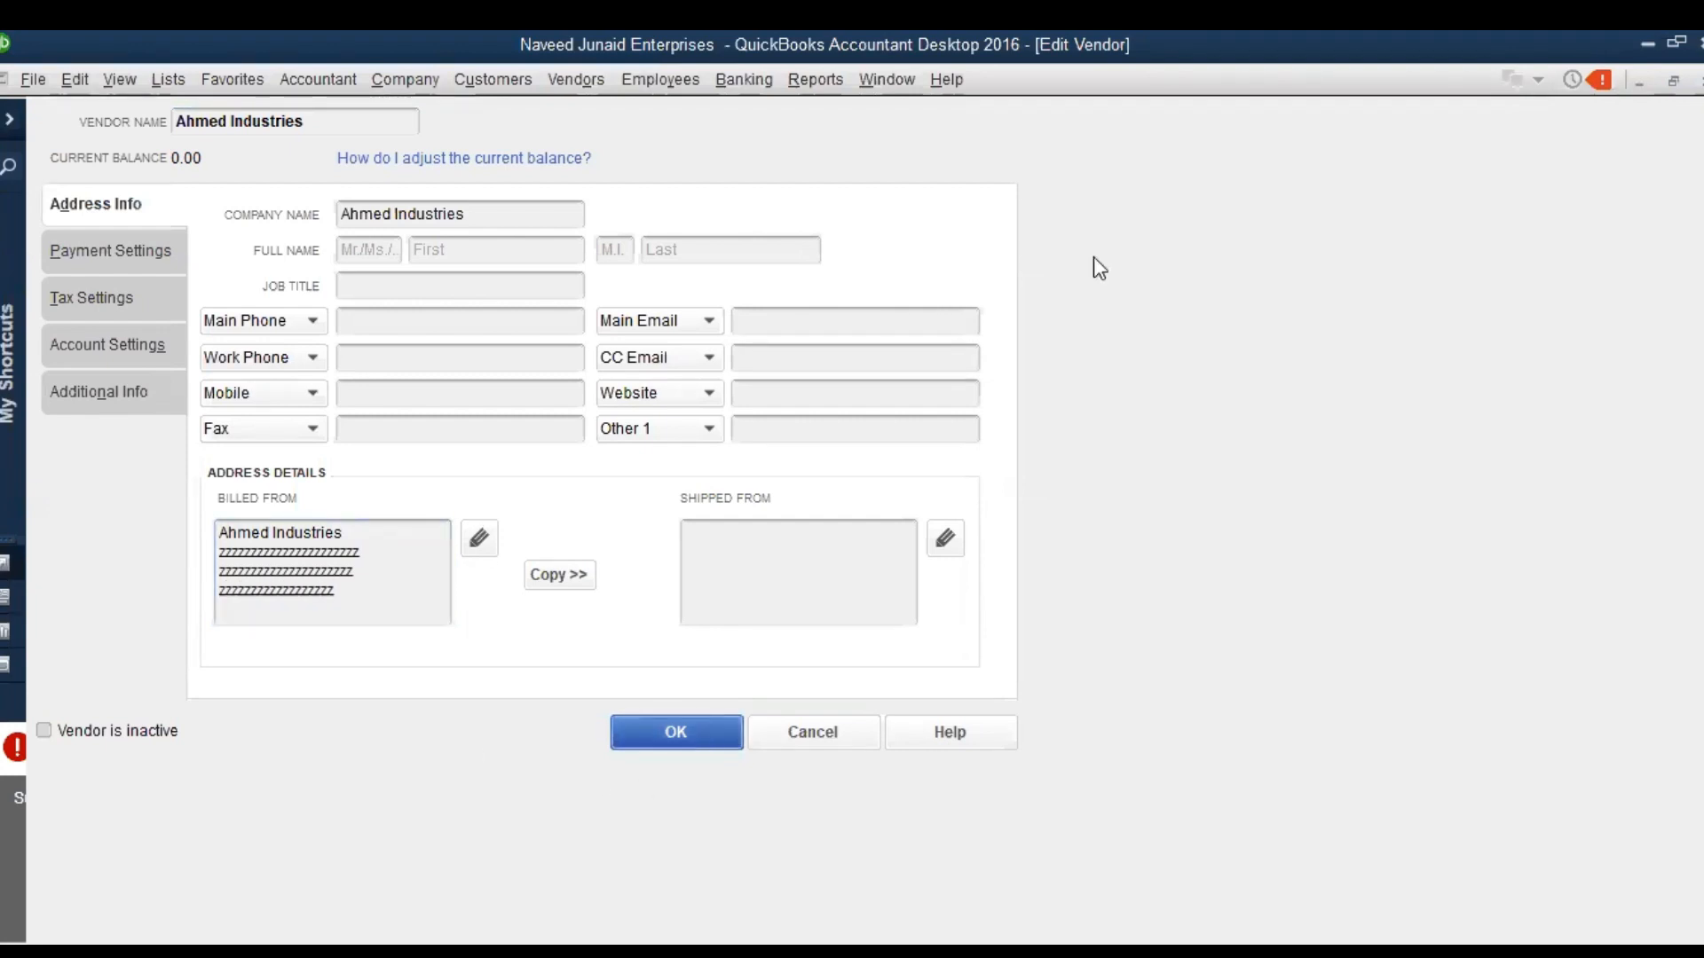
left_click(1106, 281)
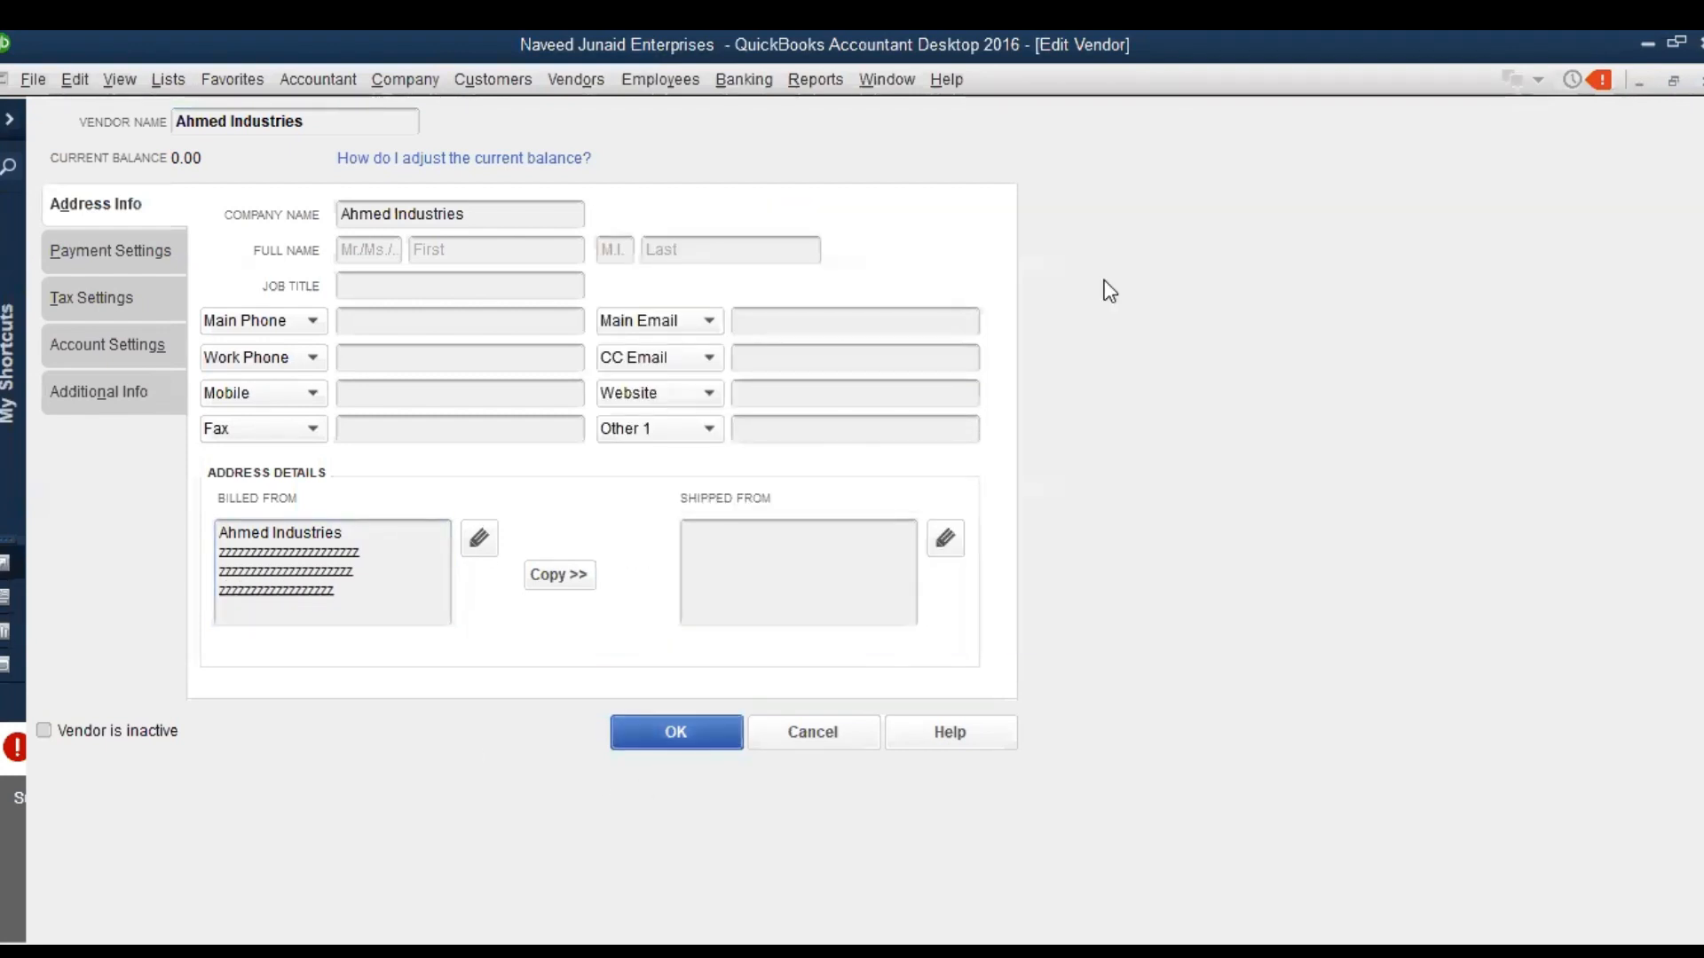
key("Escape")
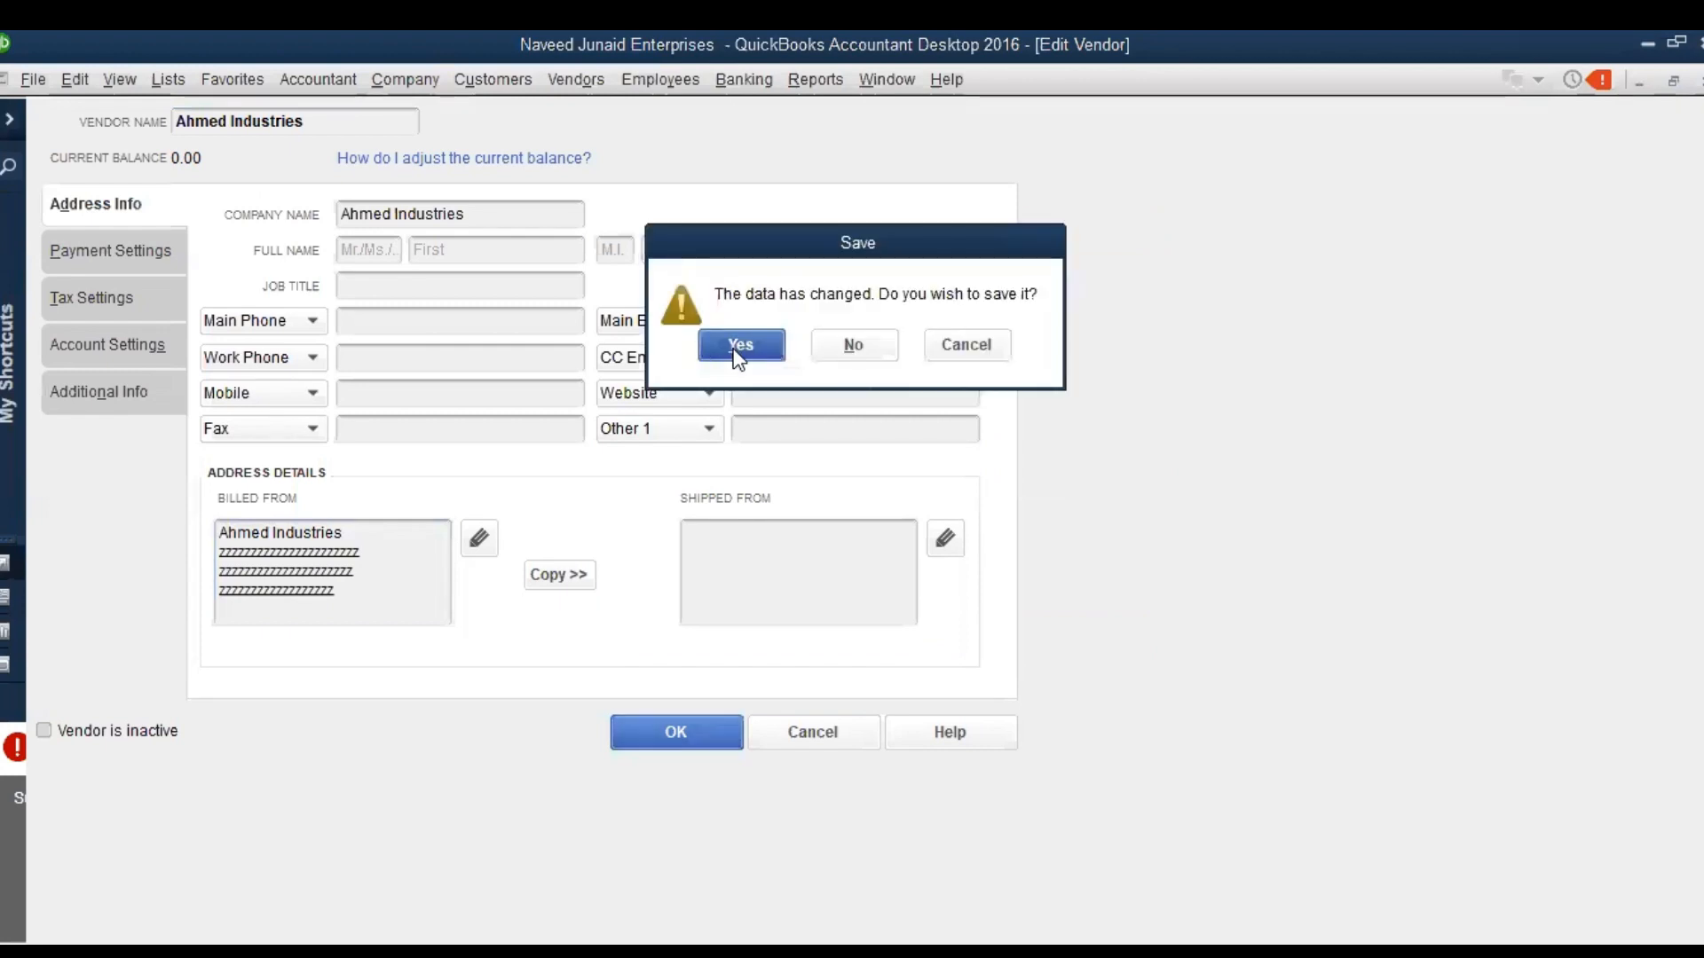
left_click(739, 347)
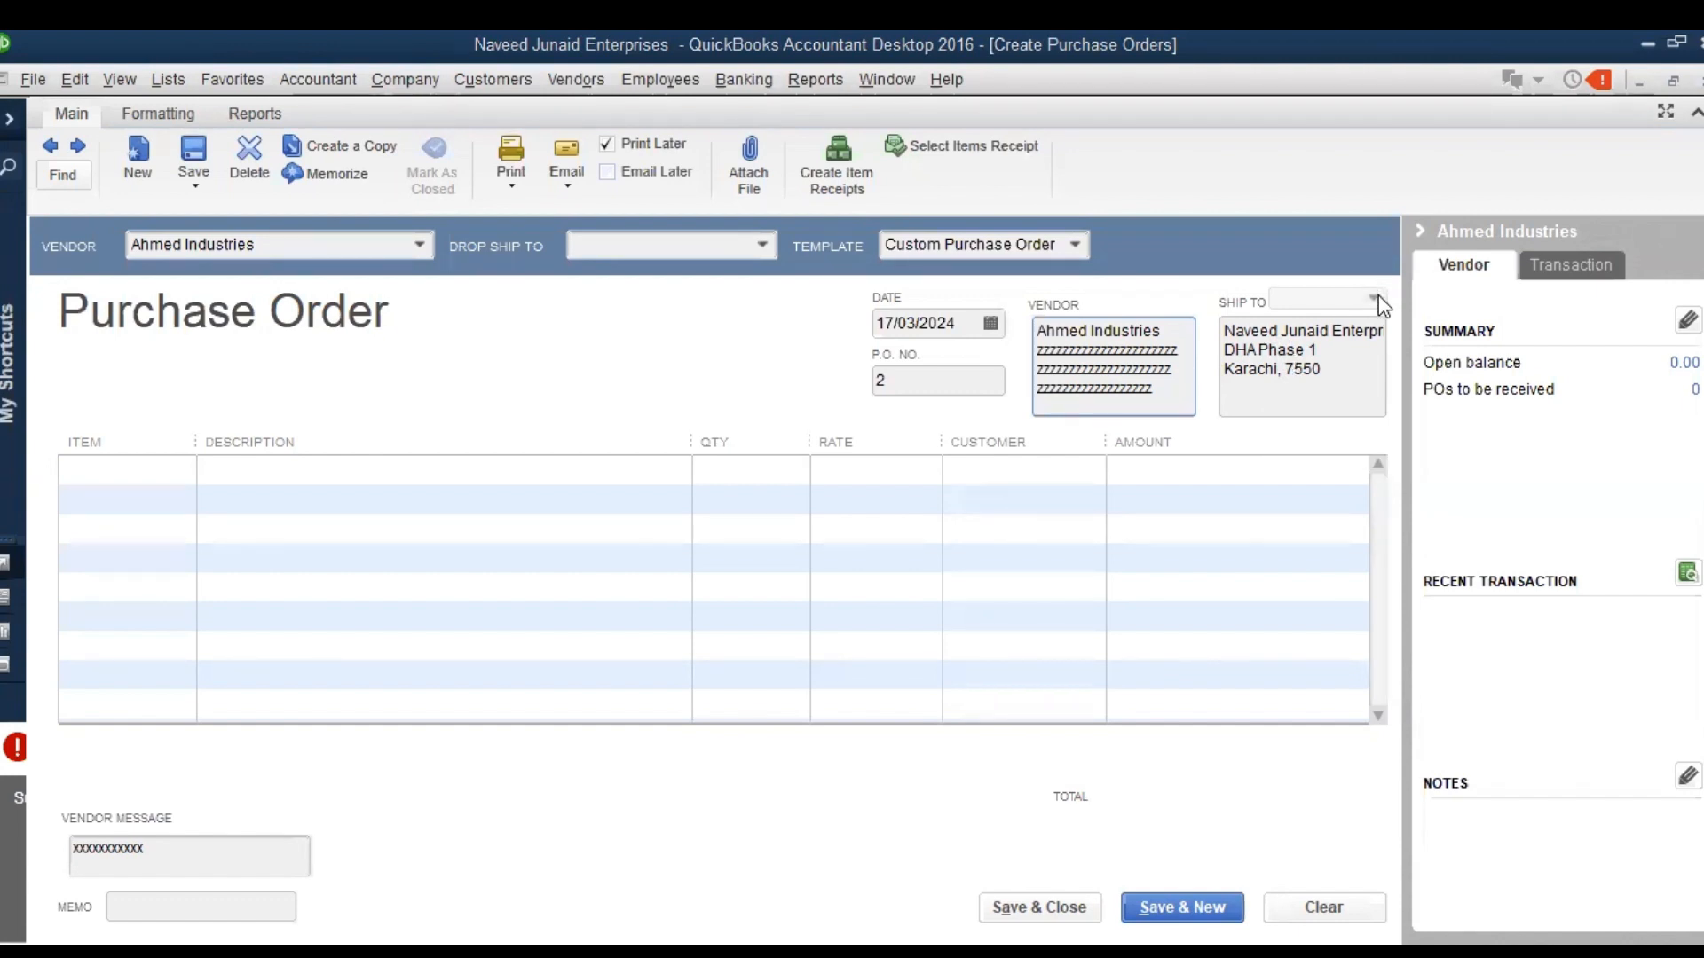
Add Chemical Alfa as the purchase order's first item, with a placeholder row of "x" characters as its description
left_click(183, 471)
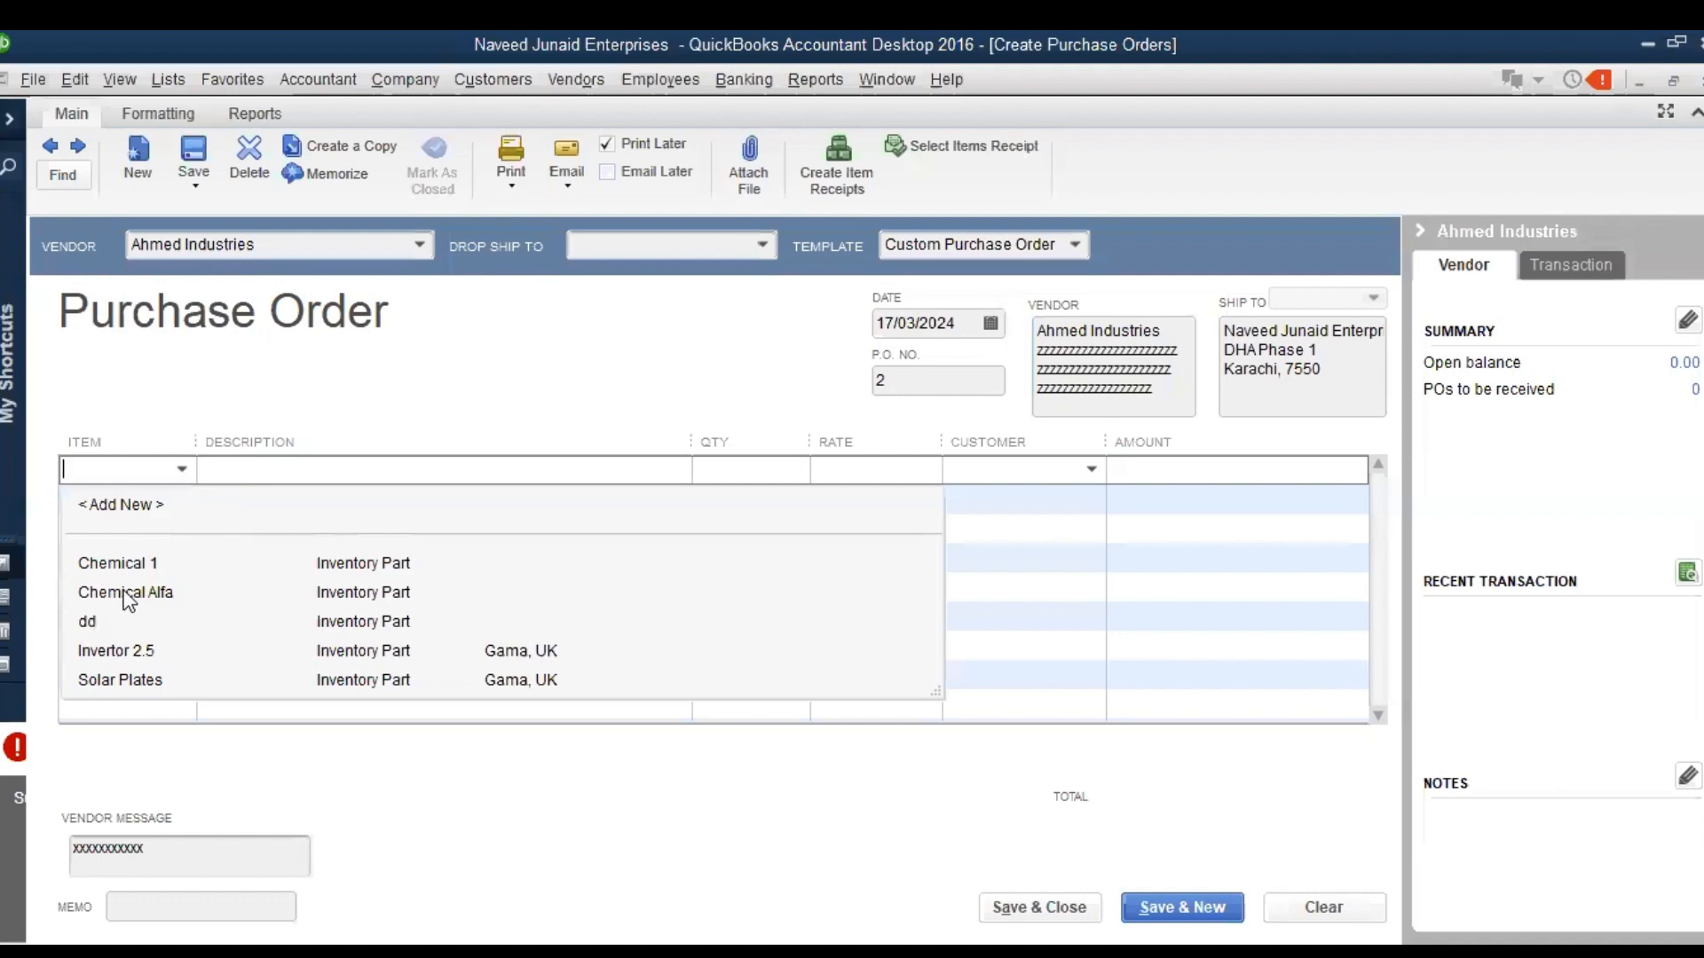
left_click(128, 593)
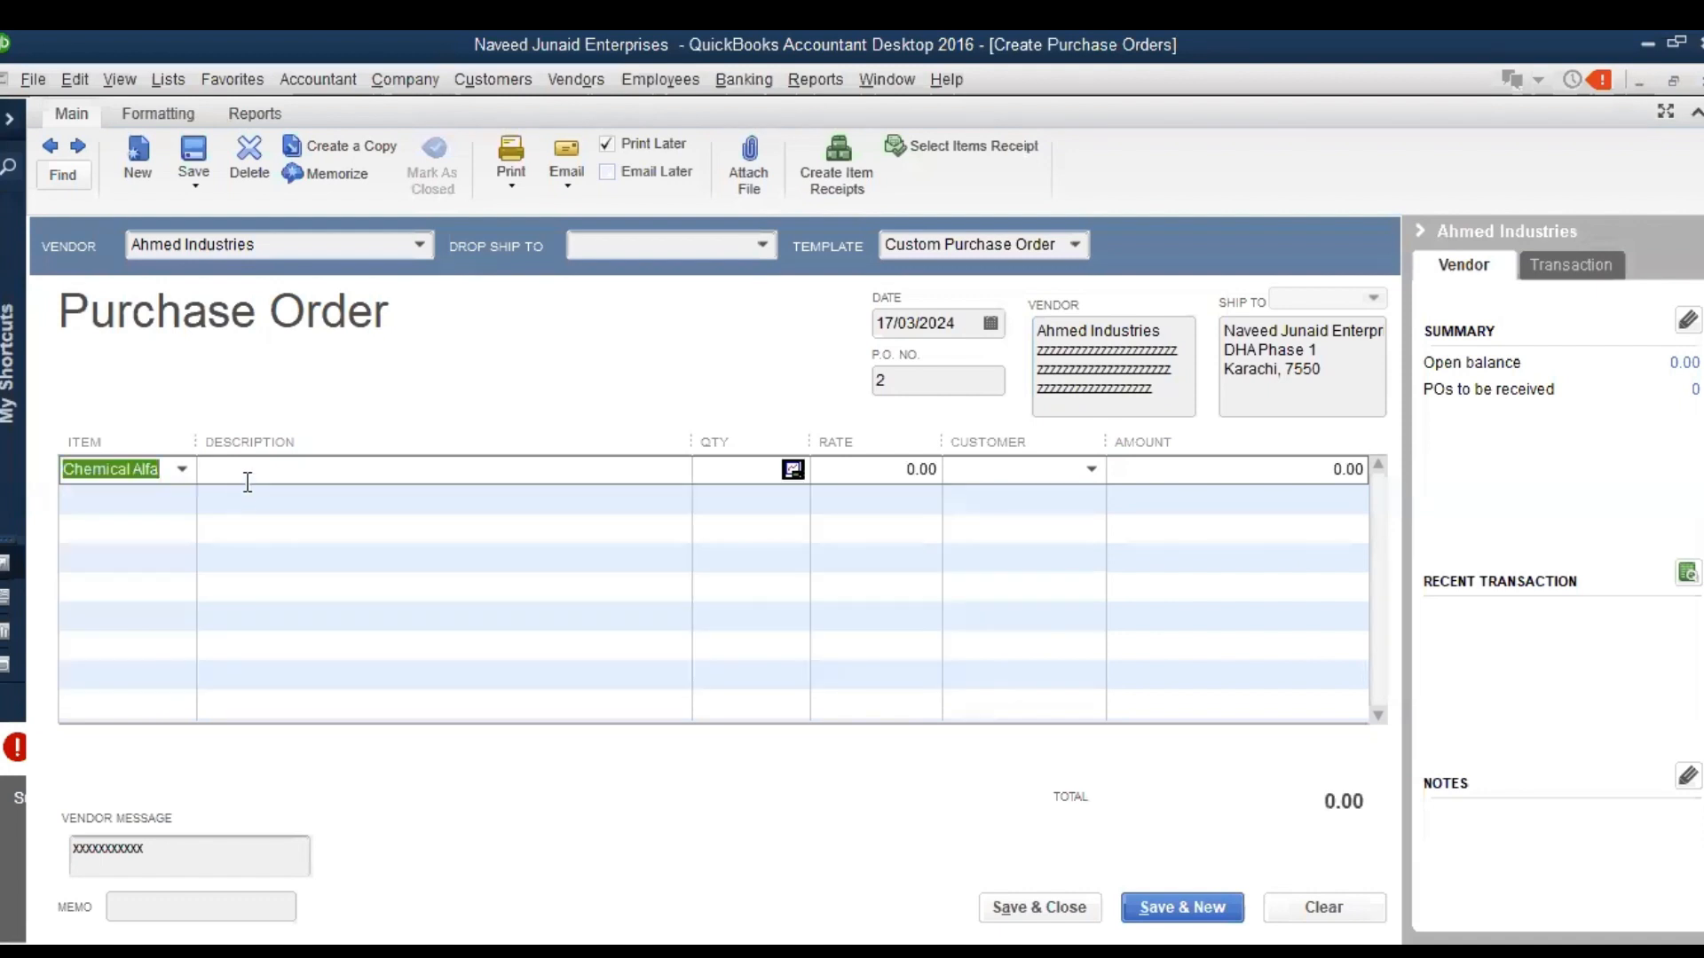
left_click(250, 483)
type("x")
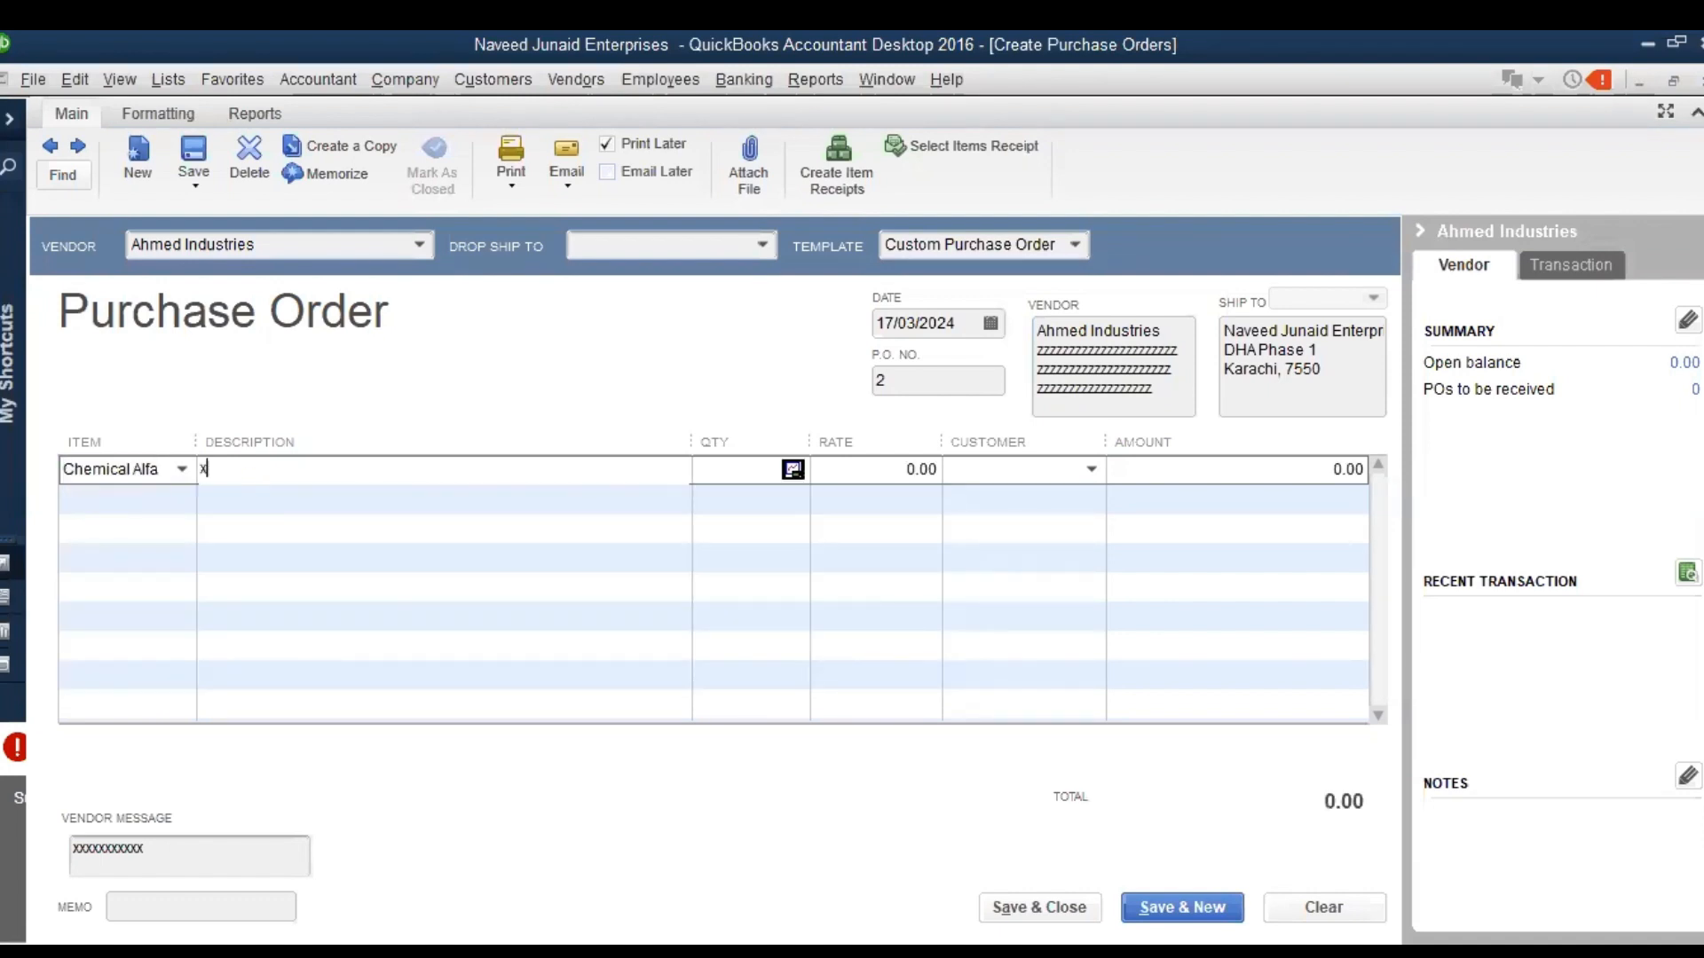
type("xxxxxxxxxxxxxxxxxxxxxxxxxxxxxxxxx")
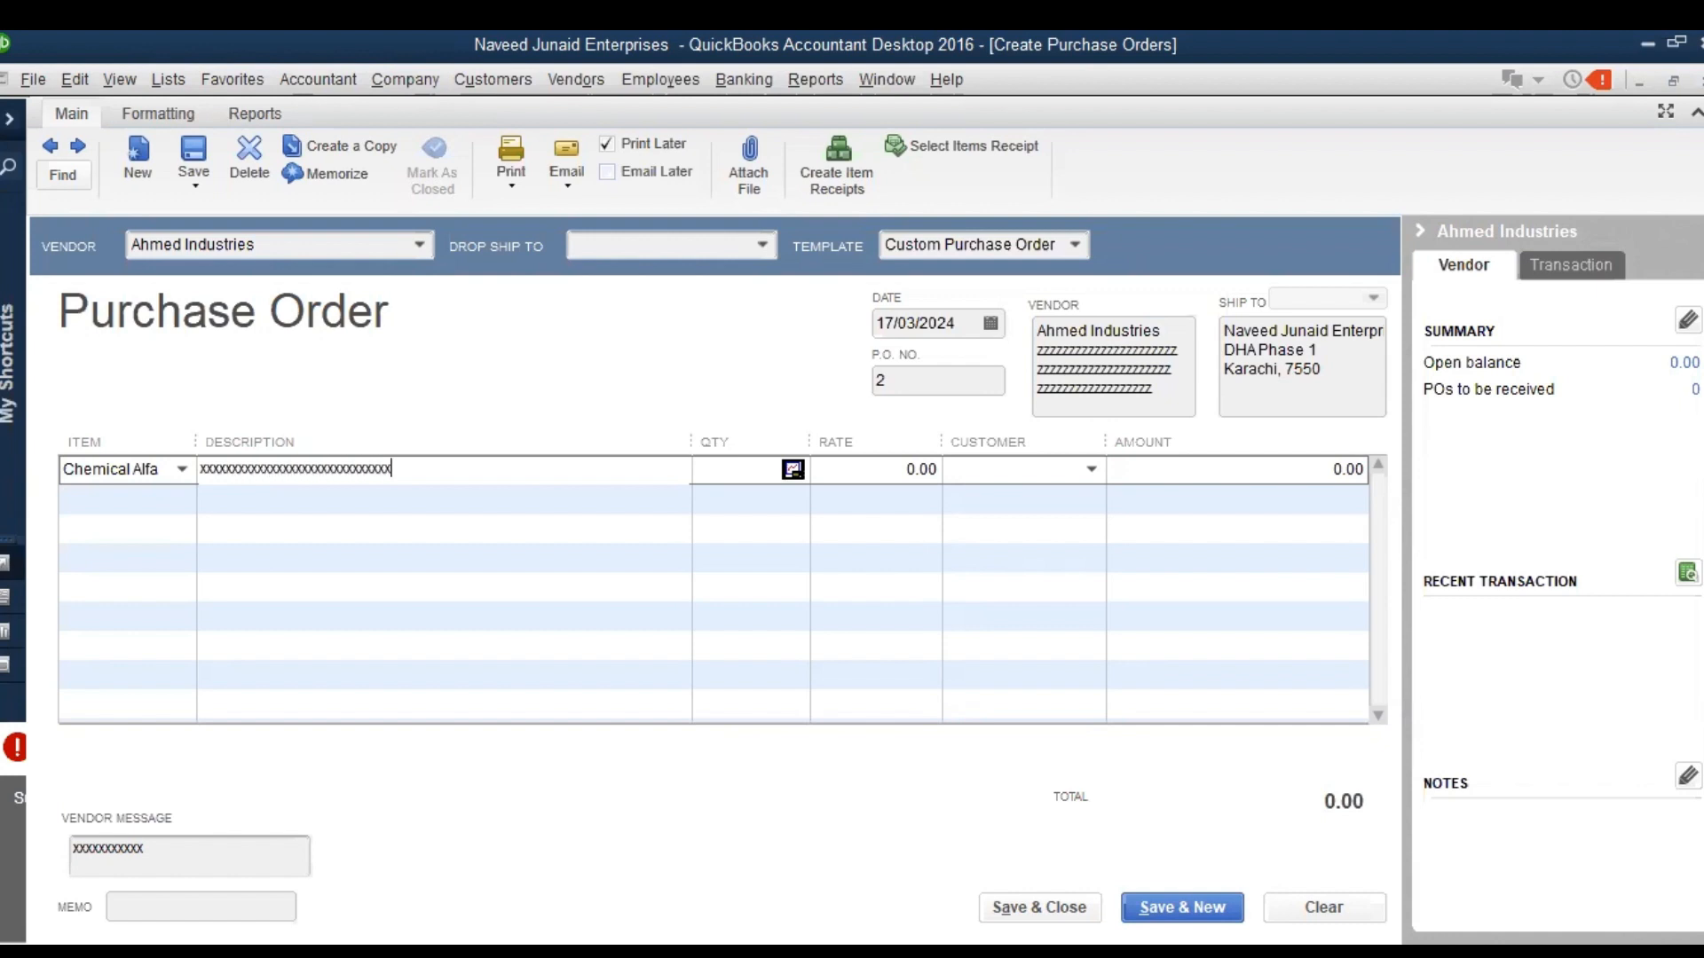
Set the Chemical Alfa line's quantity to 100 and its rate to 100
left_click(765, 465)
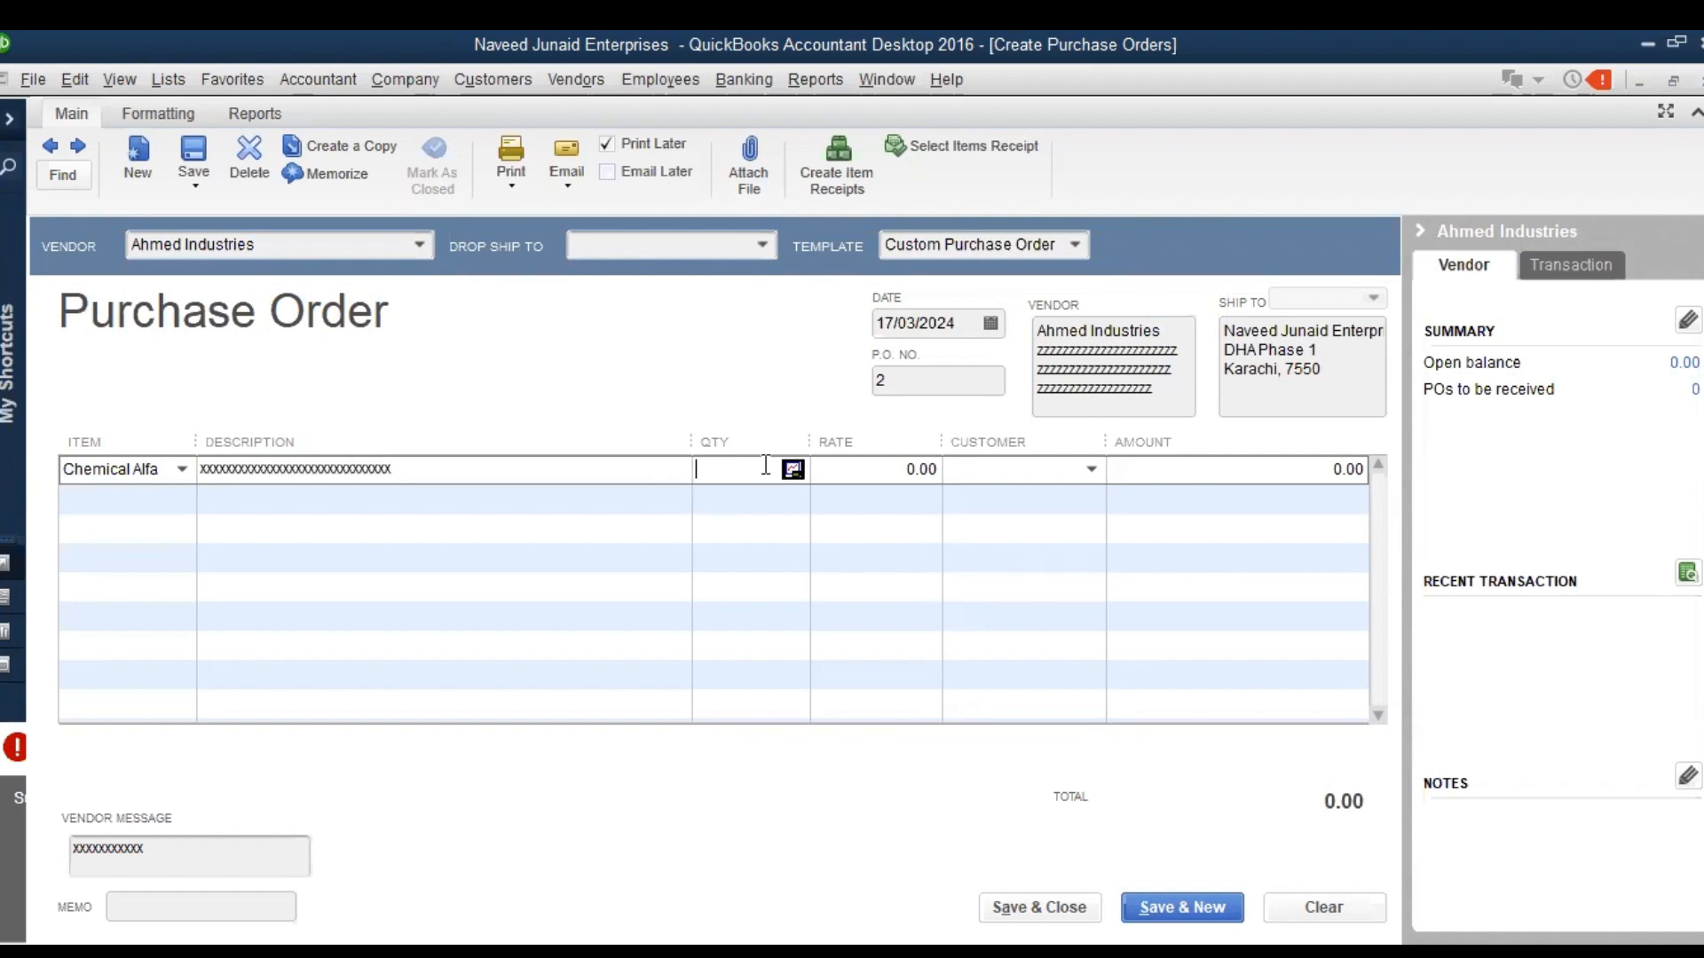
type("100")
key("Tab")
type("100")
key("Tab")
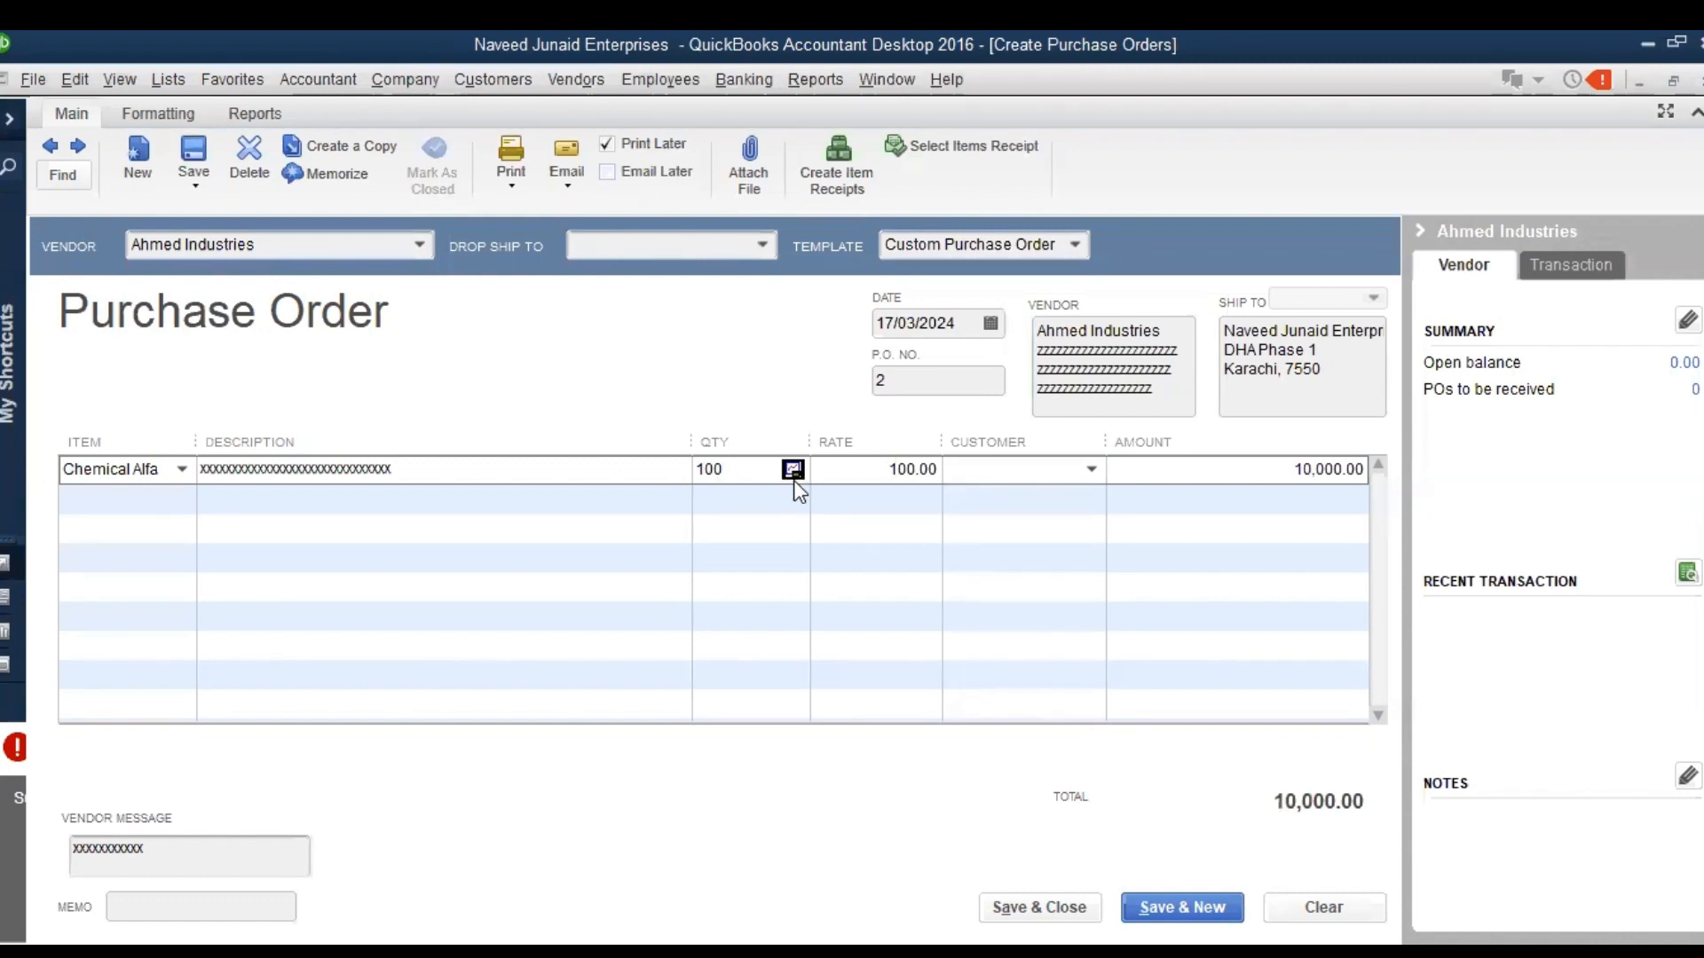
Check the Chemical Alfa line's rate, quantity details and available customers, leaving the customer blank
left_click(855, 472)
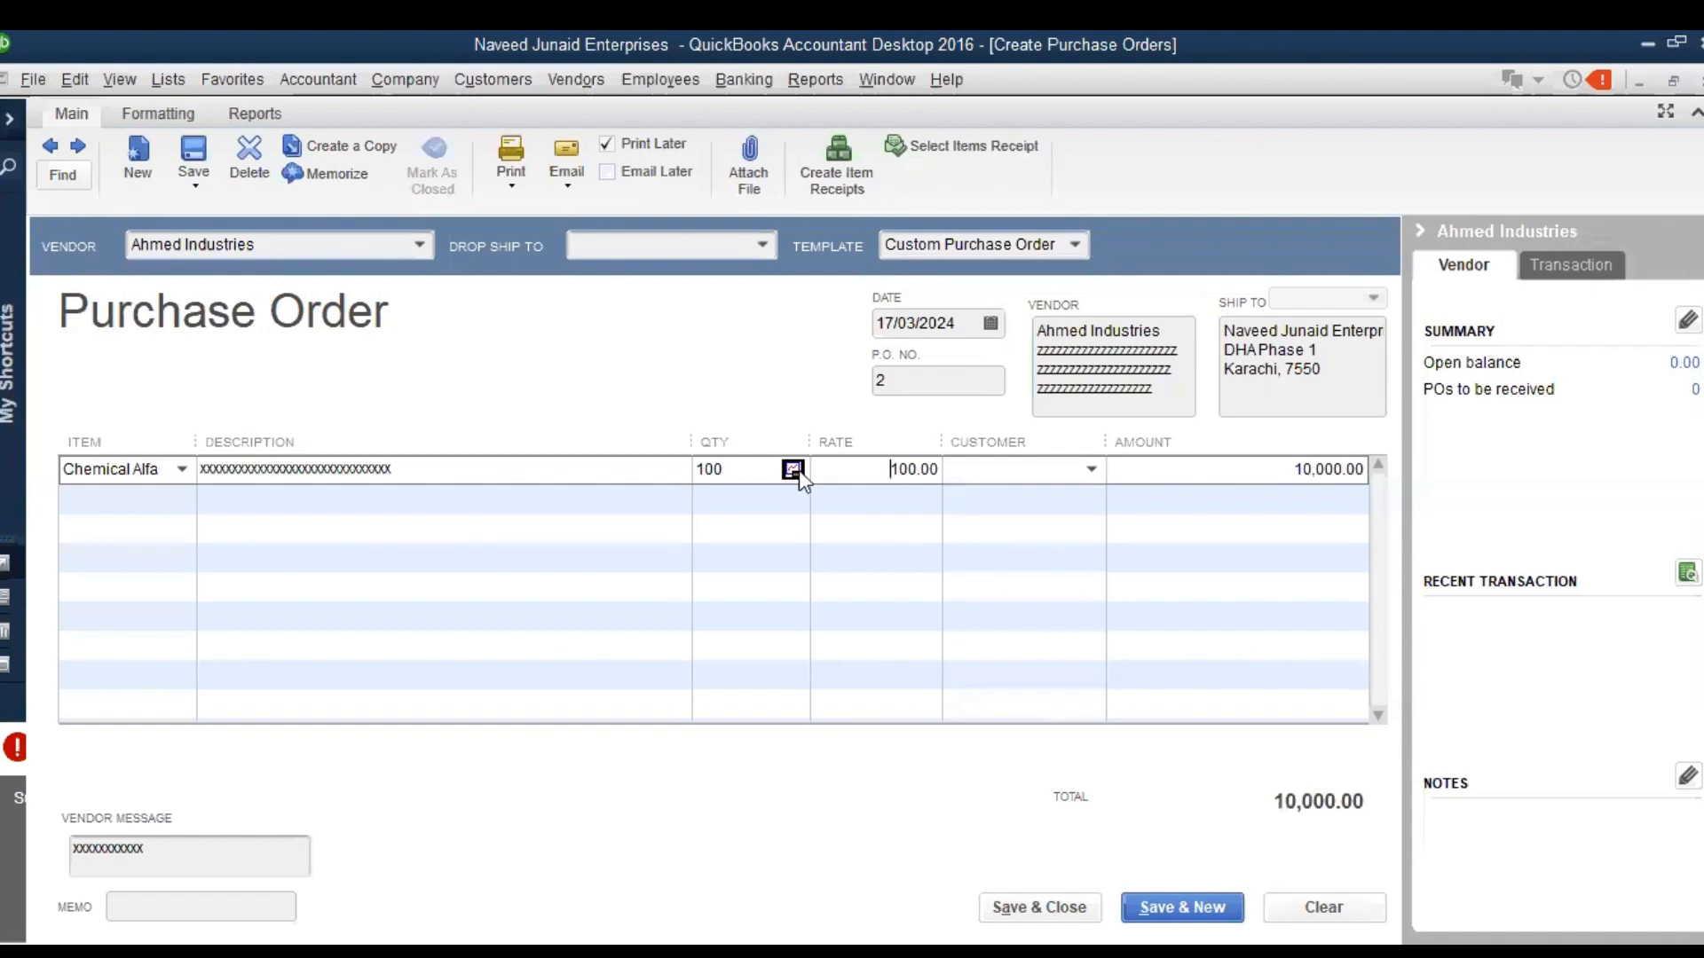
left_click(786, 472)
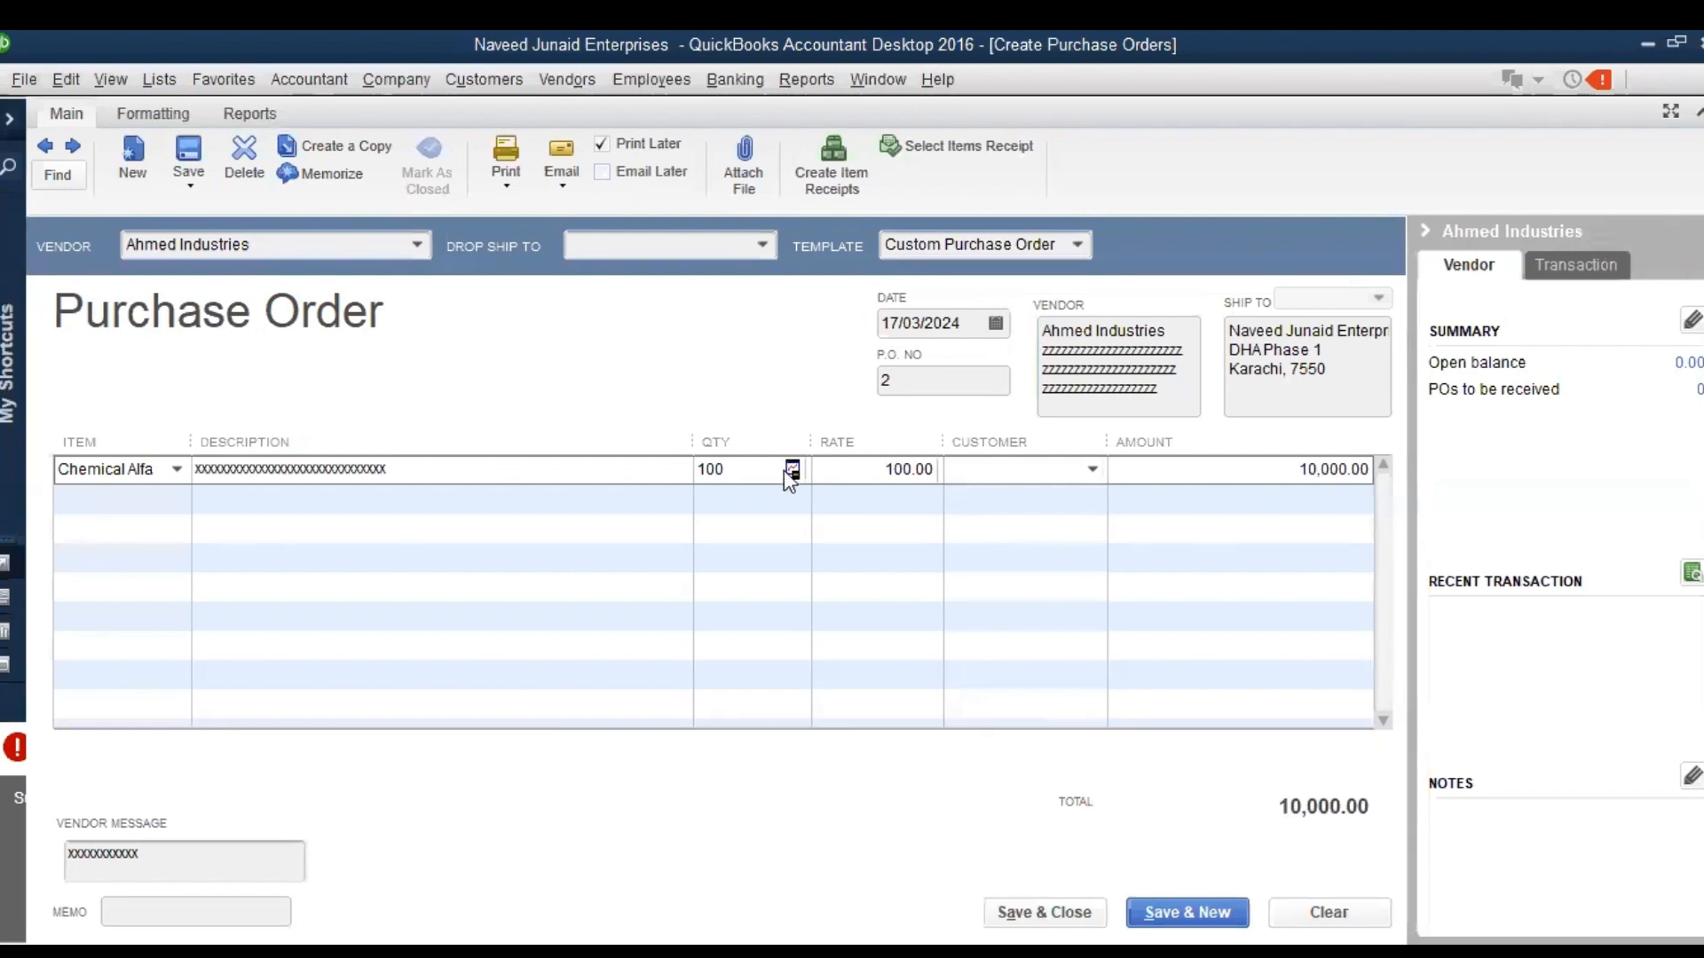
key("Escape")
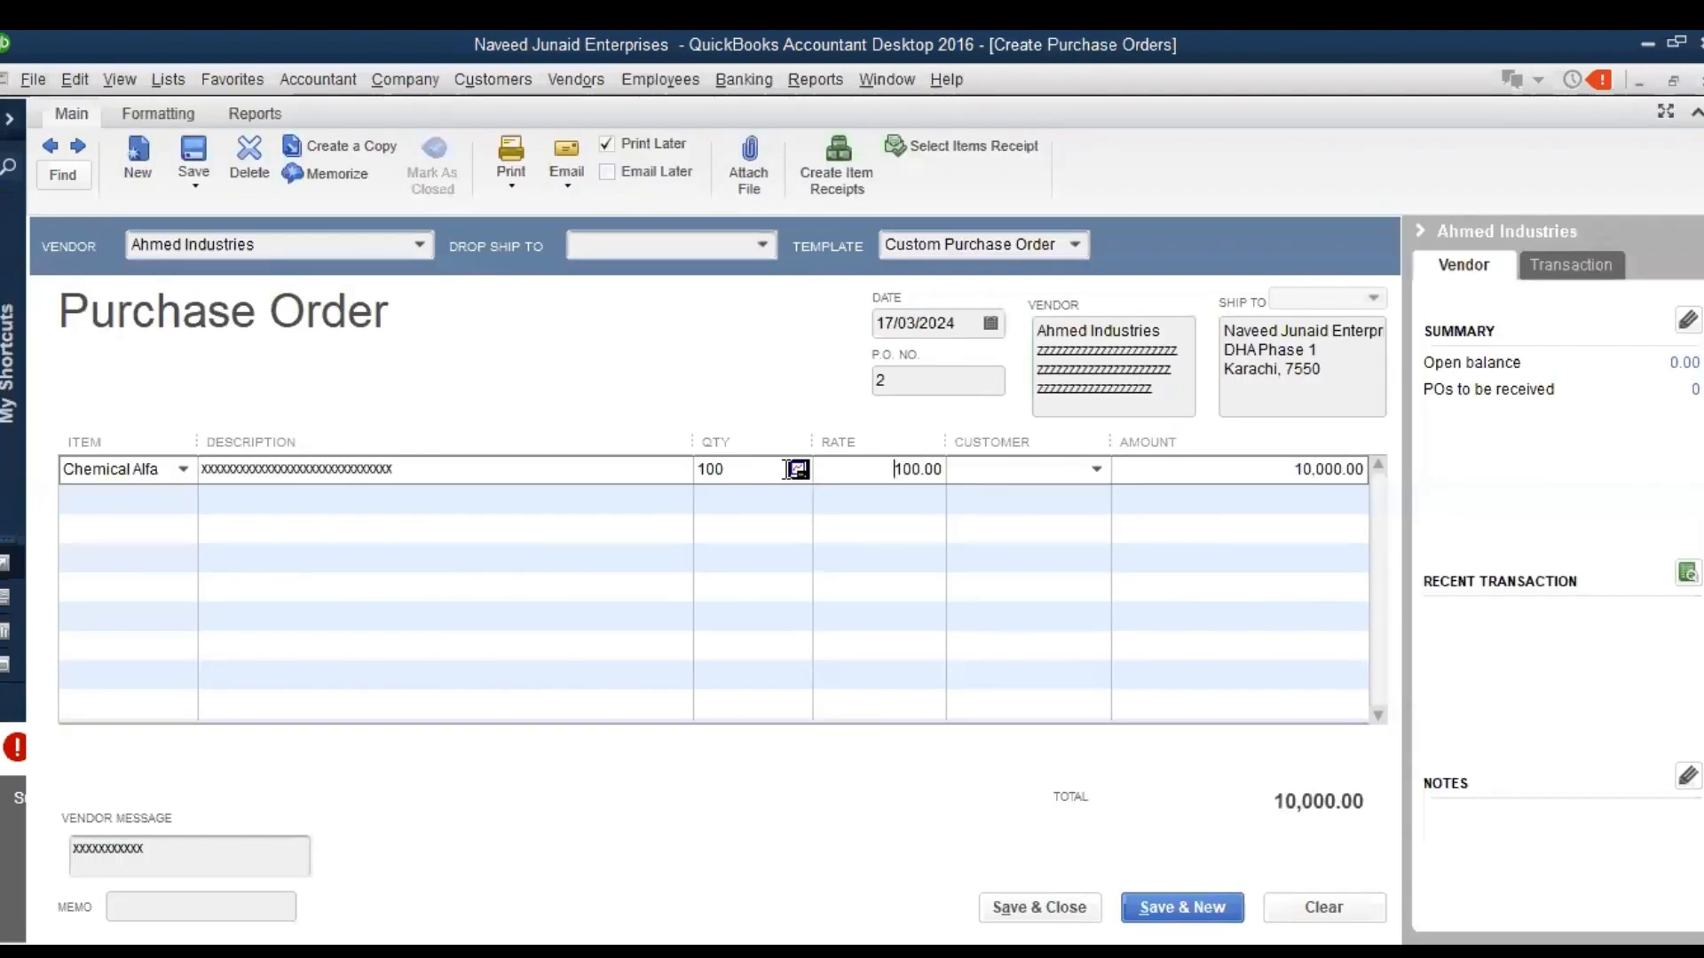
left_click(1094, 472)
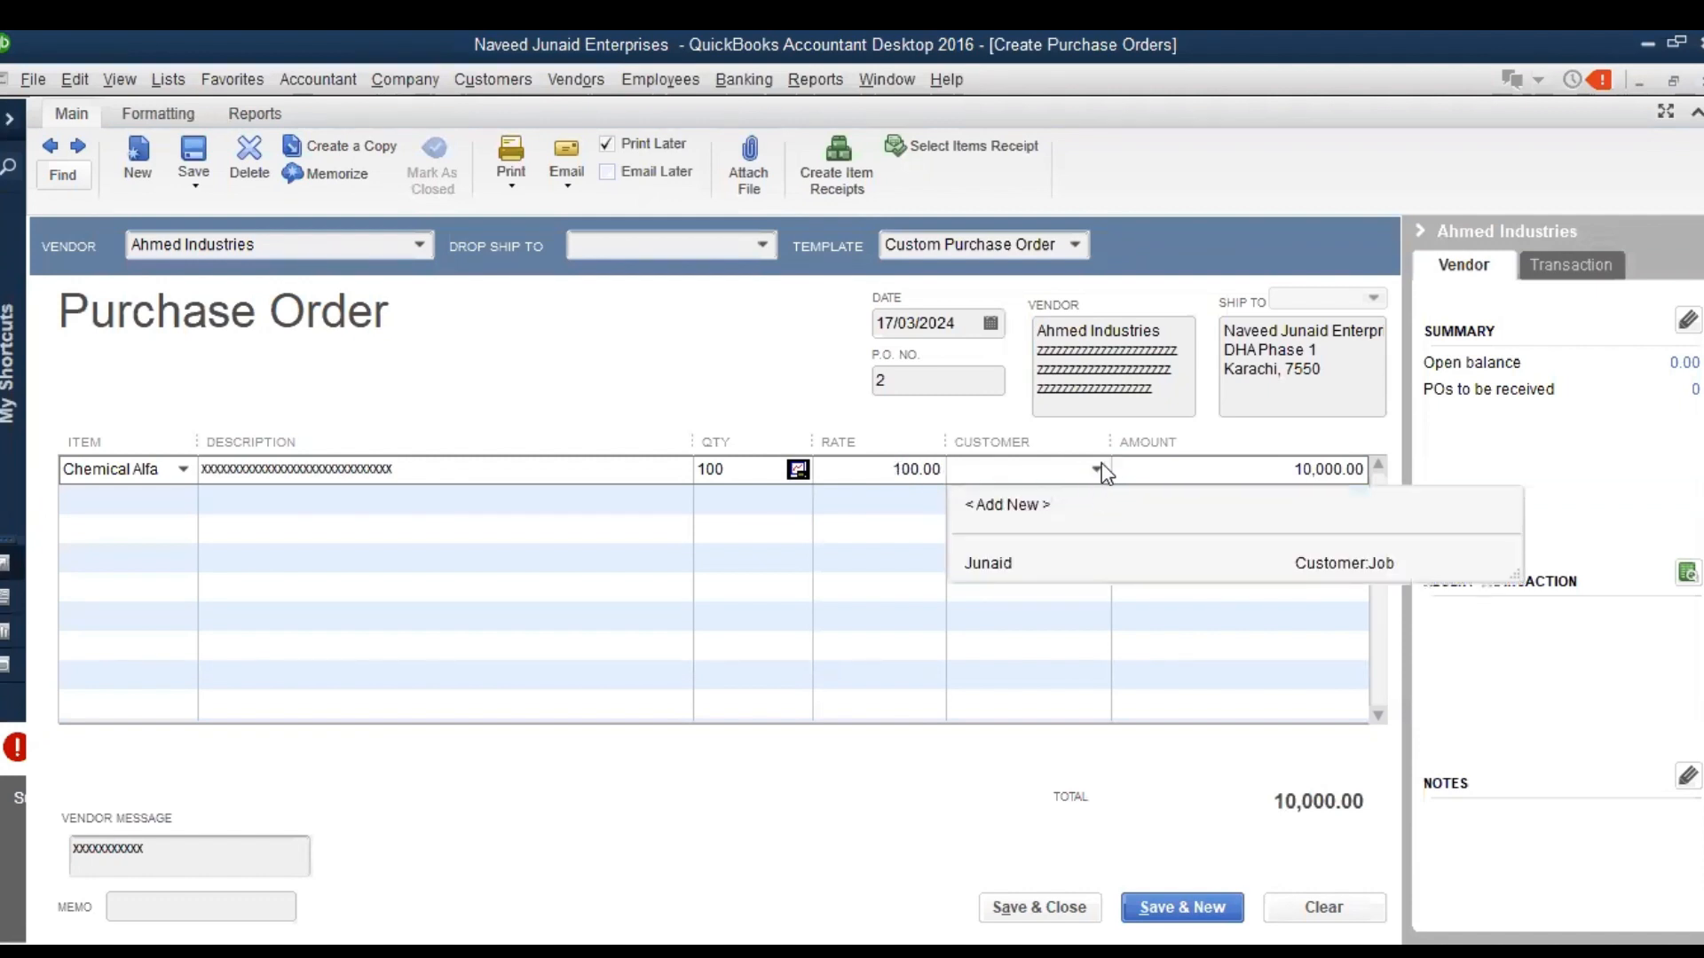
left_click(1099, 465)
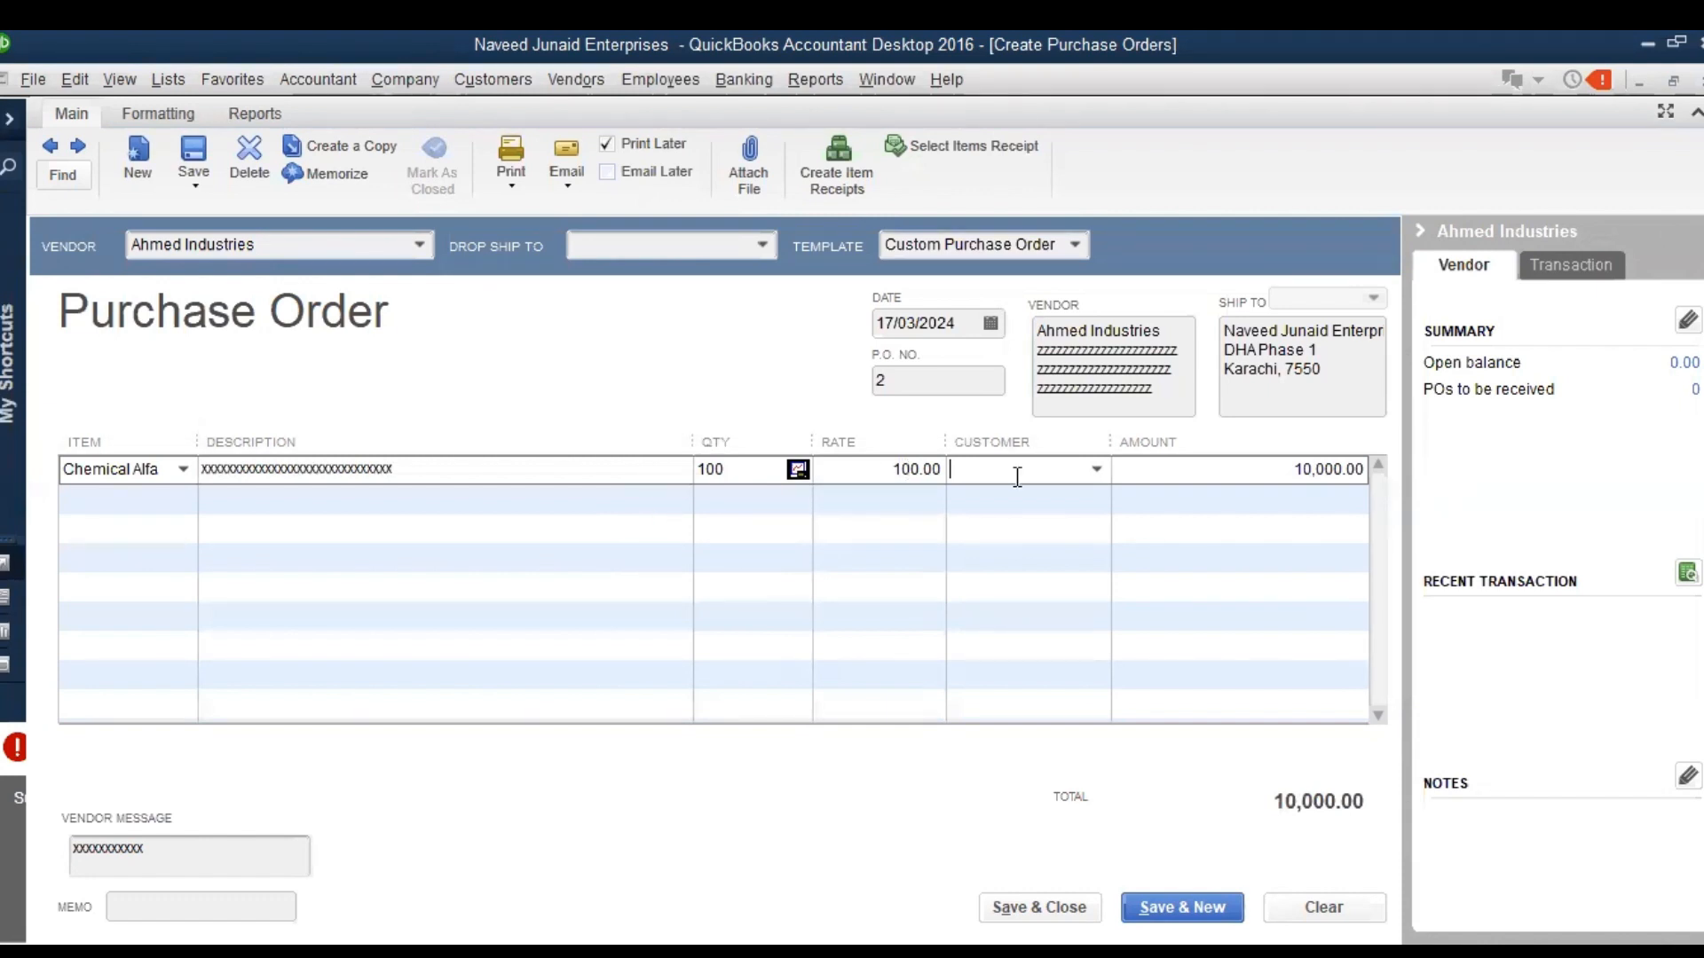
Save and close the purchase order without correcting its spelling, and show Ahmed Industries' transactions in the Vendor Center
left_click(1020, 903)
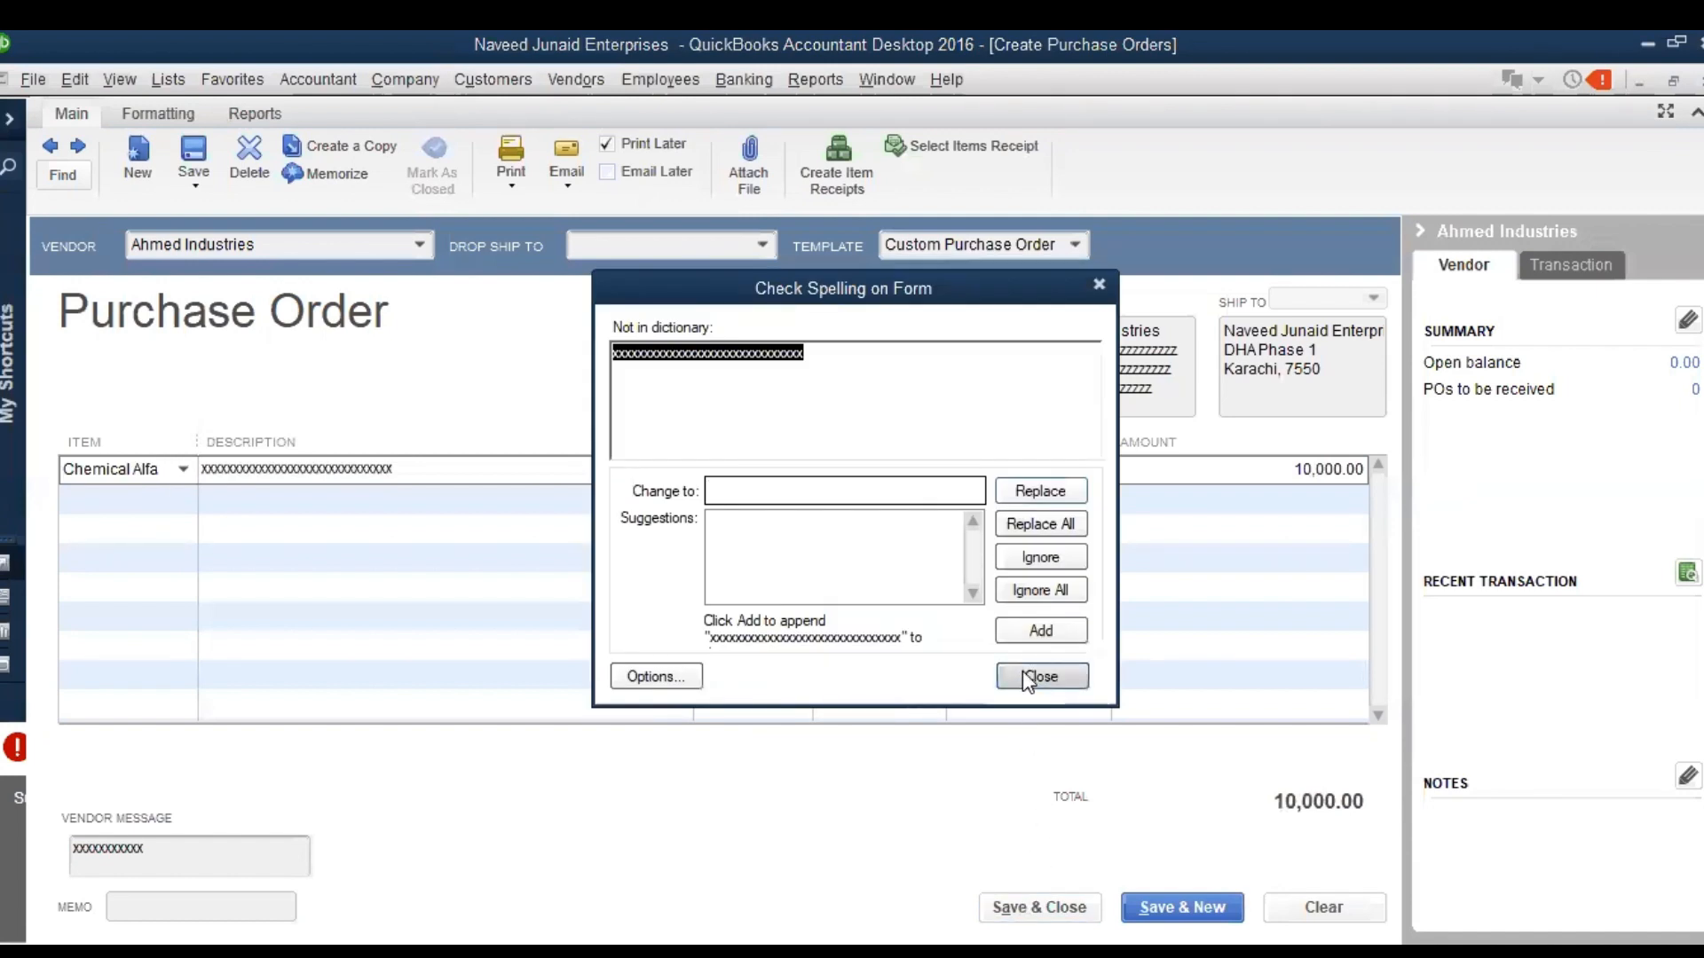
left_click(1025, 675)
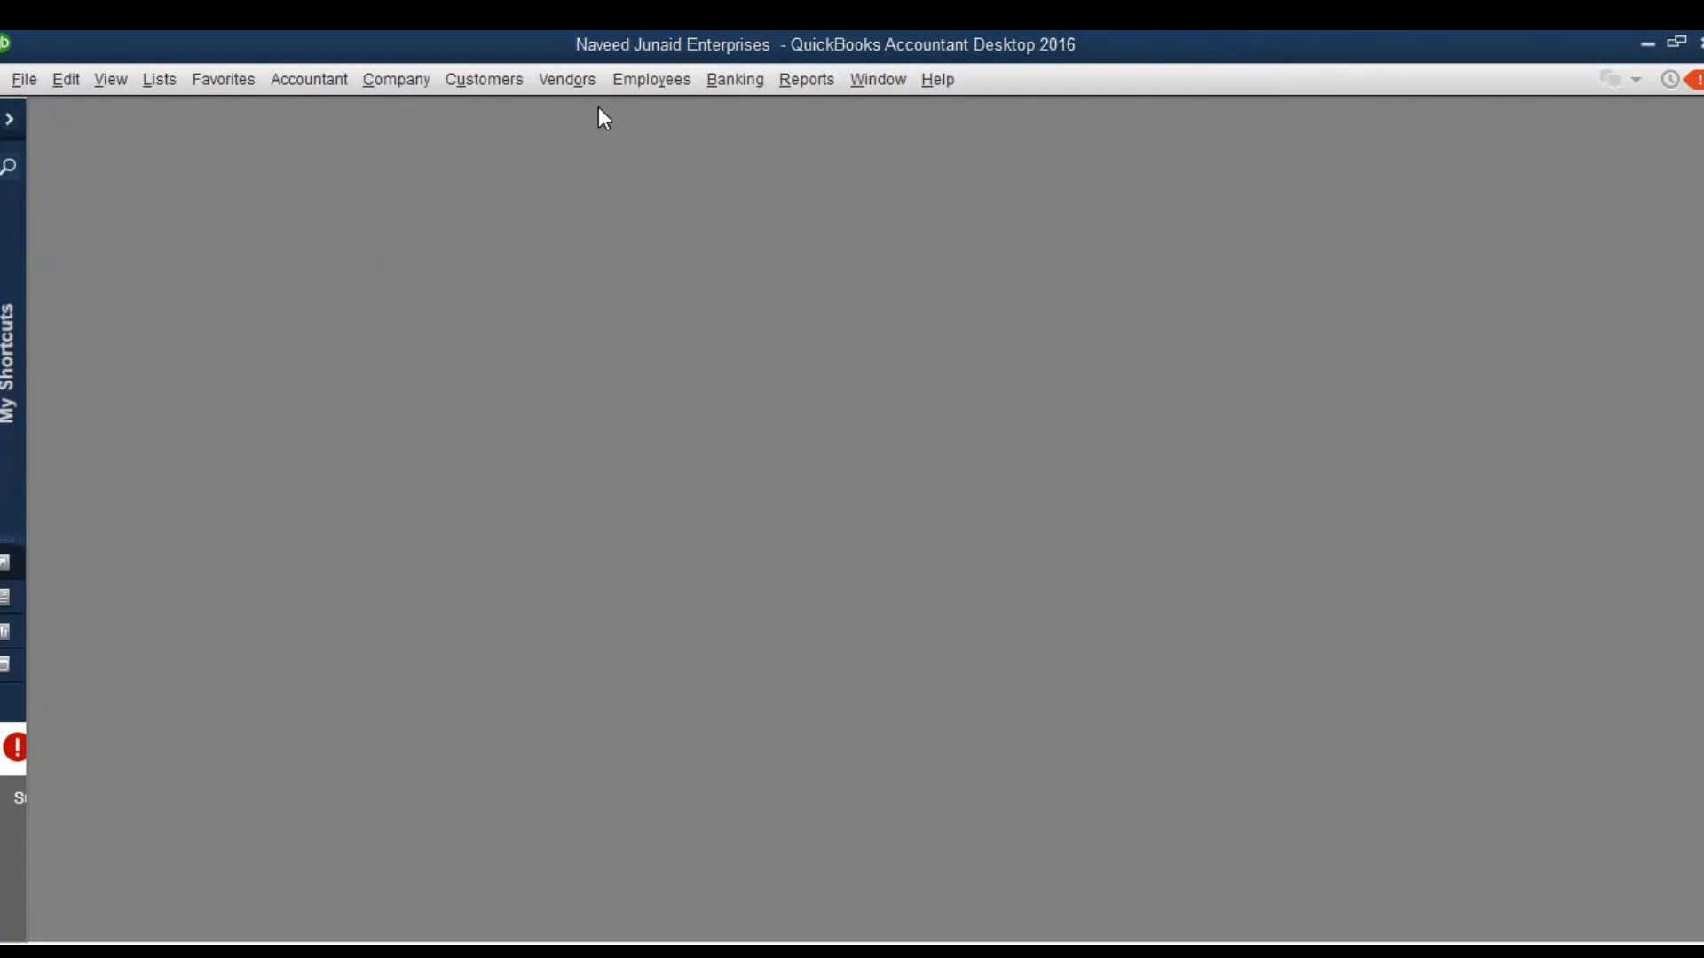
left_click(575, 87)
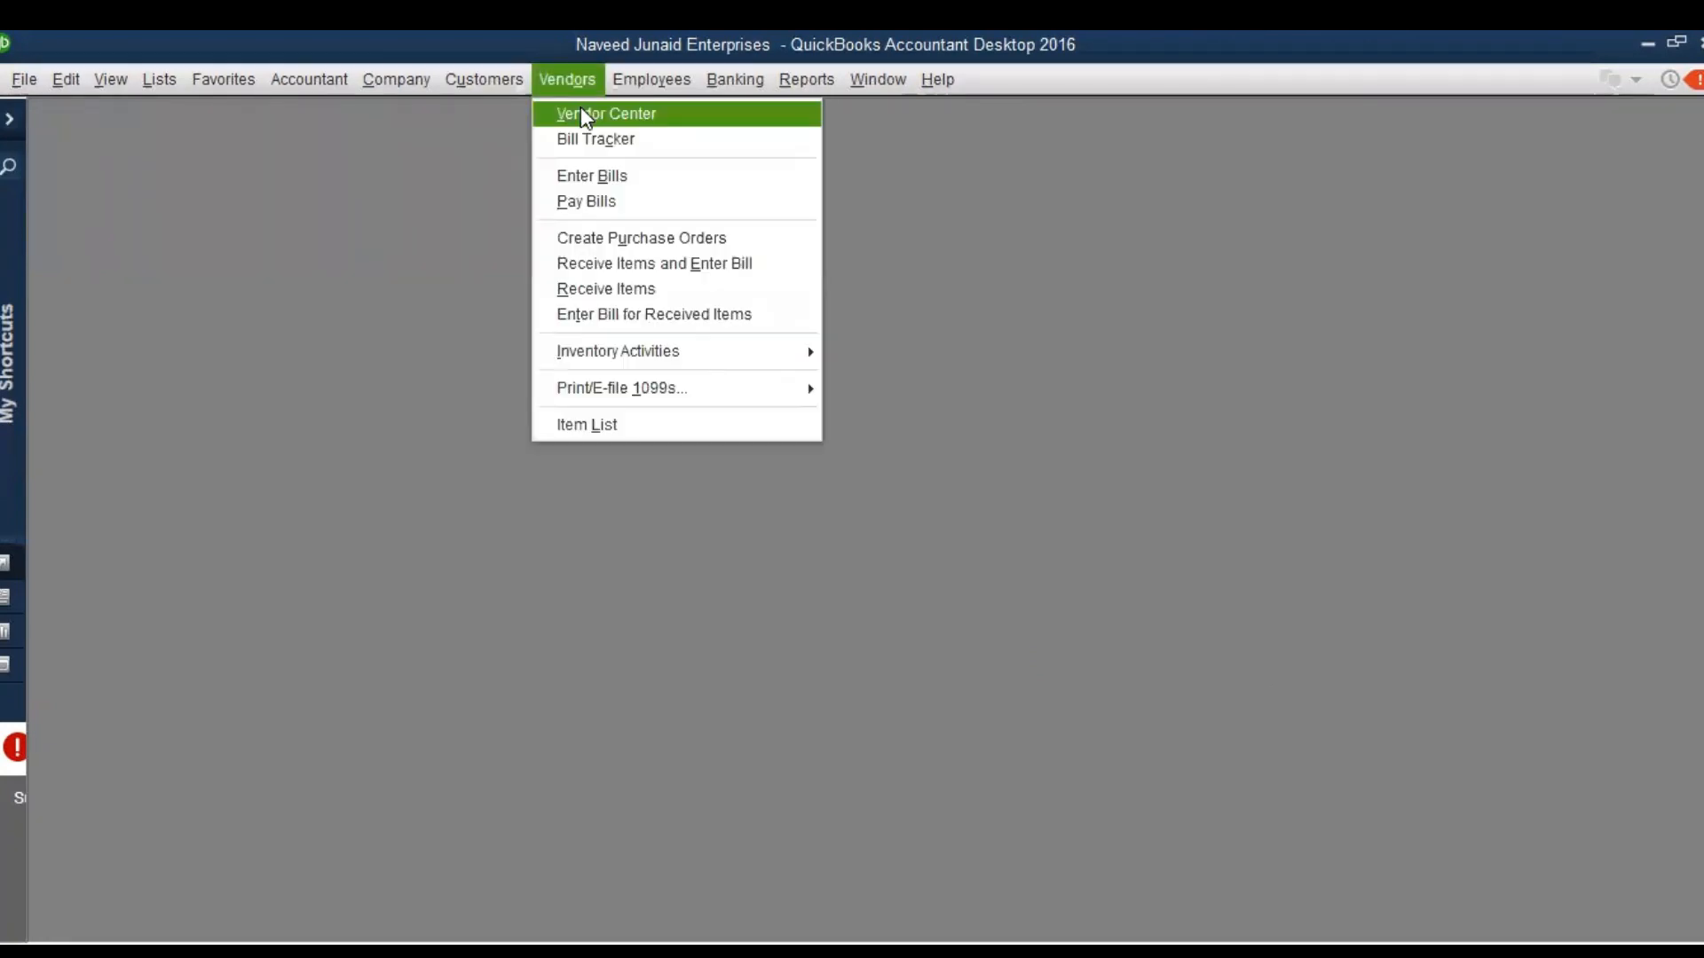
left_click(581, 109)
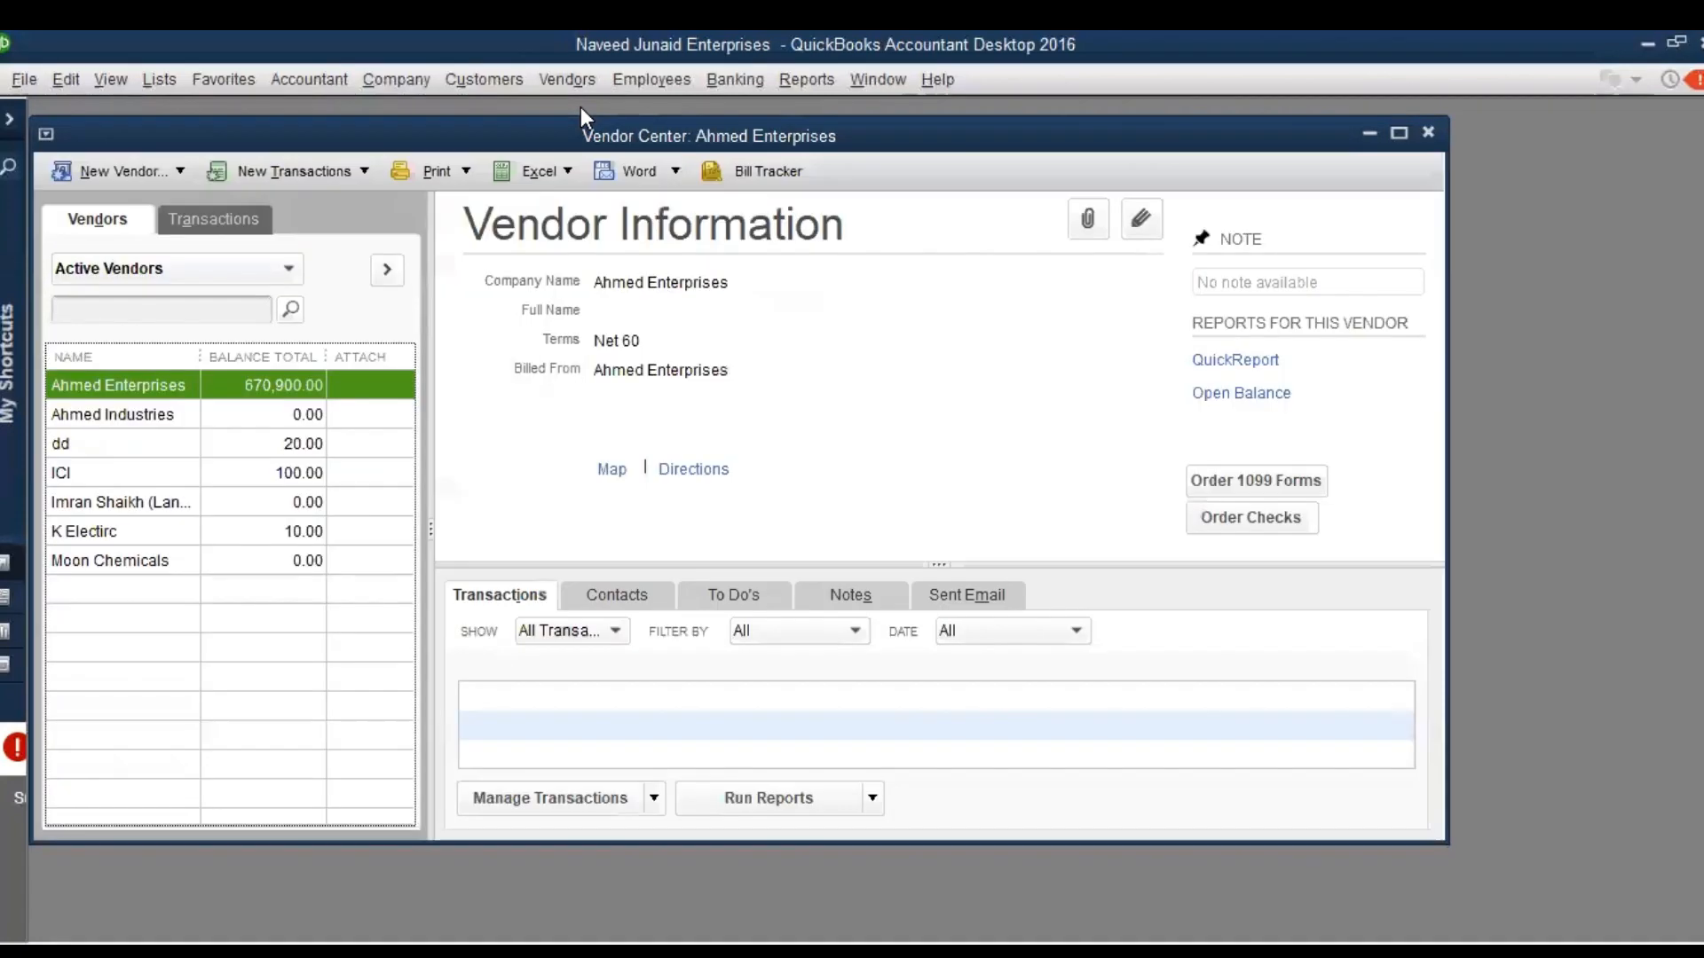
left_click(125, 414)
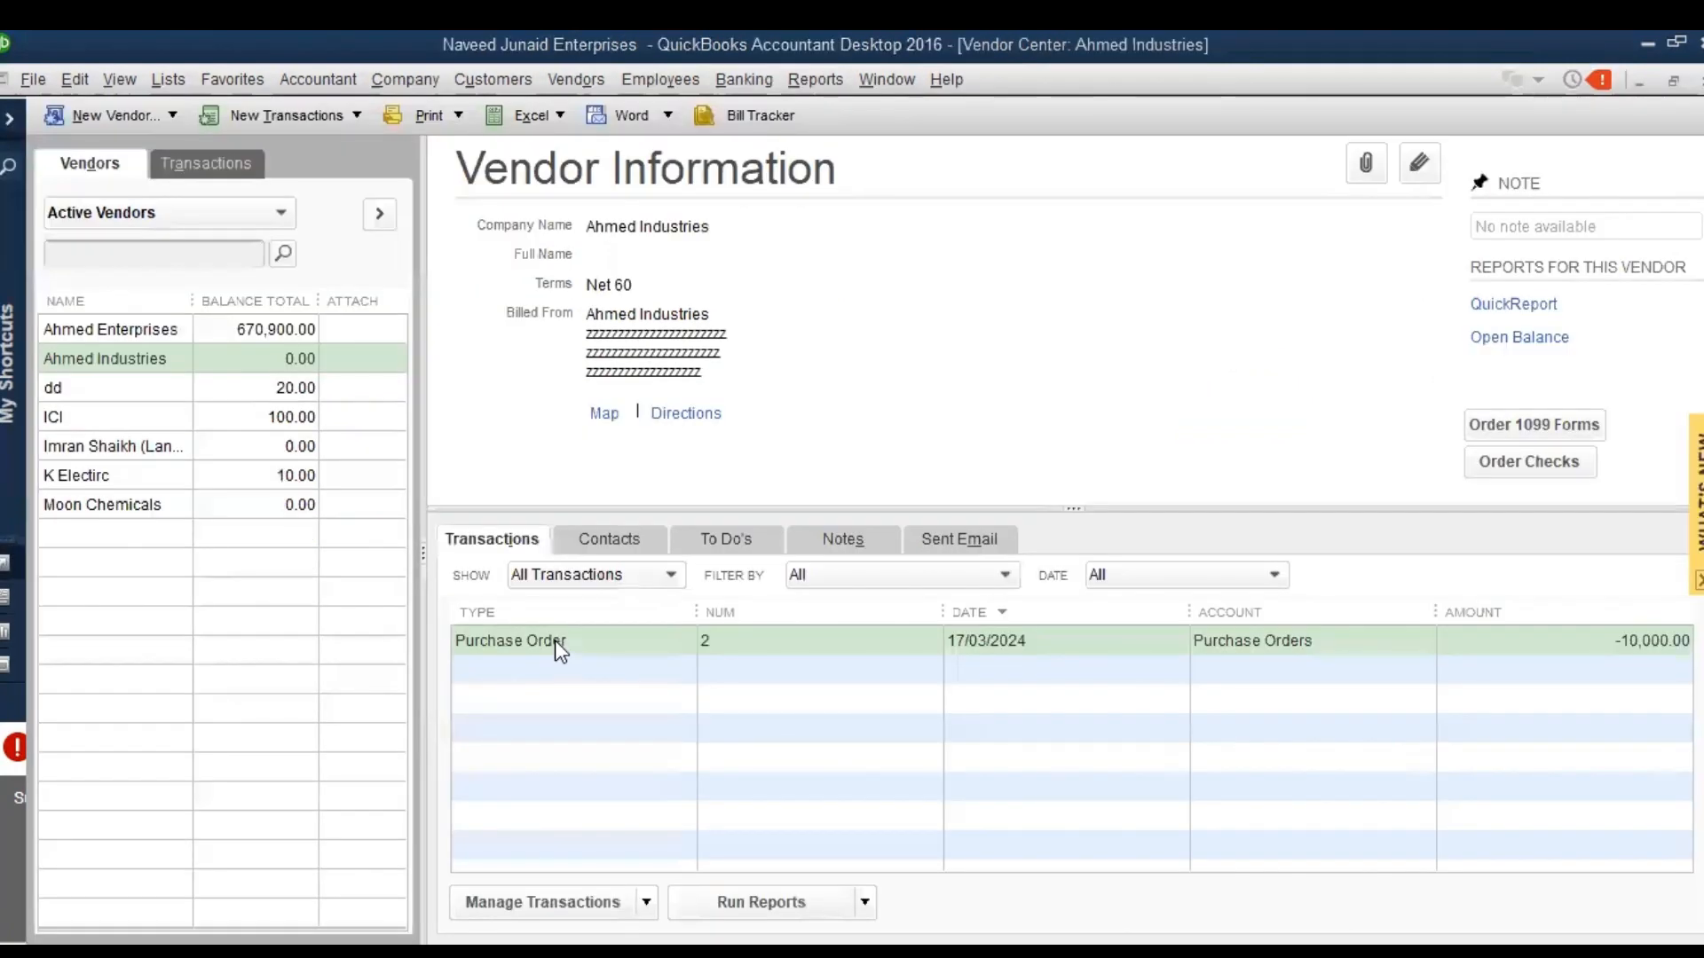
Open Ahmed Industries' purchase order, check its transaction journal, and return to the Vendor Center
left_click(556, 640)
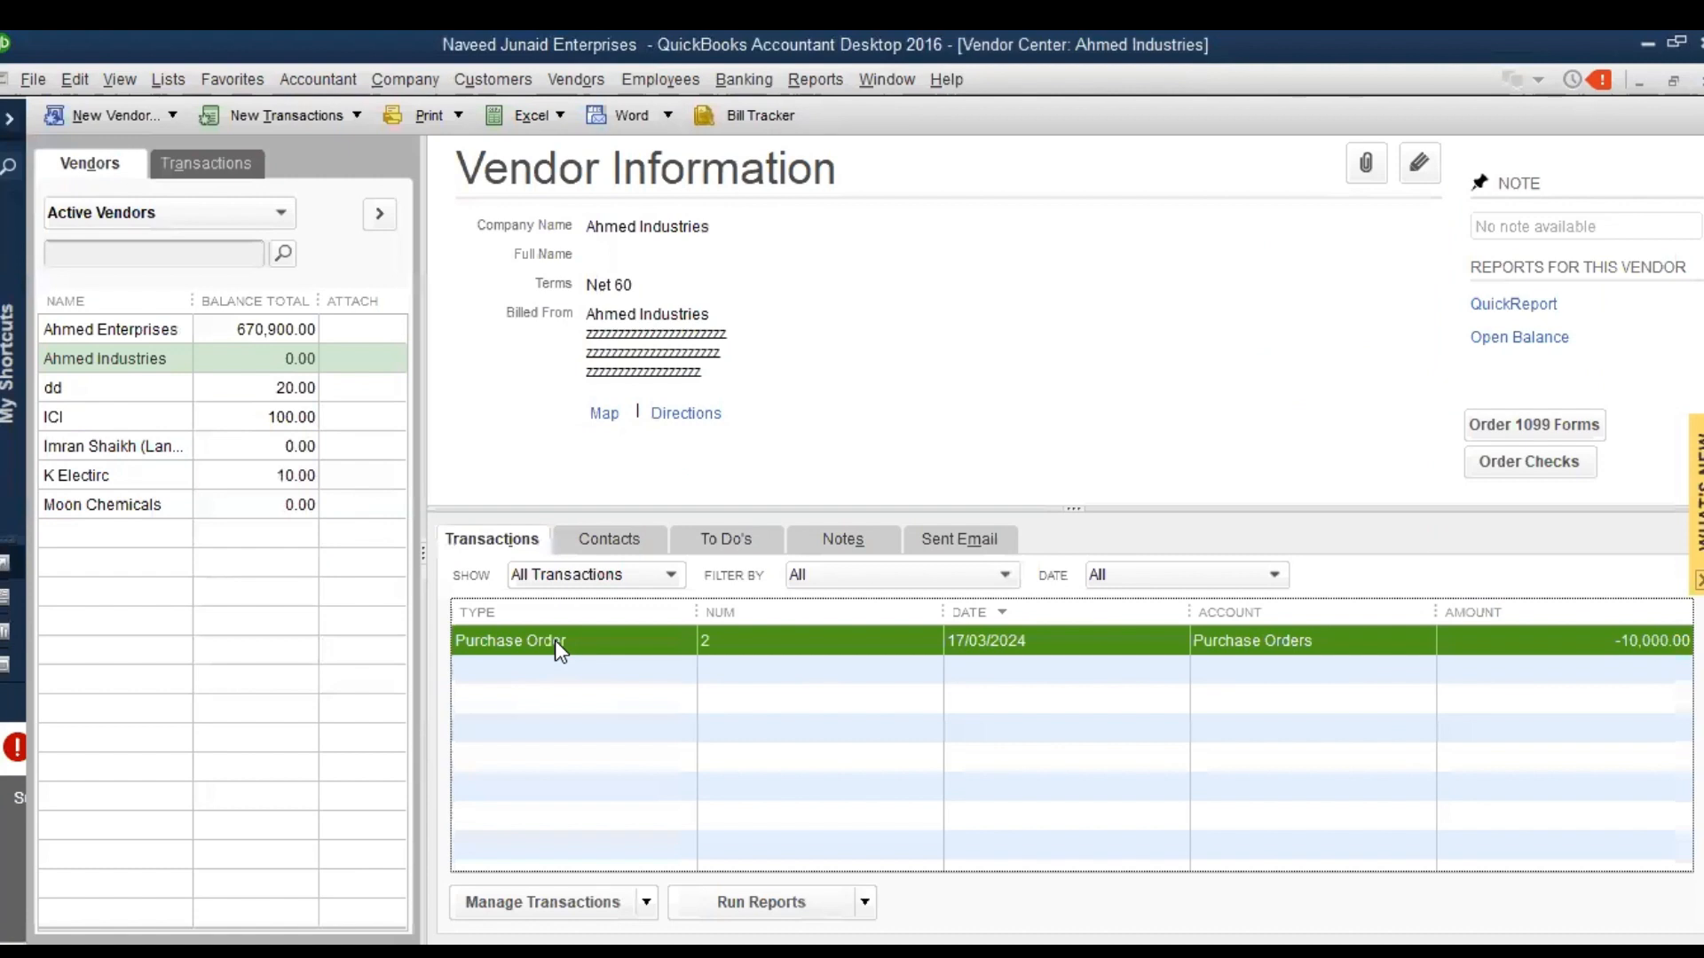
left_click(663, 575)
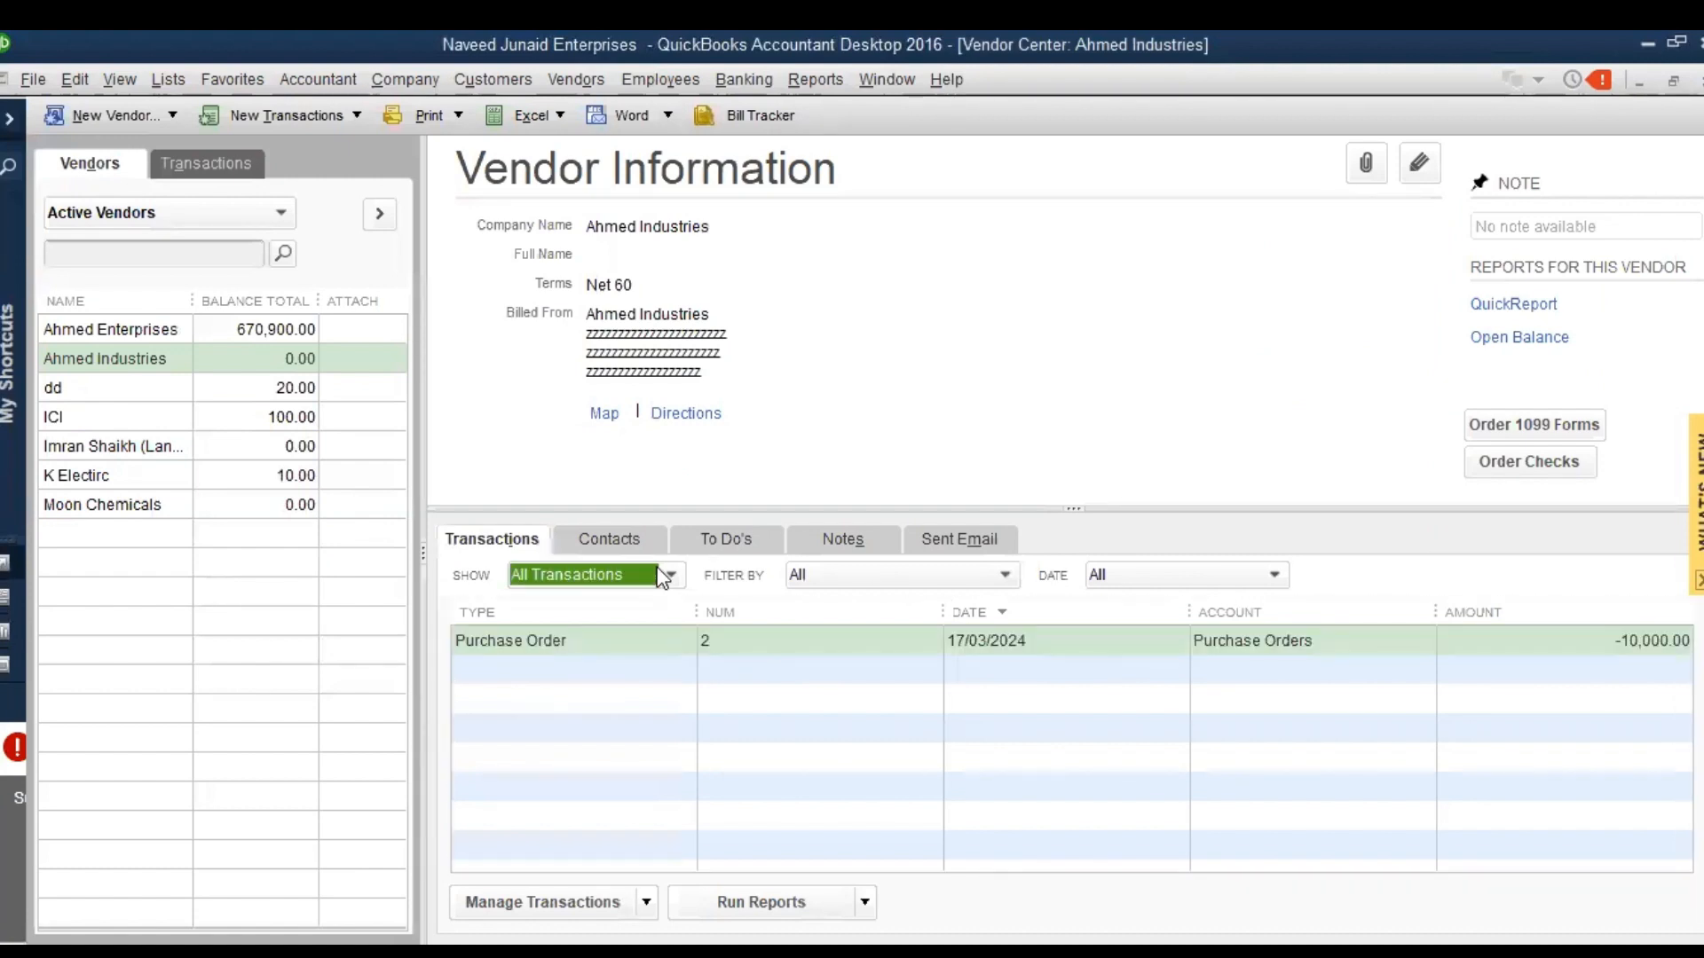
double_click(884, 646)
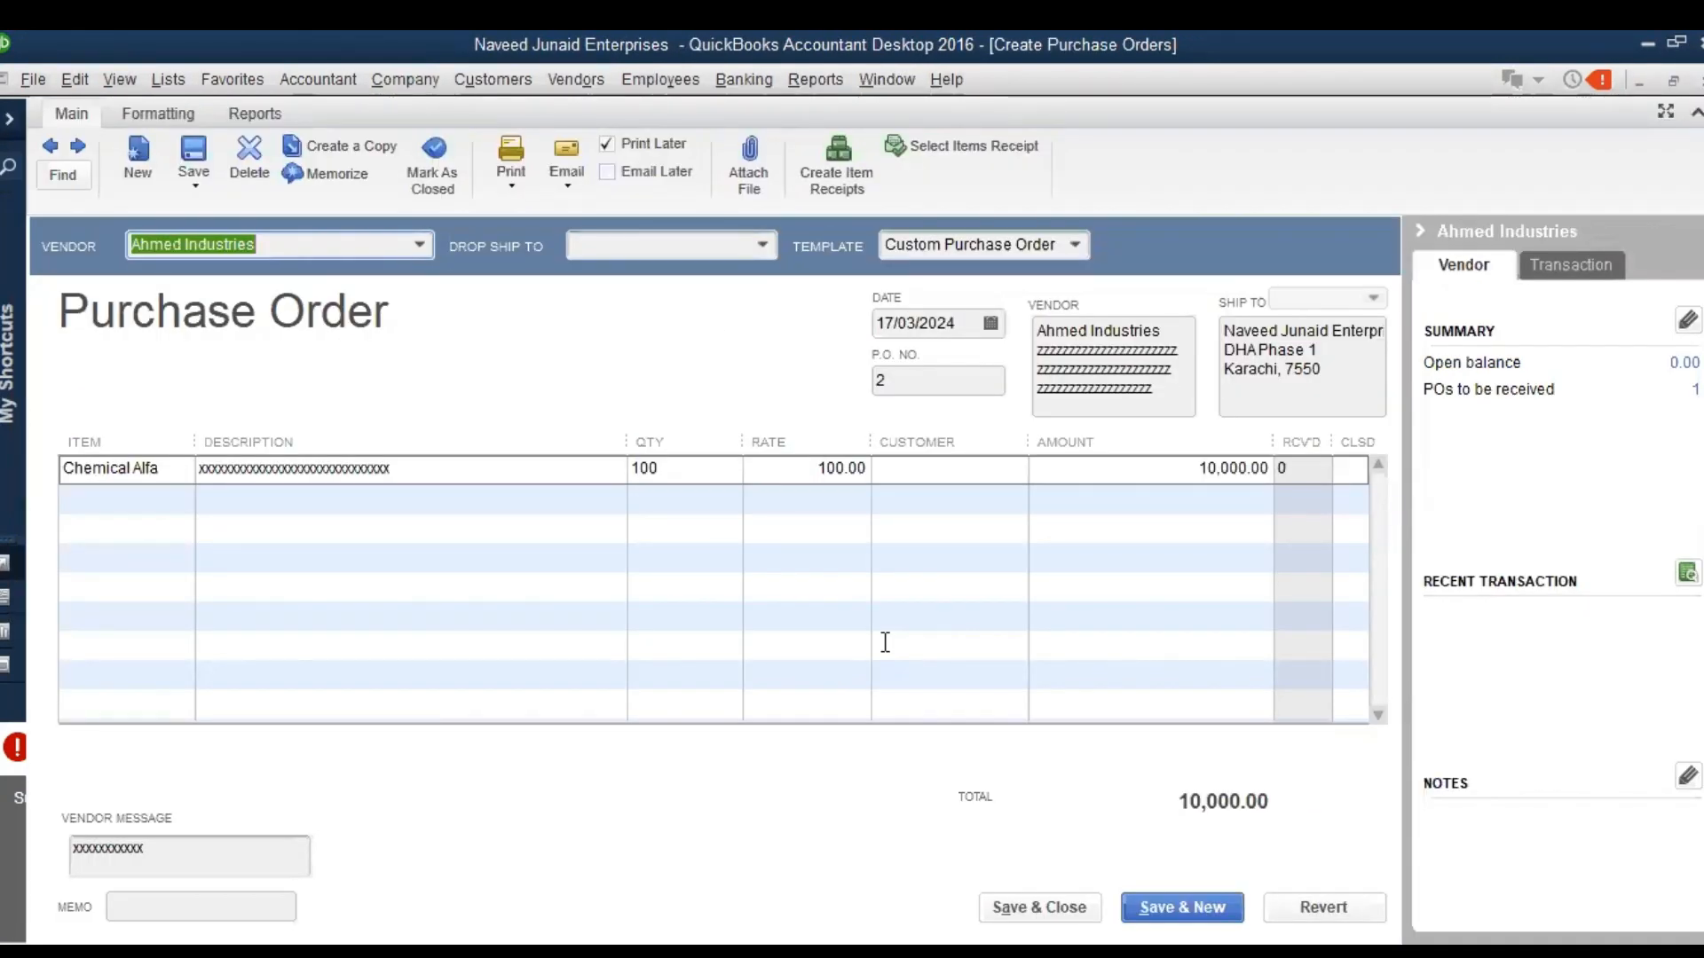
left_click(153, 114)
left_click(238, 115)
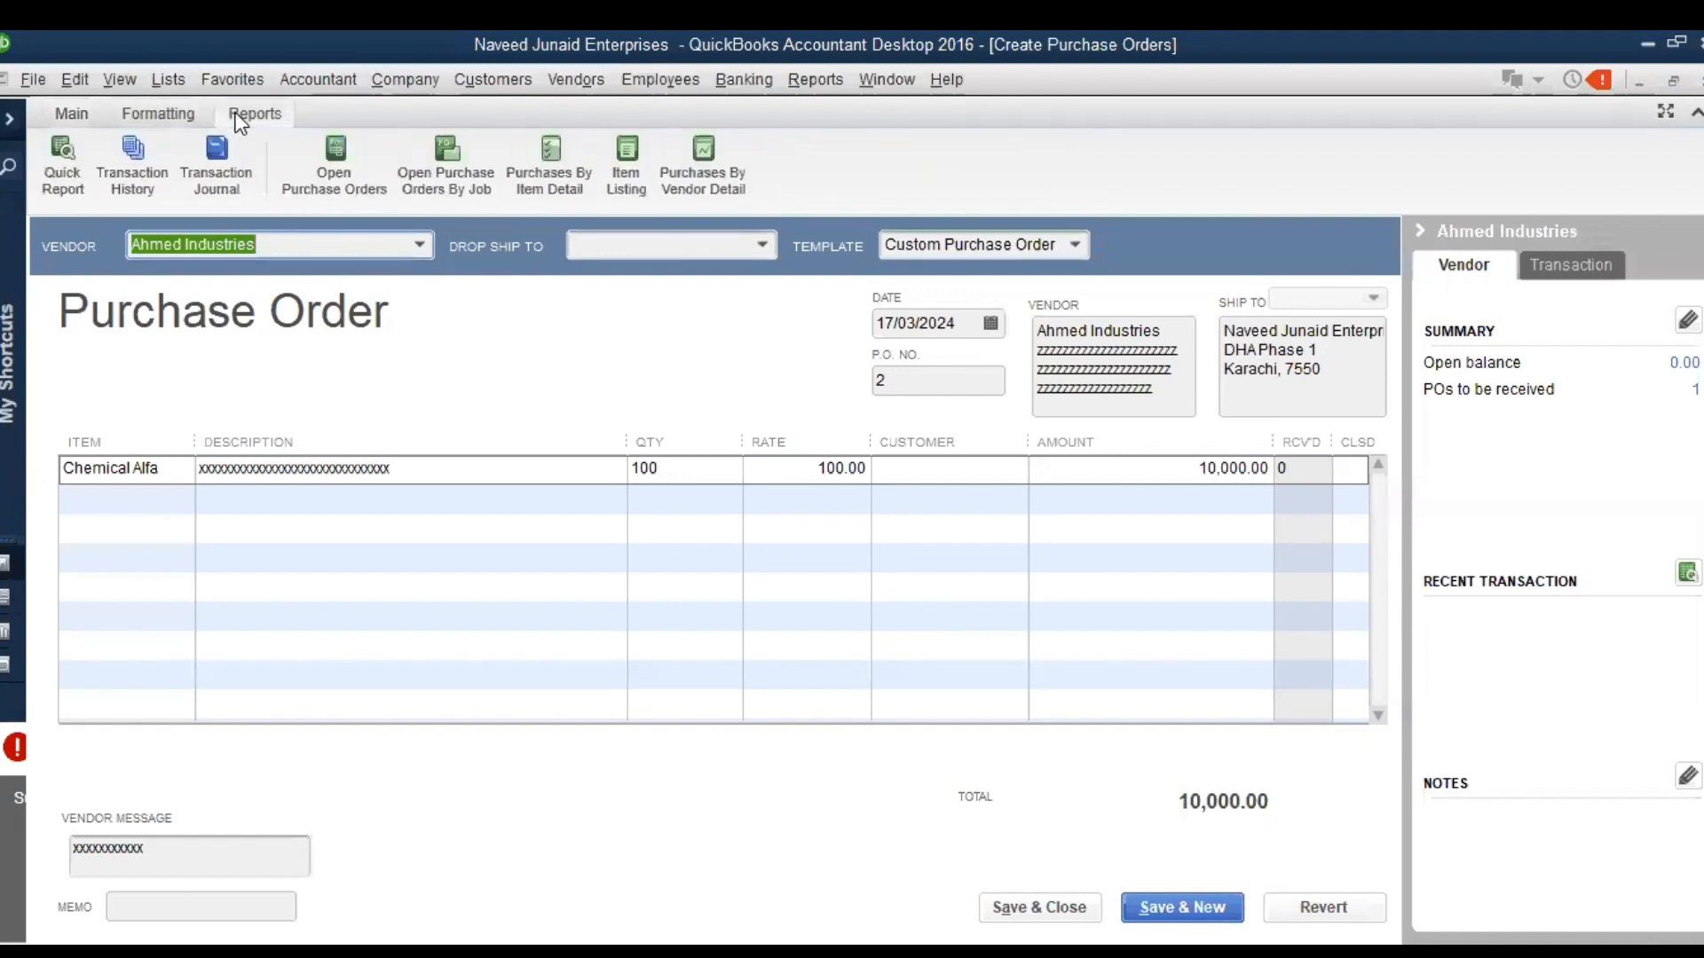
key("BackSpace")
left_click(217, 168)
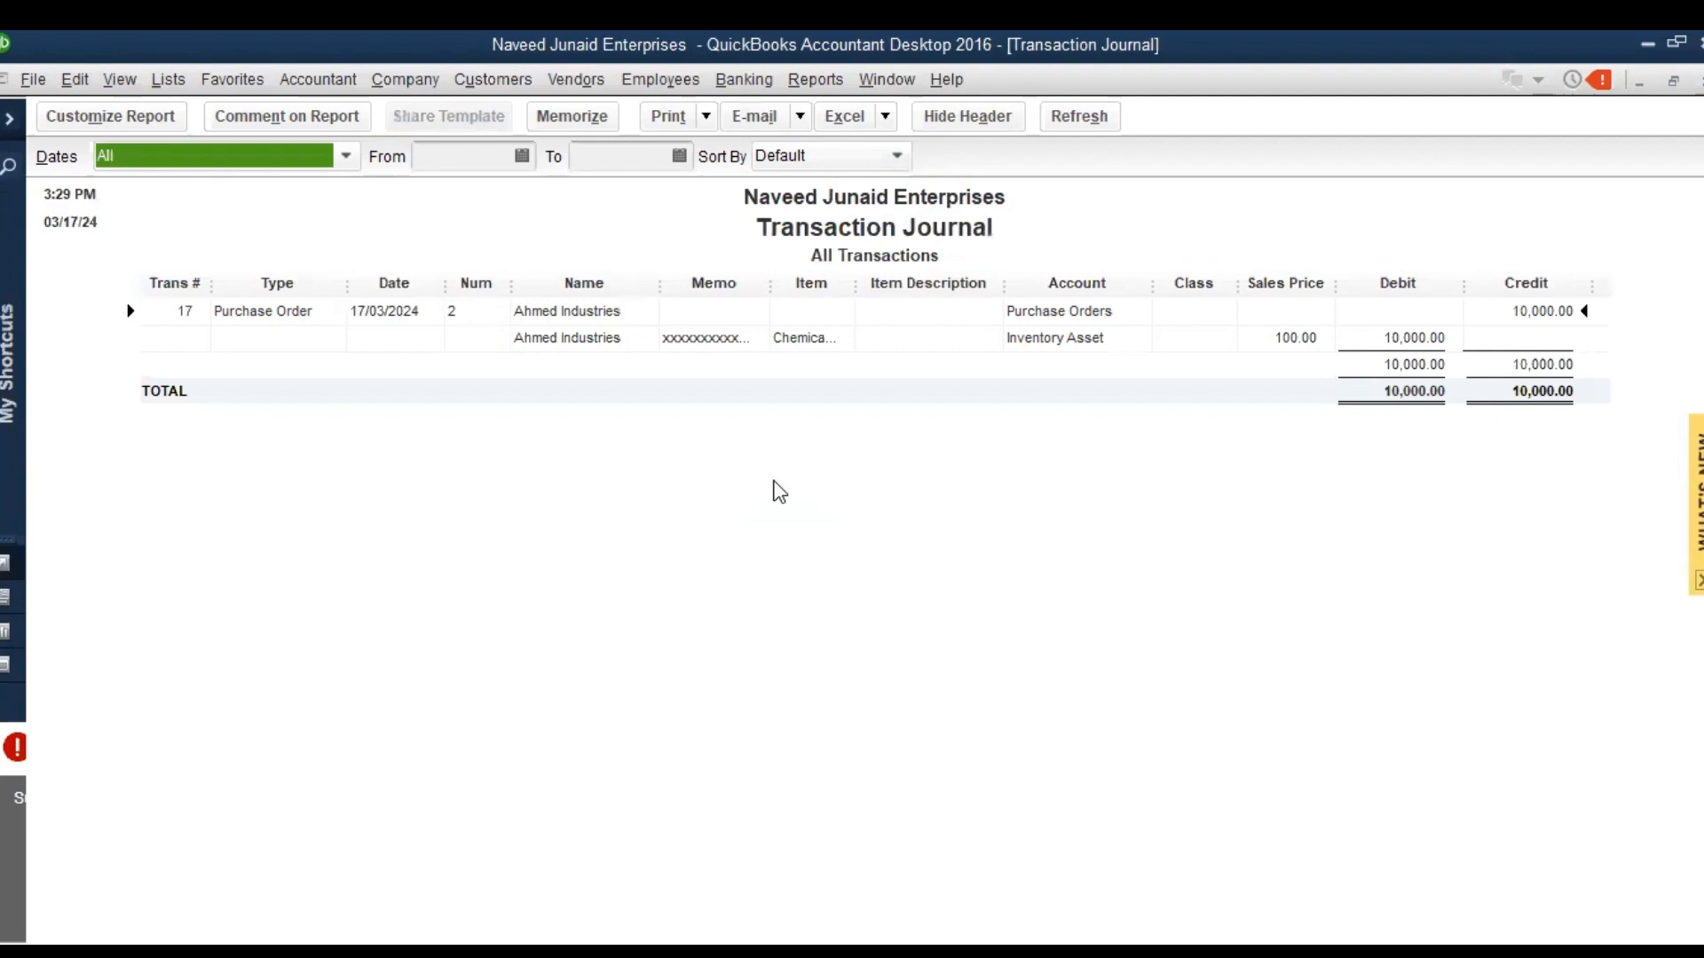
key("Escape")
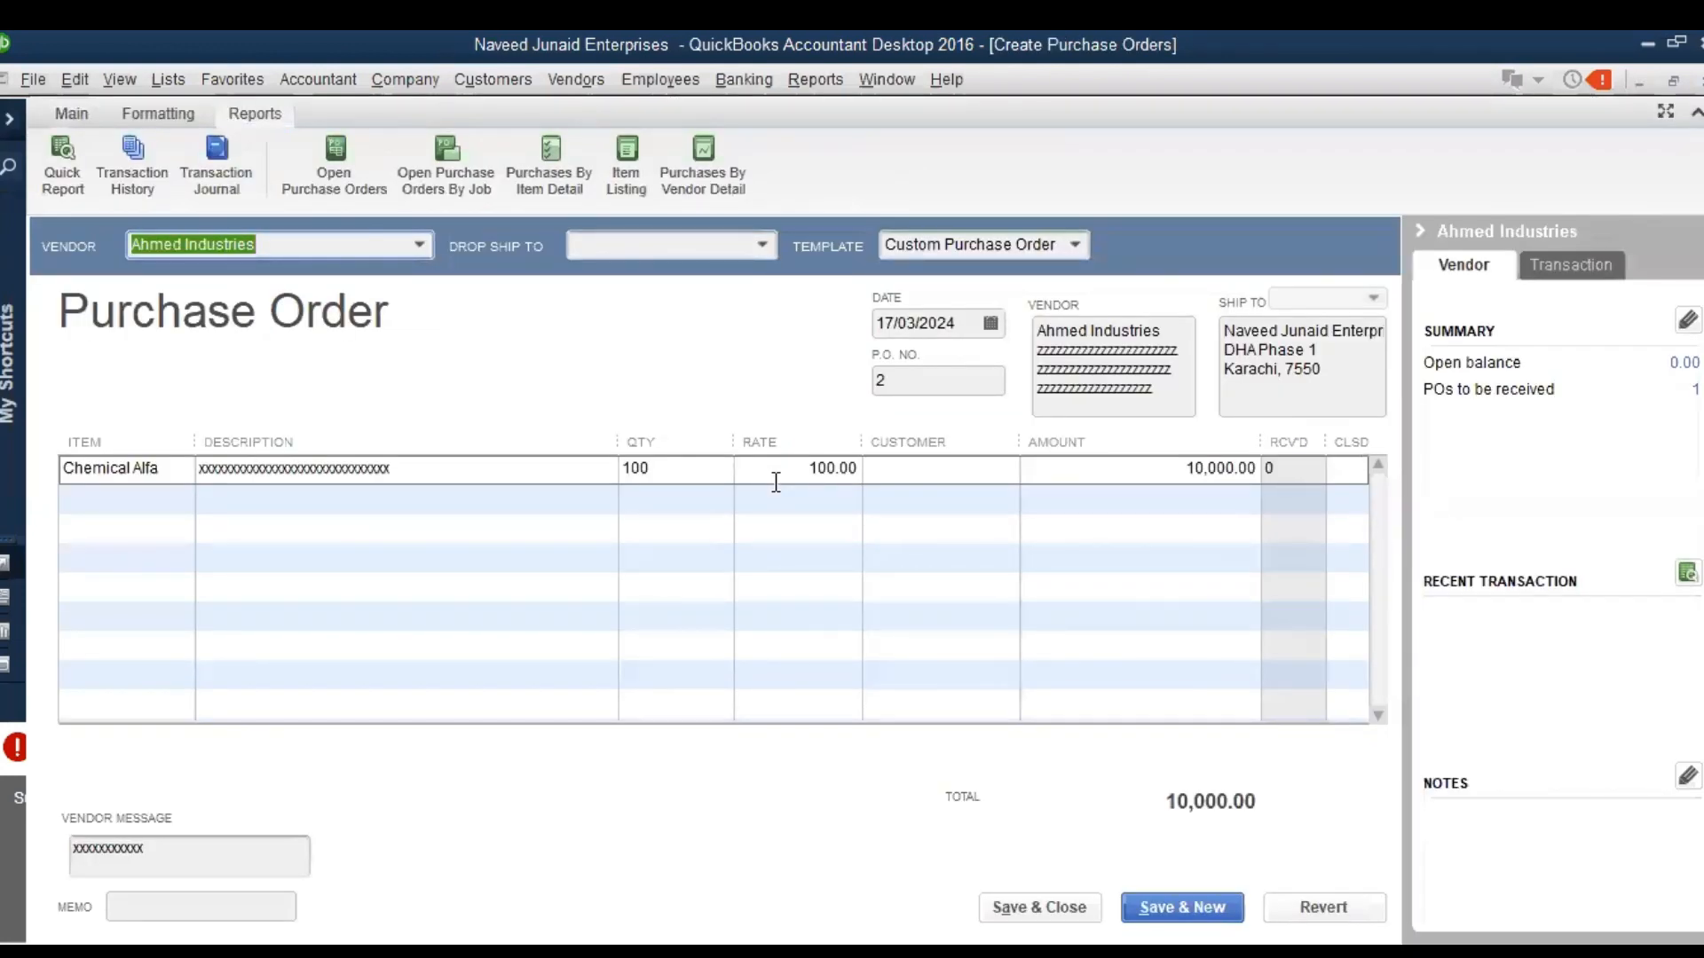
key("alt+s")
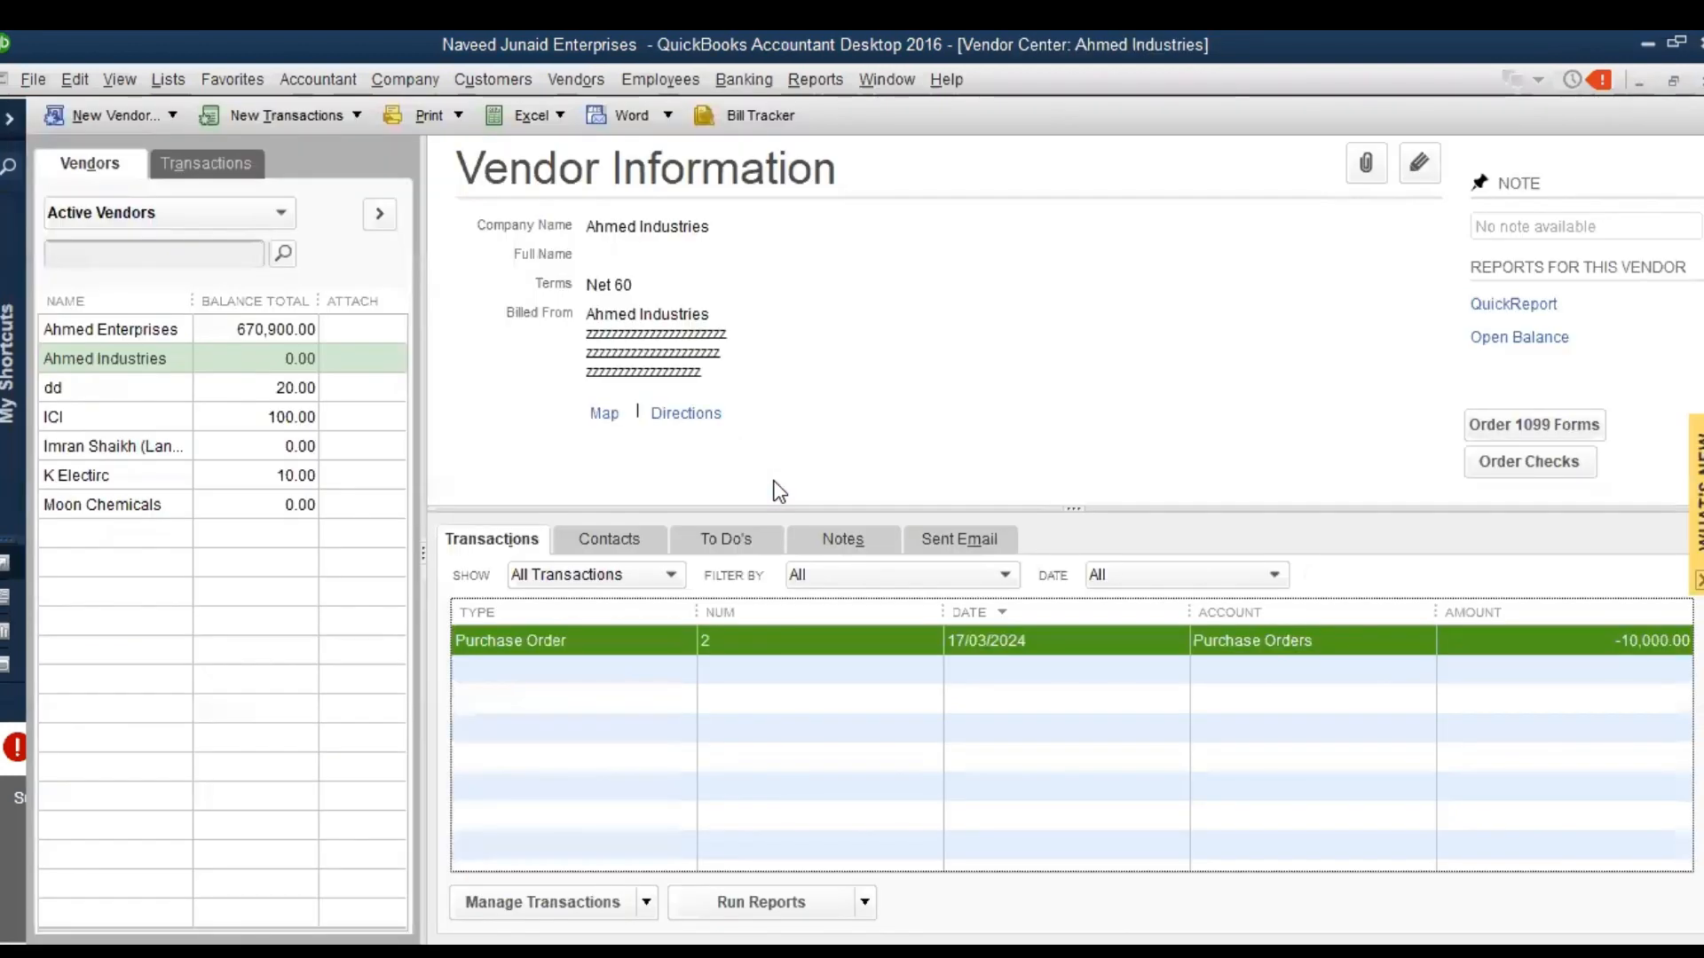
left_click(814, 88)
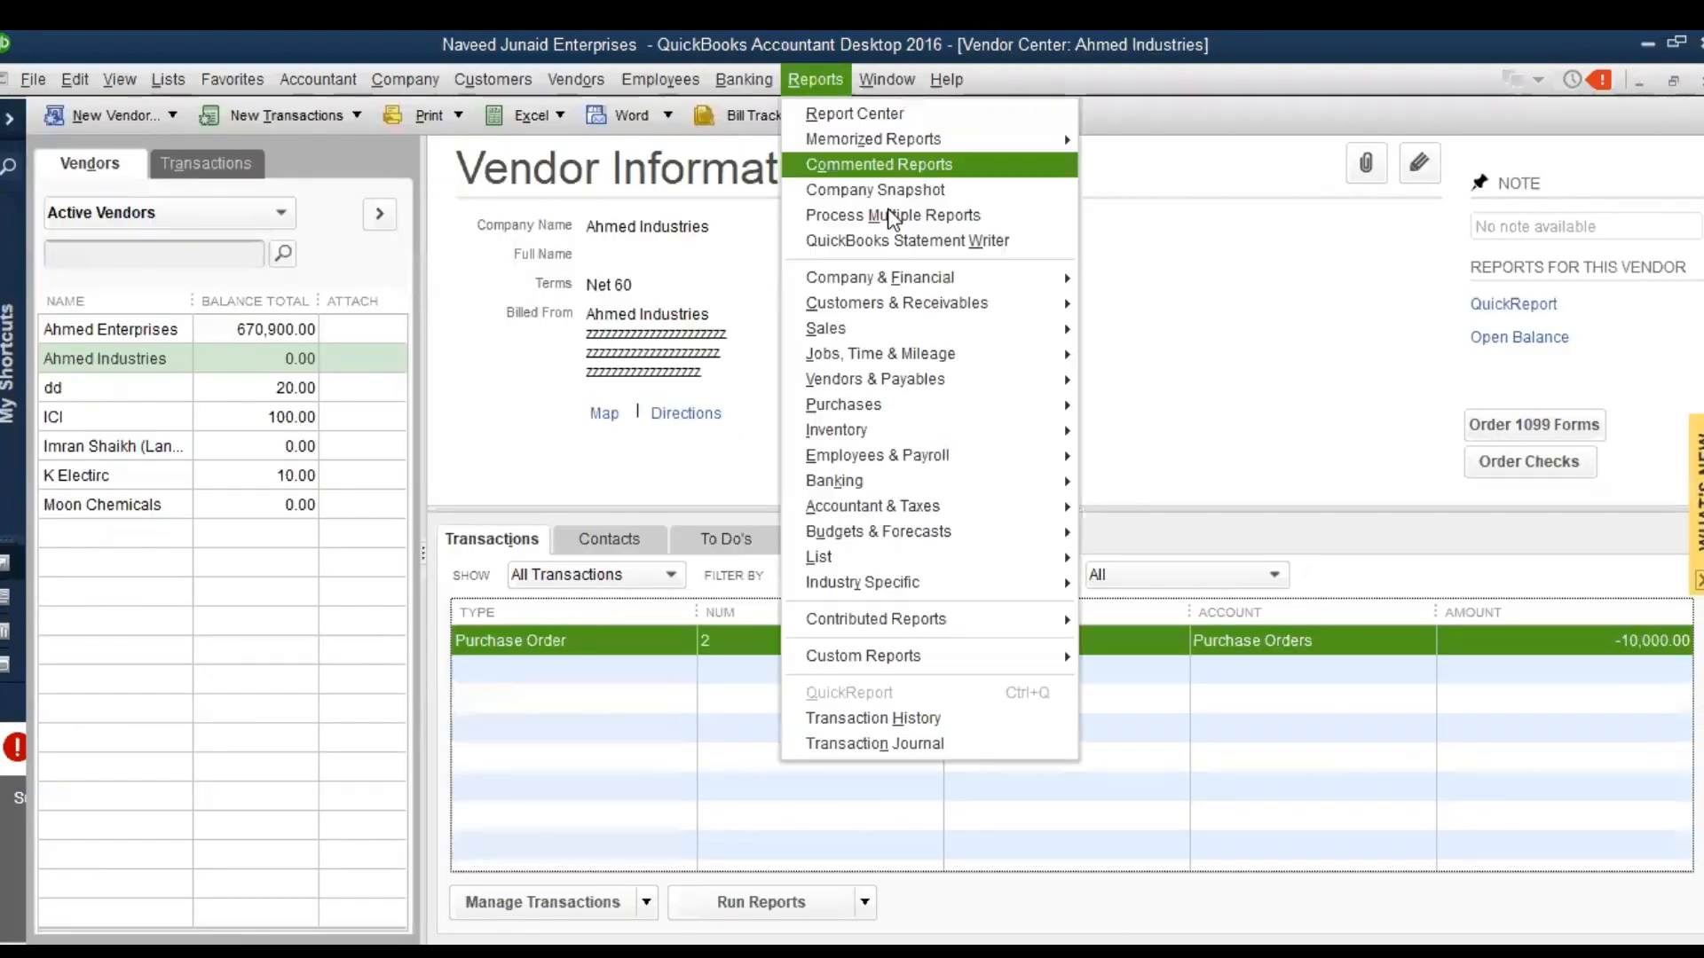
mouse_move(976, 283)
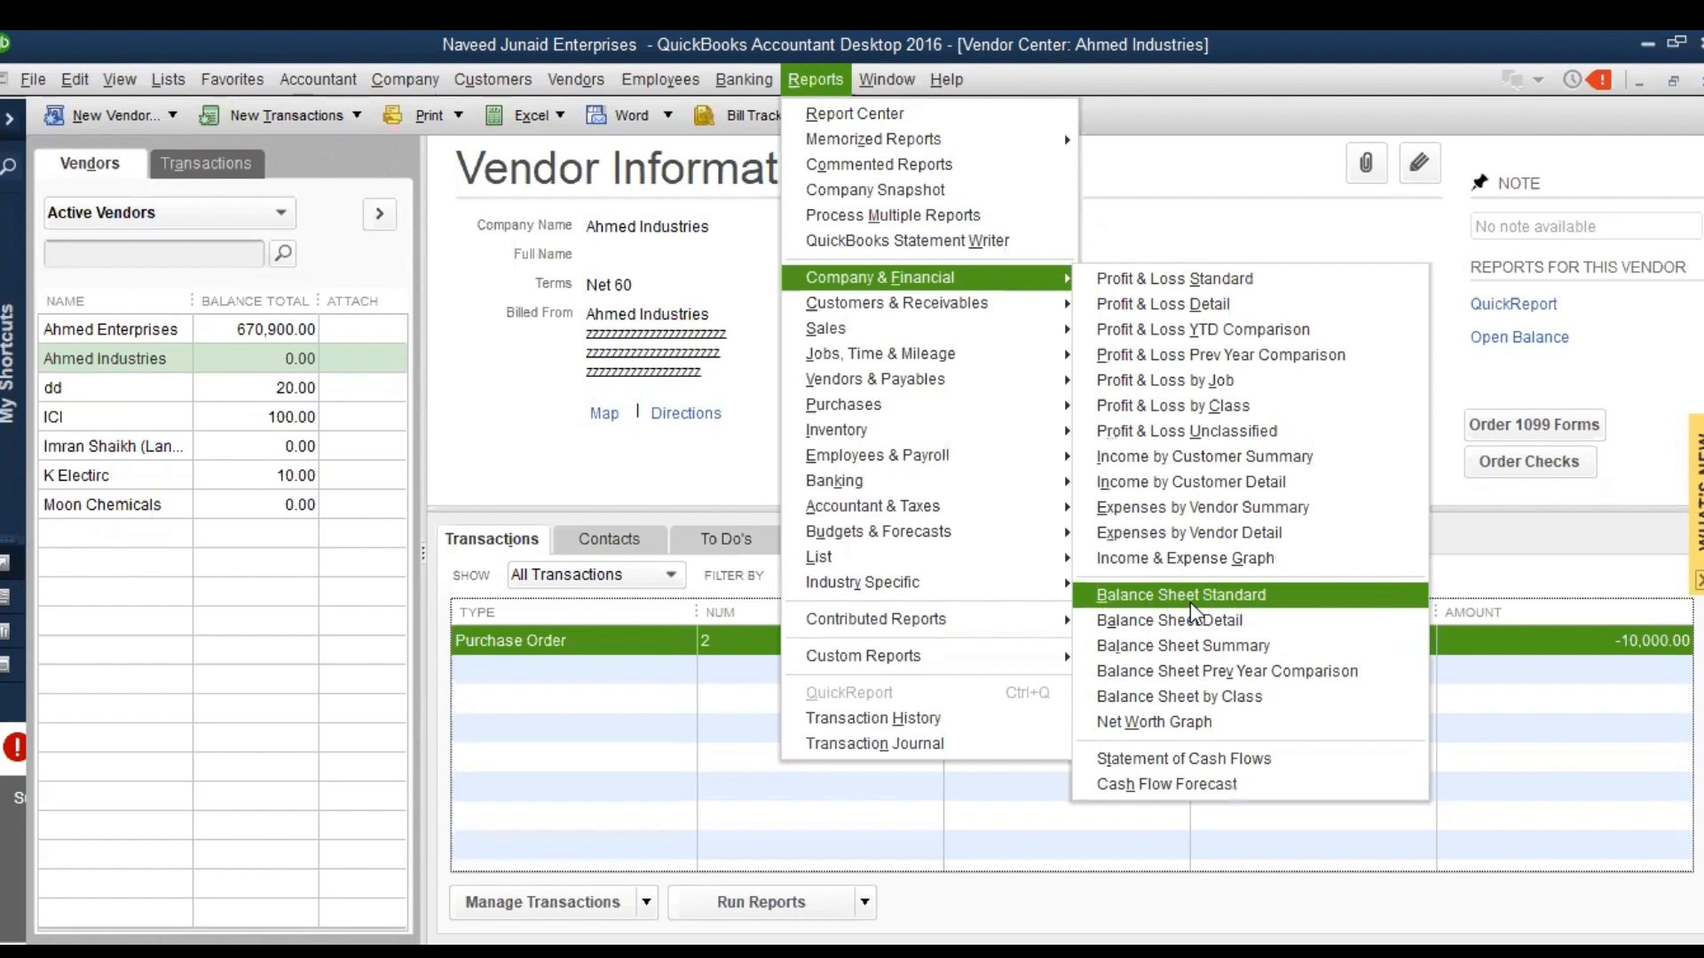
left_click(184, 302)
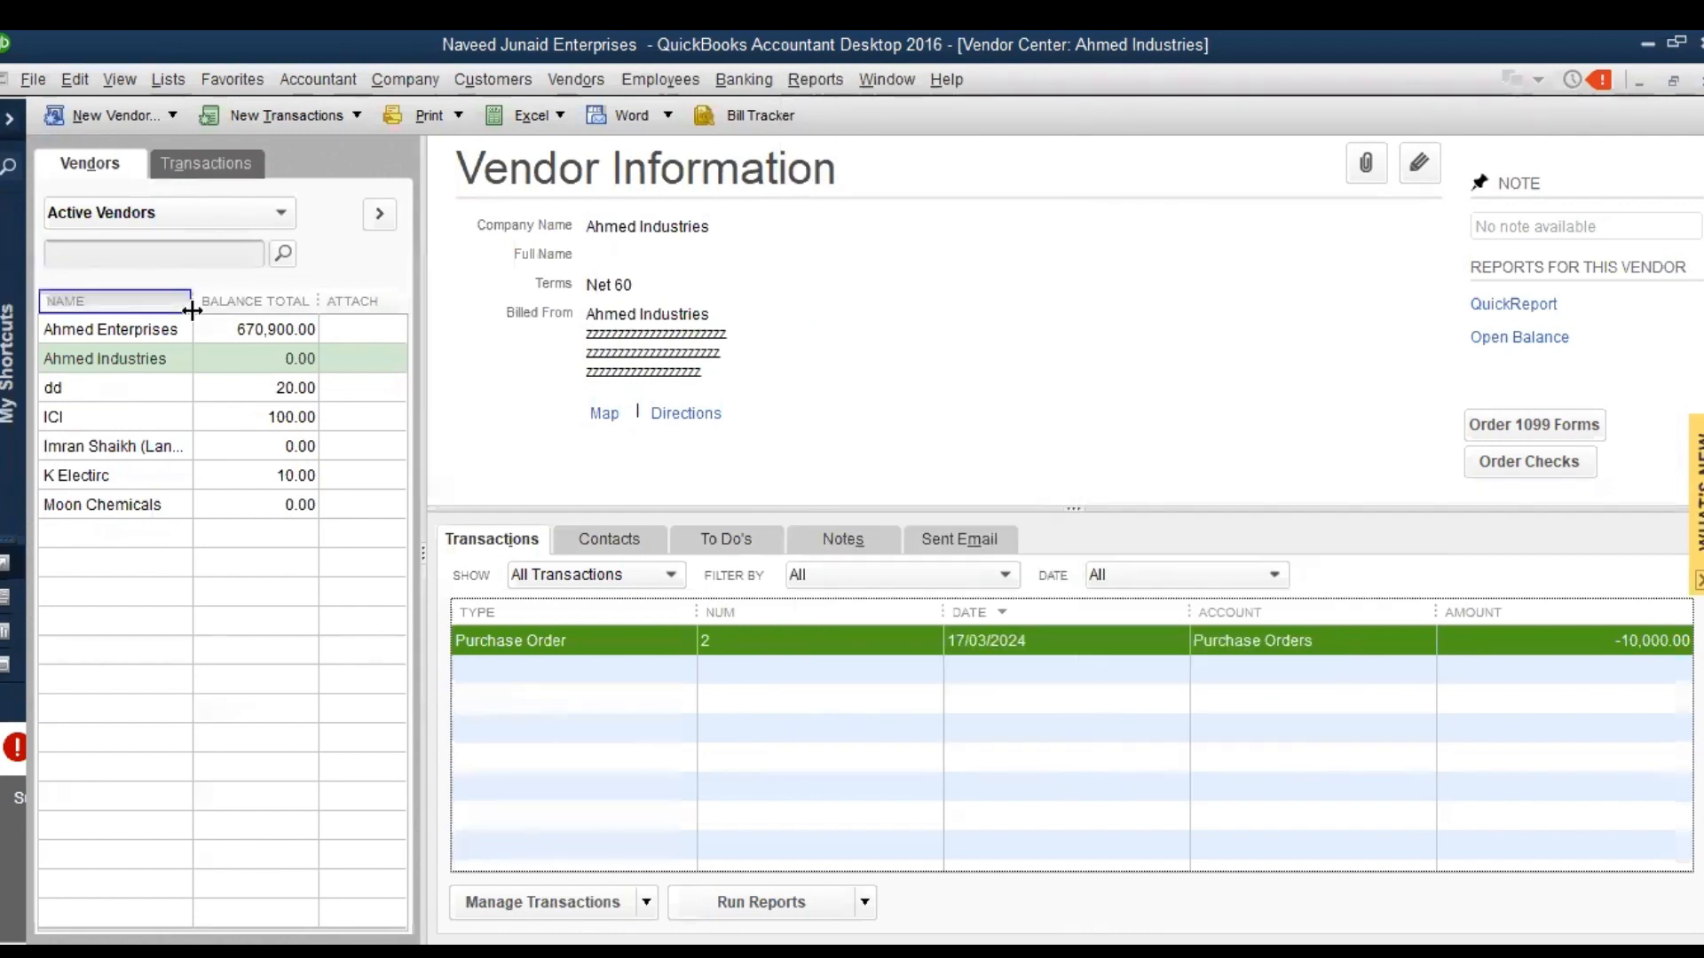
Compare the balances and transaction lists of Ahmed Enterprises and Ahmed Industries in the Vendor Center
left_click(197, 333)
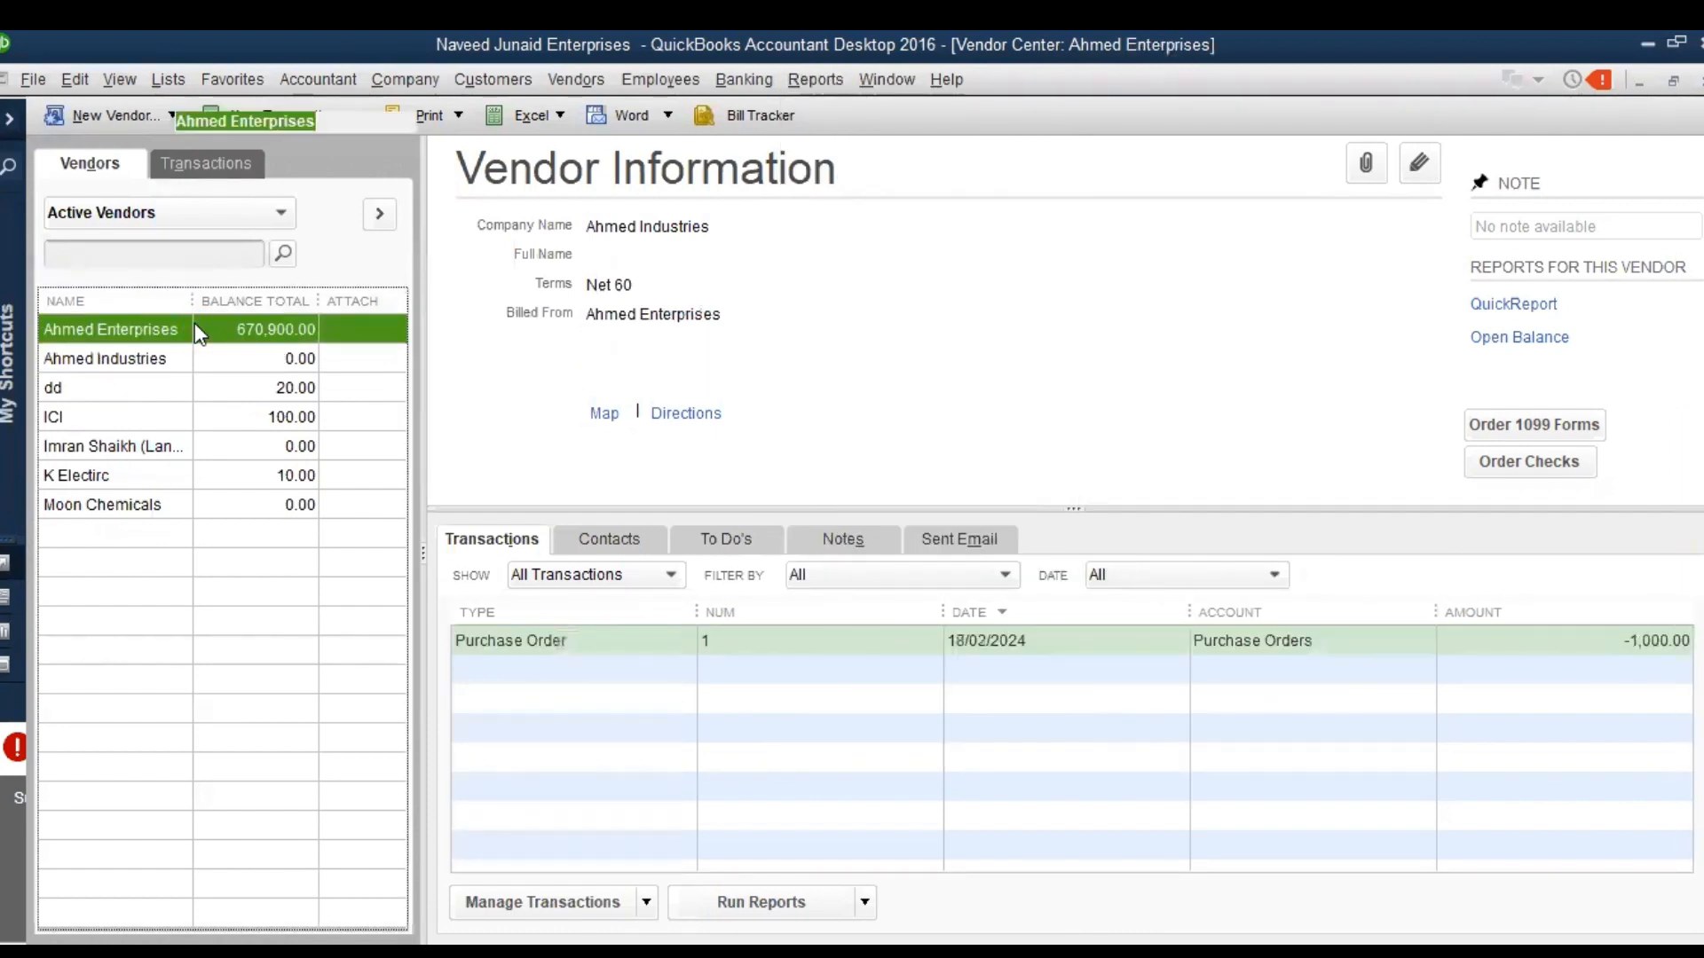
key("ctrl+e")
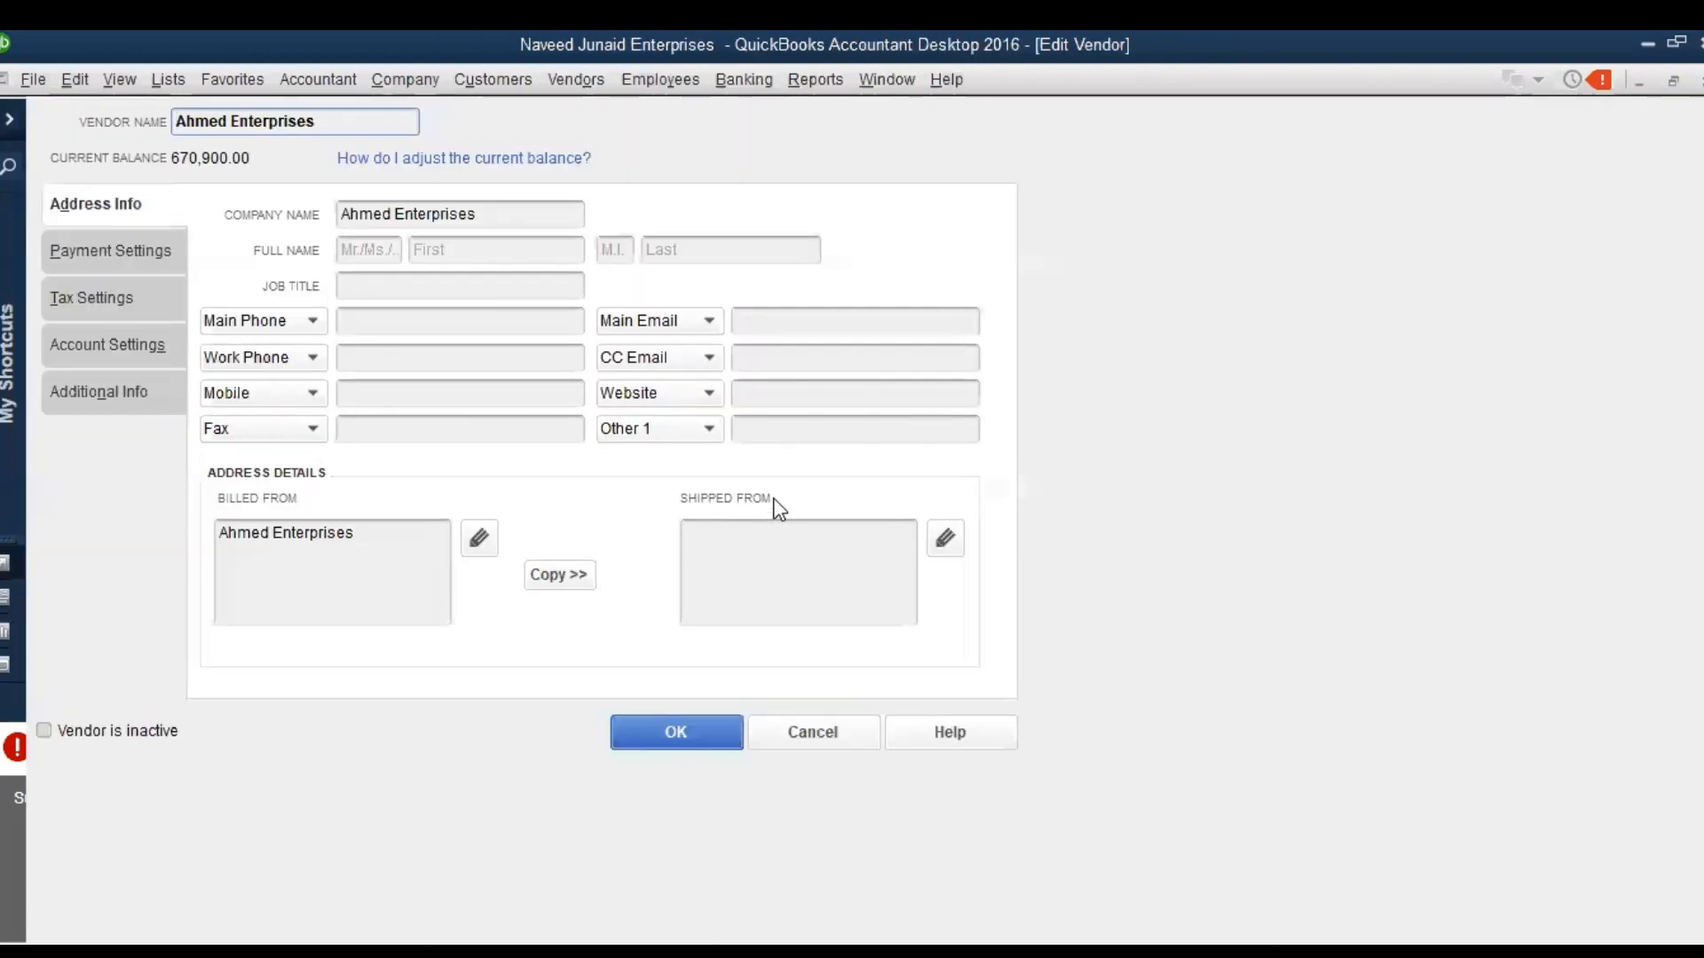
key("Escape")
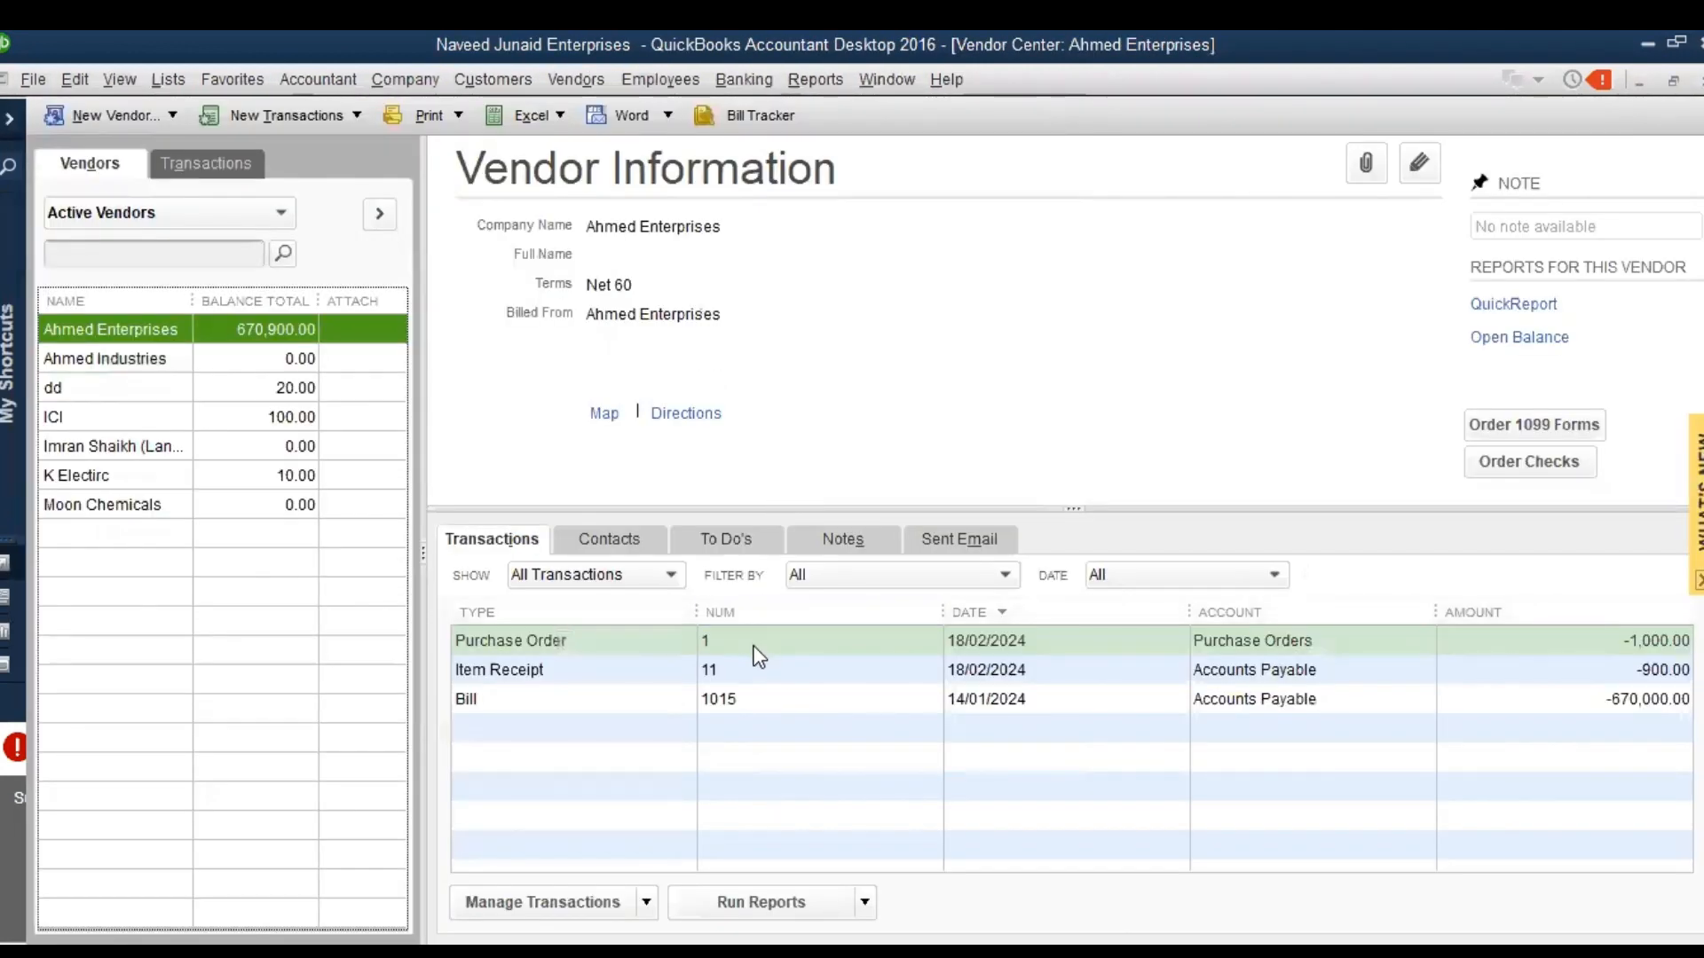
left_click(260, 362)
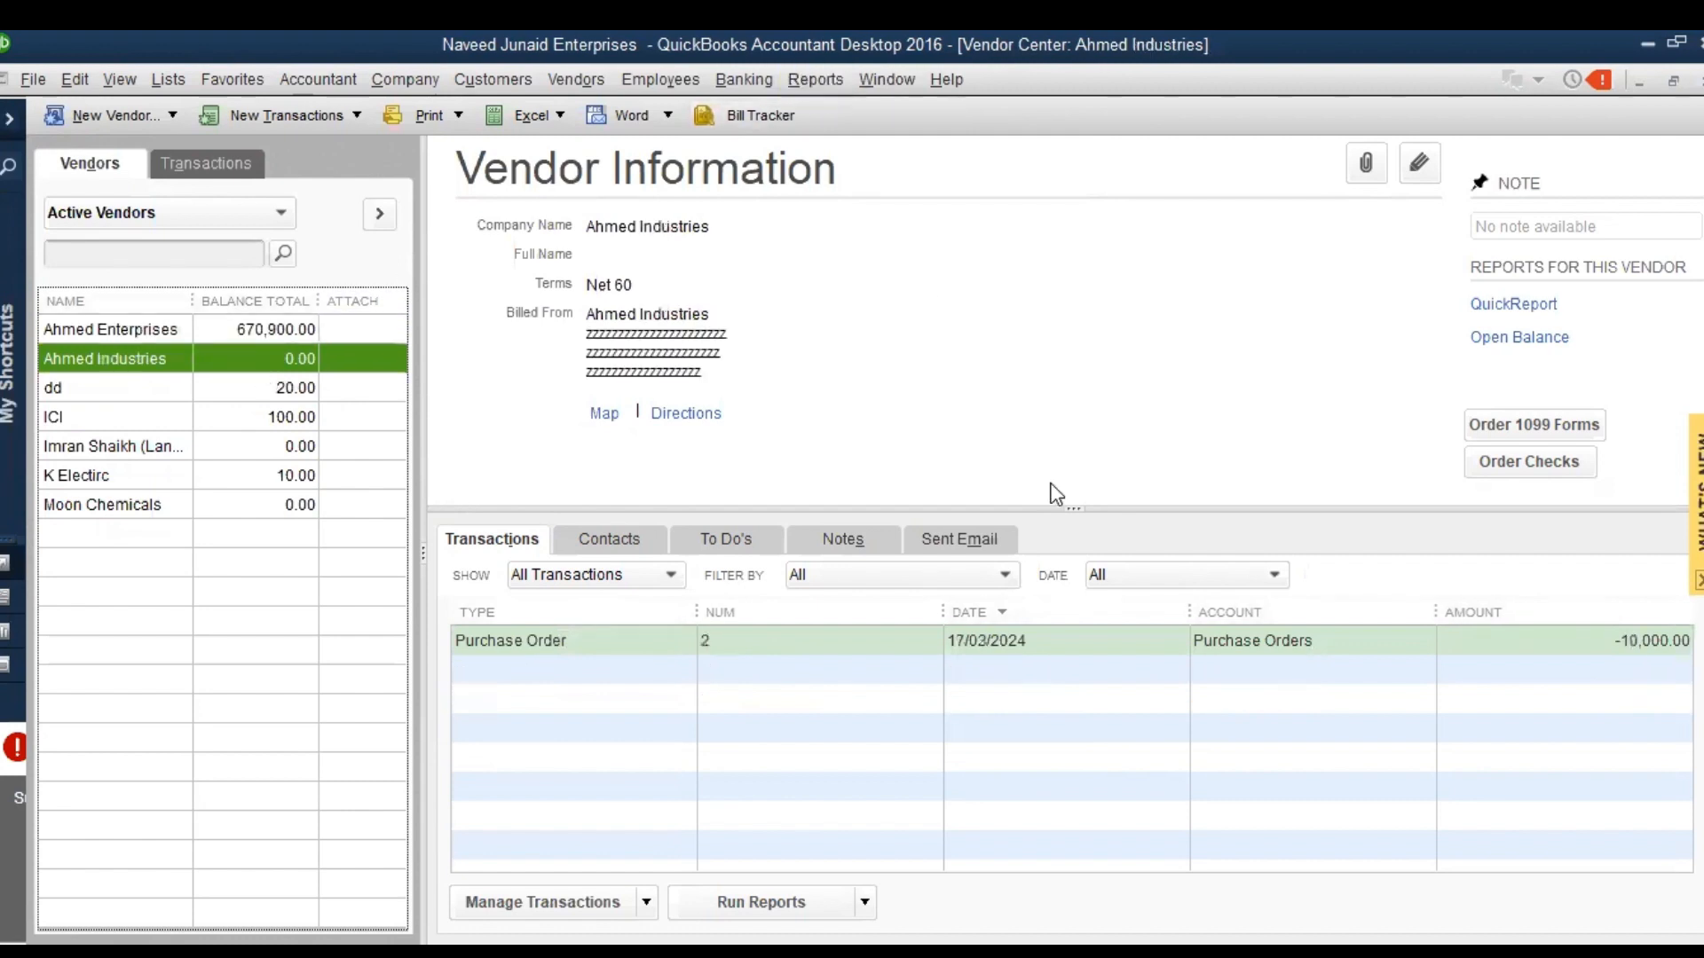
left_click(1131, 652)
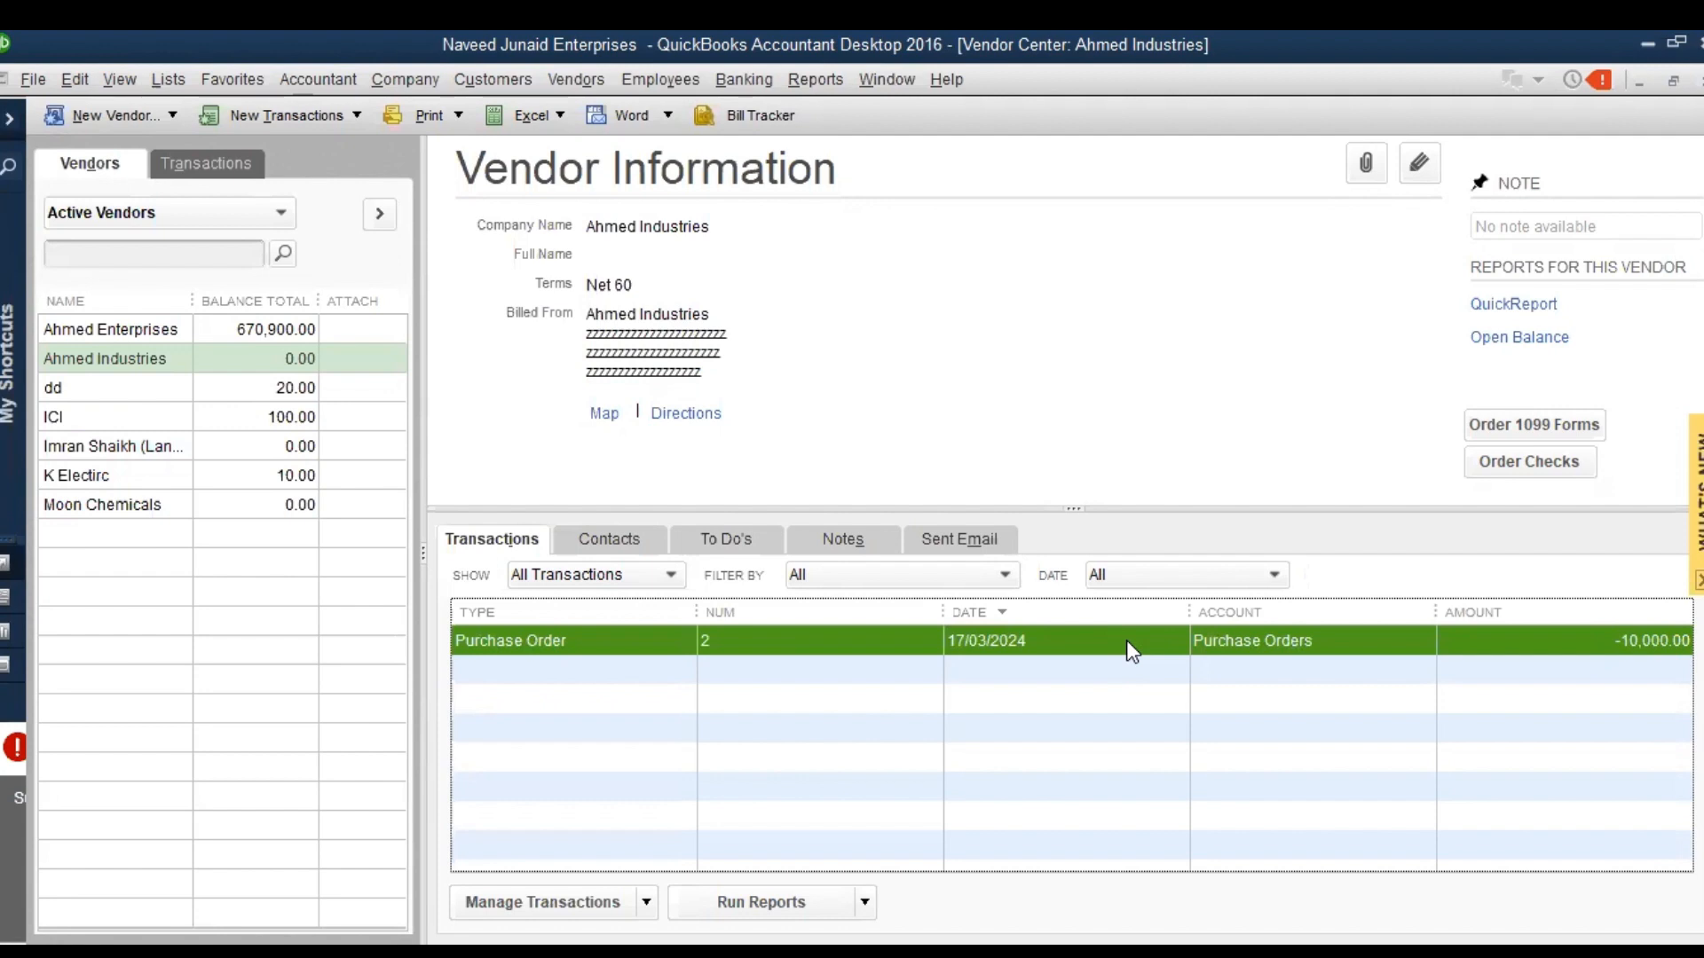
left_click(222, 328)
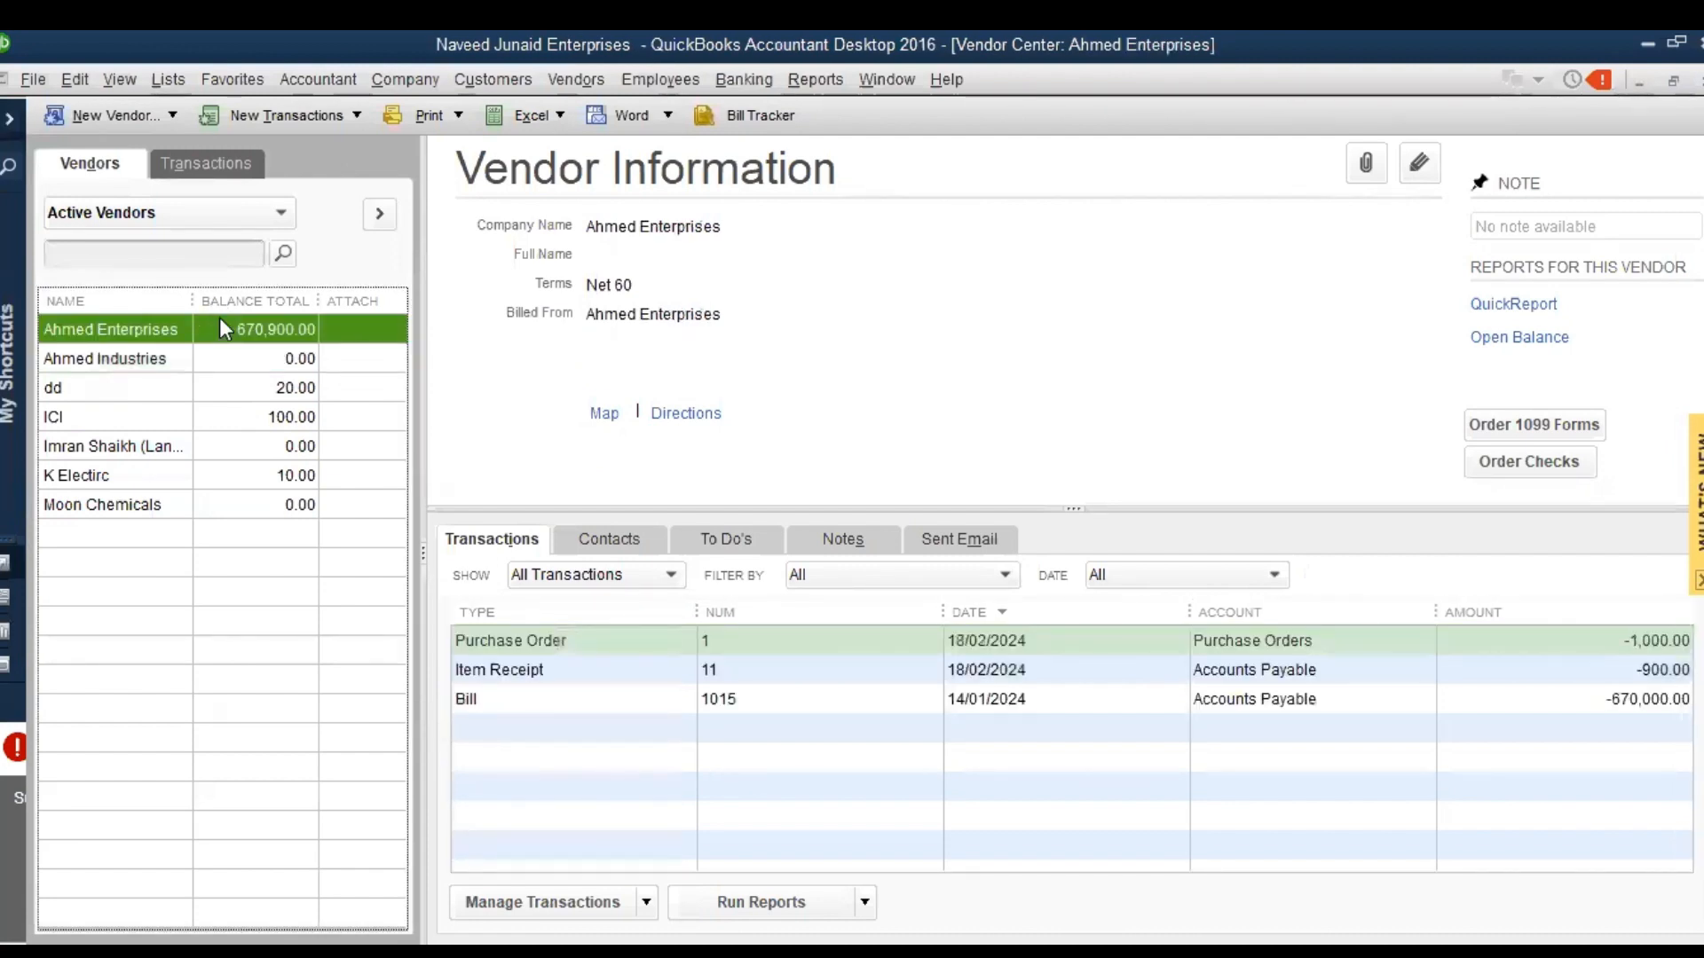
left_click(138, 358)
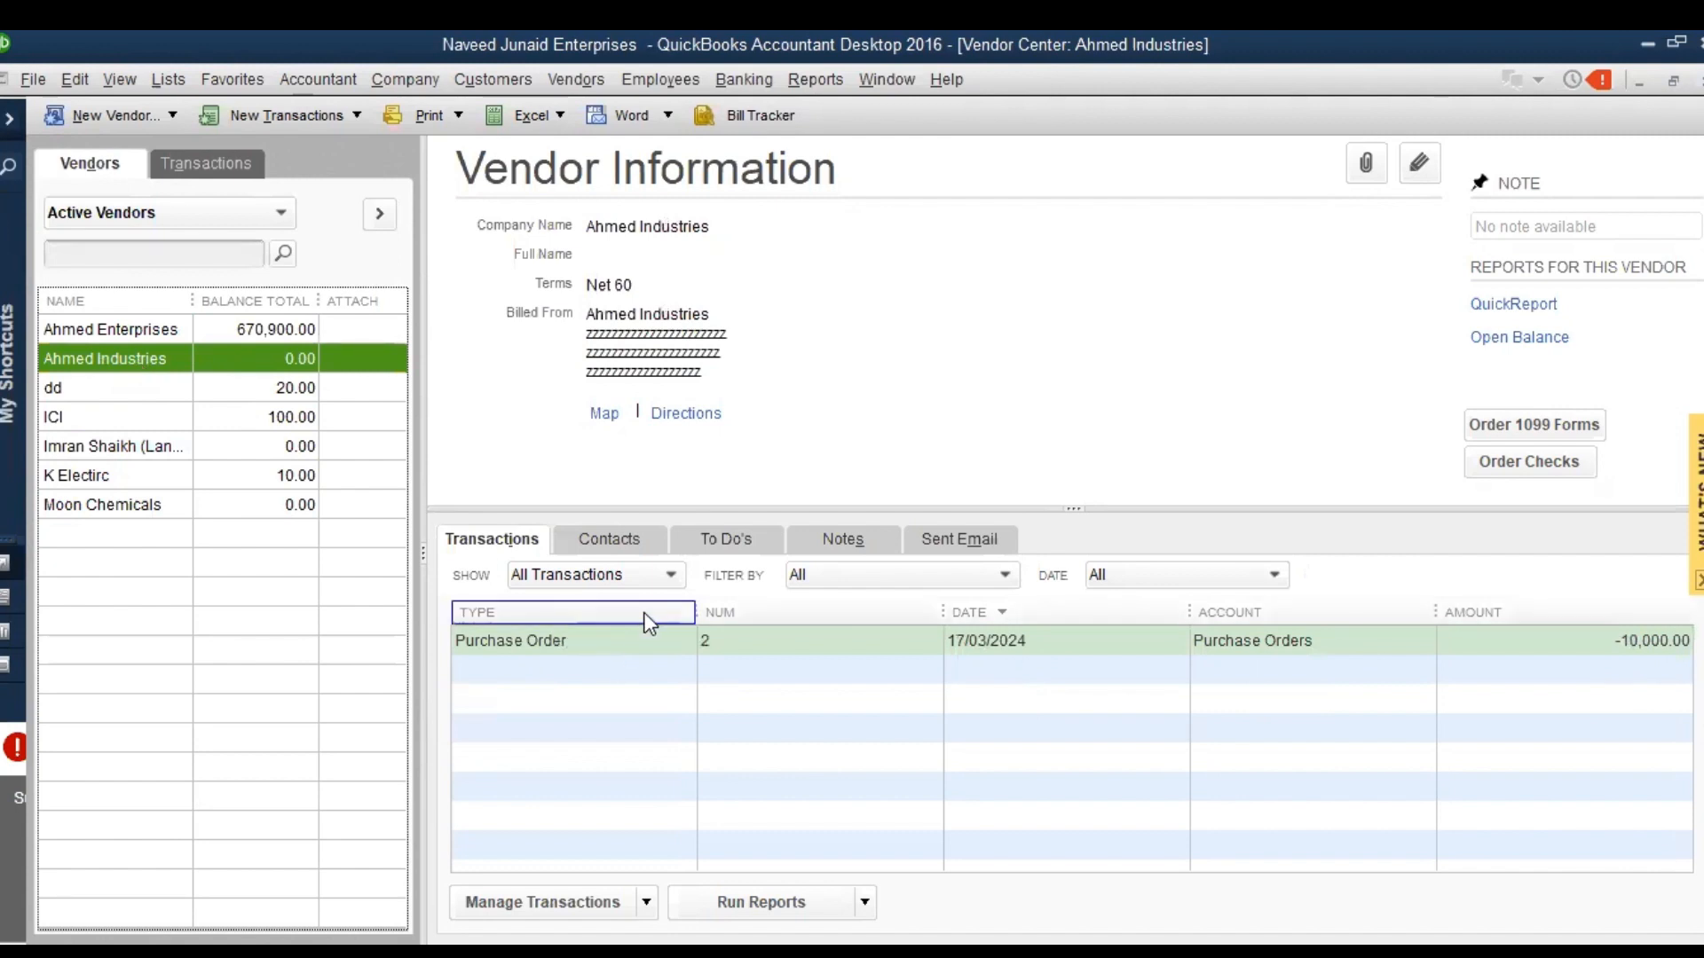
Reopen Ahmed Industries' purchase order and examine the accounts, debit and credit in its transaction journal
left_click(634, 648)
double_click(634, 648)
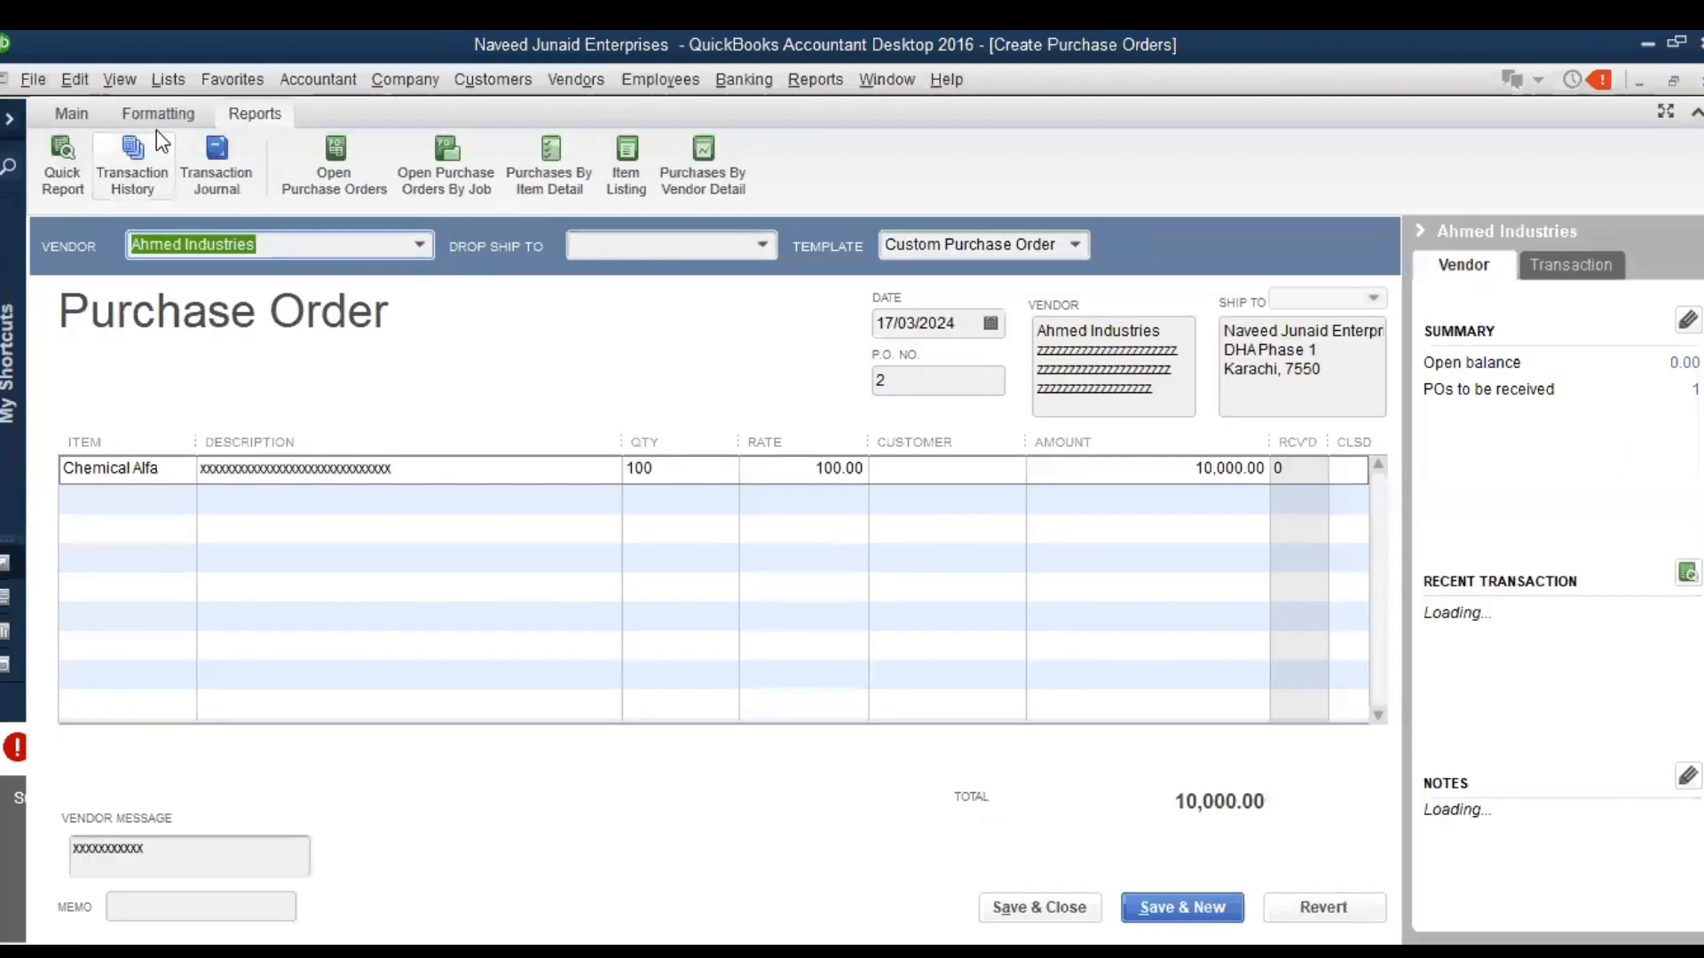
left_click(253, 117)
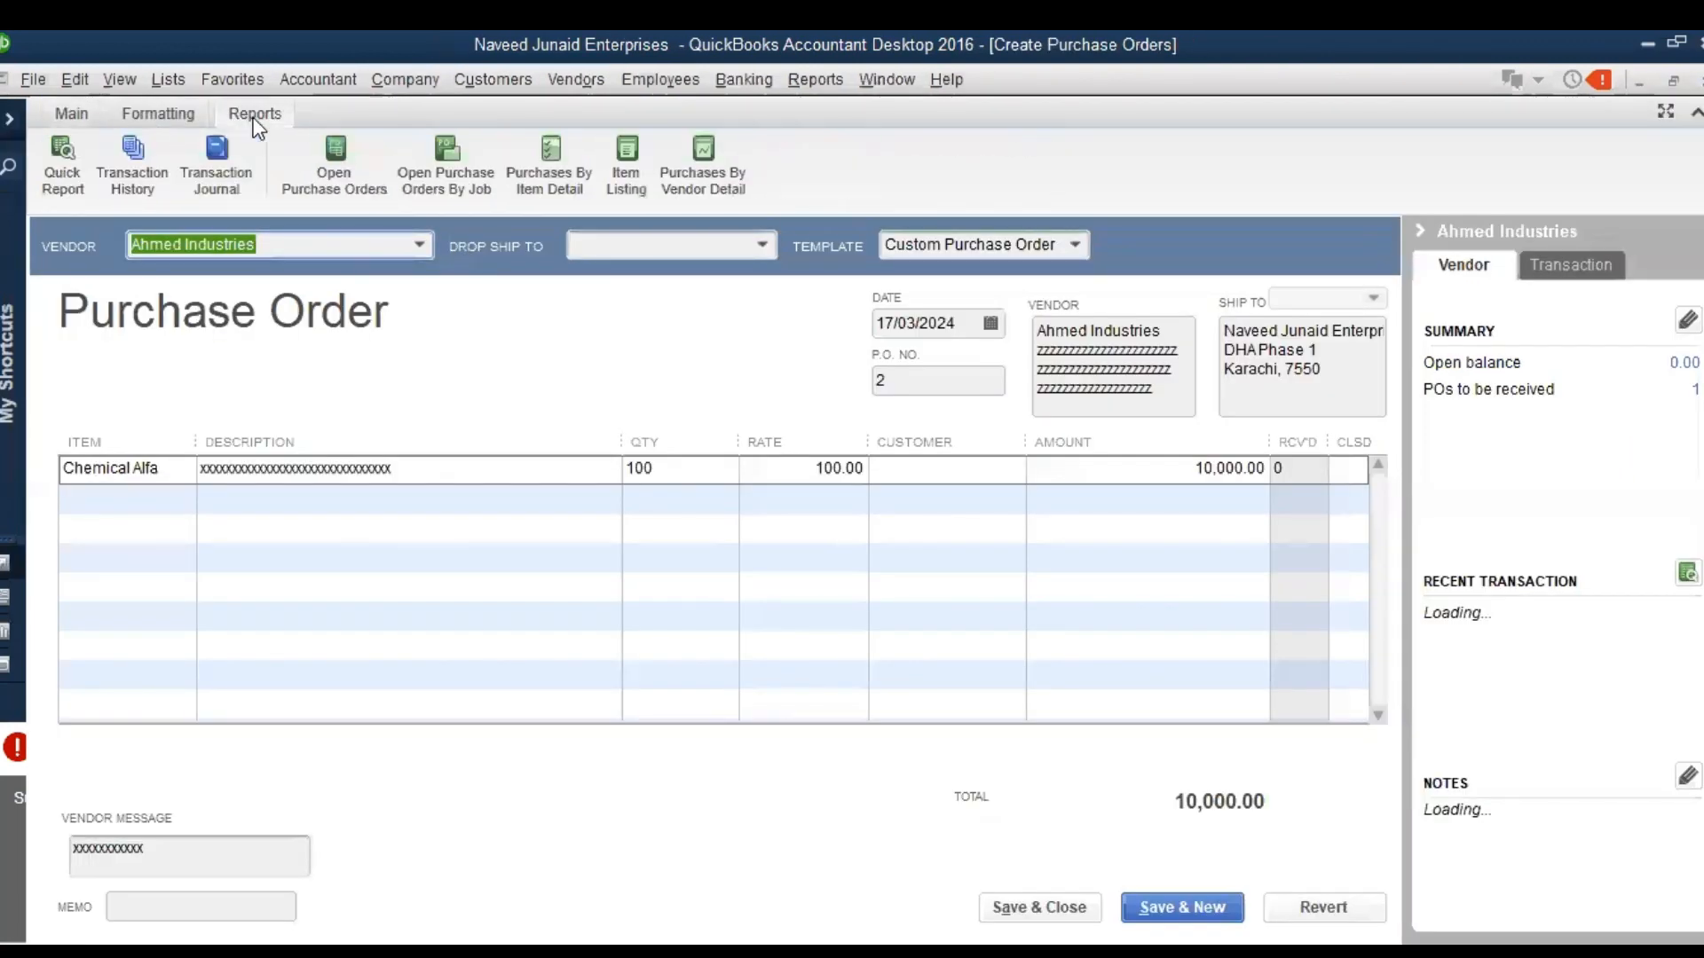
left_click(222, 158)
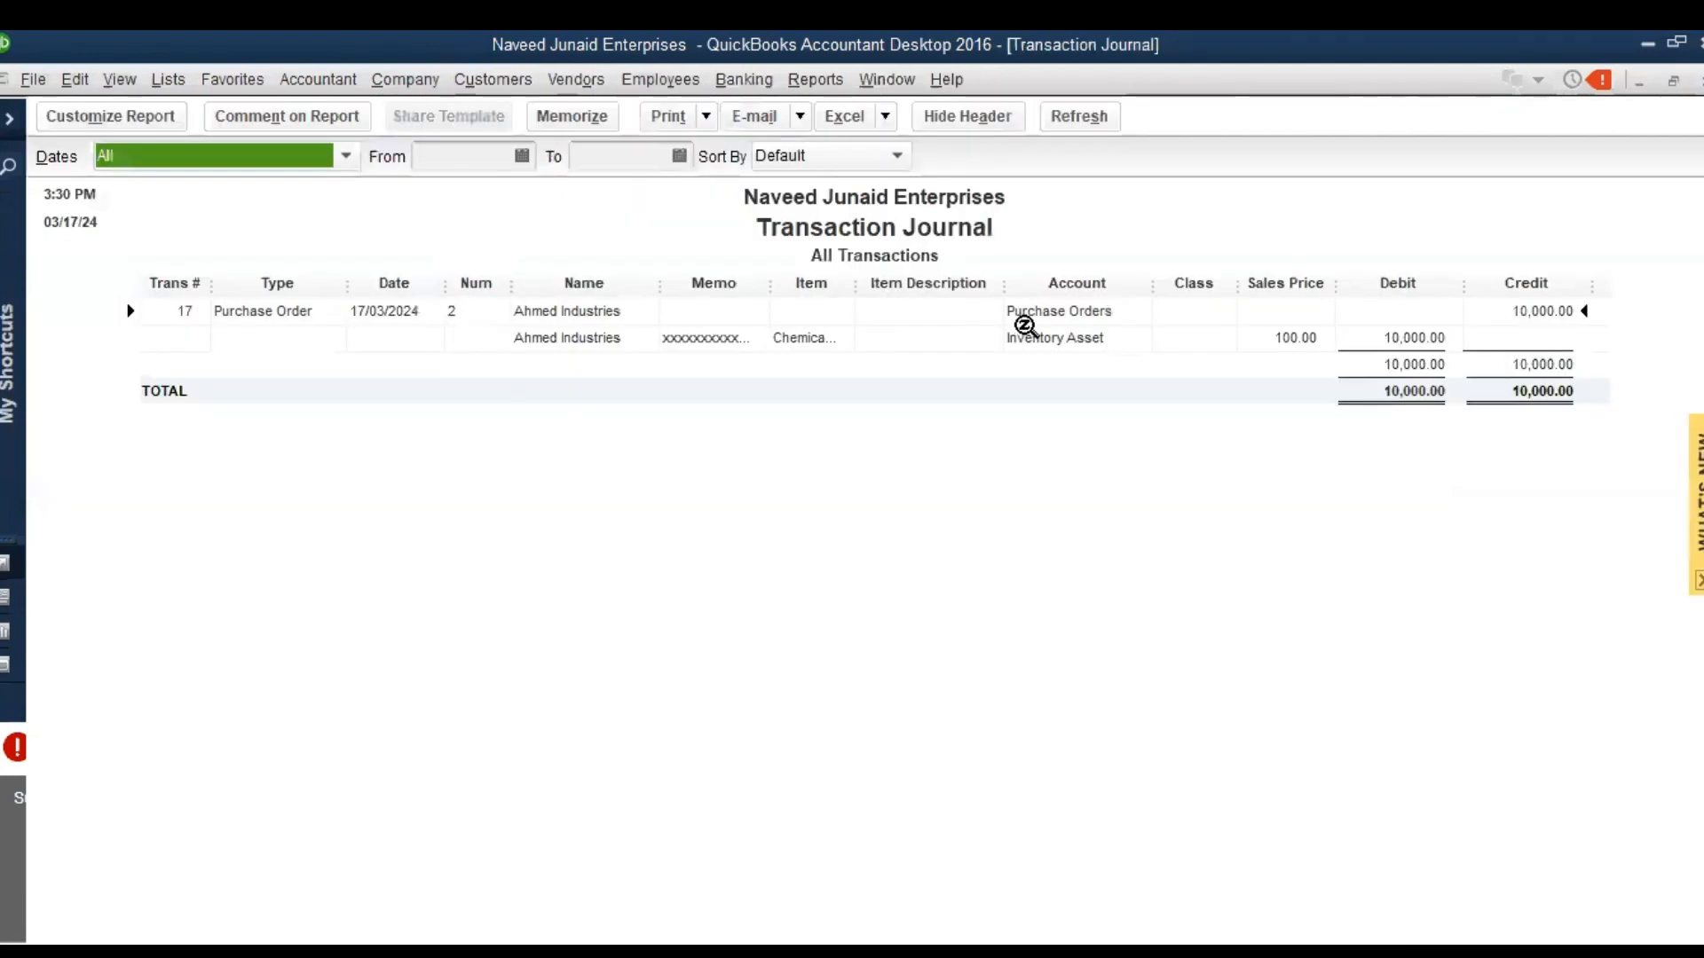
double_click(1407, 380)
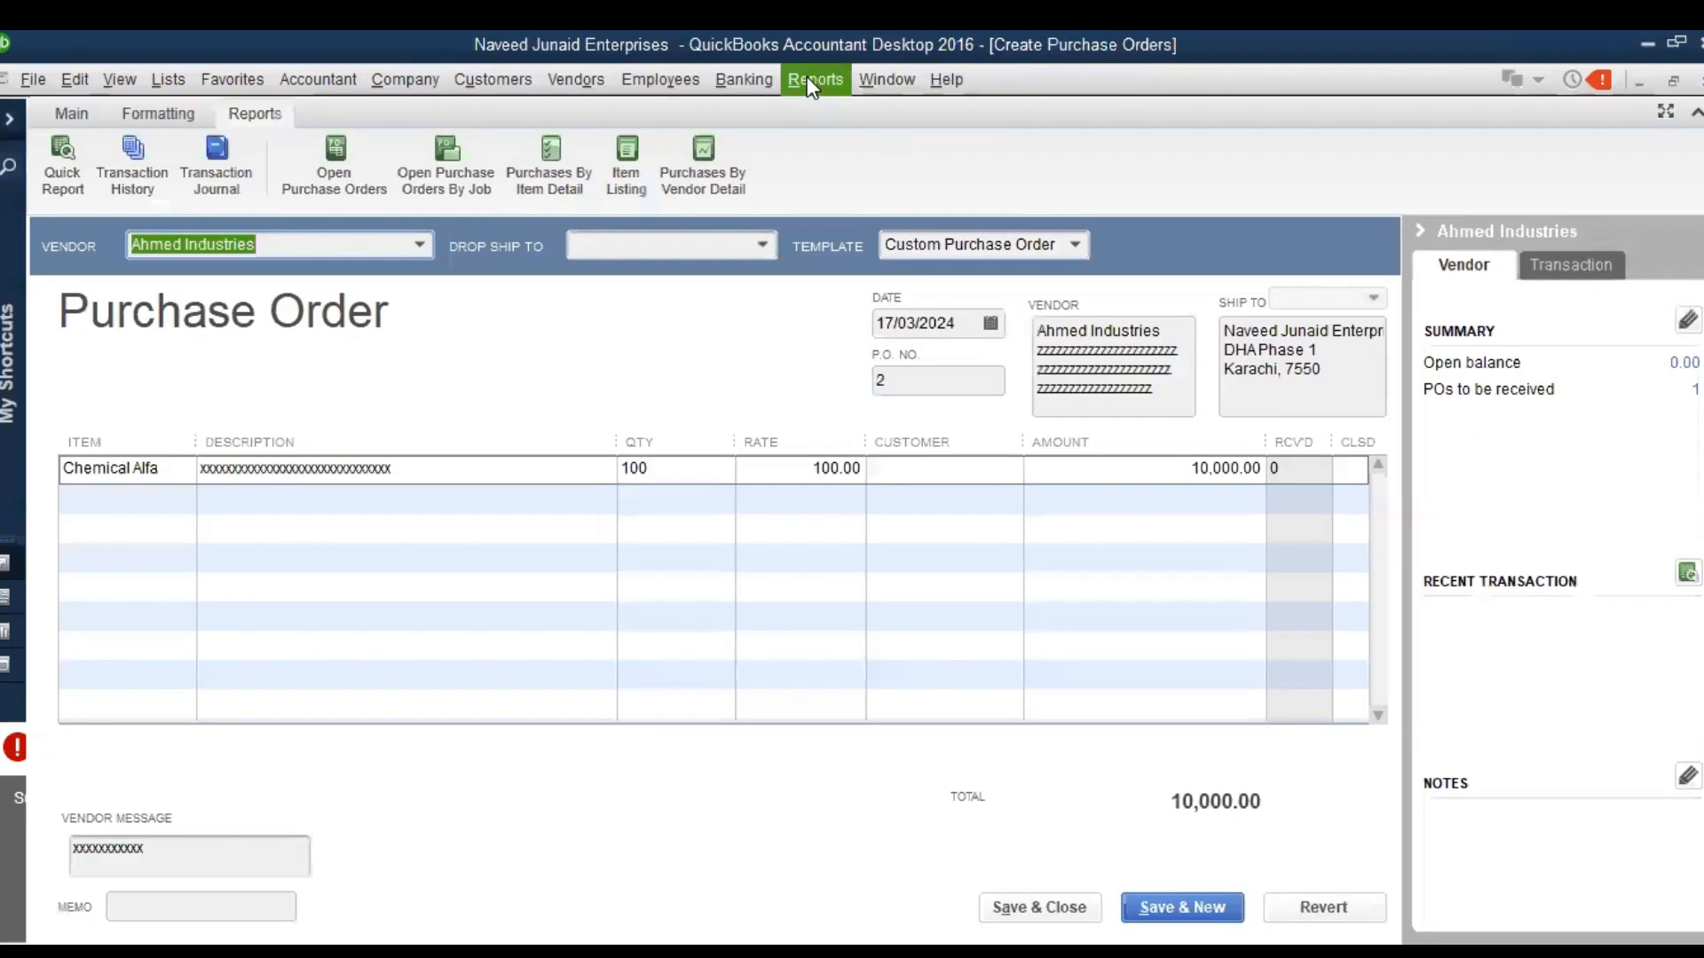
Run the Inventory Valuation Detail report for all dates and check its items and total asset value
left_click(806, 77)
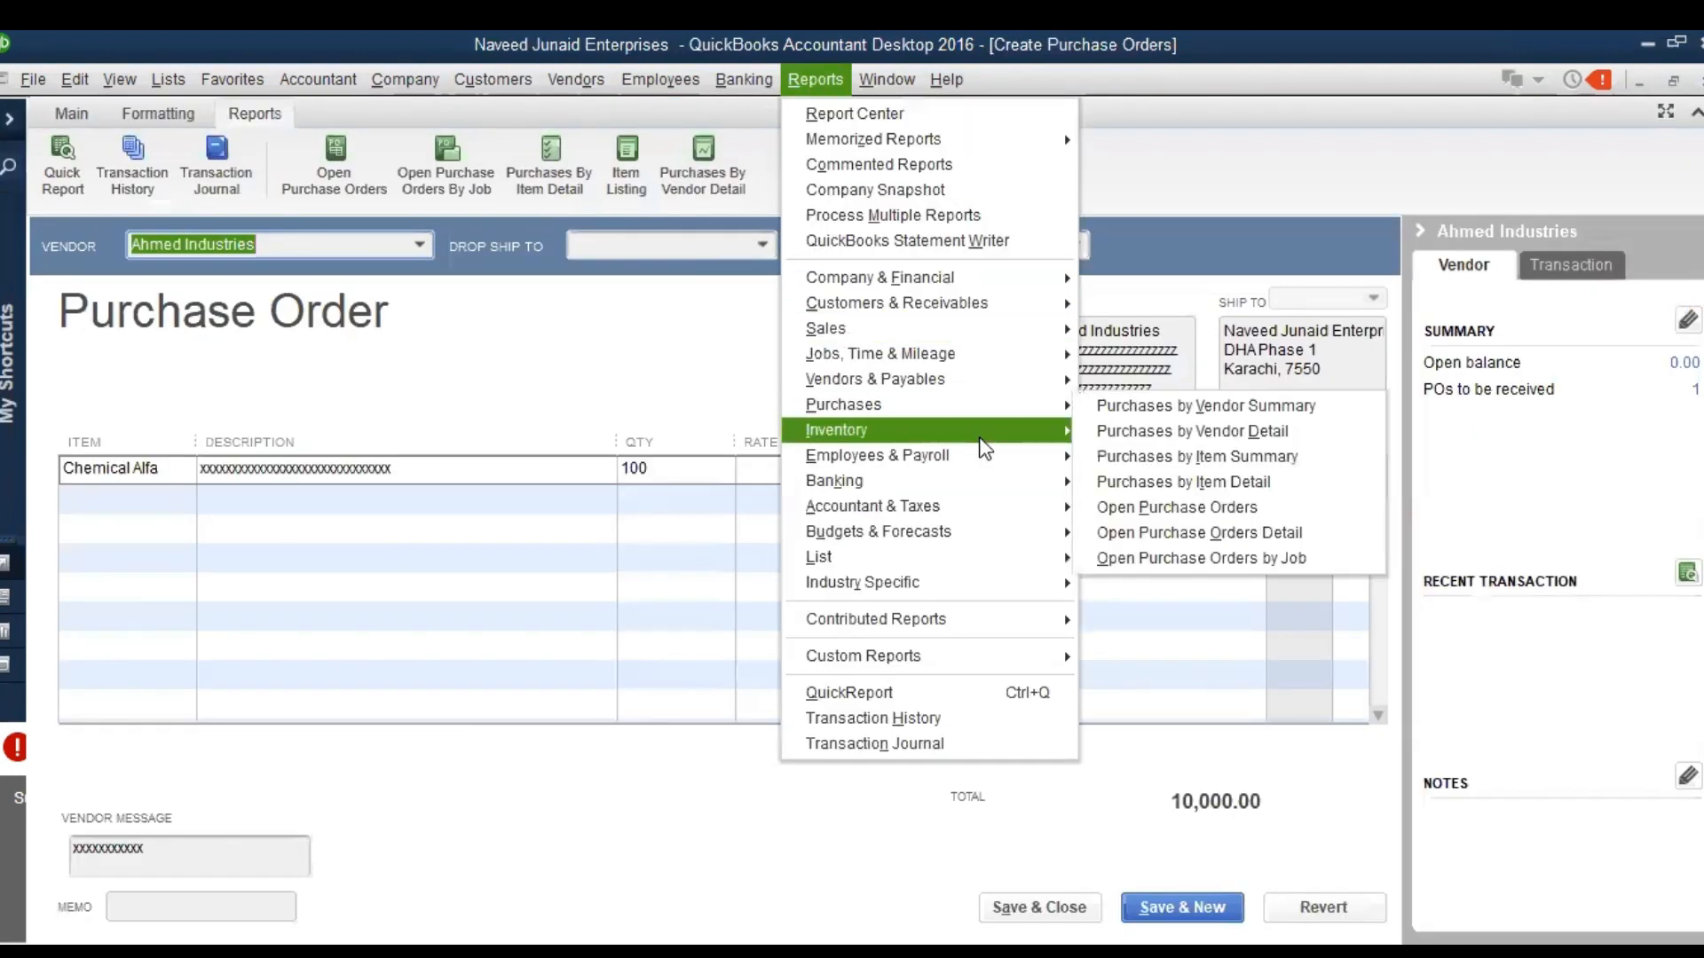
mouse_move(985, 444)
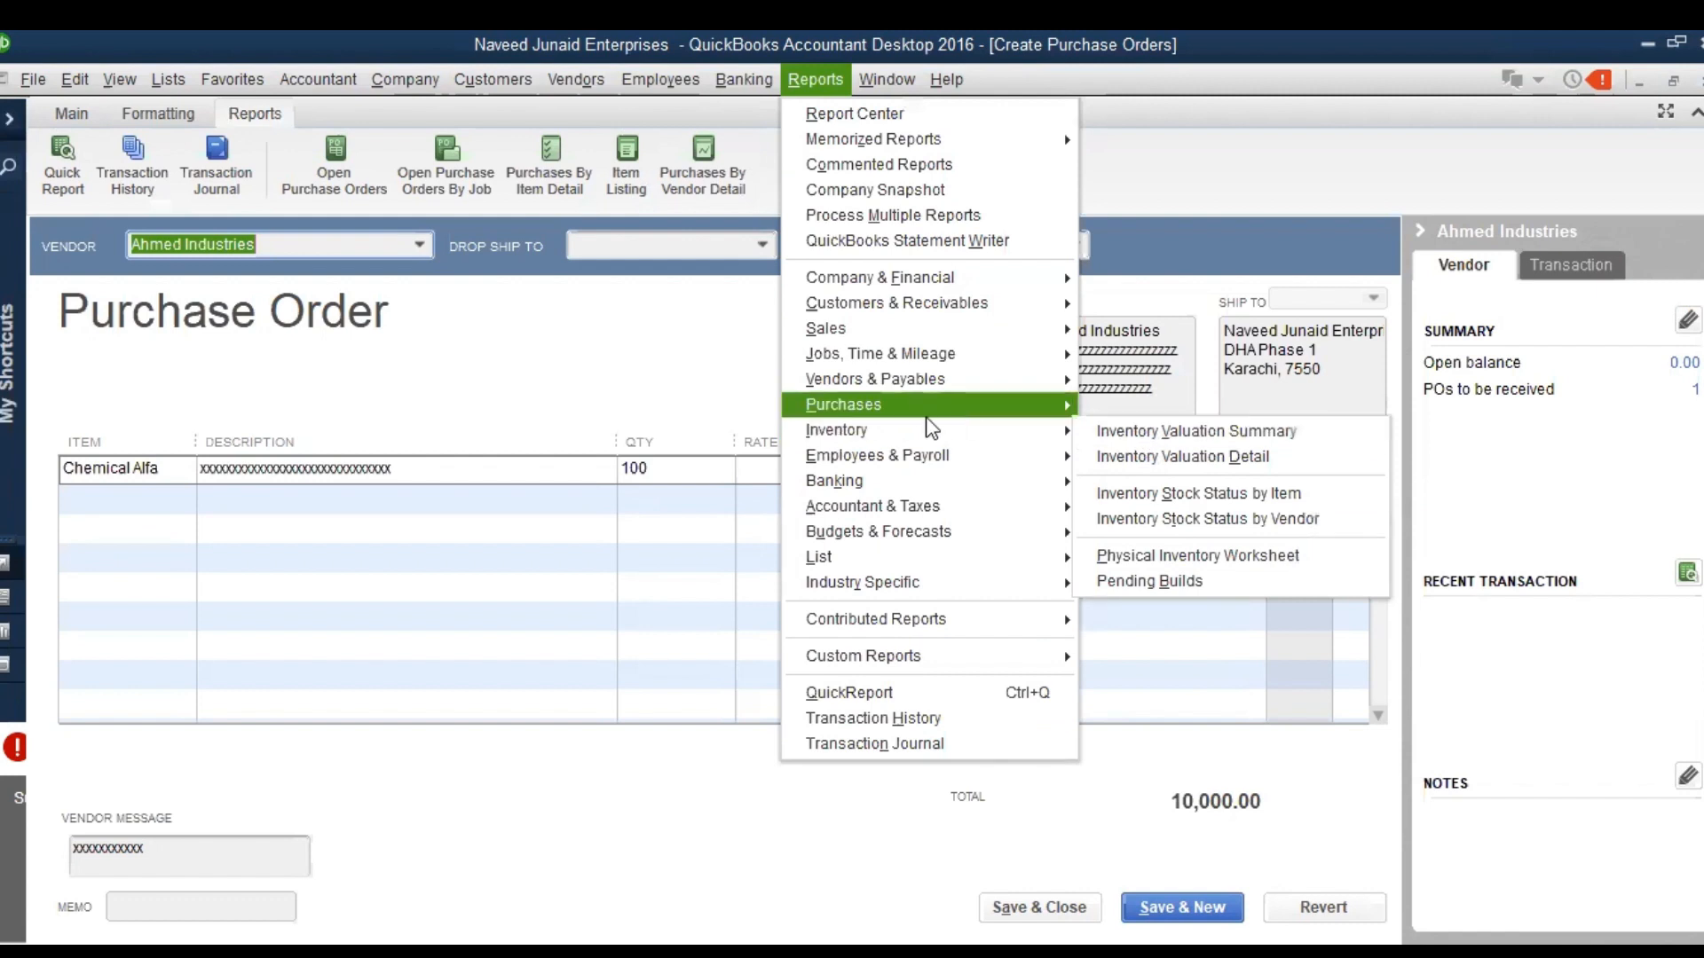
left_click(1145, 458)
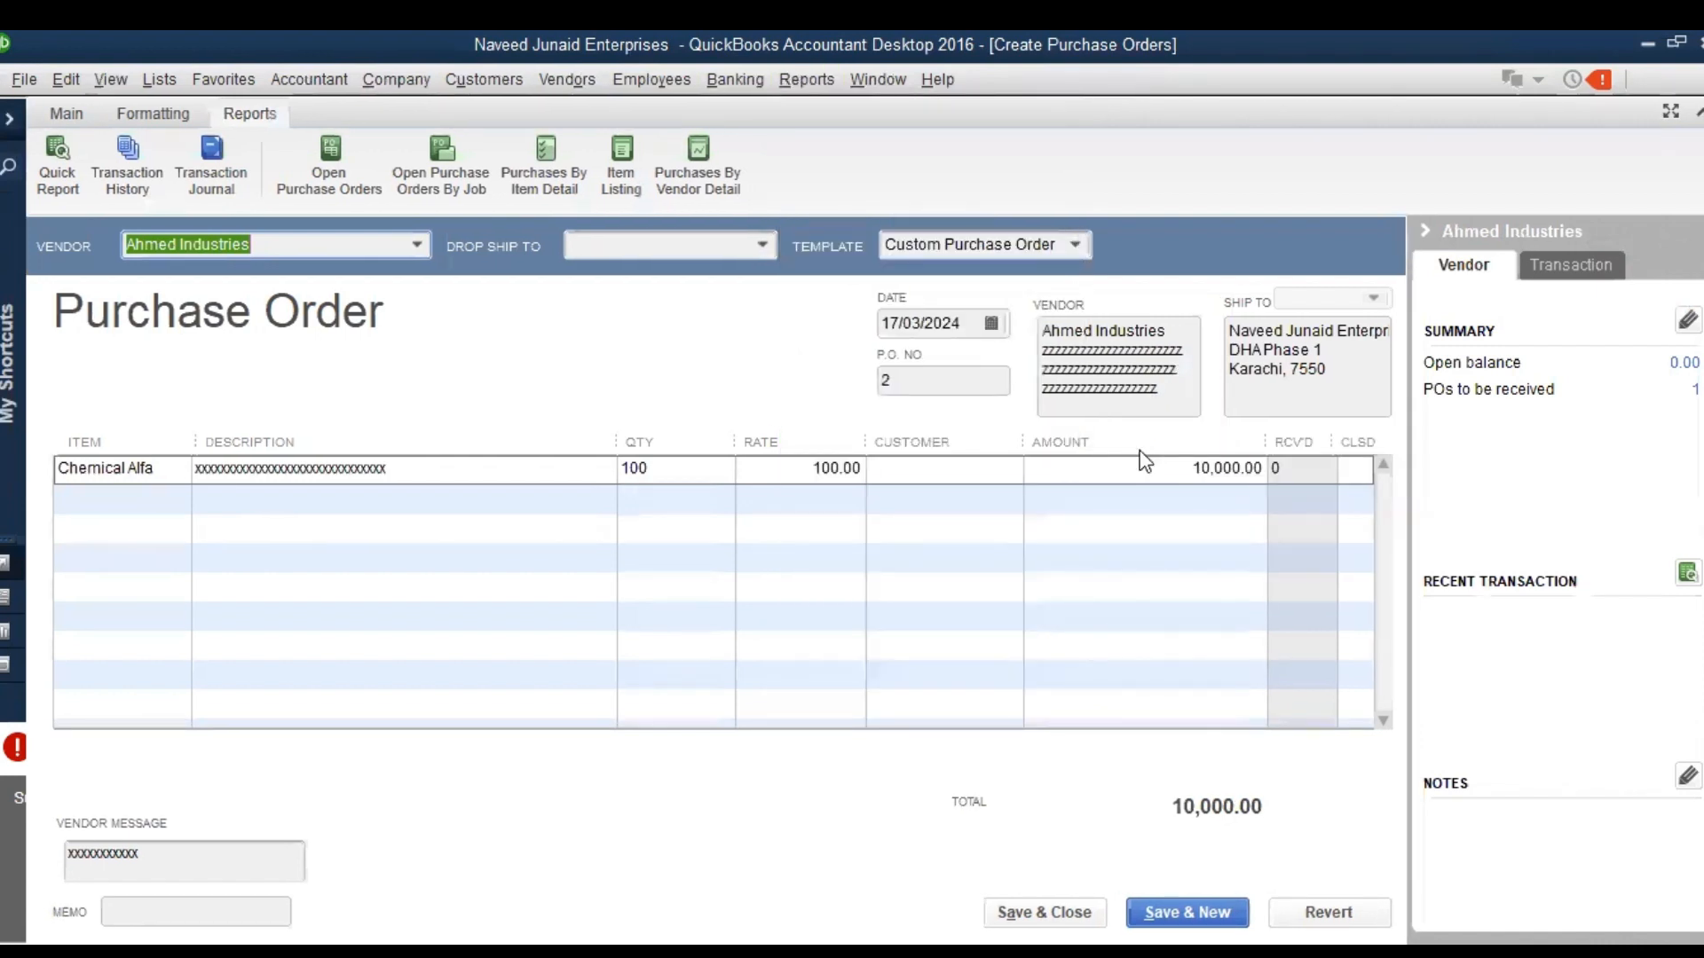
key("a")
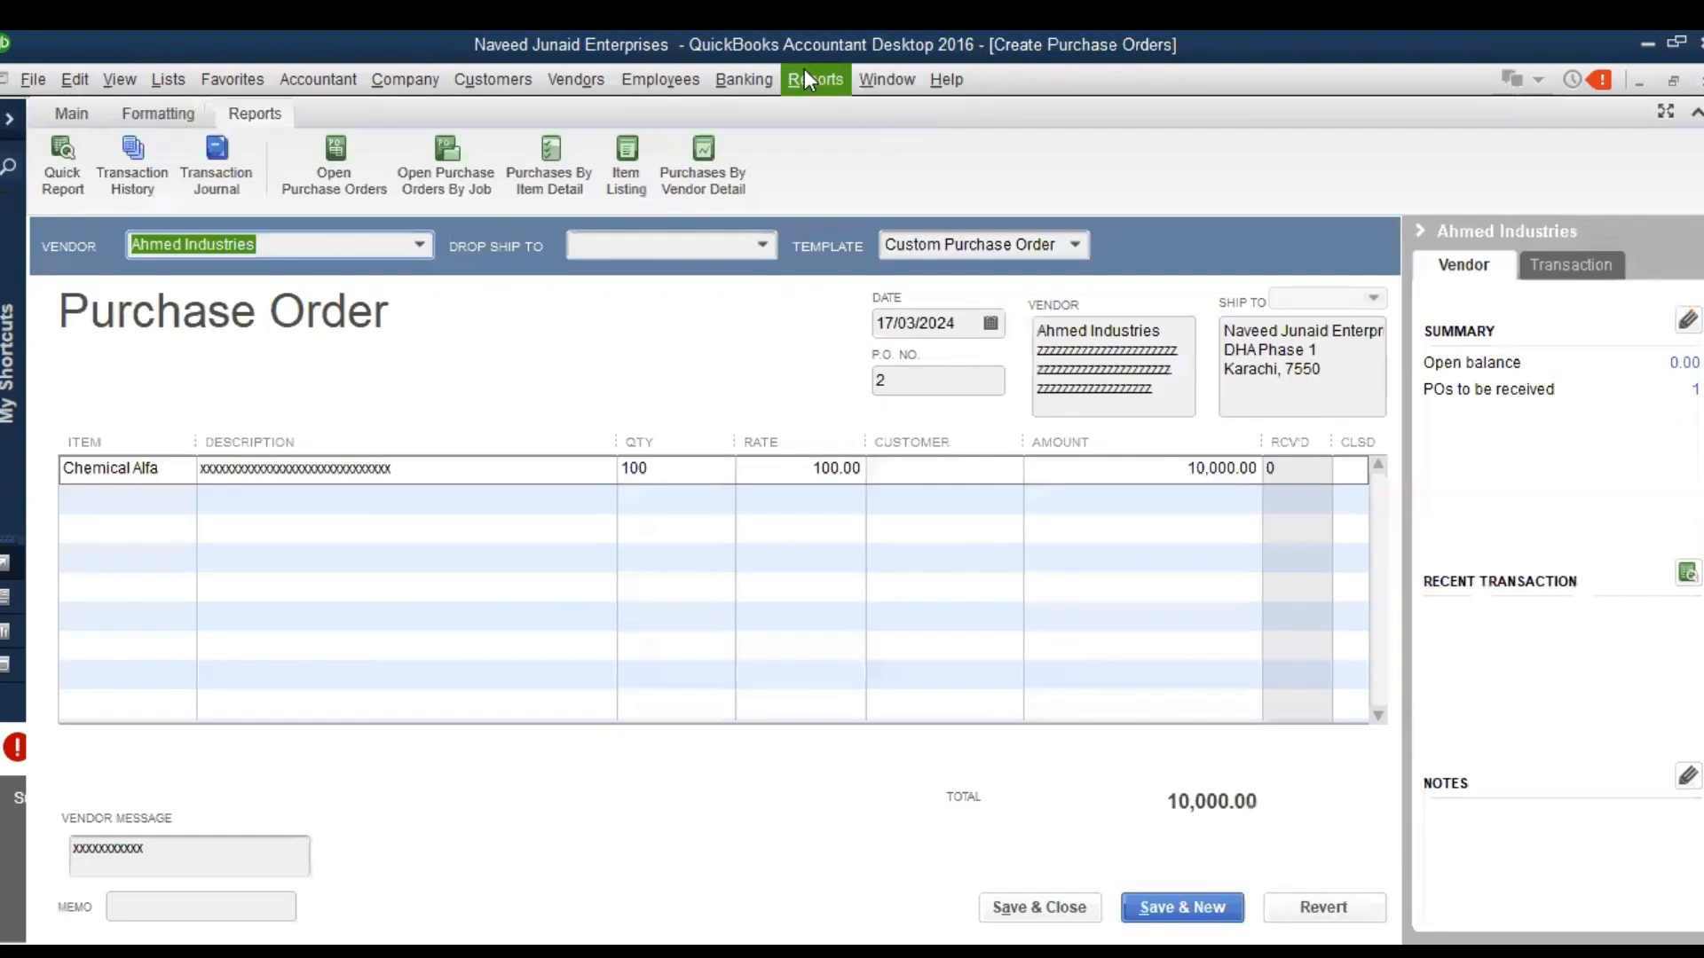
Run the Balance Sheet Standard report for all dates, check the Inventory Asset balance, and close the report
left_click(808, 79)
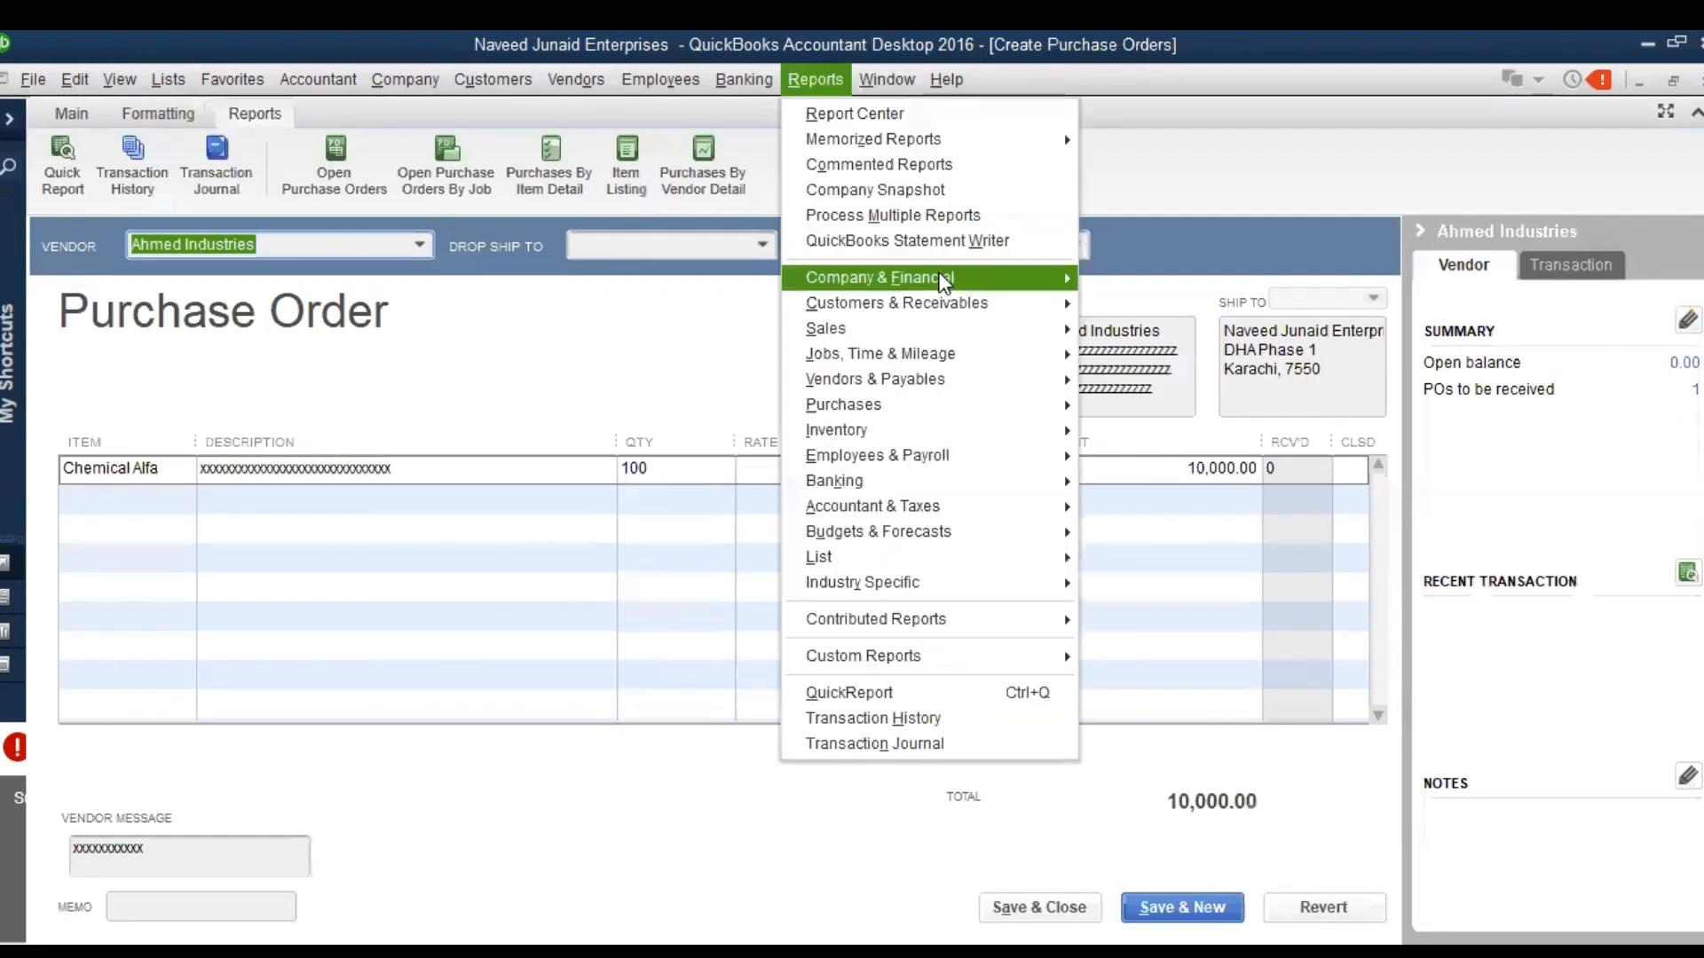
mouse_move(943, 282)
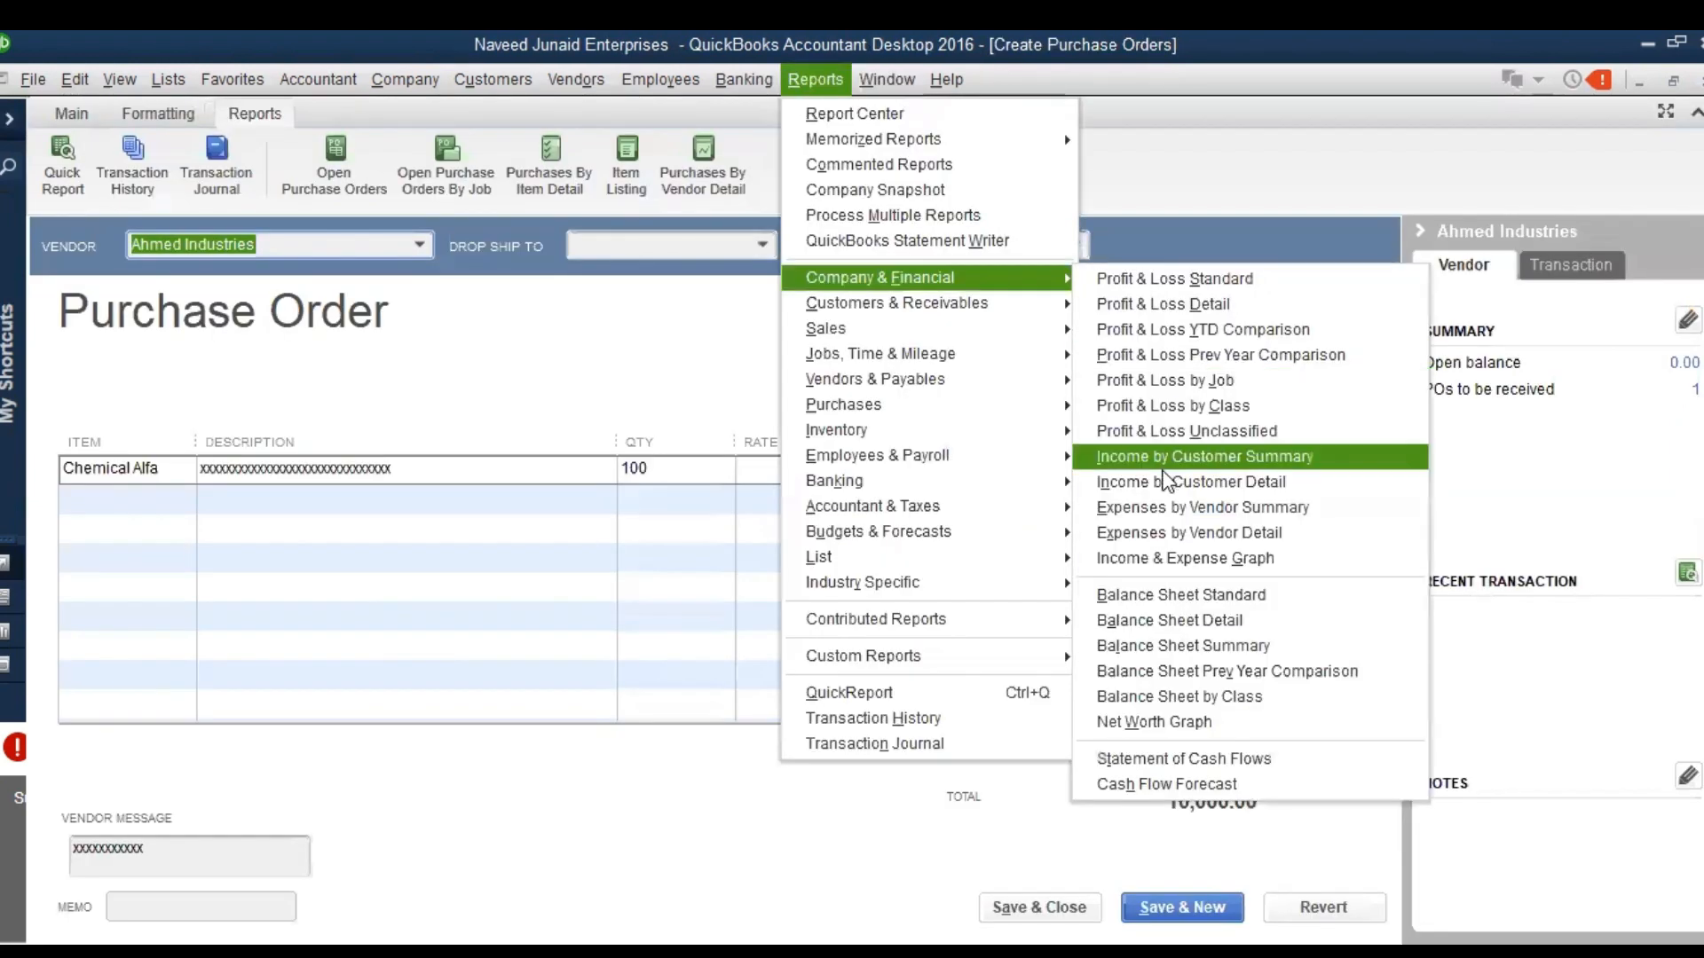
left_click(1174, 595)
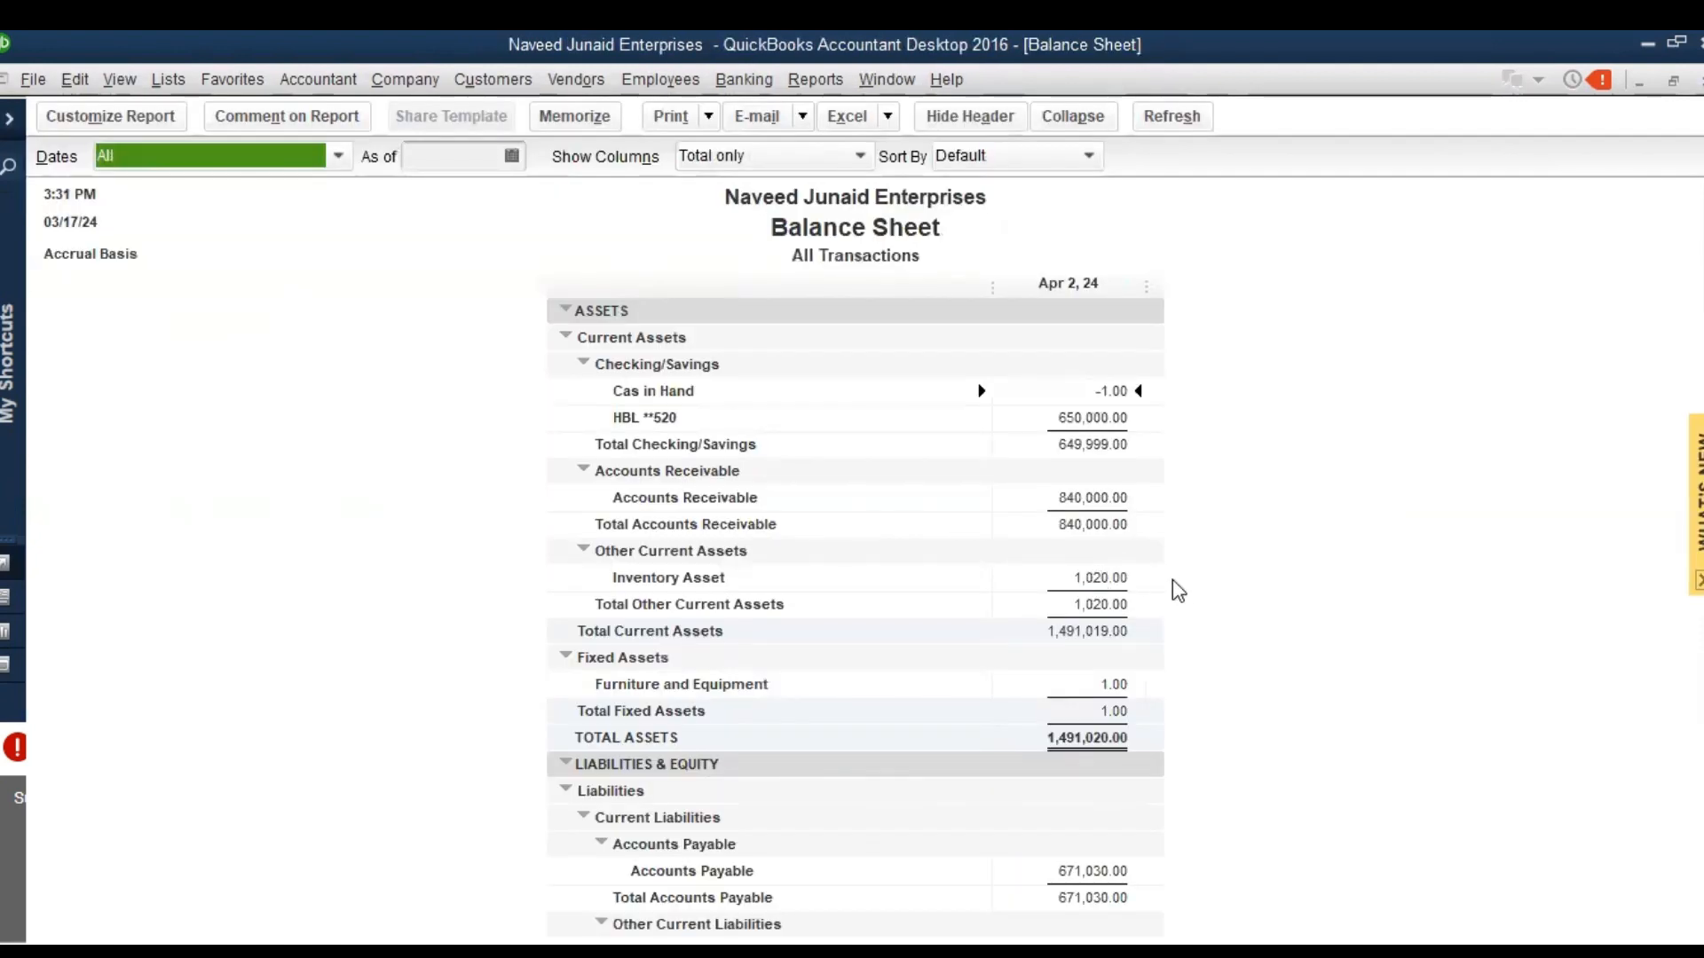
key("Escape")
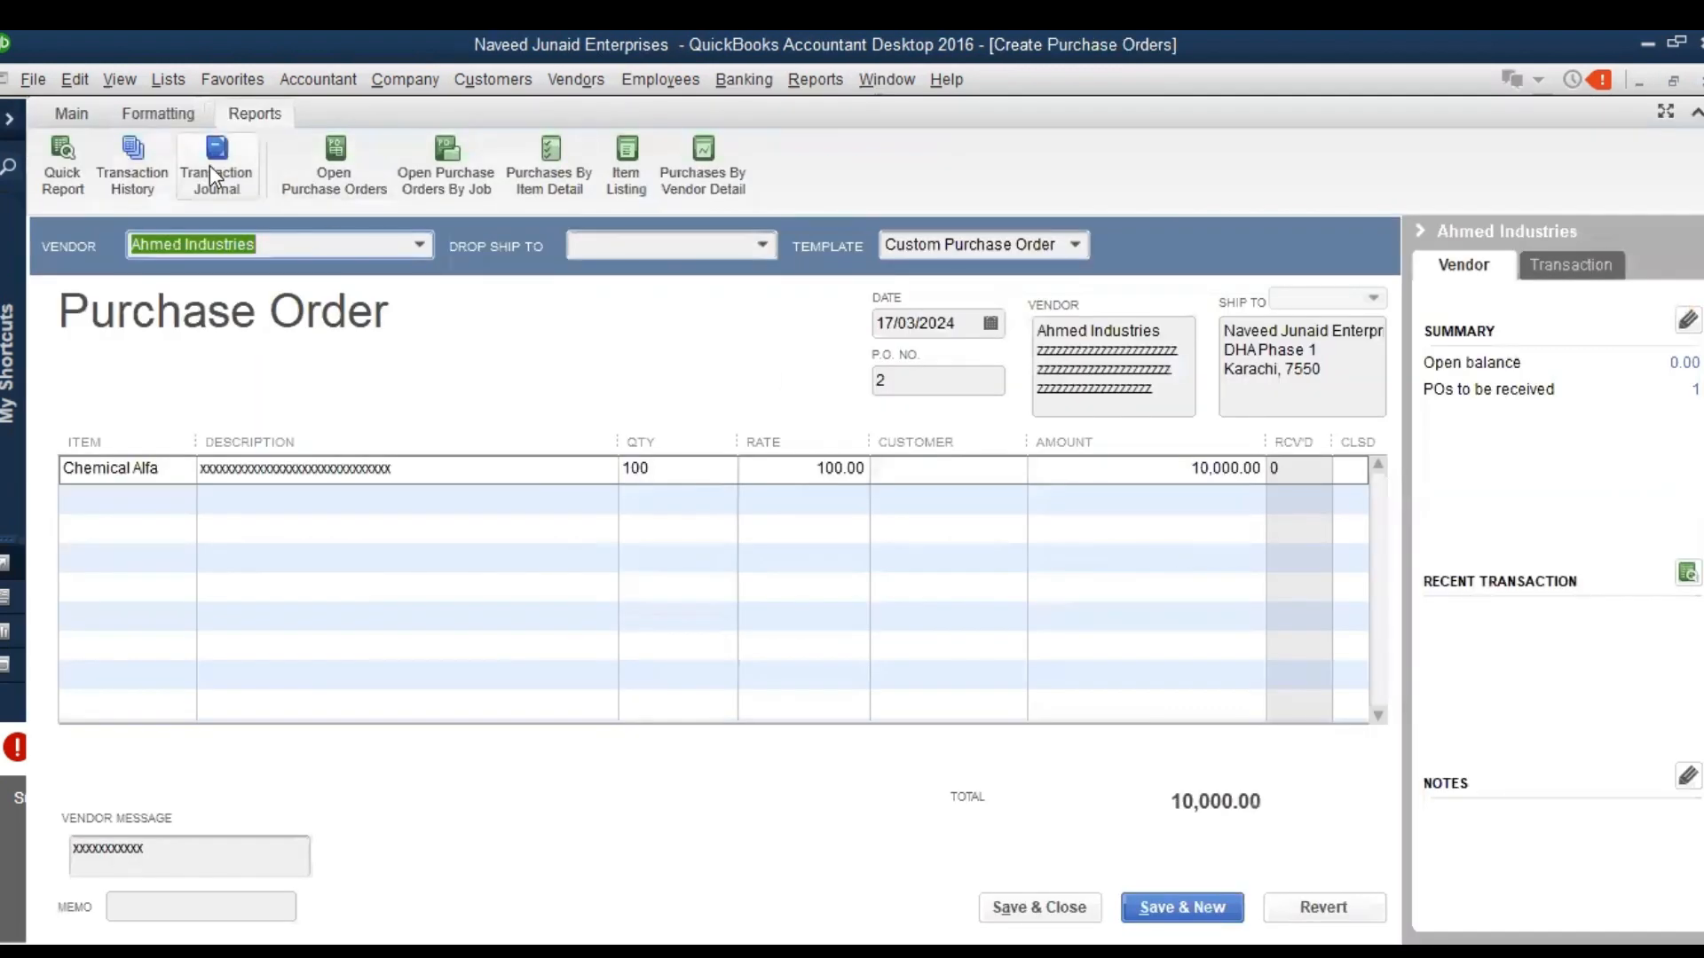
Display the purchase order's transaction journal once more, check its Inventory Asset entry, and close the journal and the order
left_click(211, 167)
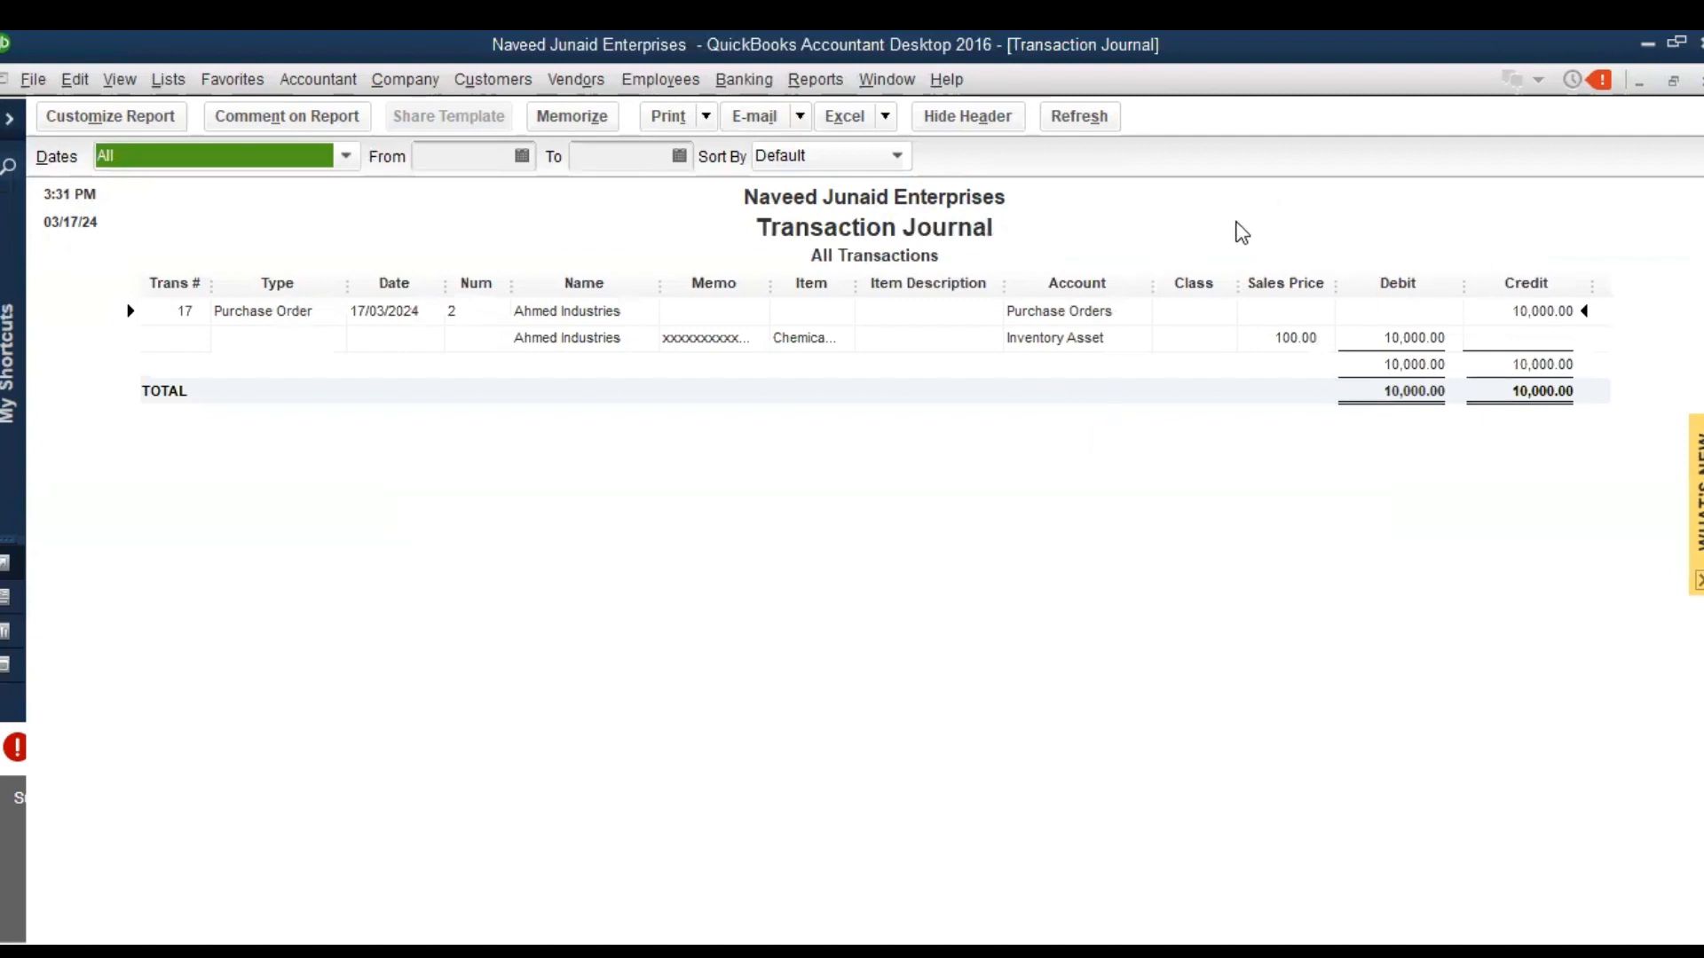
double_click(1075, 395)
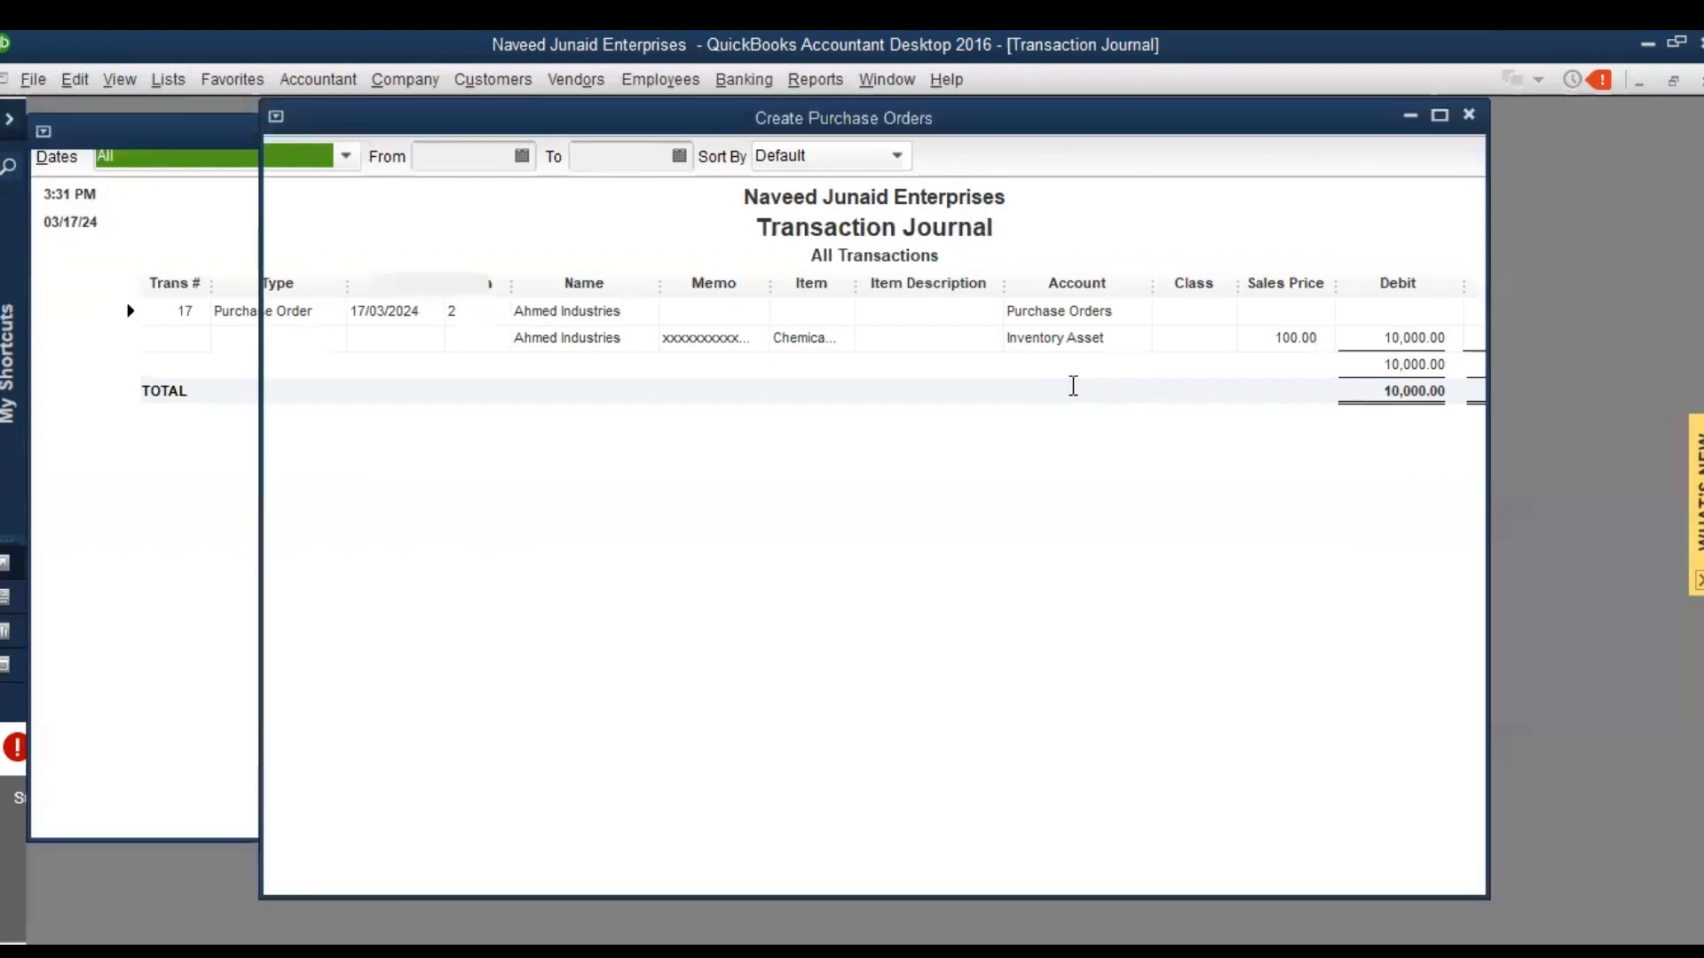
key("Escape")
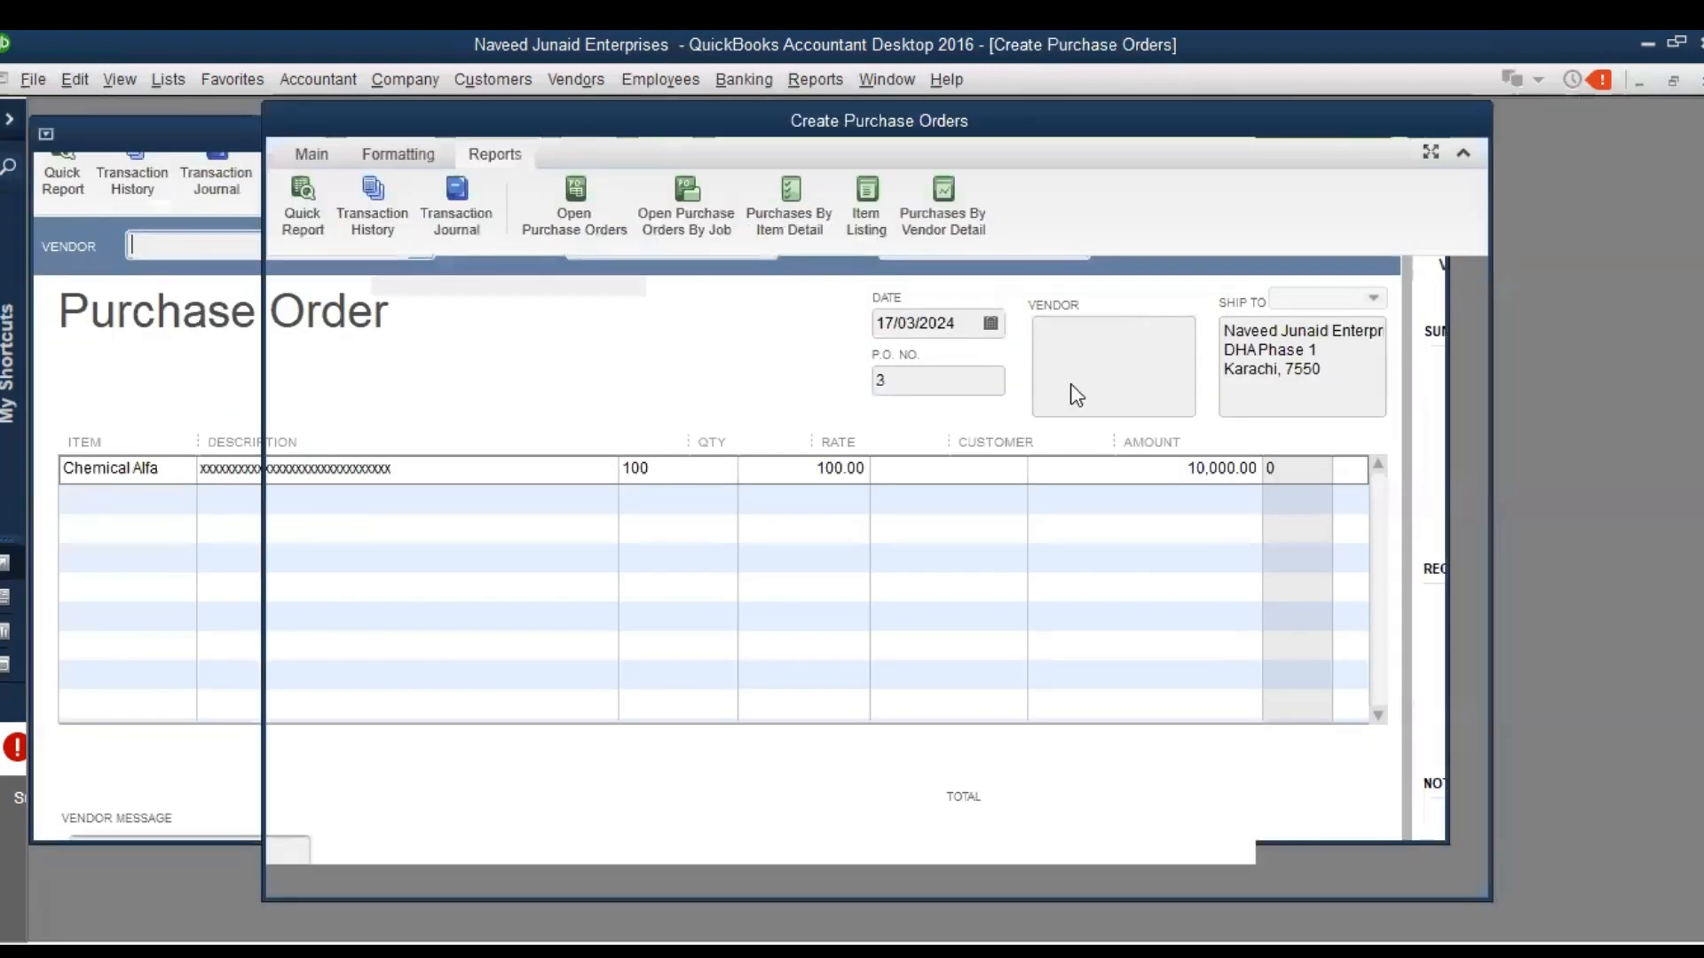
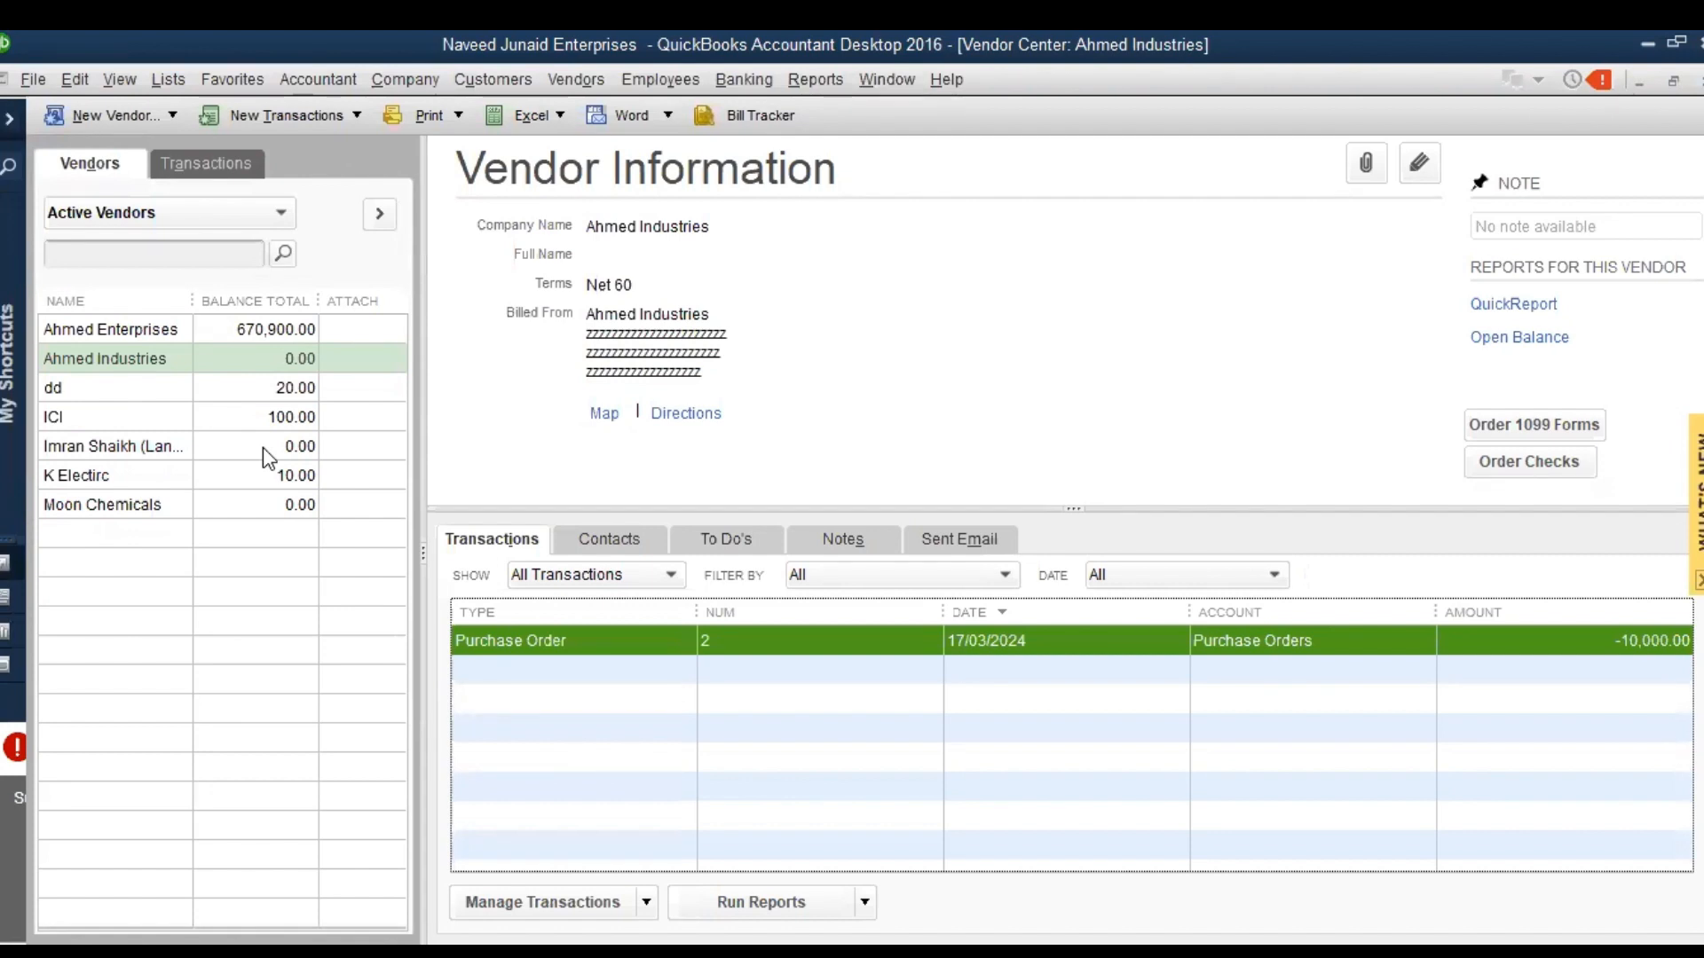
left_click(561, 89)
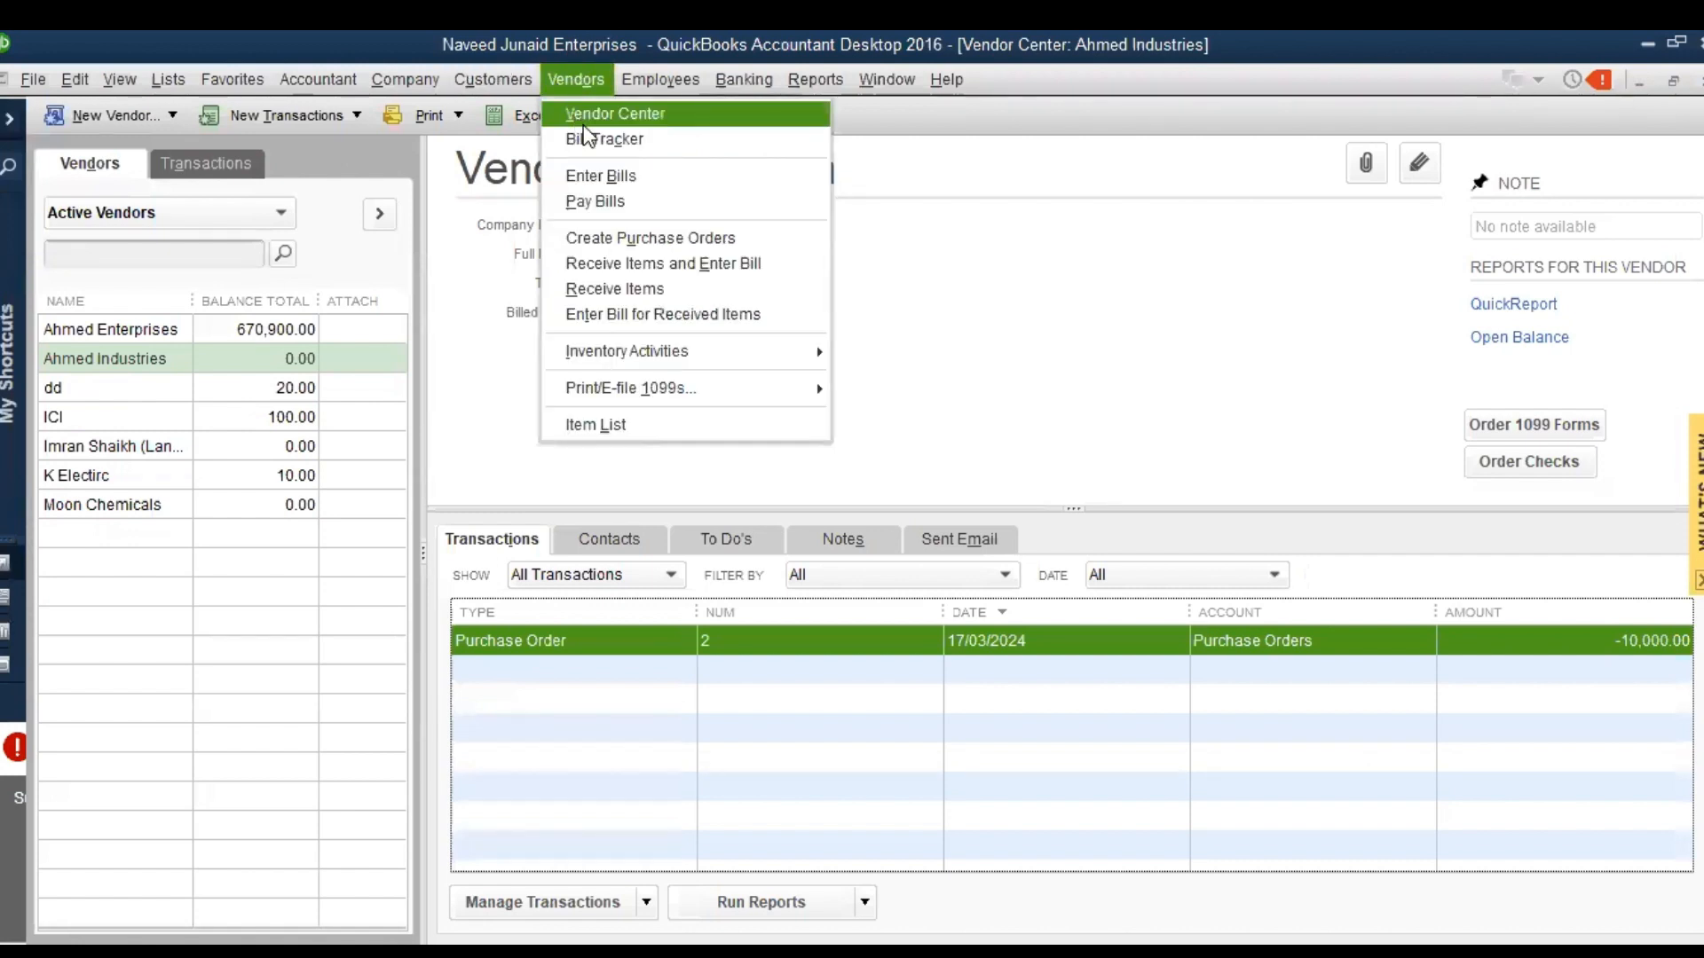
left_click(606, 286)
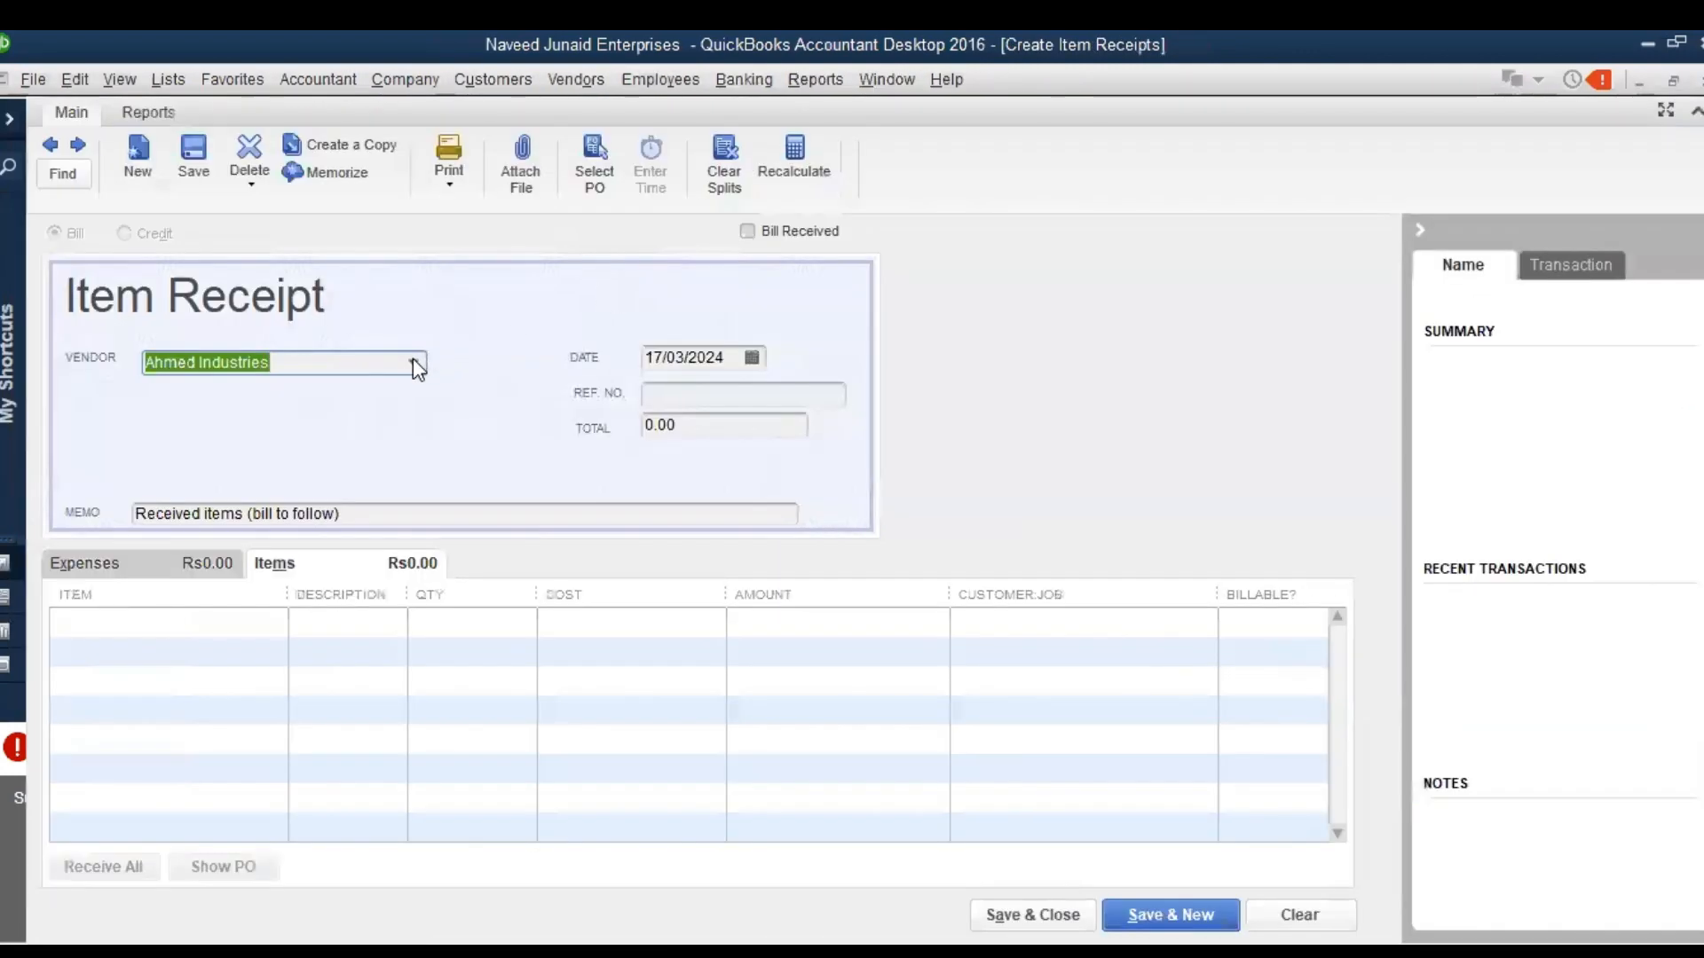
left_click(414, 362)
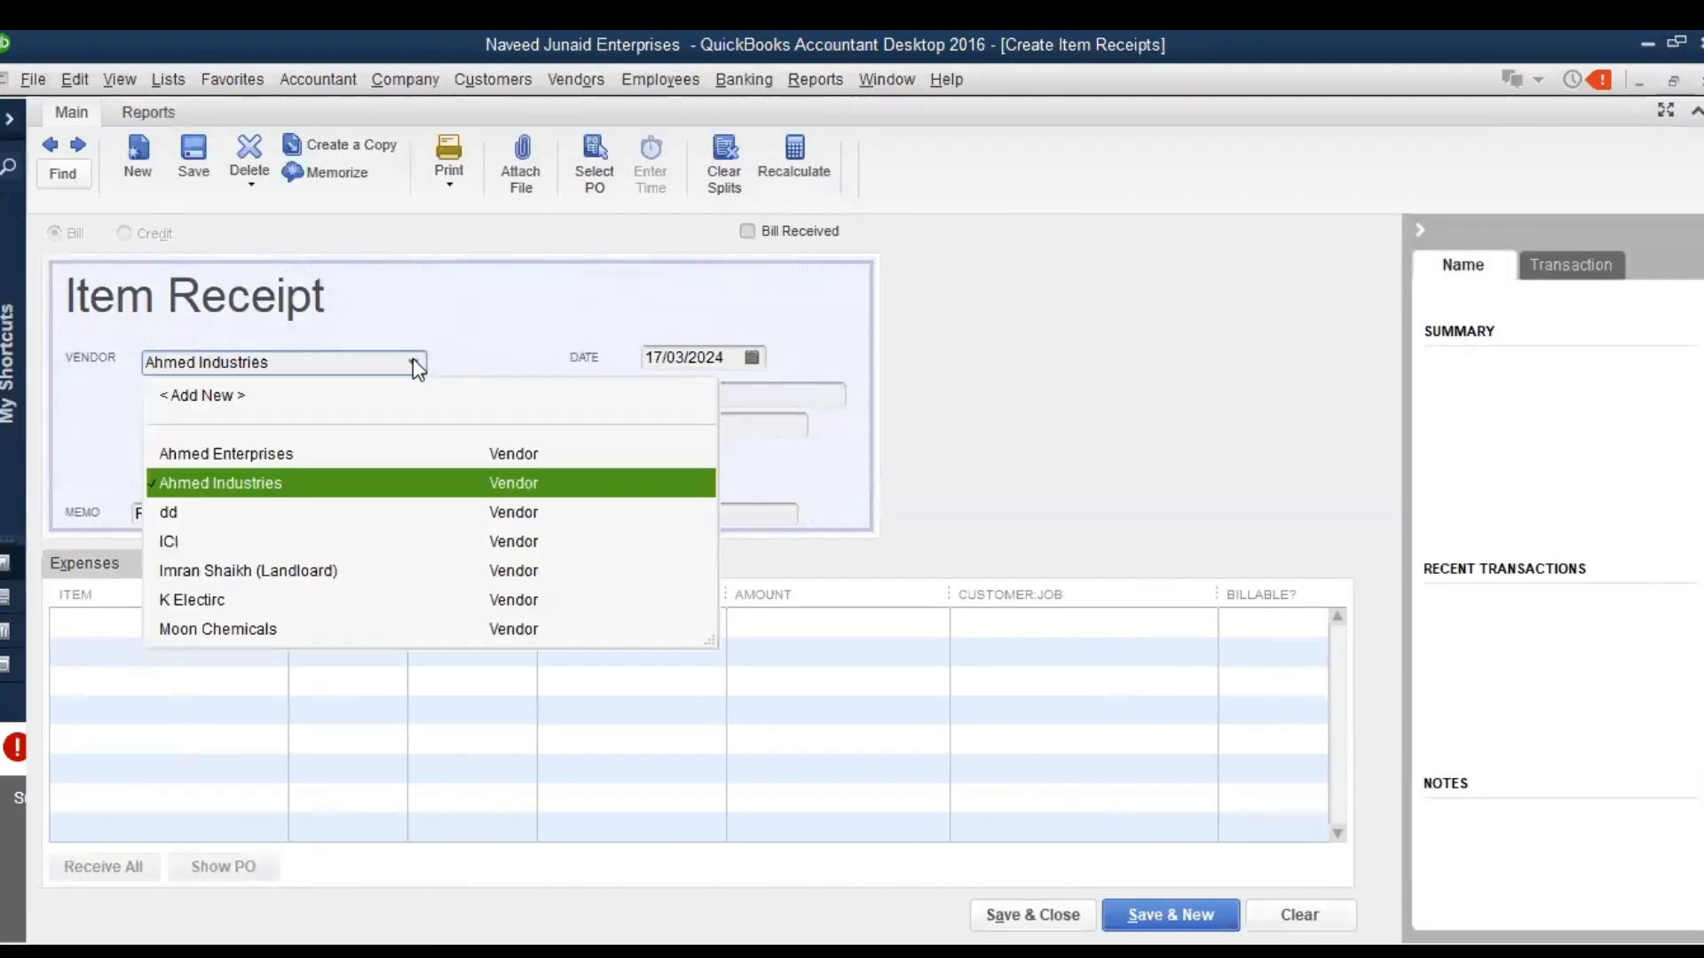
left_click(276, 488)
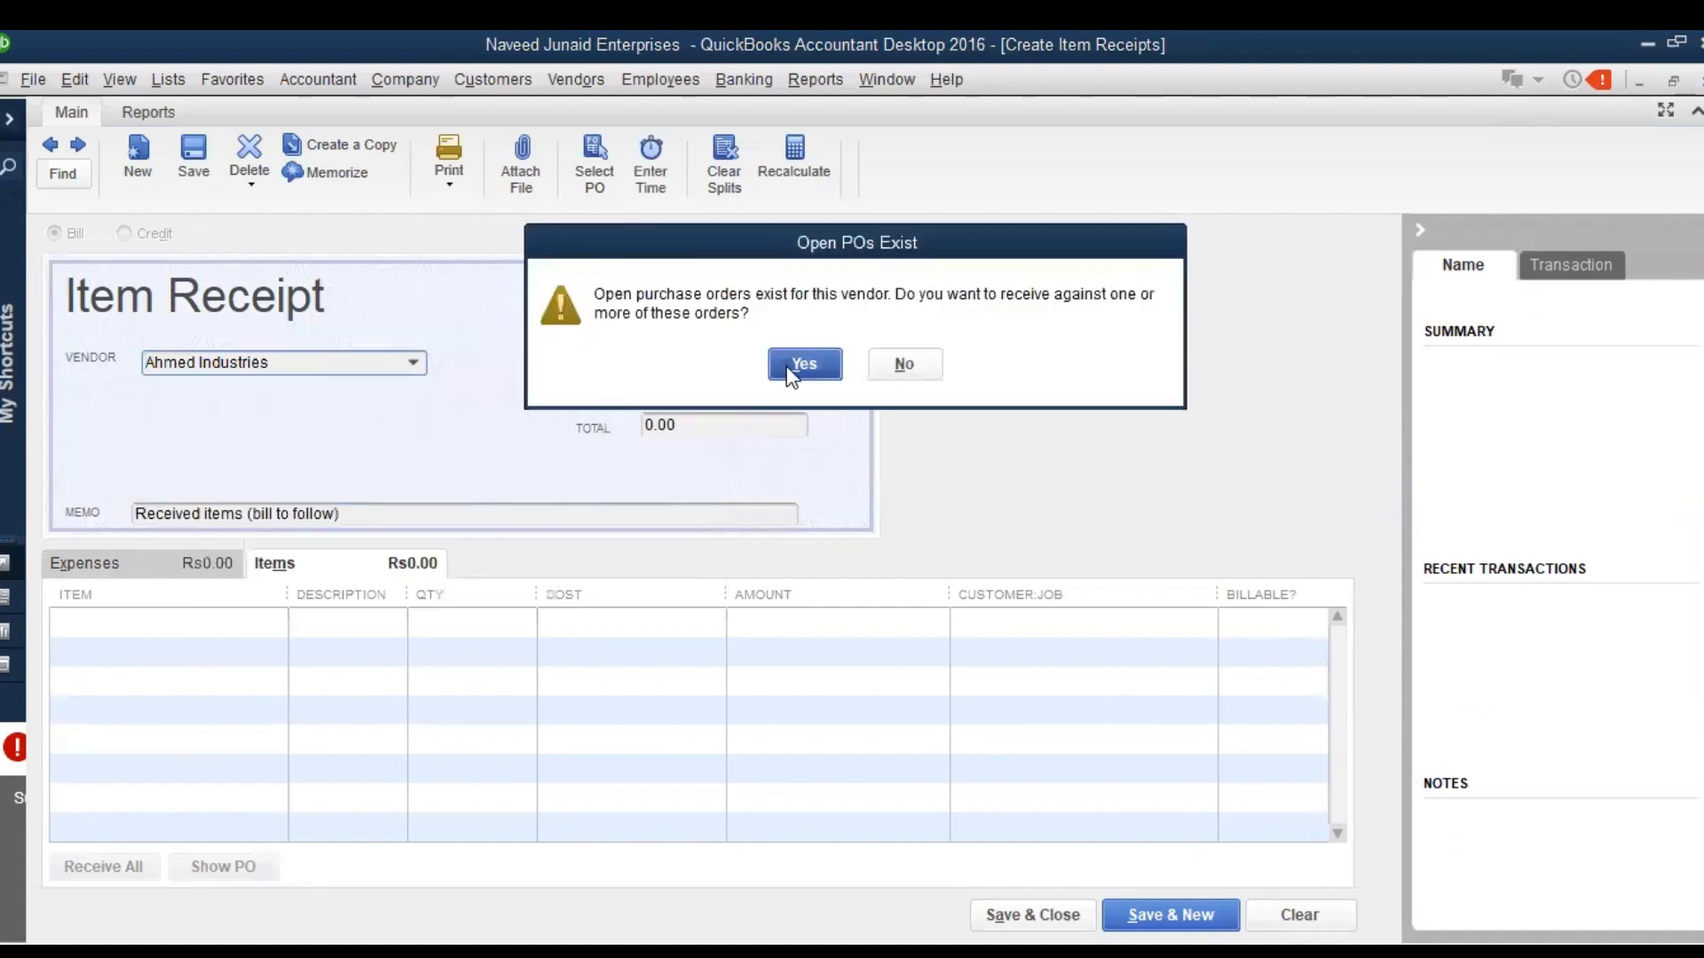
left_click(790, 366)
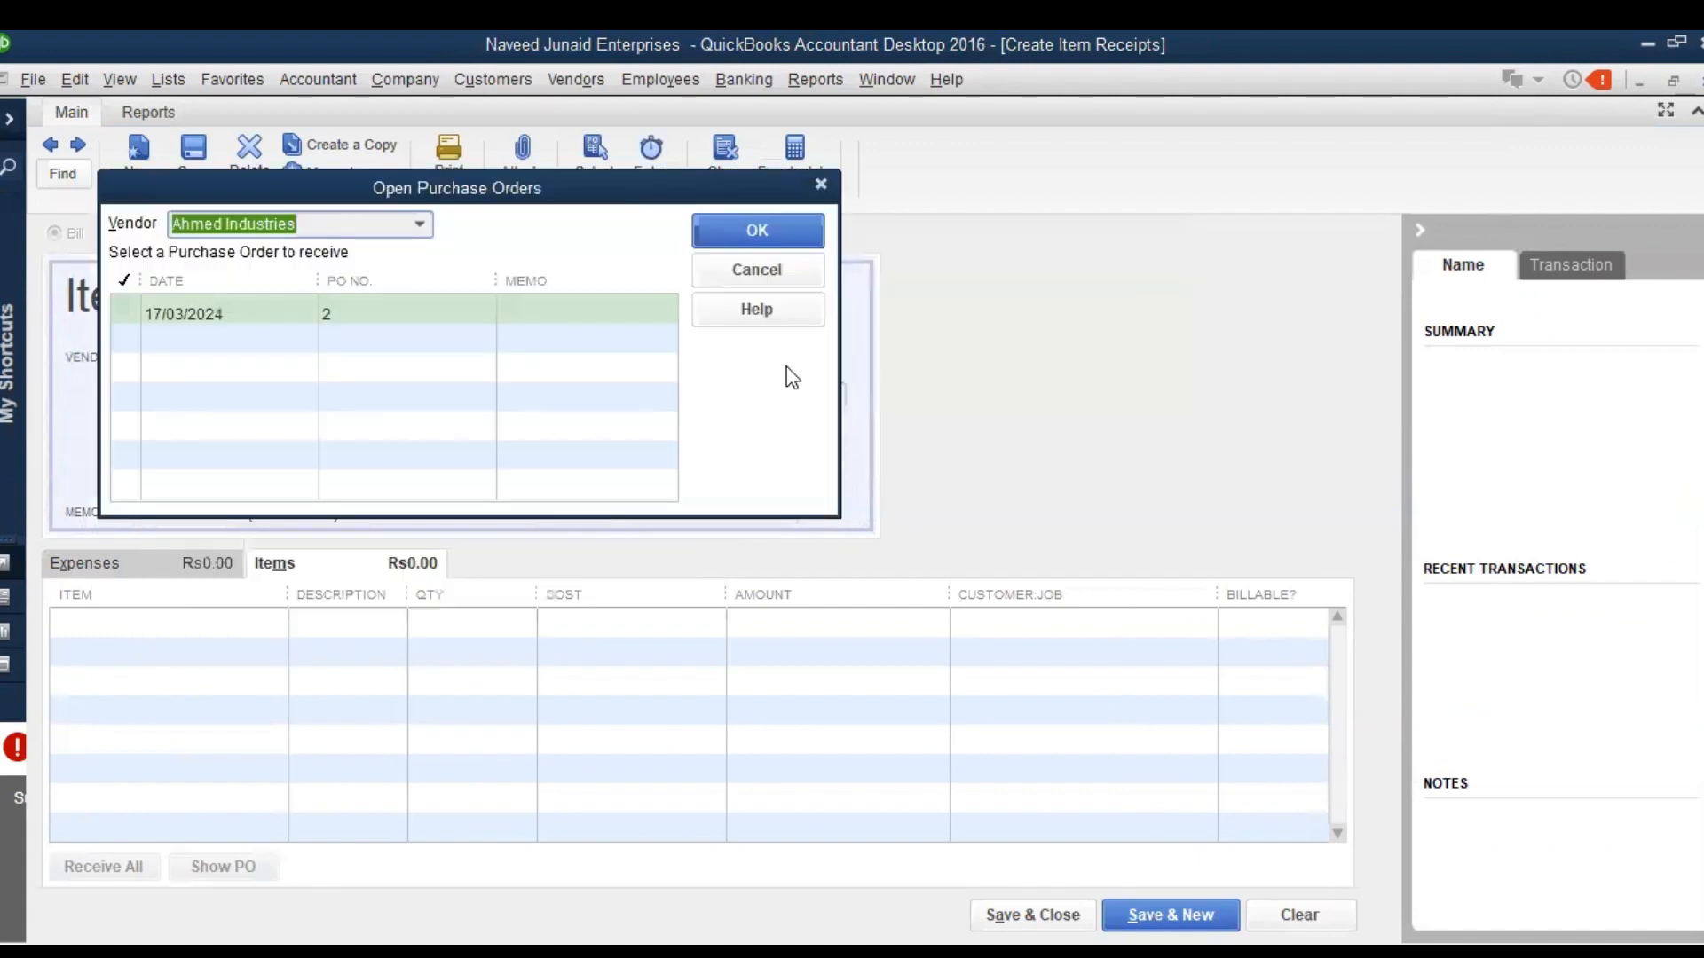
left_click(128, 311)
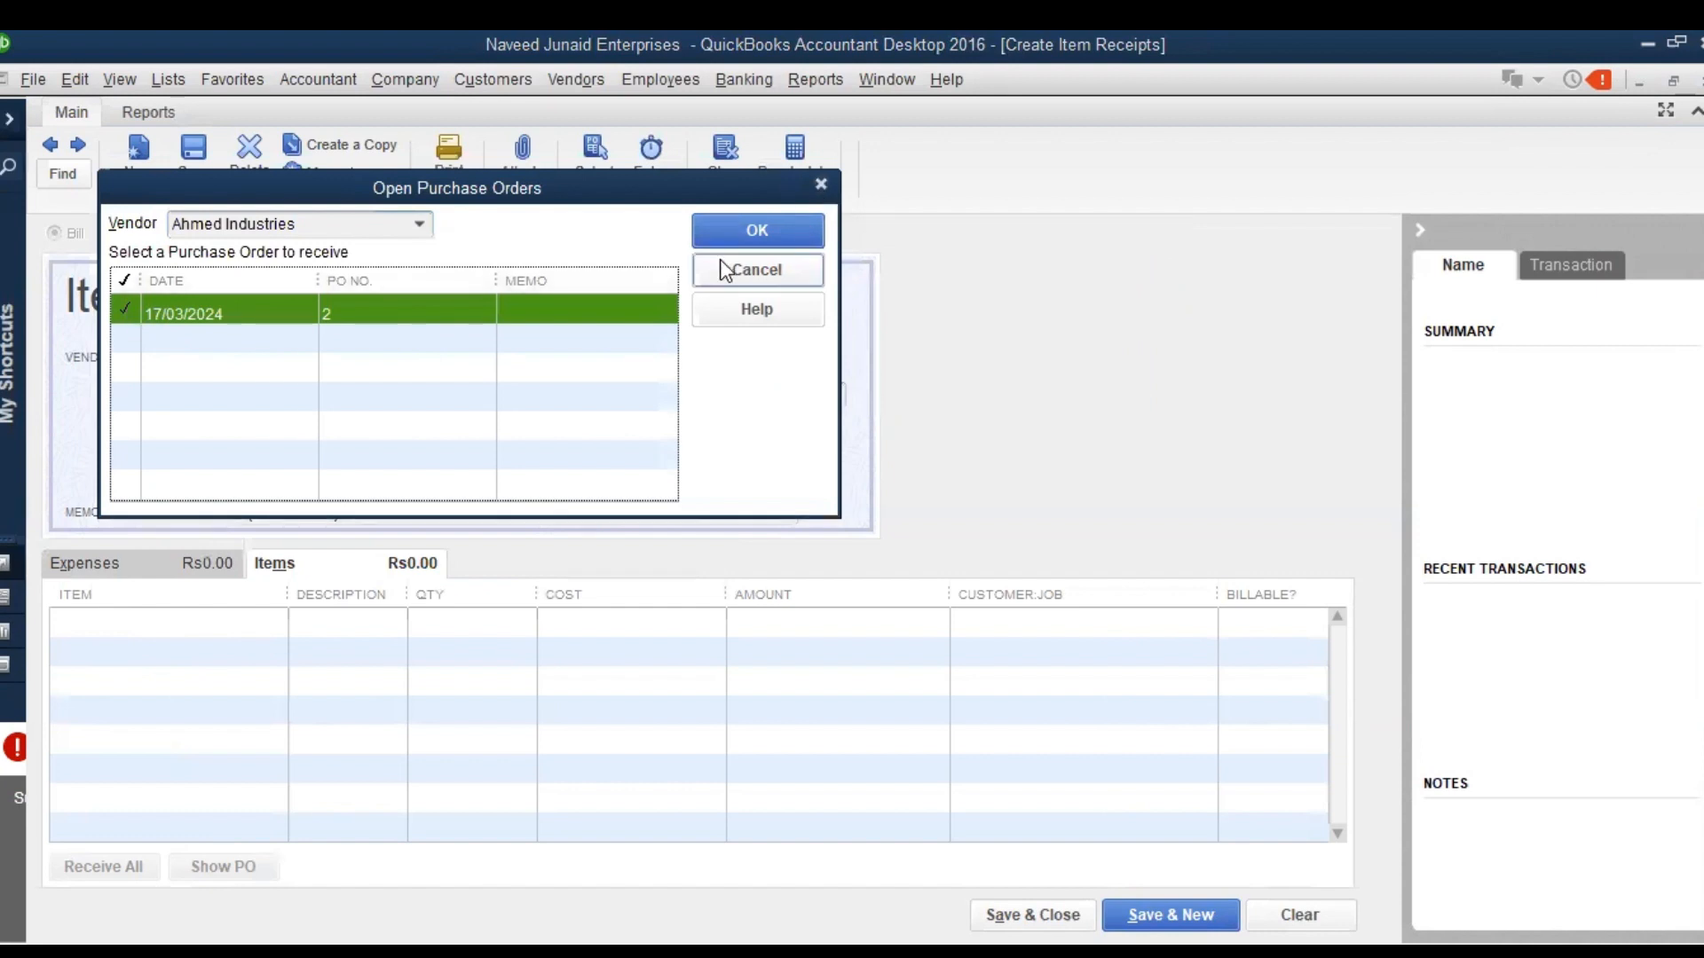
left_click(763, 242)
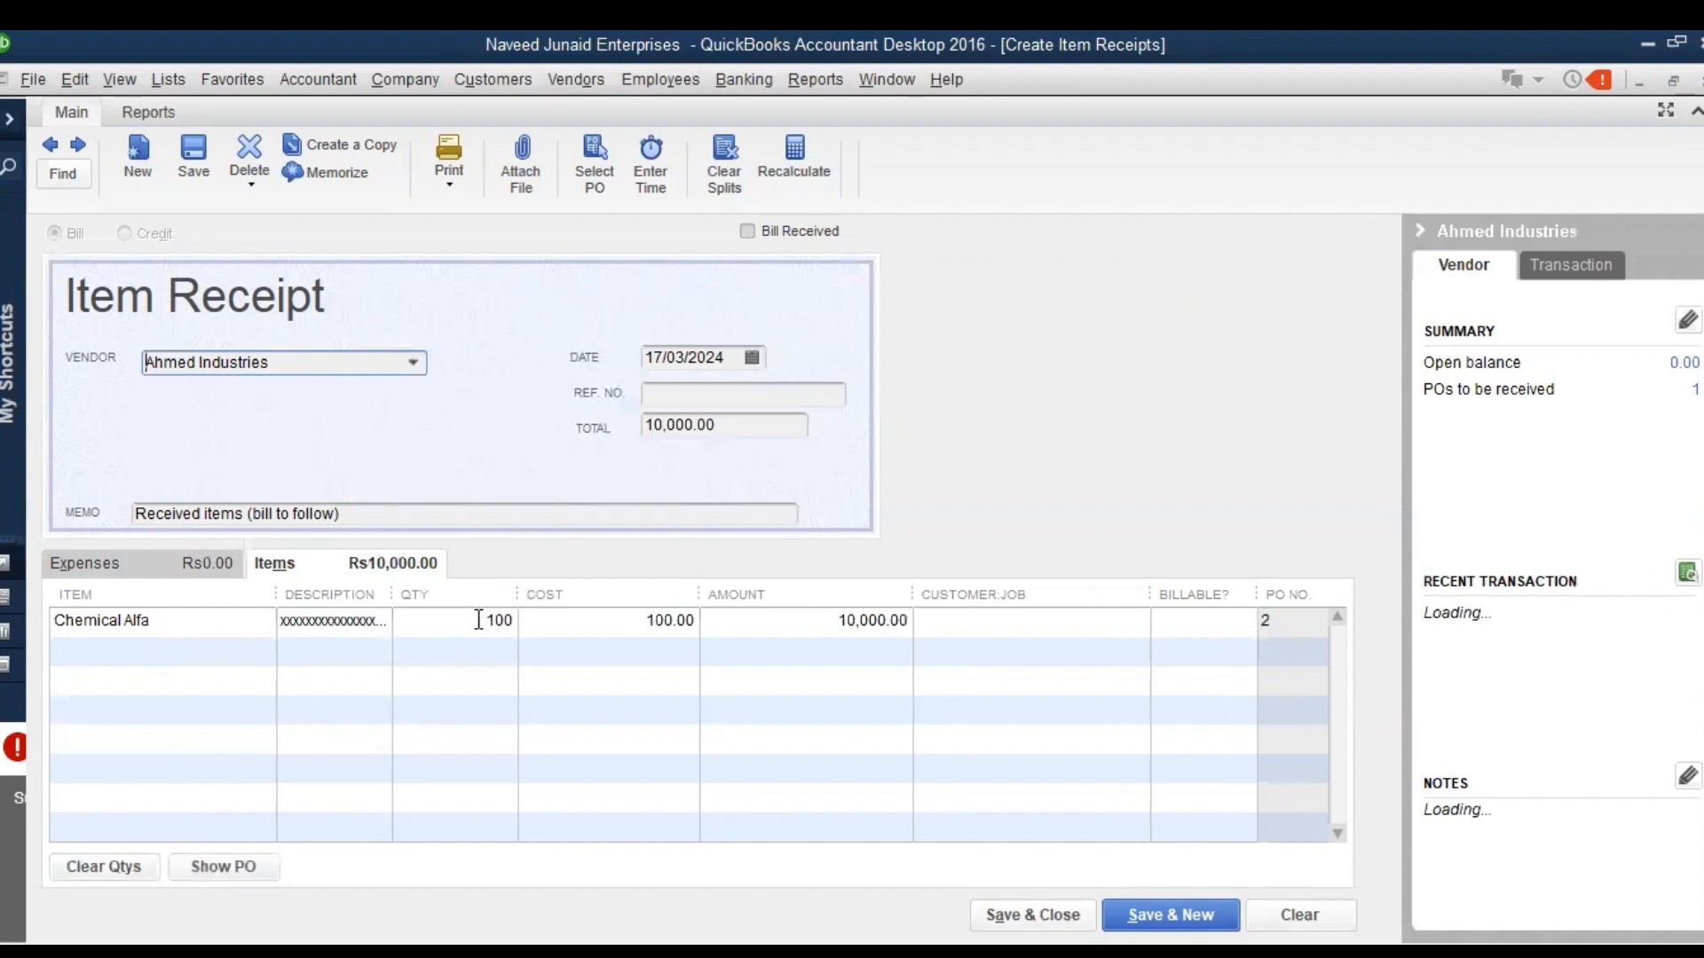
left_click(495, 620)
key("BackSpace")
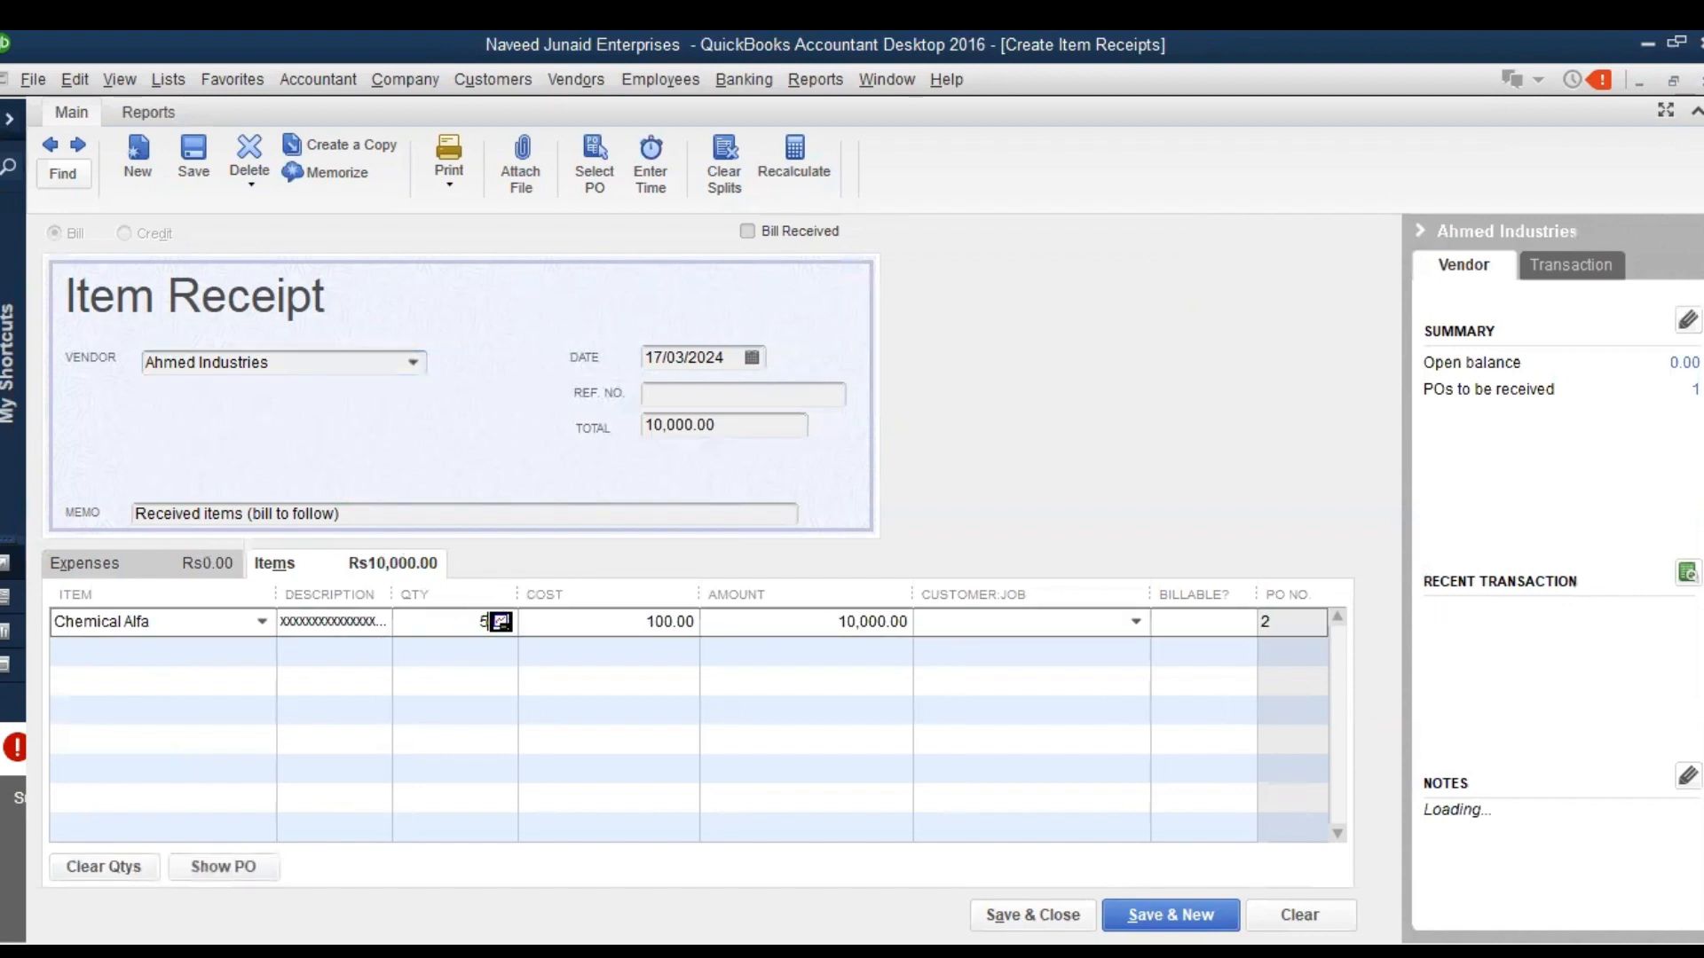
type("50")
key("Tab")
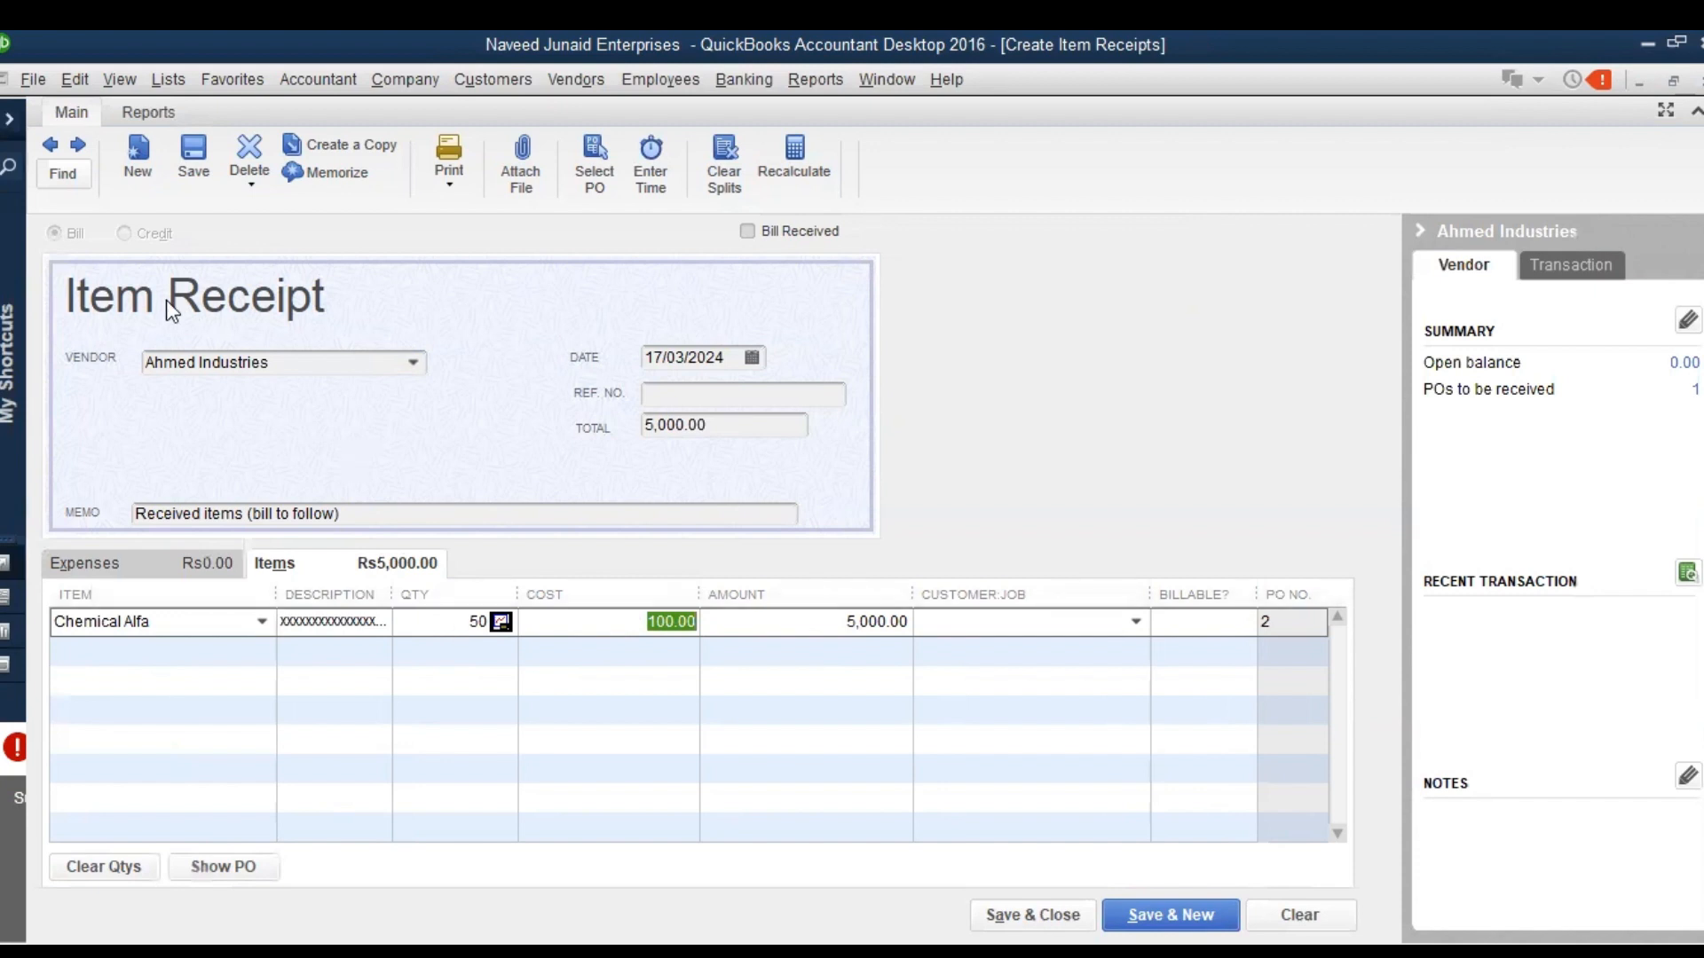
left_click(195, 153)
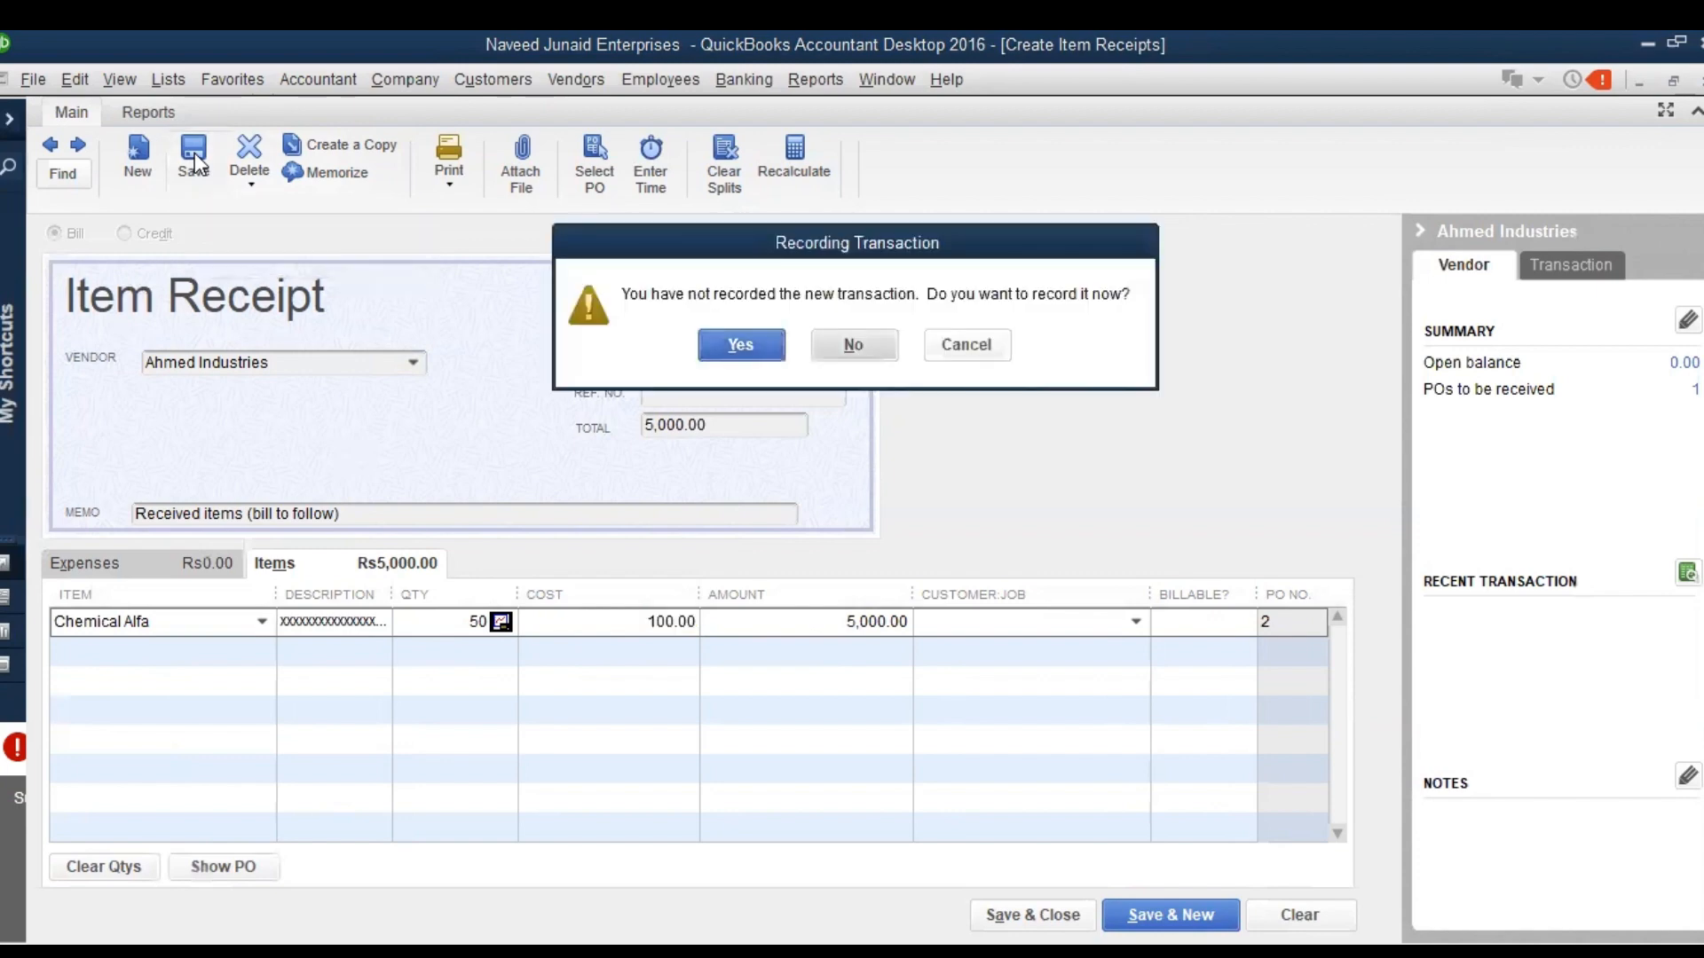
key("n")
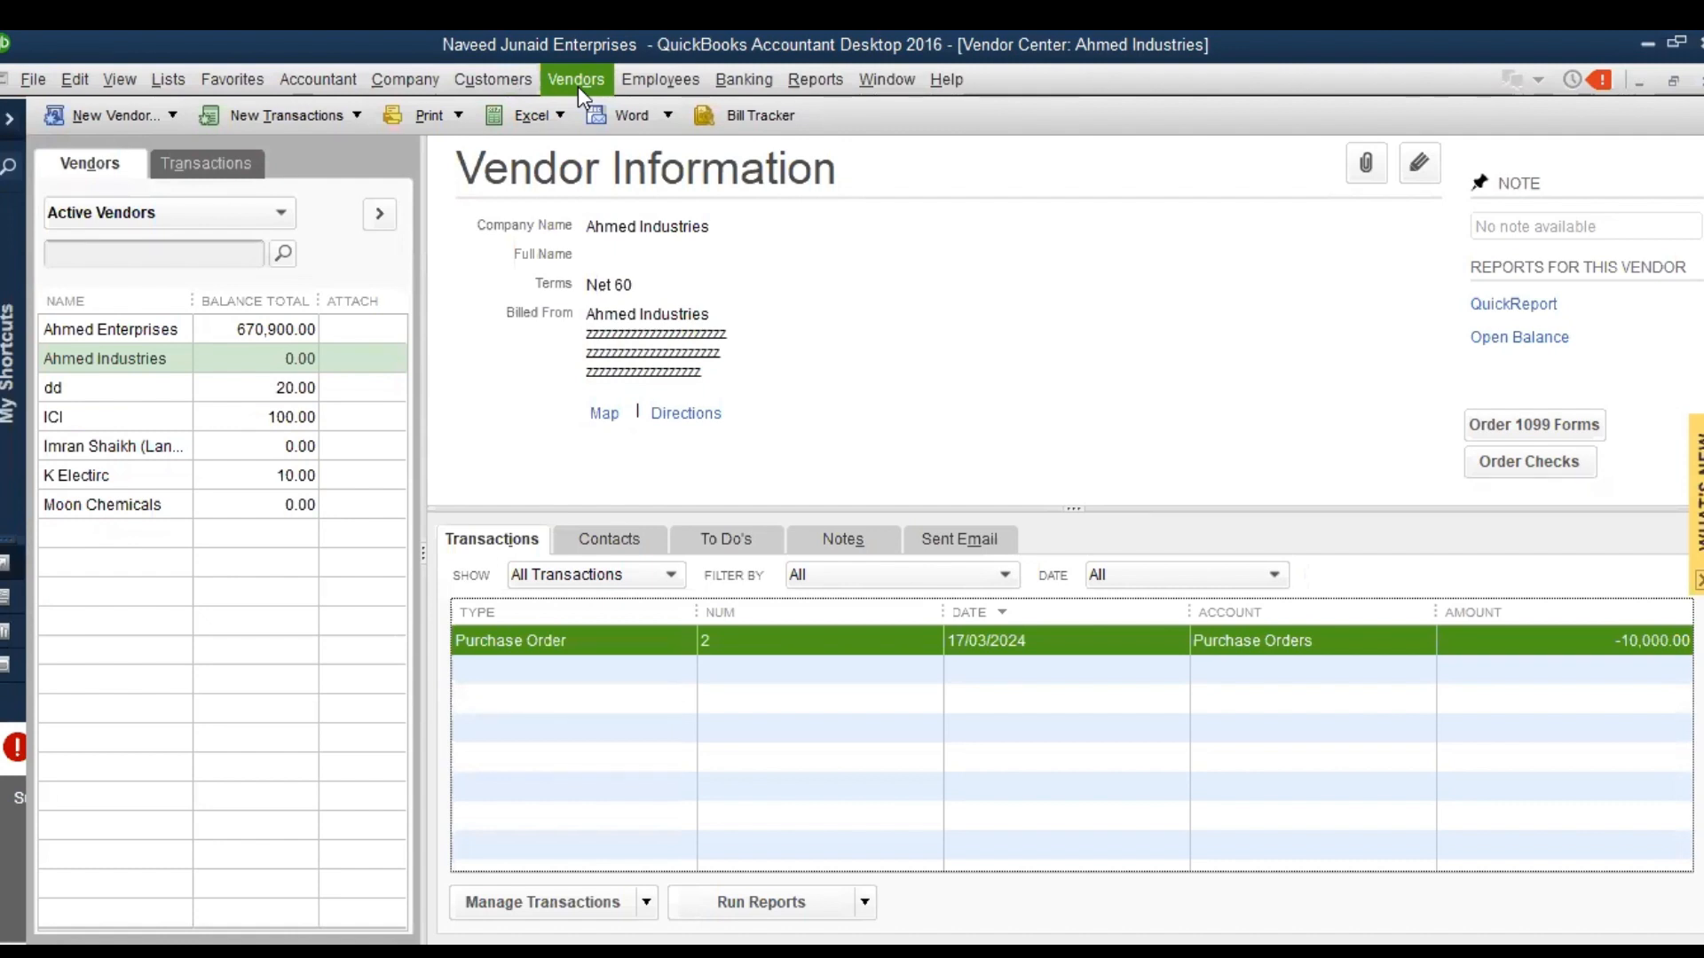
Start an item receipt for Ahmed Industries against its open purchase order 2 dated 17/03/2024
left_click(578, 87)
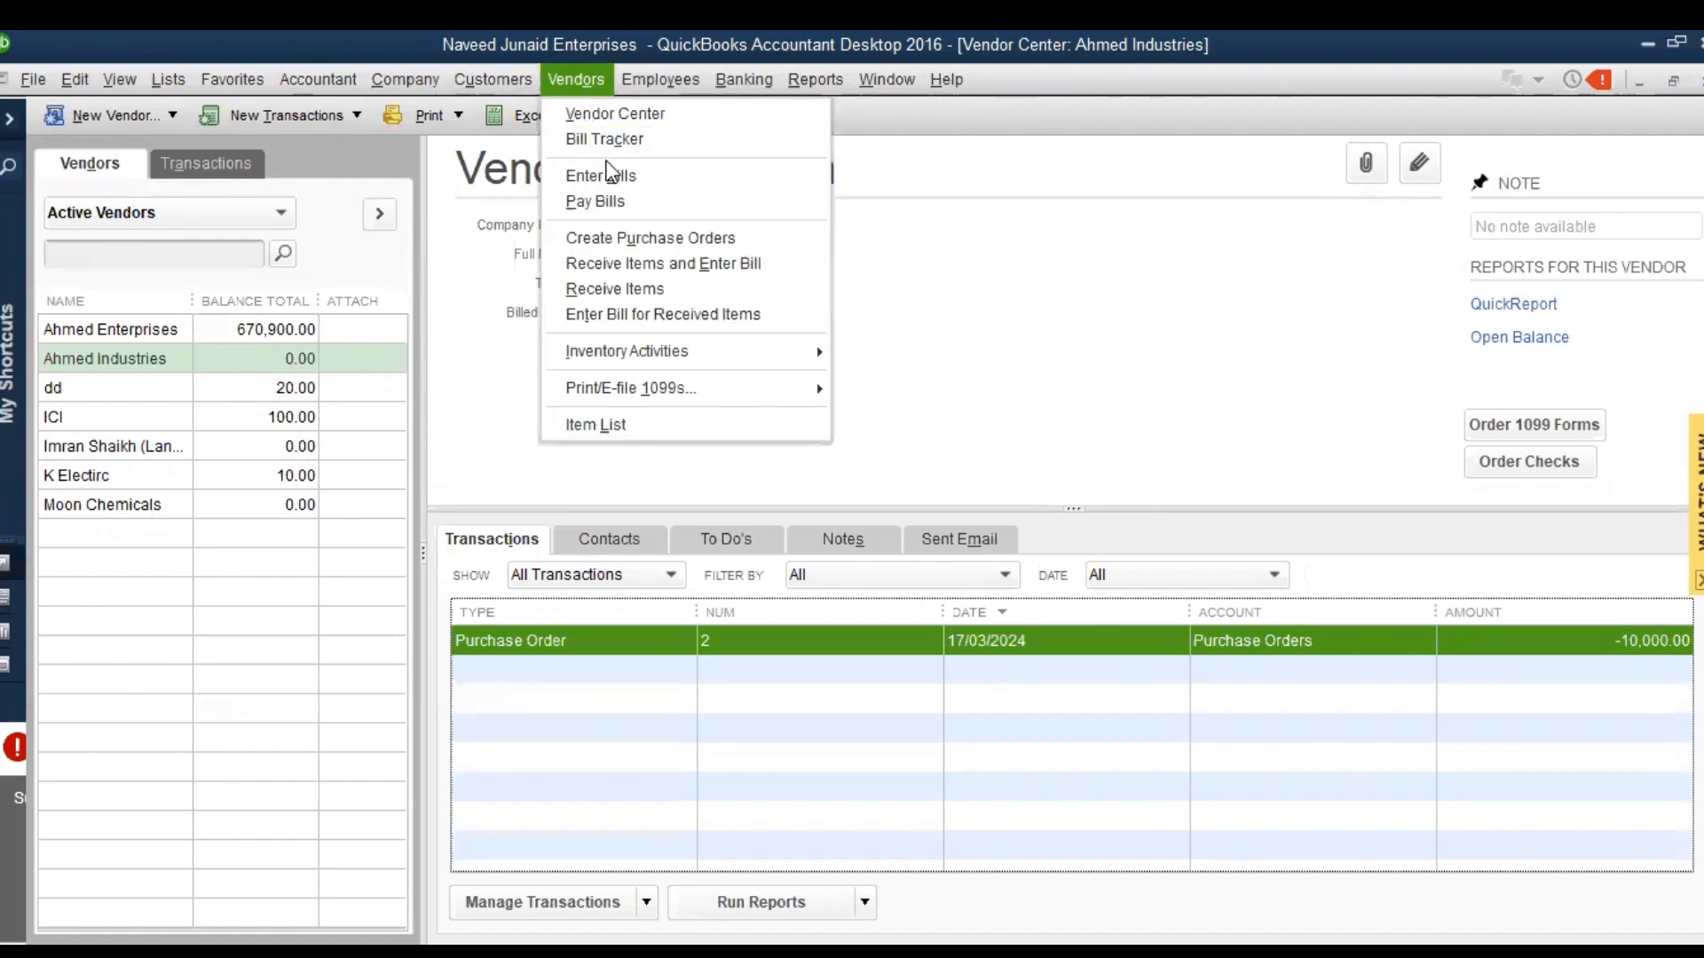
left_click(611, 290)
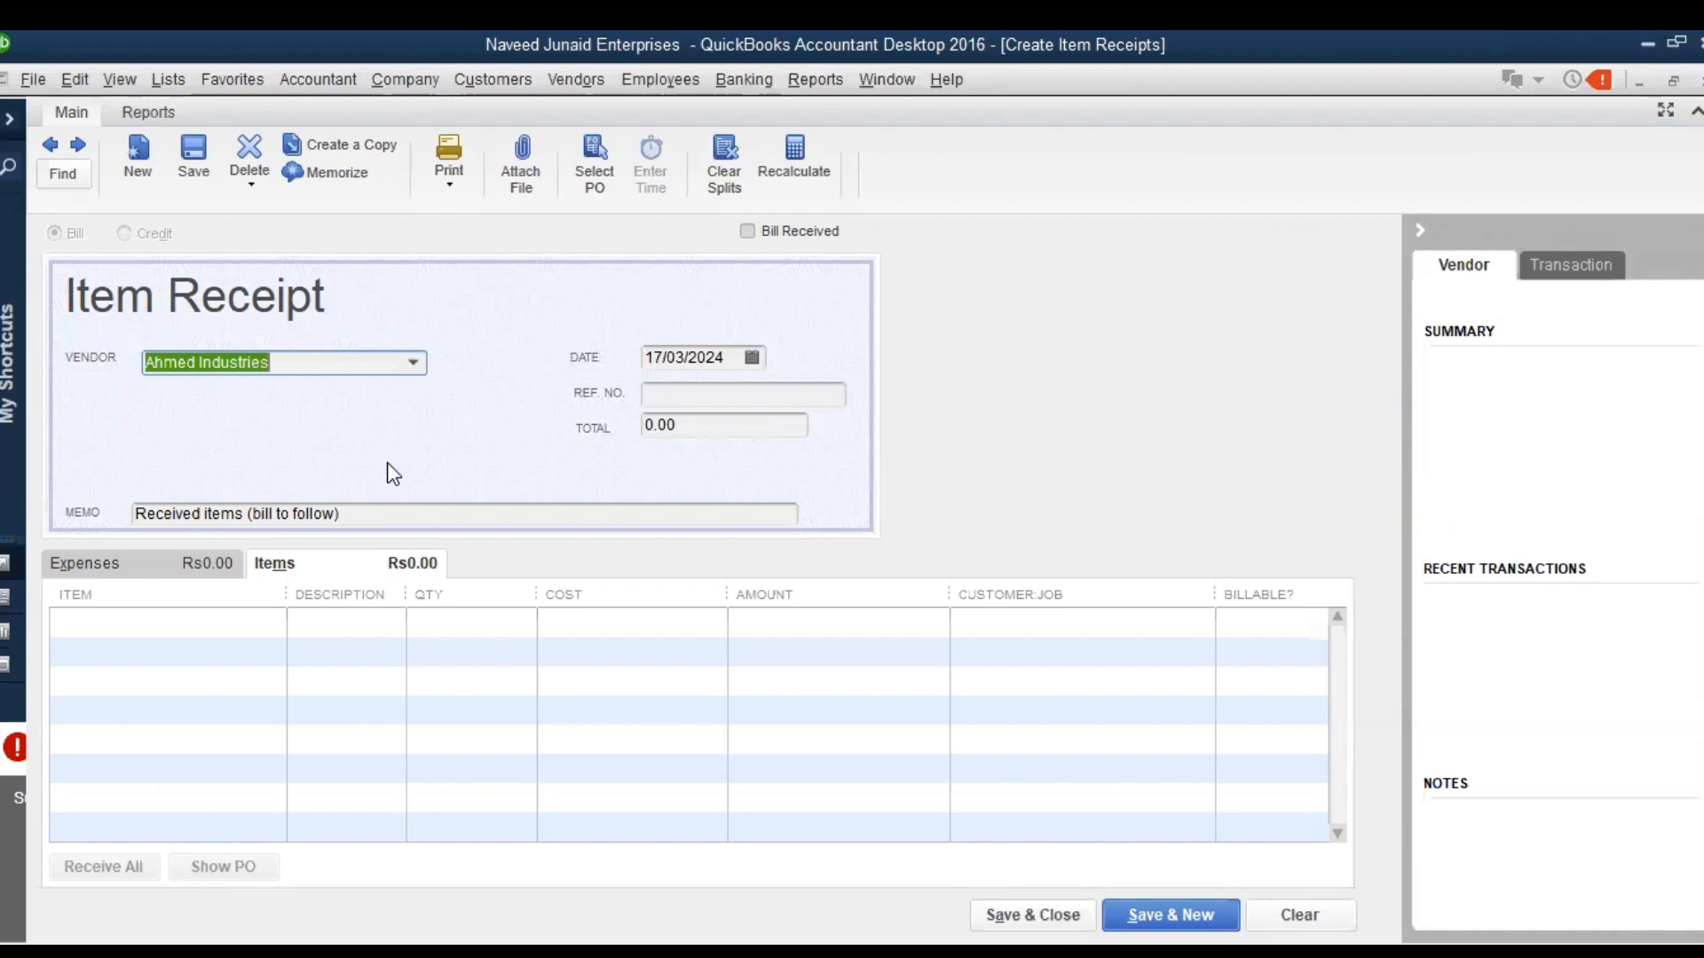
key("Tab")
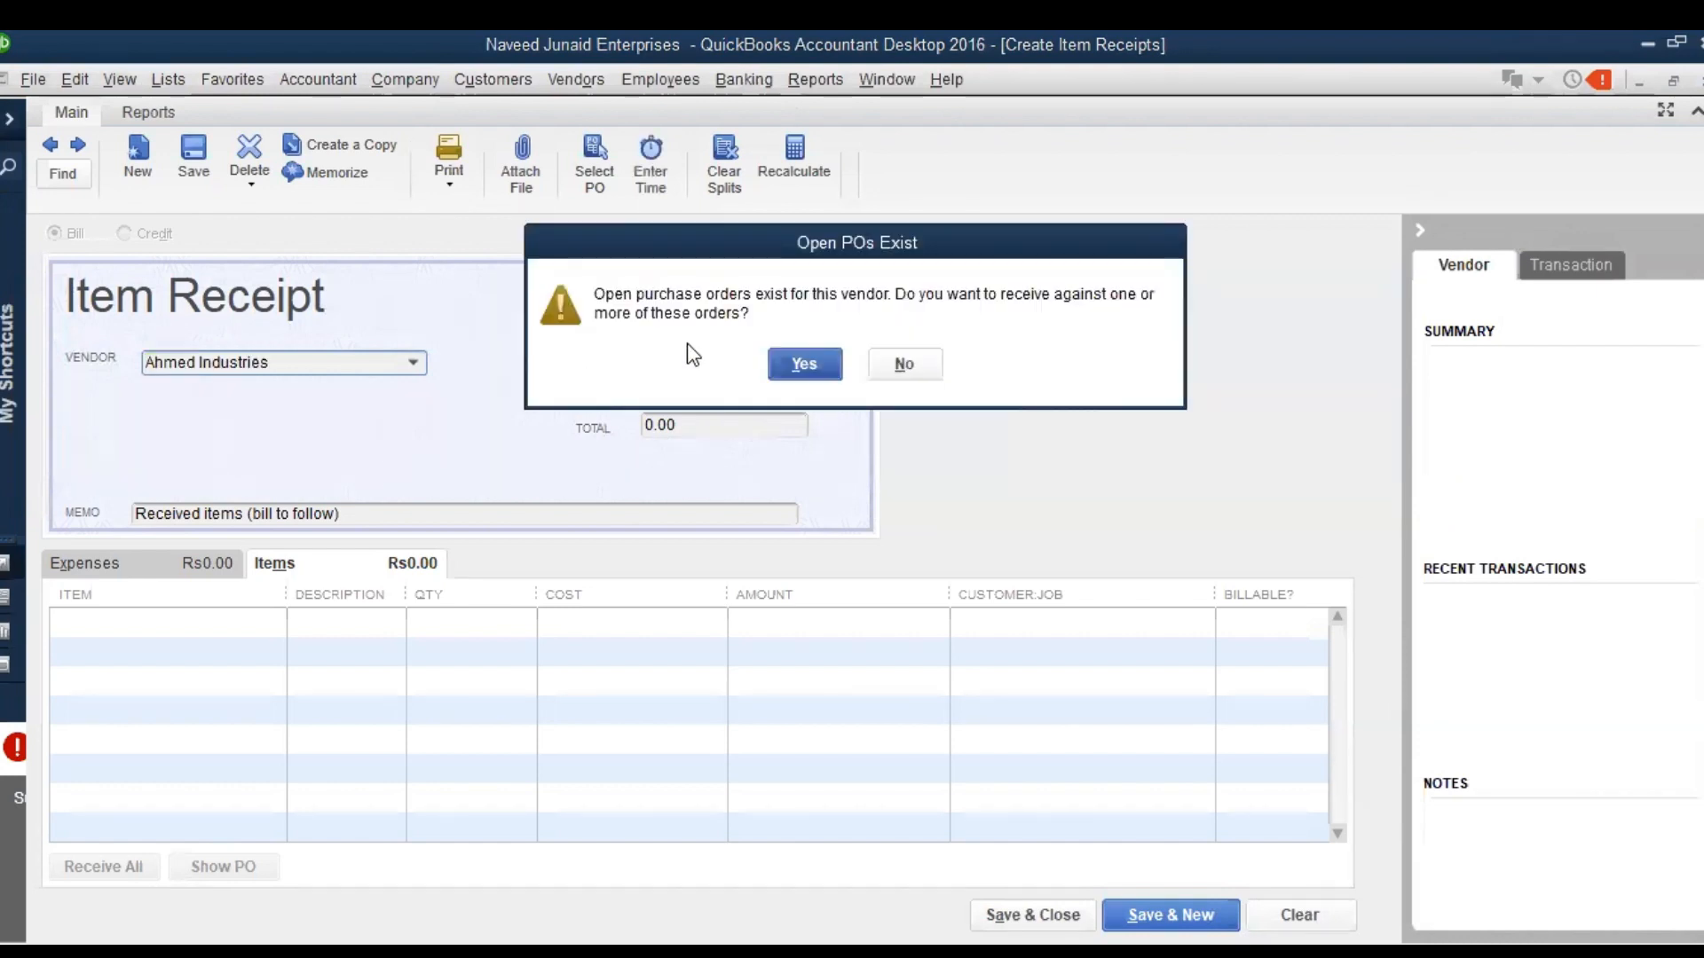
left_click(820, 372)
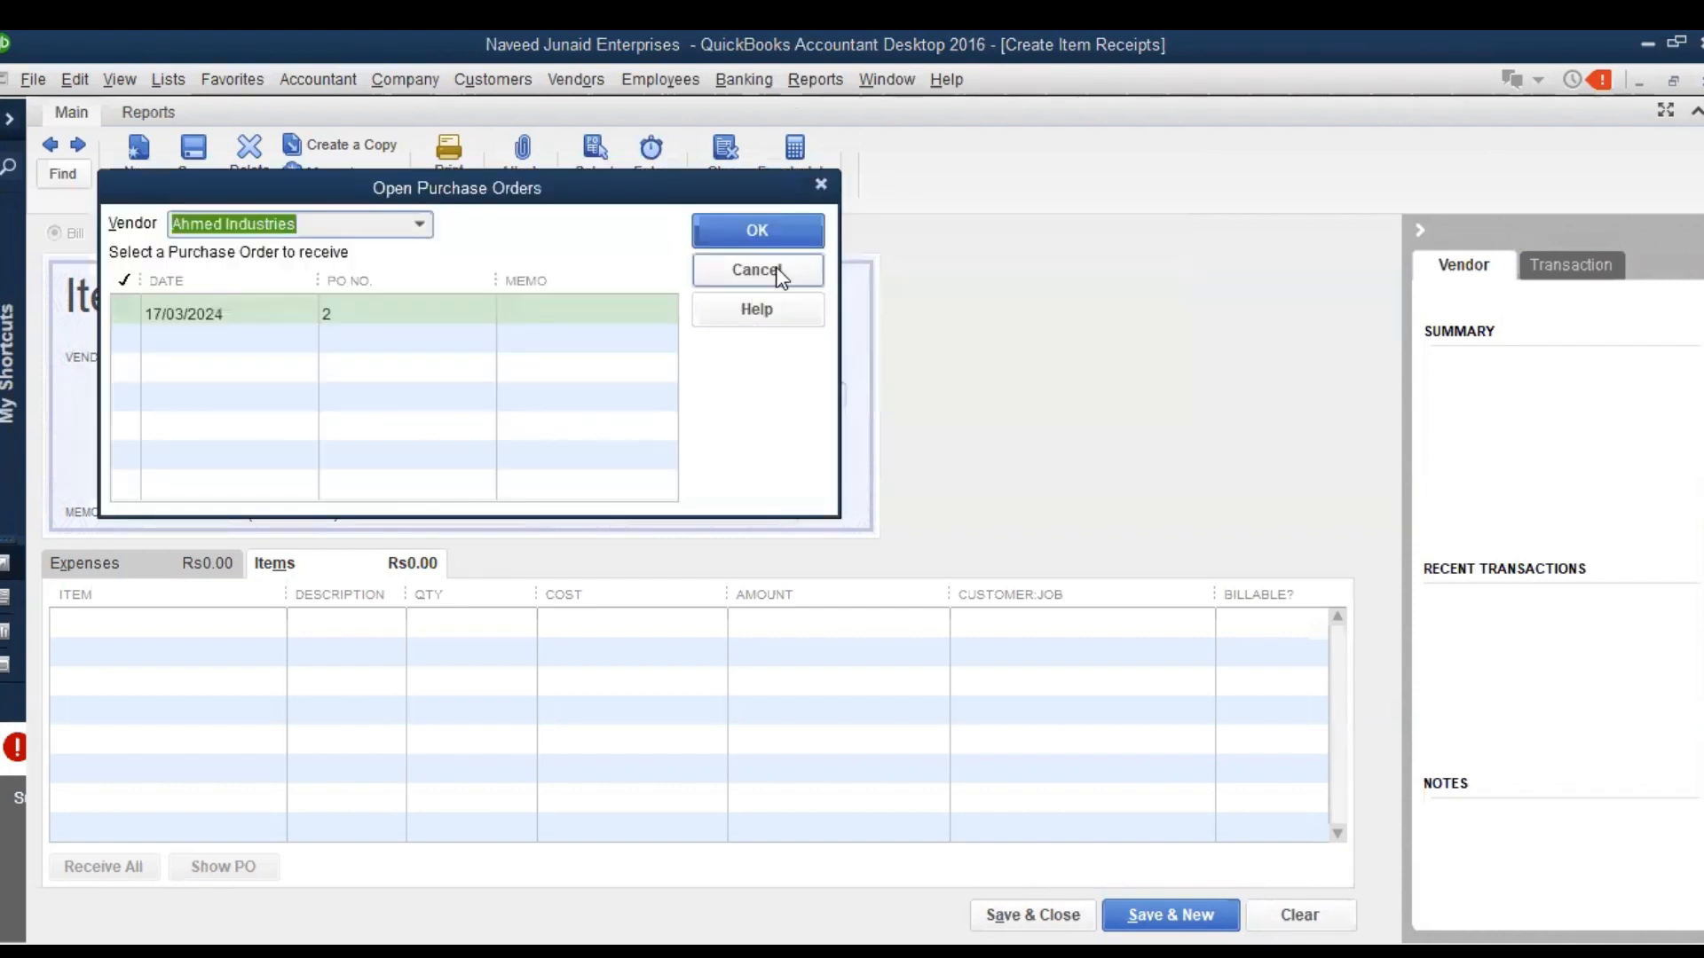
left_click(126, 310)
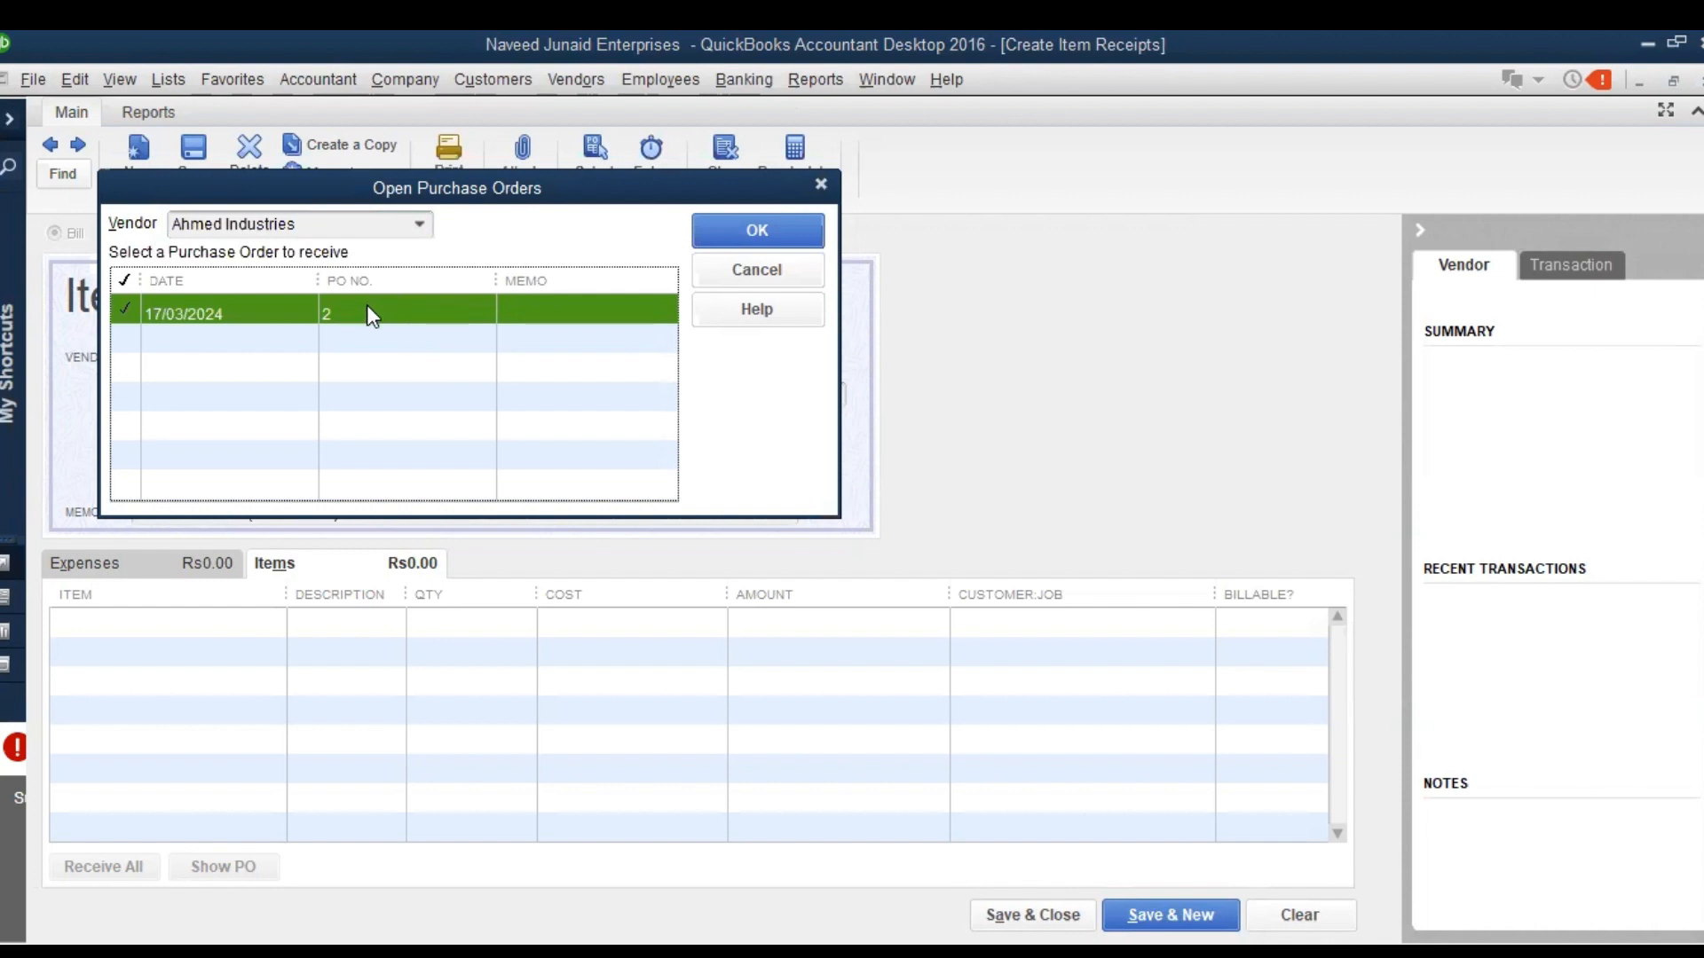
left_click(792, 225)
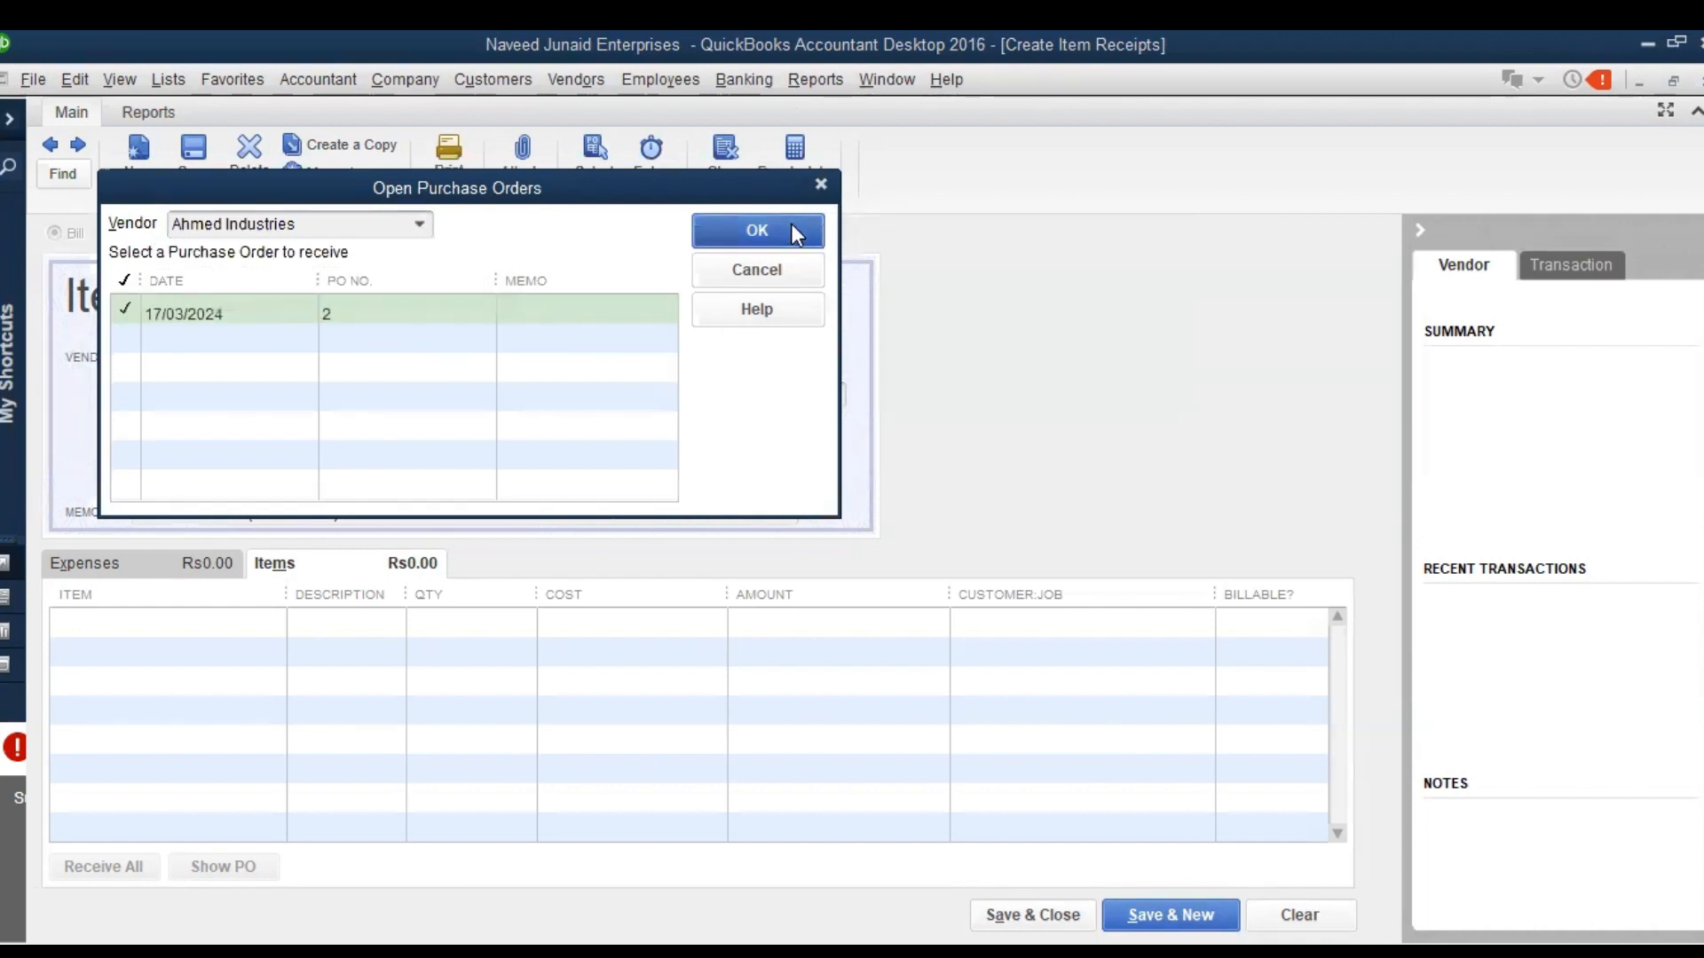
Set the received quantity of Chemical Alfa to 50, save the item receipt and close it
left_click_drag(469, 624, 542, 621)
type("50")
key("Tab")
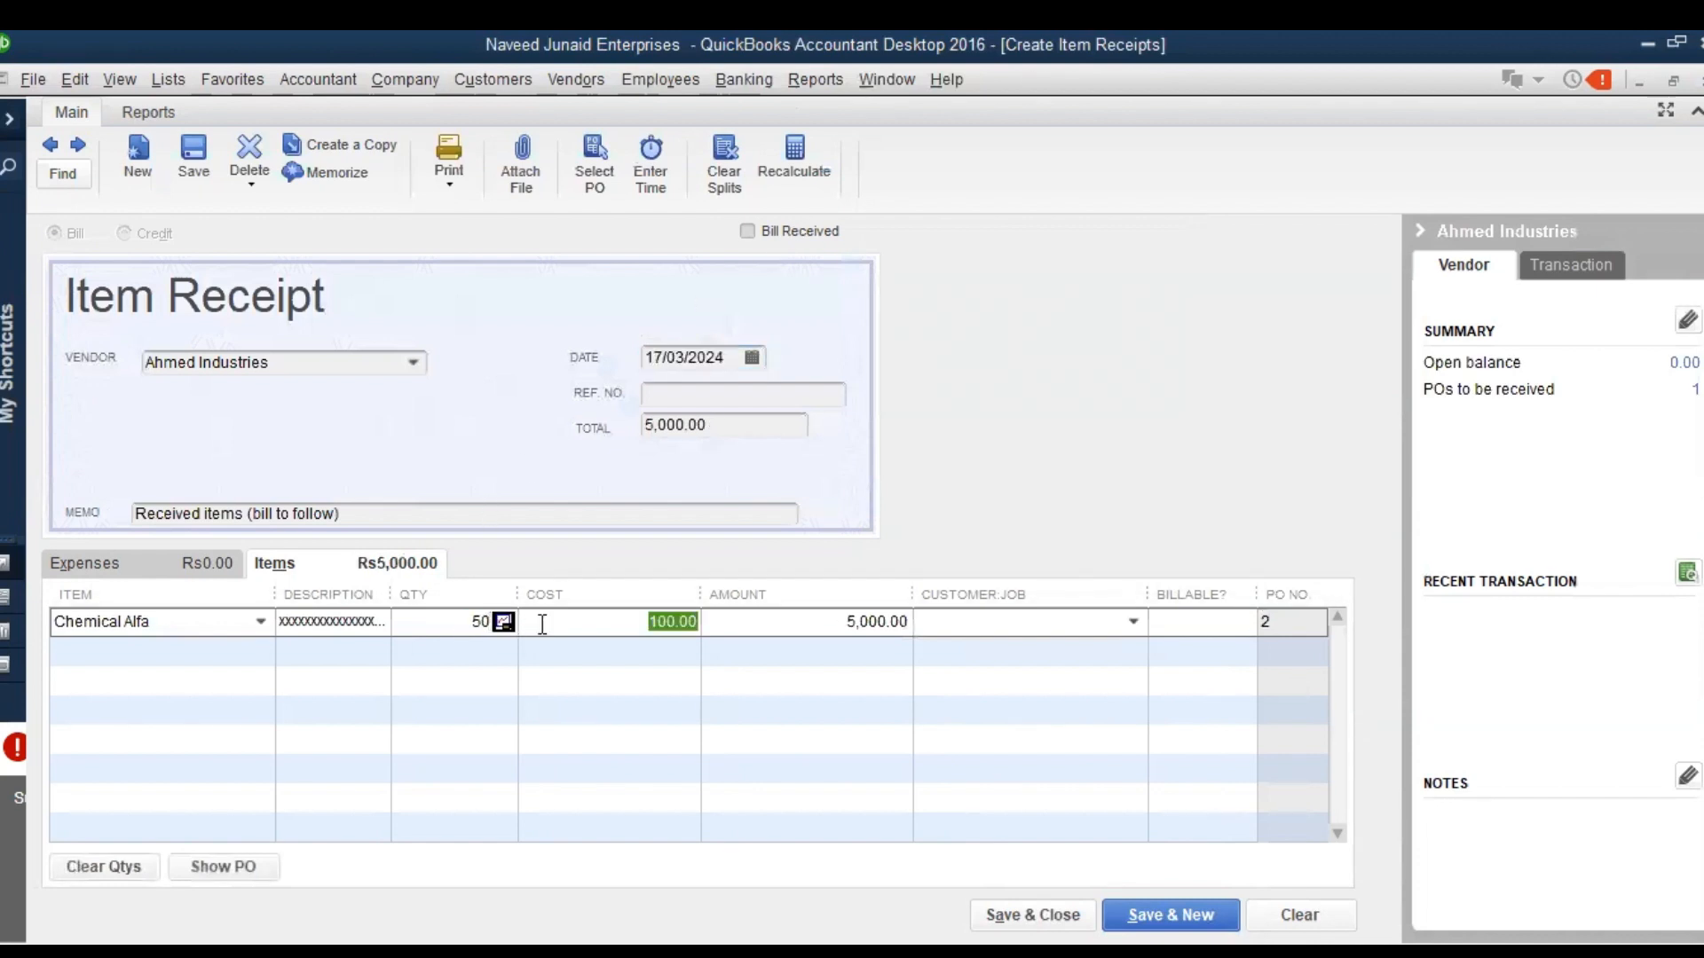
left_click(193, 152)
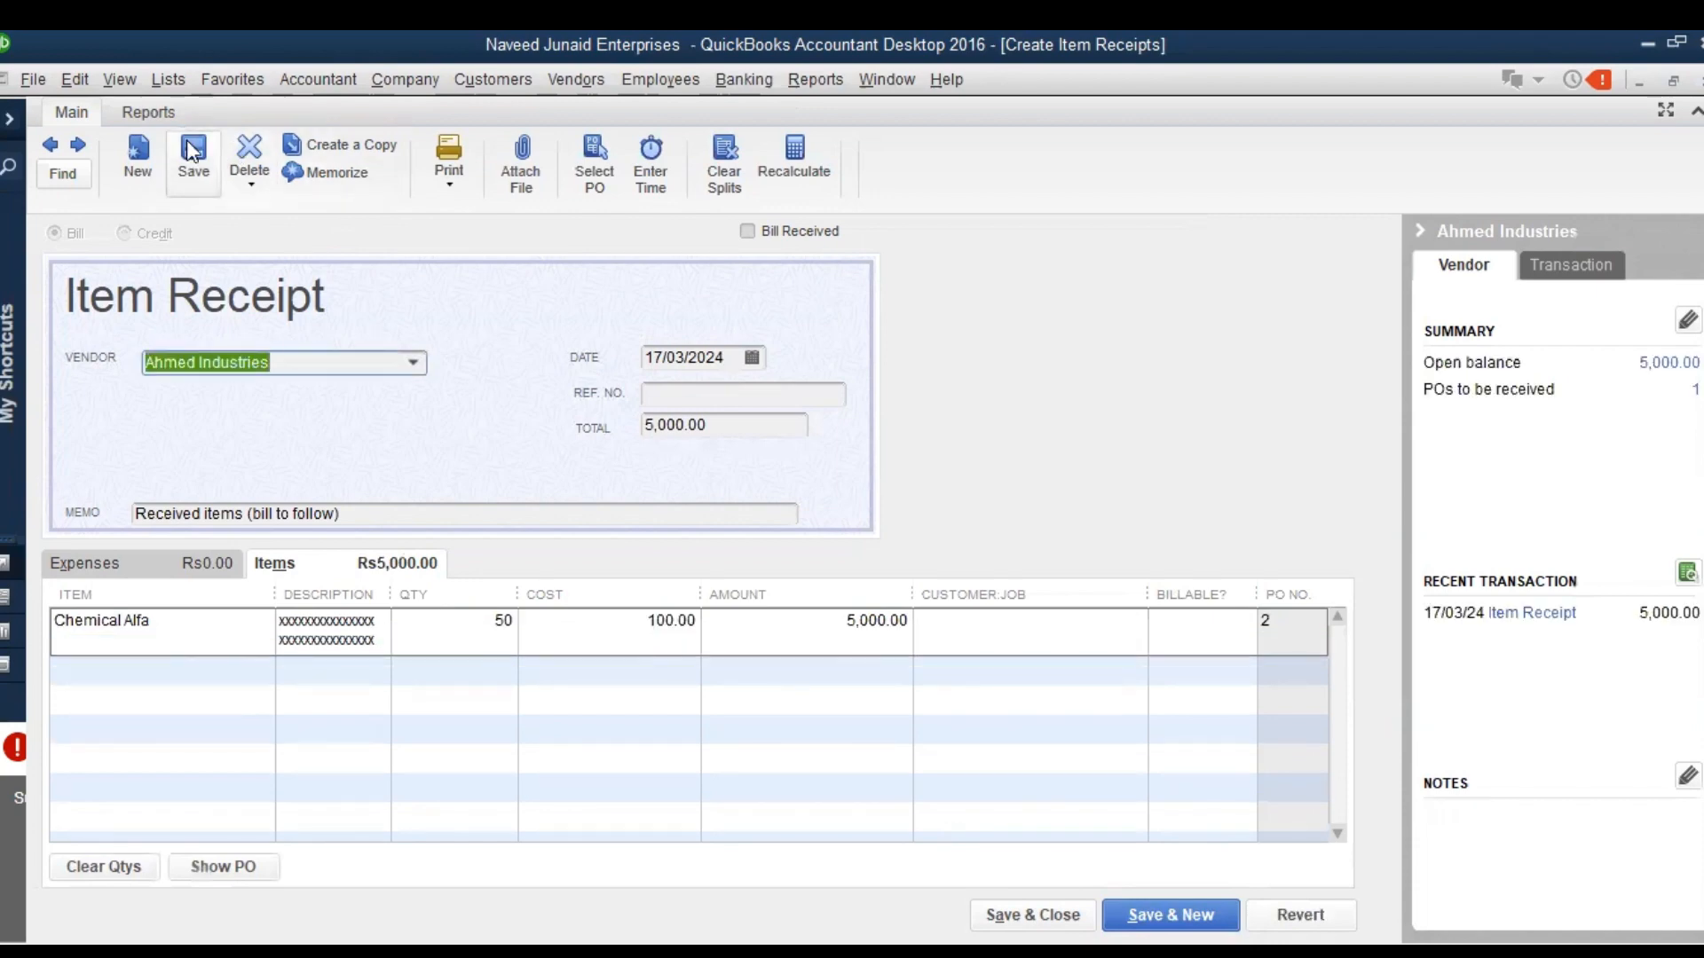
key("Escape")
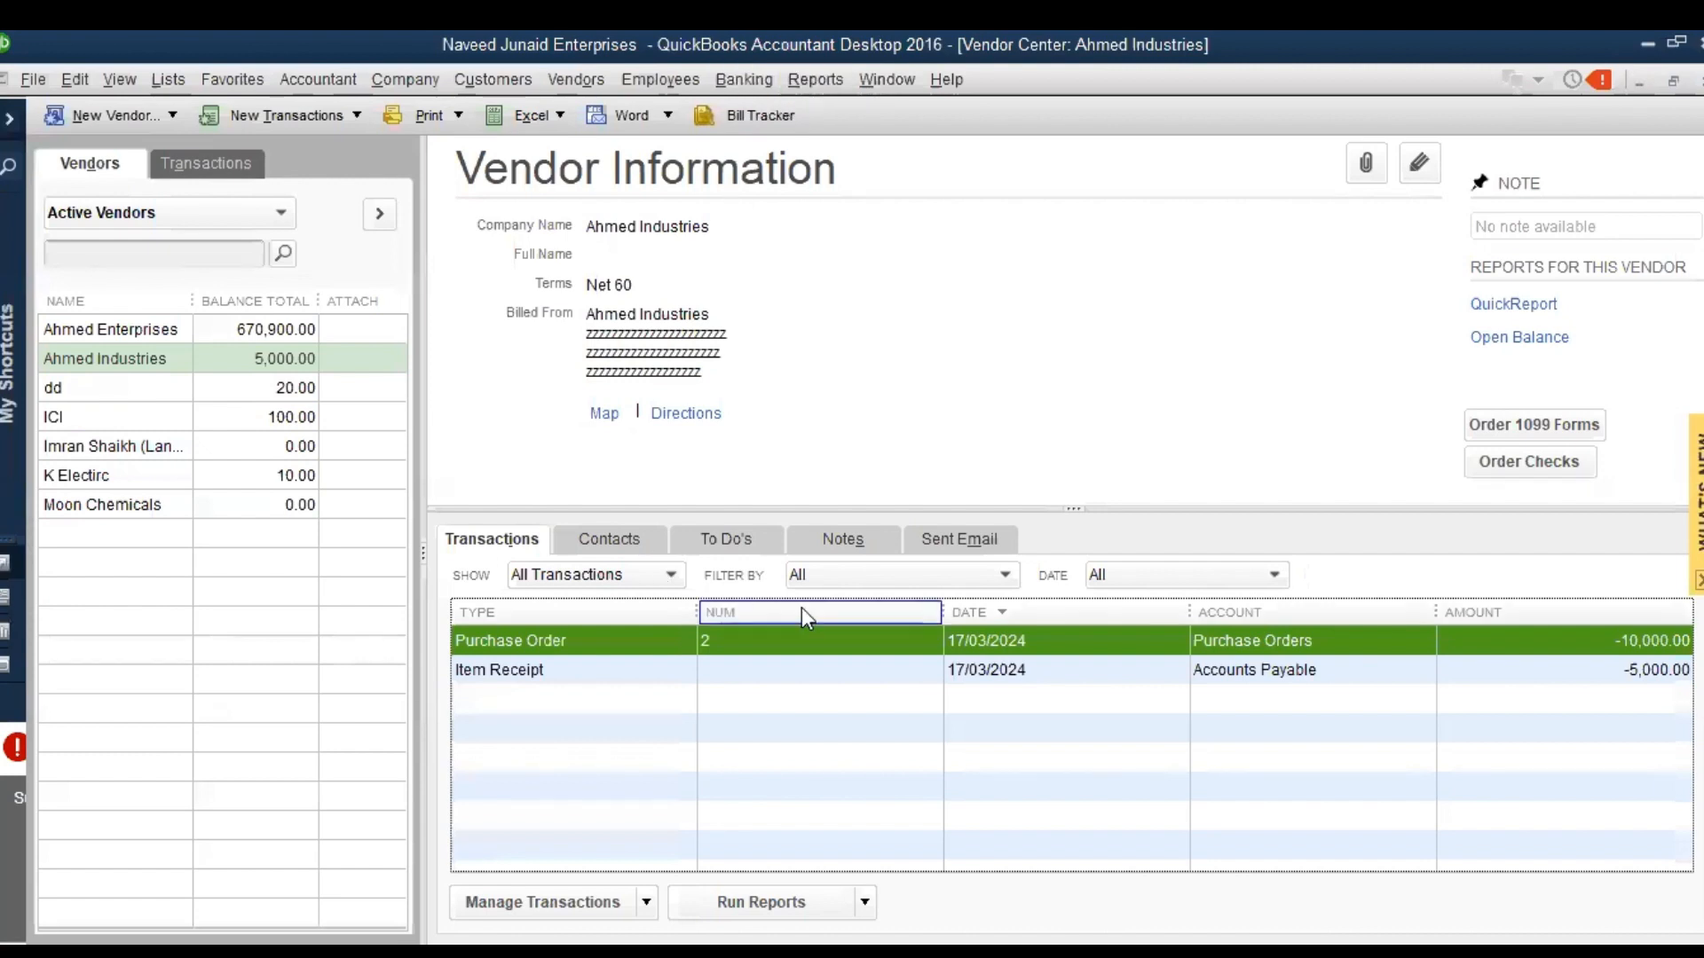
Open Ahmed Industries' item receipt, examine the debit and credit accounts in its transaction journal, and close the journal
double_click(654, 669)
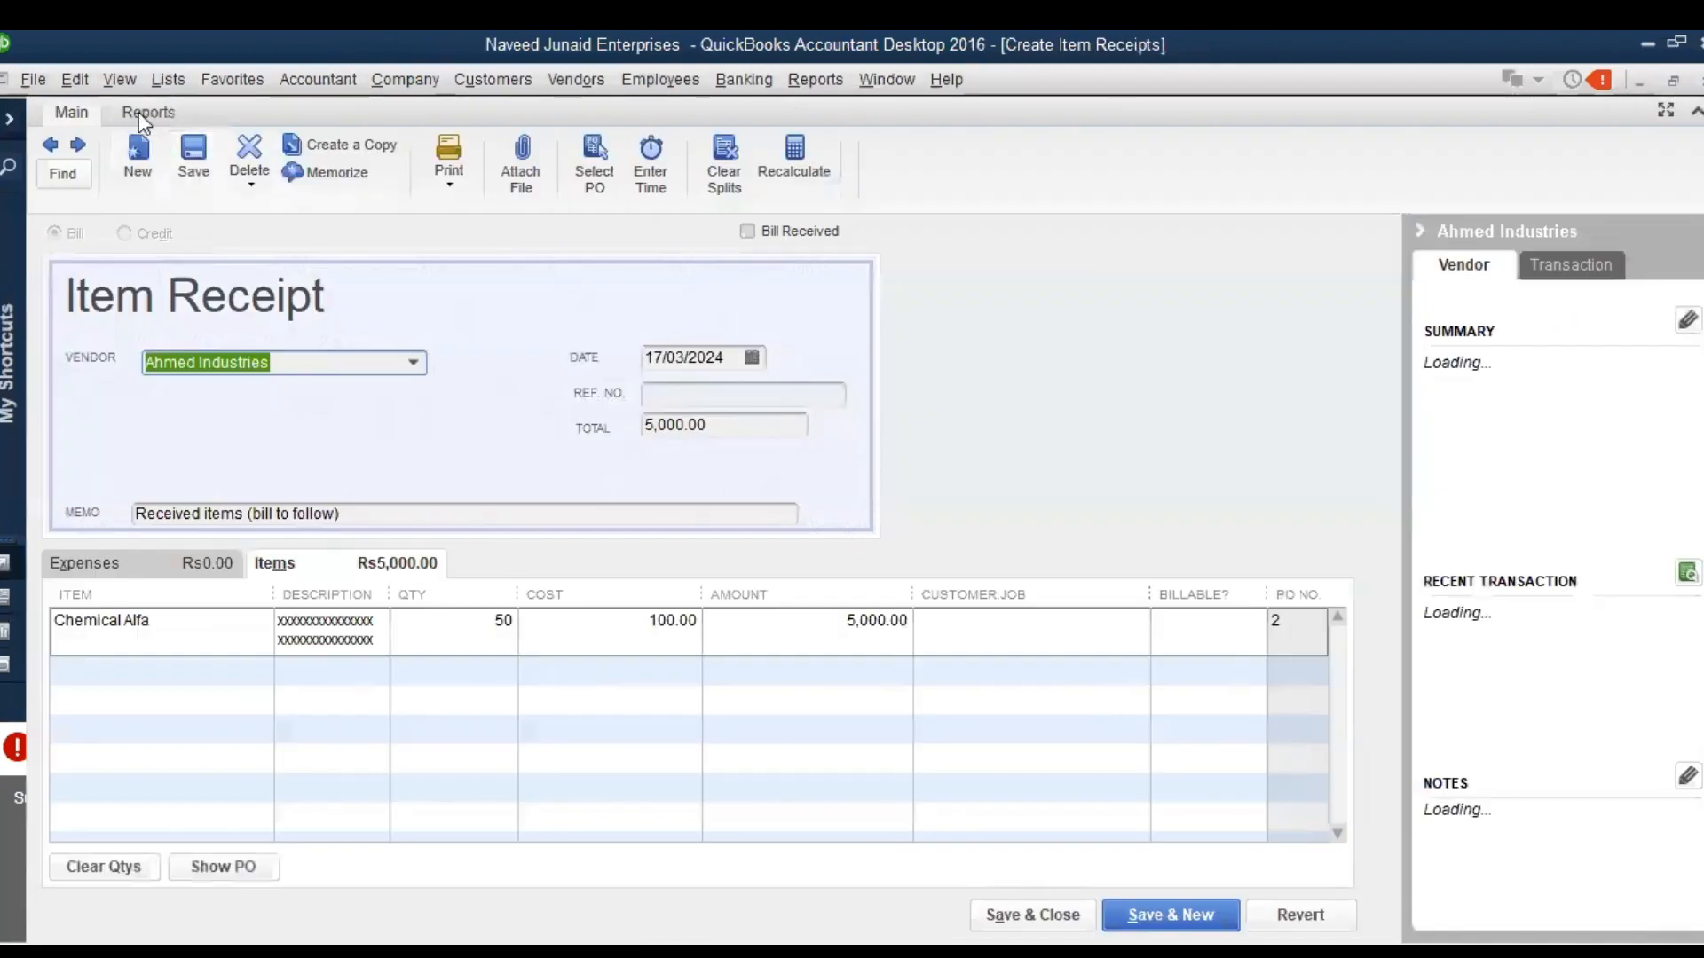
left_click(139, 112)
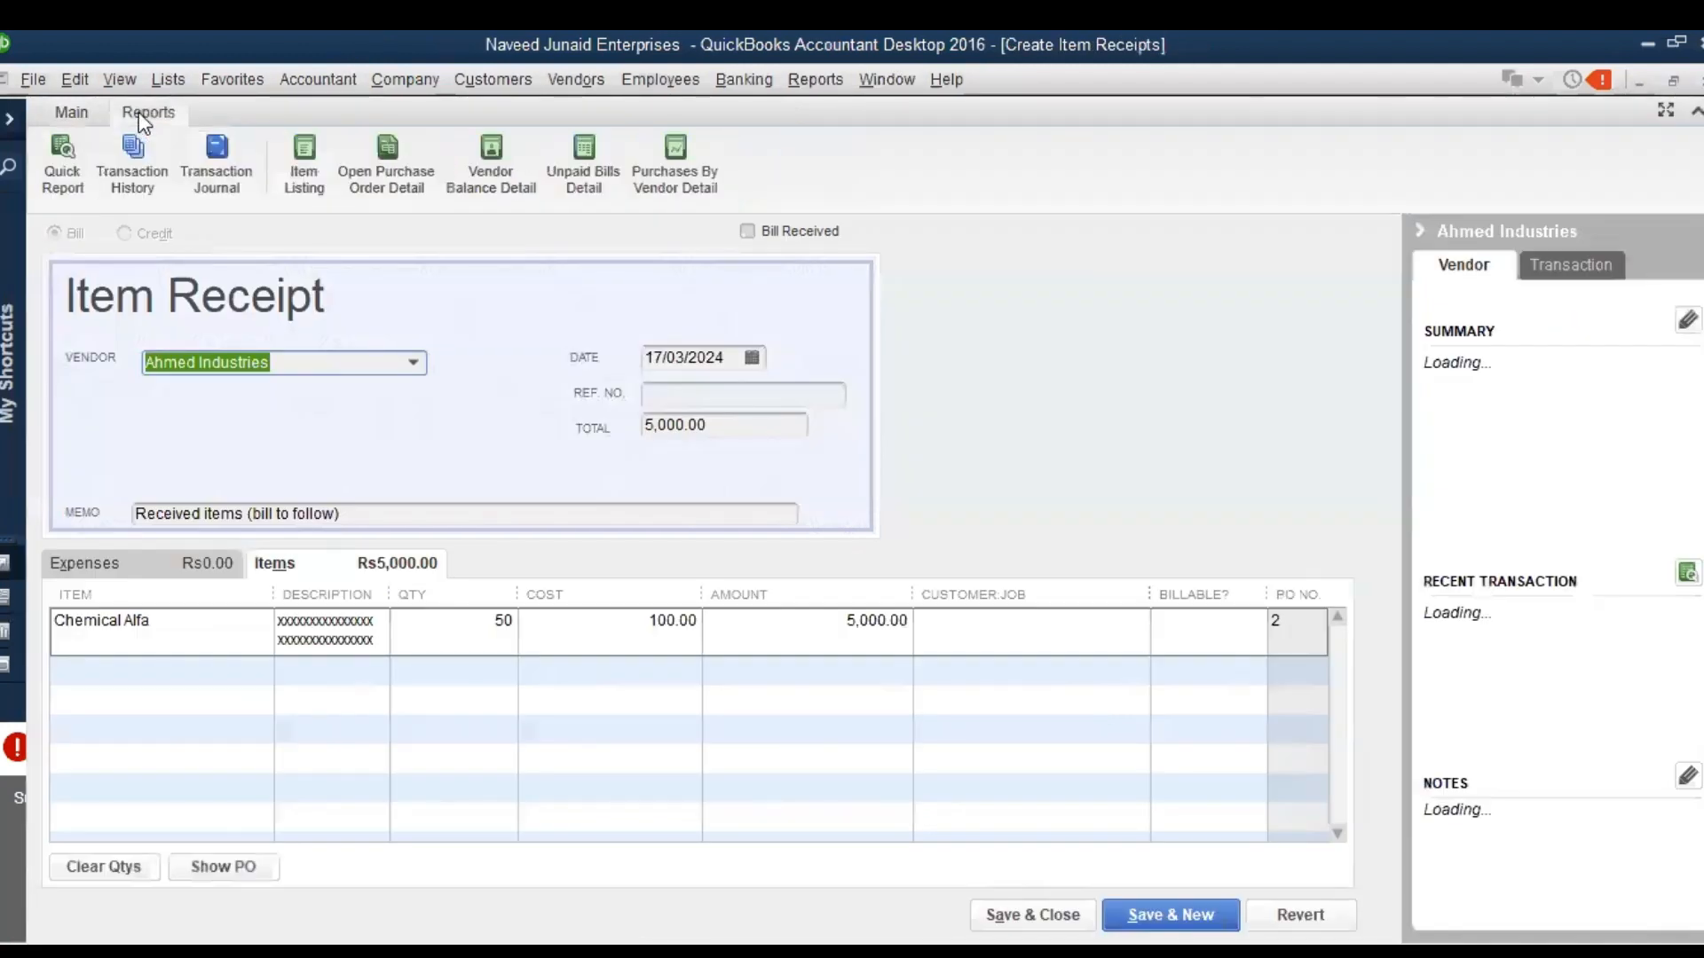
left_click(213, 152)
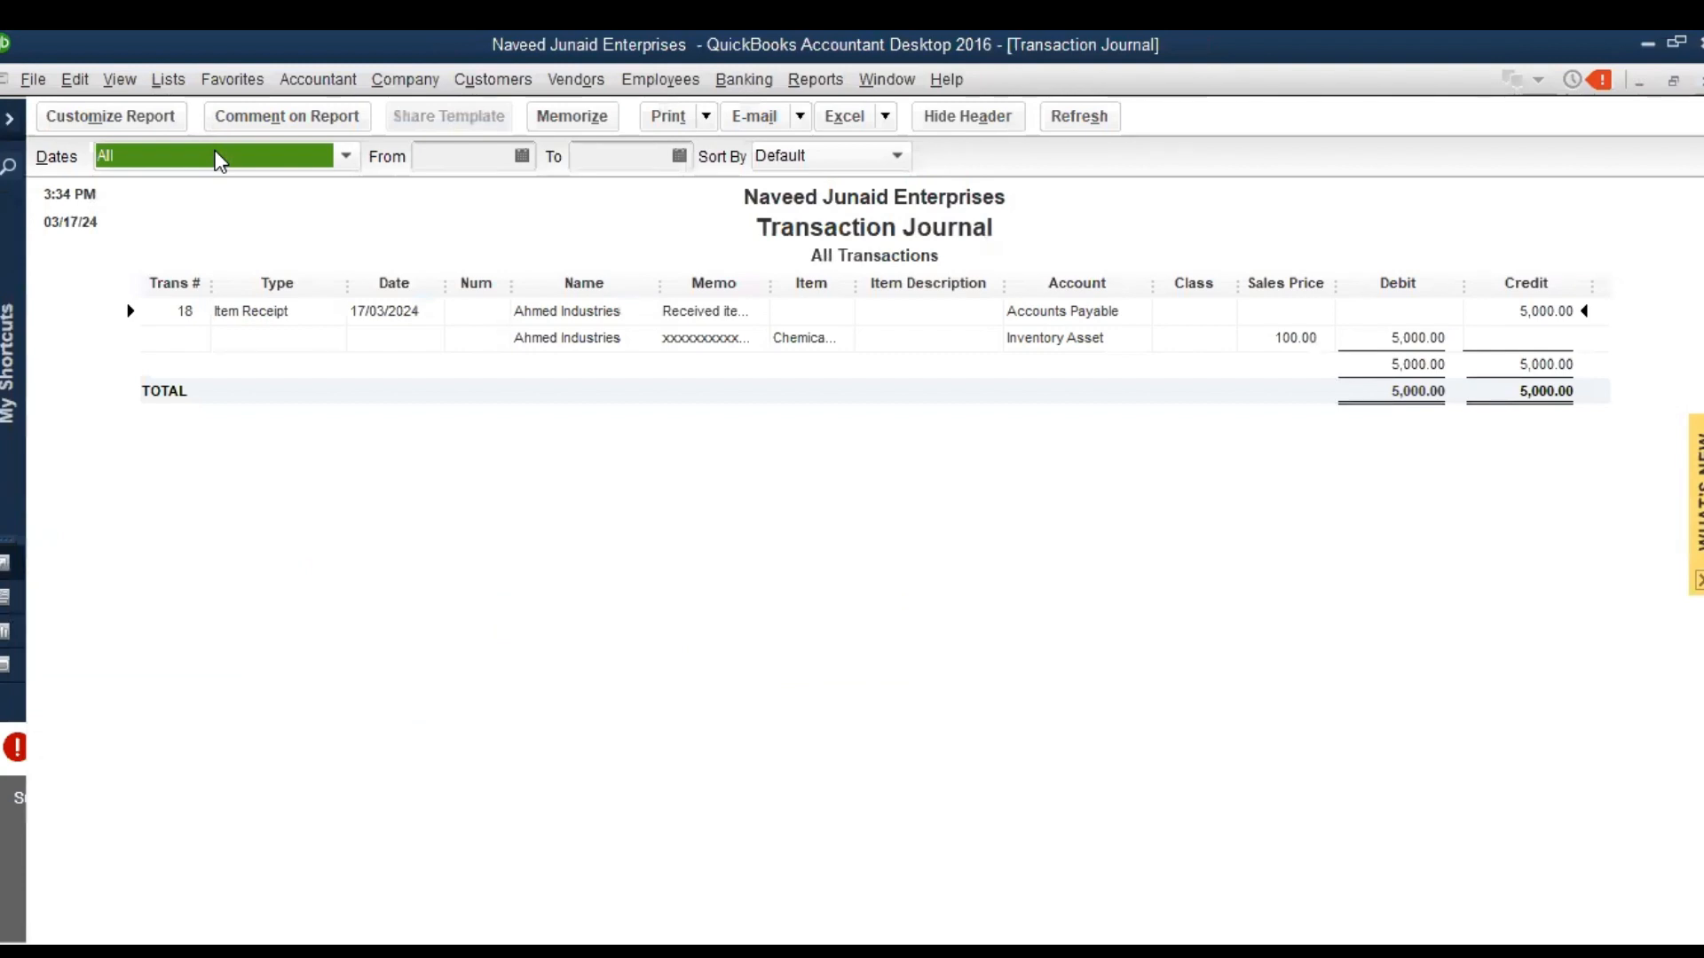
key("Escape")
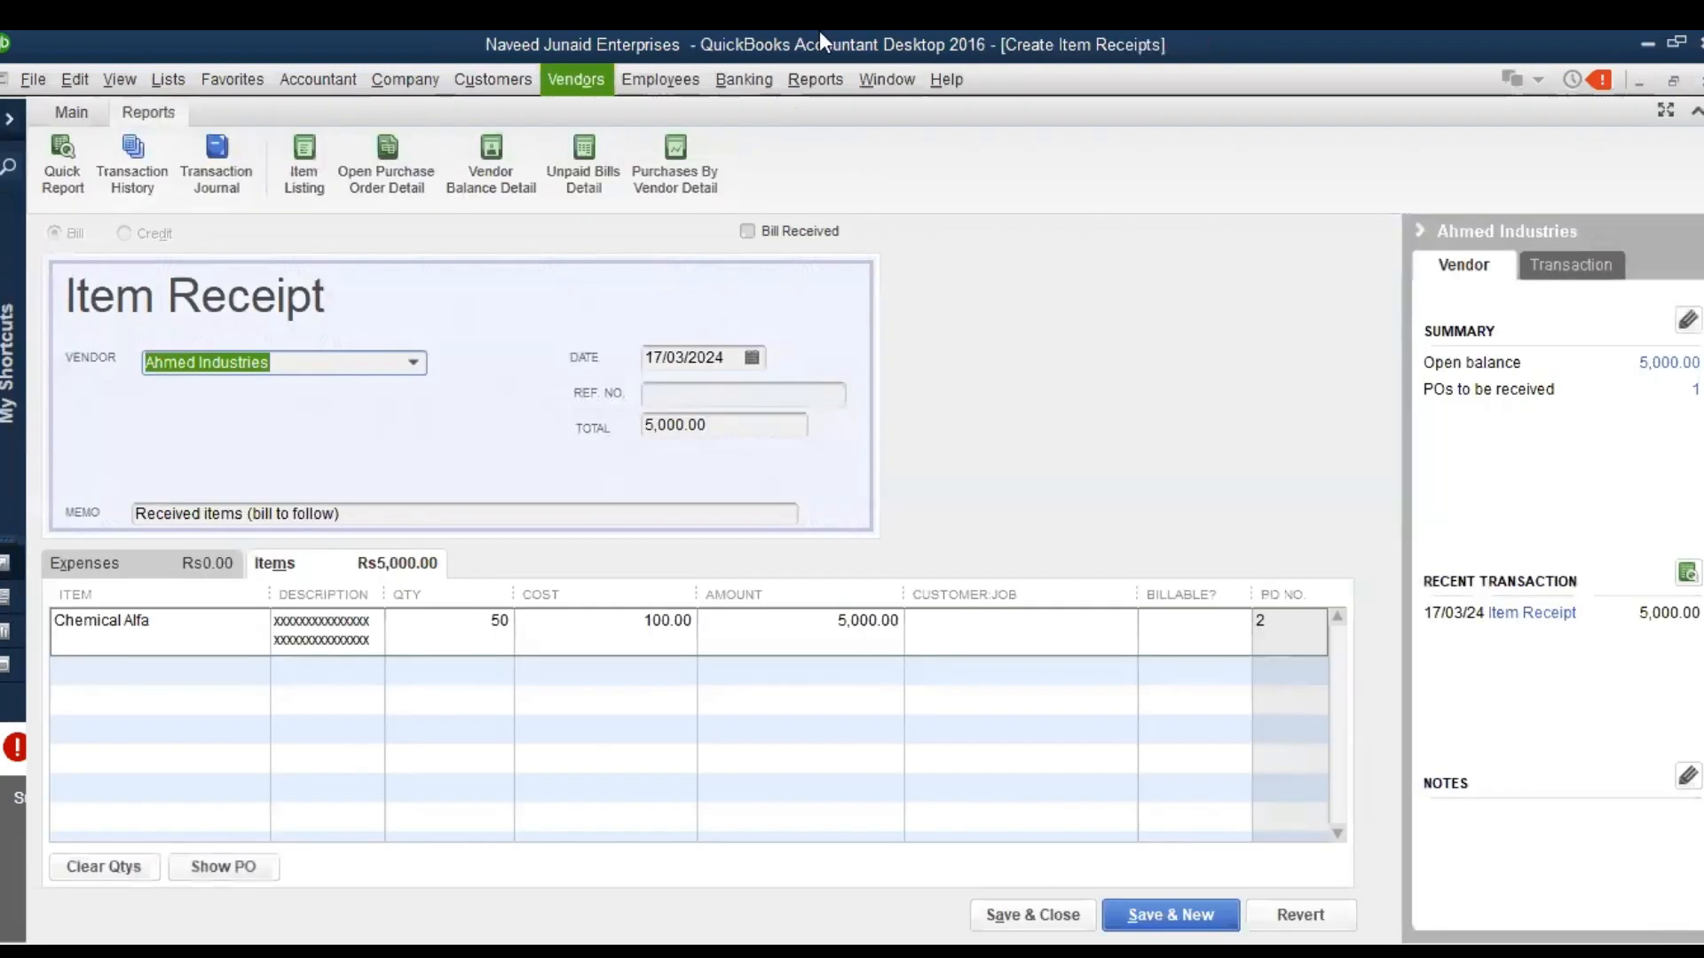
Run the Vendor Balance Summary report, check the balance owed to Ahmed Industries, and close the report
left_click(804, 78)
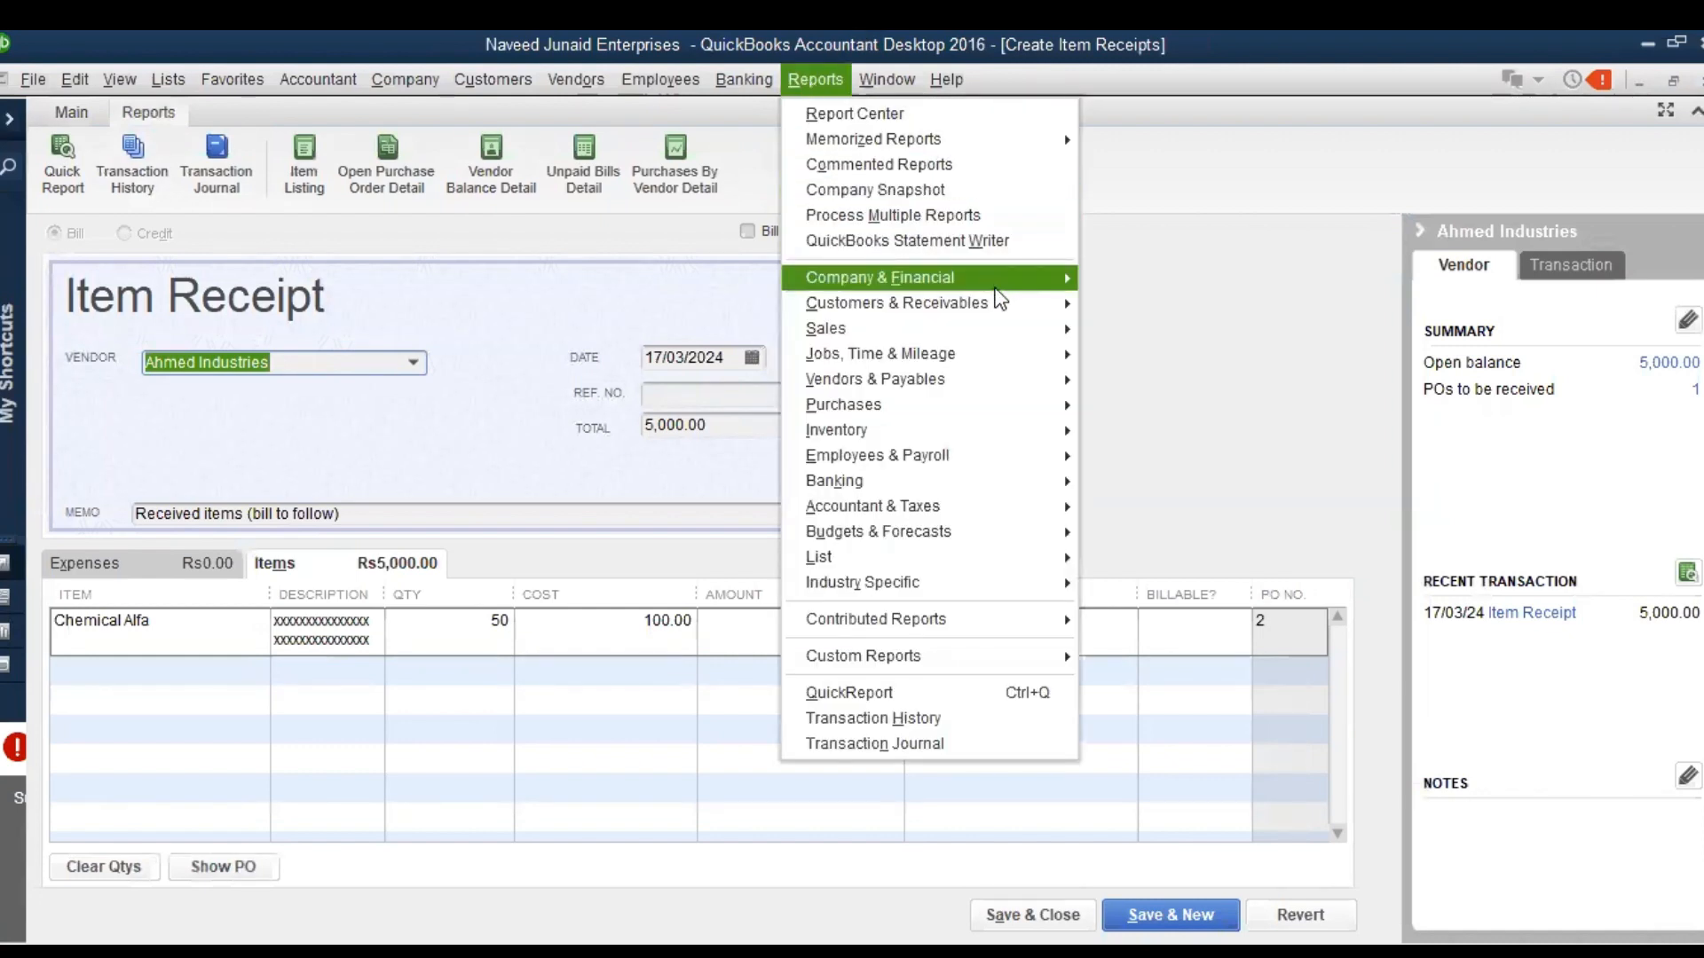
mouse_move(956, 388)
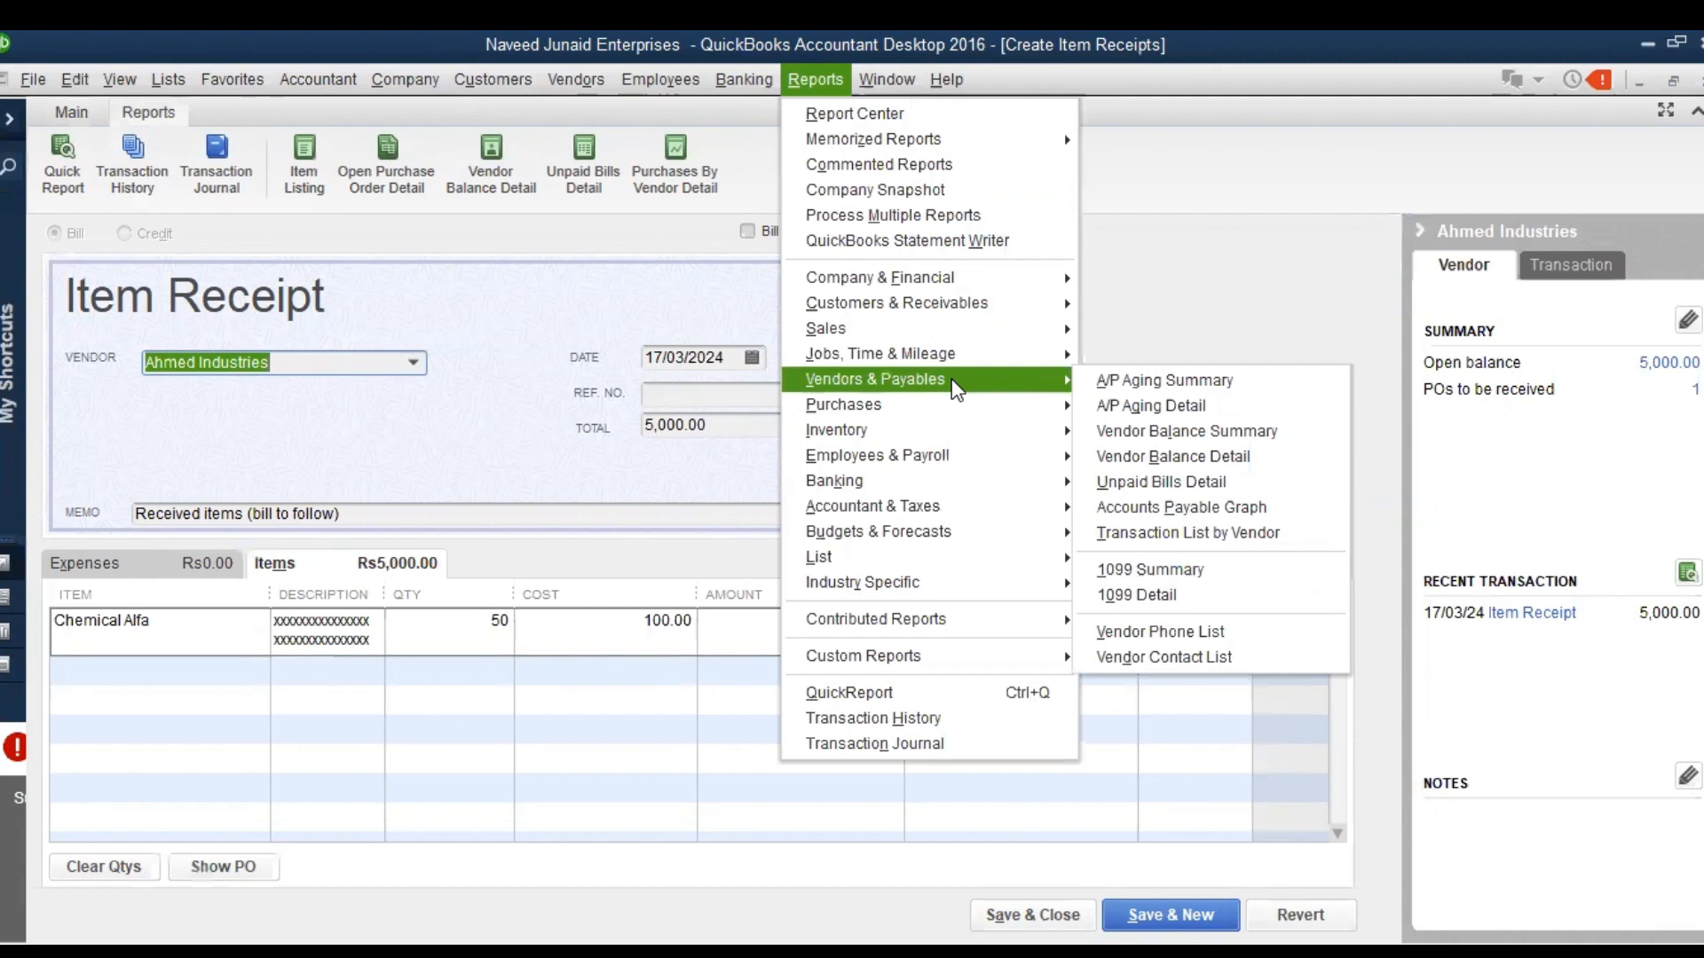
left_click(1131, 433)
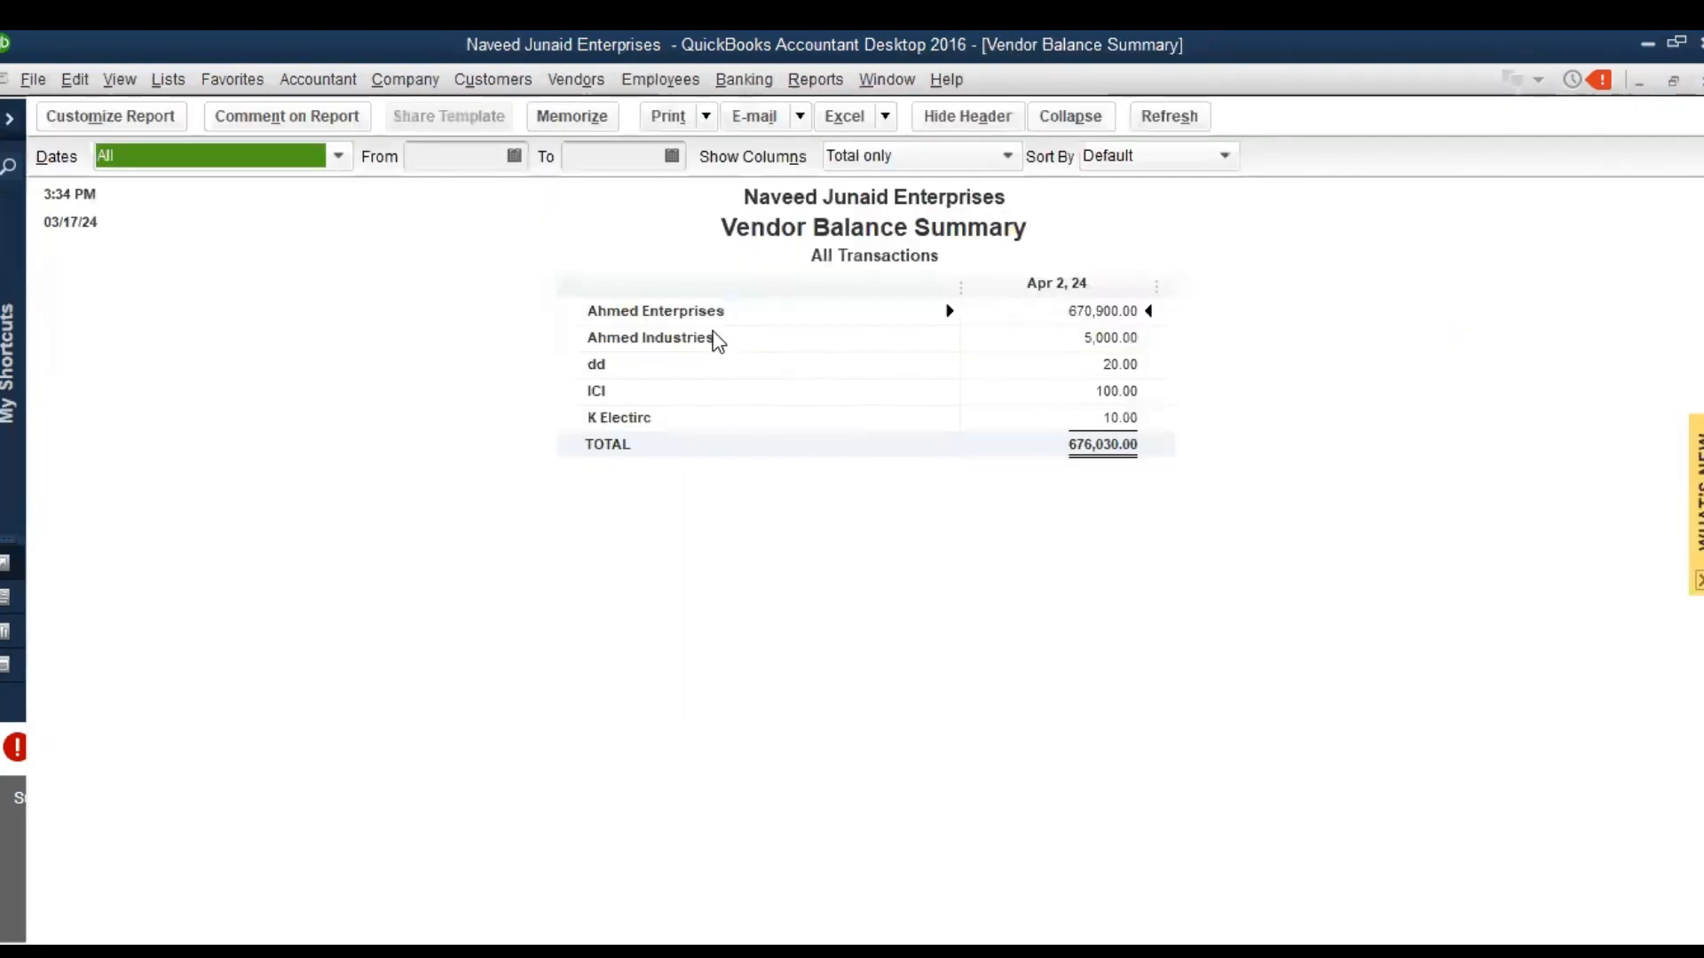
left_click(1091, 339)
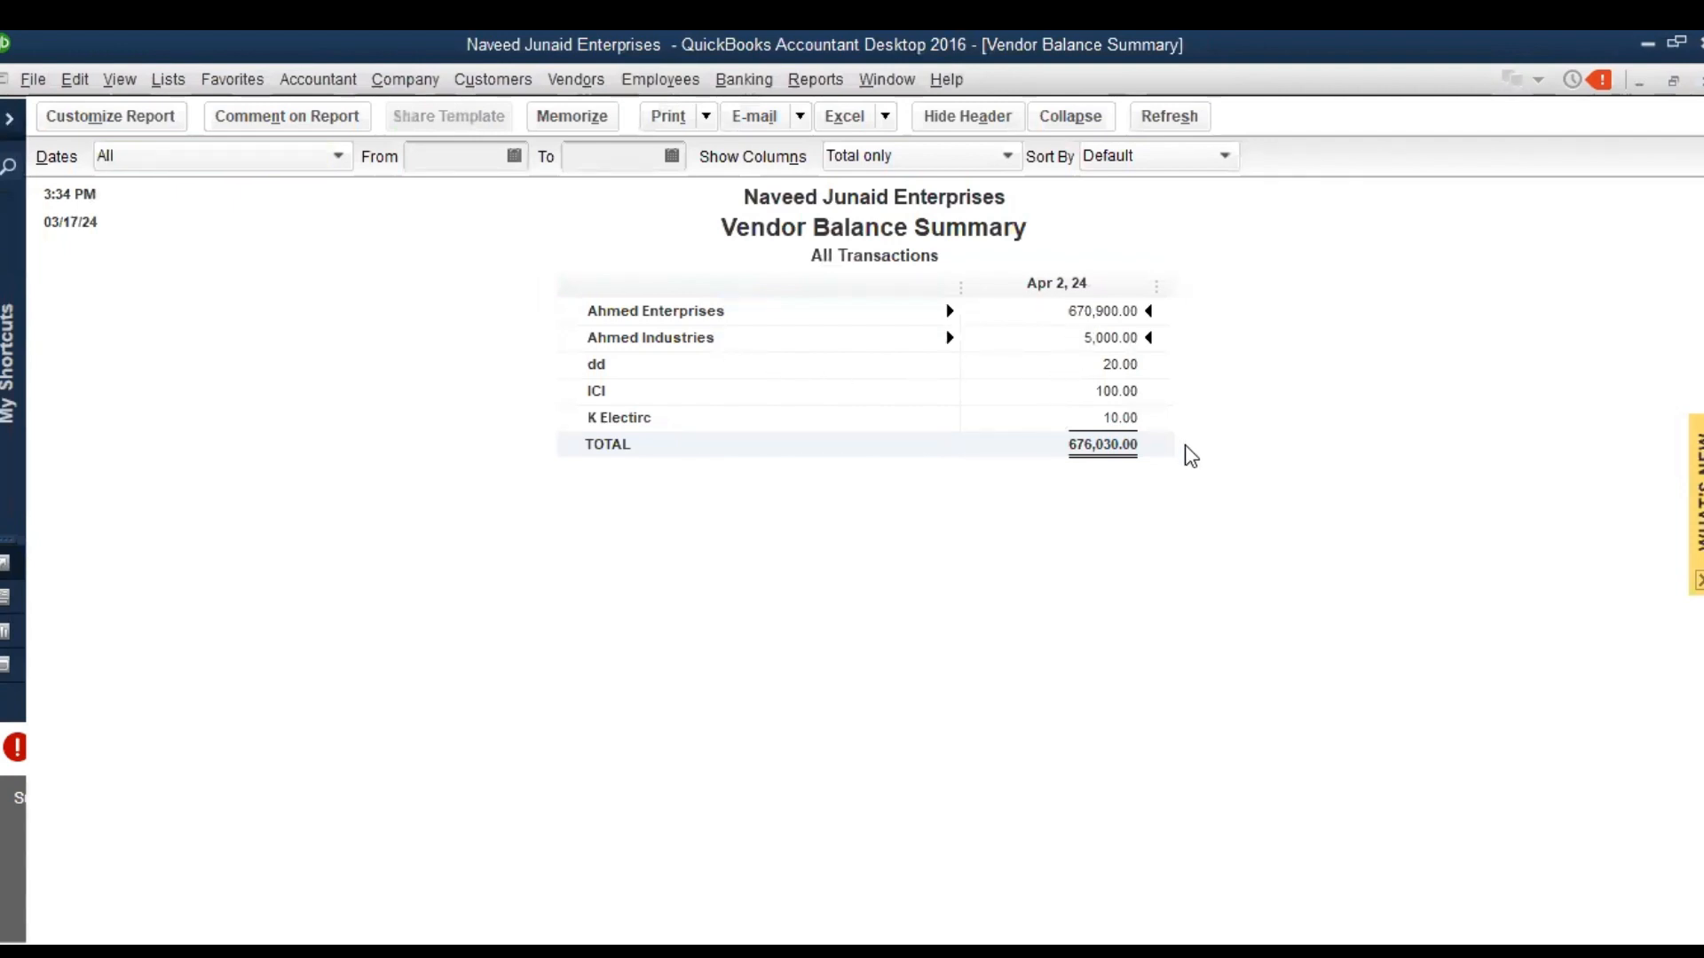
key("Escape")
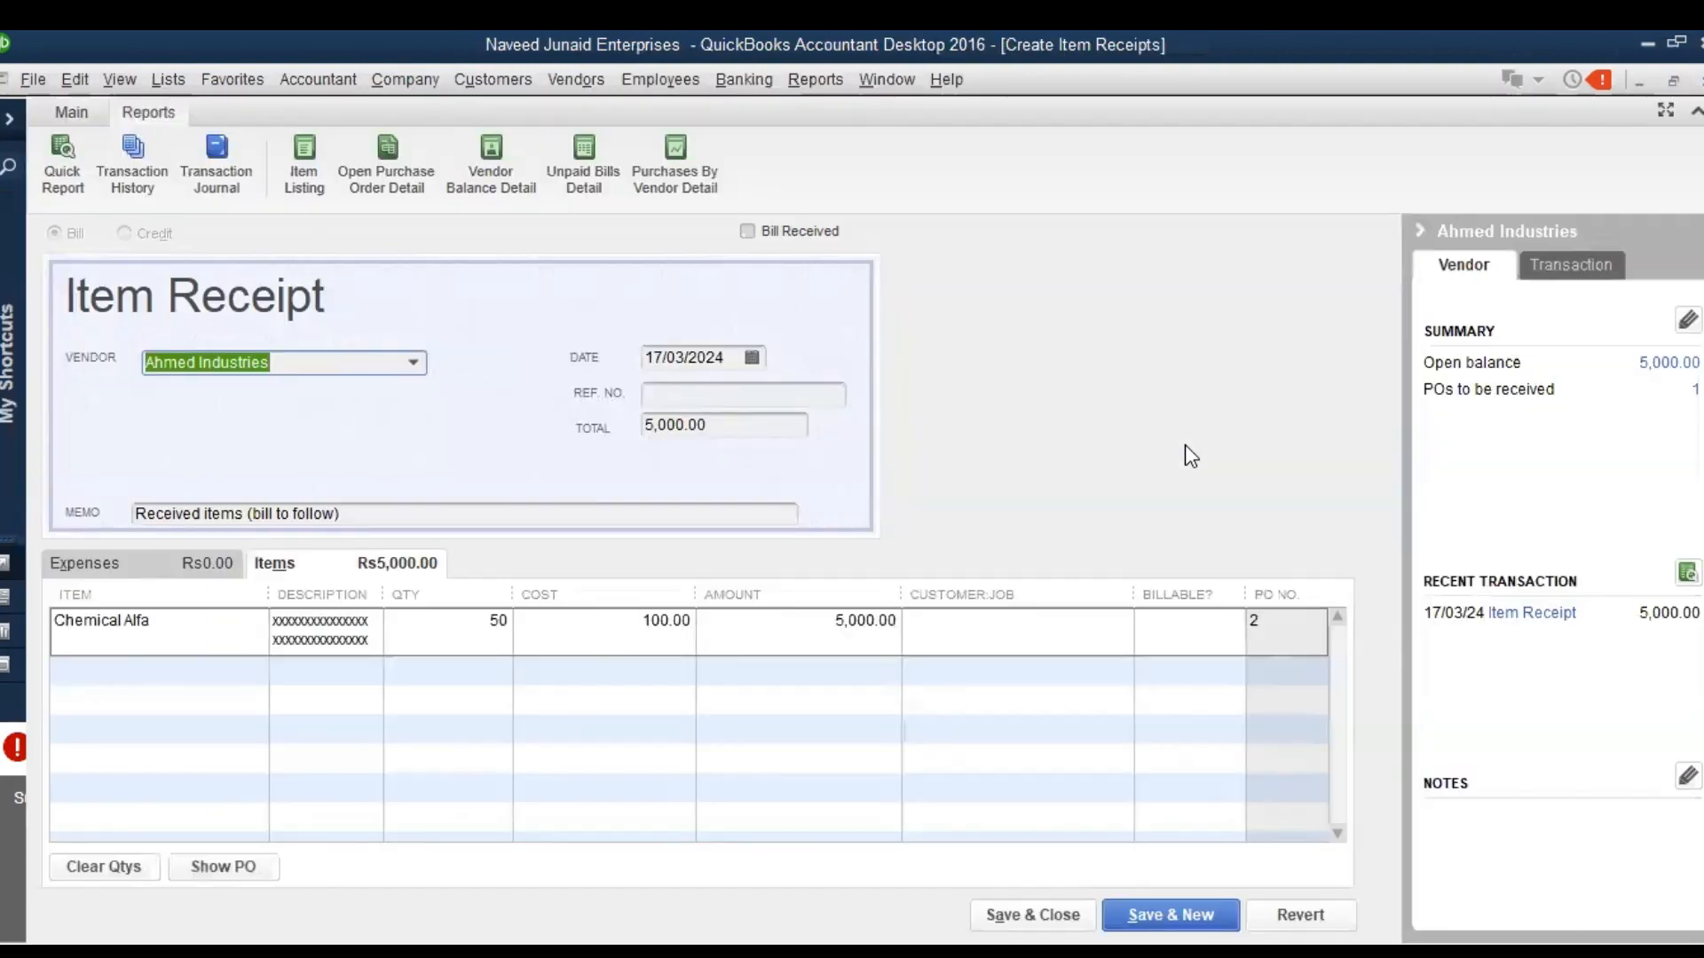
Run the Balance Sheet Standard report, check Inventory Asset and Accounts Payable, and close the report and the item receipt
left_click(817, 82)
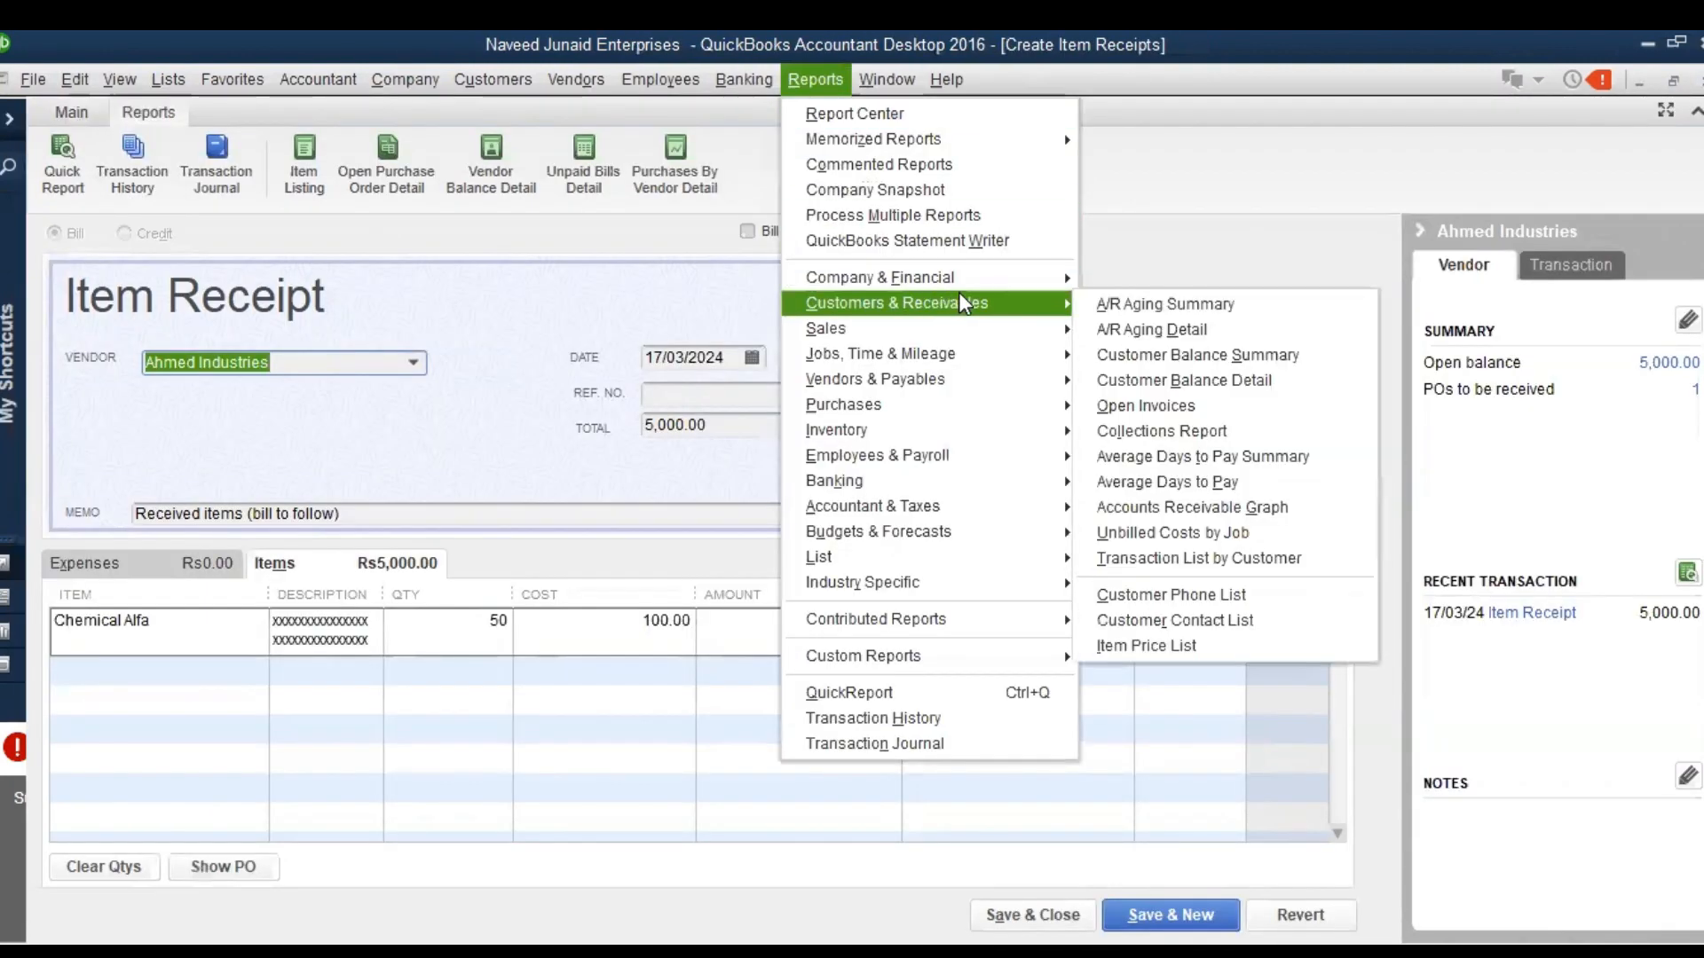
mouse_move(975, 282)
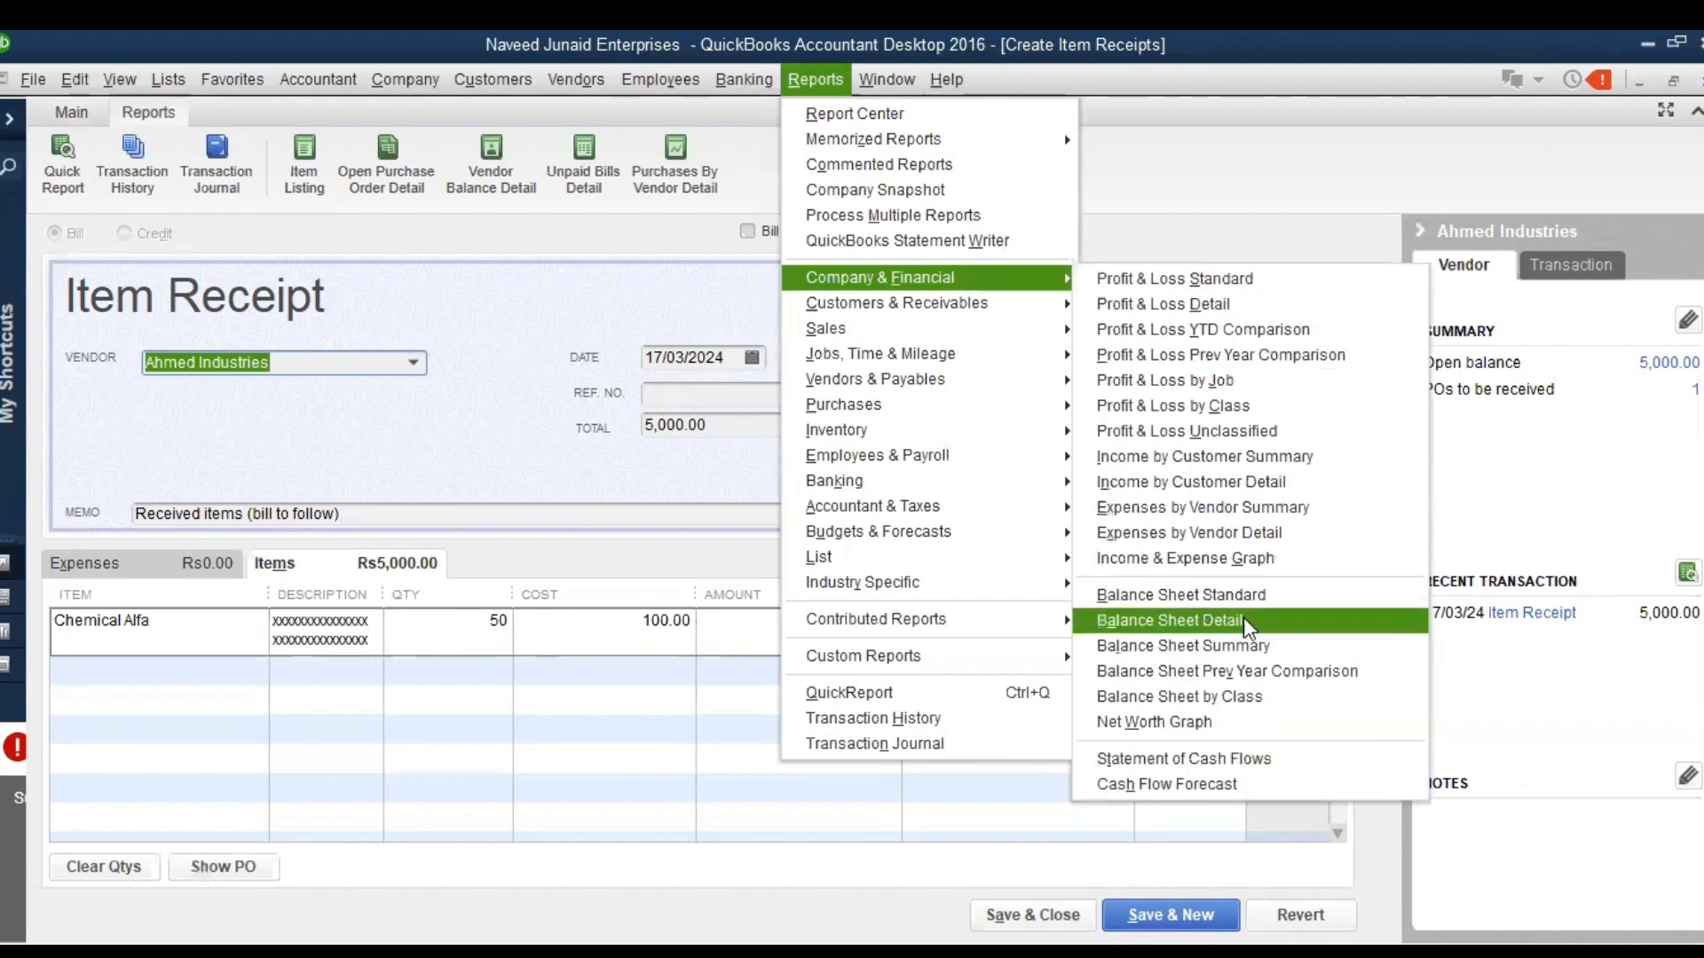
left_click(1298, 593)
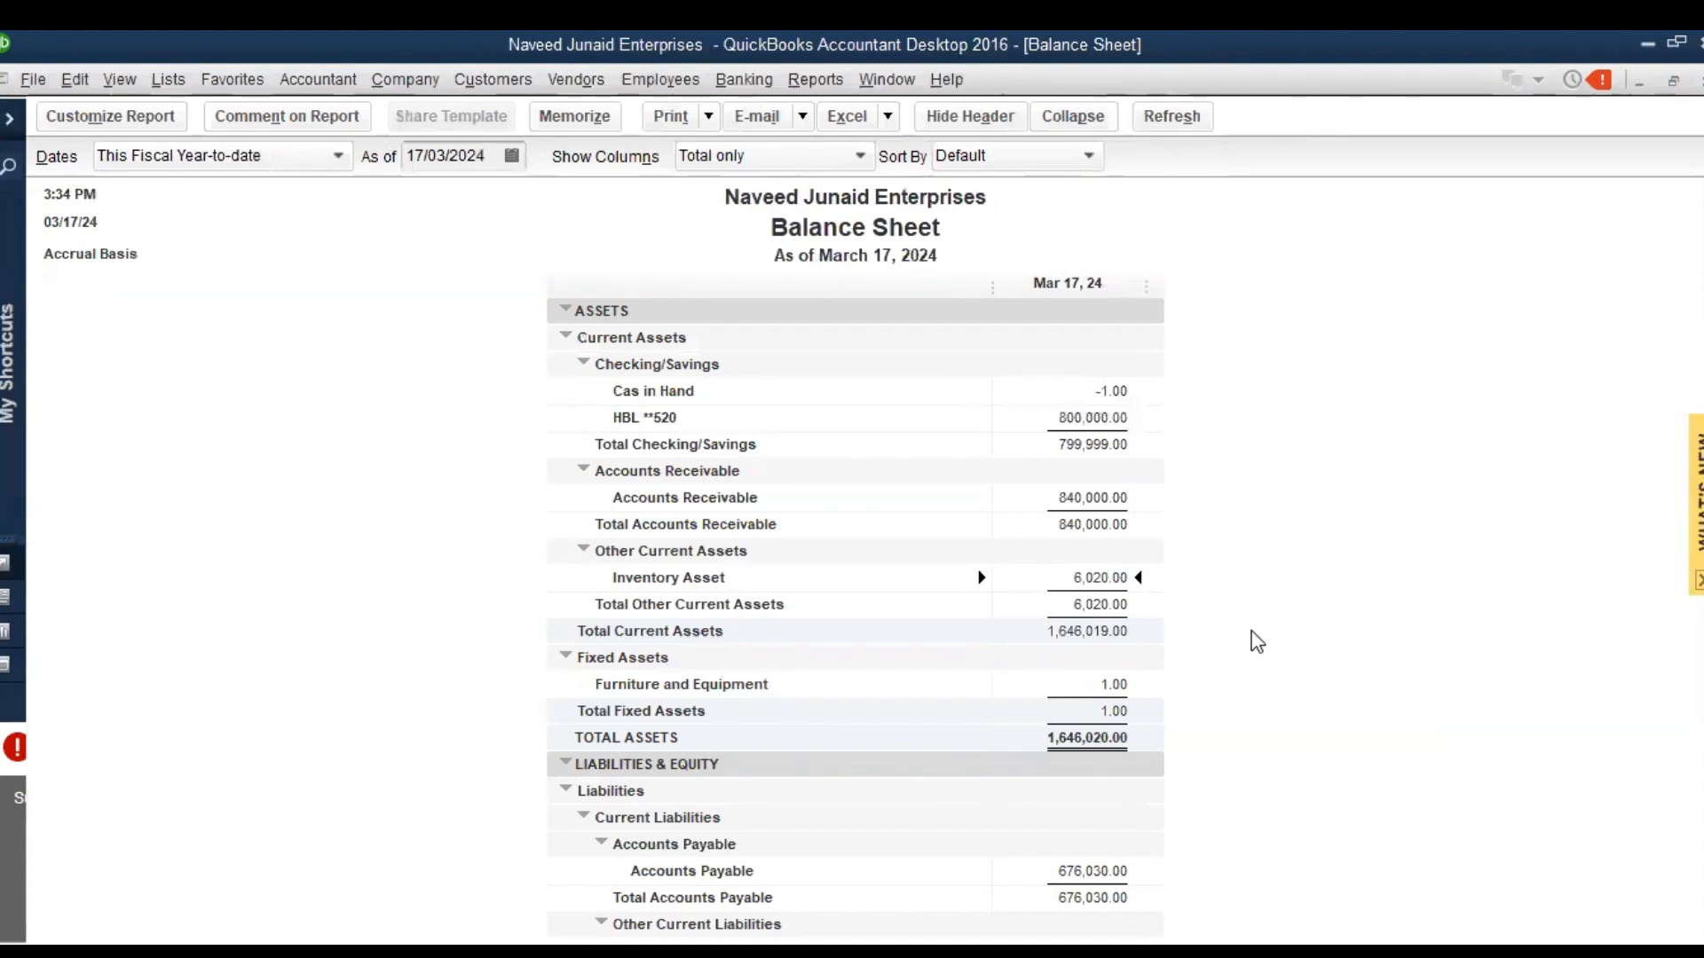
key("Escape")
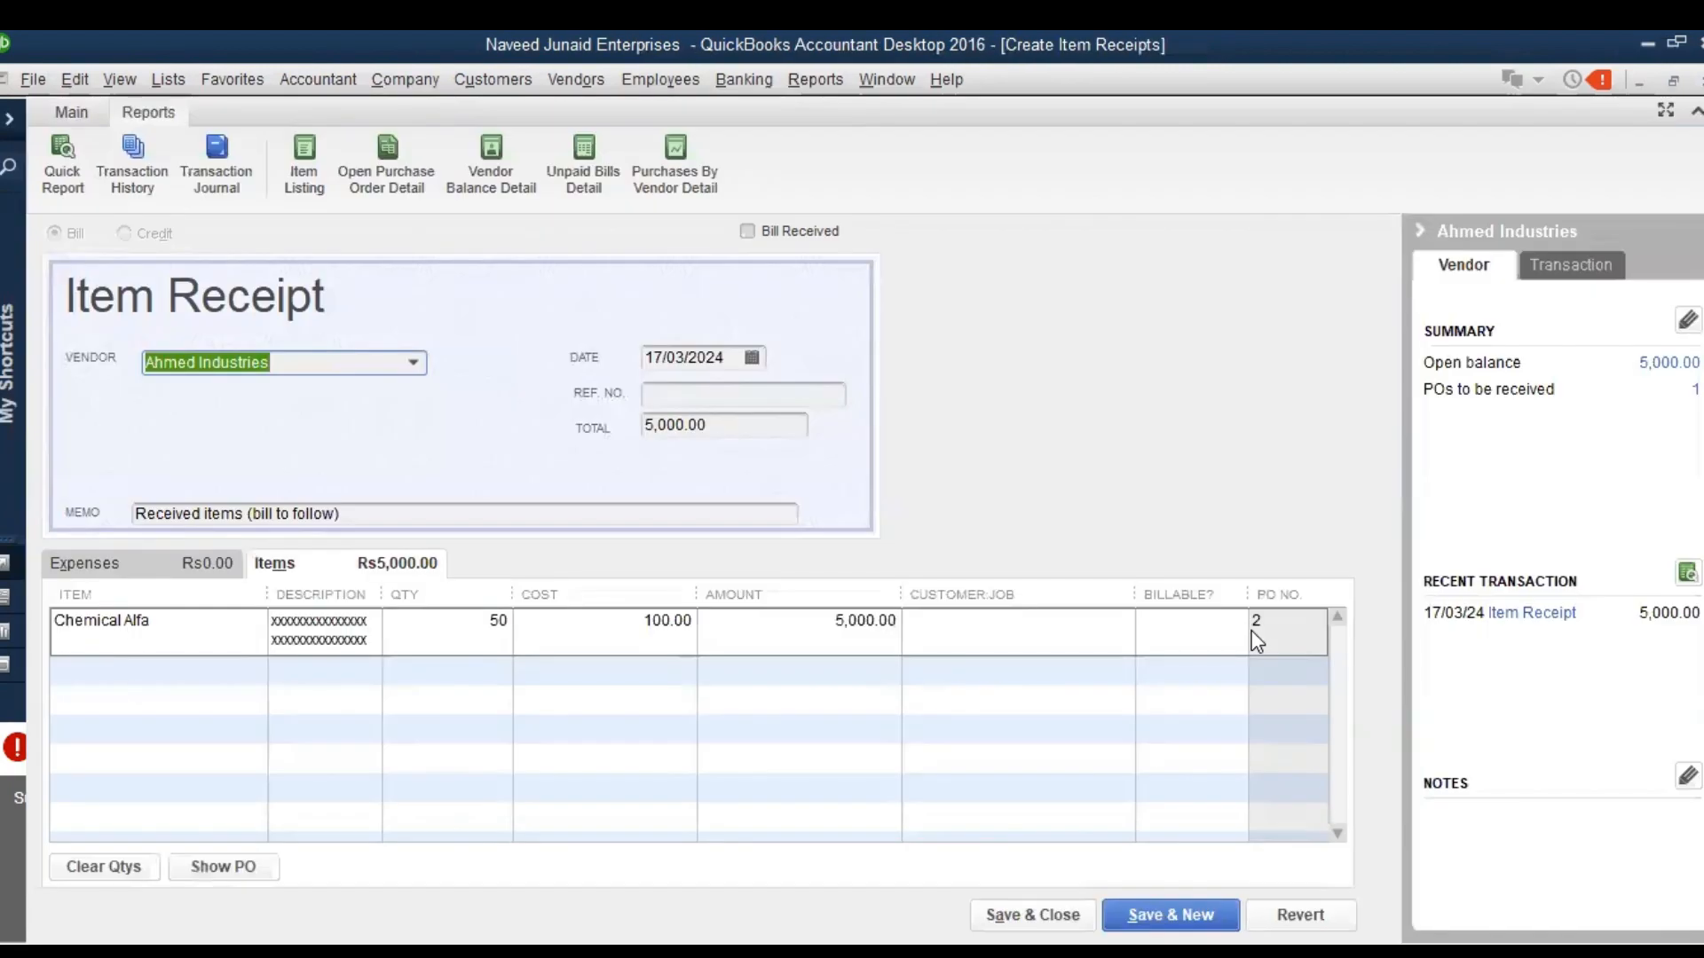
key("BackSpace")
key("Escape")
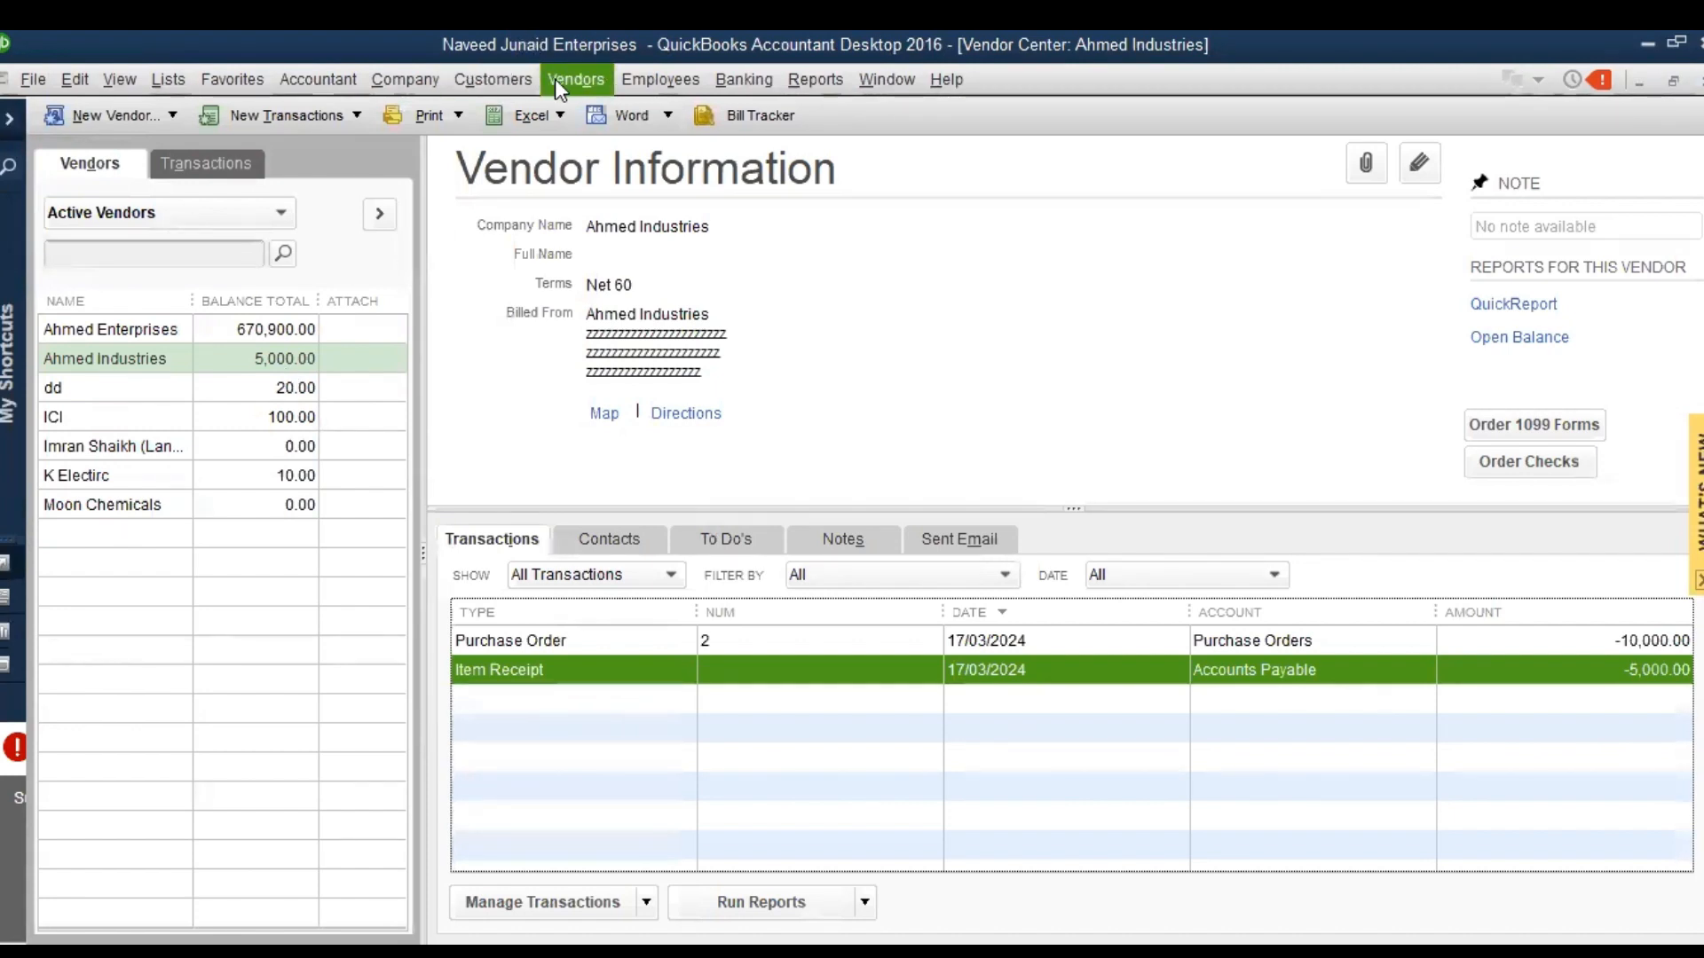
Open Ahmed Industries' item receipt and set the received quantity of Chemical Alfa to 100
double_click(825, 672)
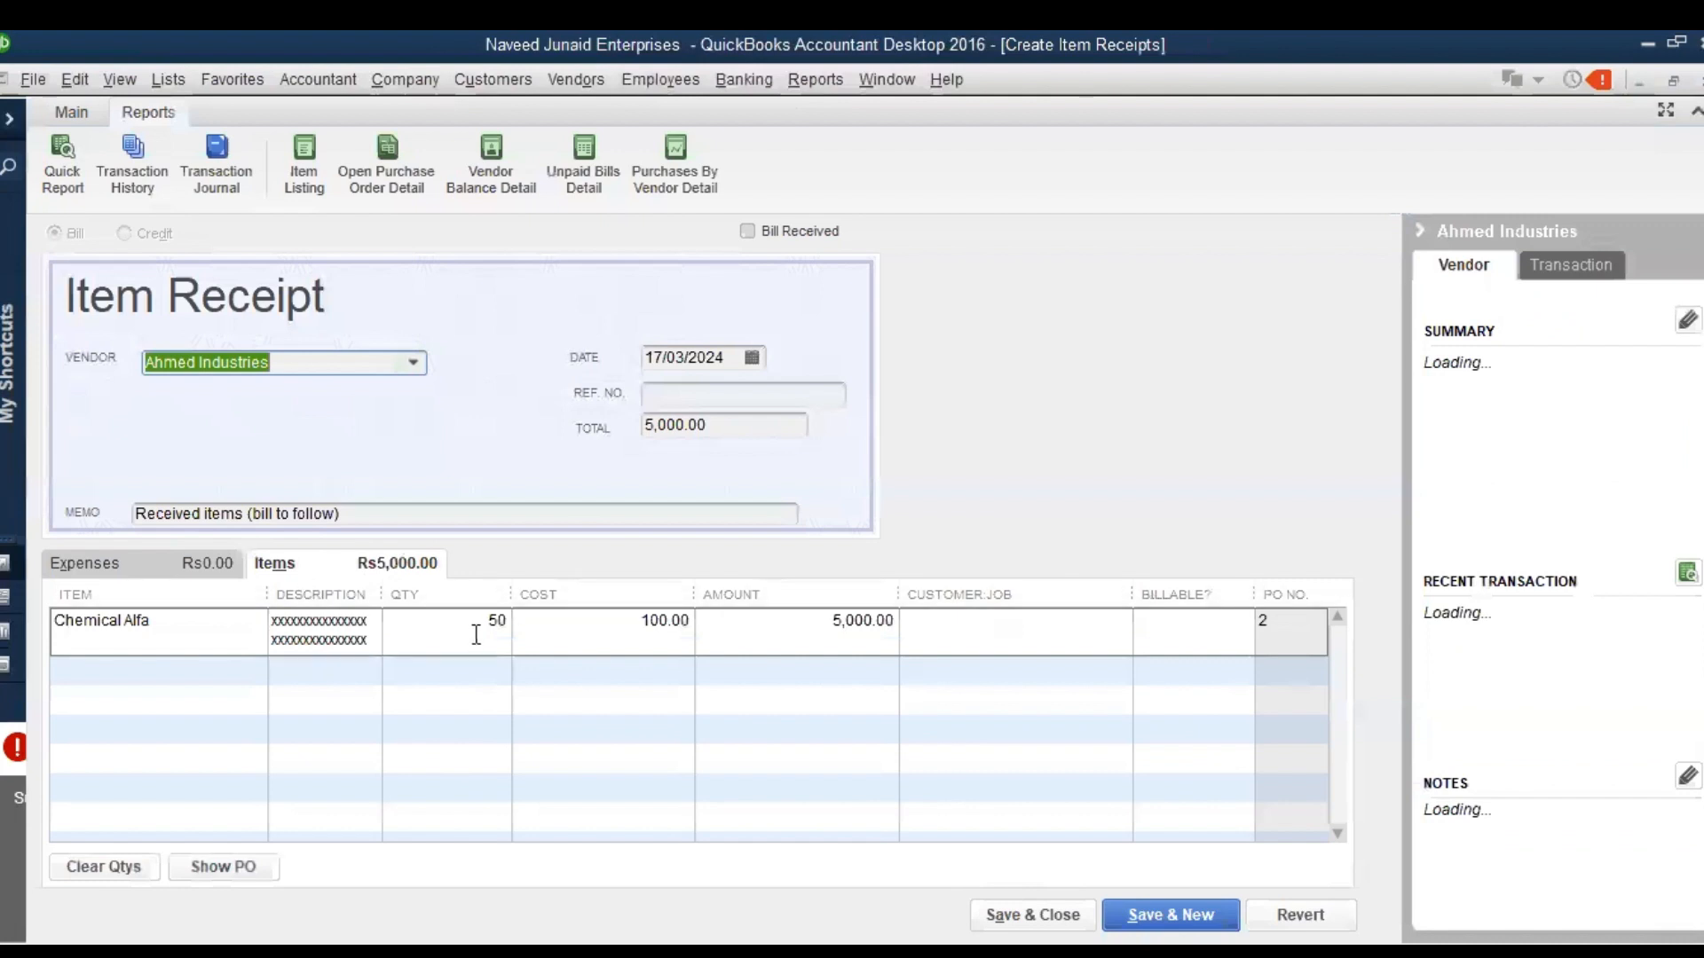
left_click(484, 622)
type("100")
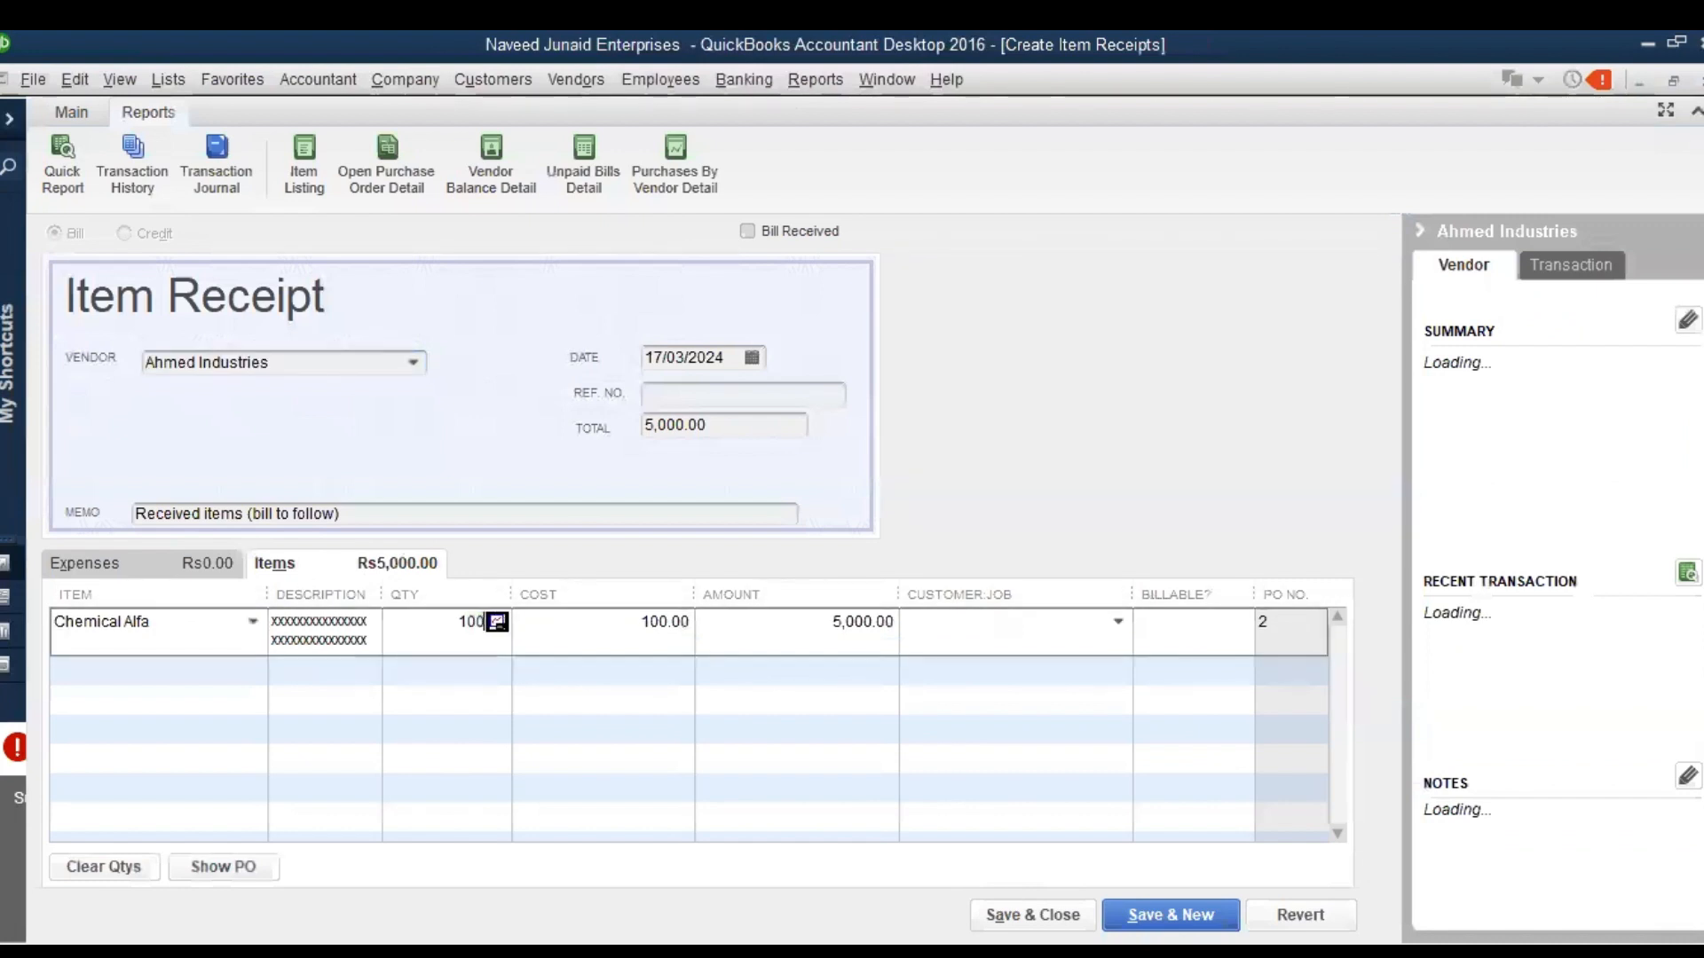
key("Tab")
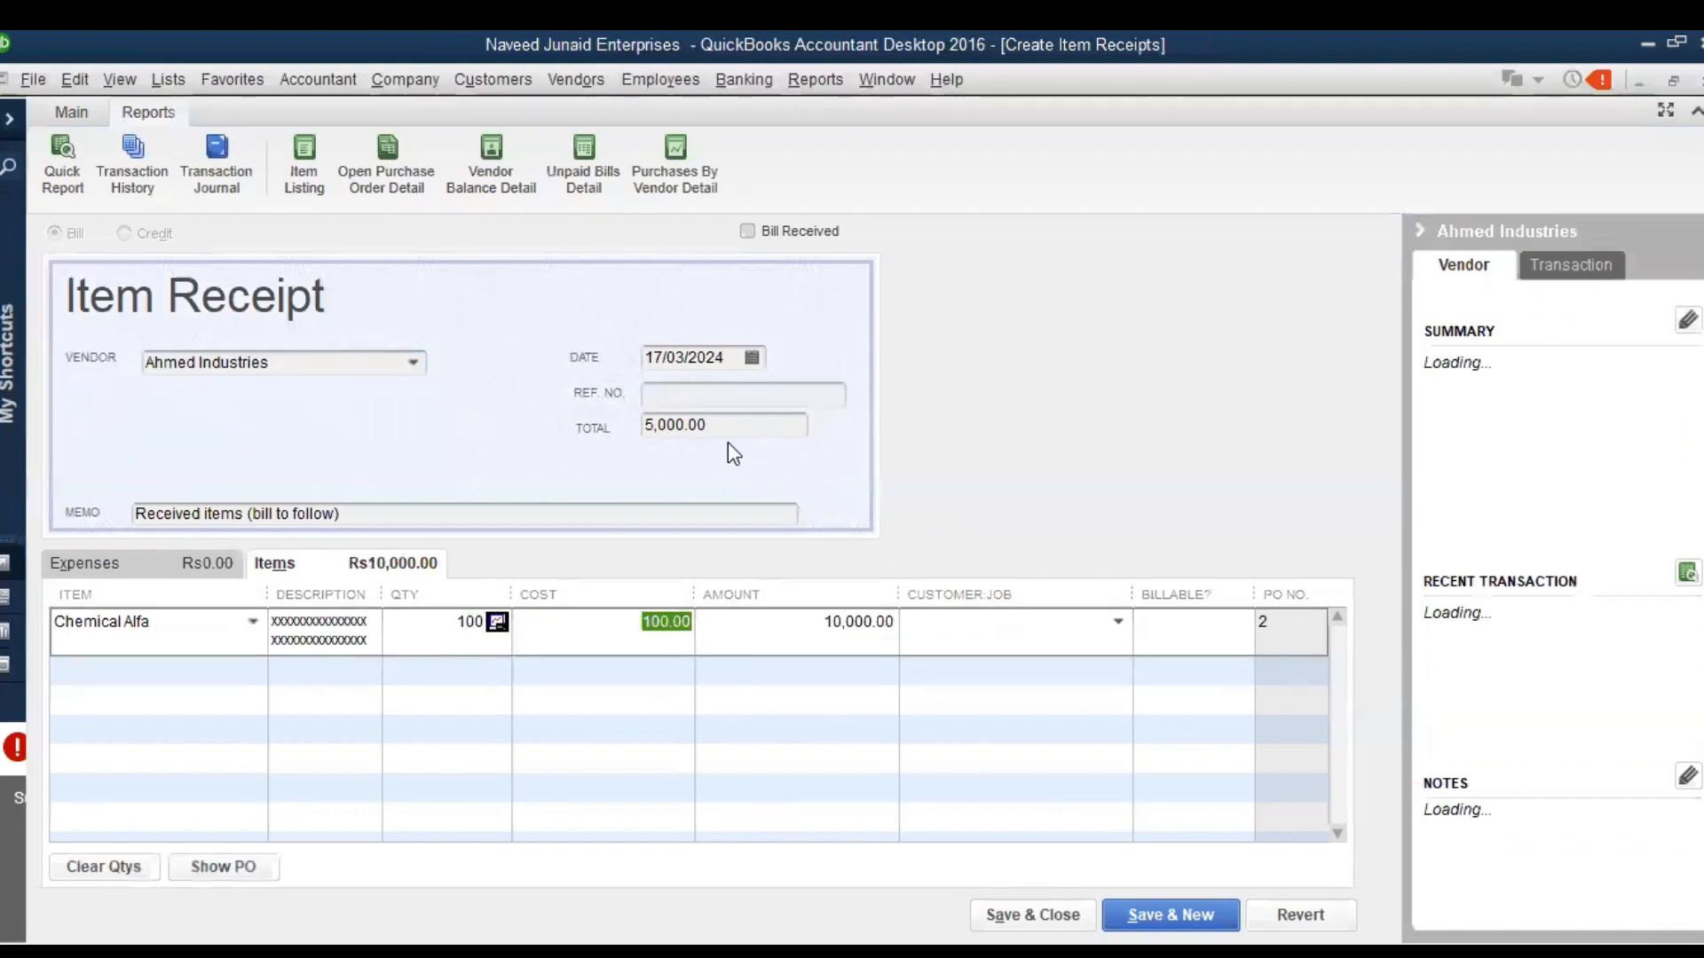
Set the item receipt's total to 10000 to match its item lines, then save the changed receipt and close it
left_click(88, 109)
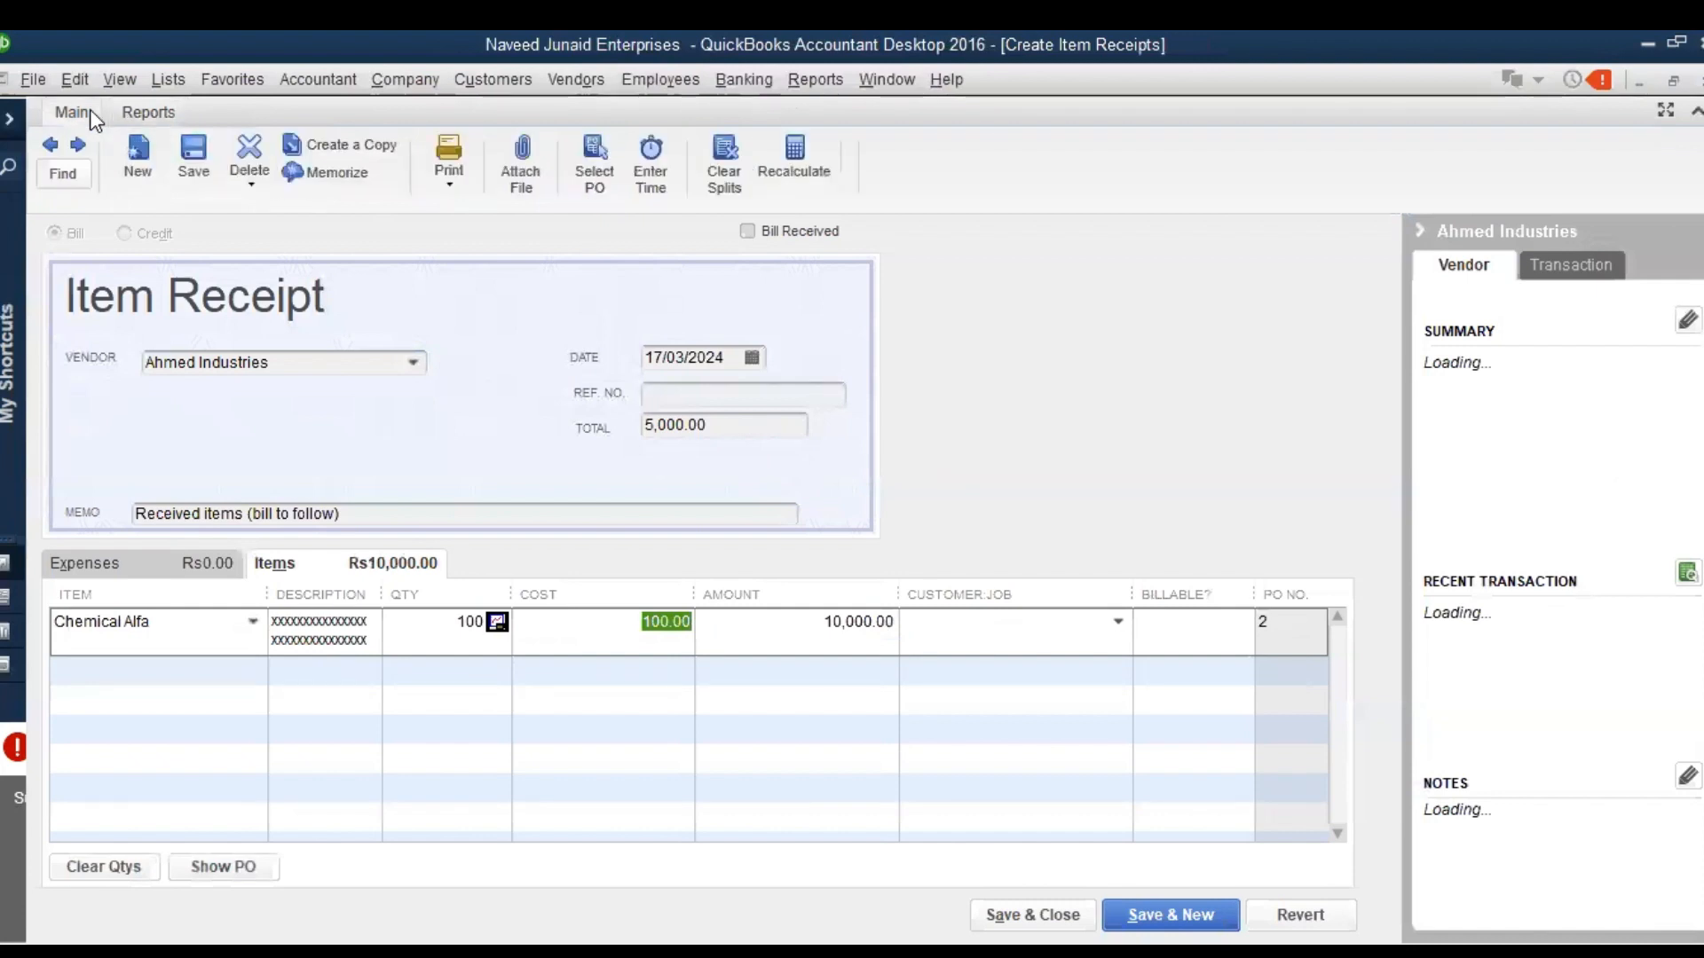
left_click(197, 170)
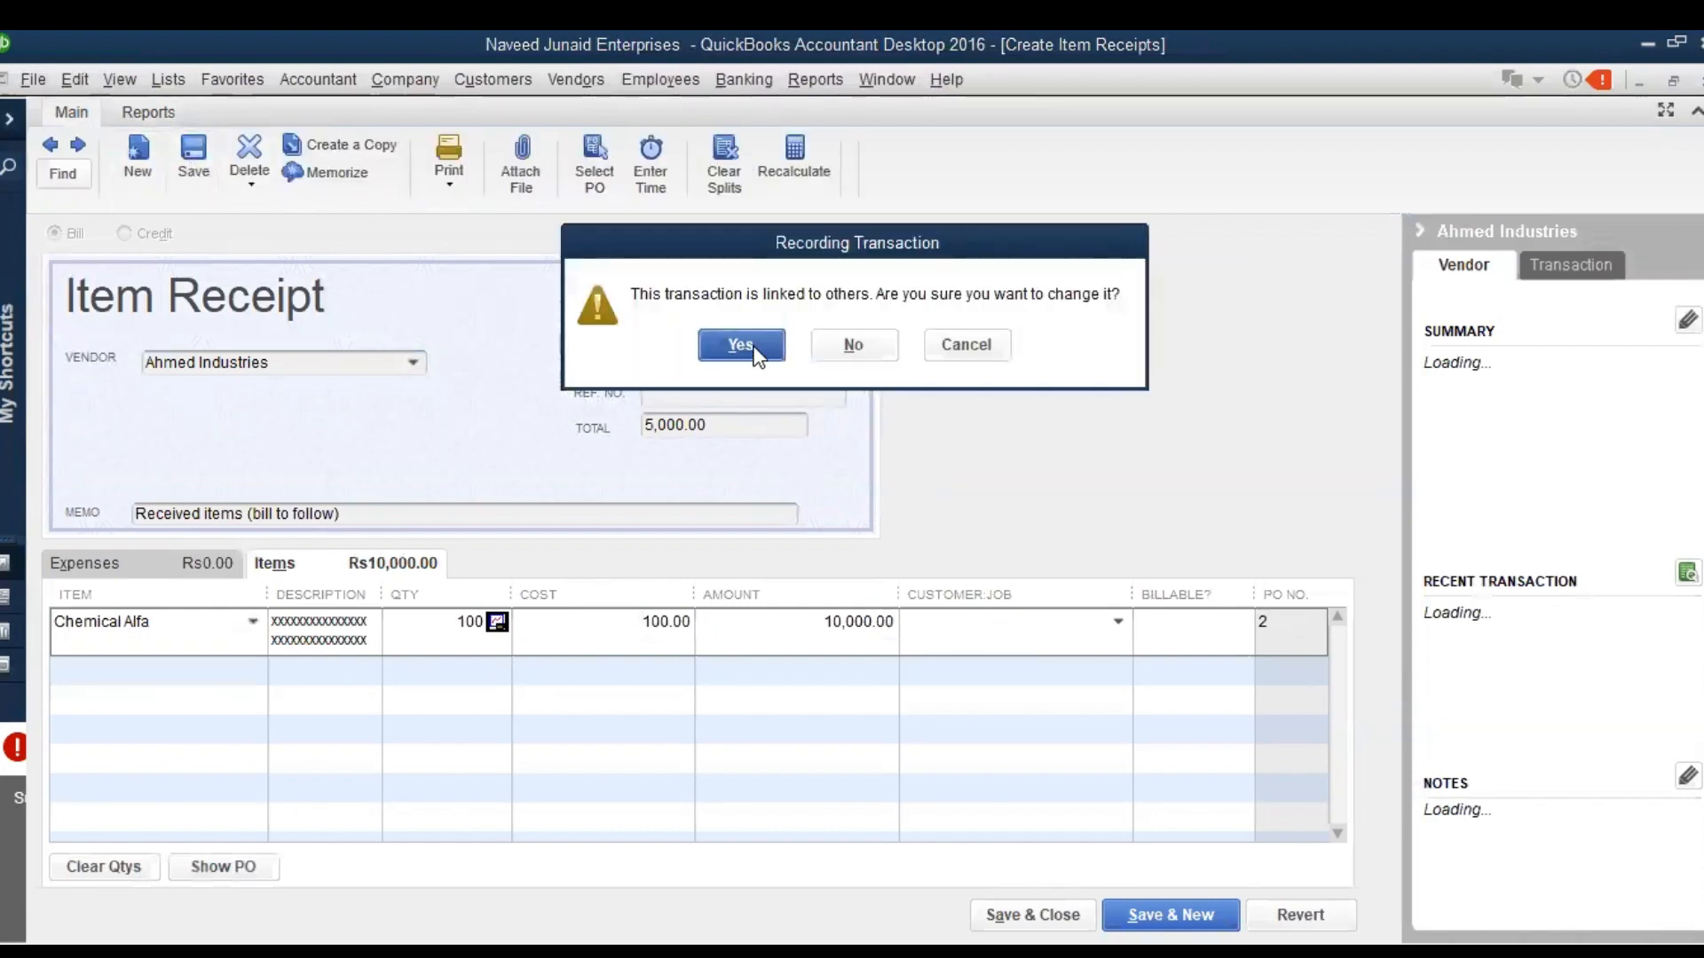
left_click(744, 350)
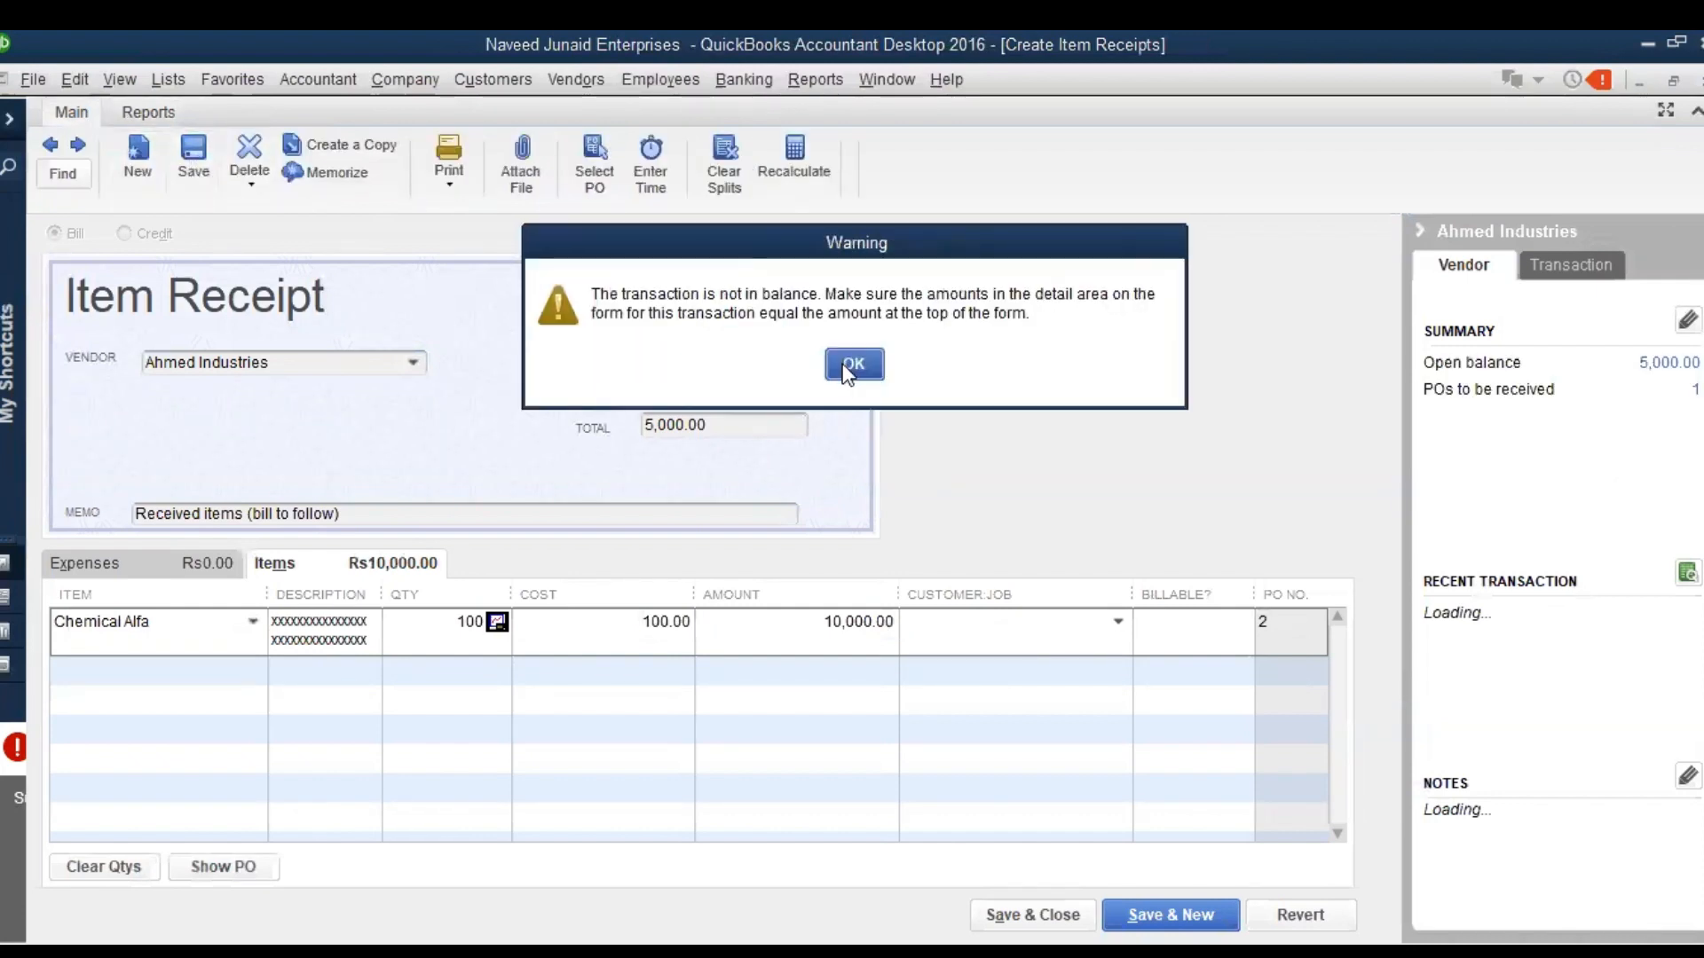
left_click(852, 365)
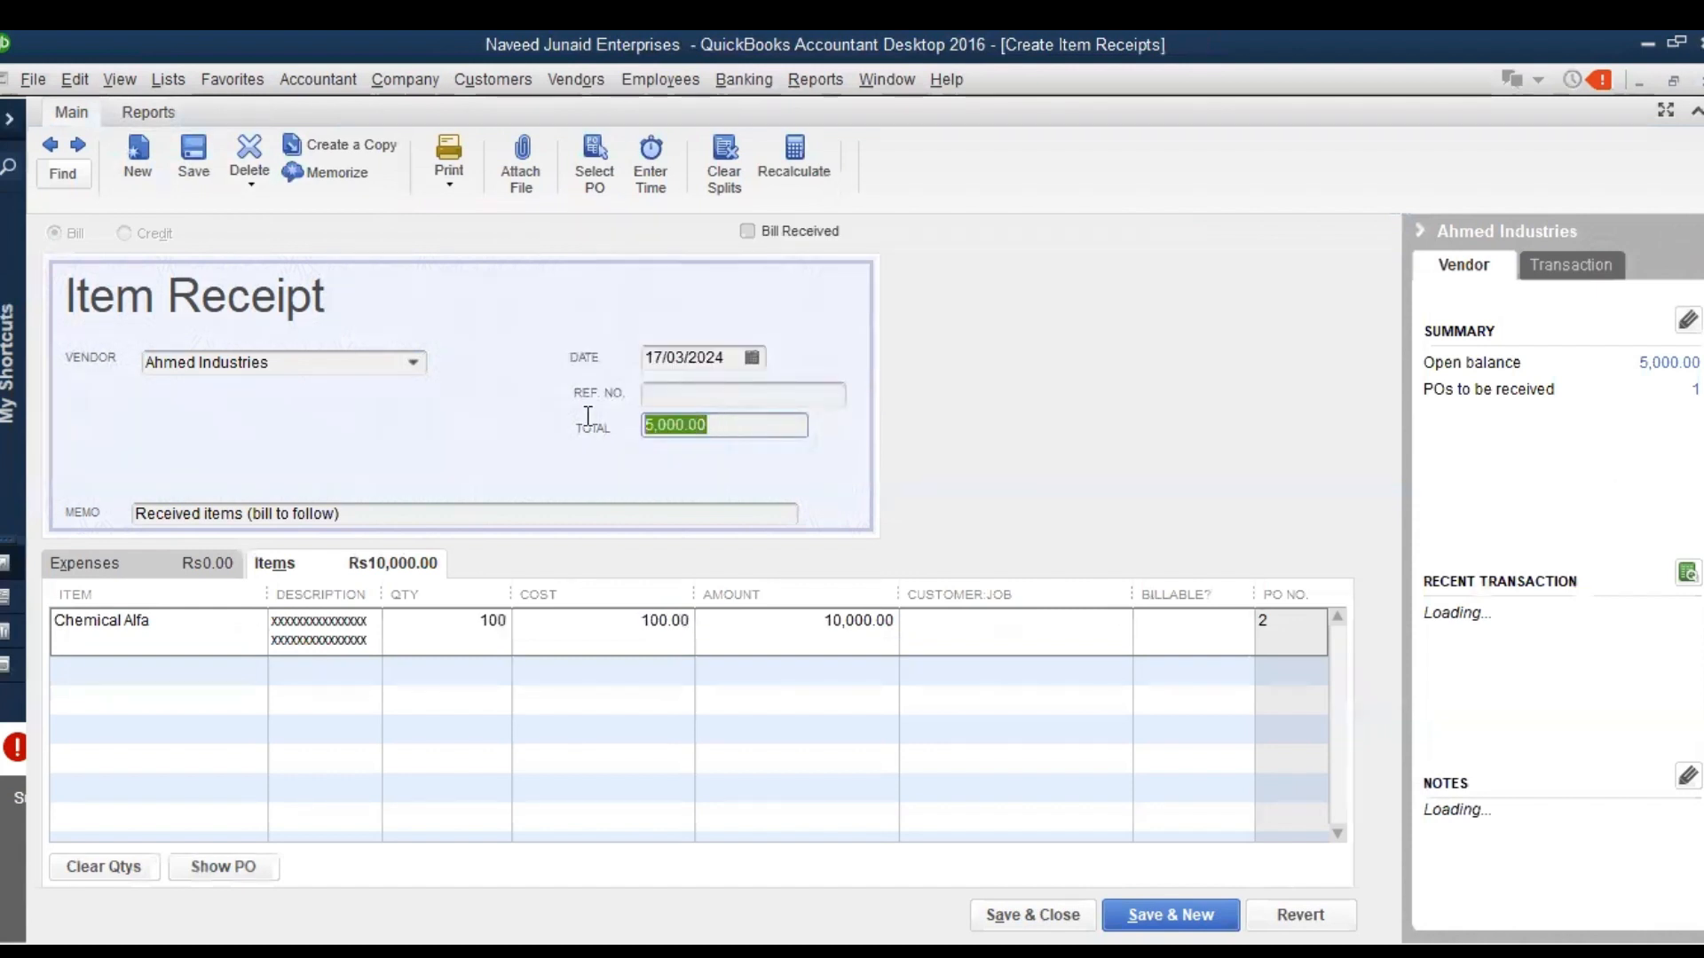
type("10000")
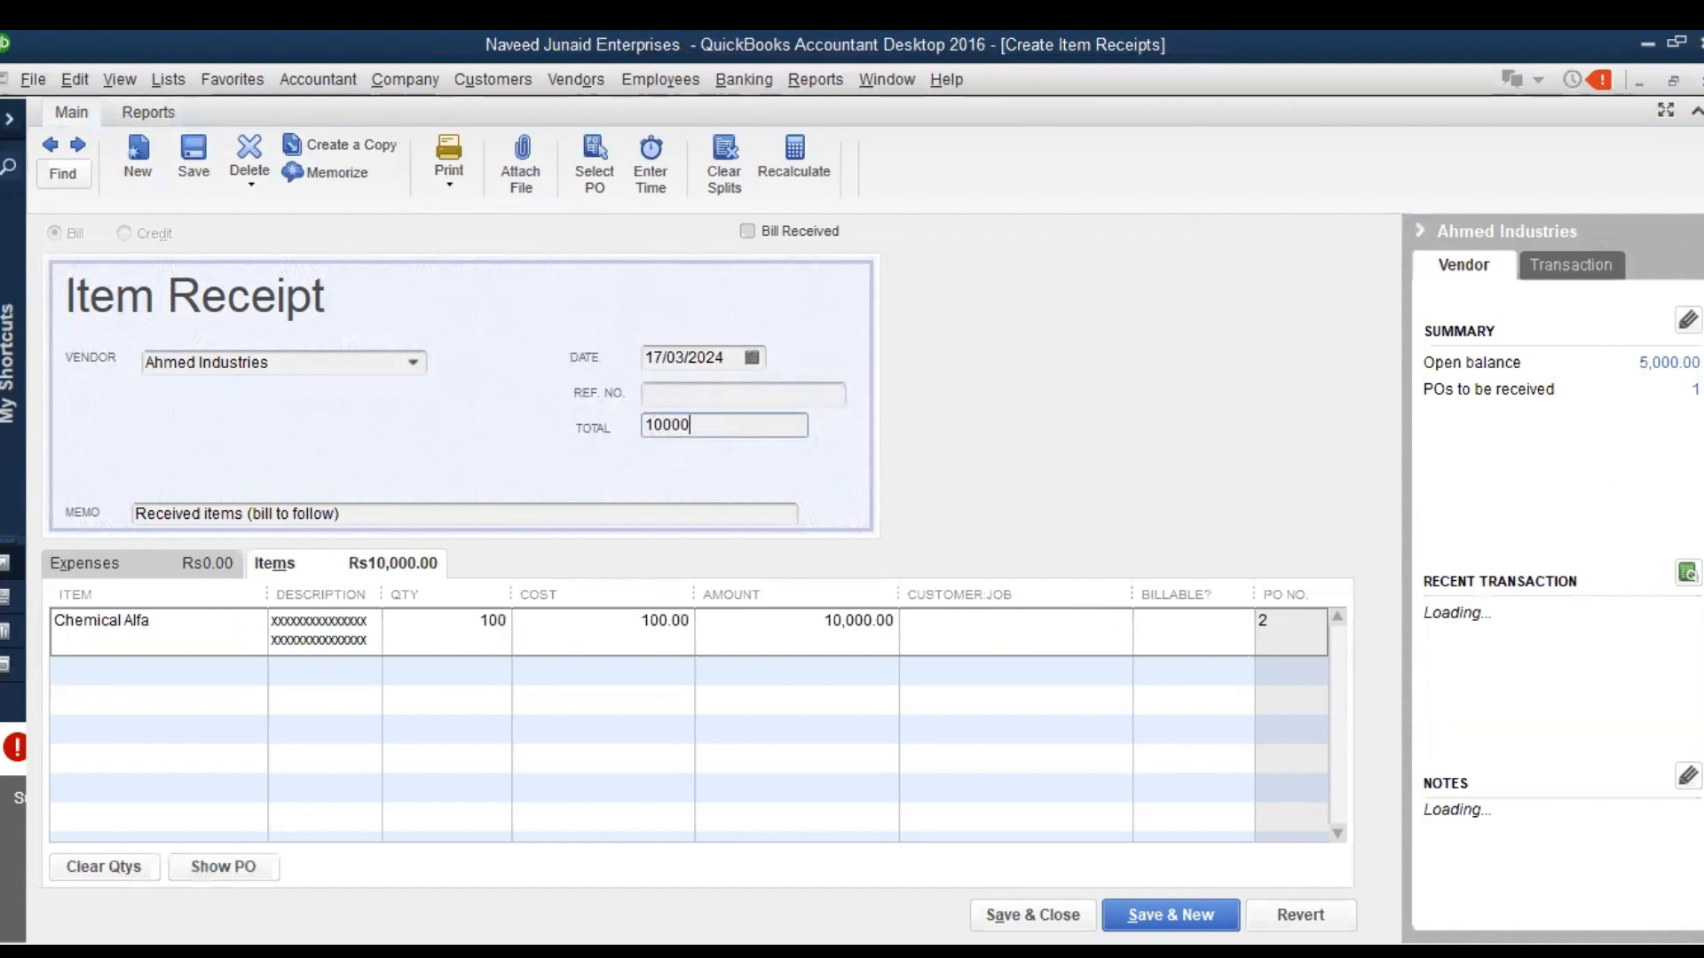
key("Return")
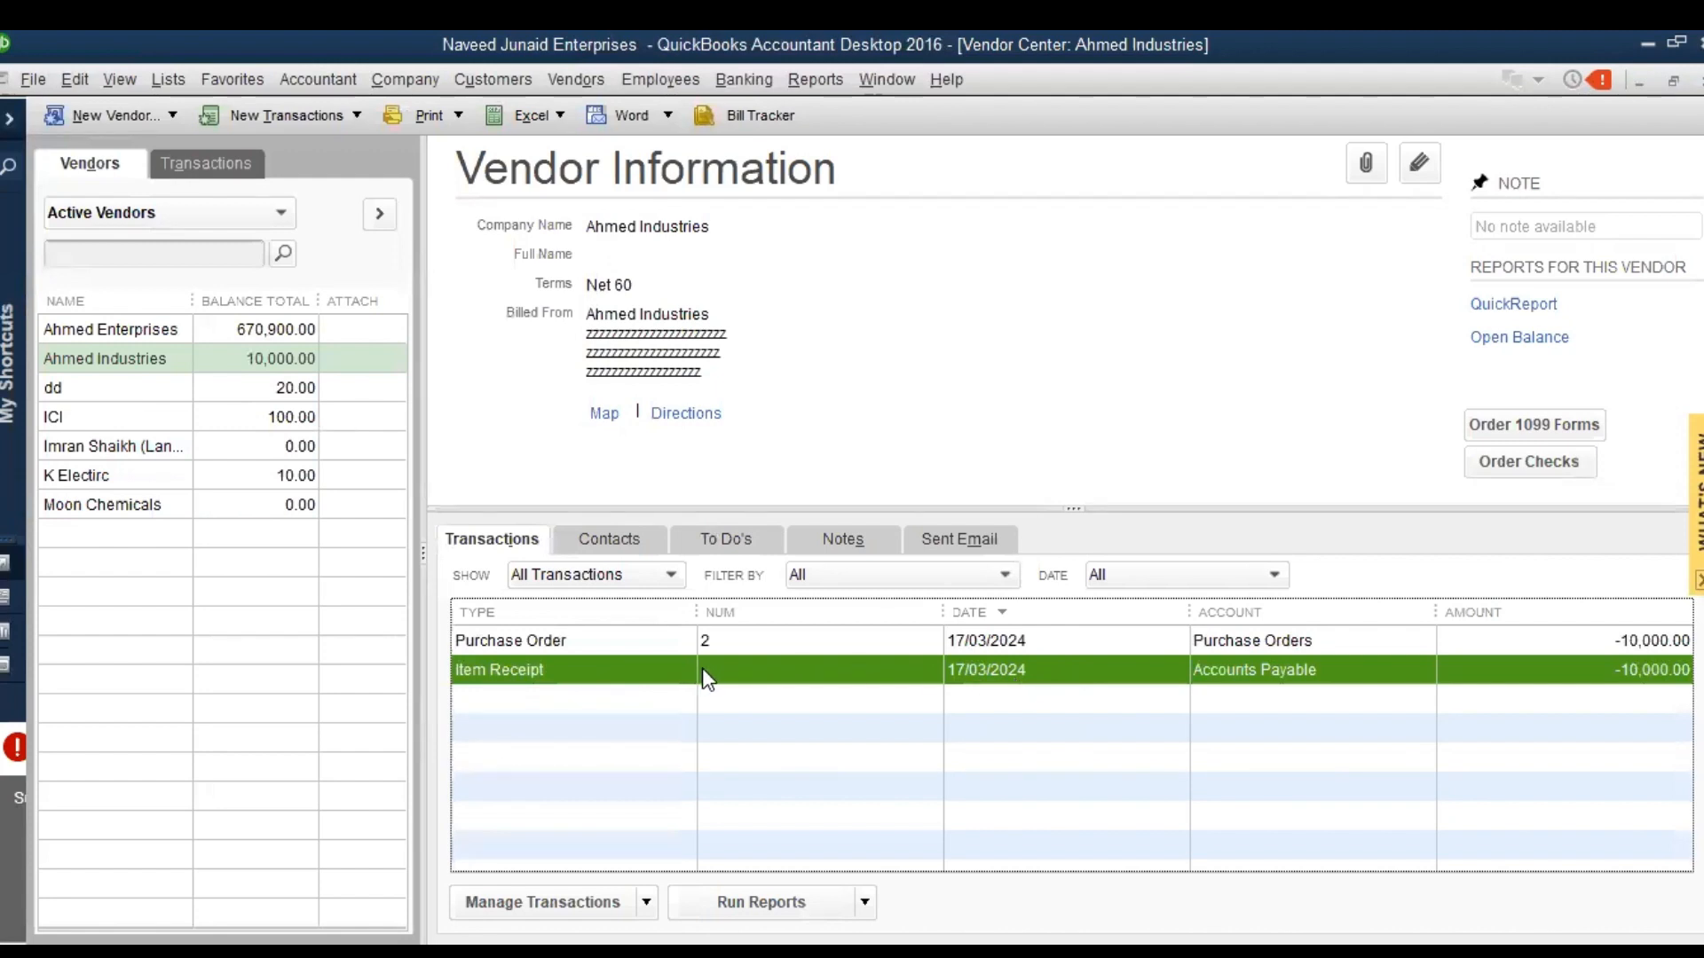
Start entering a bill for received items, based on Ahmed Industries' item receipt dated 17/03/2024
left_click(569, 82)
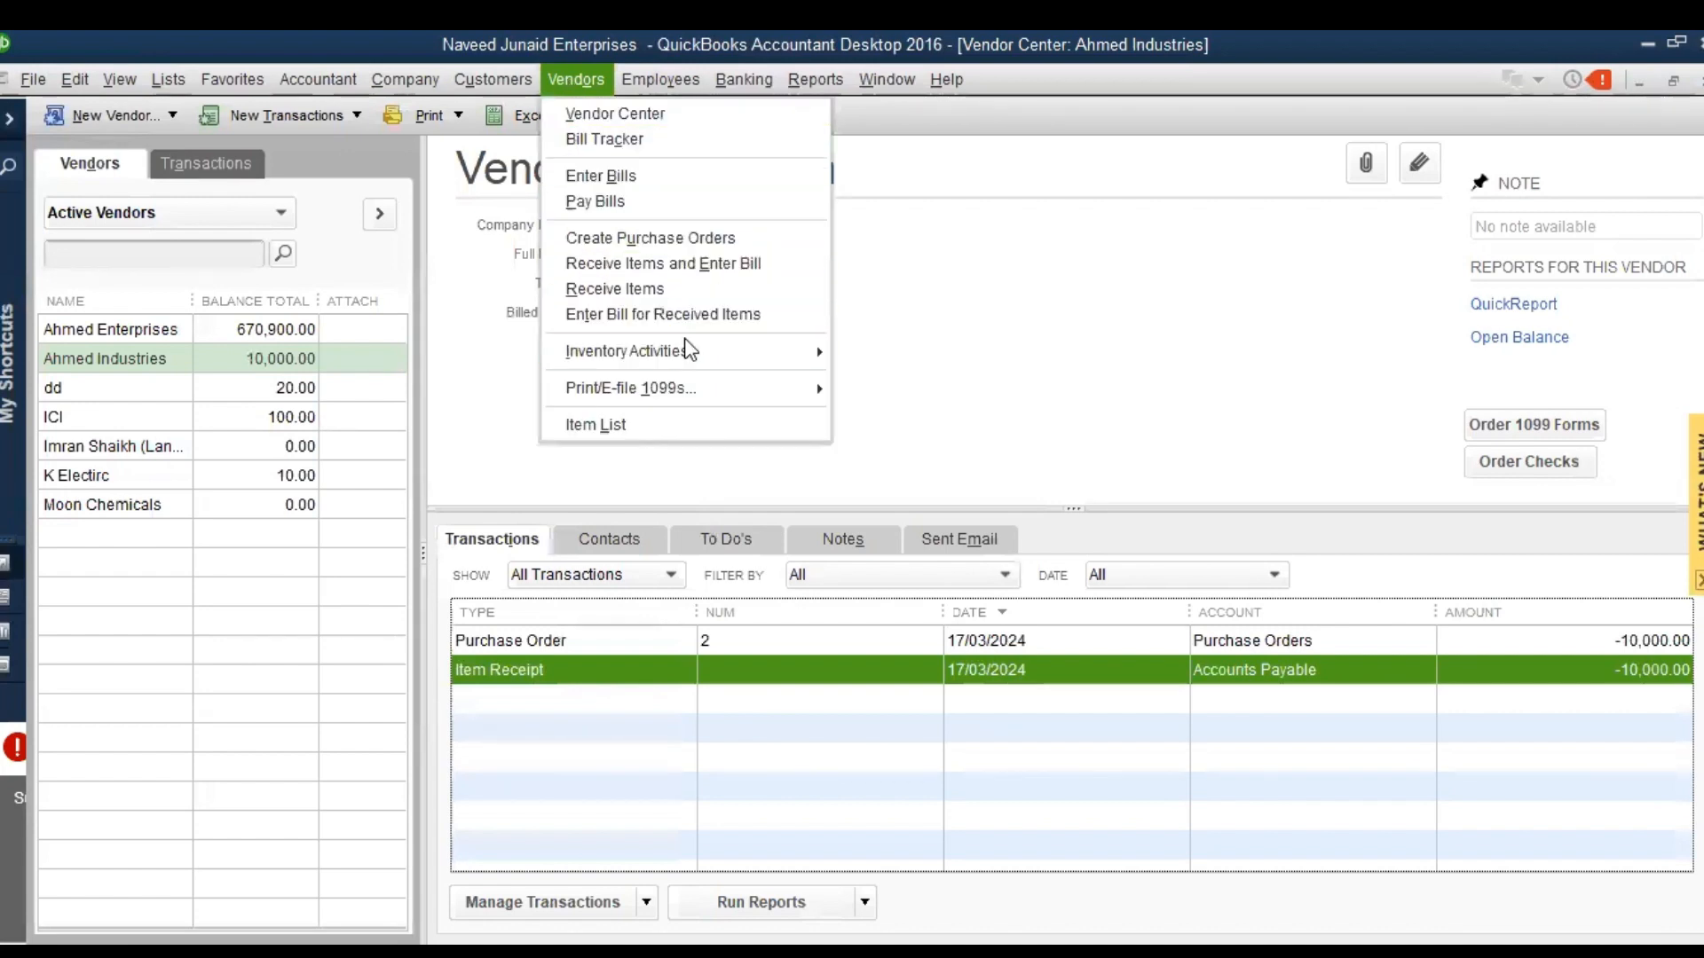
left_click(645, 316)
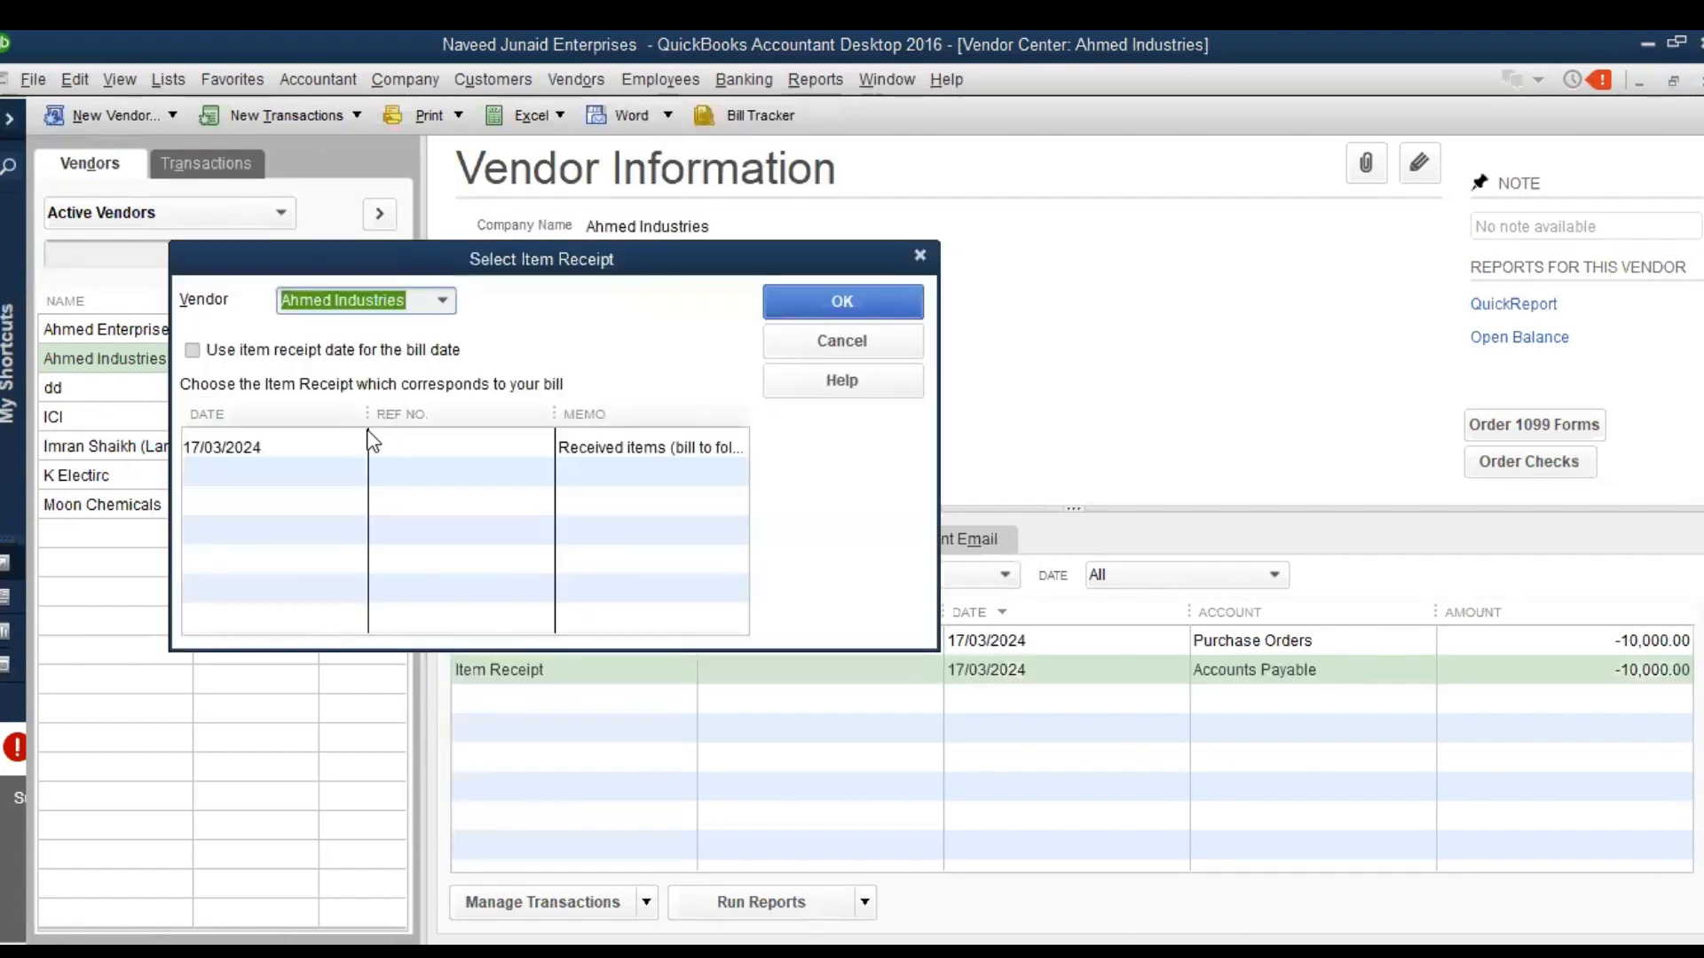
left_click(333, 444)
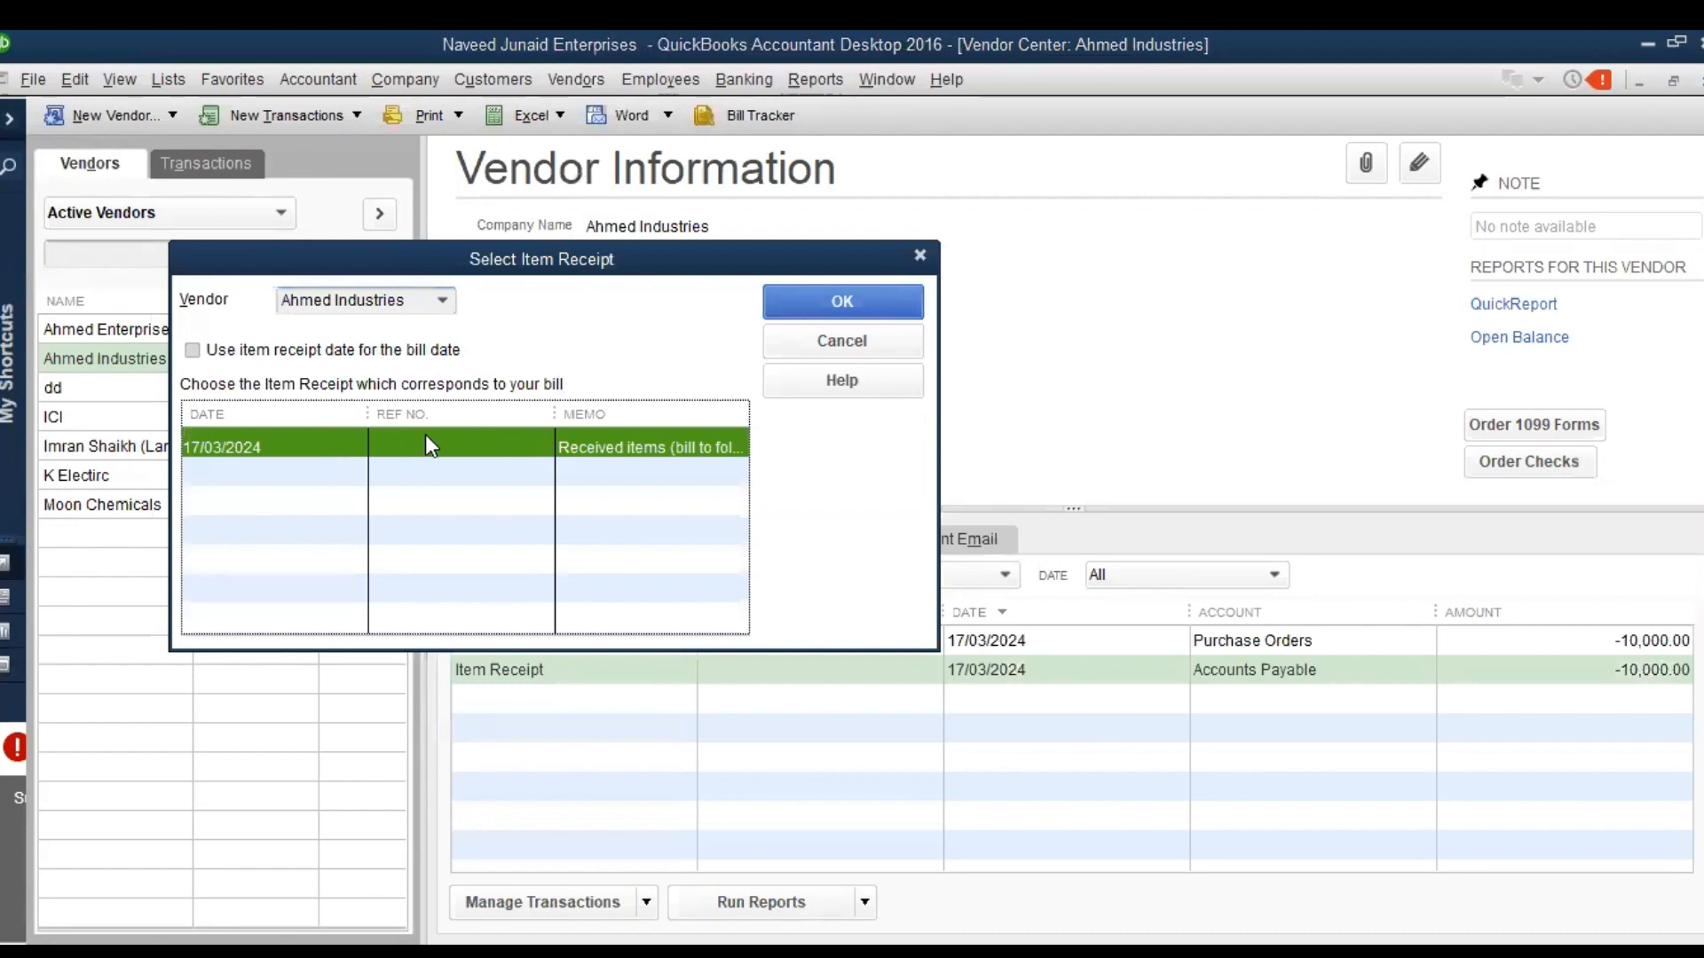
left_click(840, 313)
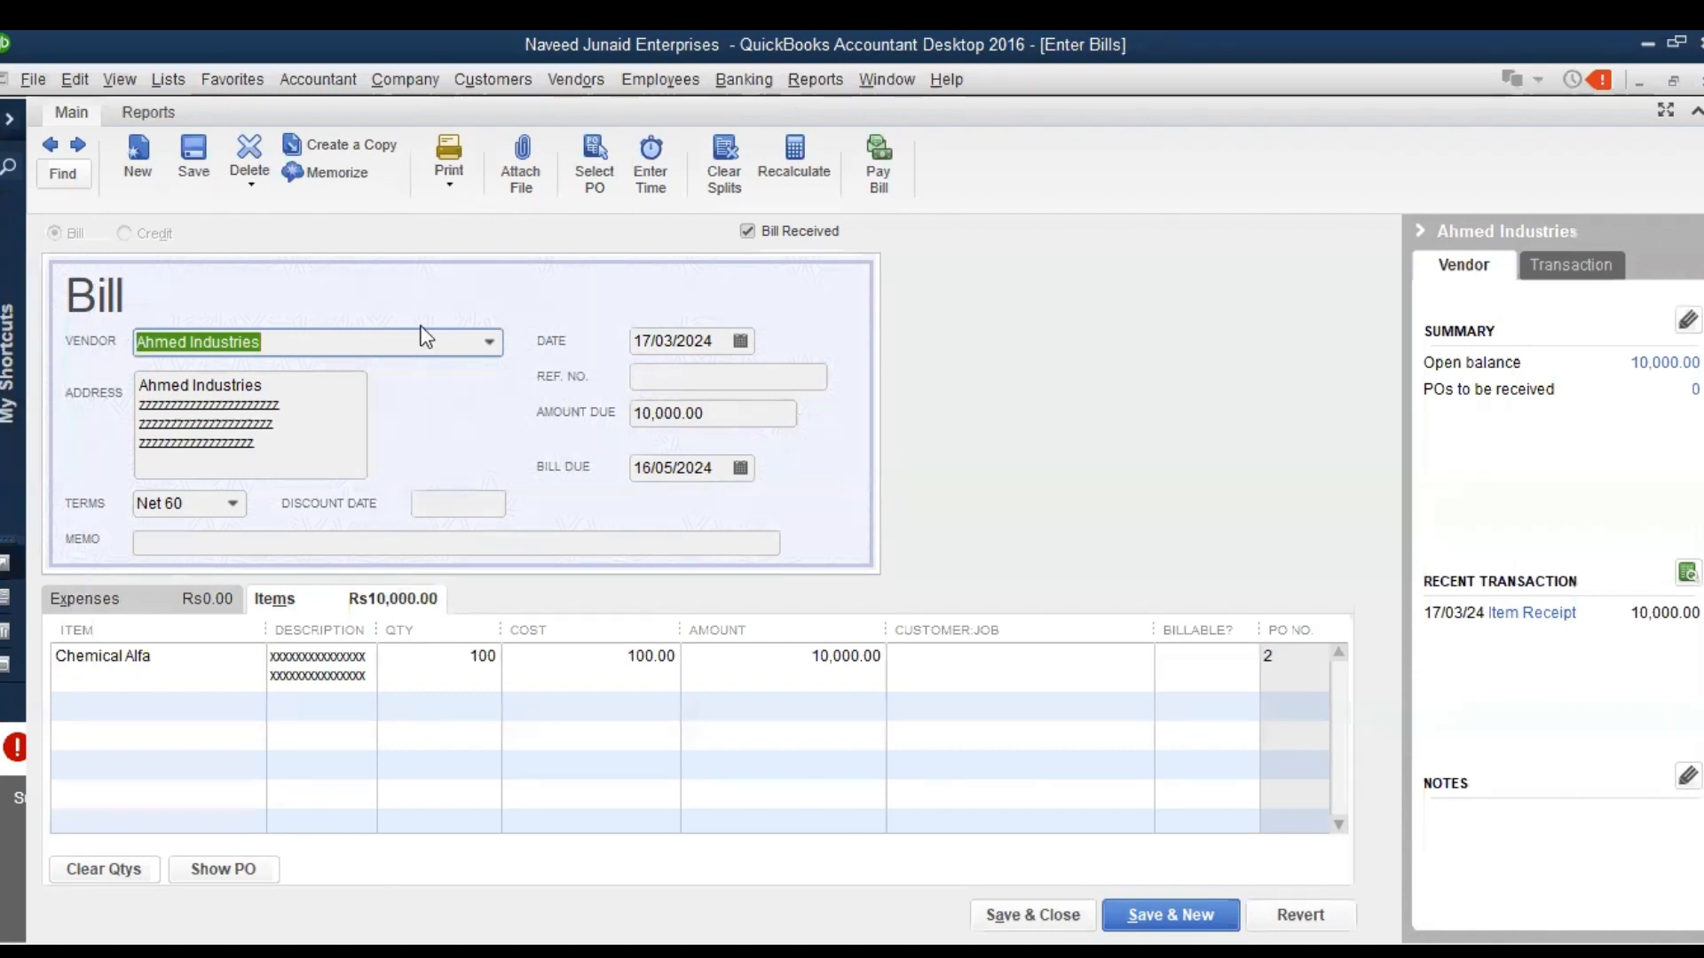
Give the bill the reference number 111111111, save the change to the linked transaction and close the bill
left_click(769, 367)
type("111111111")
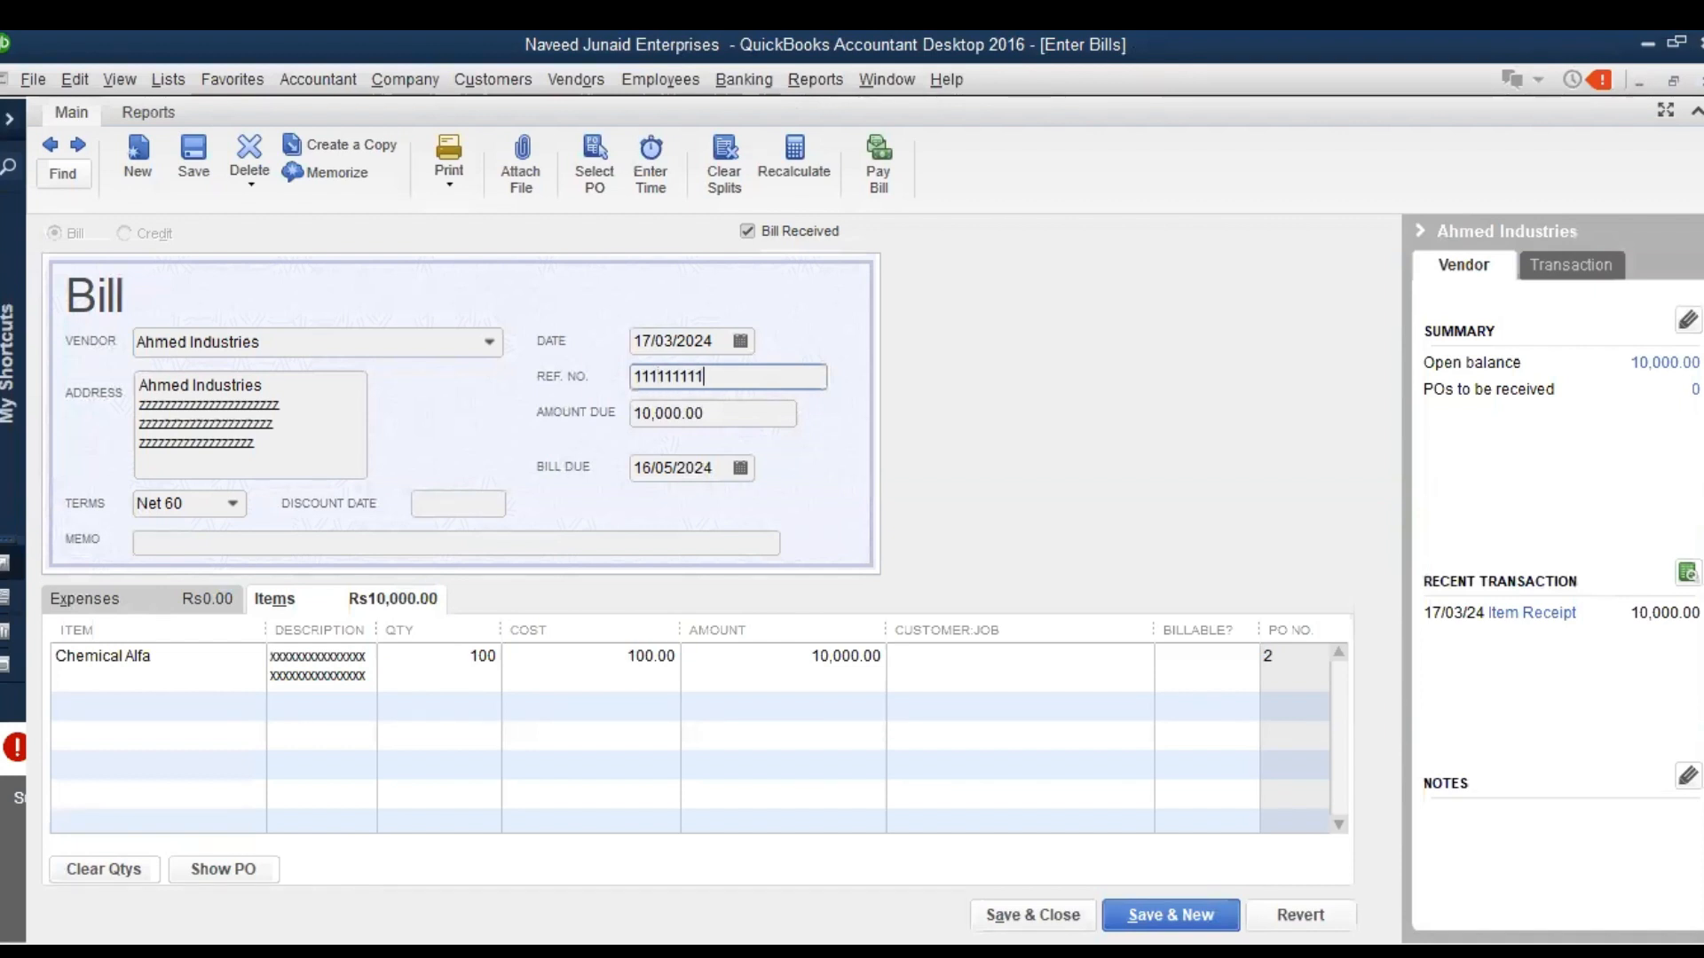
left_click(189, 147)
left_click(739, 348)
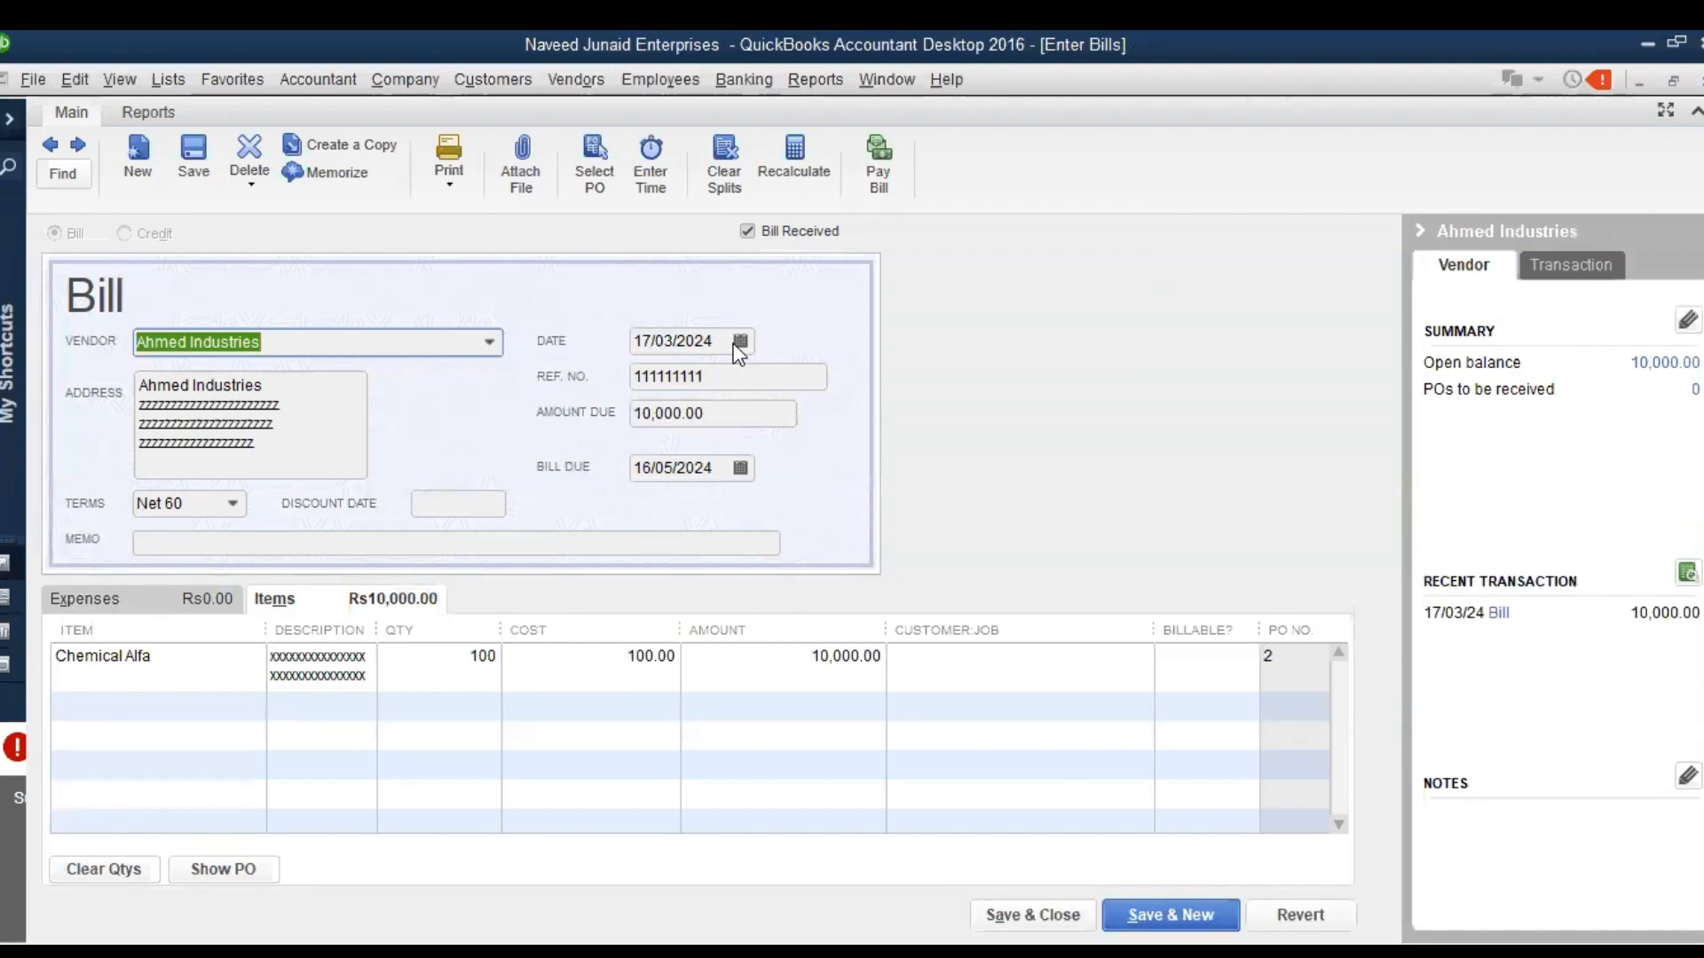
key("Escape")
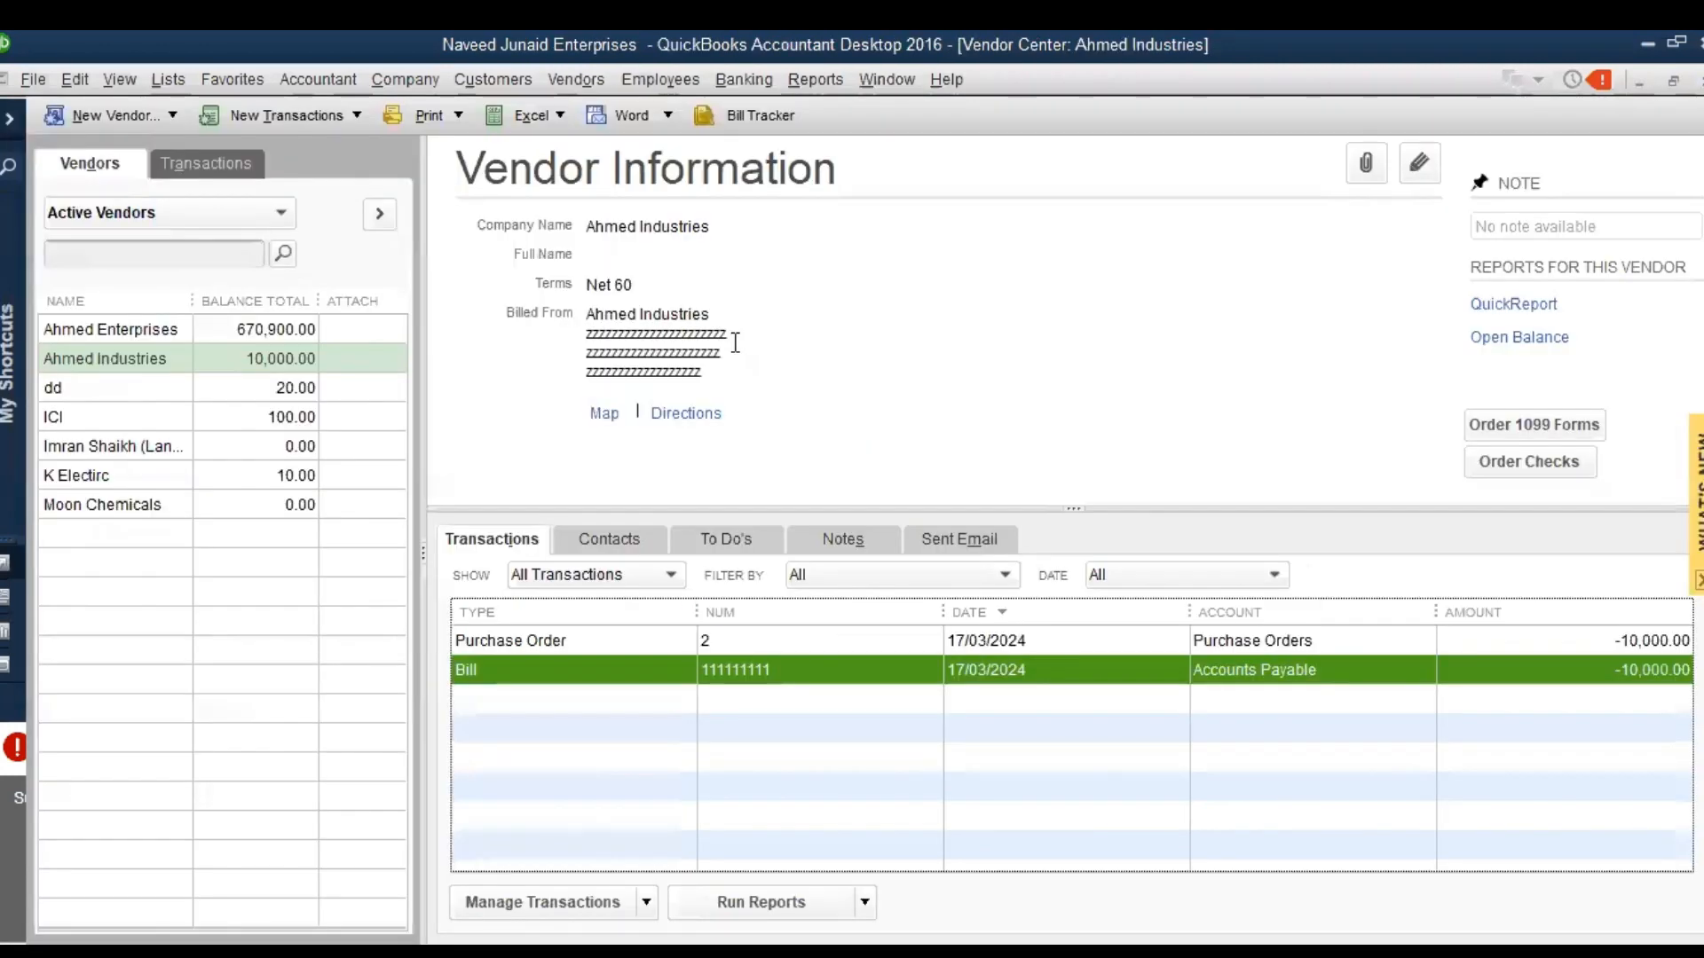
Open Ahmed Industries' bill, examine the debit and credit accounts in its transaction journal, and close the journal and the bill
left_click(170, 362)
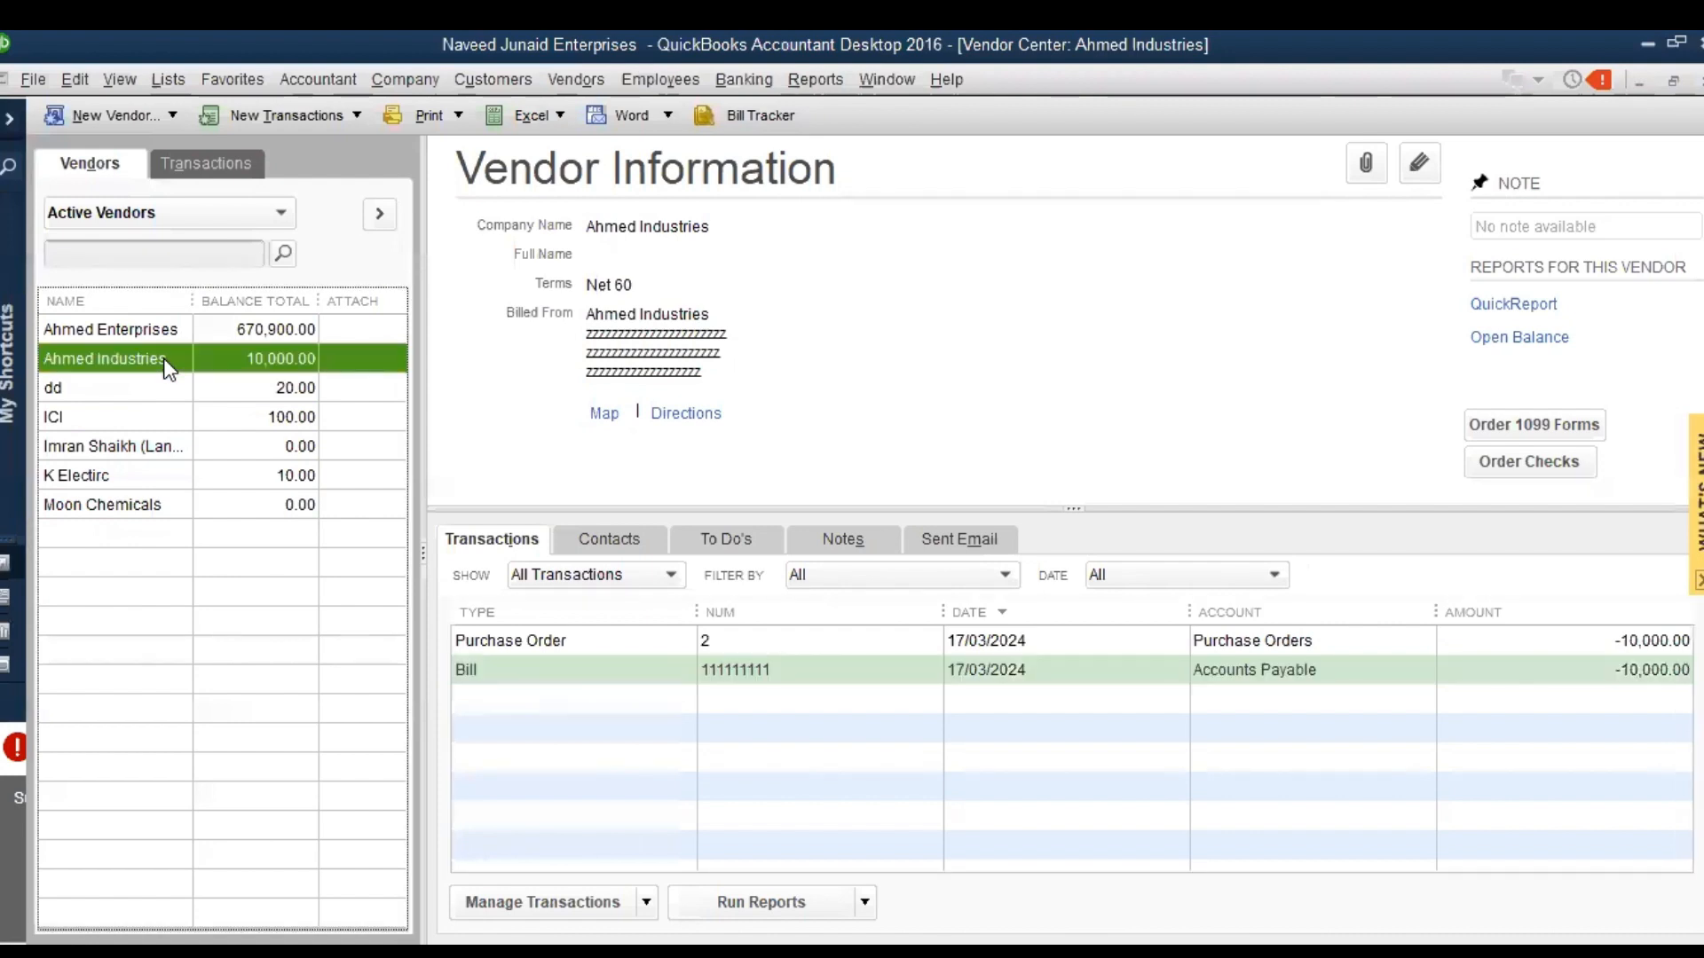
left_click(795, 641)
left_click(793, 668)
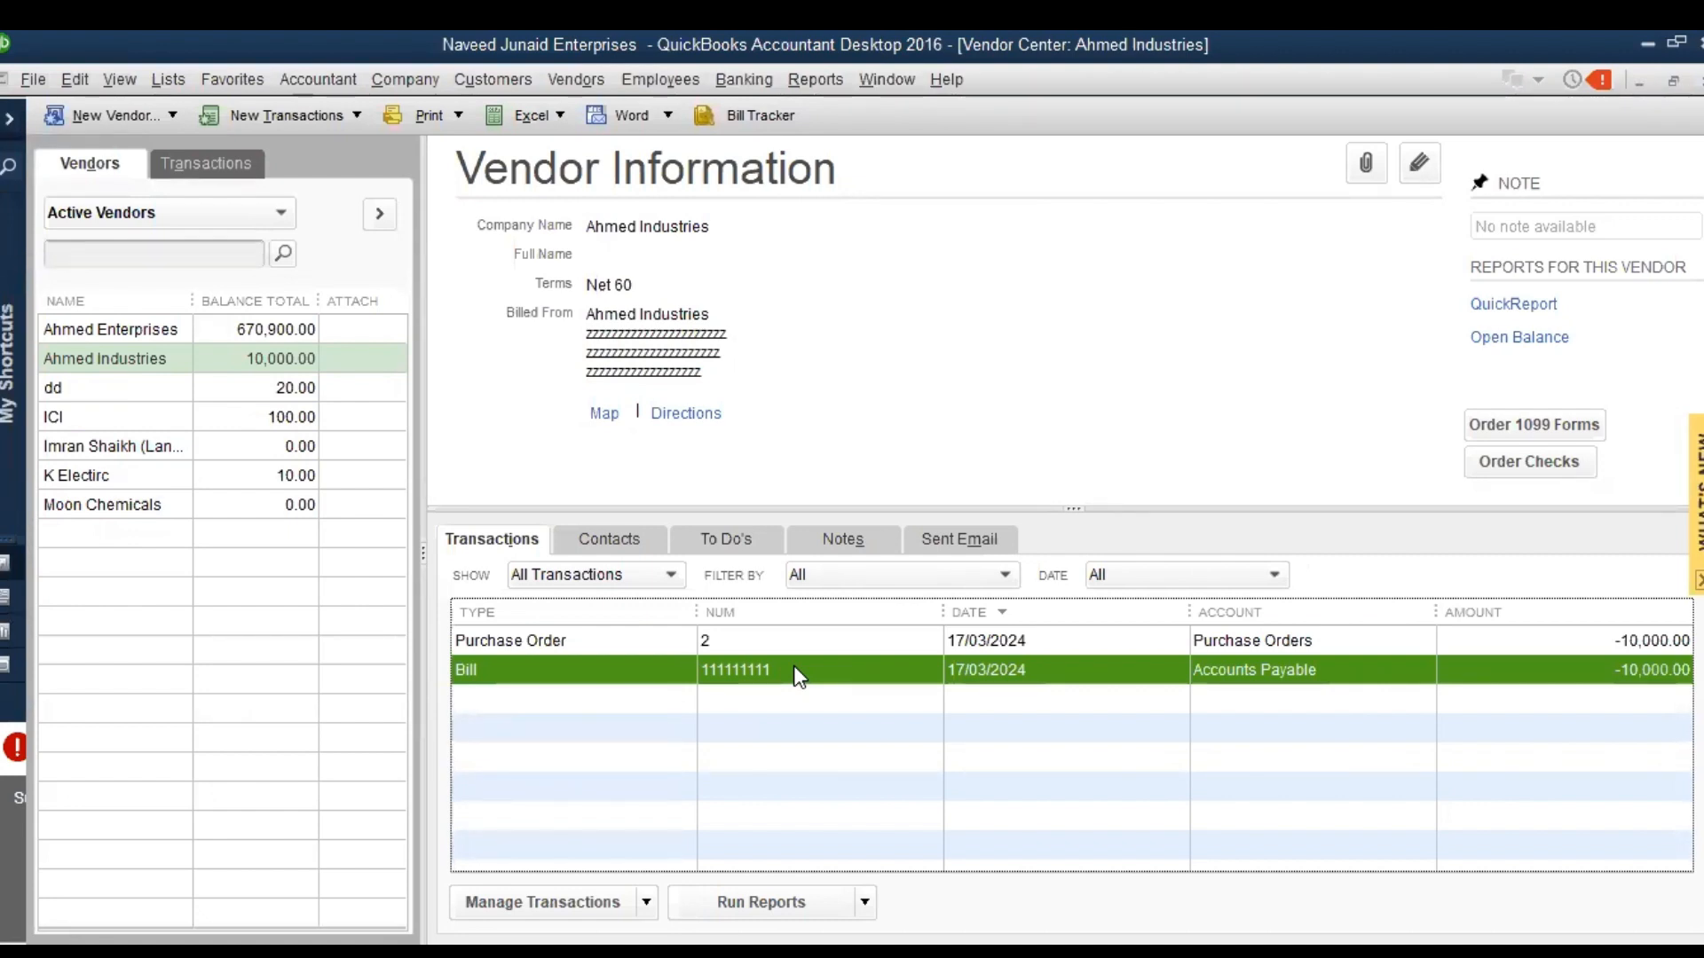
double_click(793, 667)
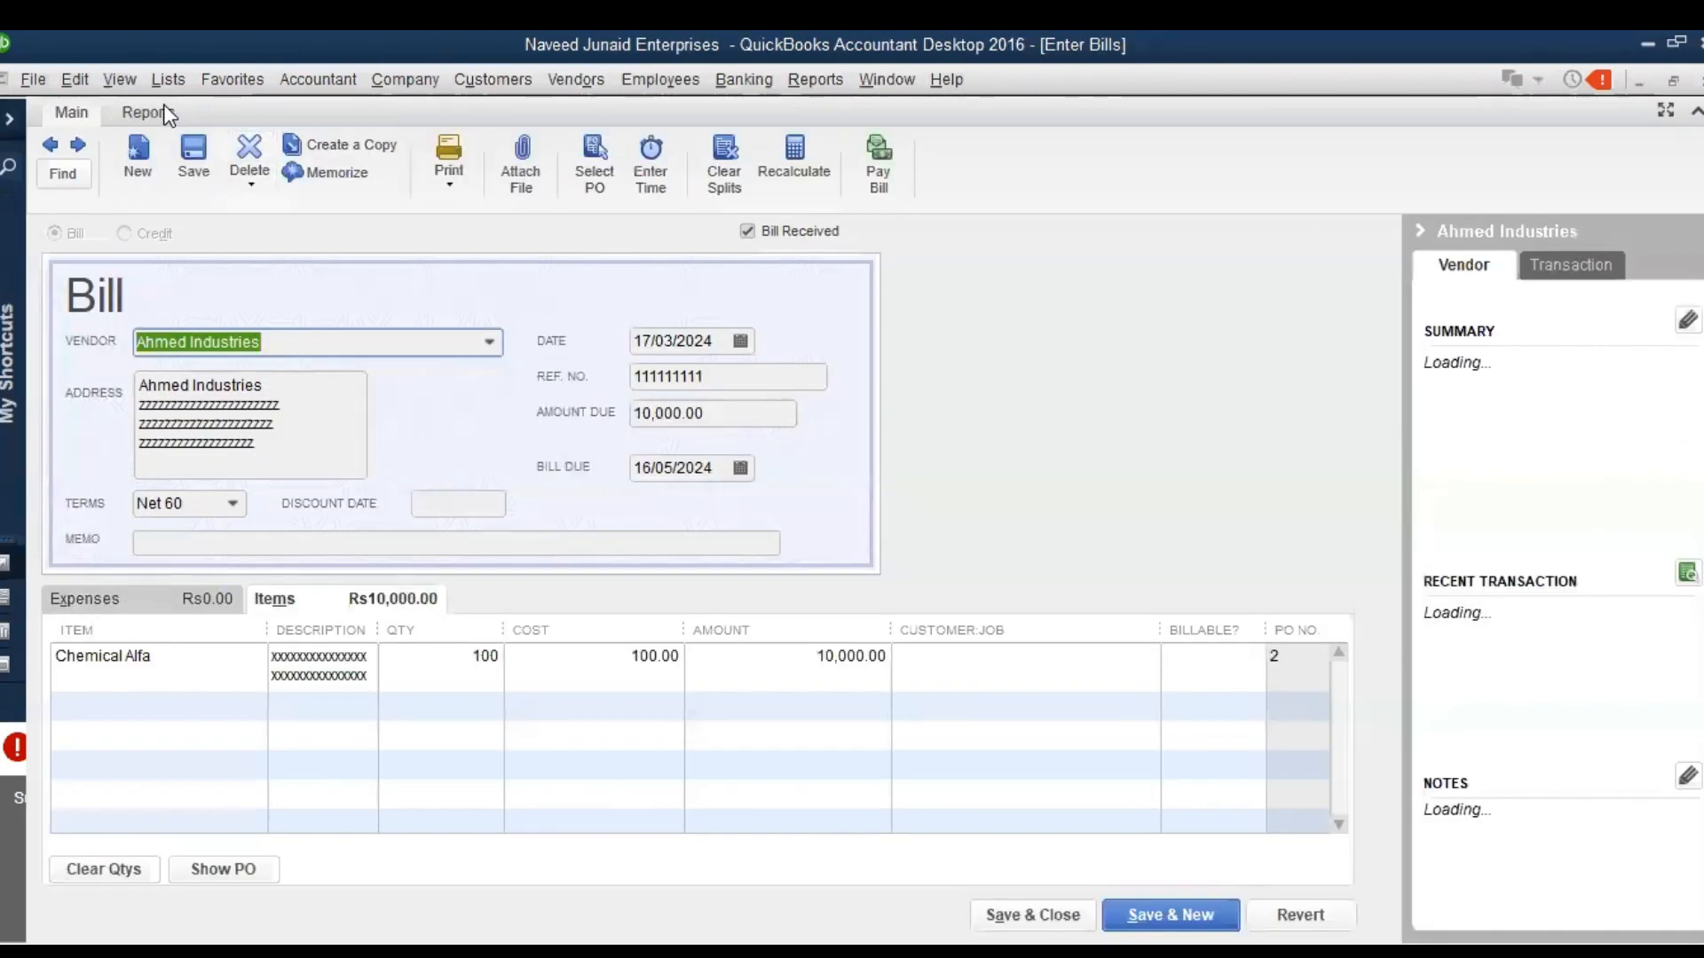
left_click(150, 112)
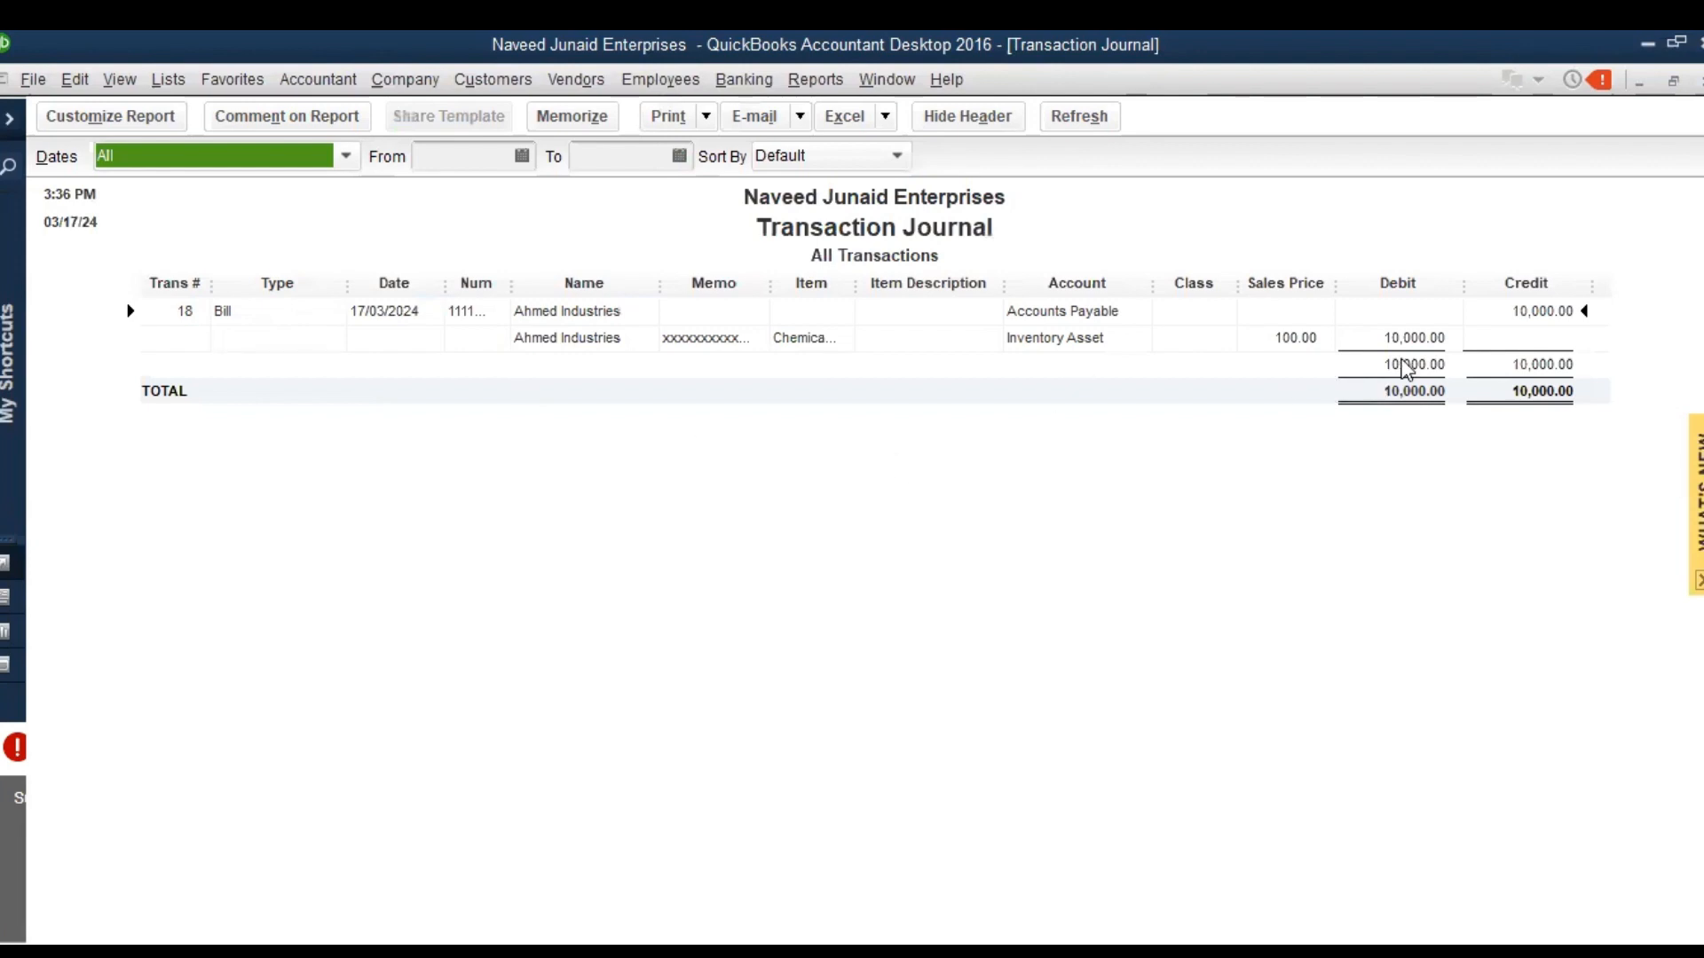
double_click(1528, 310)
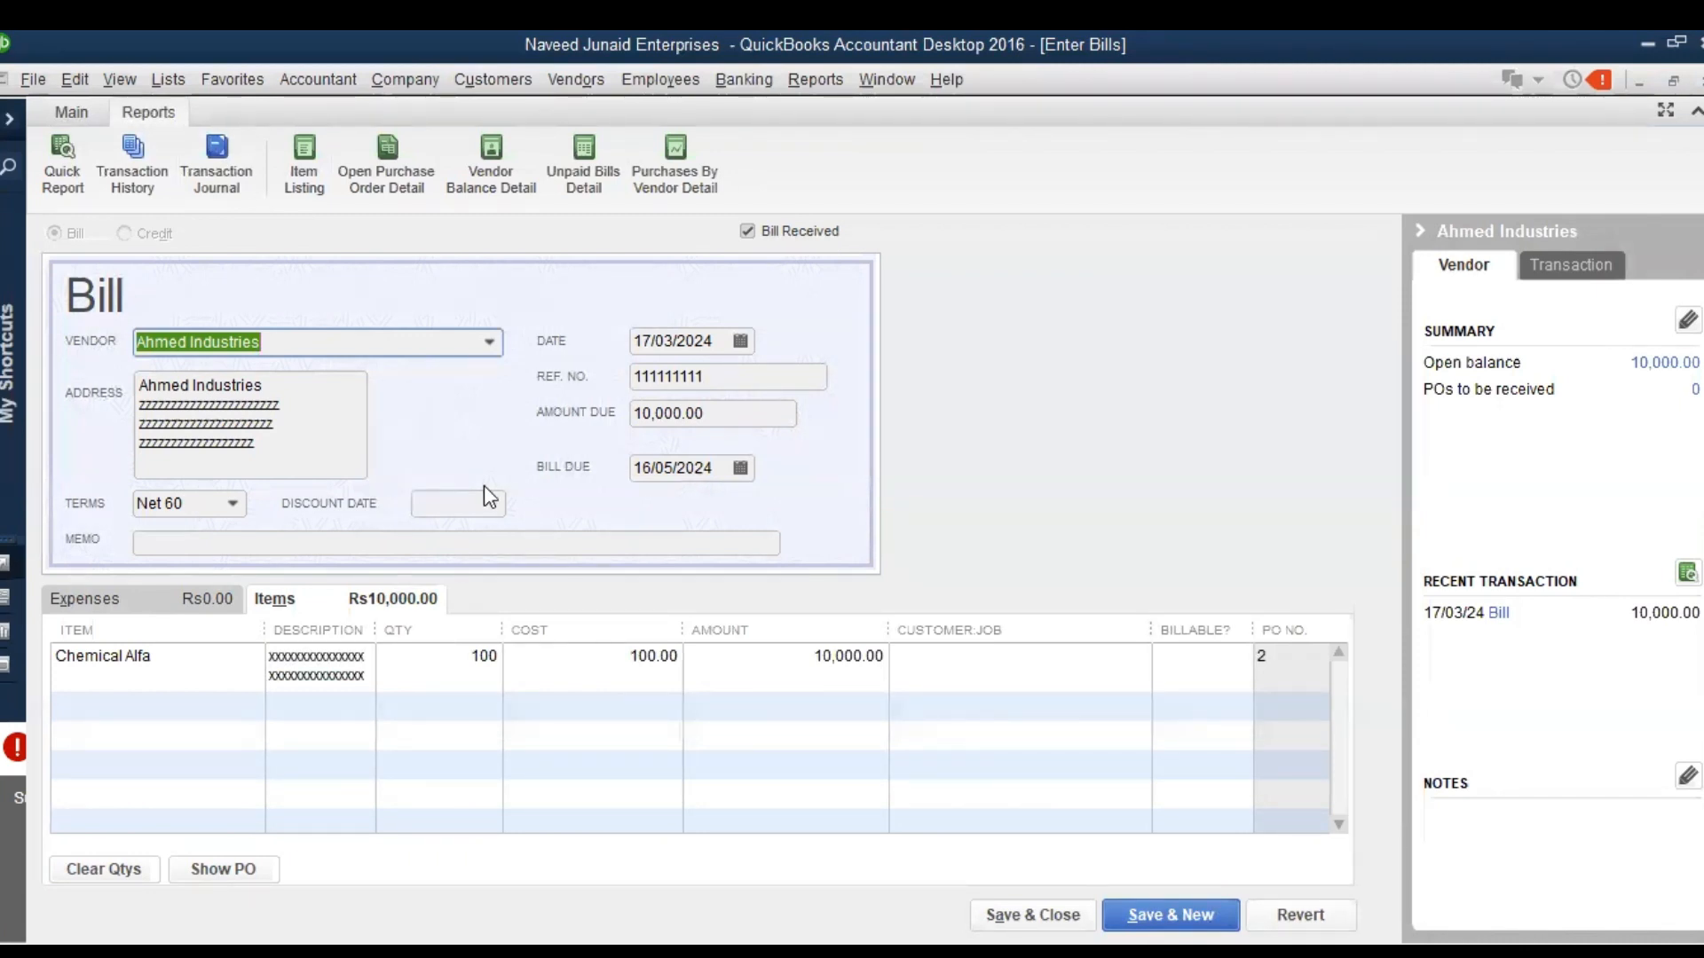
left_click(395, 543)
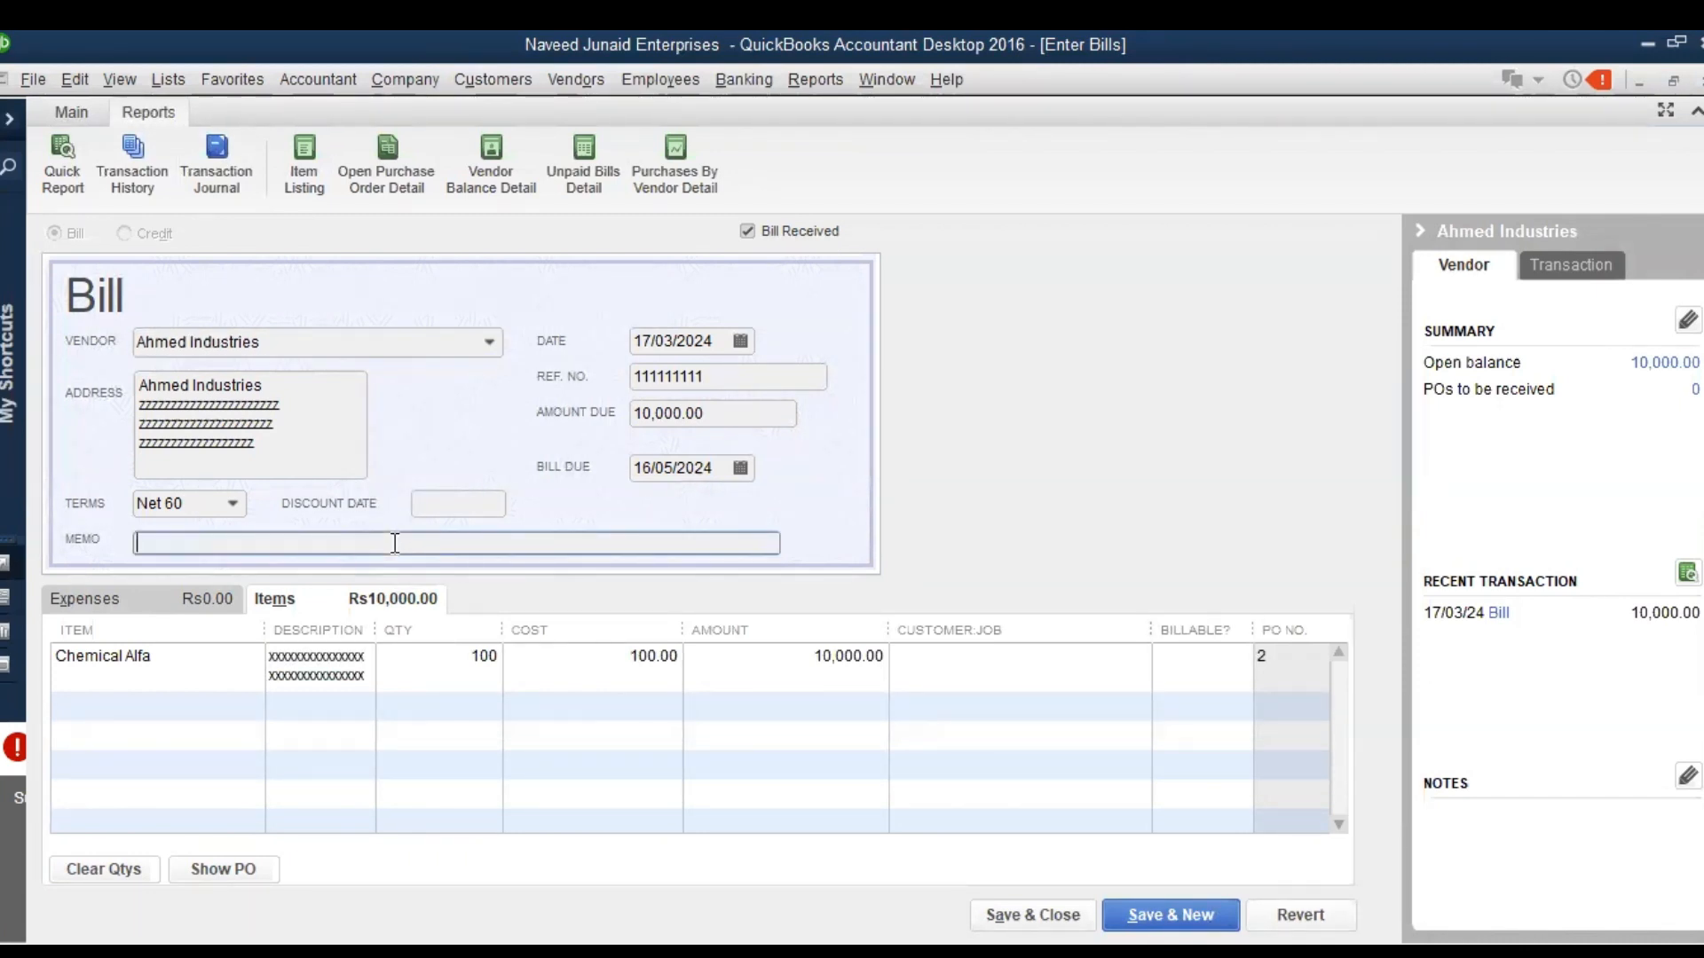
key("Escape")
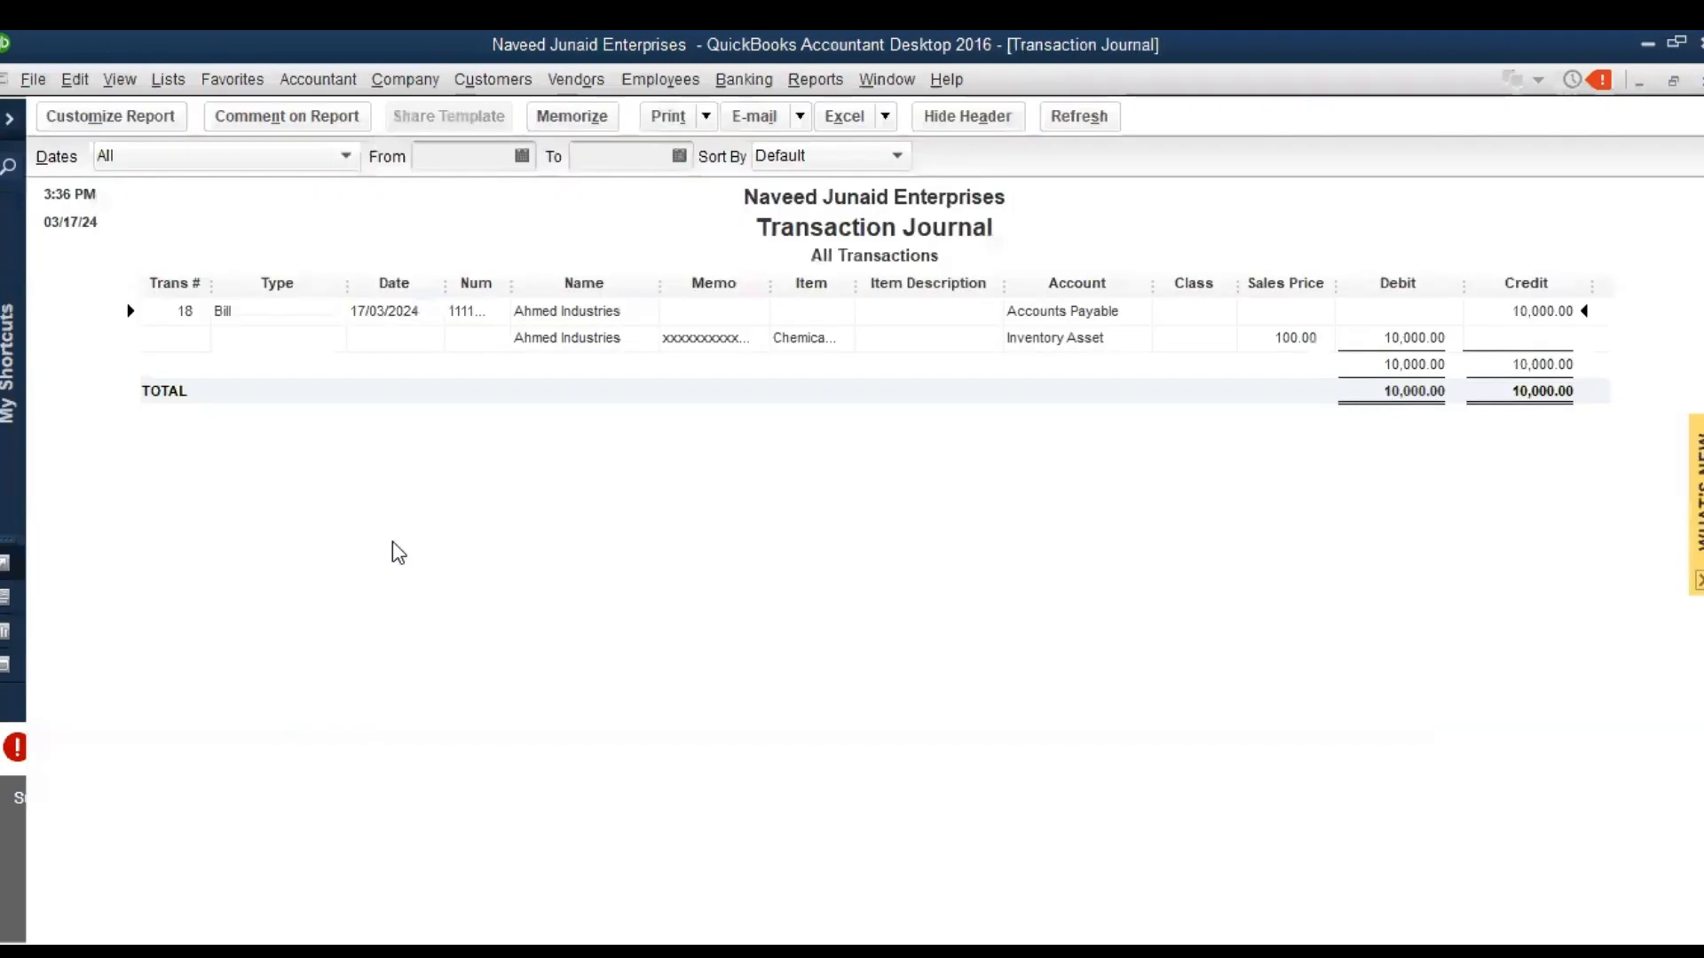
key("Escape")
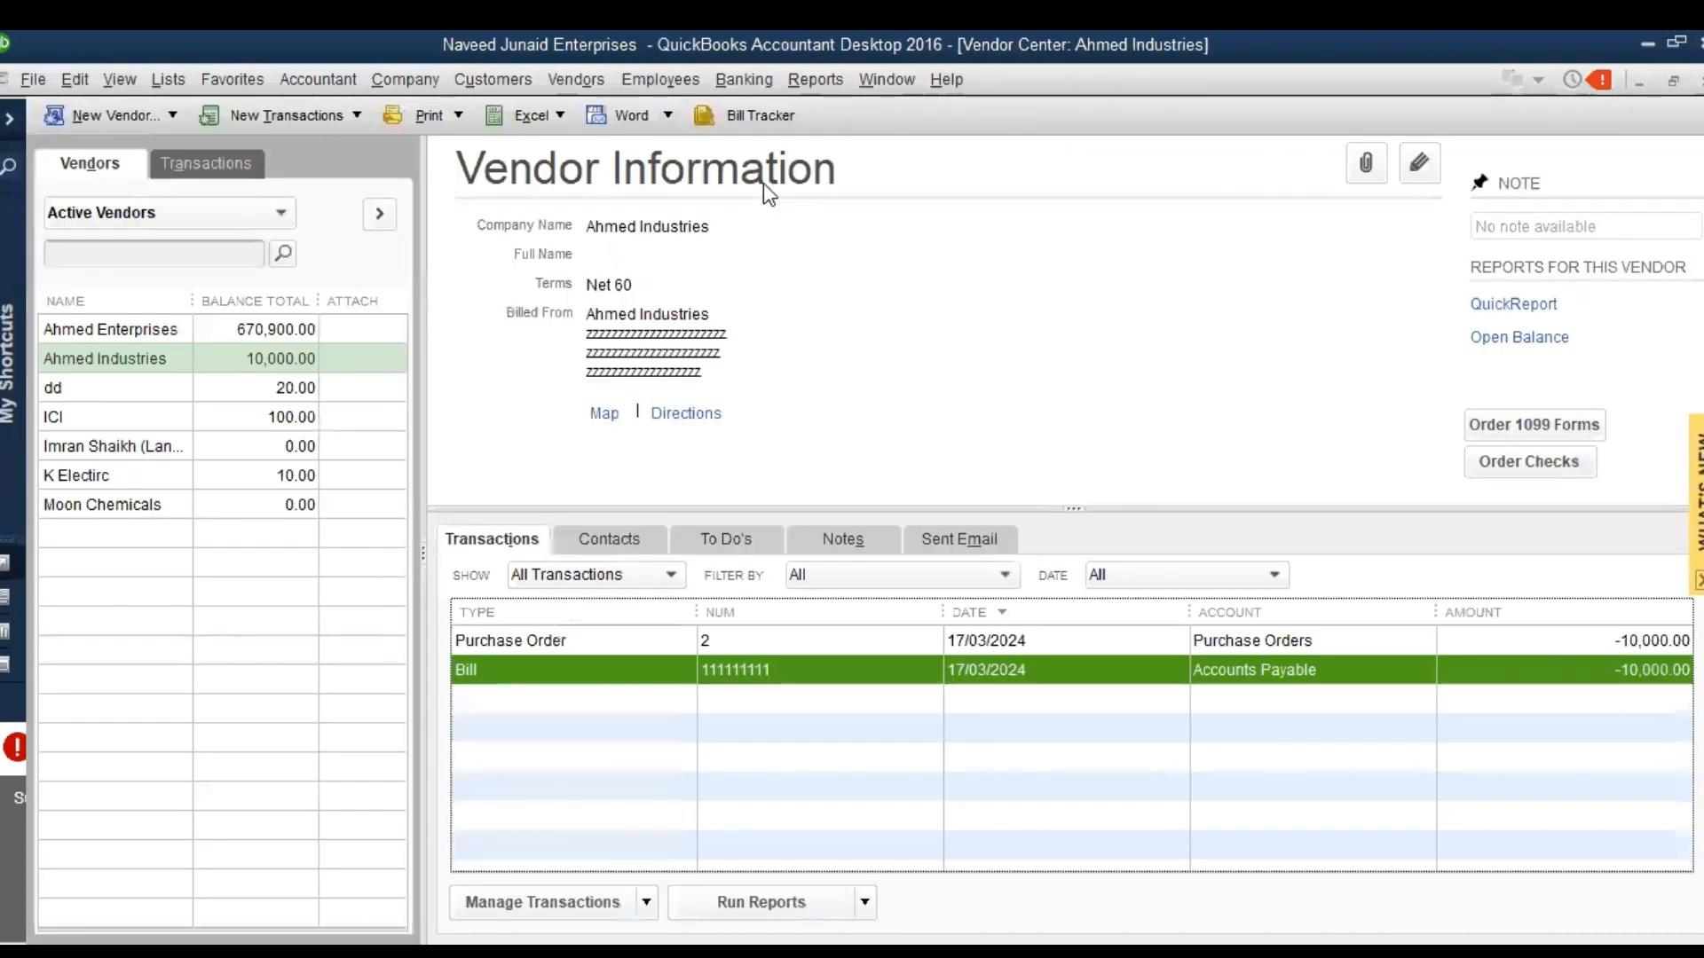
Open Ahmed Industries' existing purchase order for Chemical Alfa and duplicate it as a new purchase order
double_click(732, 640)
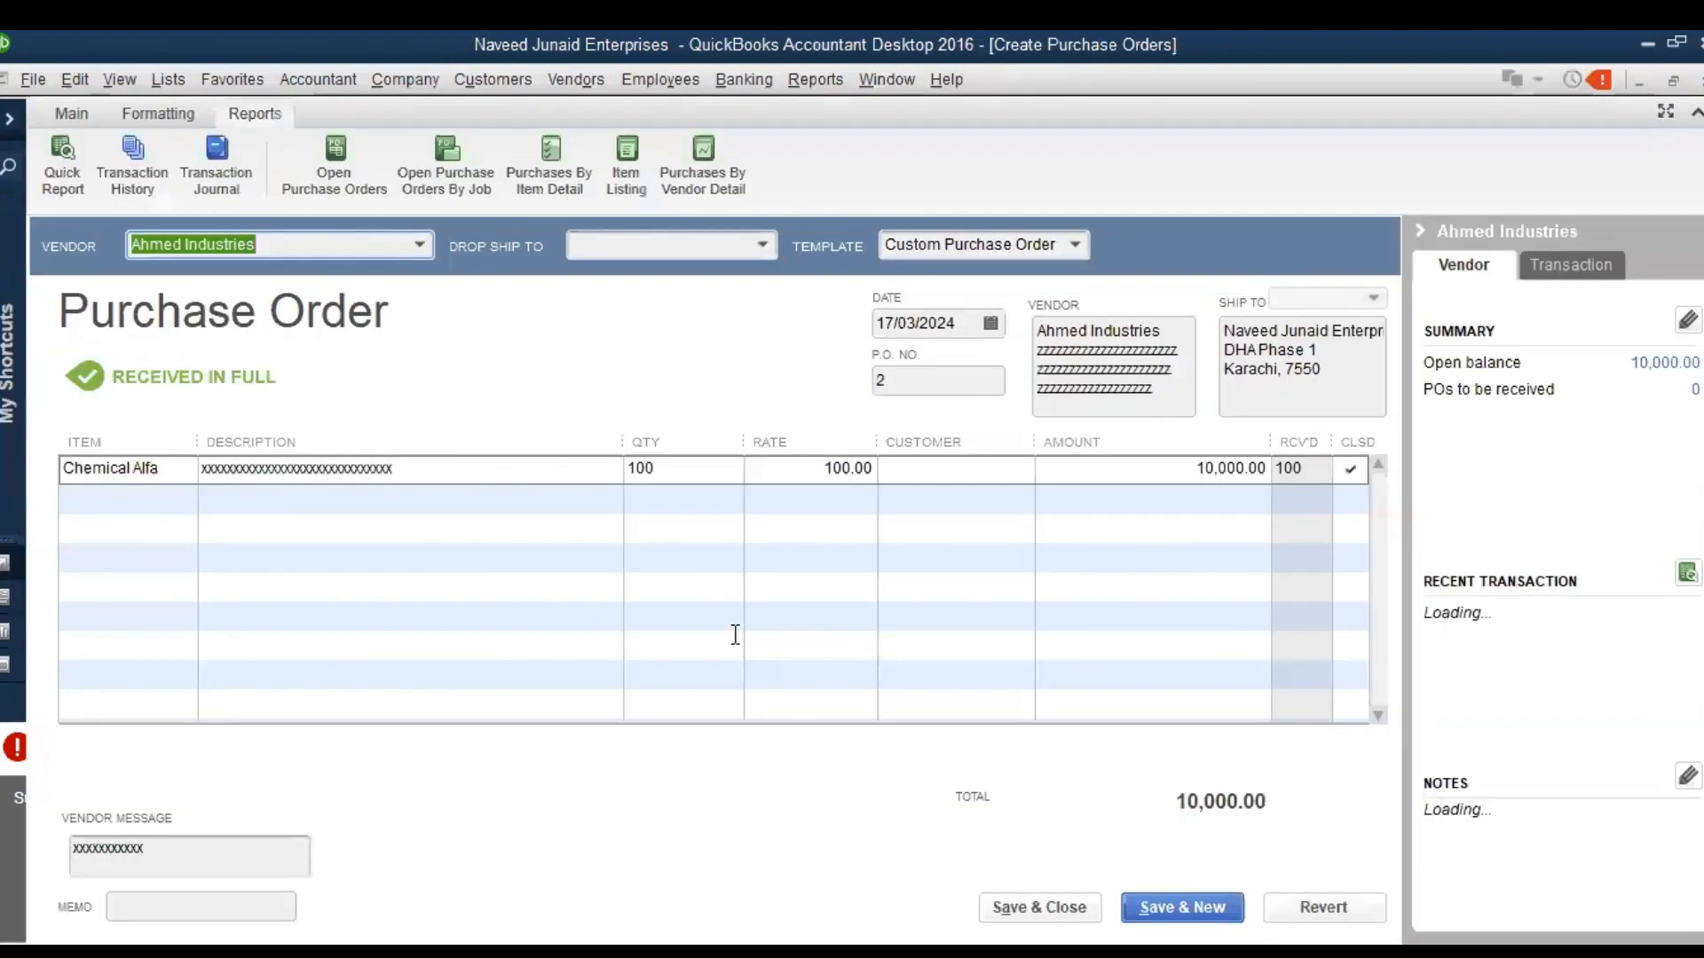
left_click(75, 79)
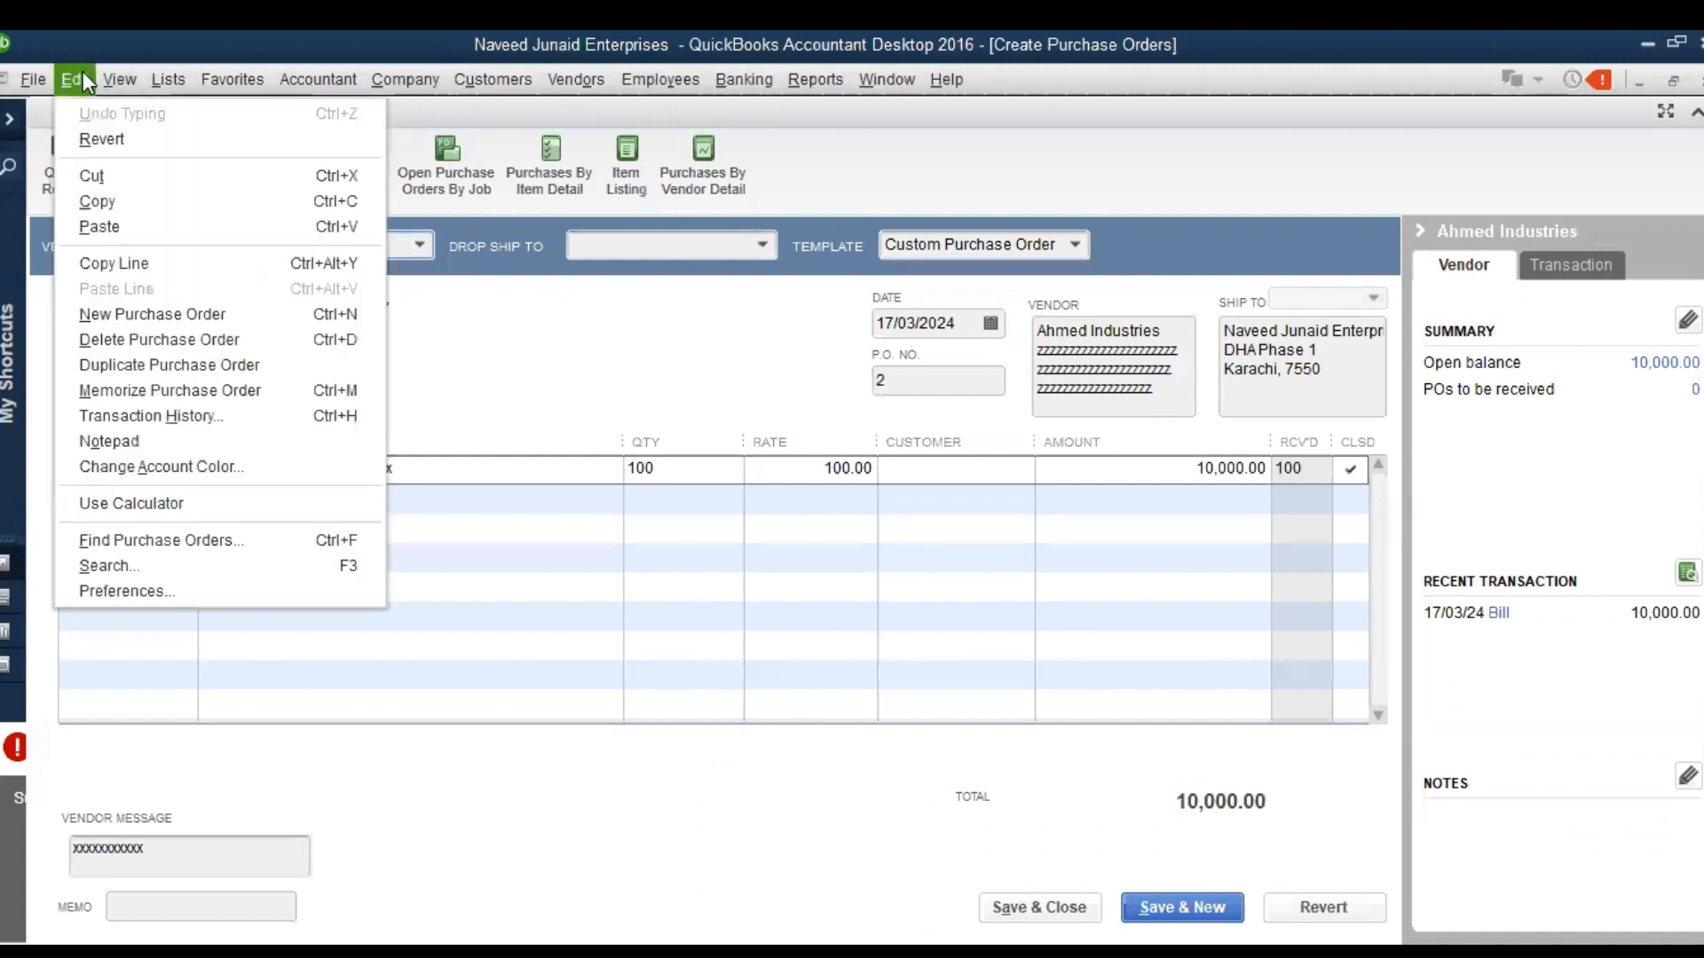
left_click(145, 368)
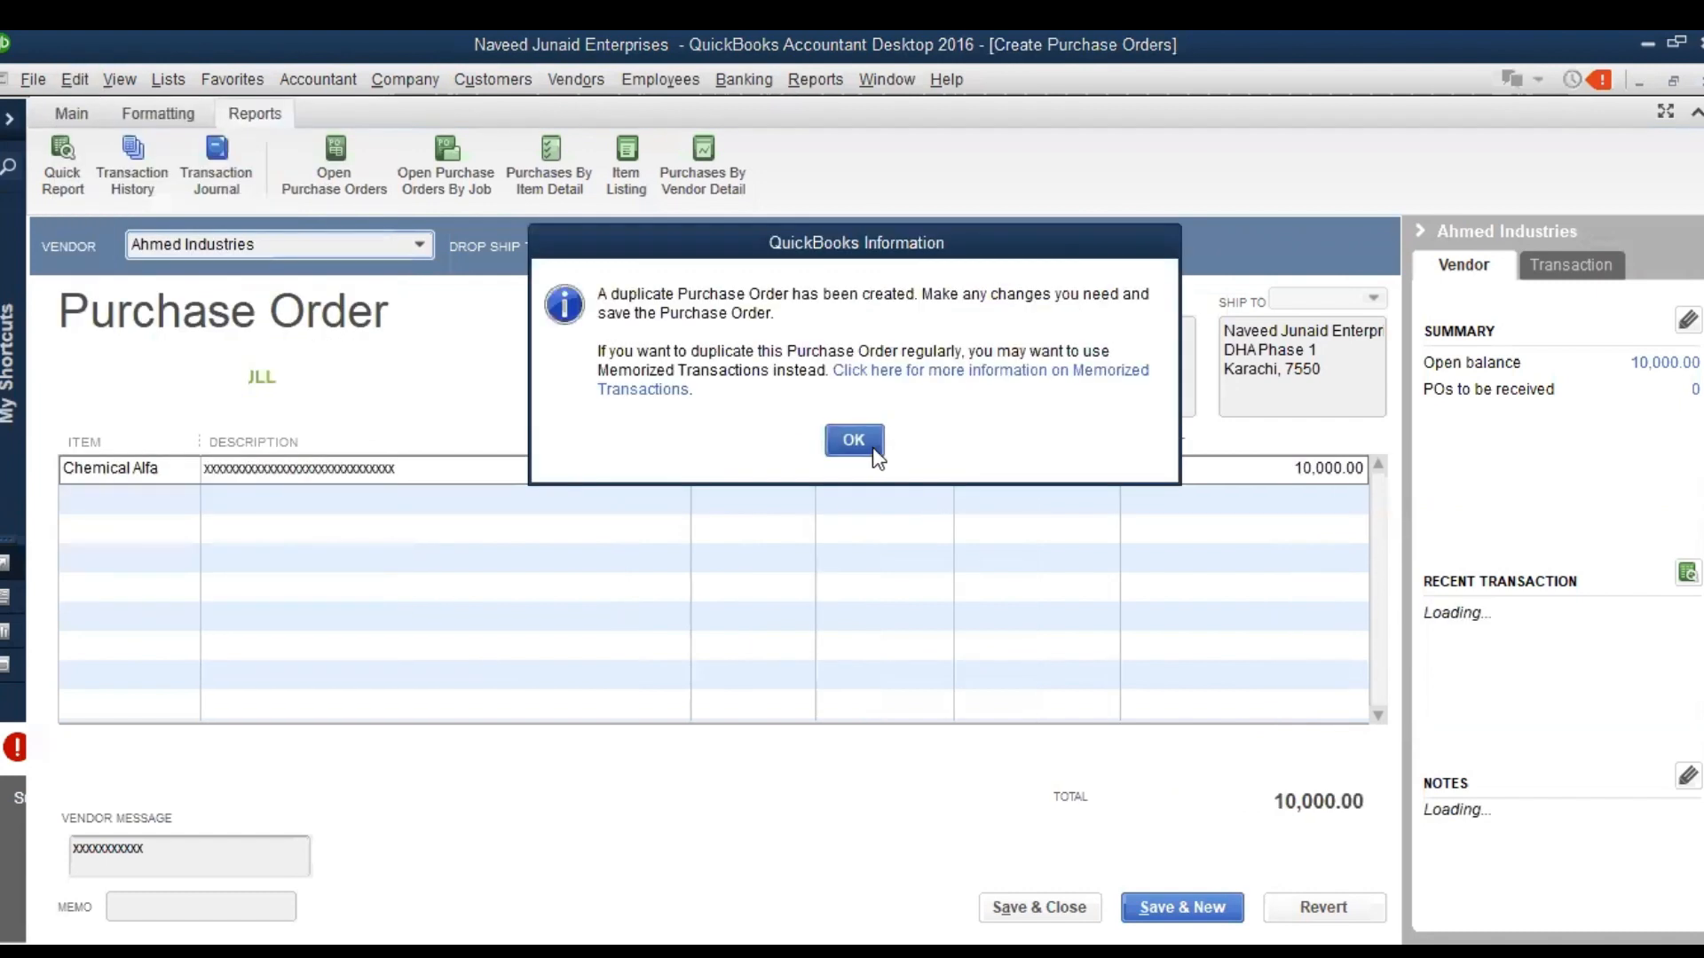
left_click(869, 452)
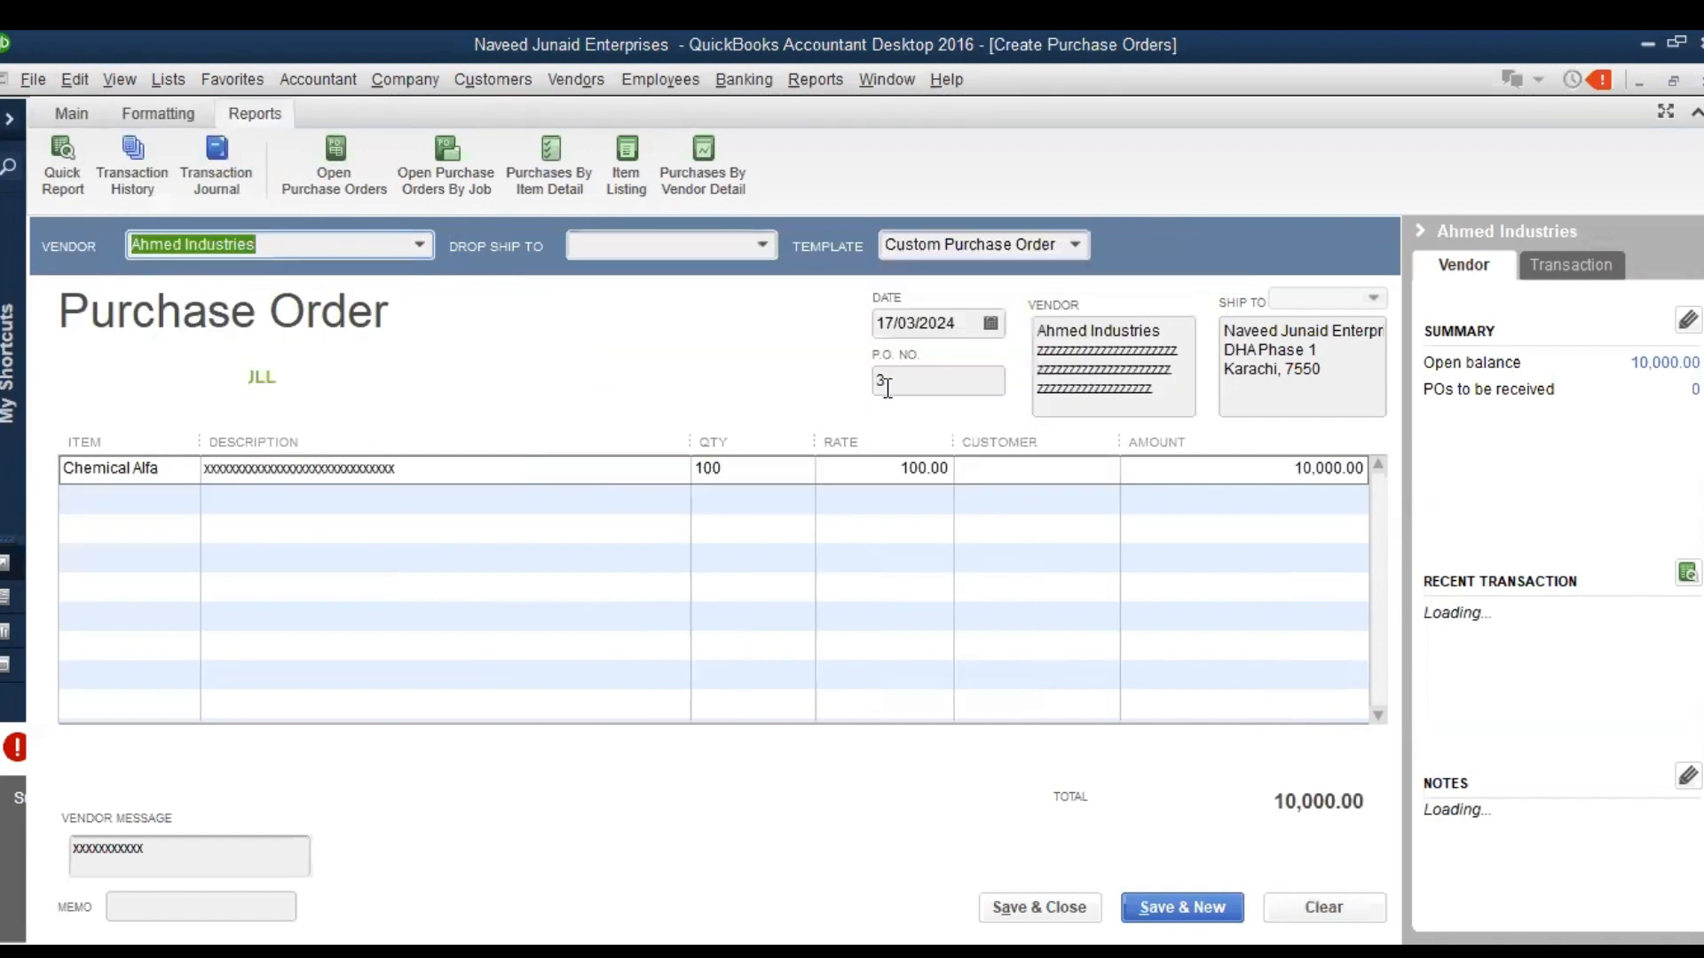
Set the Chemical Alfa quantity to 300 on the duplicated purchase order, save it without spelling corrections and close it
left_click(738, 475)
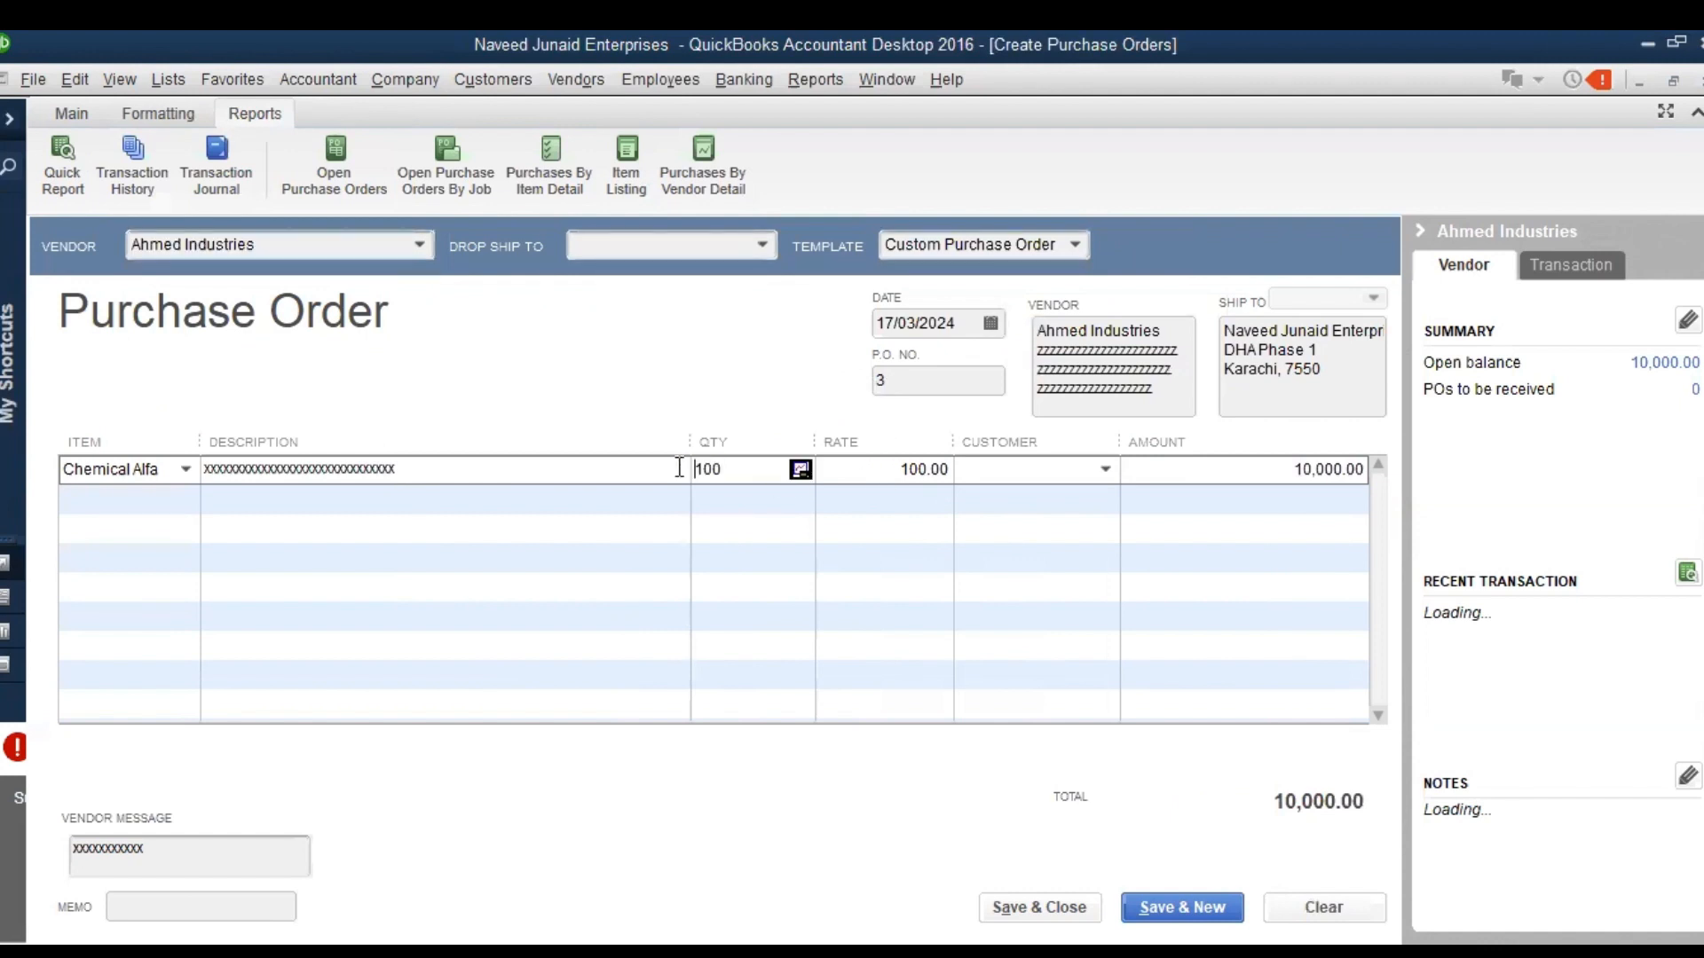
key("Delete")
key("Delete")
key("Delete")
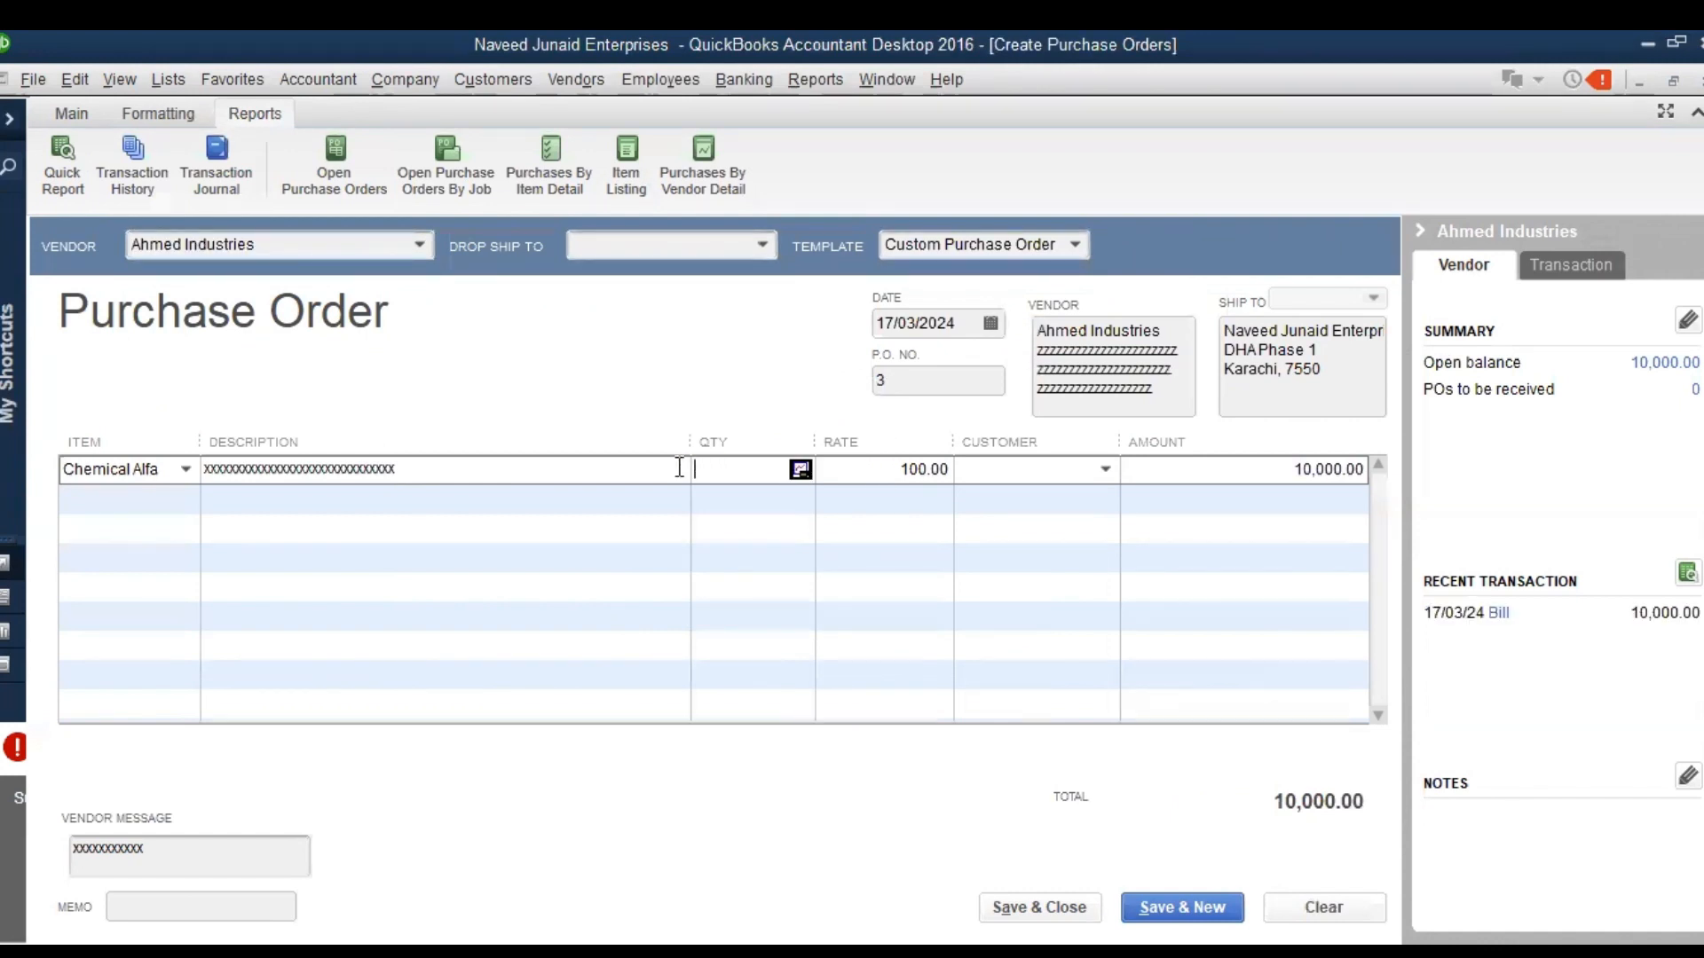
type("300")
key("Tab")
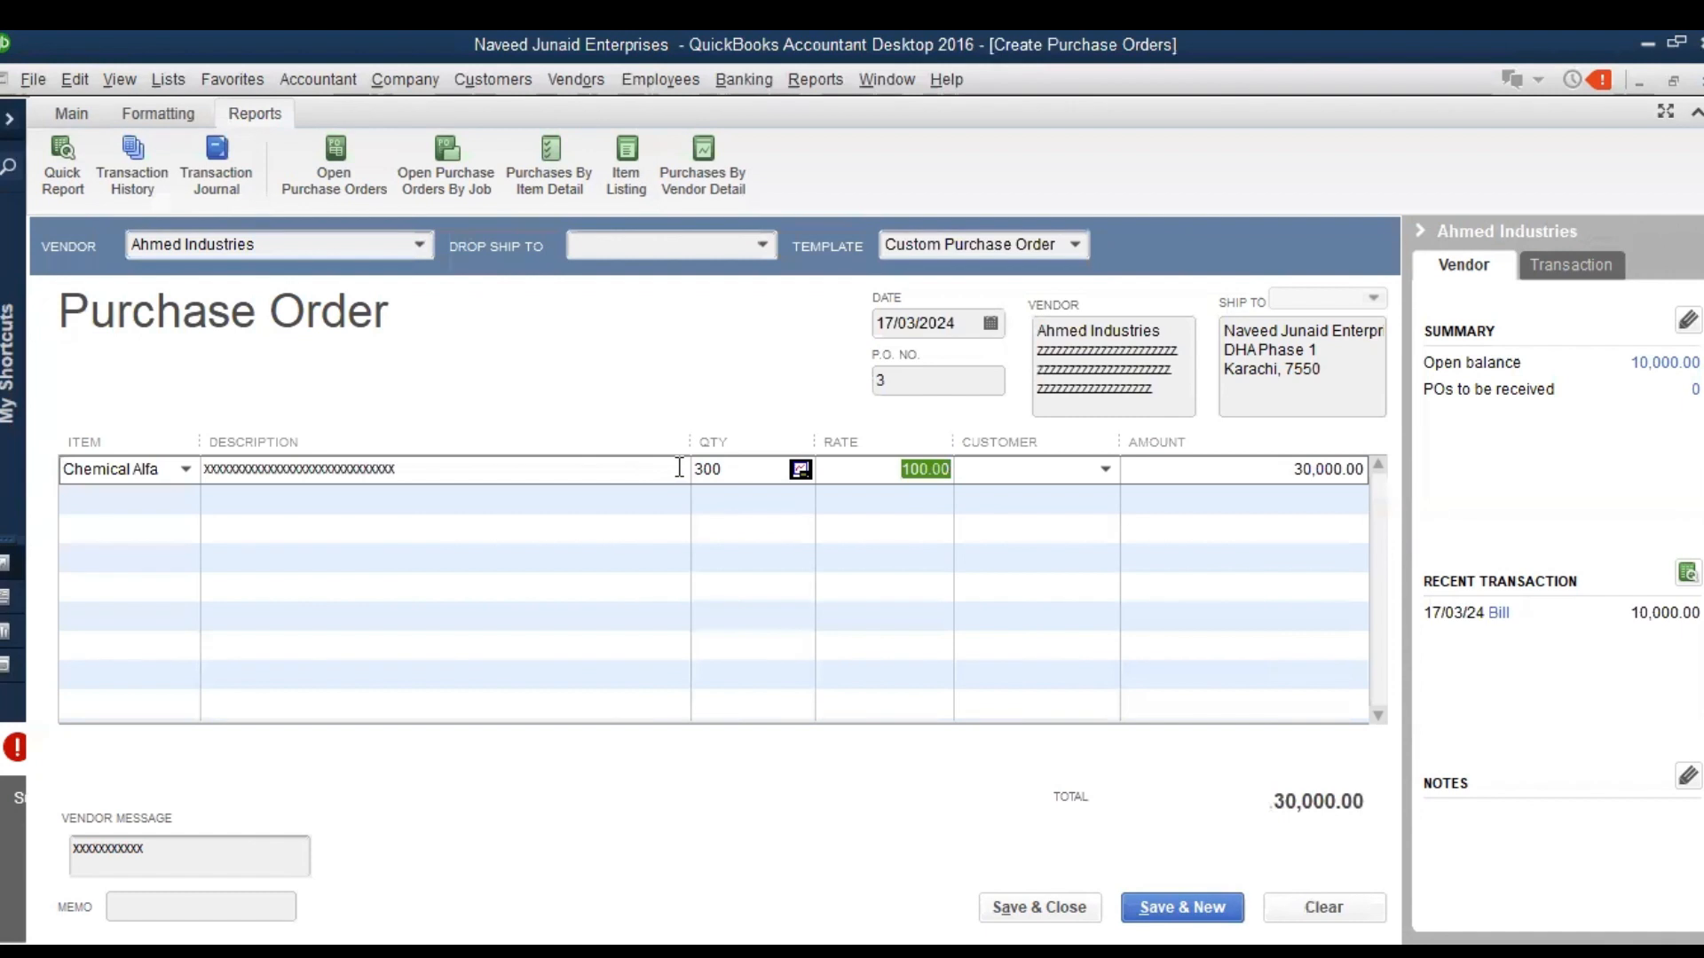
left_click(89, 119)
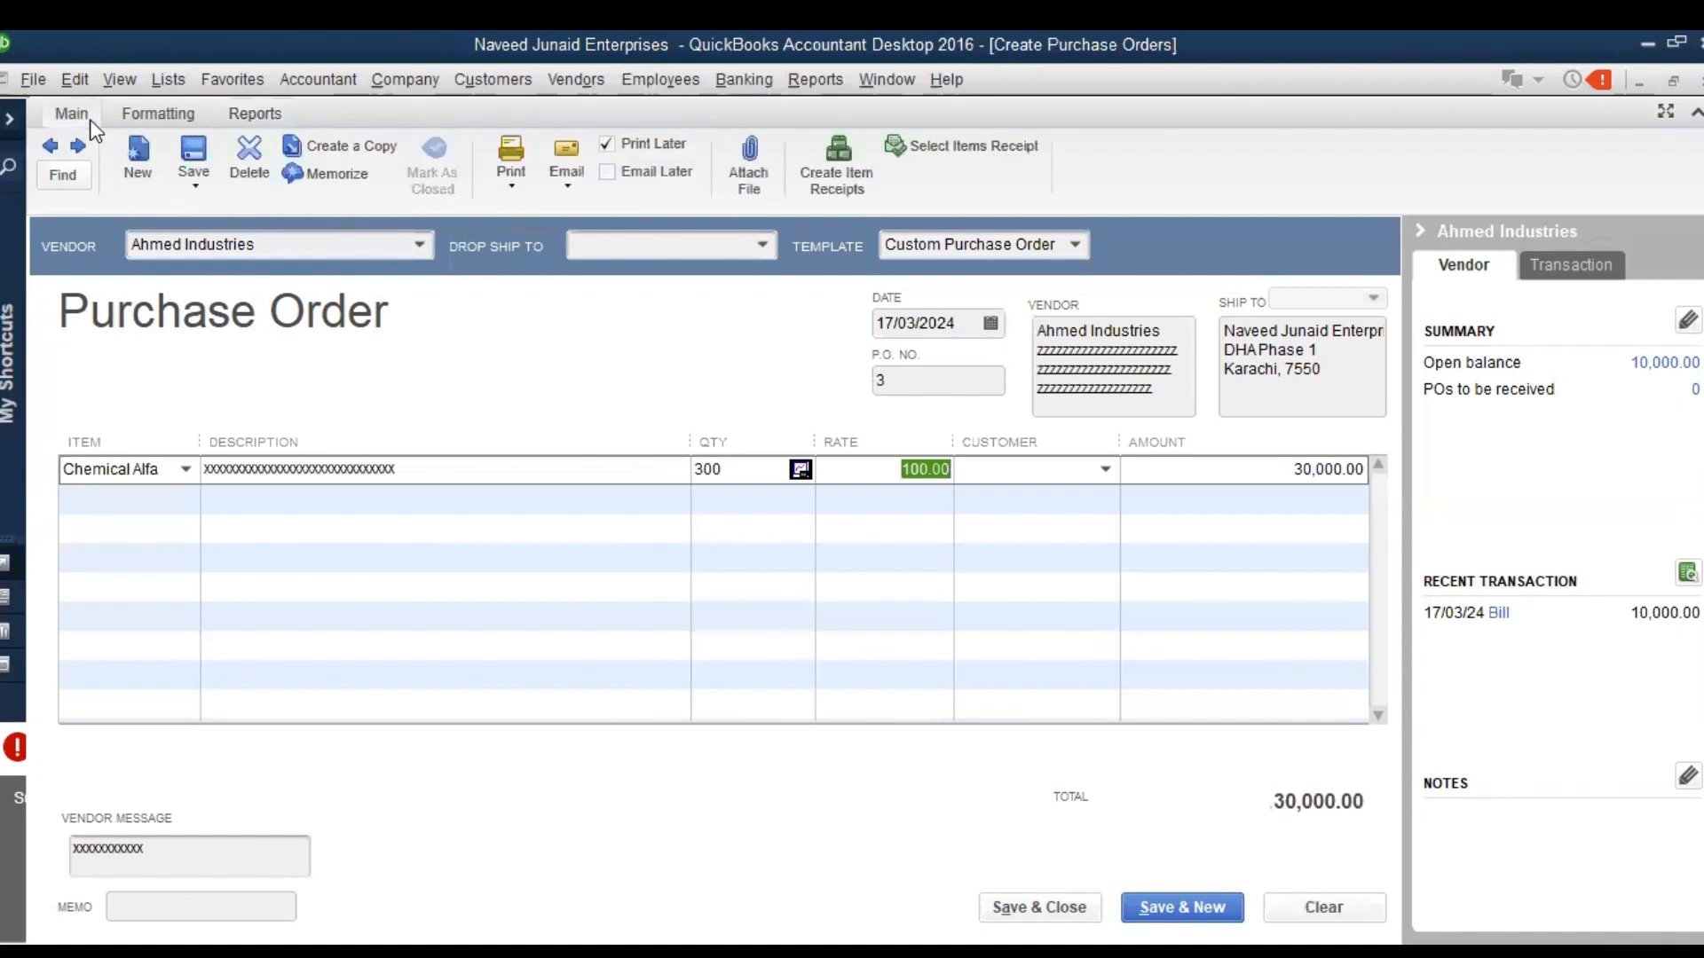
left_click(197, 151)
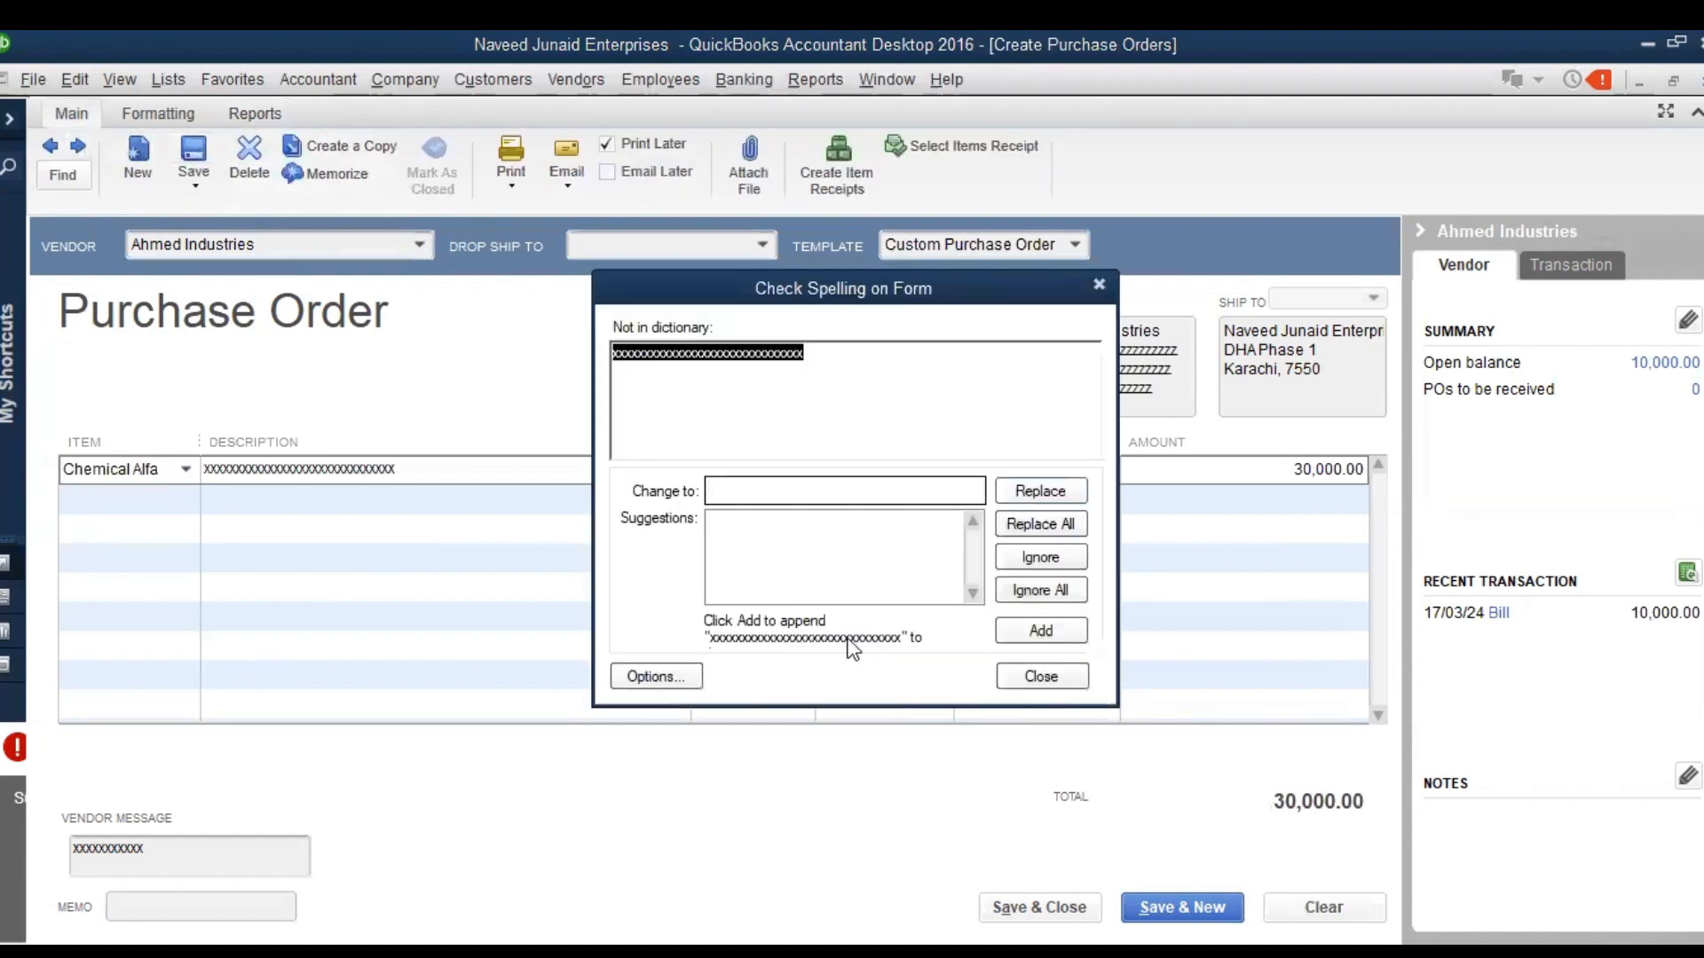
left_click(1029, 676)
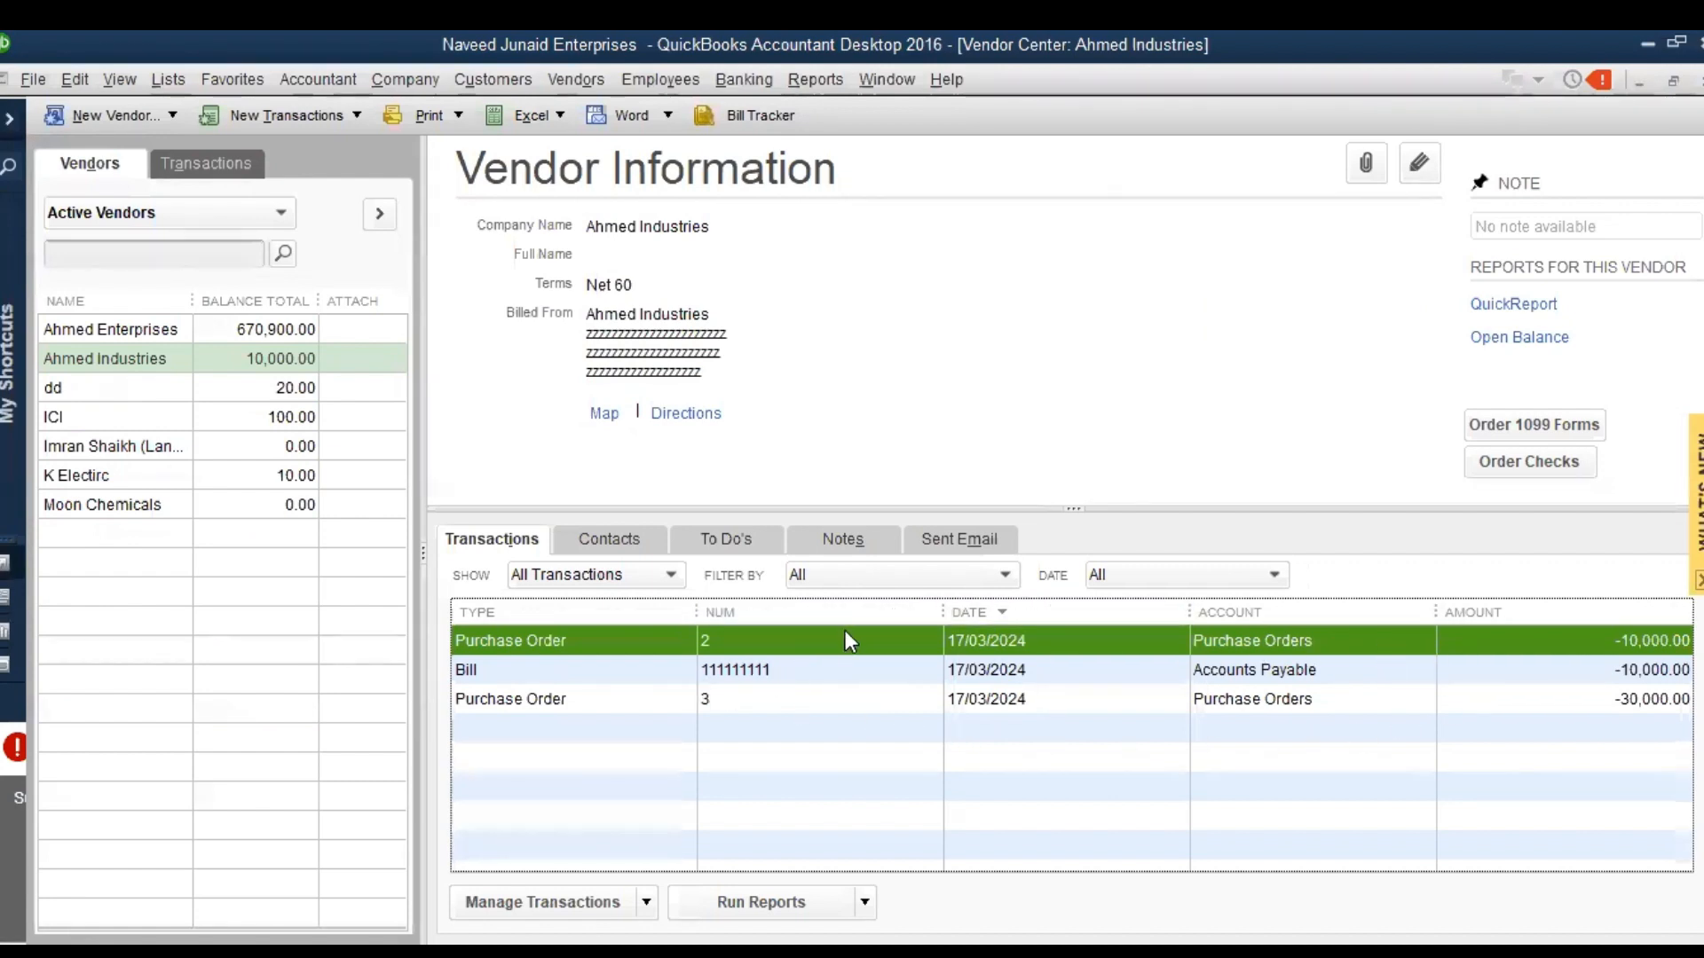
left_click(796, 678)
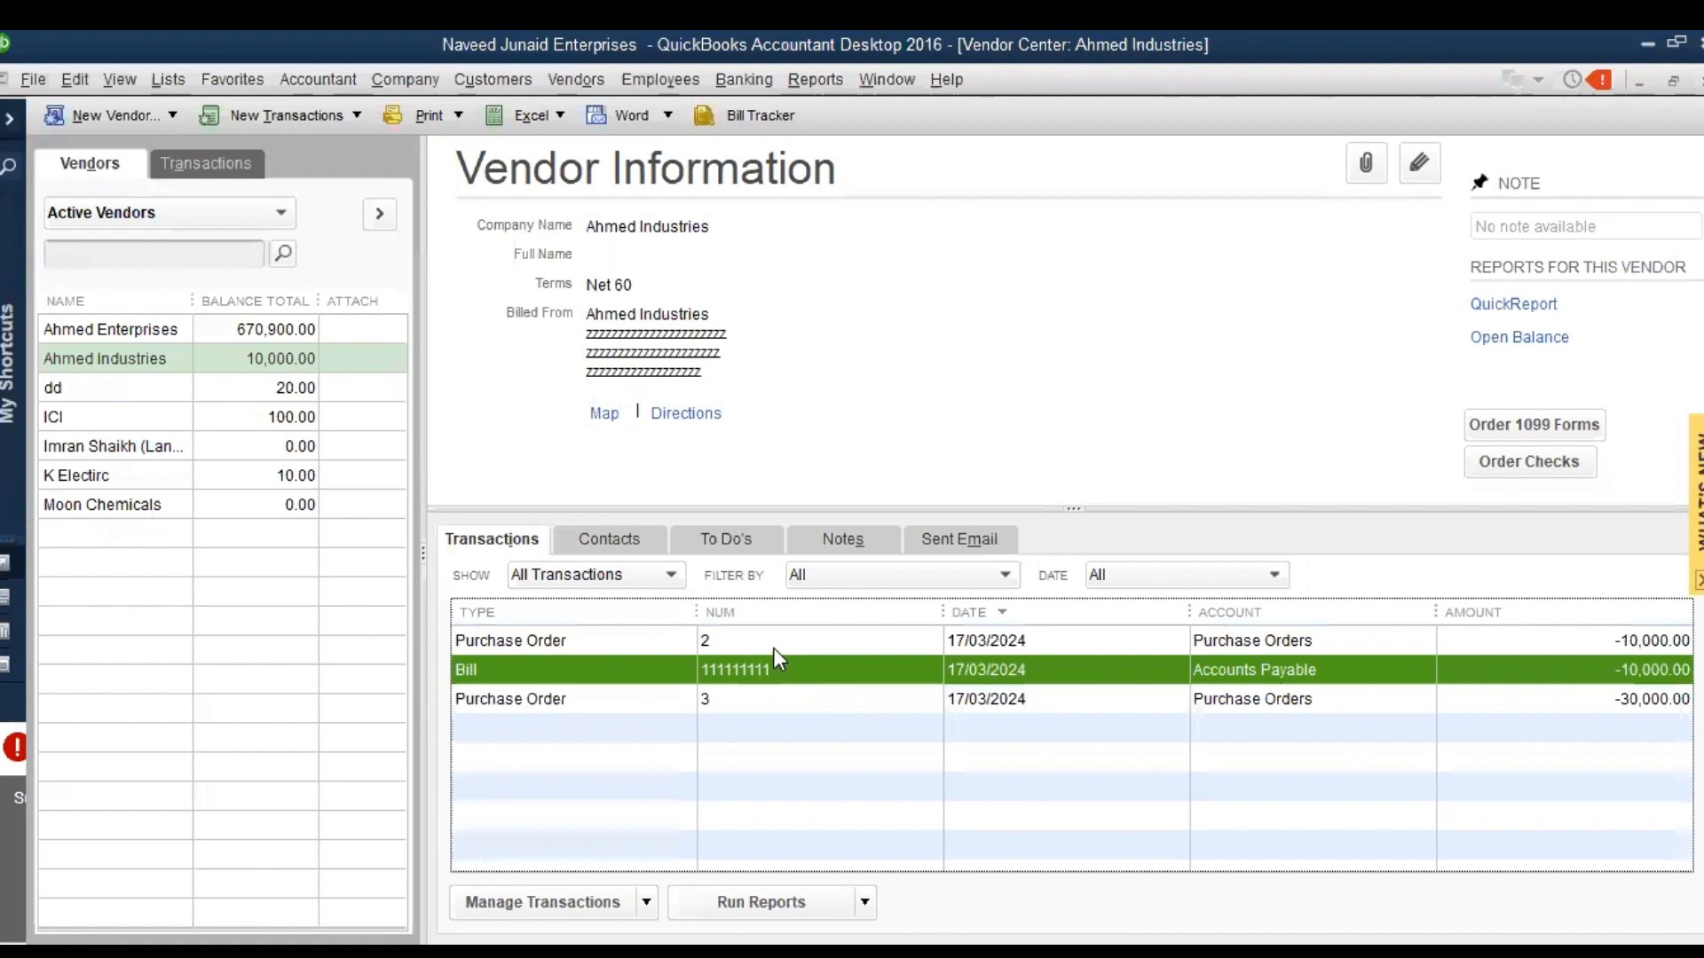
Start a bill with received items for Ahmed Industries against its open purchase order for 300 Chemical Alfa
left_click(775, 650)
left_click(776, 669)
left_click(781, 698)
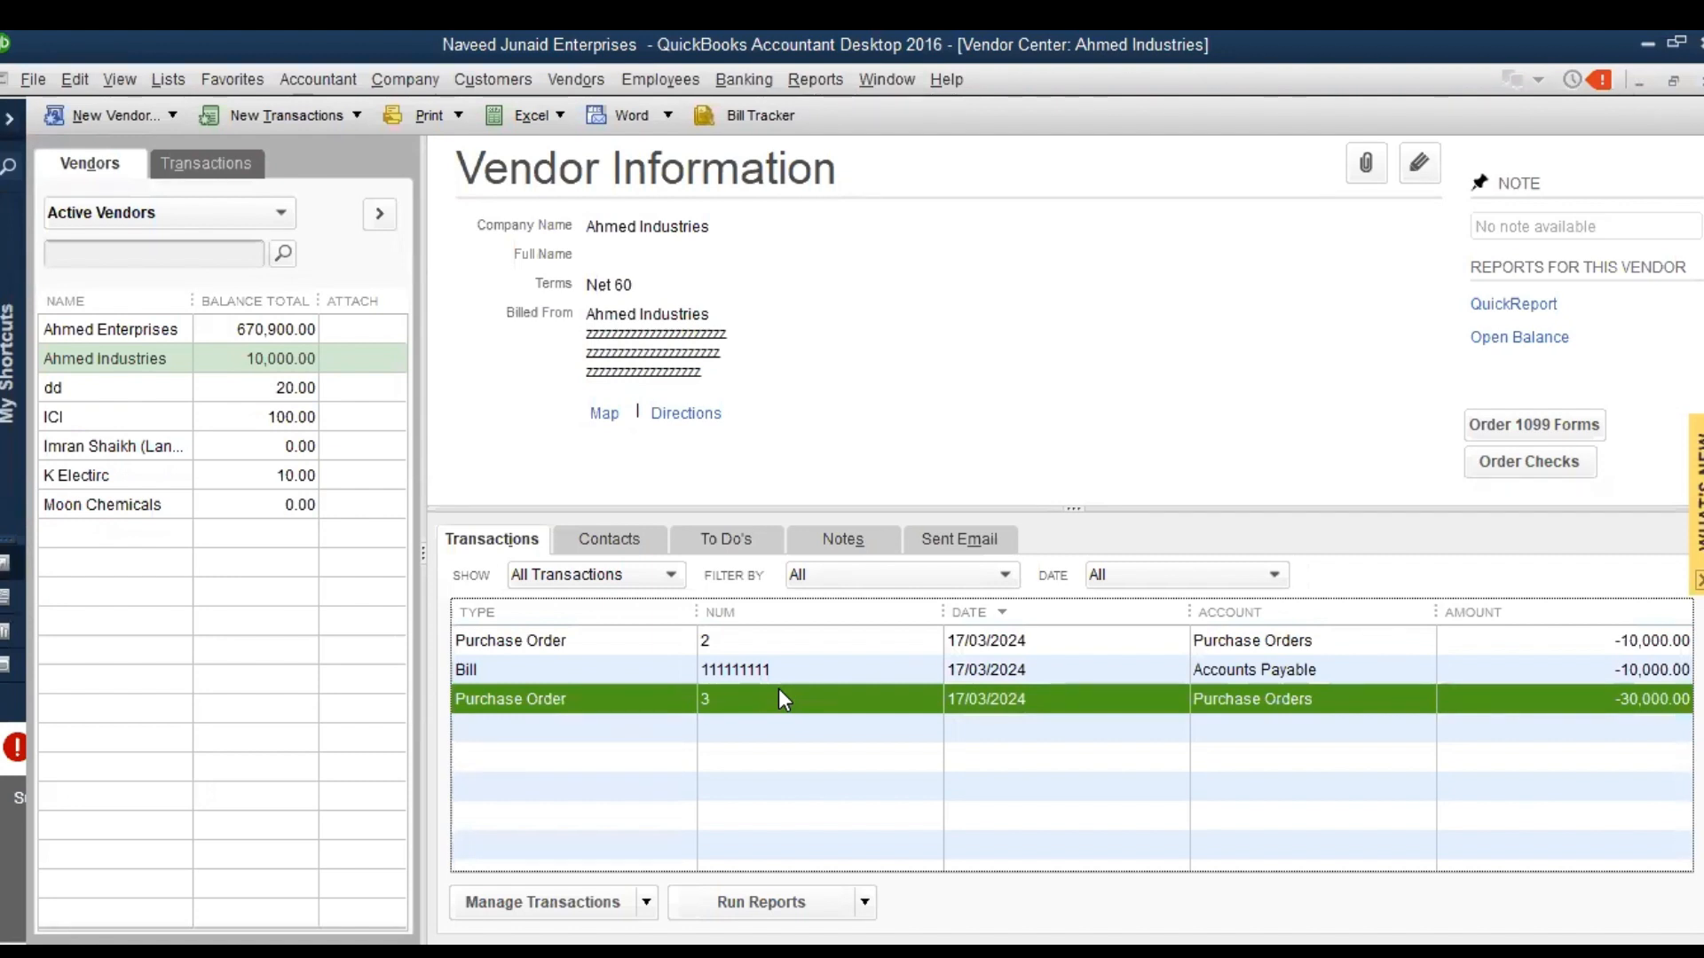
left_click(586, 78)
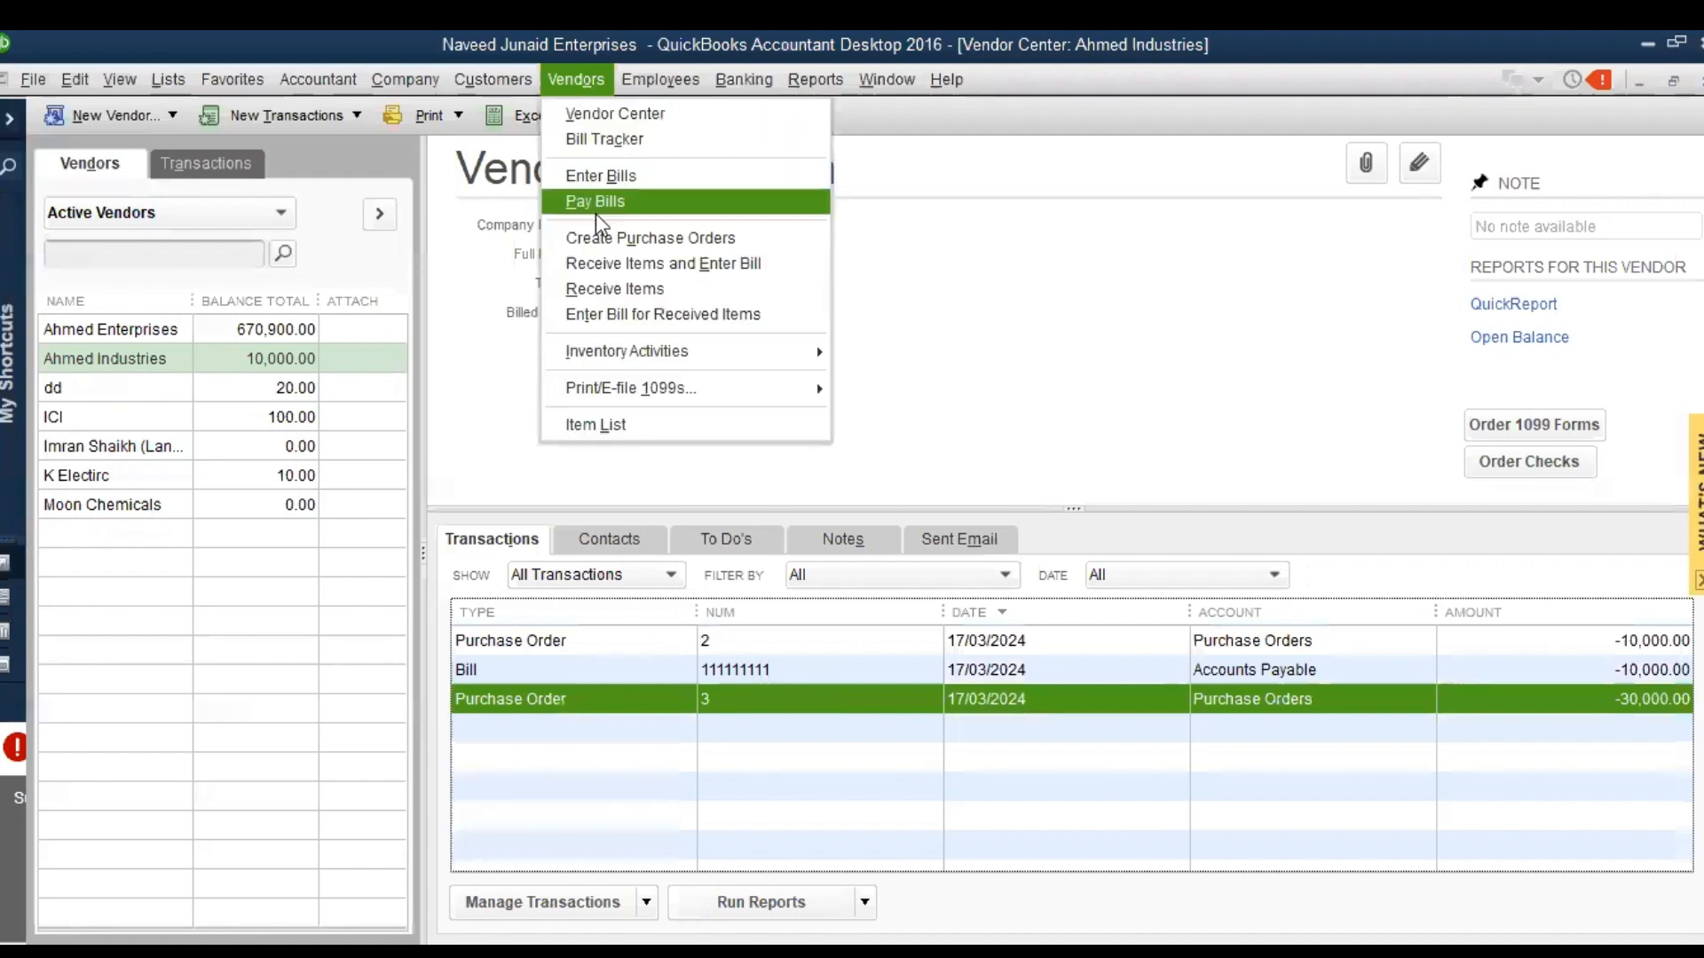
left_click(614, 262)
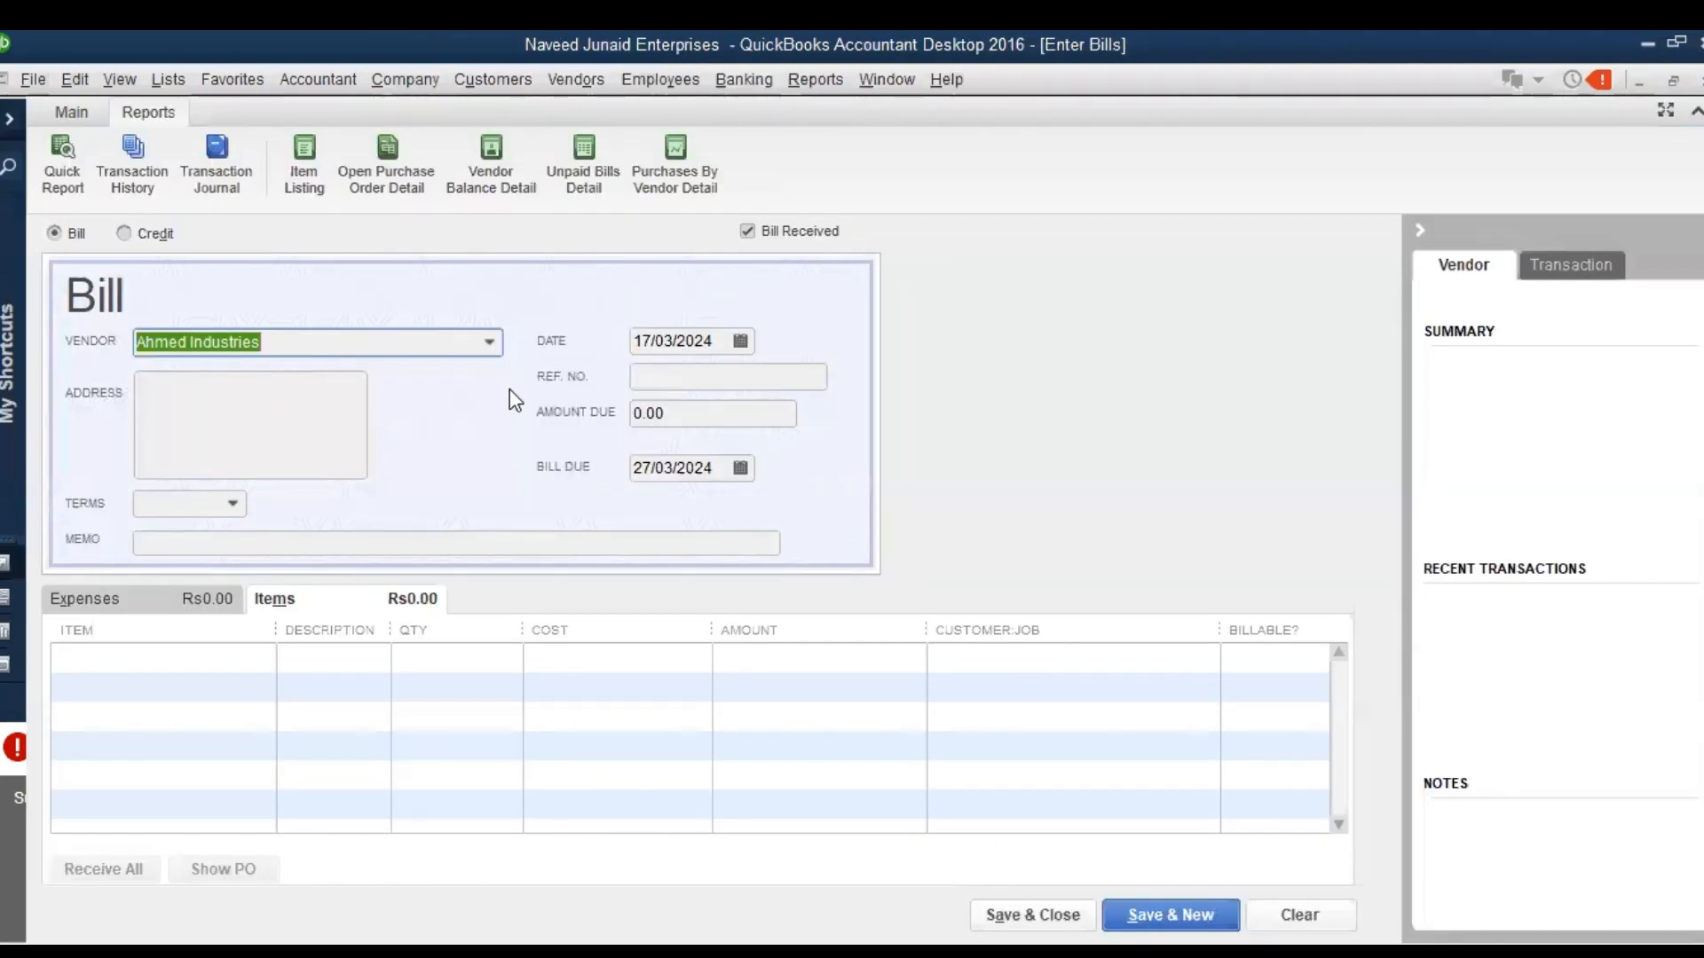
key("Tab")
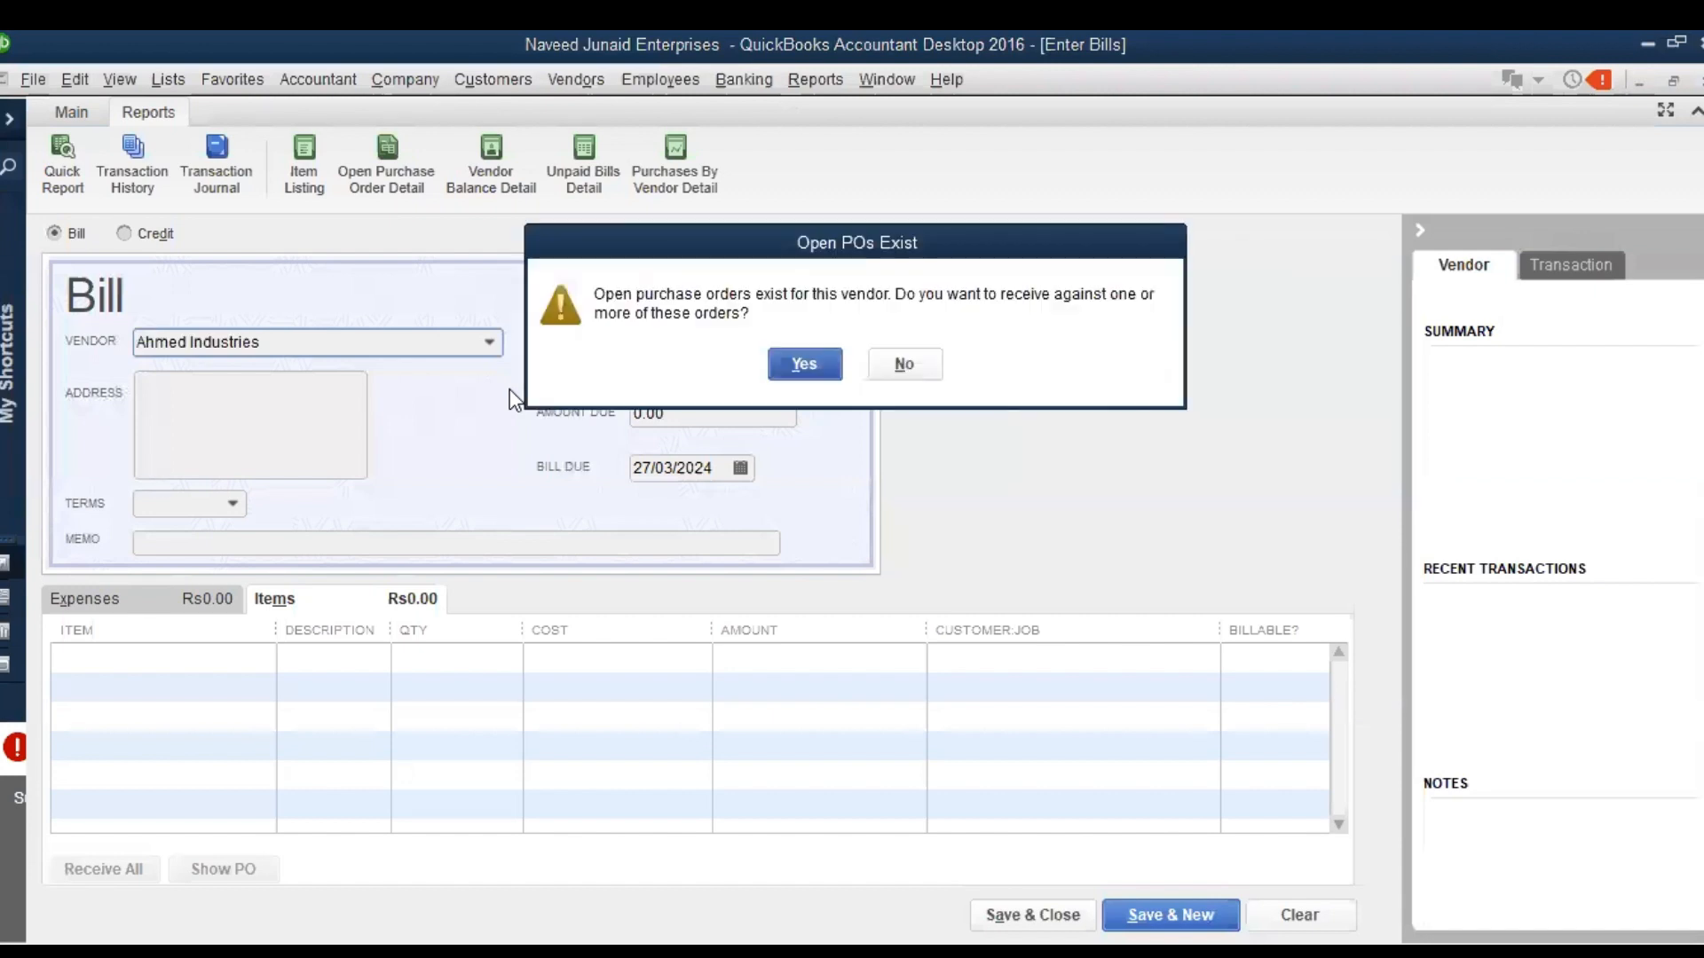
left_click(797, 380)
left_click(577, 306)
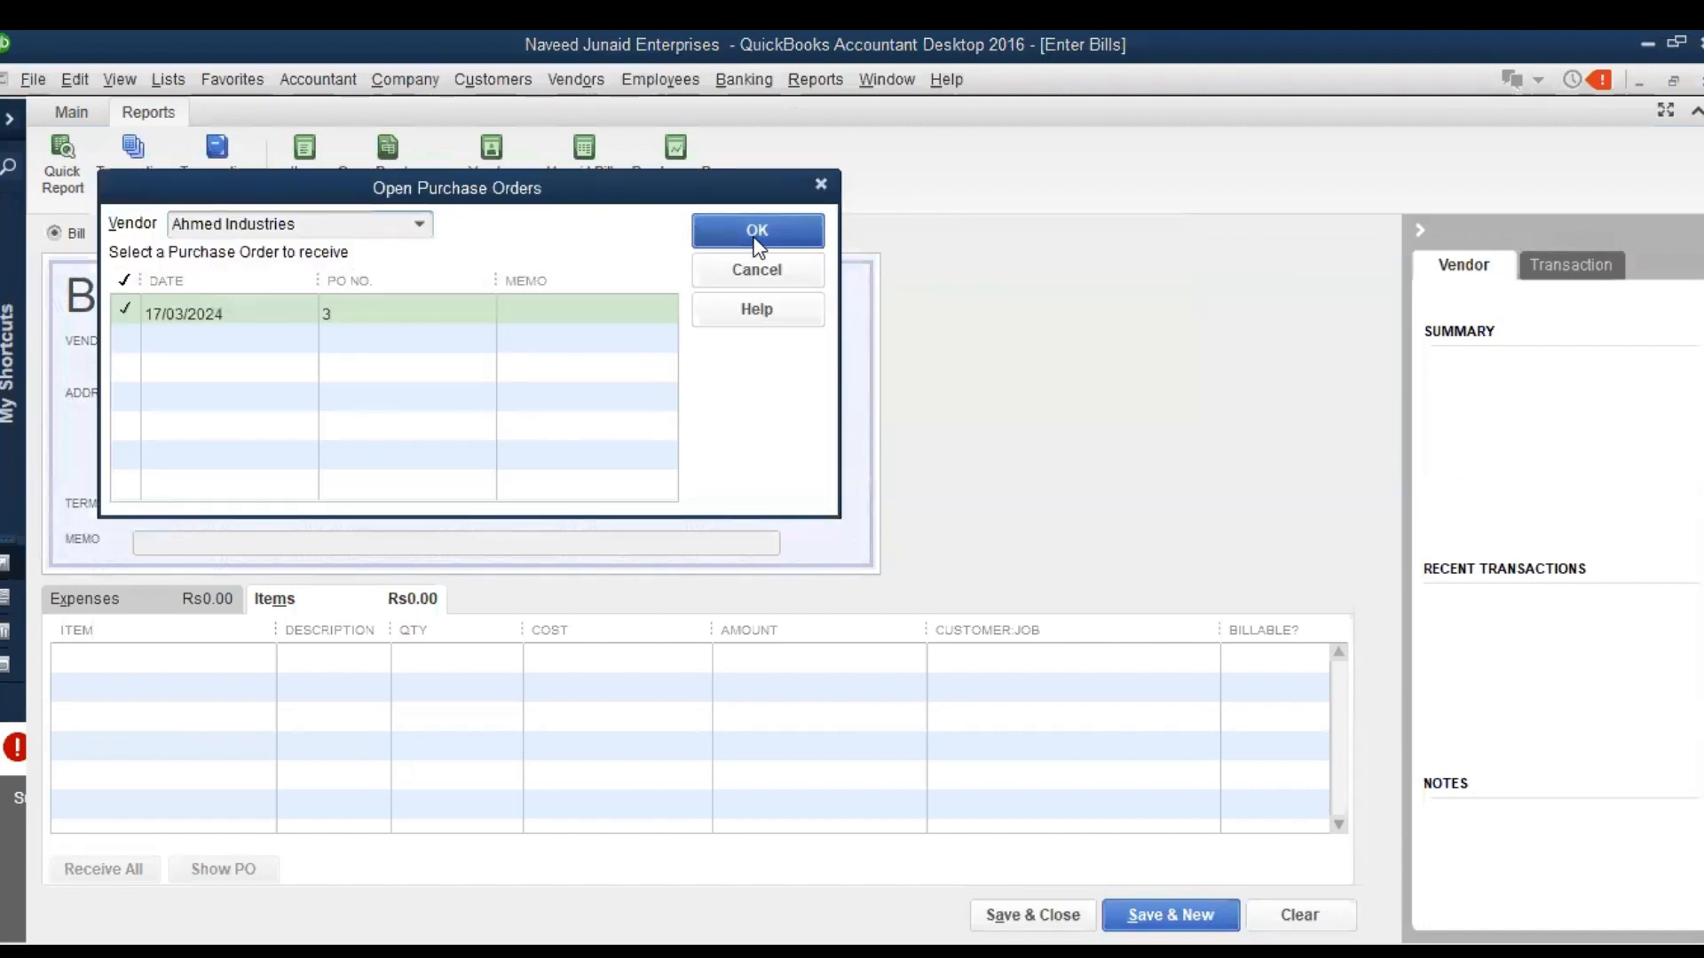
left_click(757, 233)
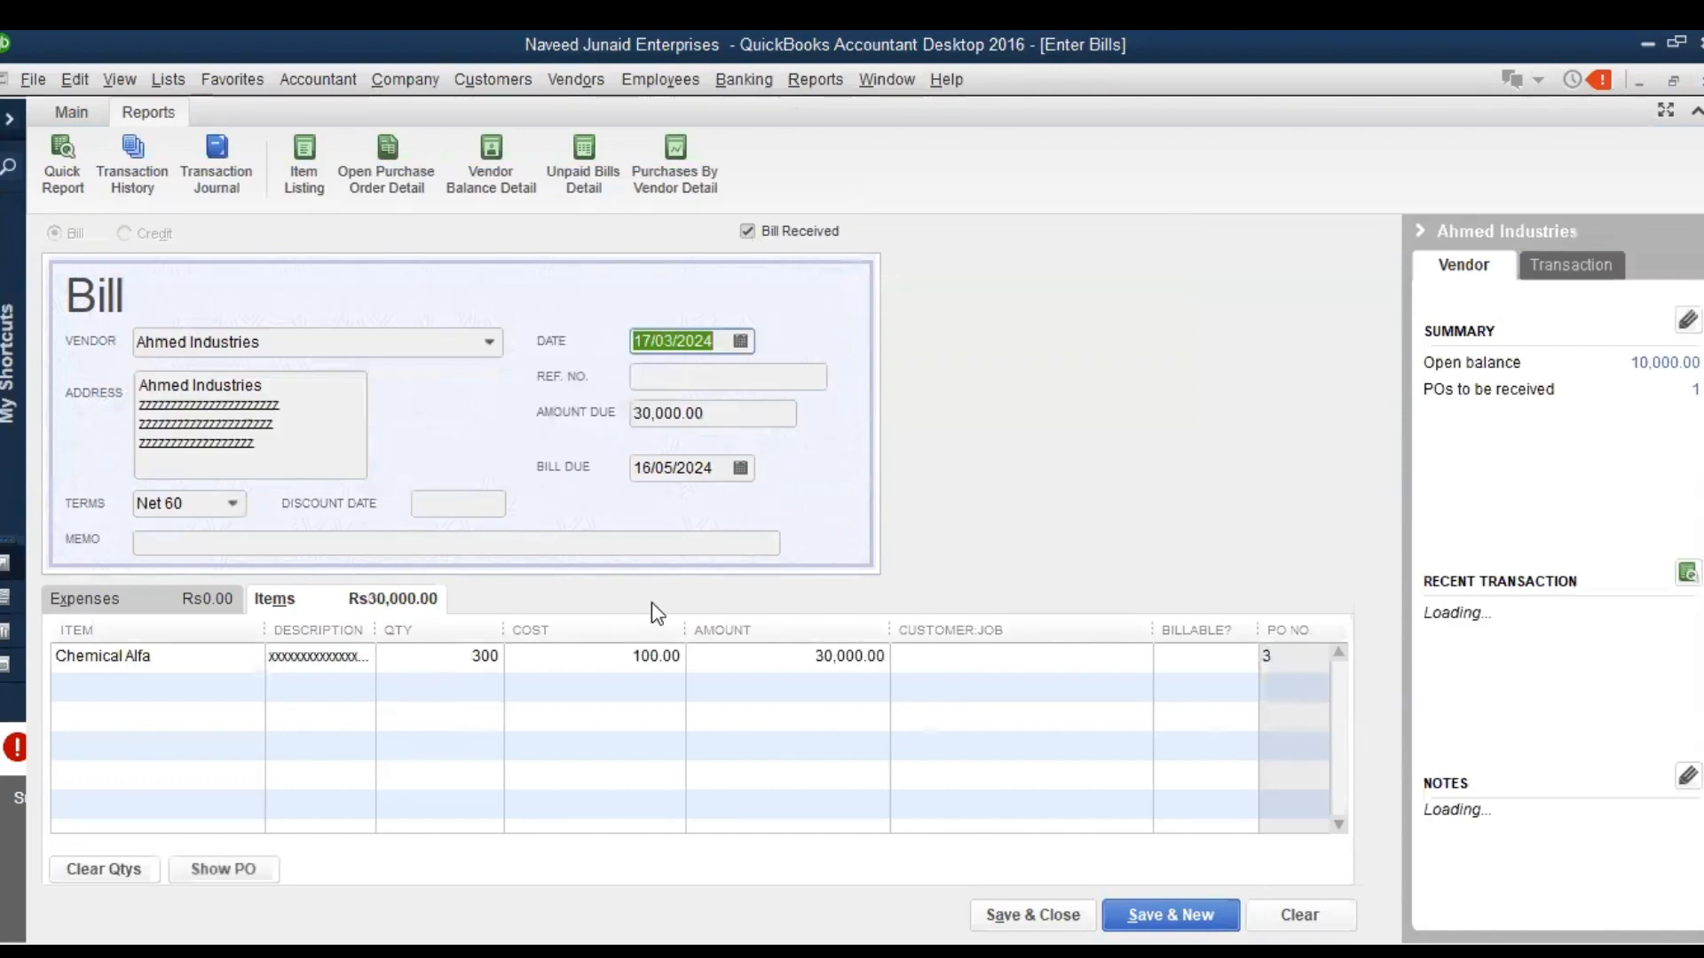
Save the new Ahmed Industries bill and close it to return to the vendor's transactions
left_click(78, 114)
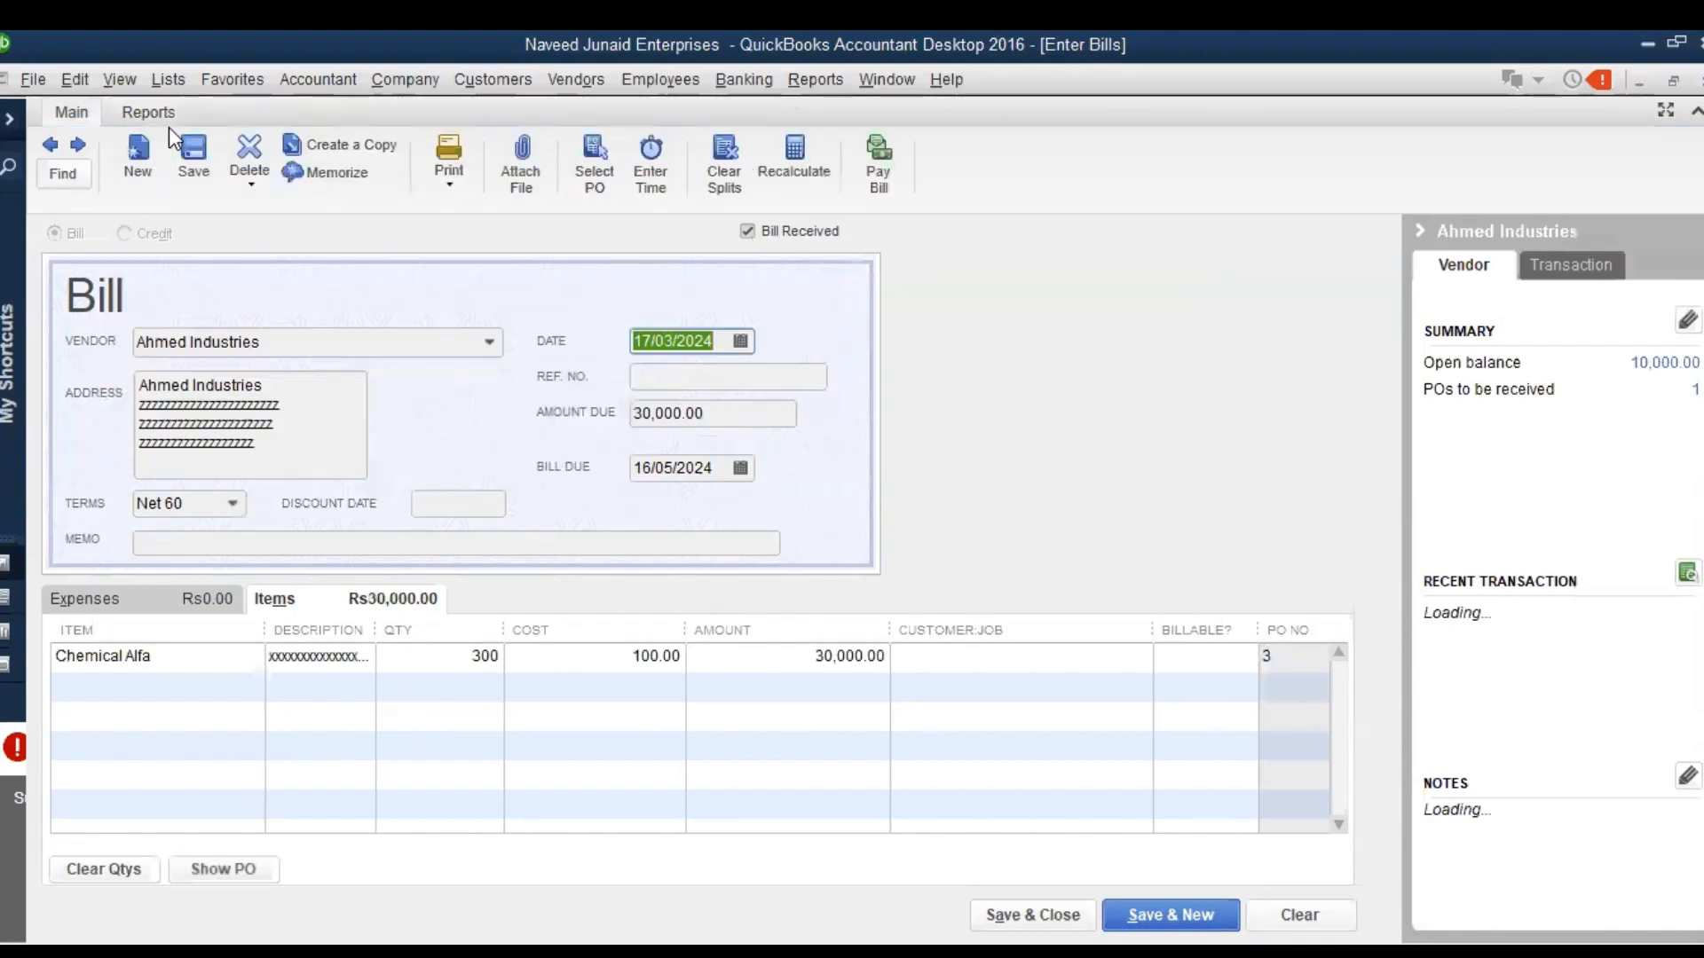
left_click(176, 135)
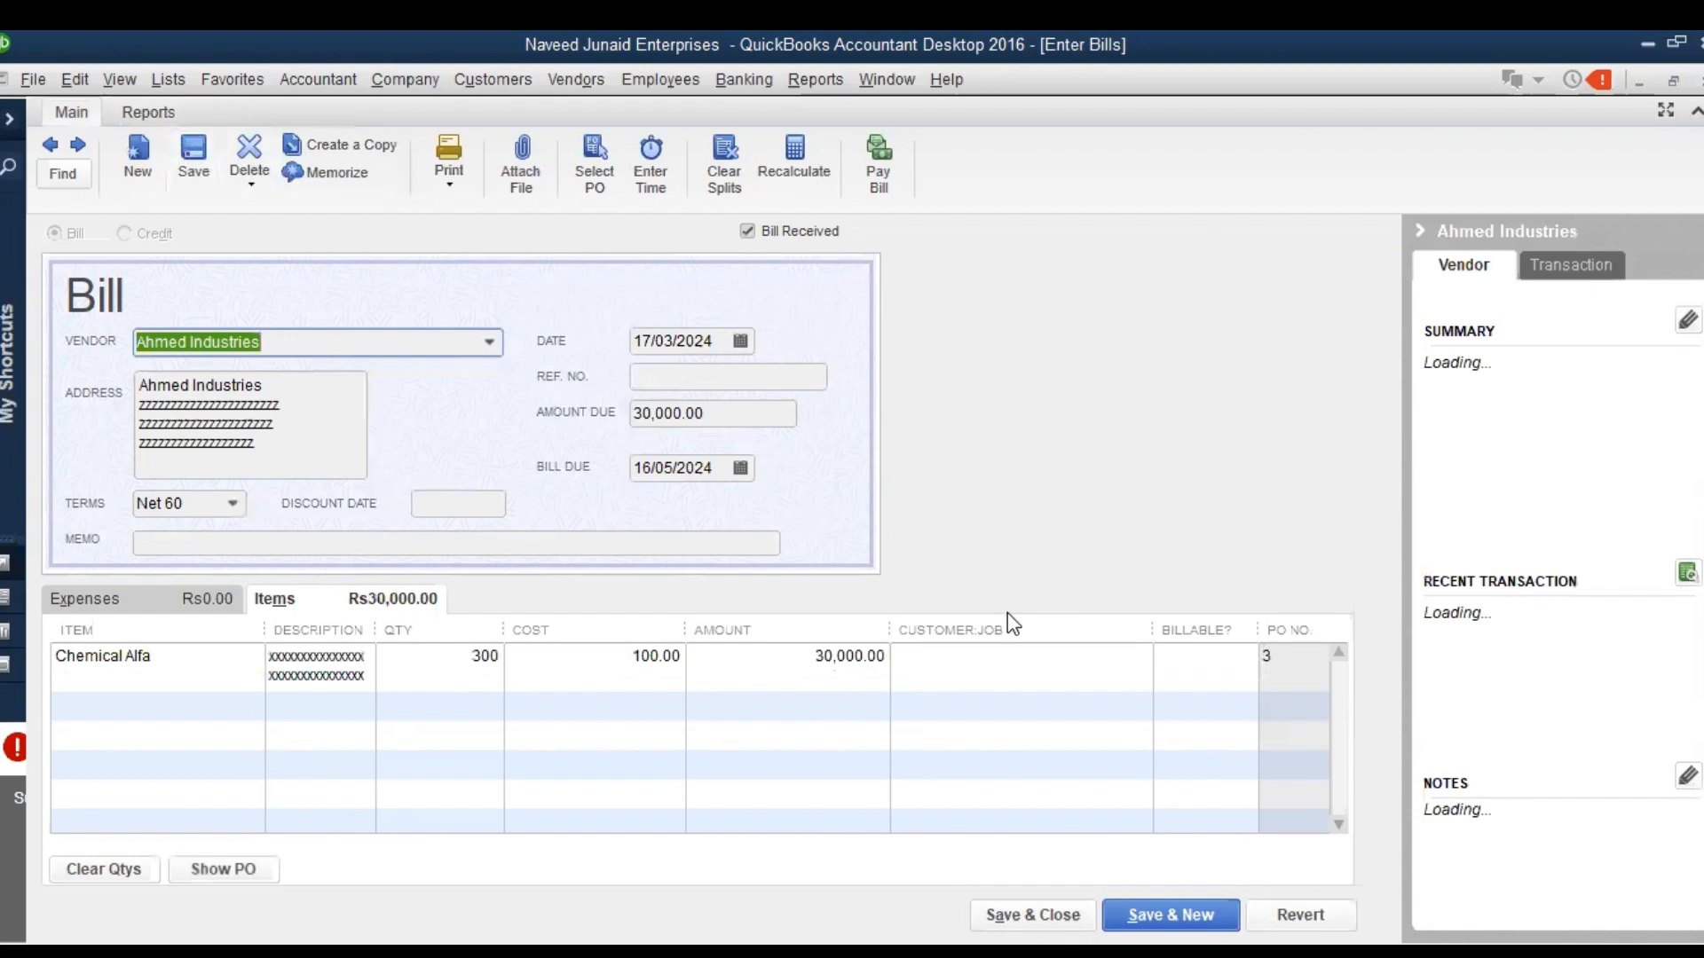
key("Escape")
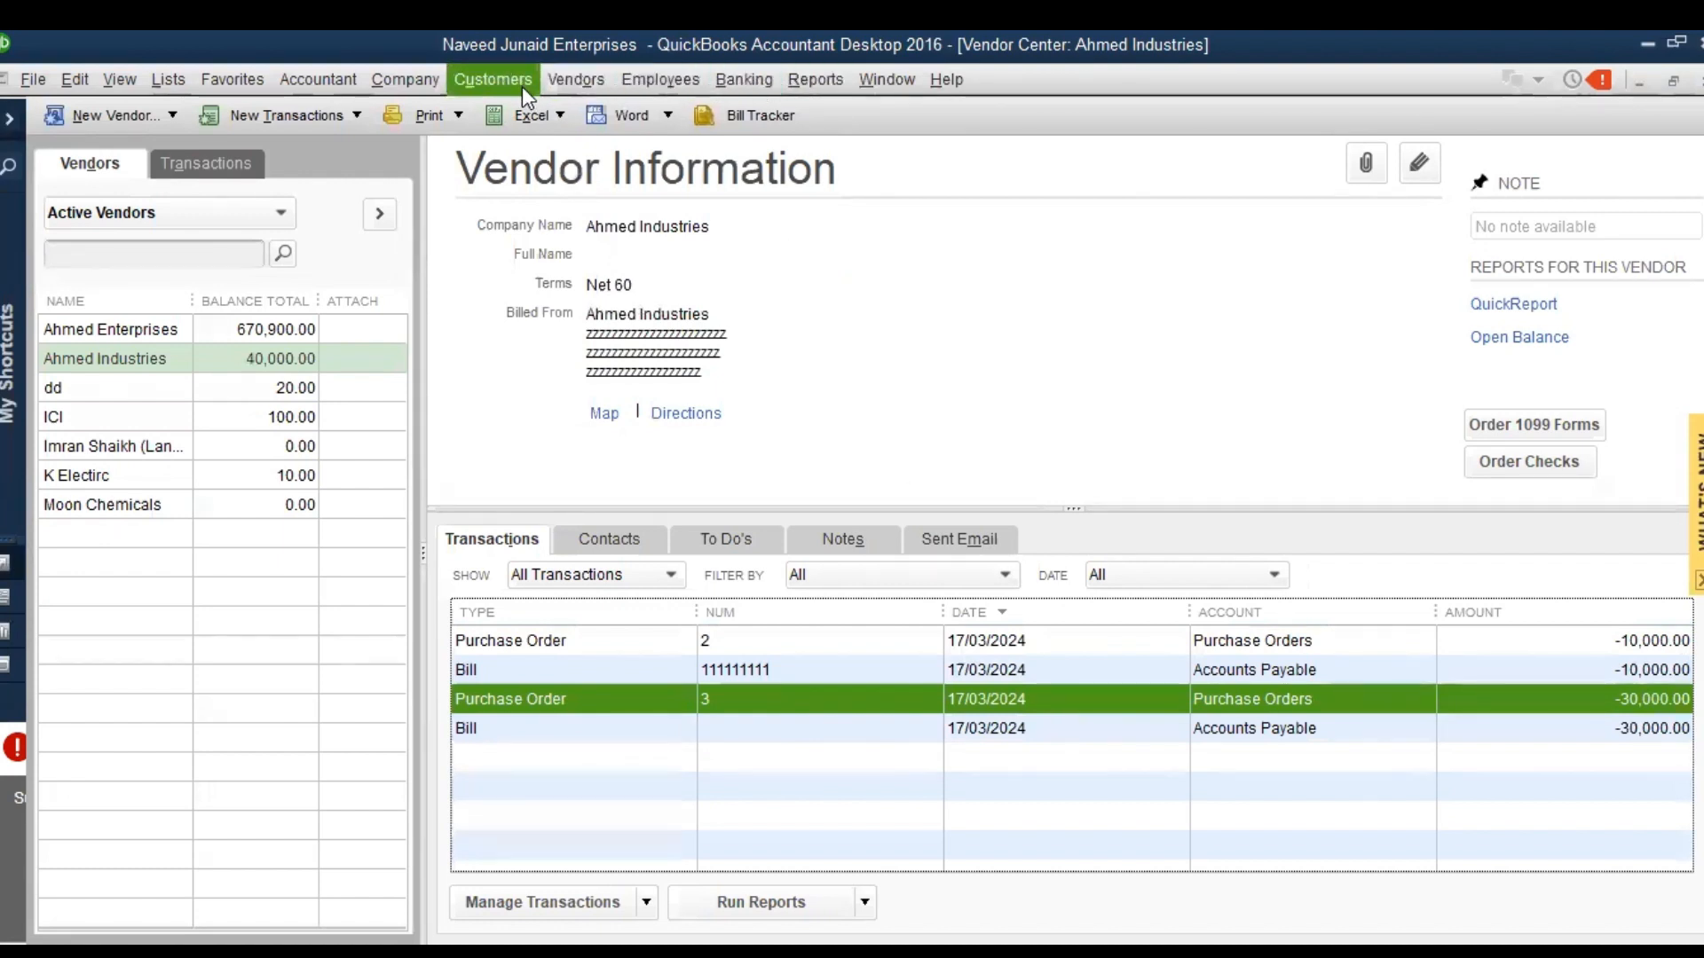
Start paying bills and select both Ahmed Industries bills, for 10,000 and 30,000, for payment
left_click(568, 83)
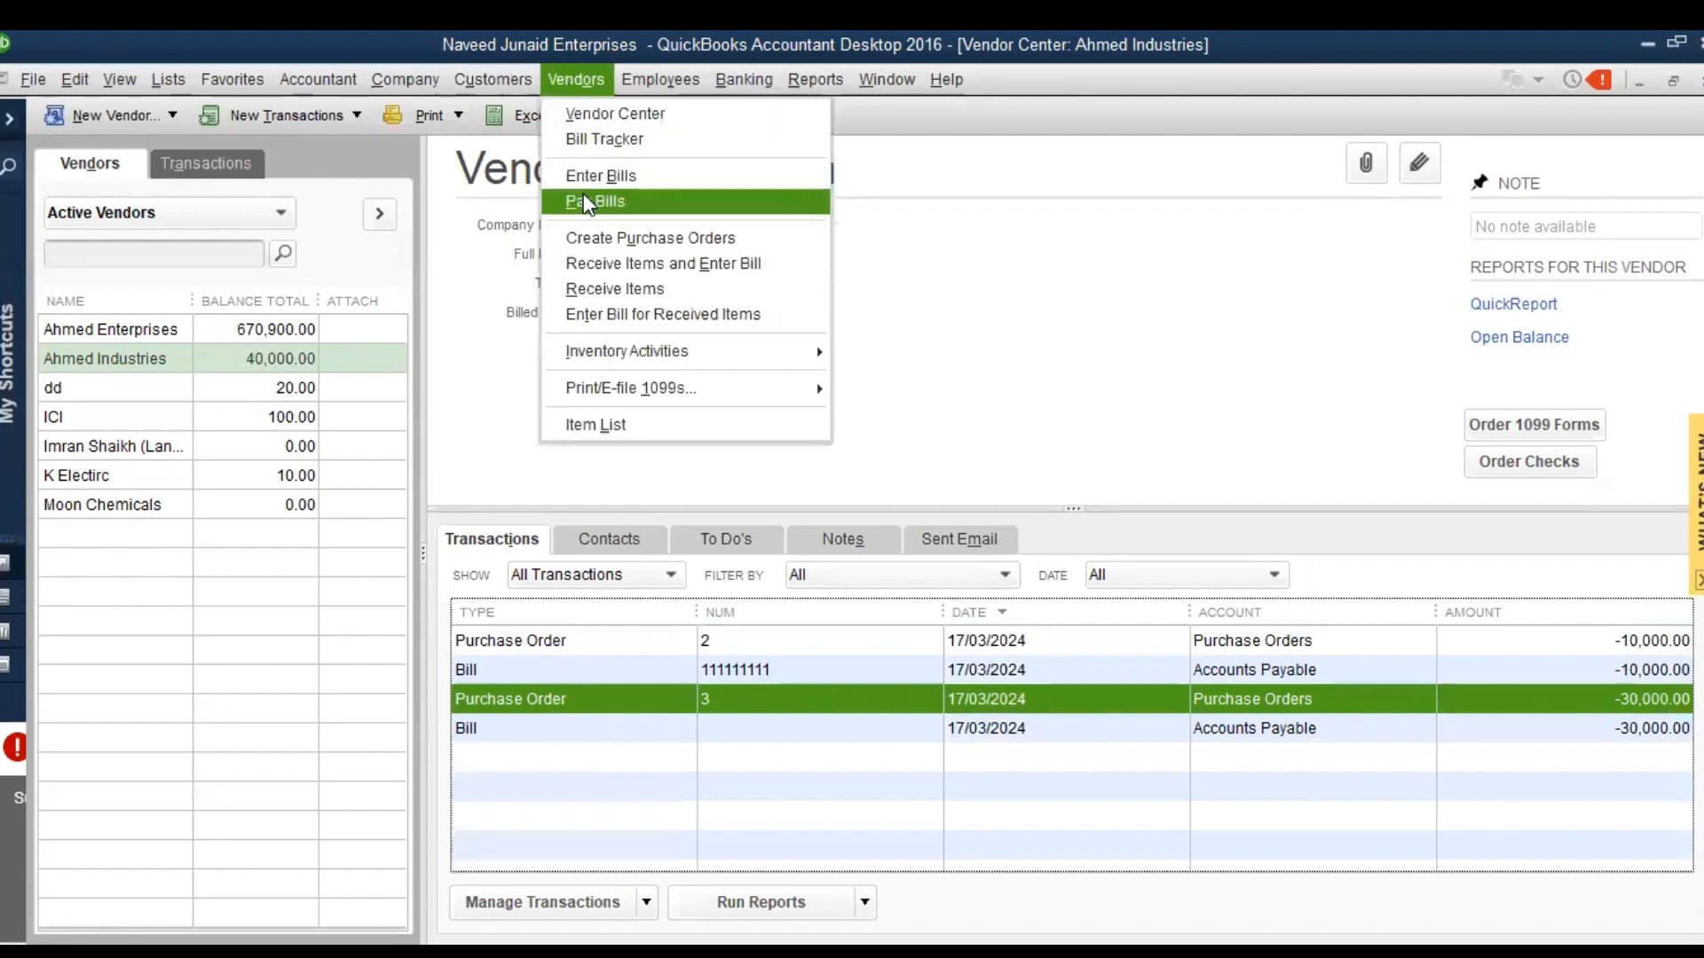
left_click(586, 201)
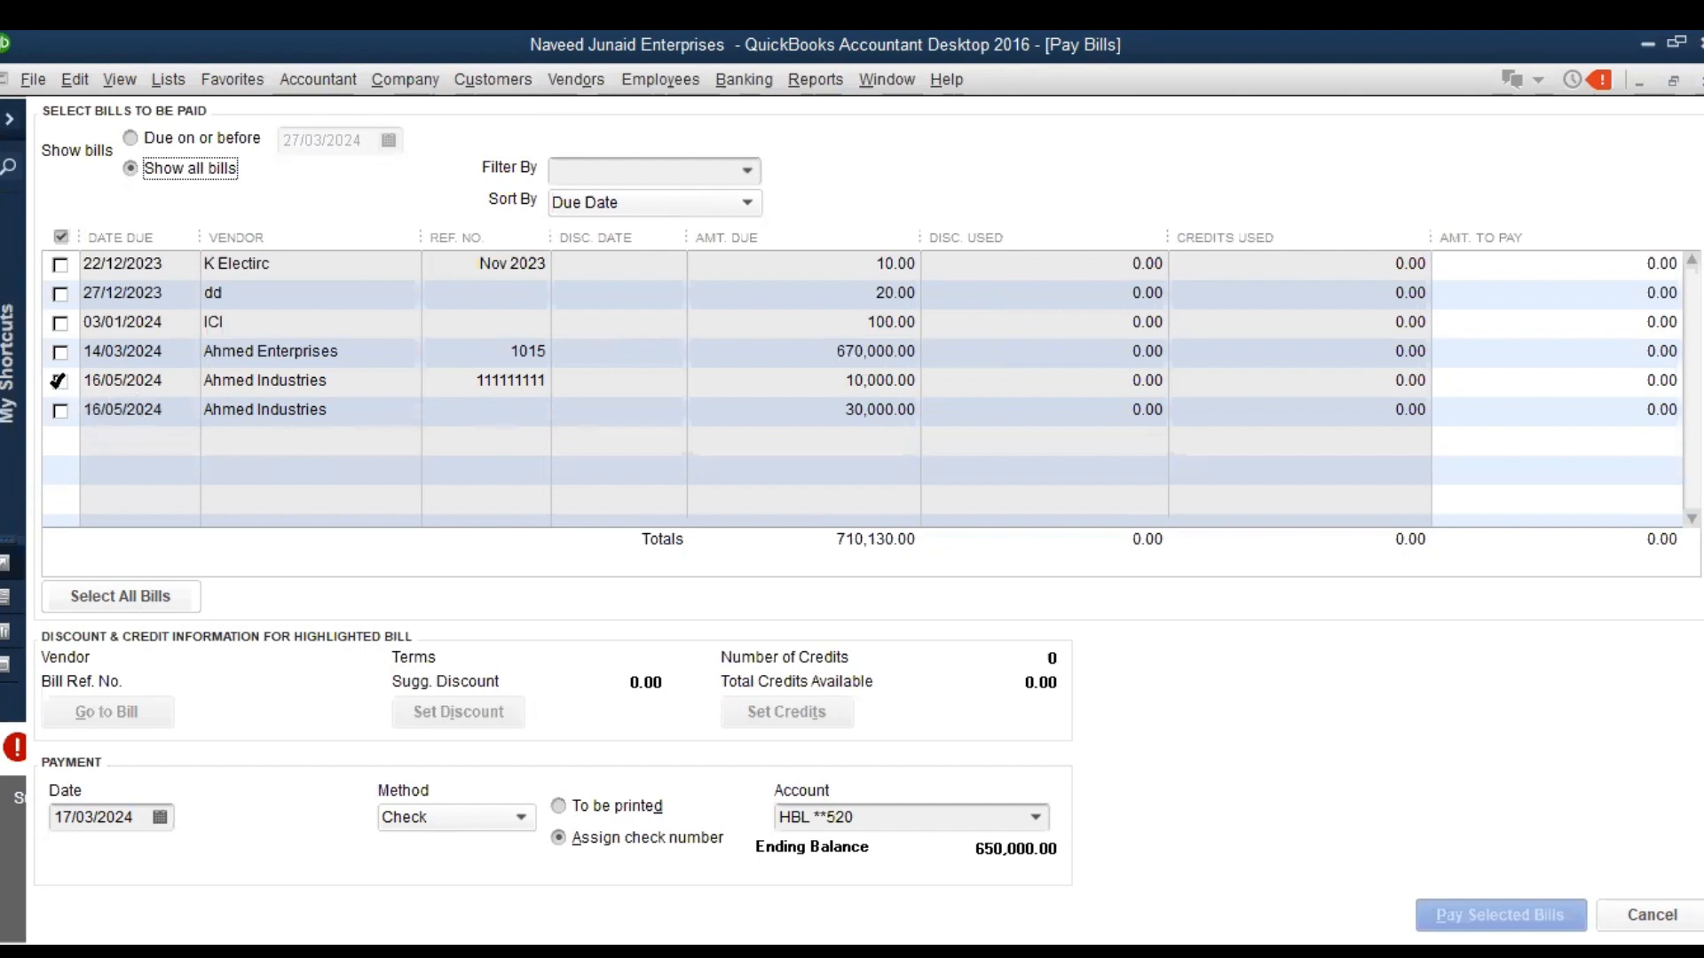
left_click(59, 382)
left_click(59, 411)
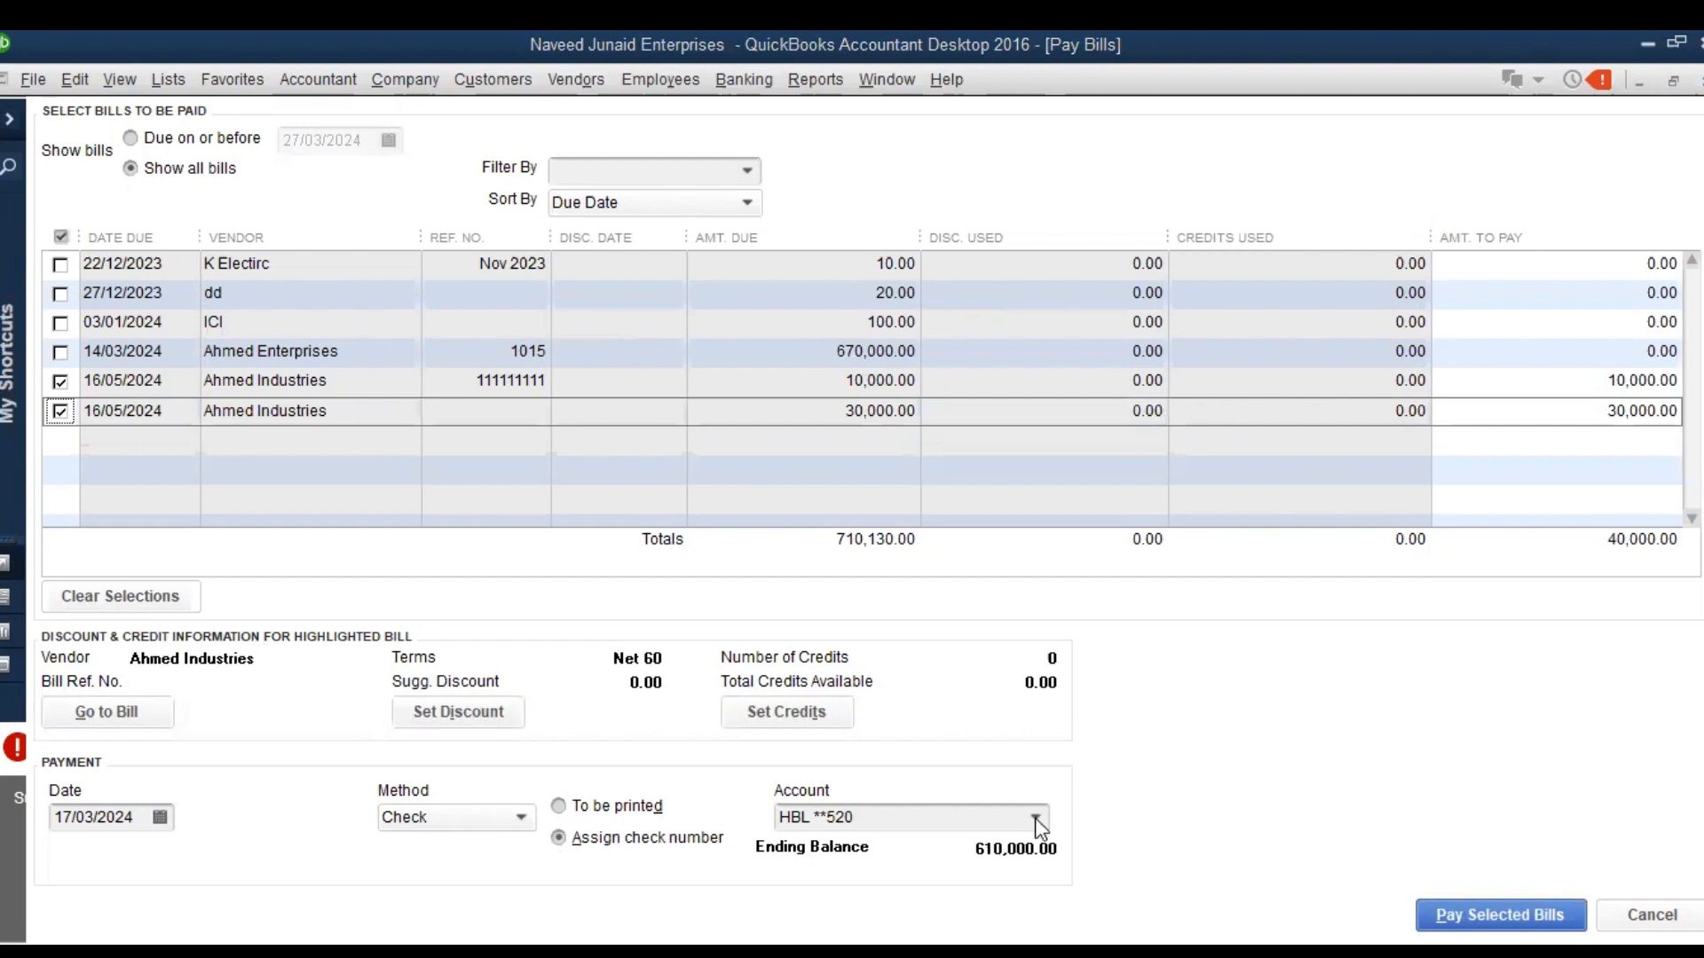
Pay the two selected bills by check from the HBL account, assigning check number 0000045
left_click(1478, 914)
type("00000")
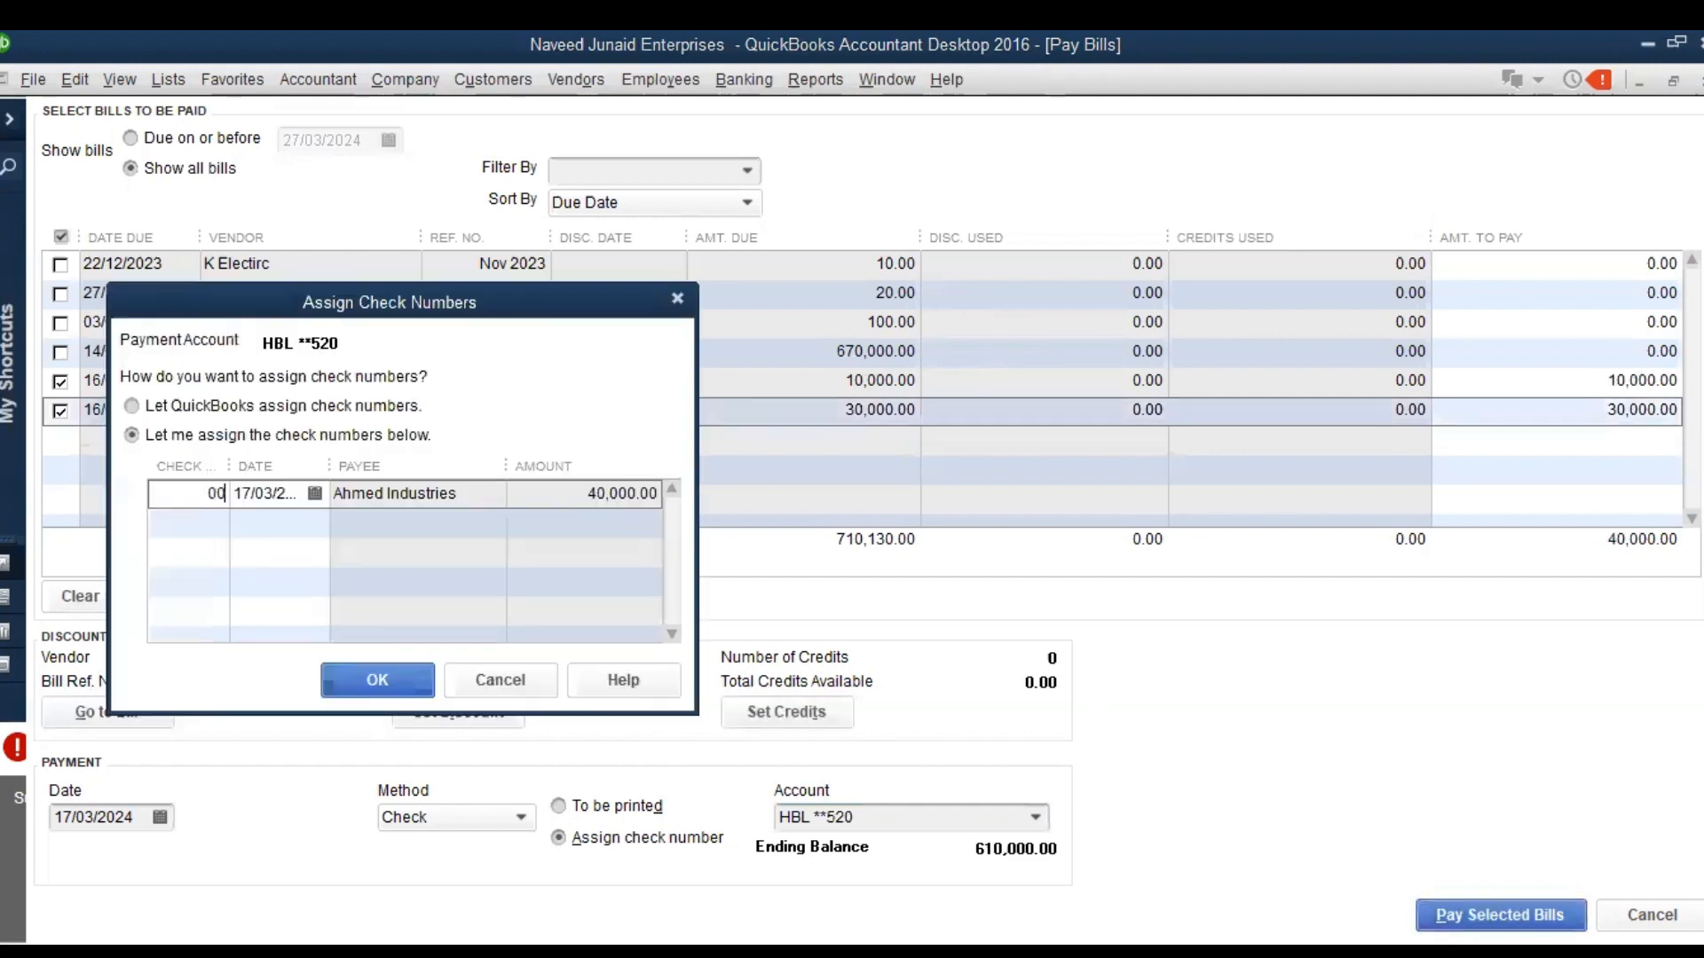
type("45")
left_click(362, 686)
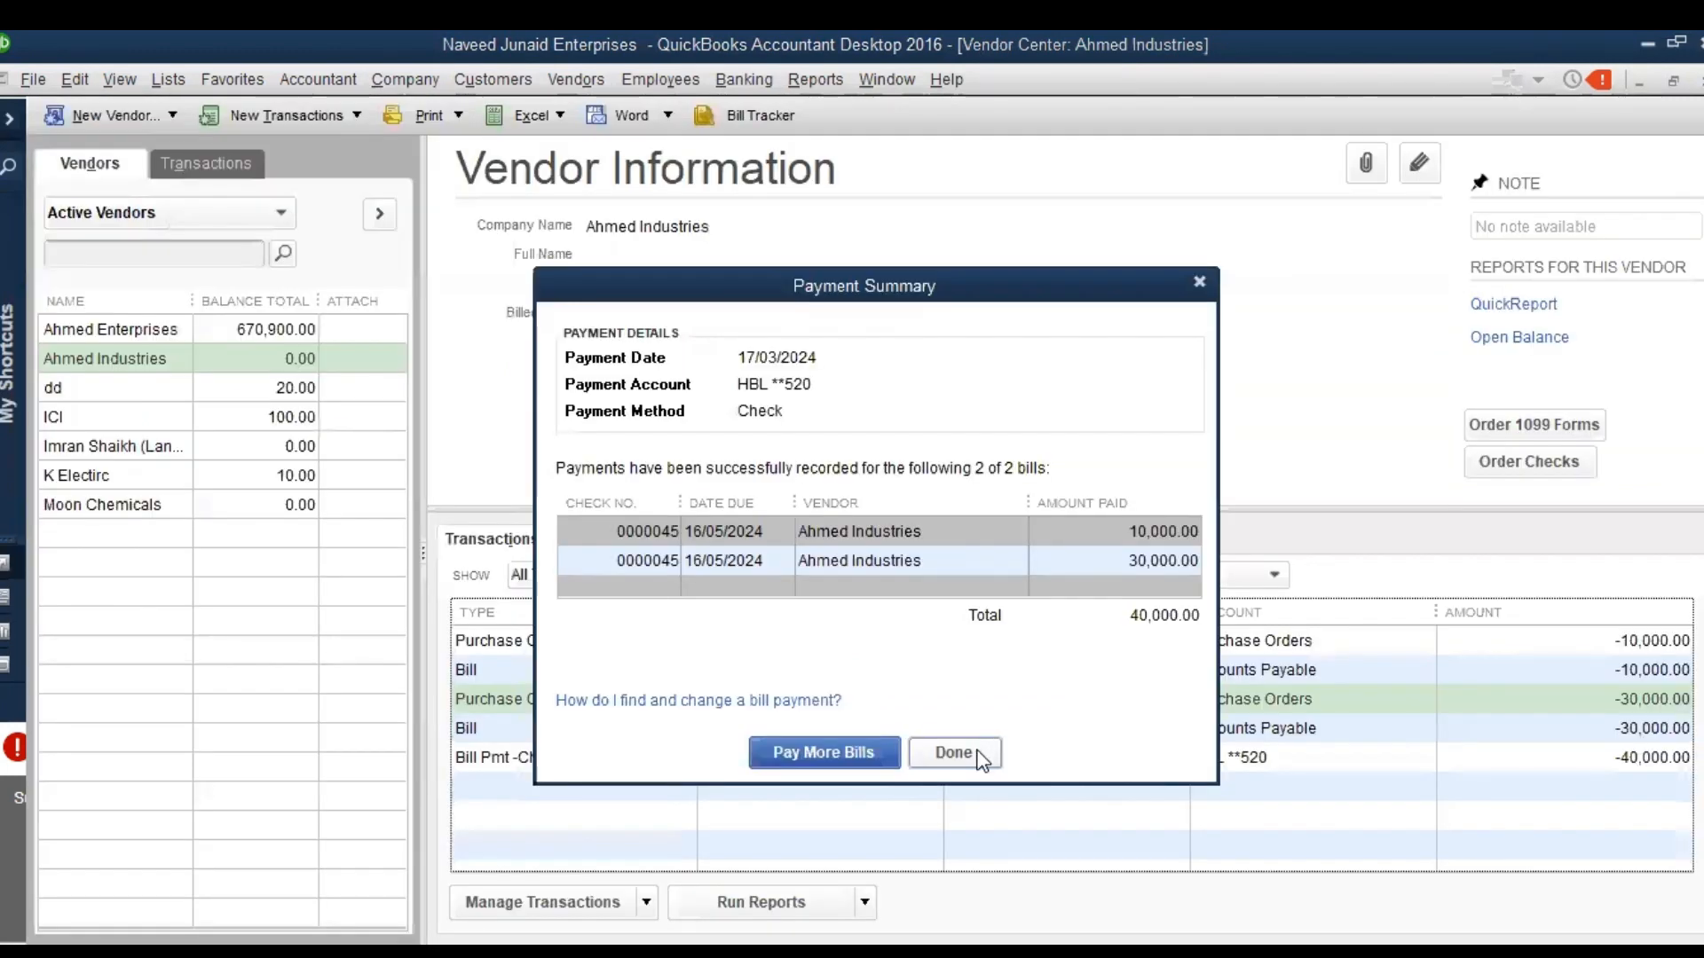
Look over the remaining unpaid bills, close the bill payment window and return to Ahmed Industries' transactions
left_click(811, 742)
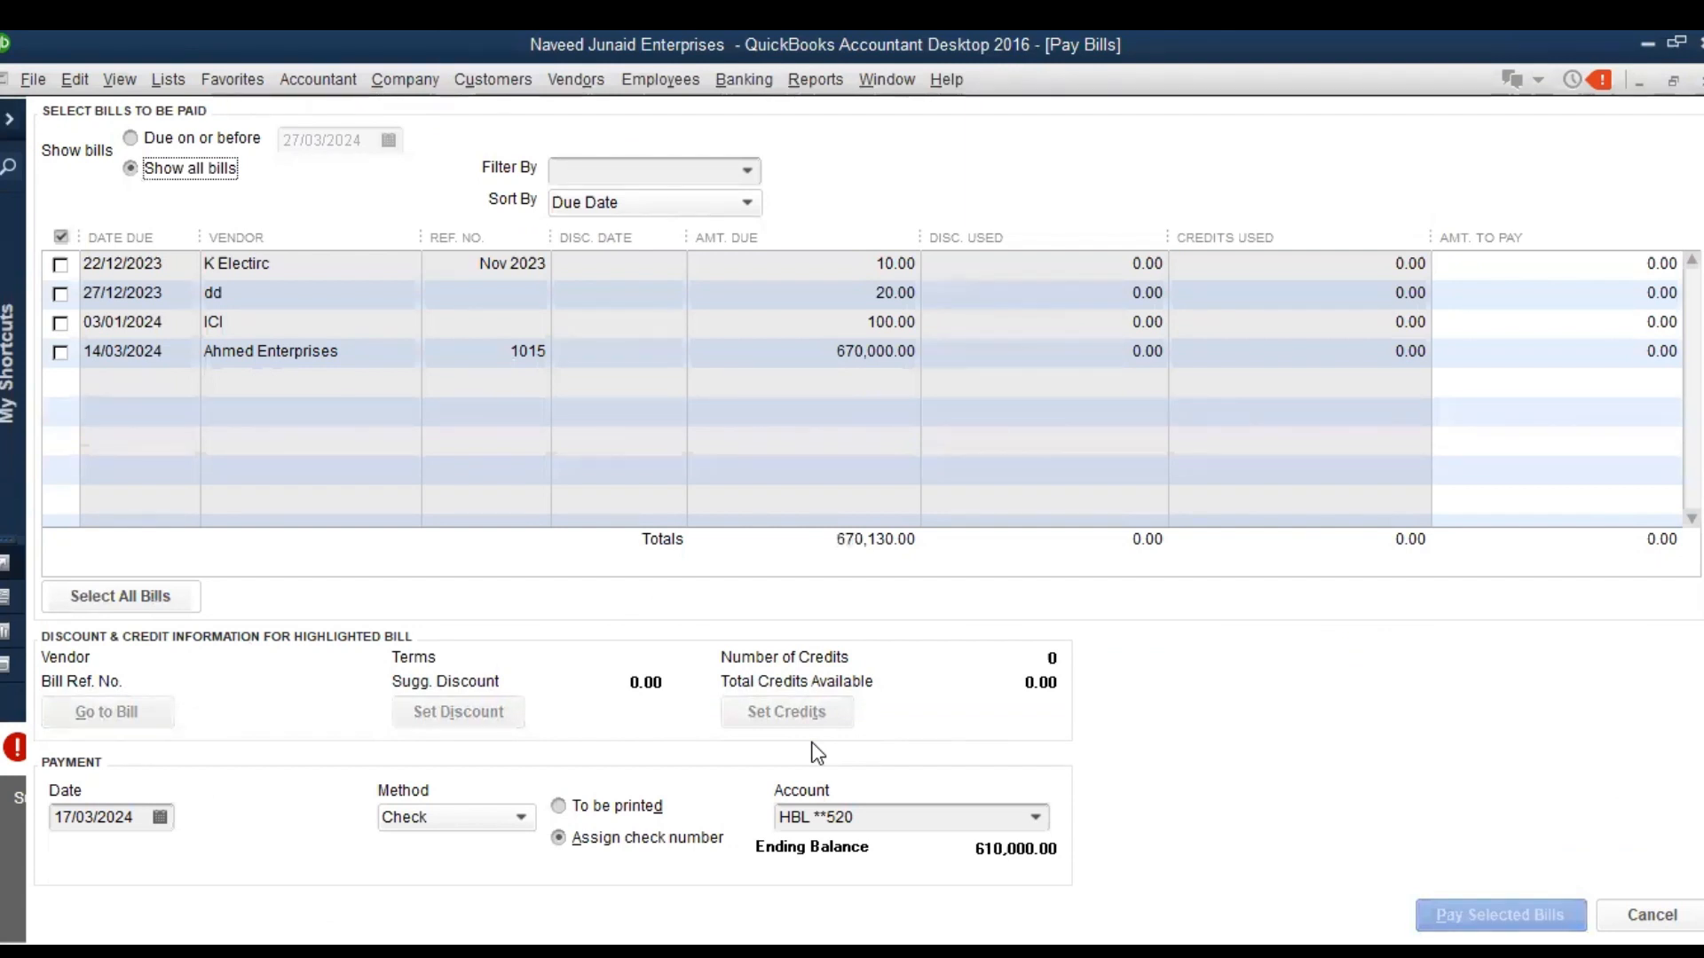
key("Escape")
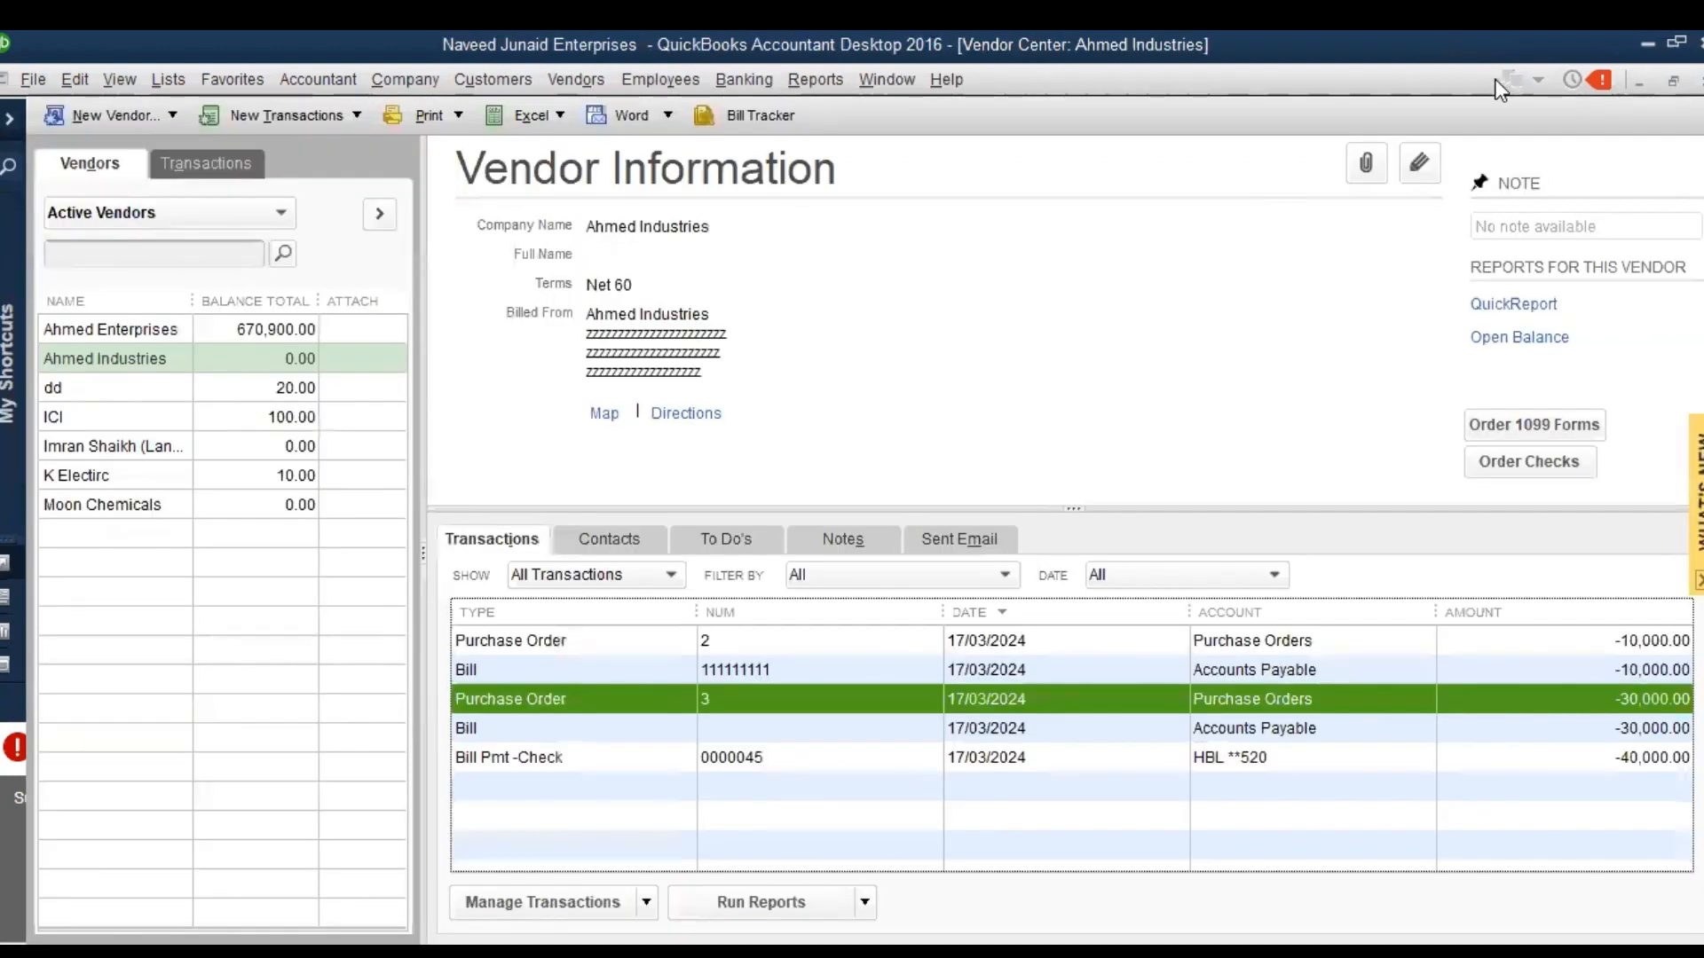
left_click(1497, 81)
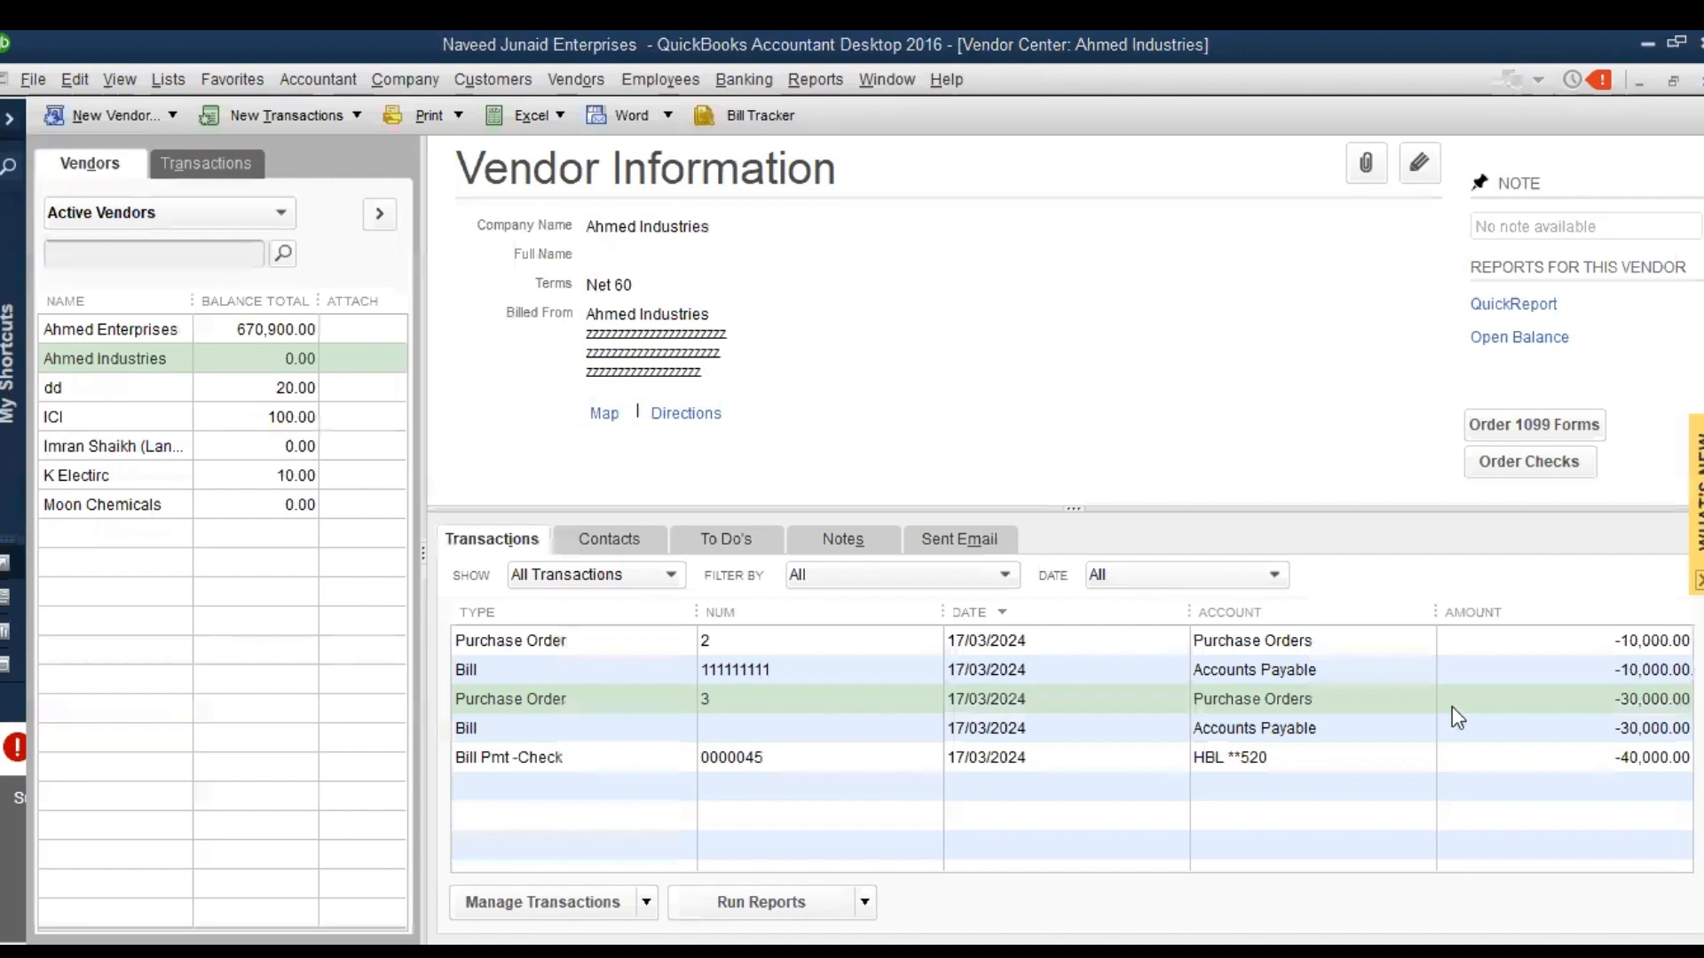
left_click(833, 82)
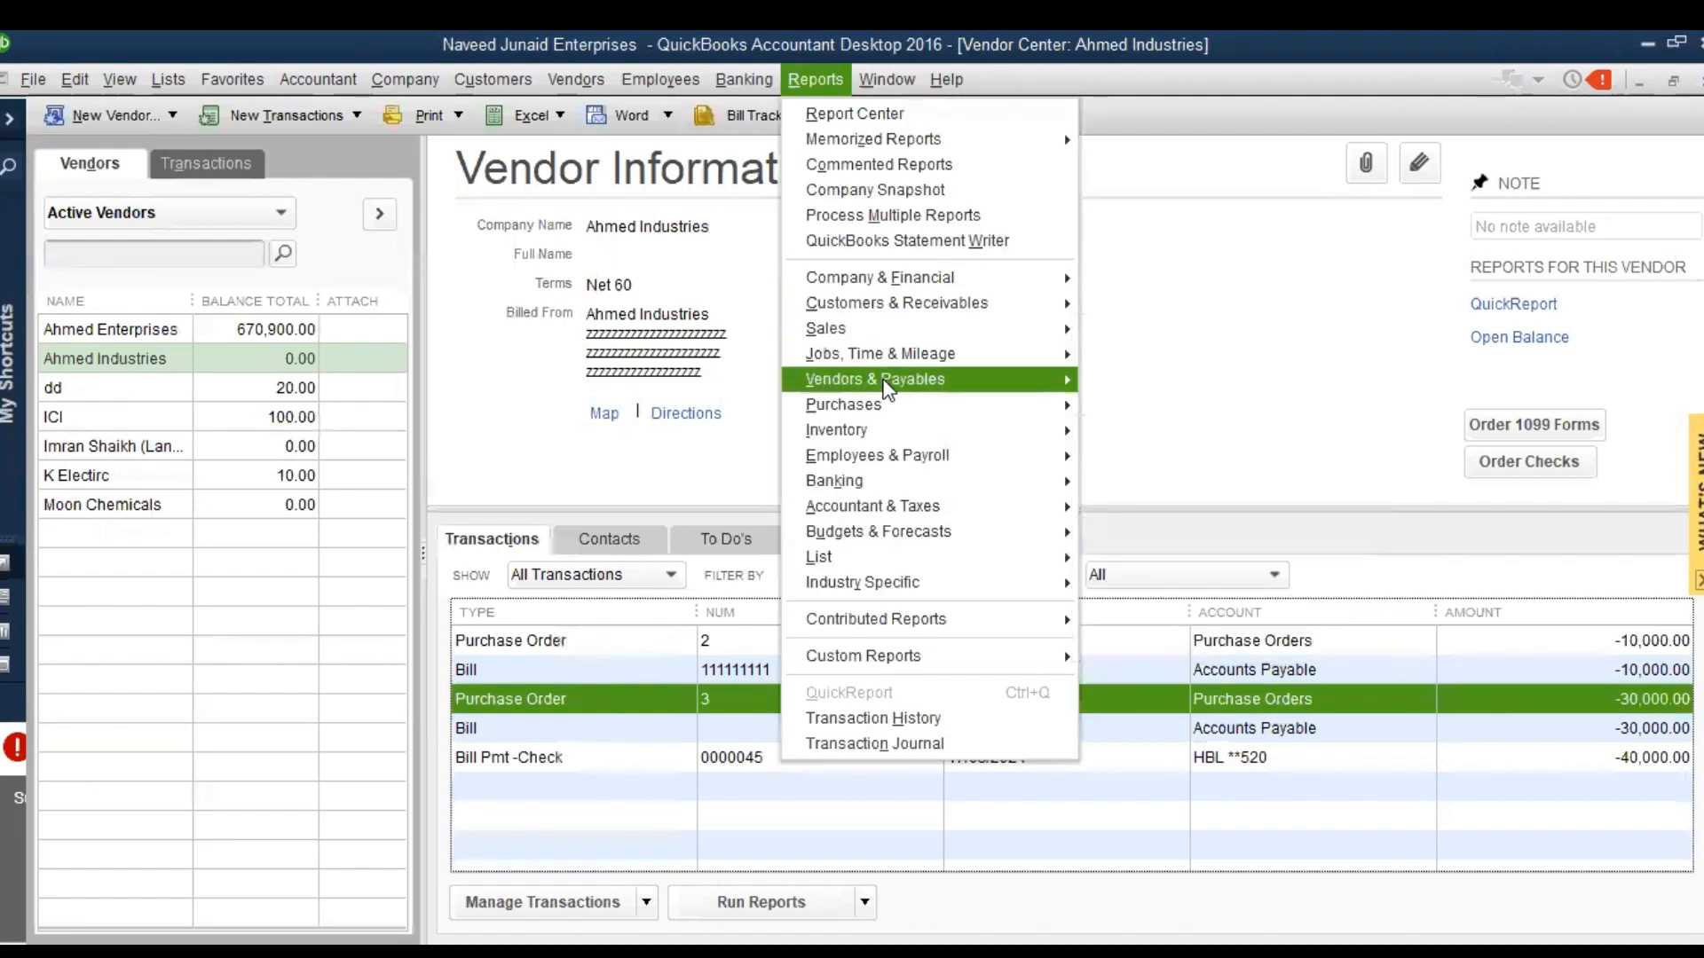
mouse_move(887, 390)
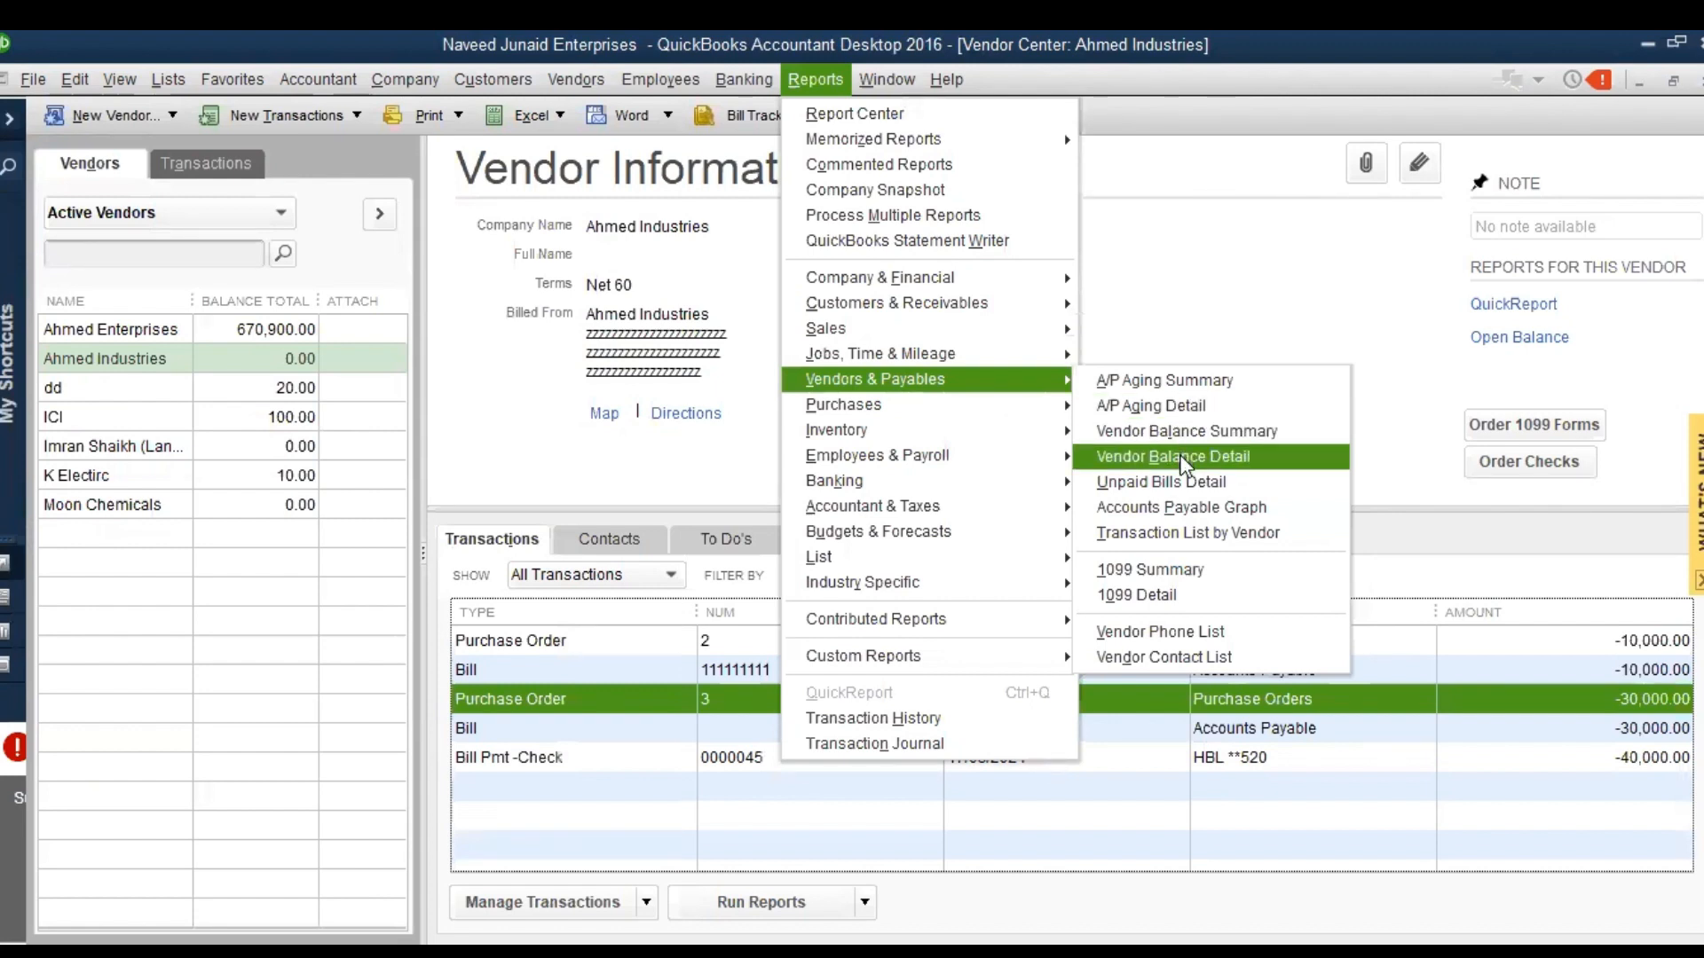
left_click(1176, 481)
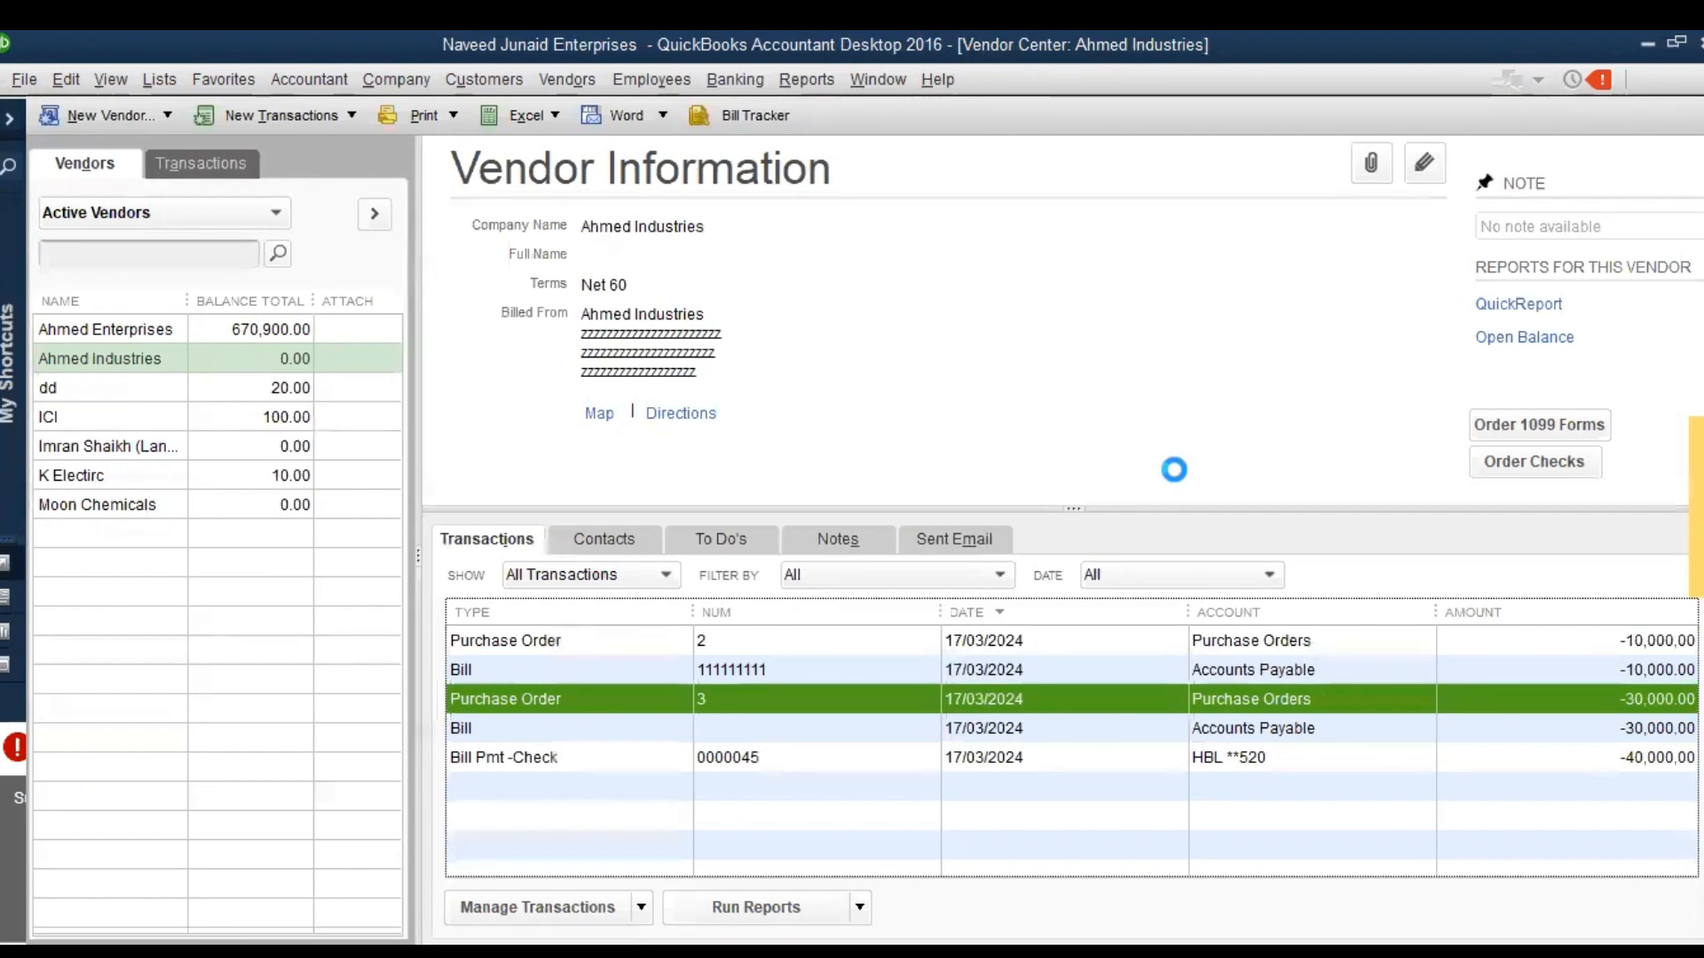
key("Escape")
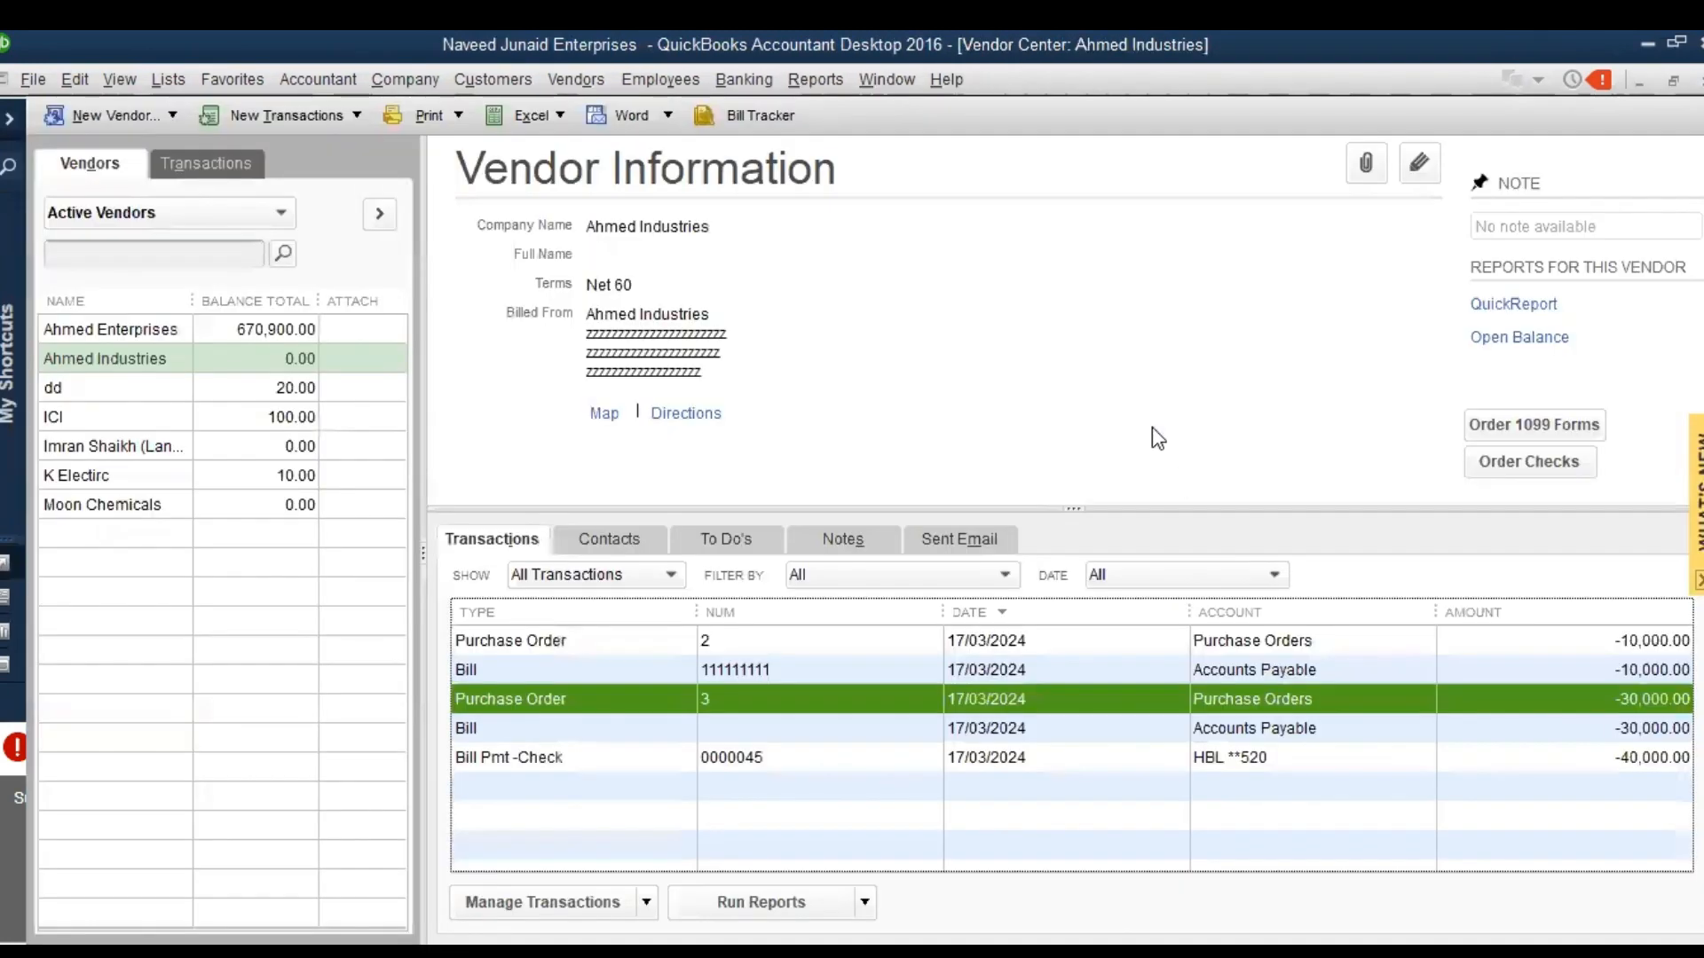
Open the Vendor Balance Detail report for all transactions
left_click(810, 84)
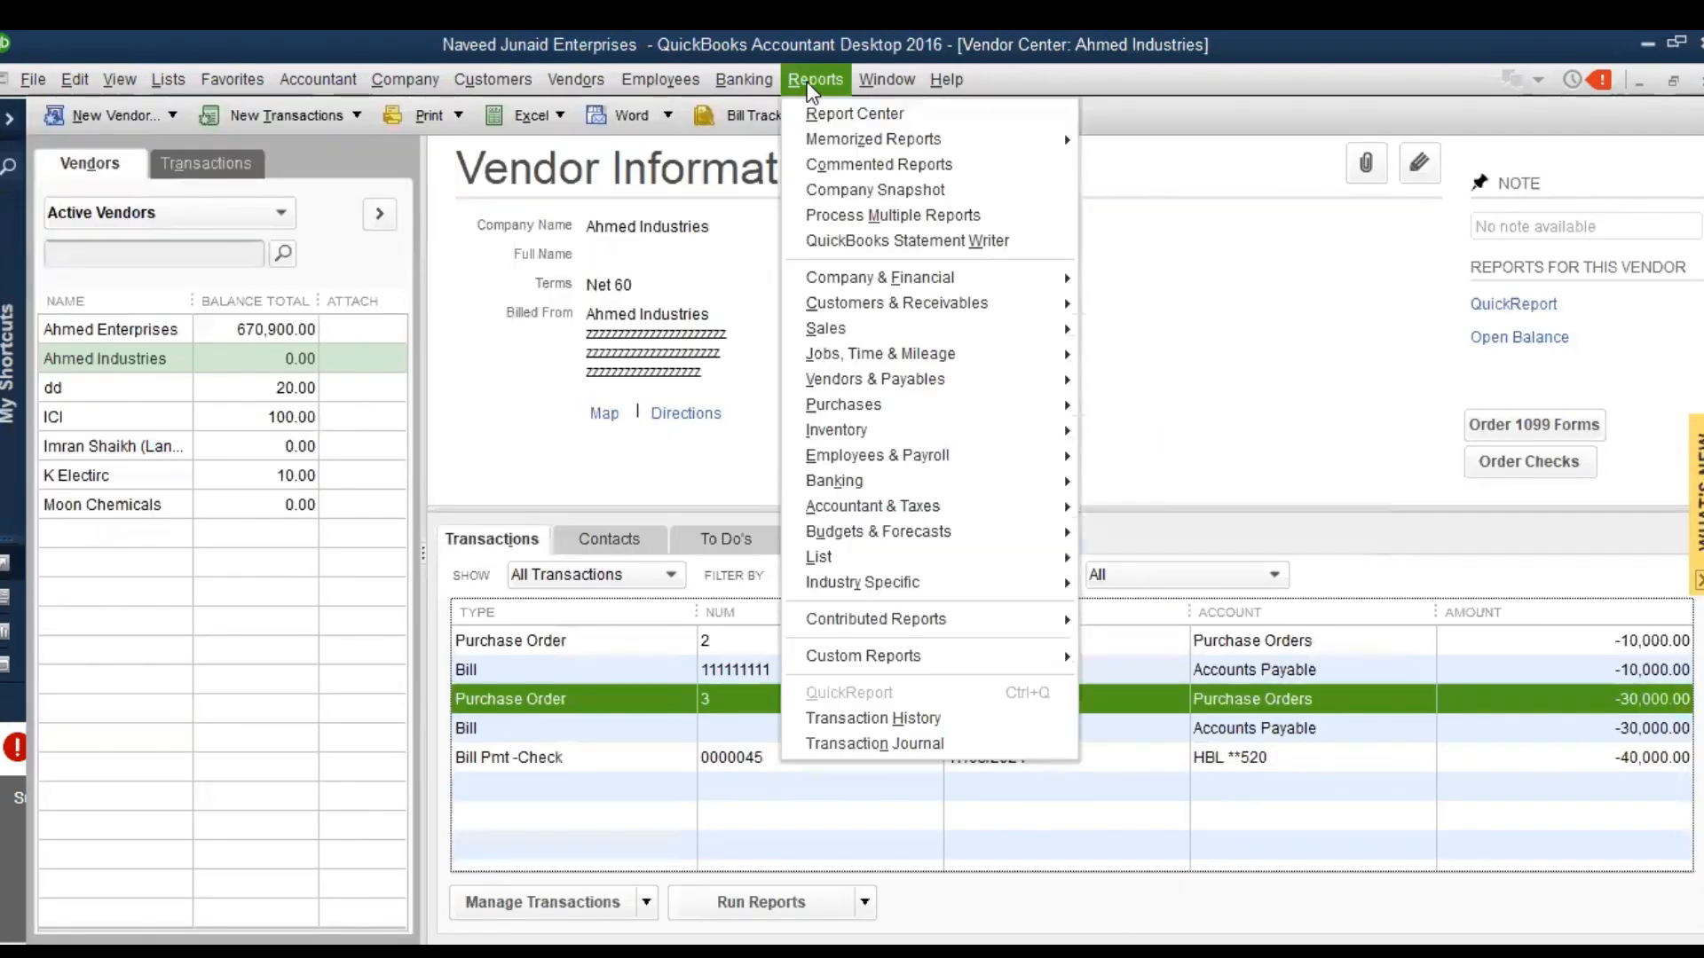
mouse_move(1010, 386)
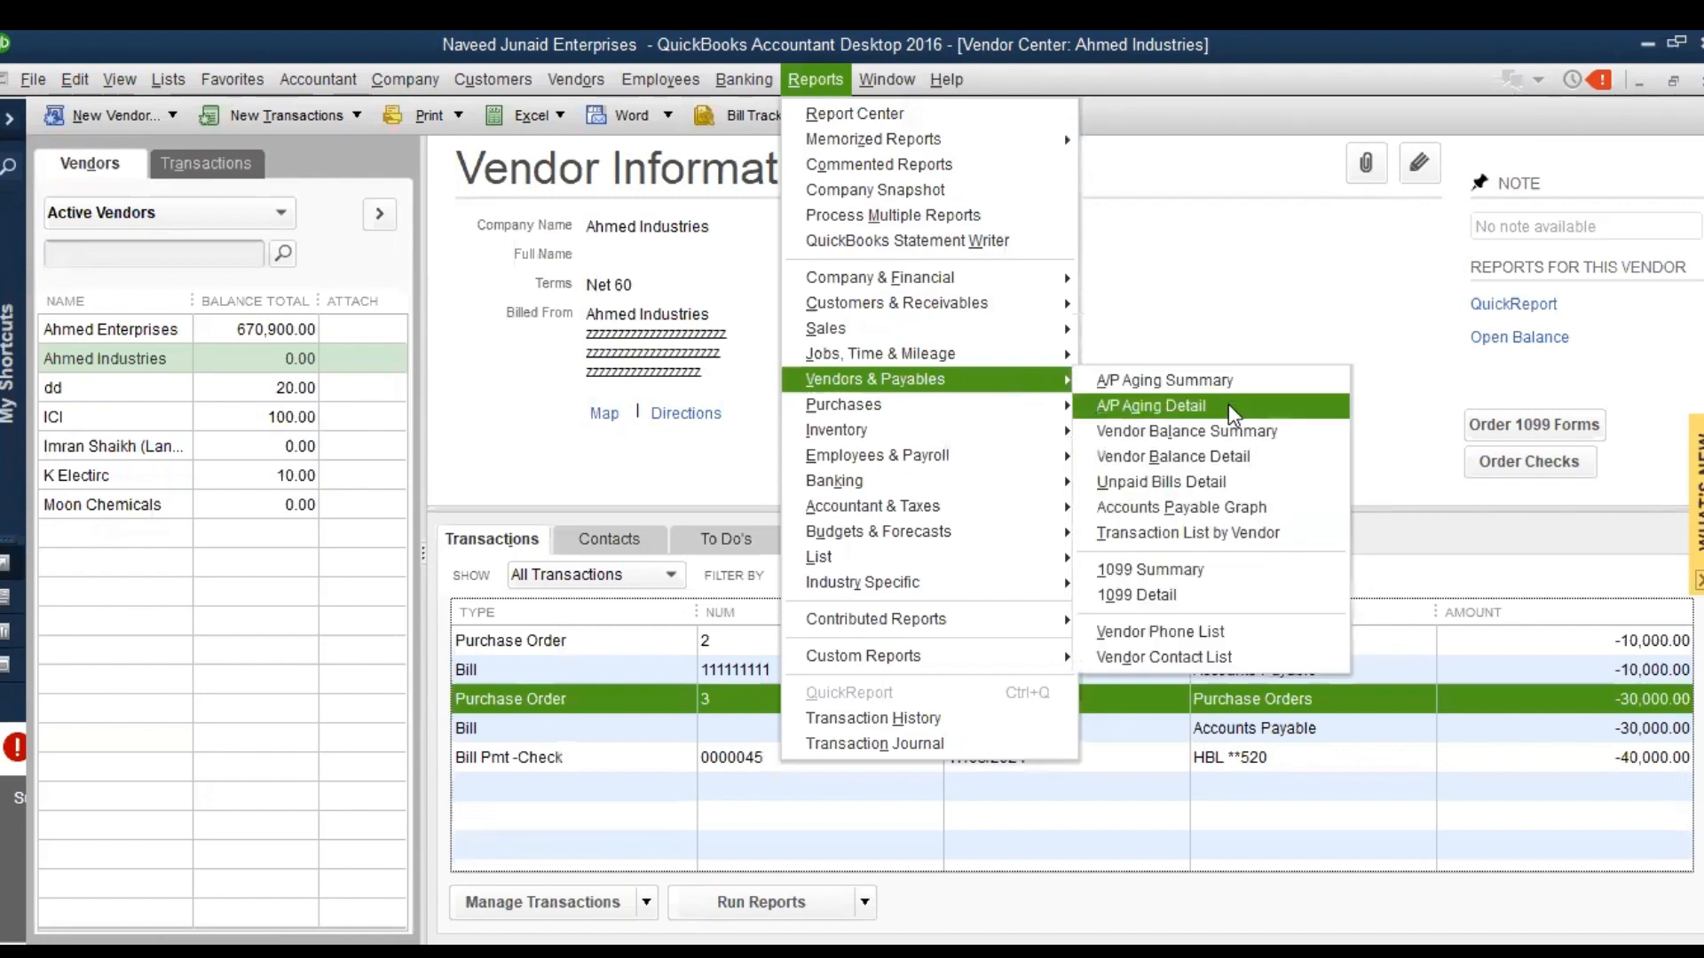
left_click(1247, 476)
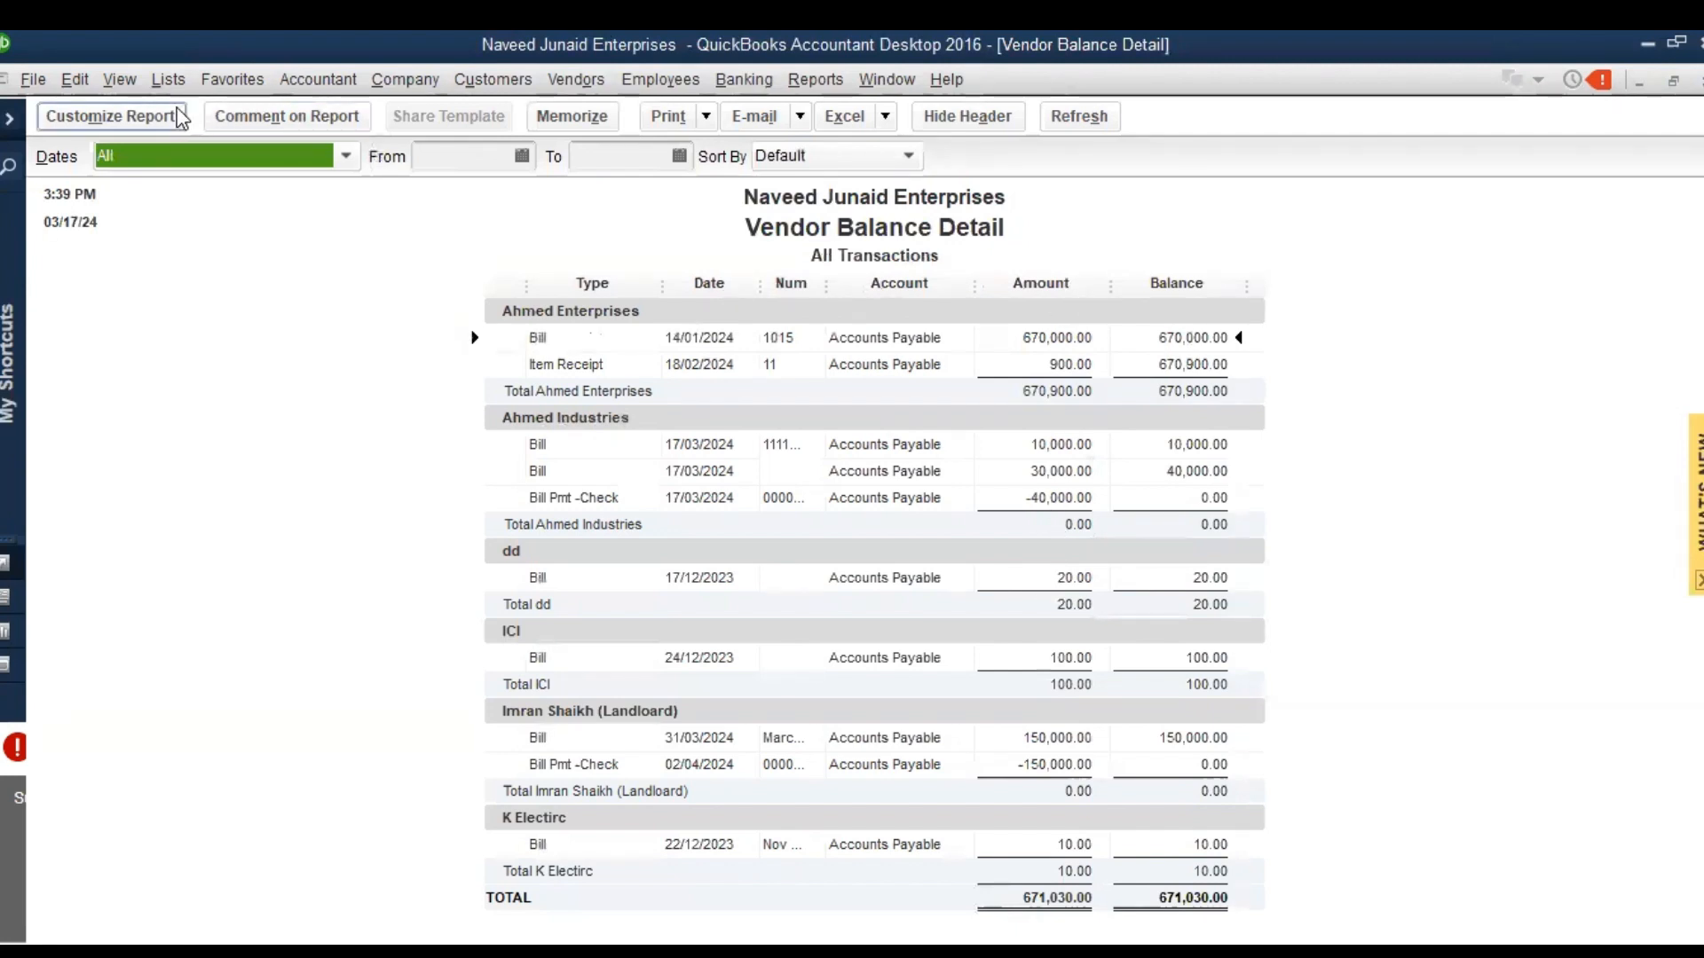
Replace the report's Amount column with Debit and Credit columns, and widen the Num column to fit full numbers
left_click(112, 117)
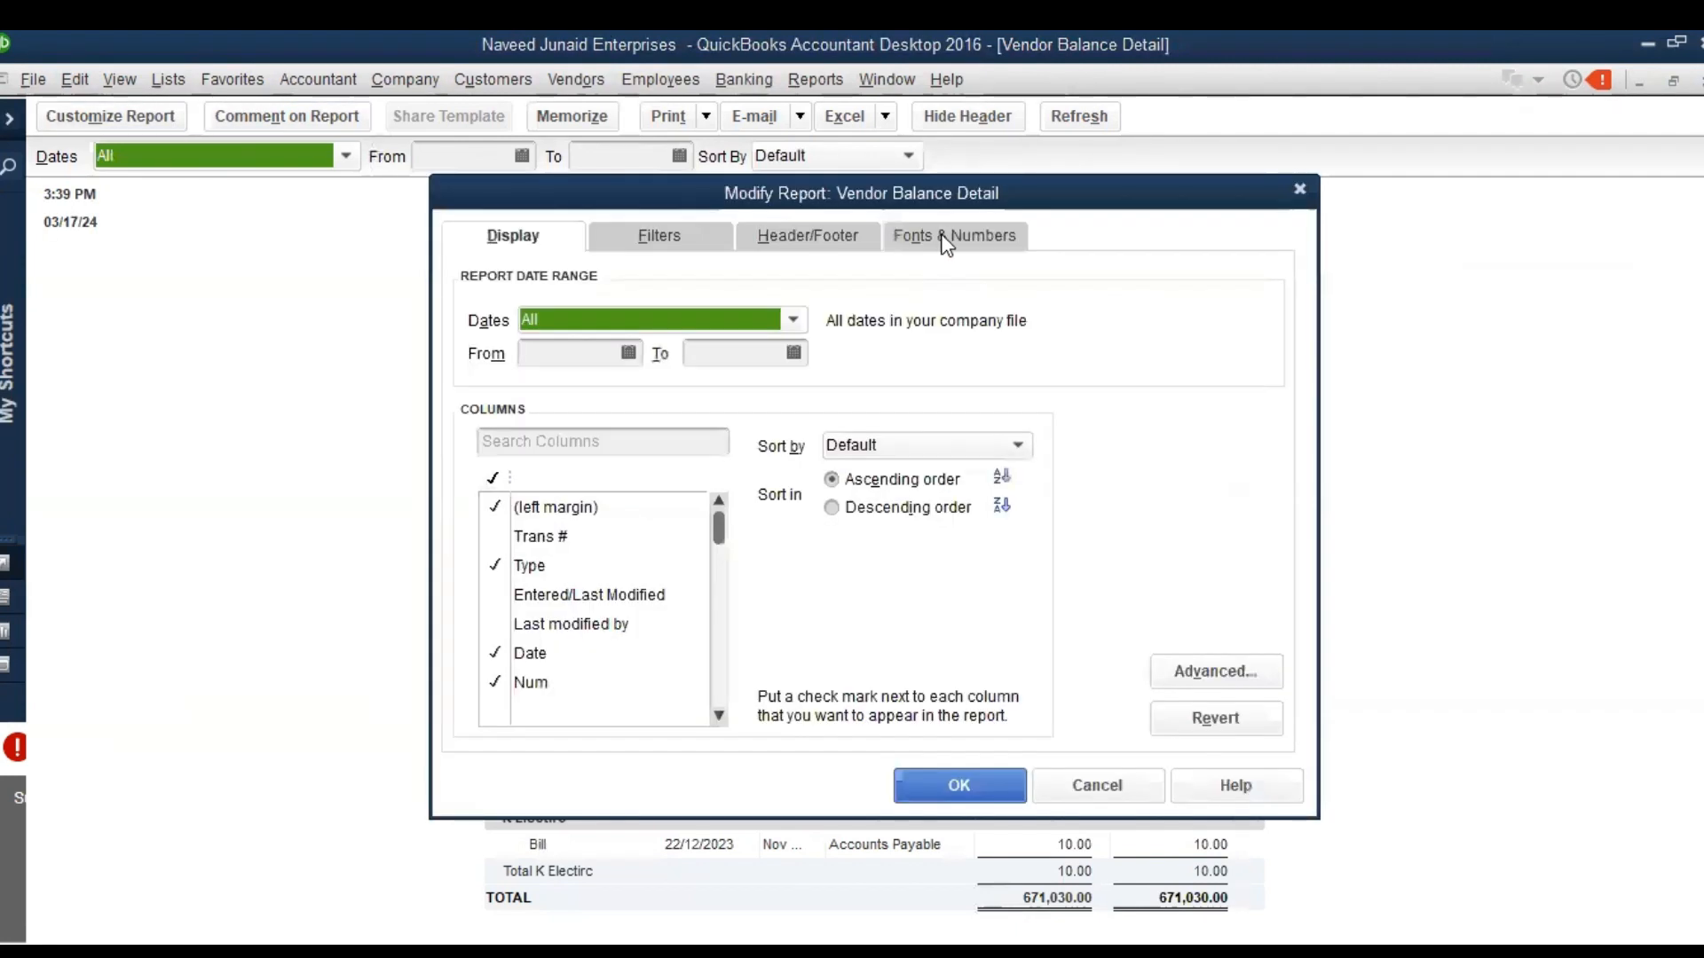
left_click_drag(990, 188, 813, 121)
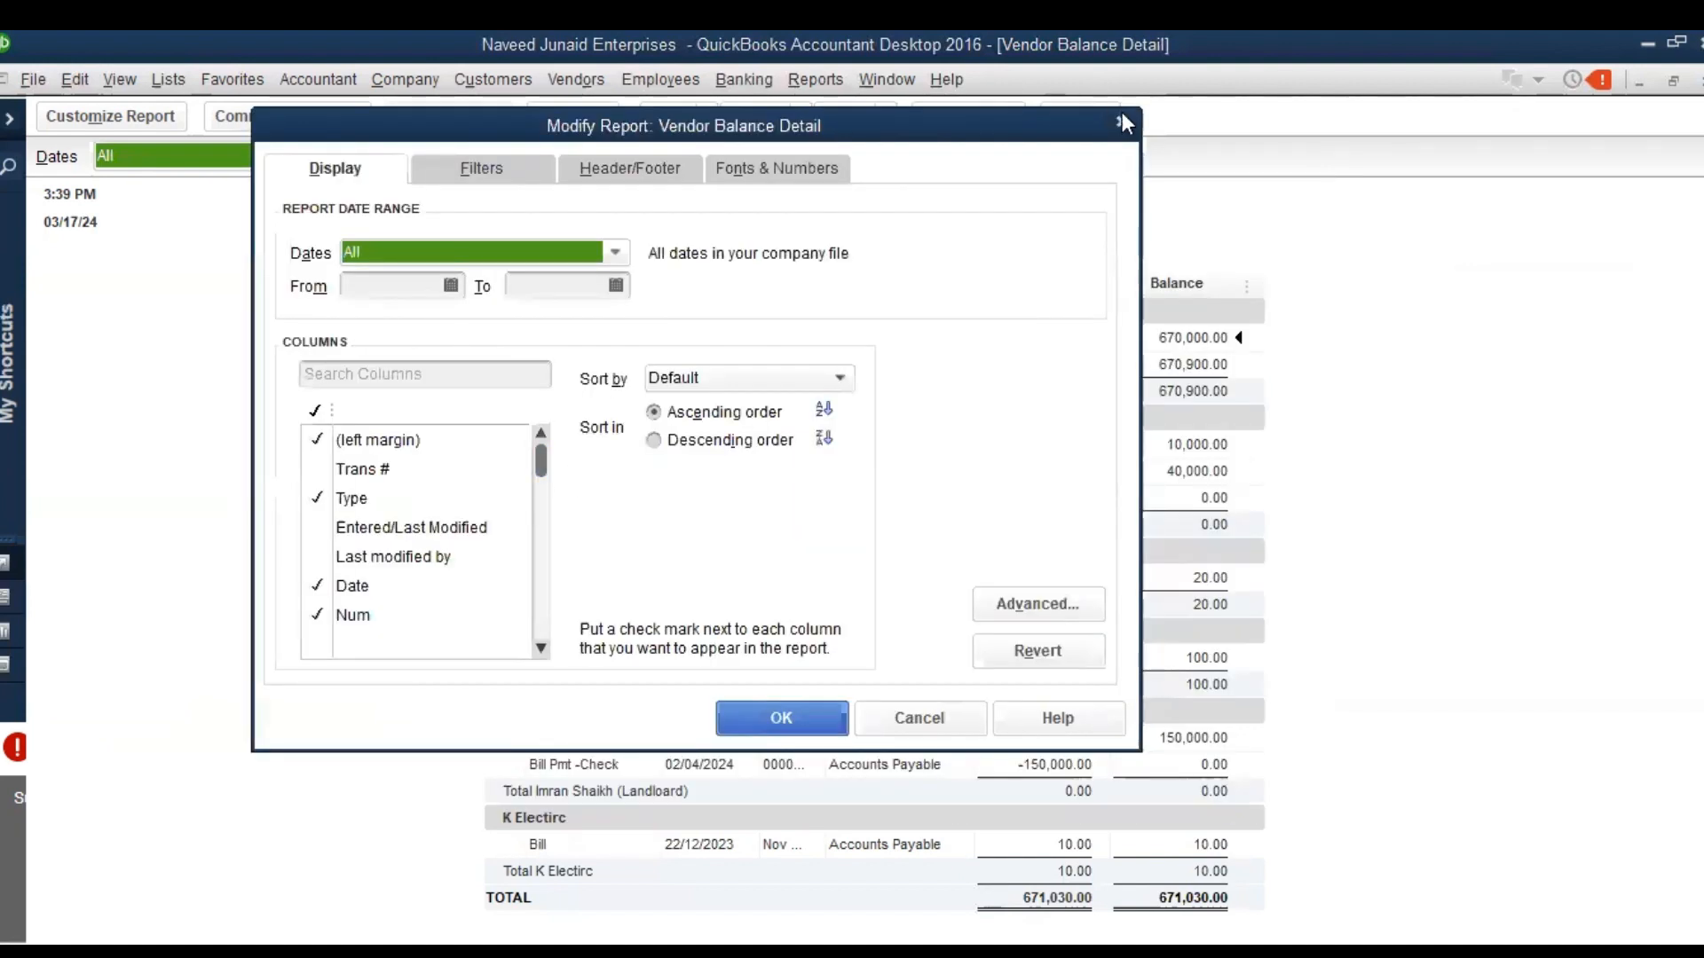
left_click(1122, 123)
left_click_drag(540, 465, 548, 577)
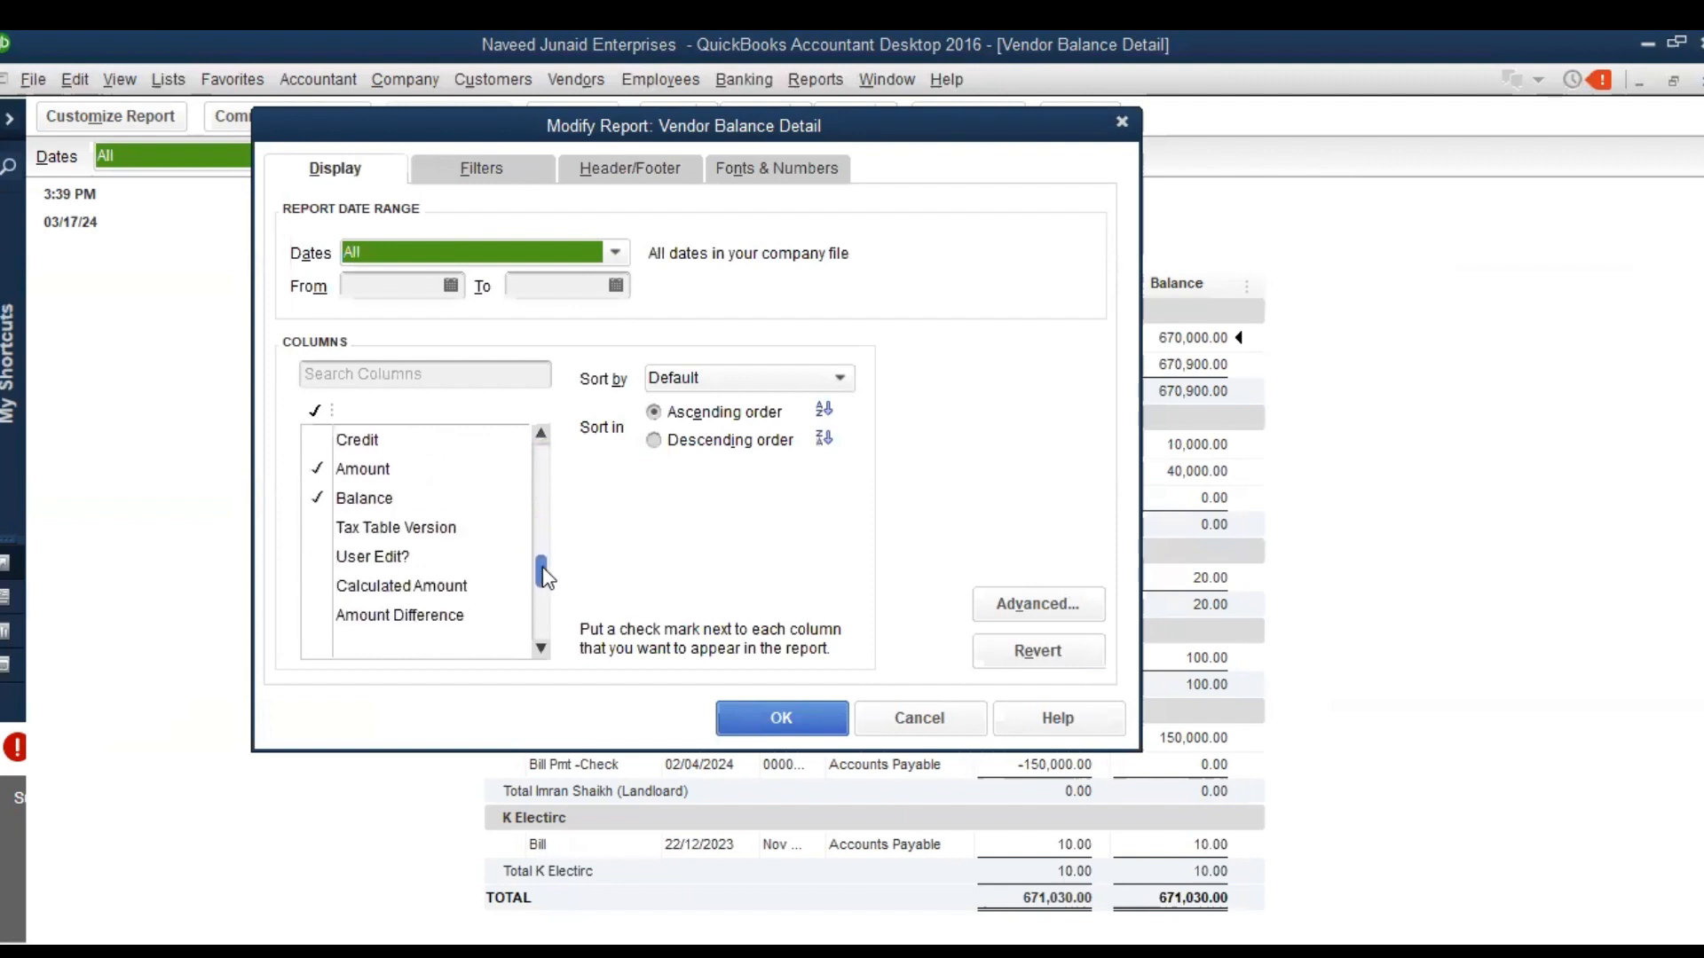
left_click(404, 470)
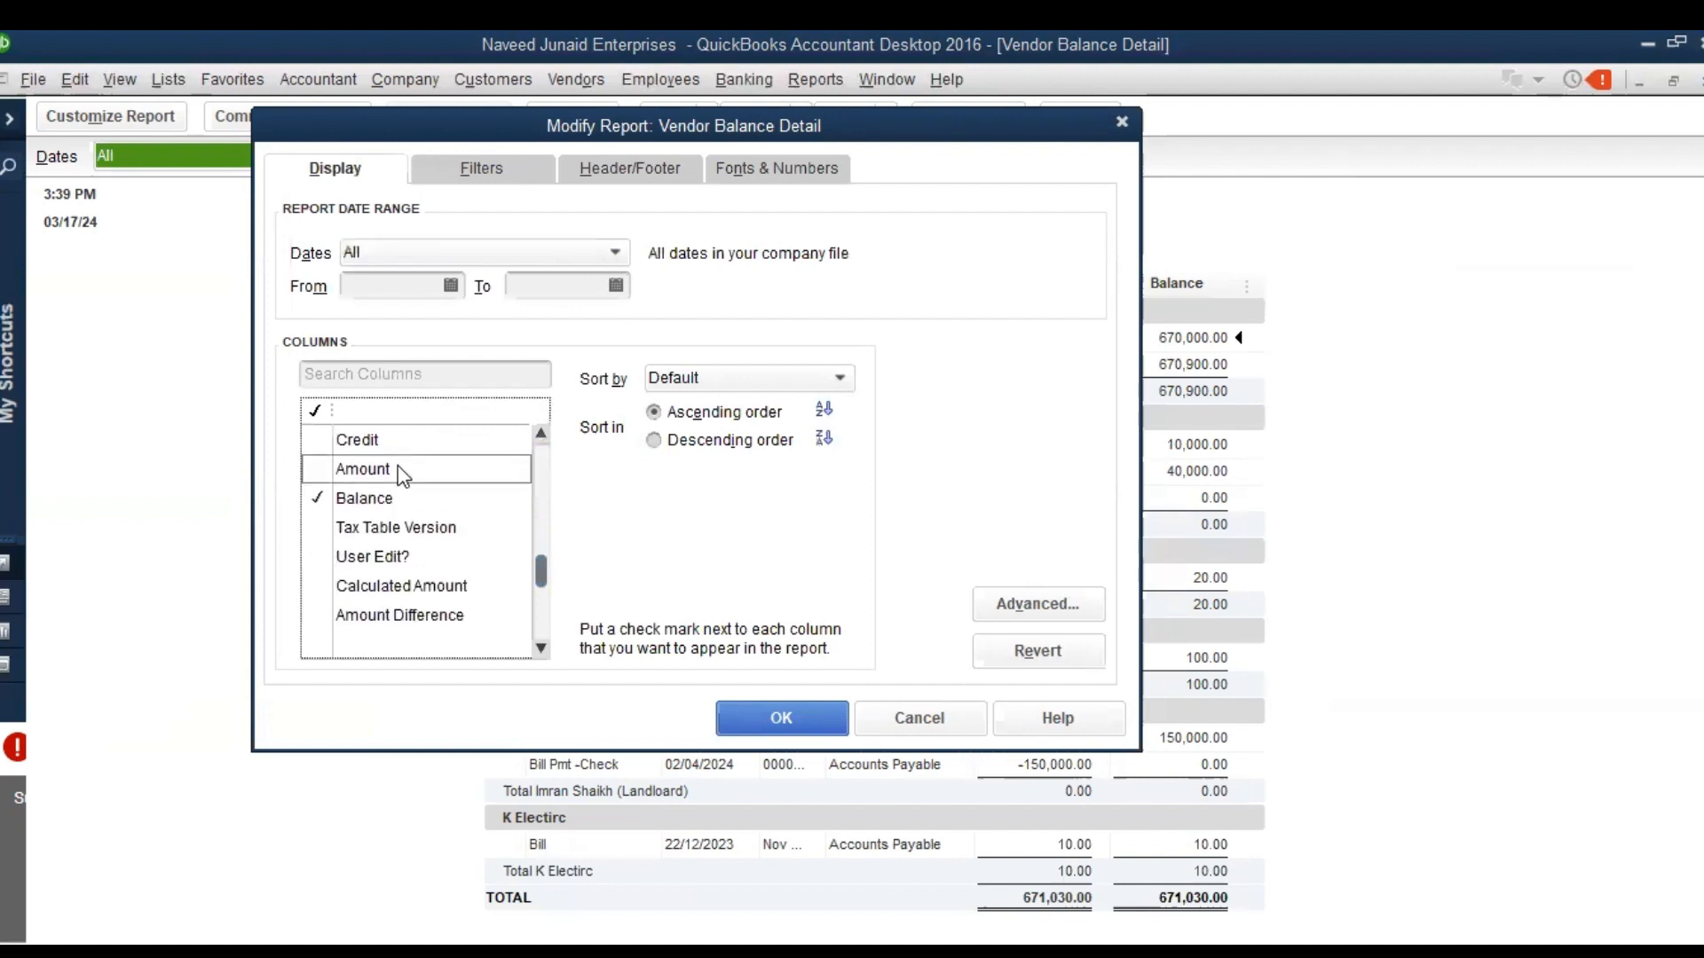
left_click(540, 433)
left_click(540, 434)
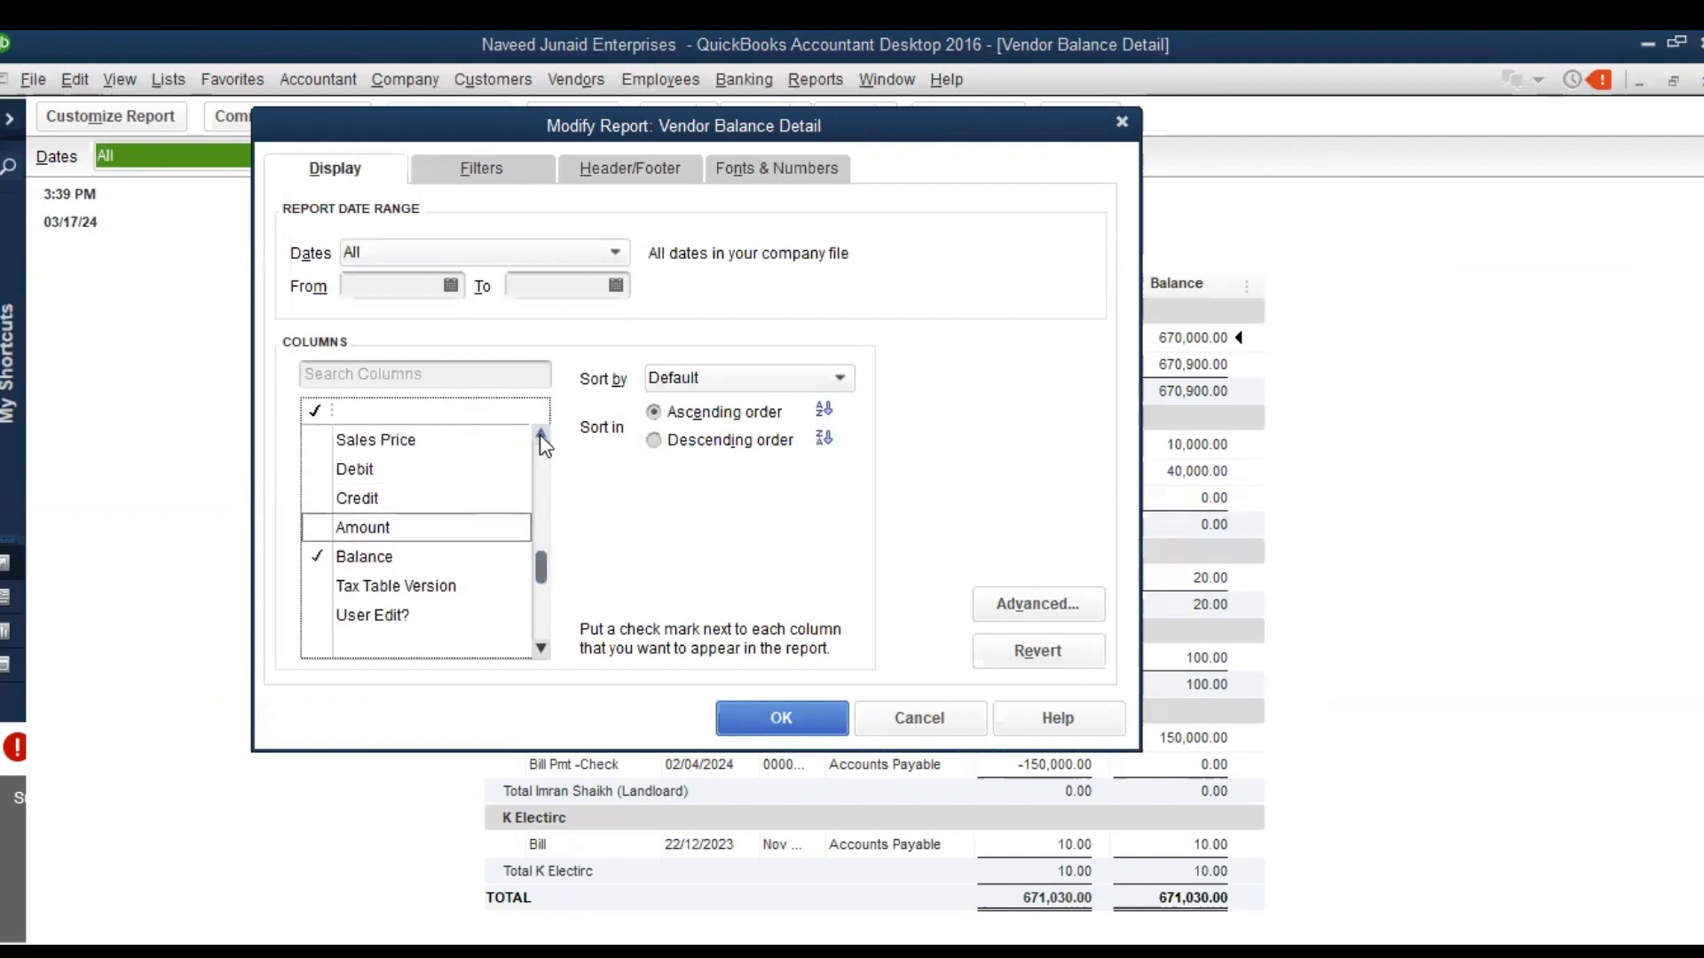
left_click(387, 472)
left_click(359, 499)
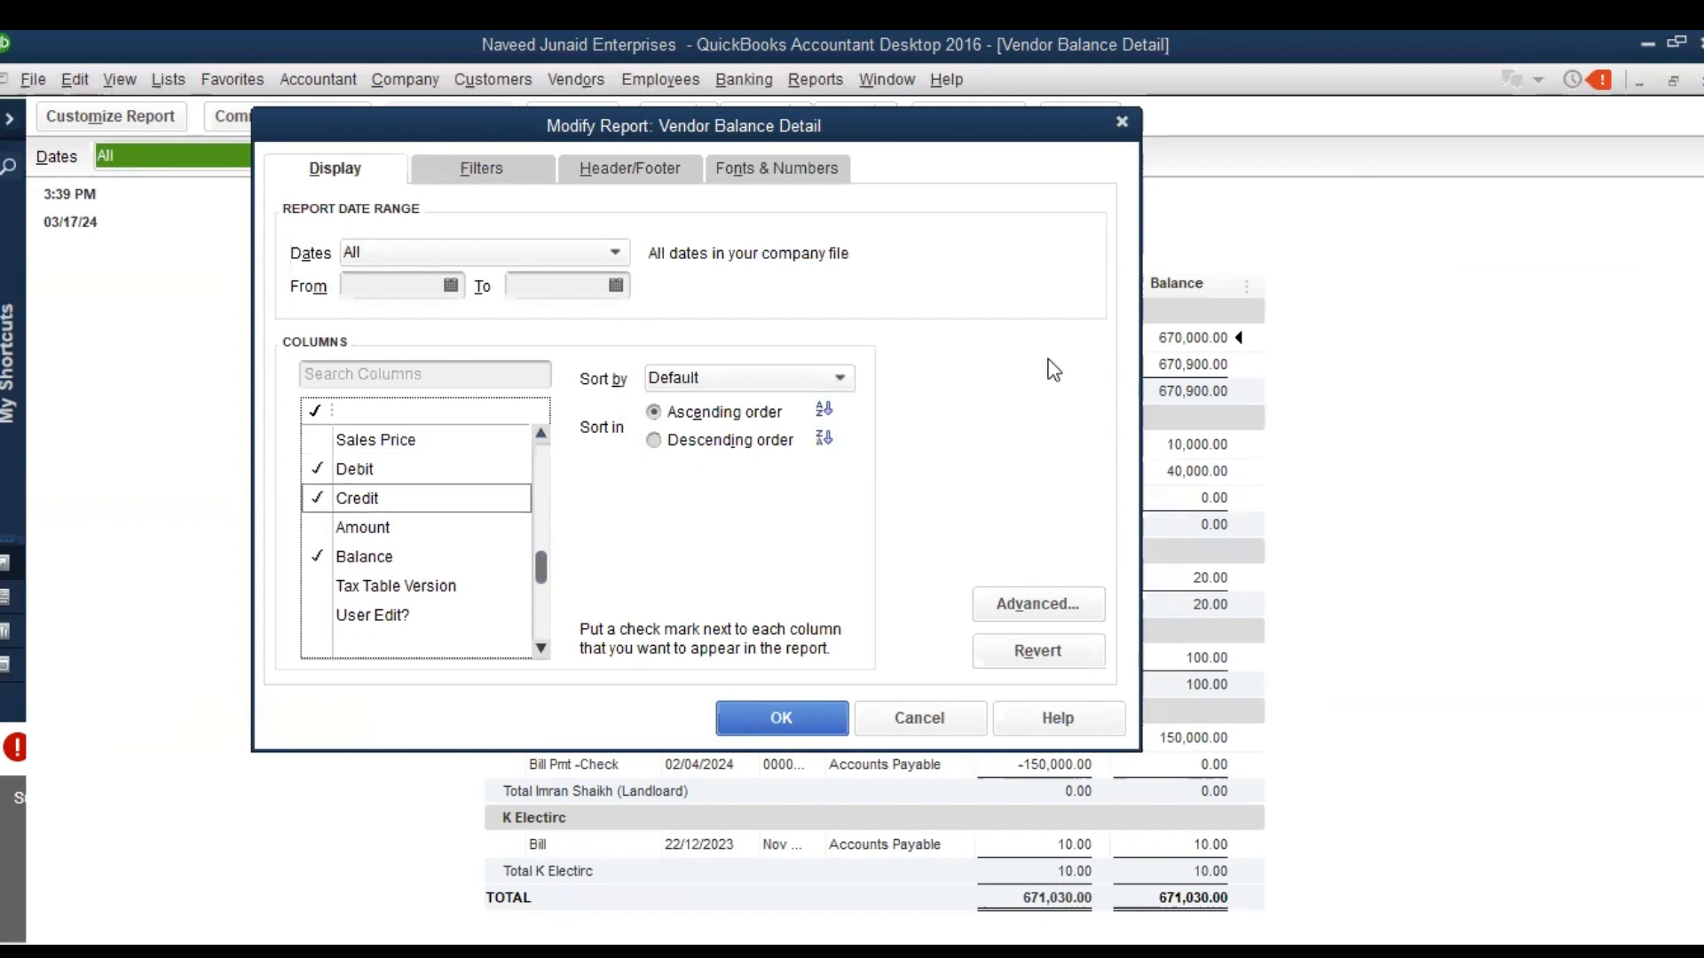
key("Return")
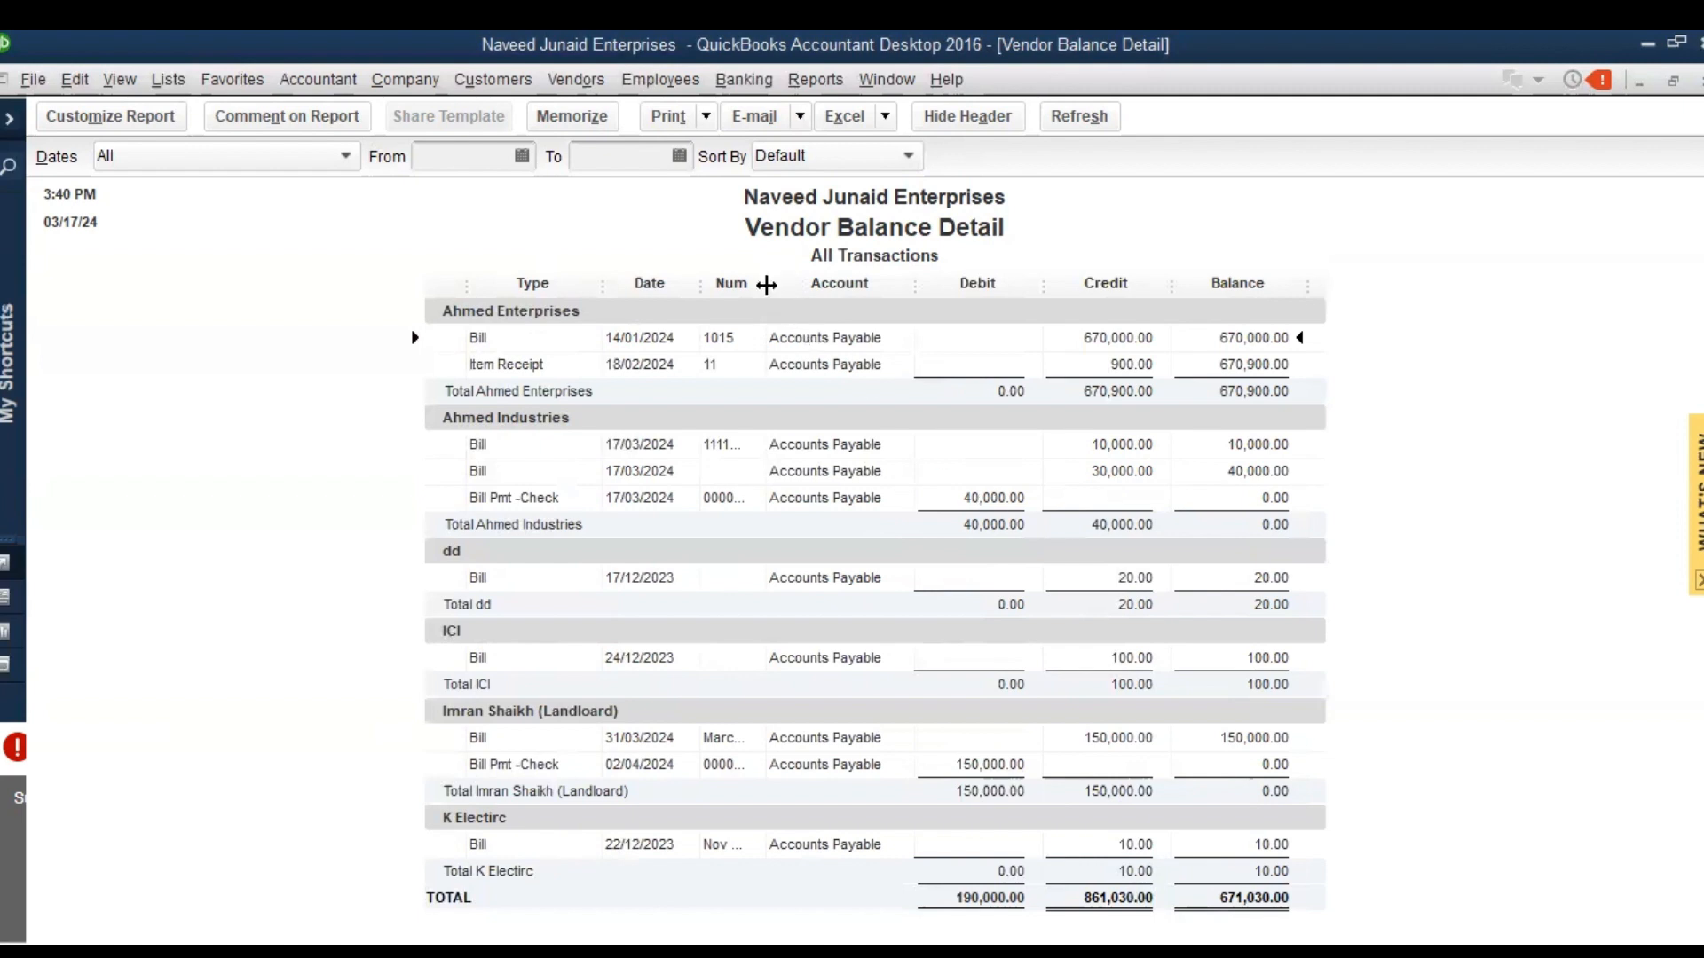
left_click_drag(766, 284, 807, 299)
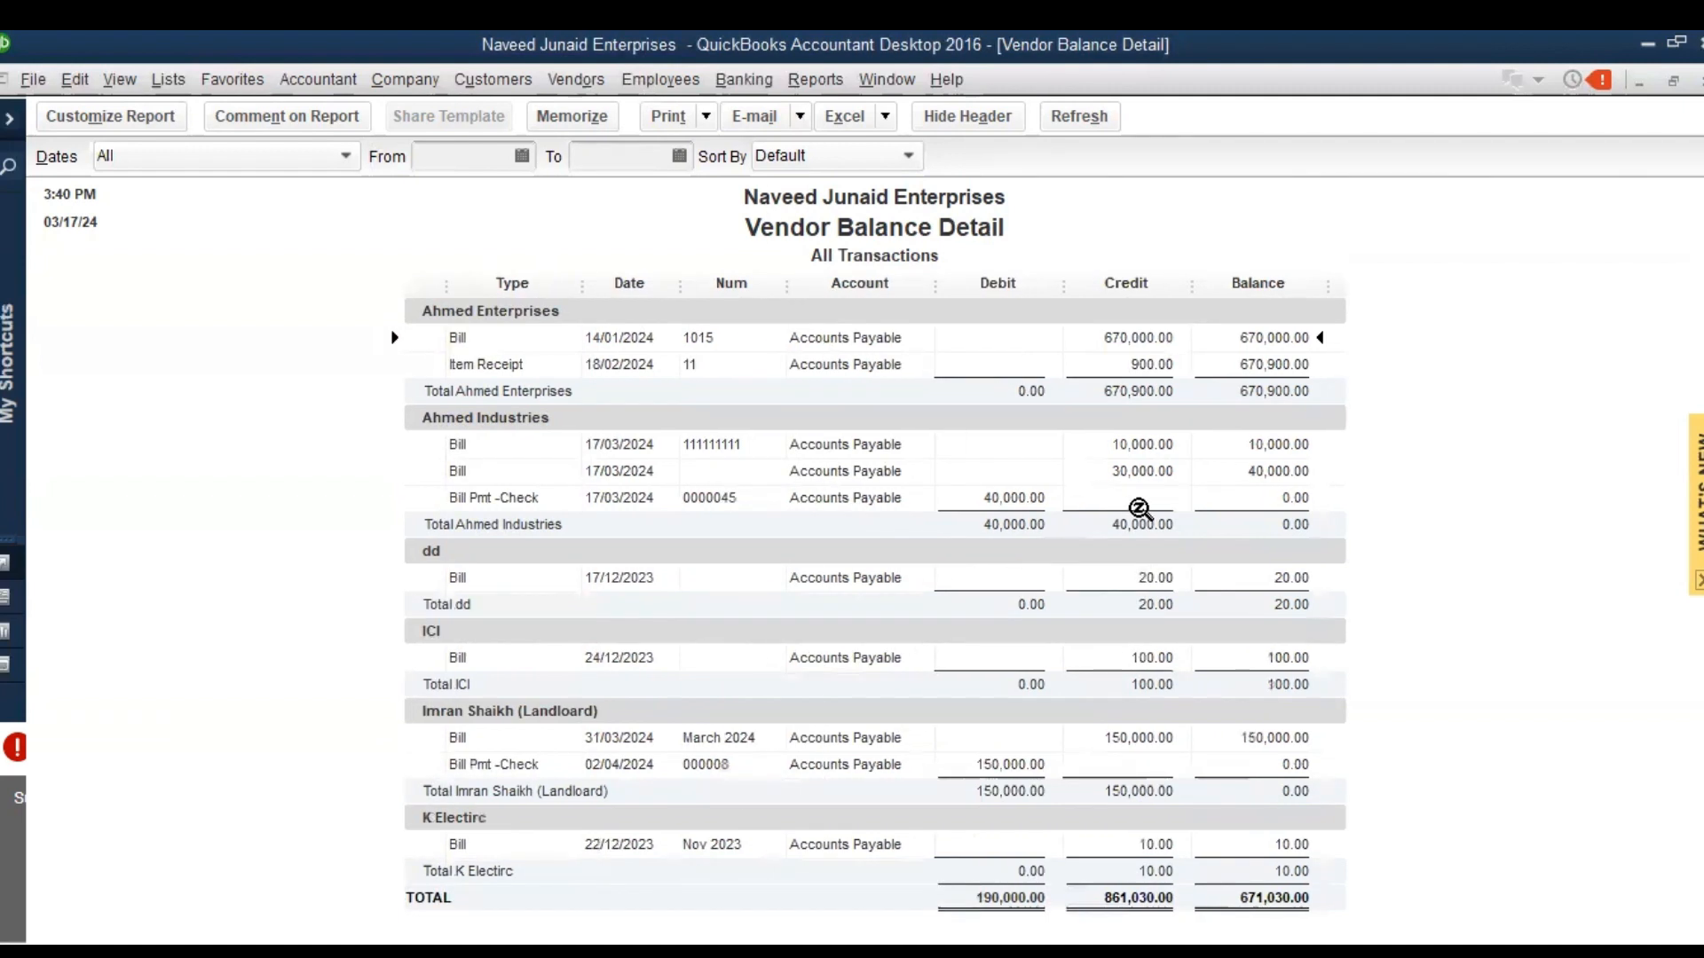
Open Ahmed Industries' 40,000 bill payment from the report, examine the accounts in its transaction journal, and close the journal
left_click(1161, 444)
left_click(1124, 468)
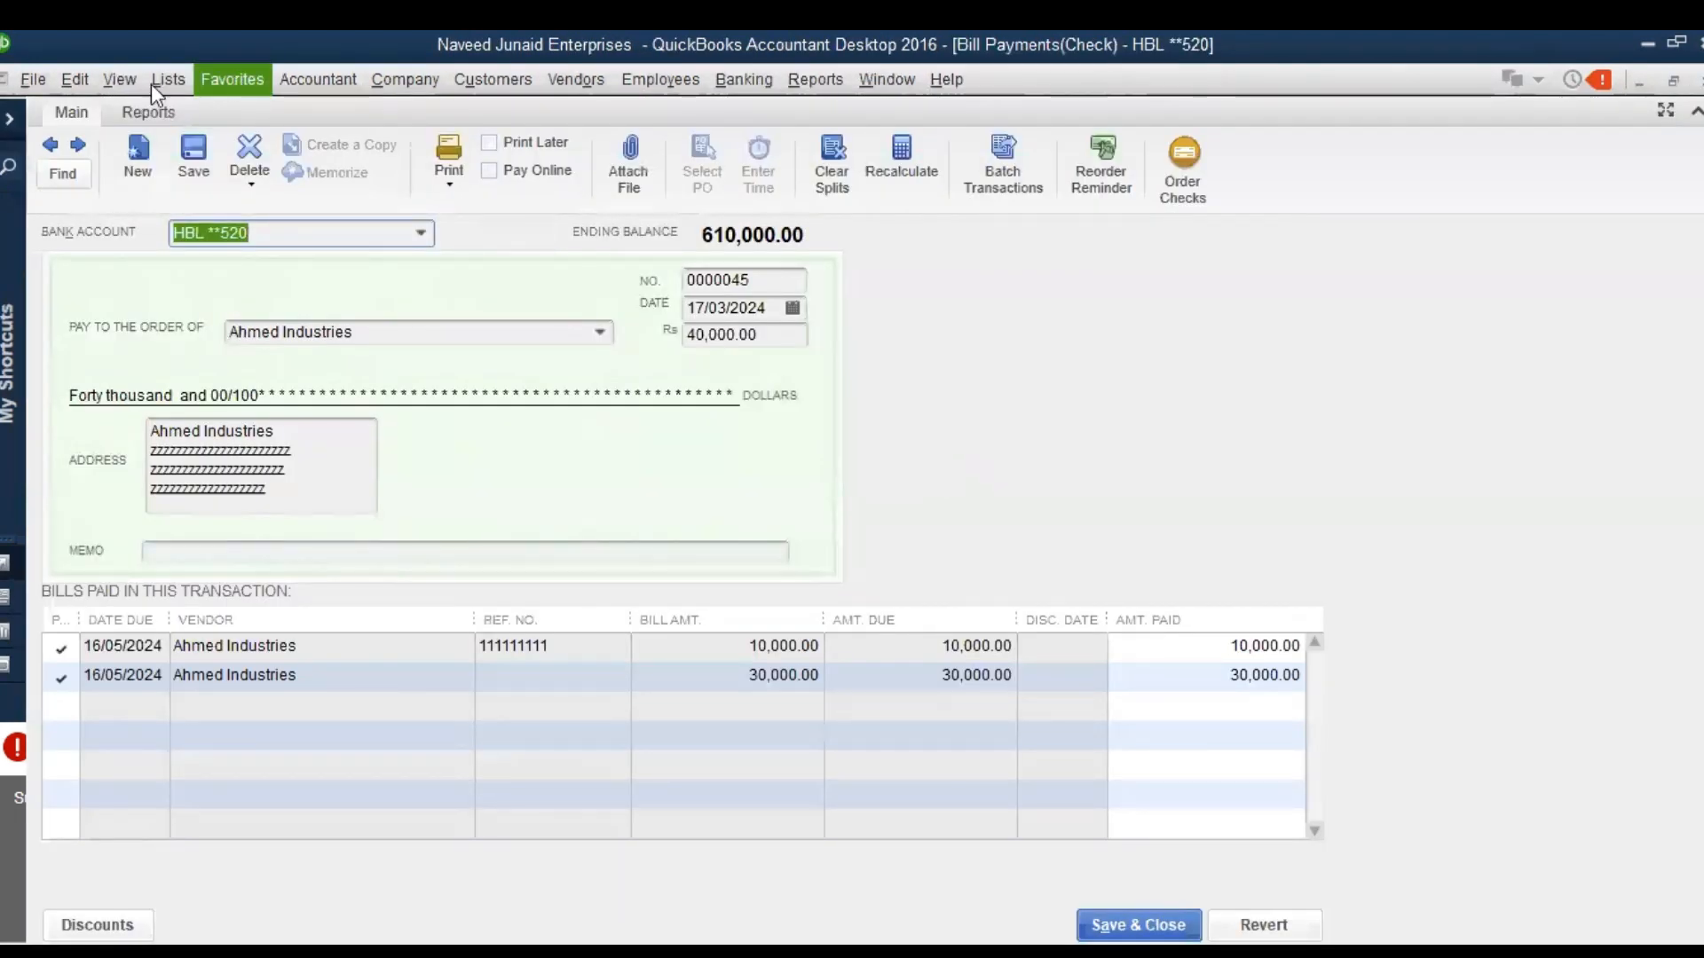
left_click(156, 108)
left_click(225, 167)
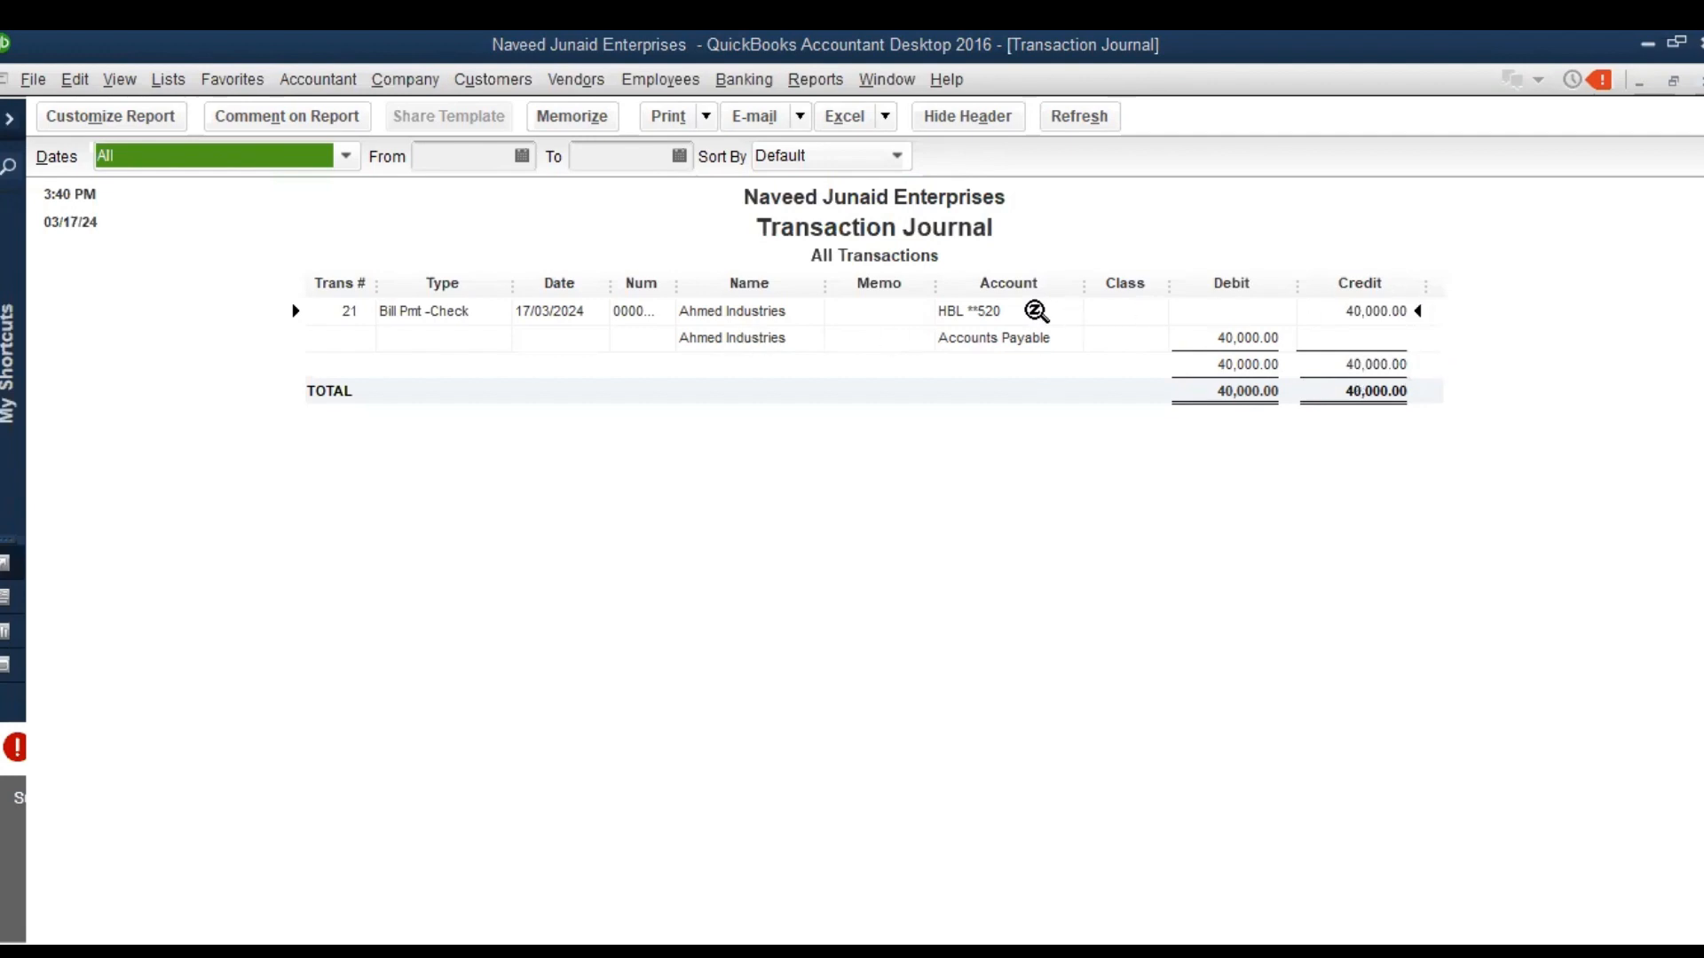
double_click(857, 273)
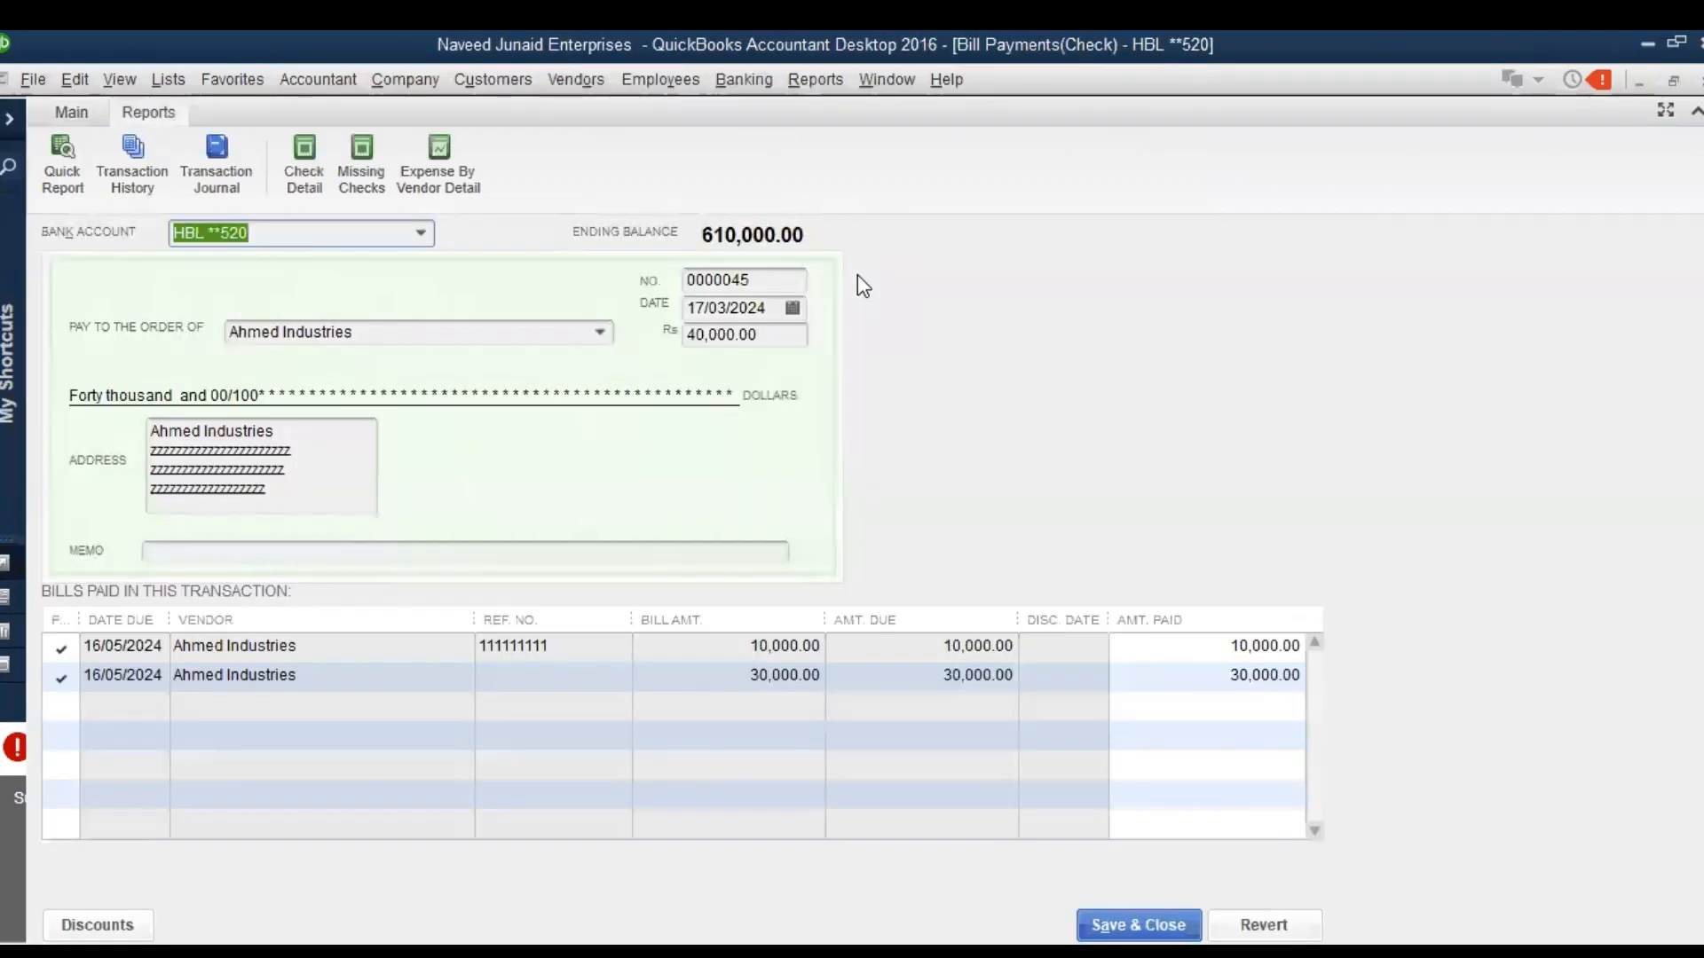
Delete Ahmed Industries' 40,000 bill payment check and confirm the deletion
left_click(76, 80)
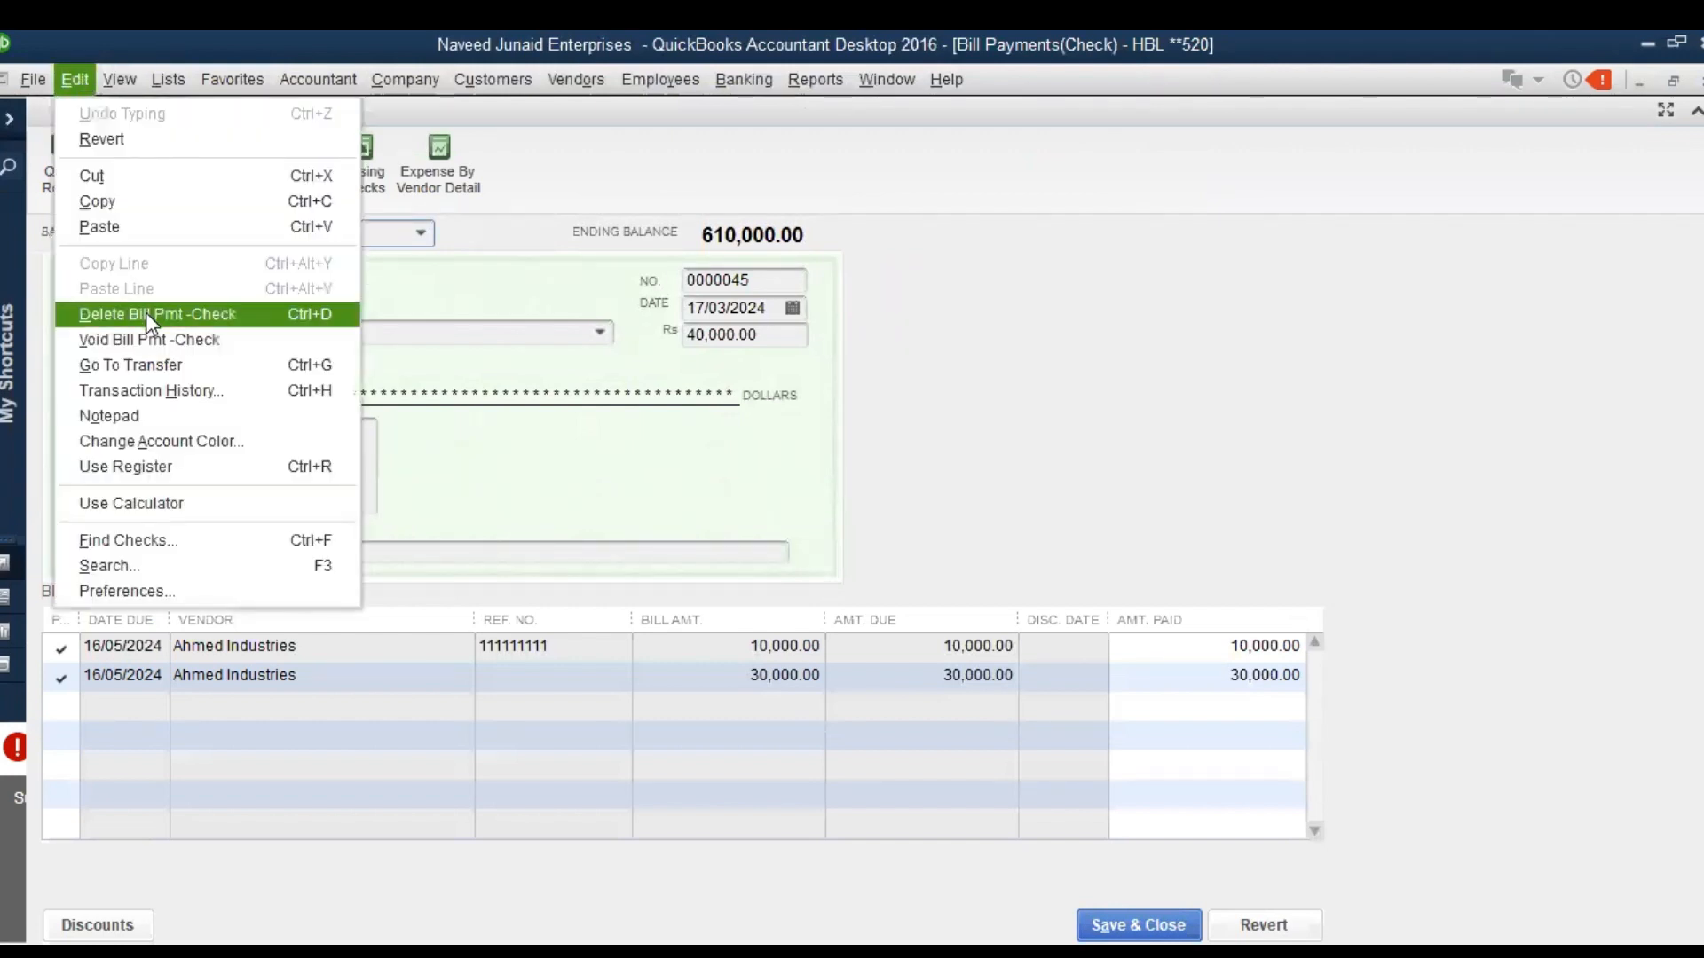
left_click(213, 315)
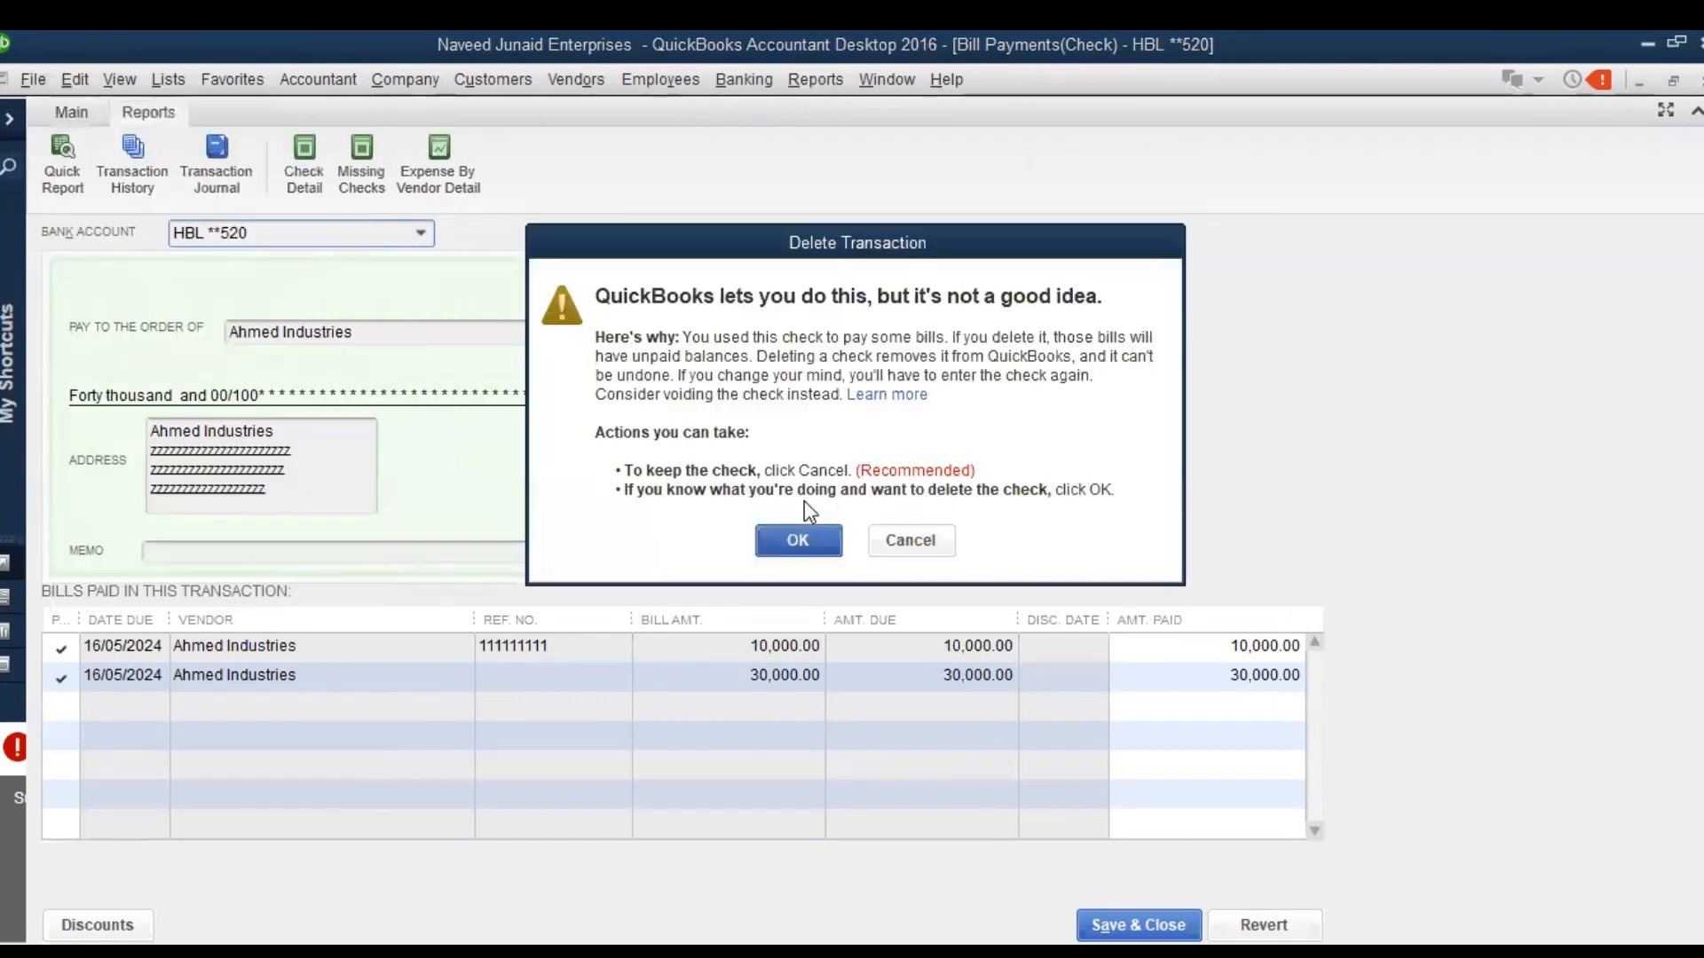
left_click(799, 541)
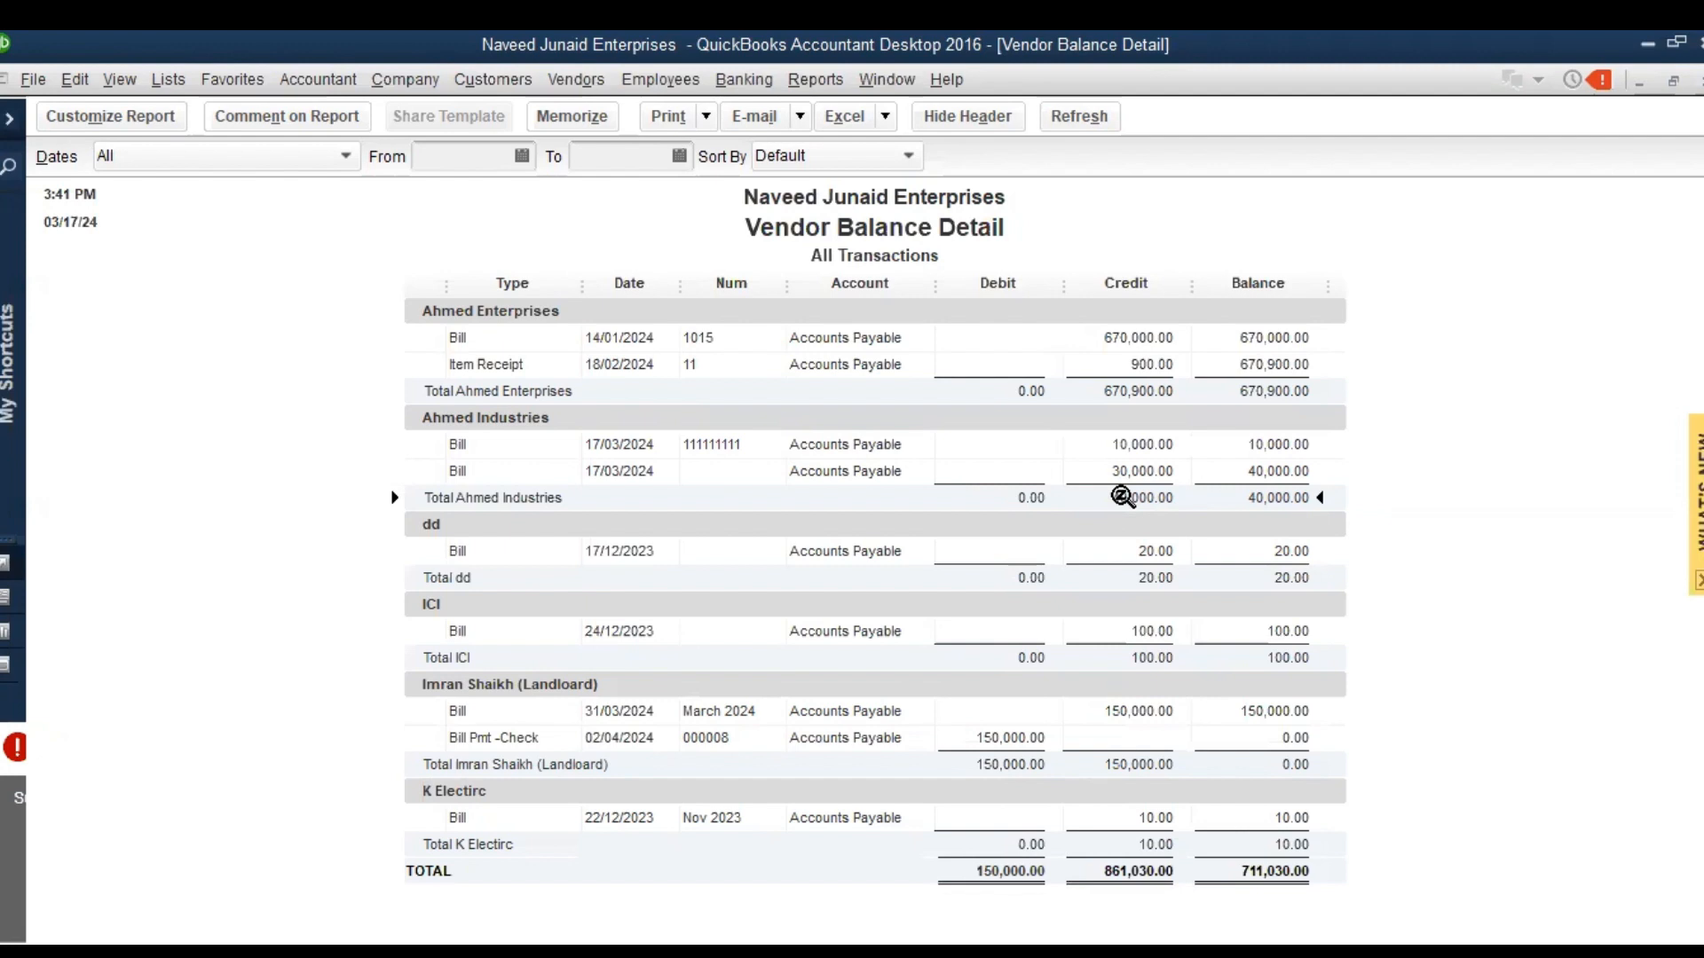
Open the Unpaid Bills Detail report from the vendor reports to review the outstanding bills
left_click(817, 82)
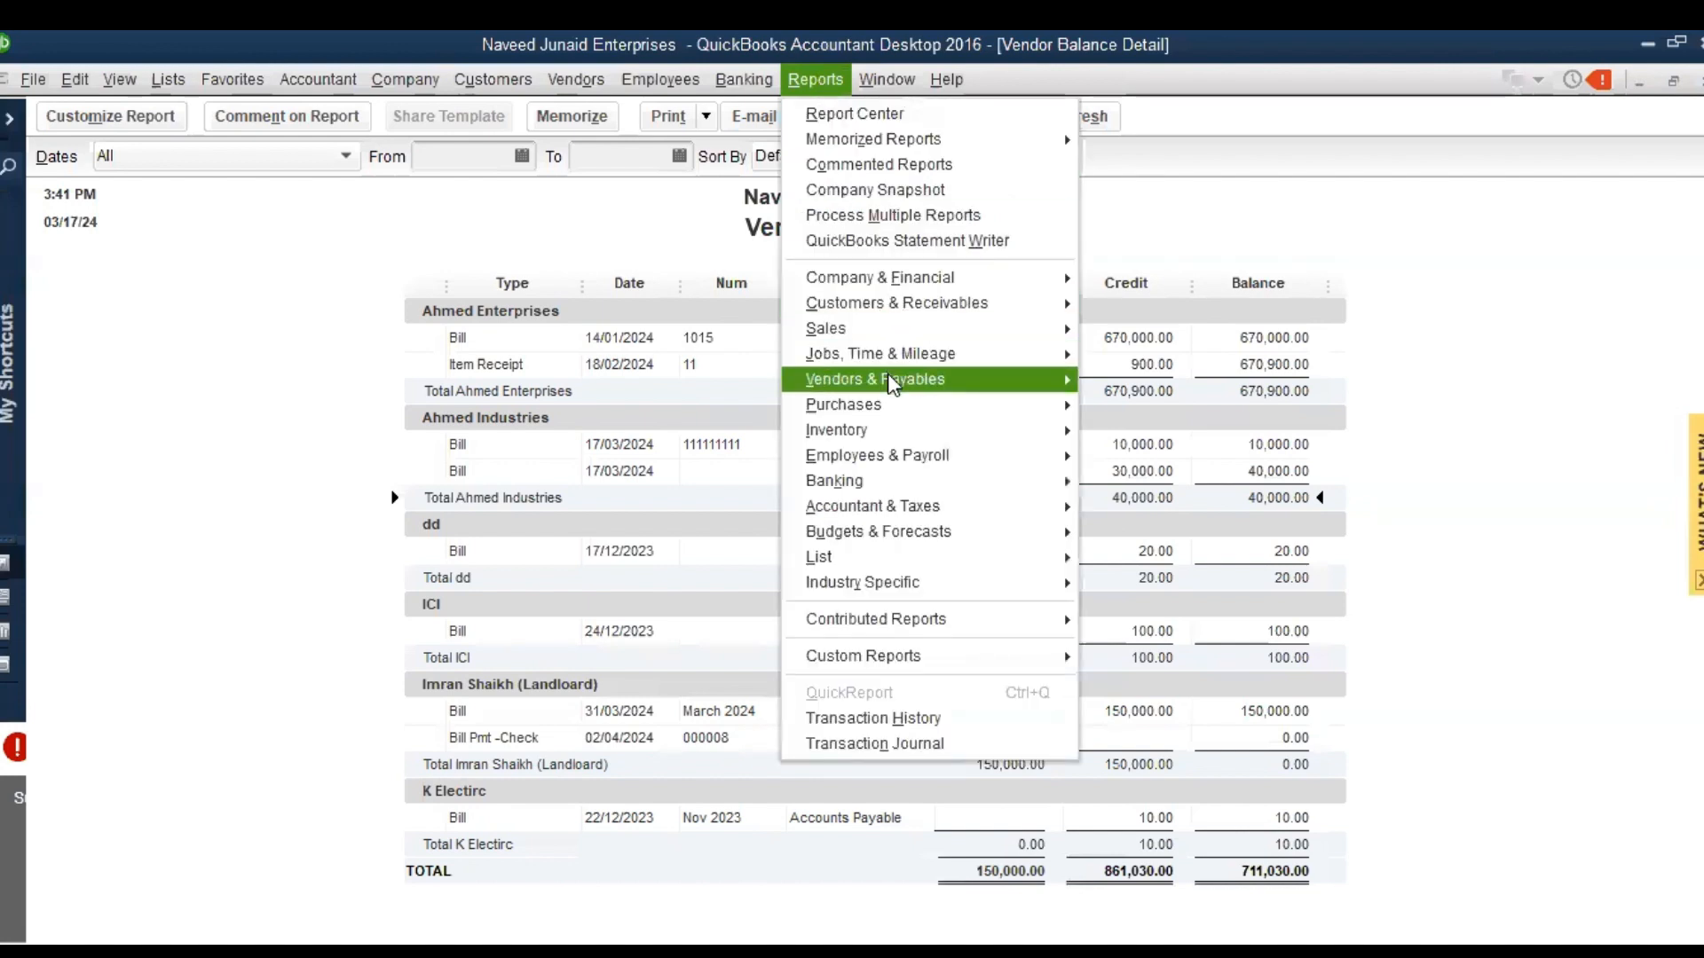
mouse_move(892, 383)
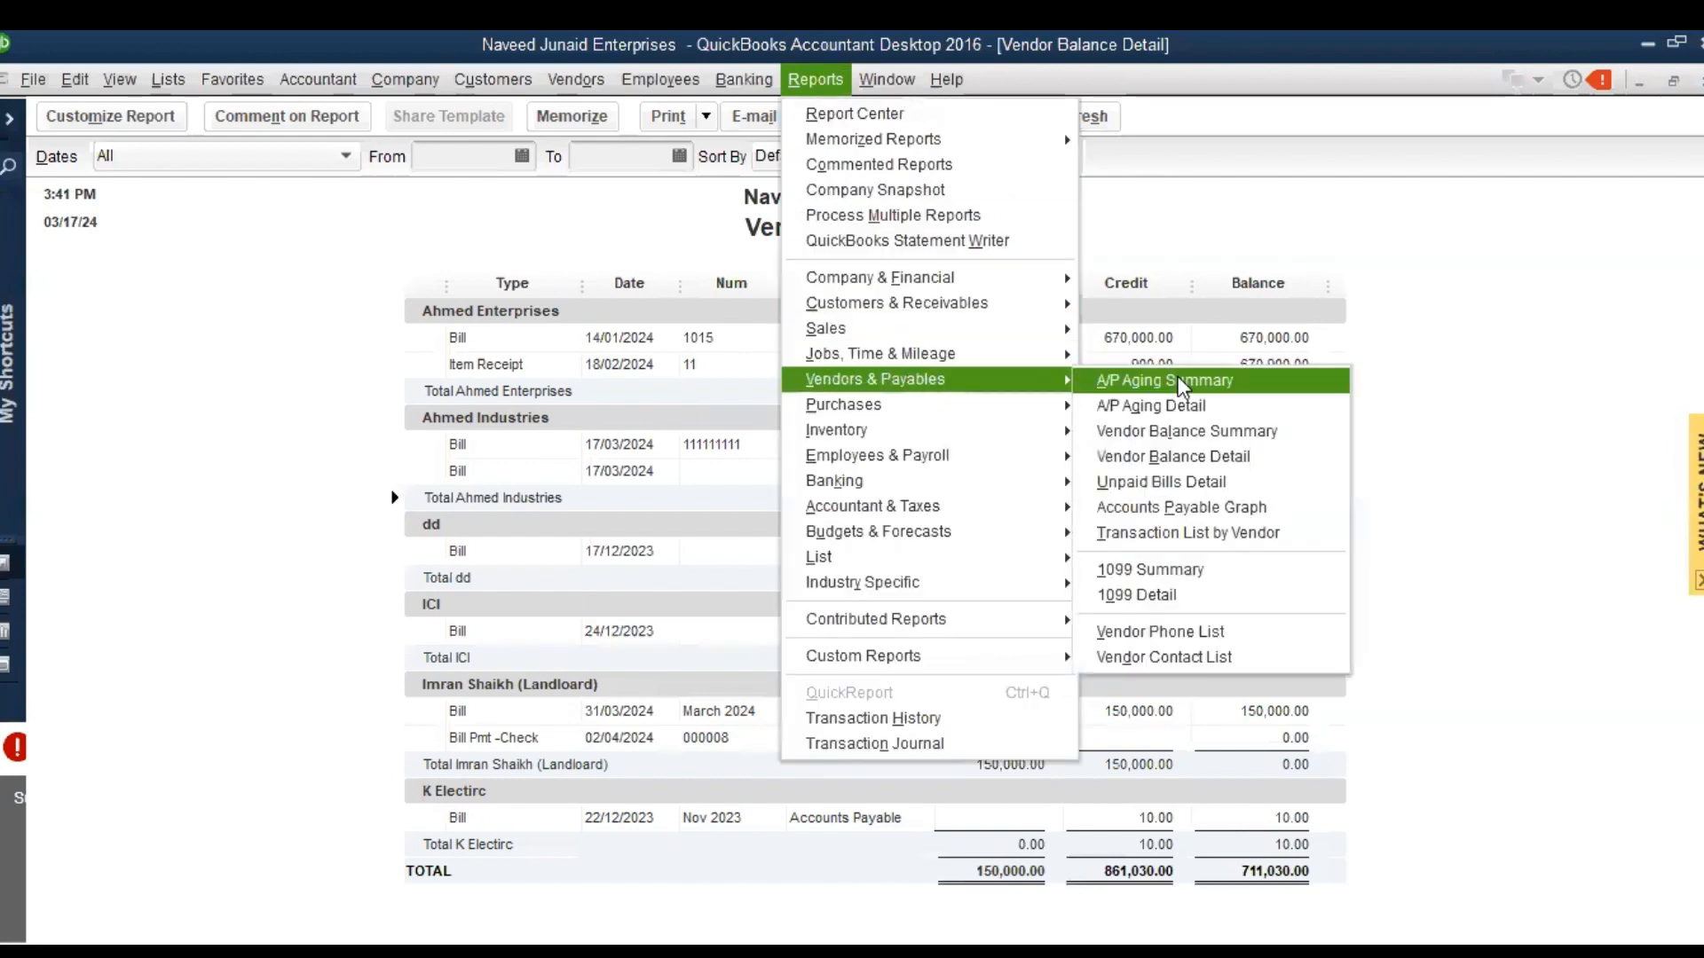
left_click(1211, 485)
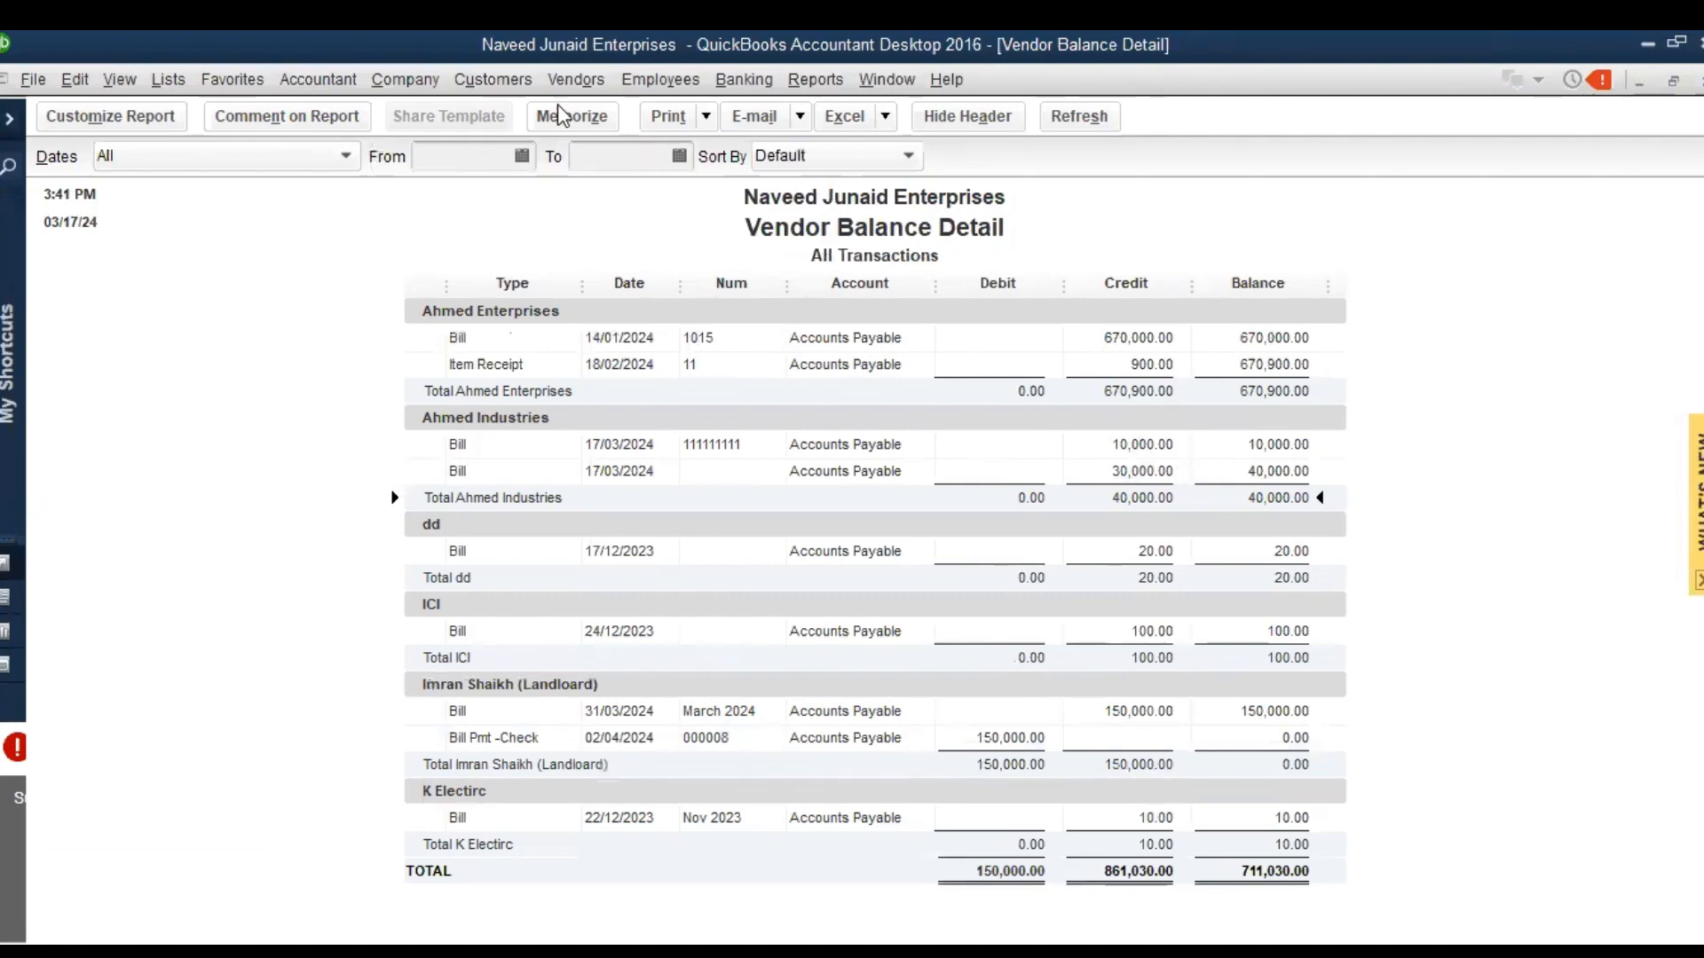
Open Pay Bills, select Ahmed Industries' 10,000 bill and set its amount to pay to 5,000
left_click(555, 79)
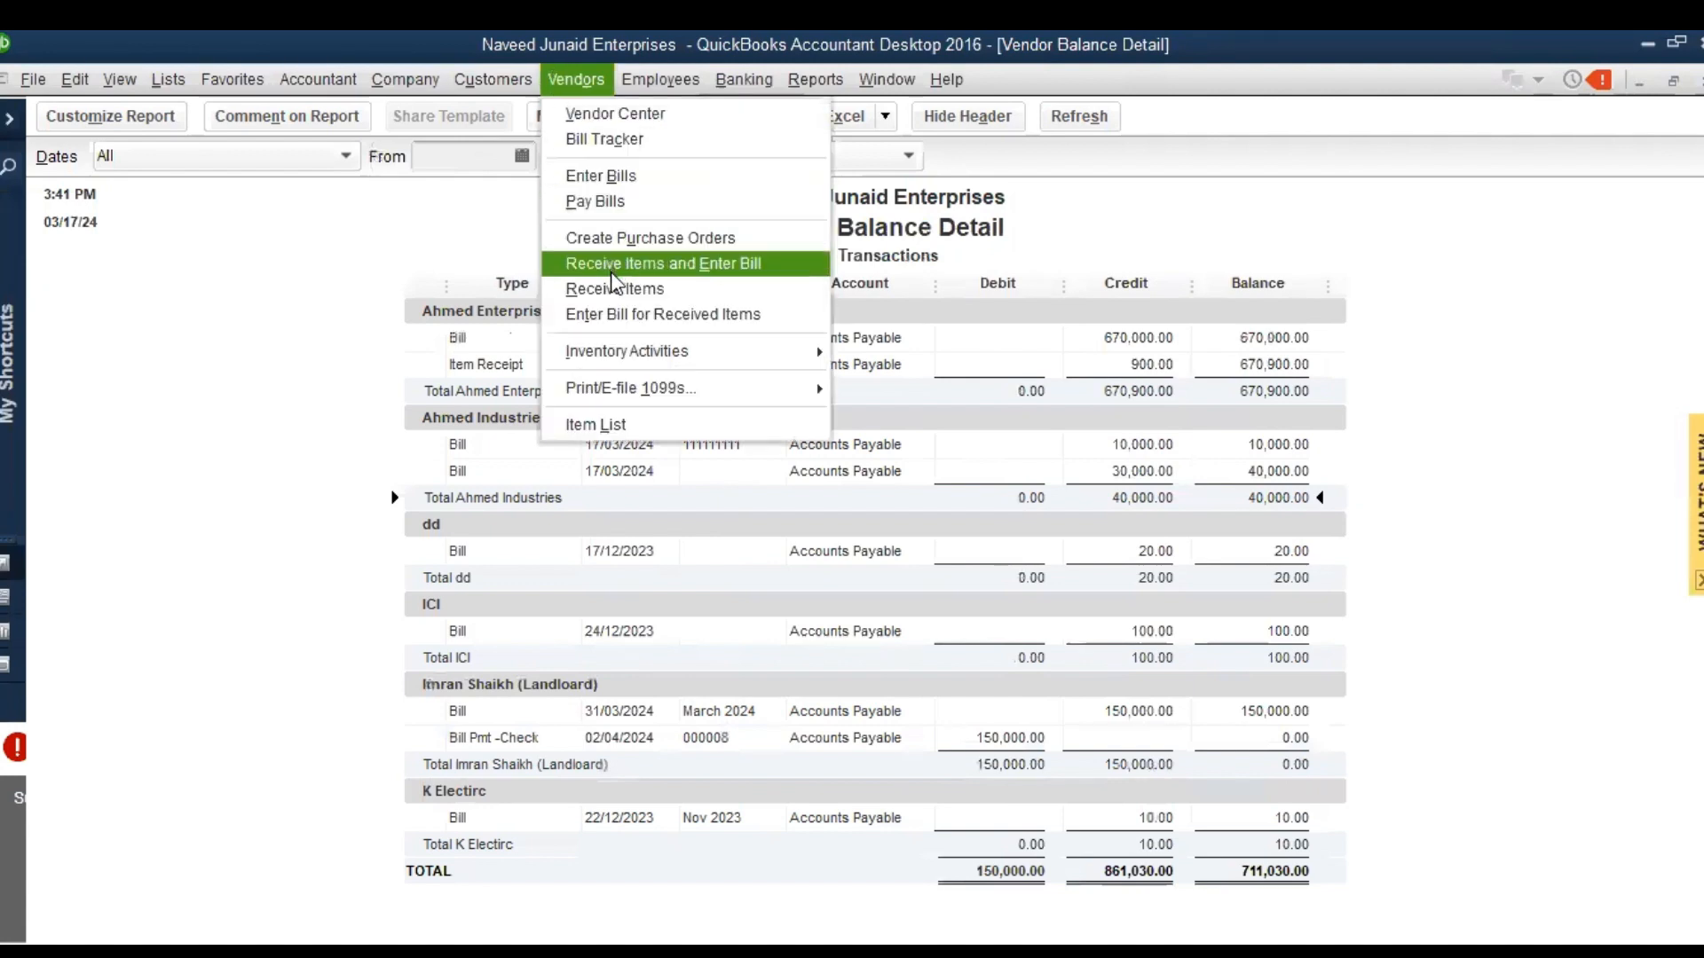
left_click(666, 203)
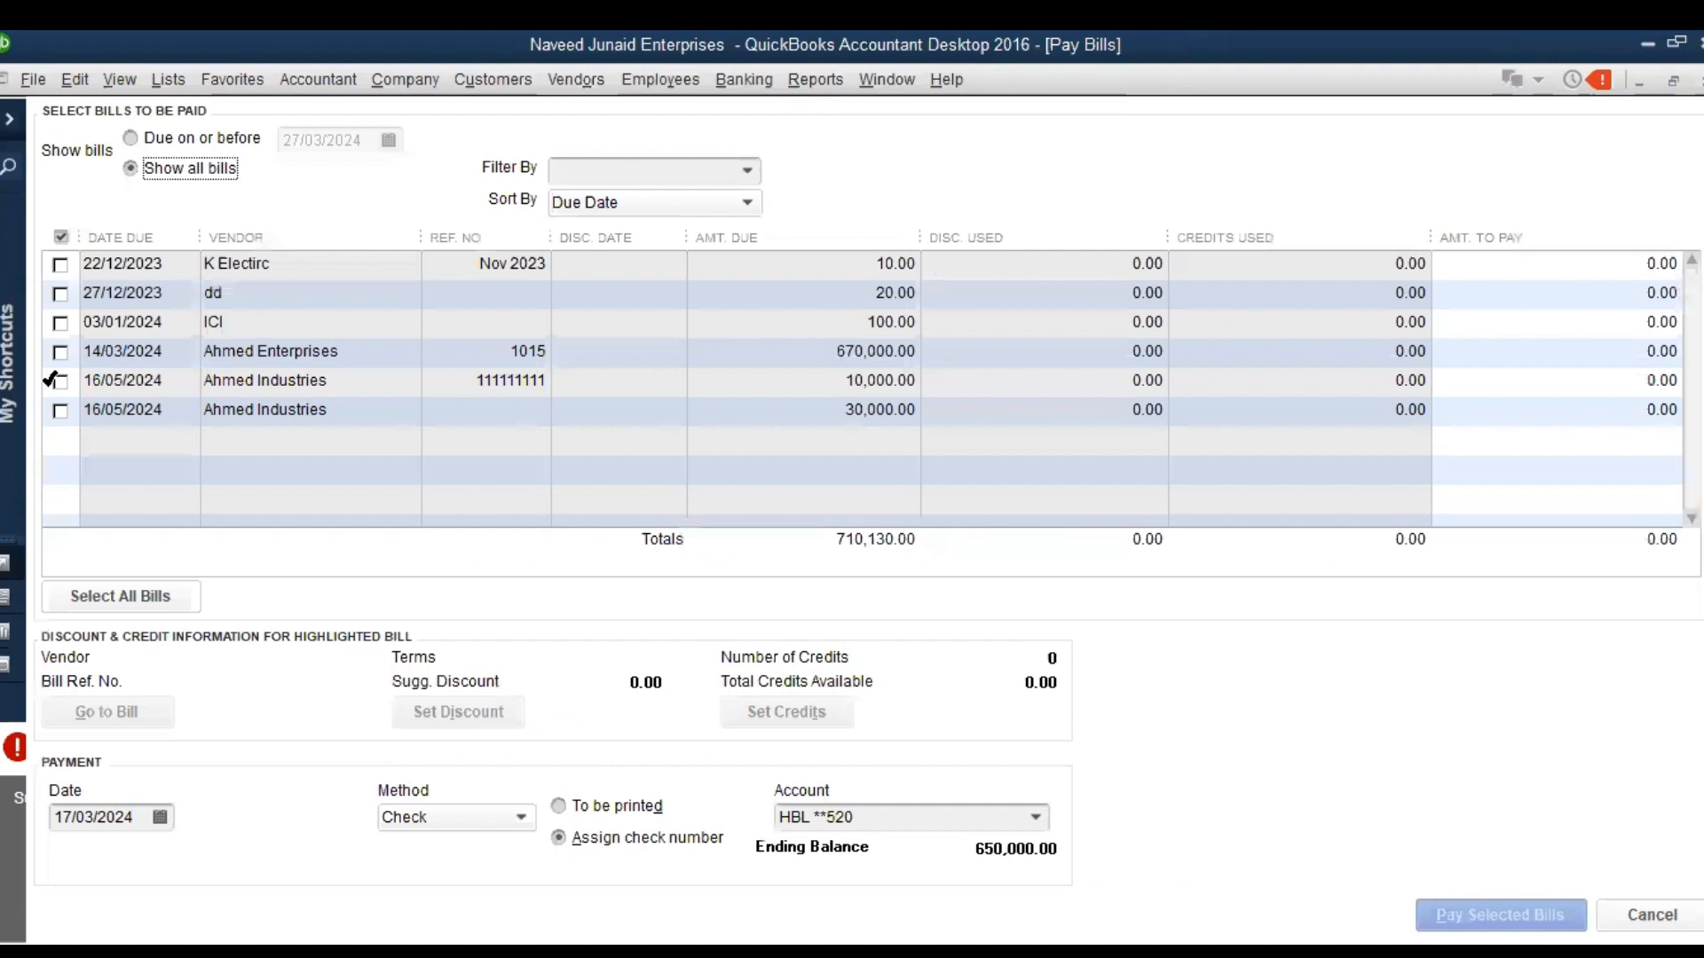
left_click(59, 380)
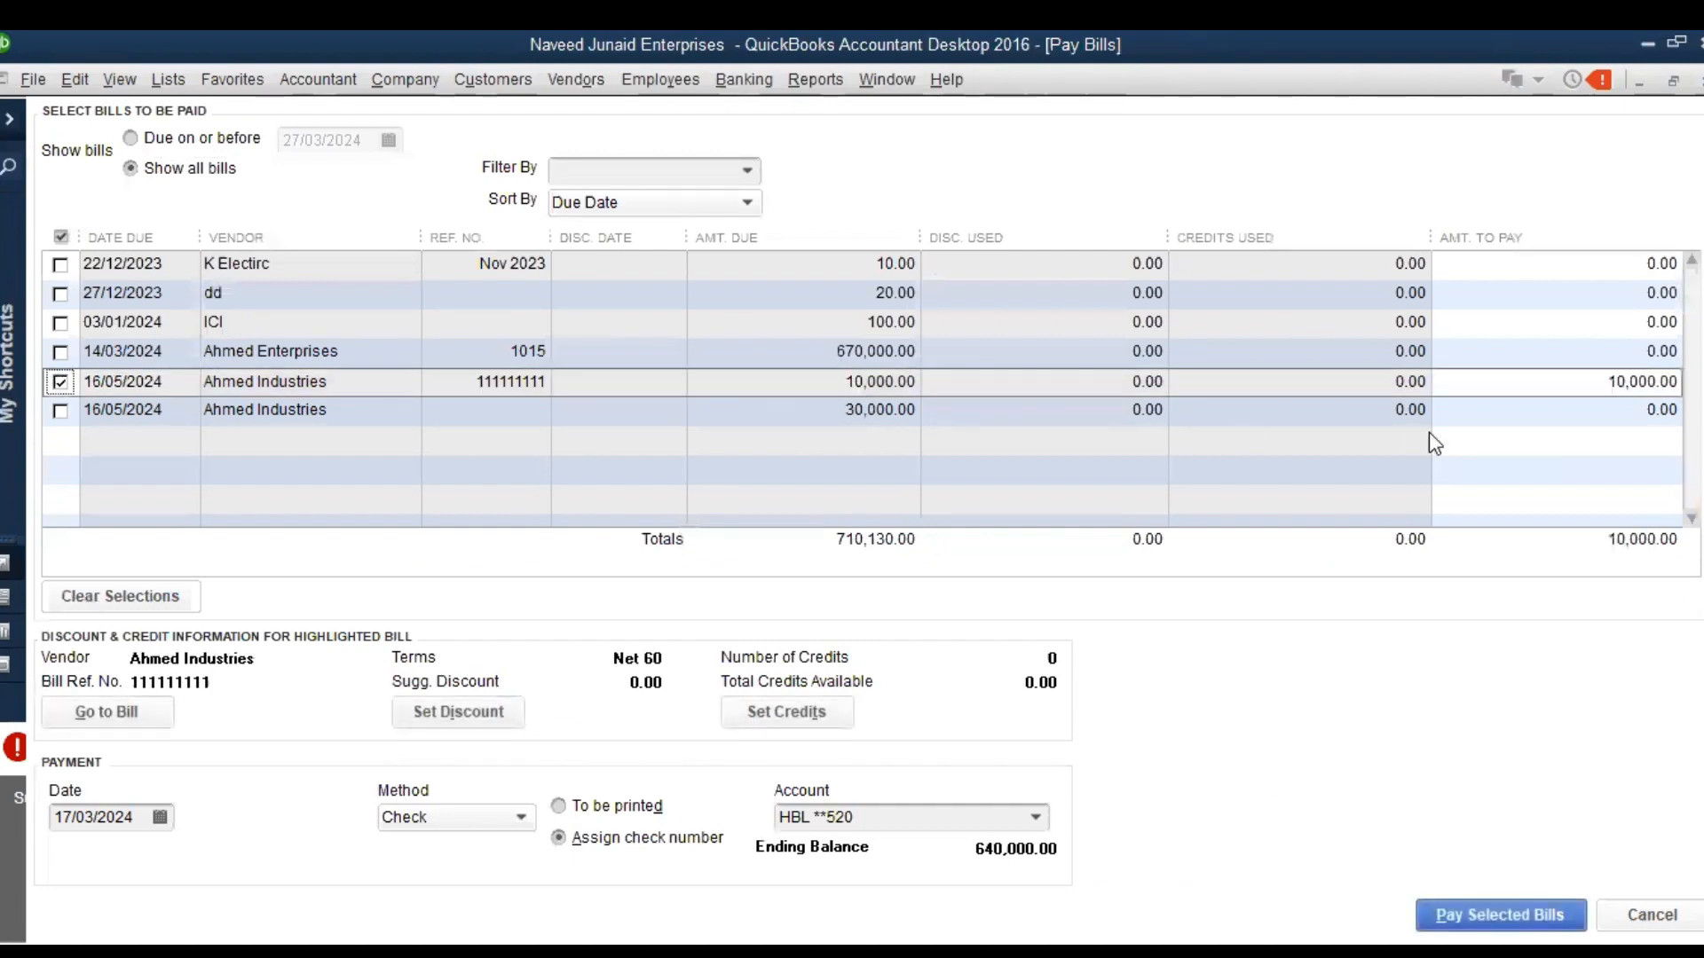
left_click(1608, 388)
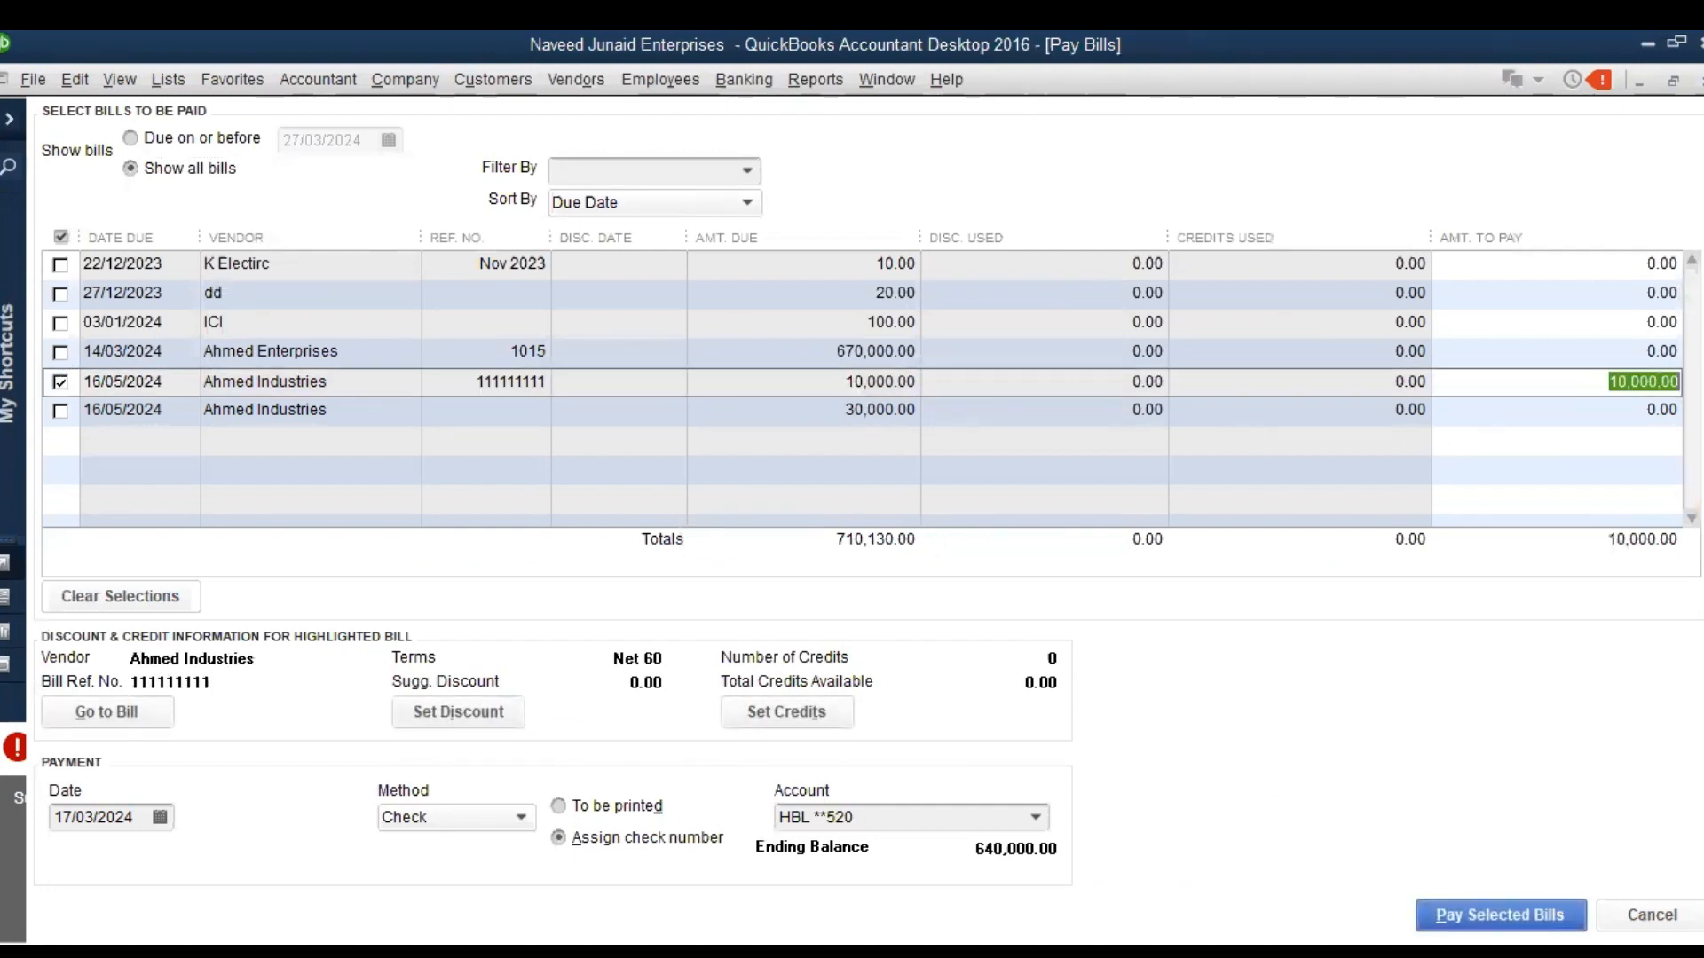
type("5000")
key("Tab")
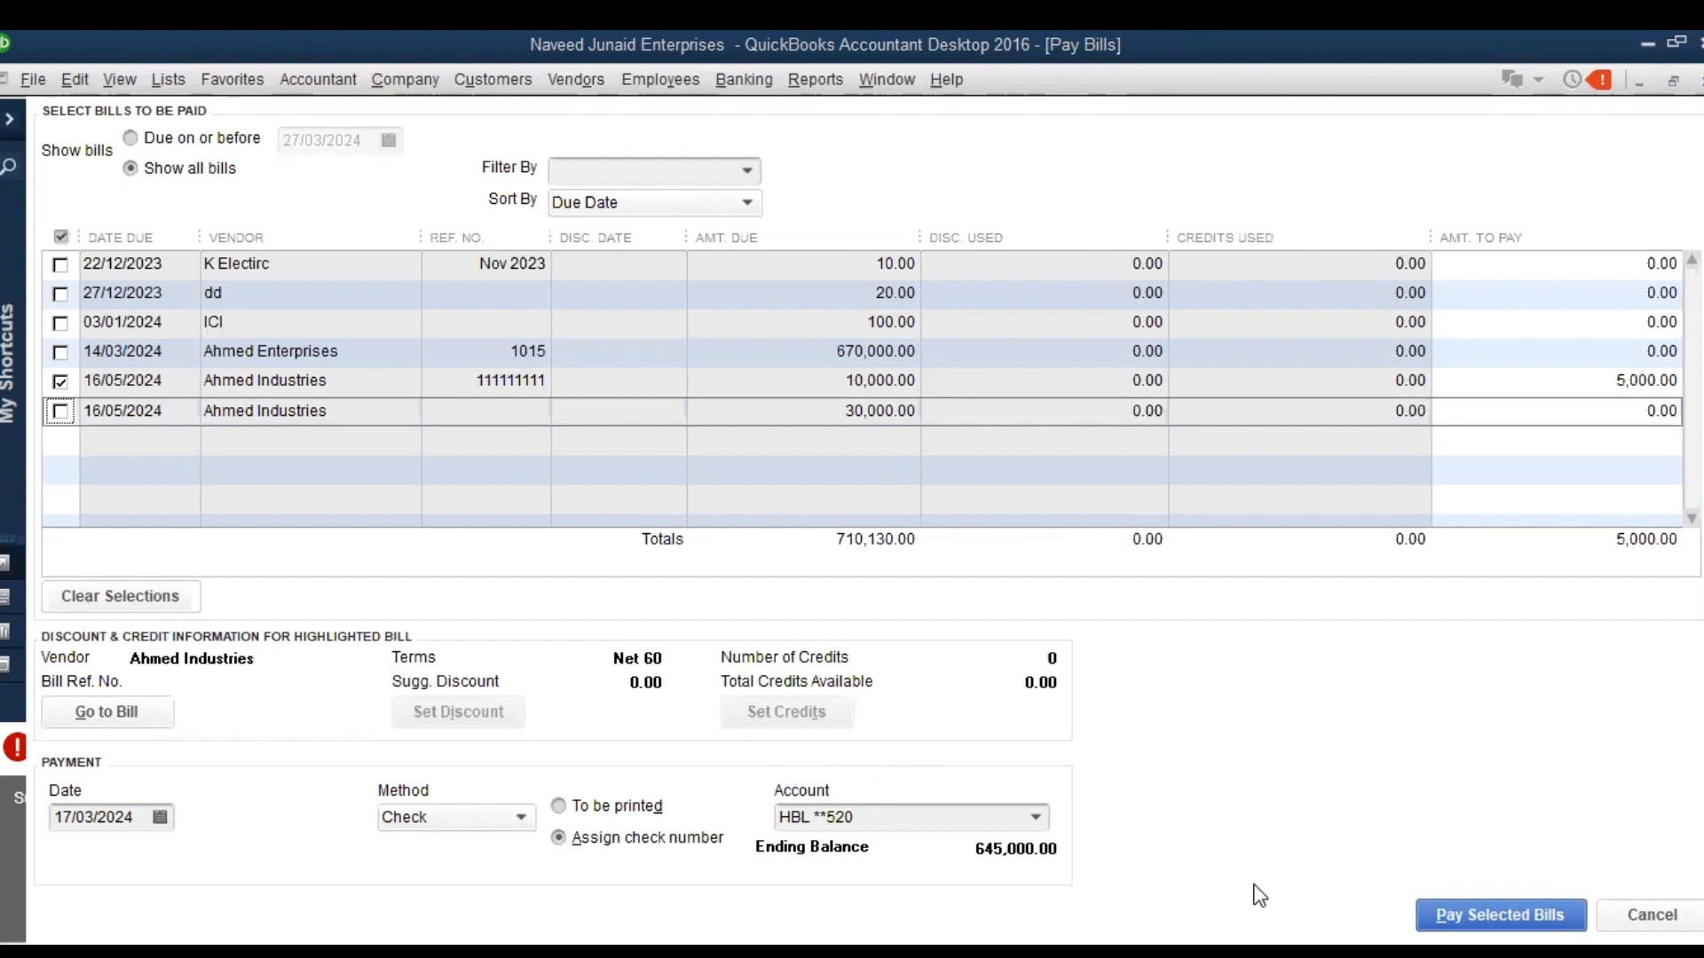
left_click(1470, 907)
left_click(504, 680)
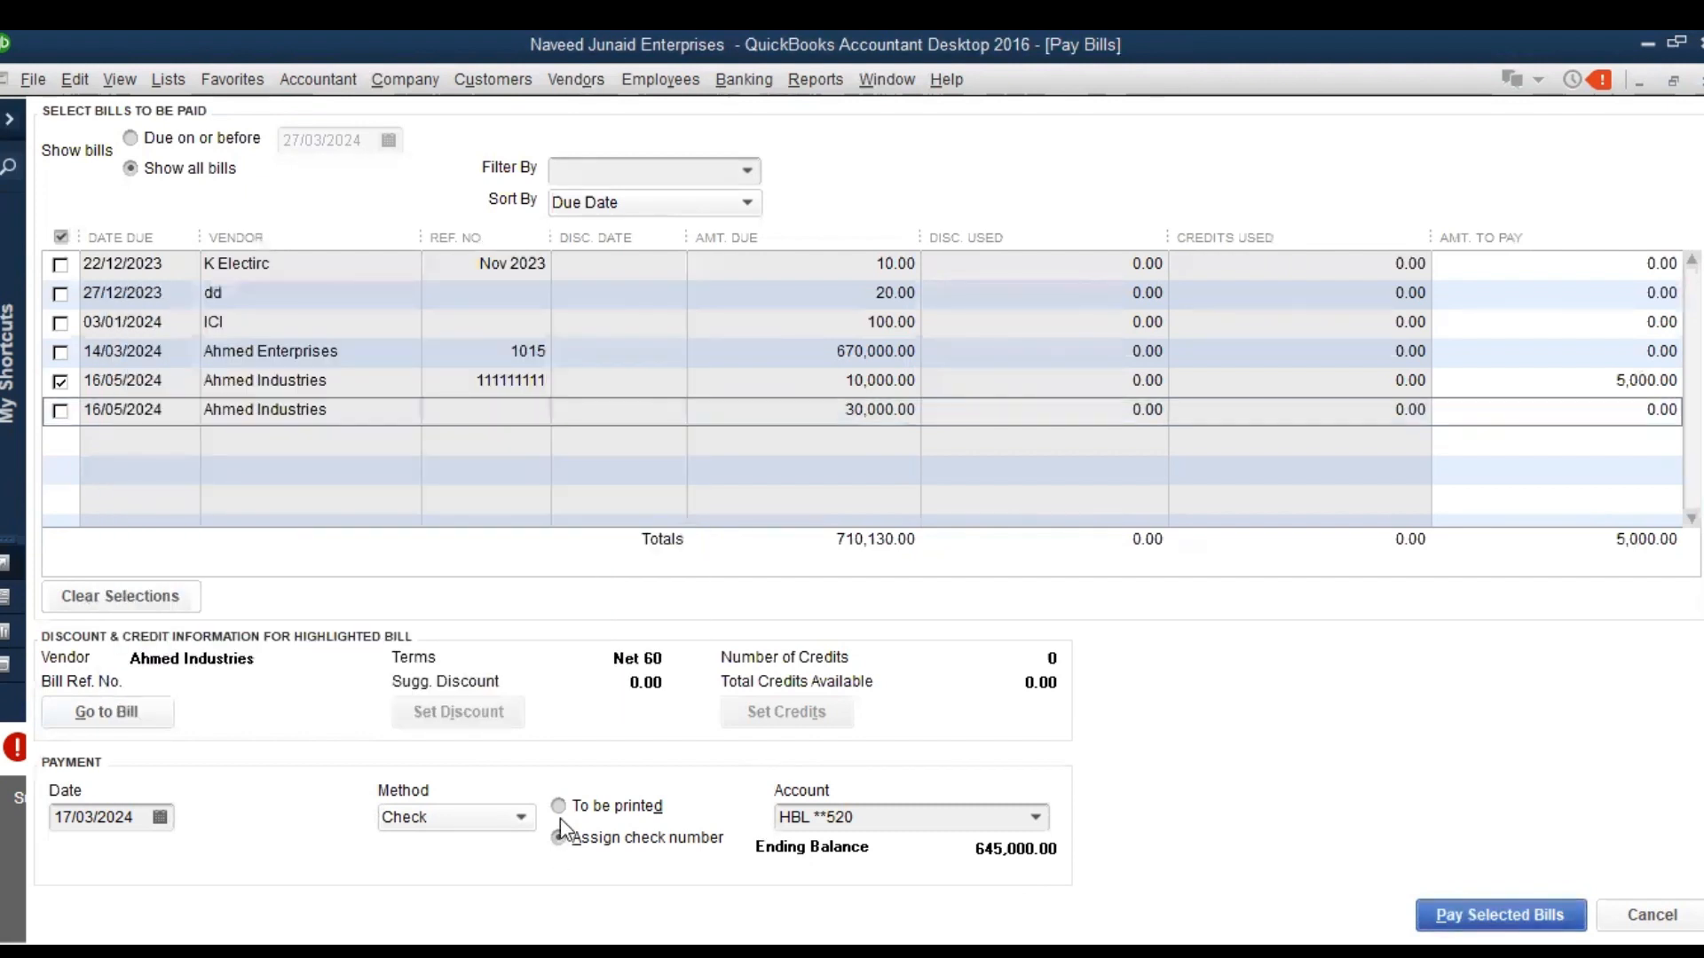
left_click(559, 807)
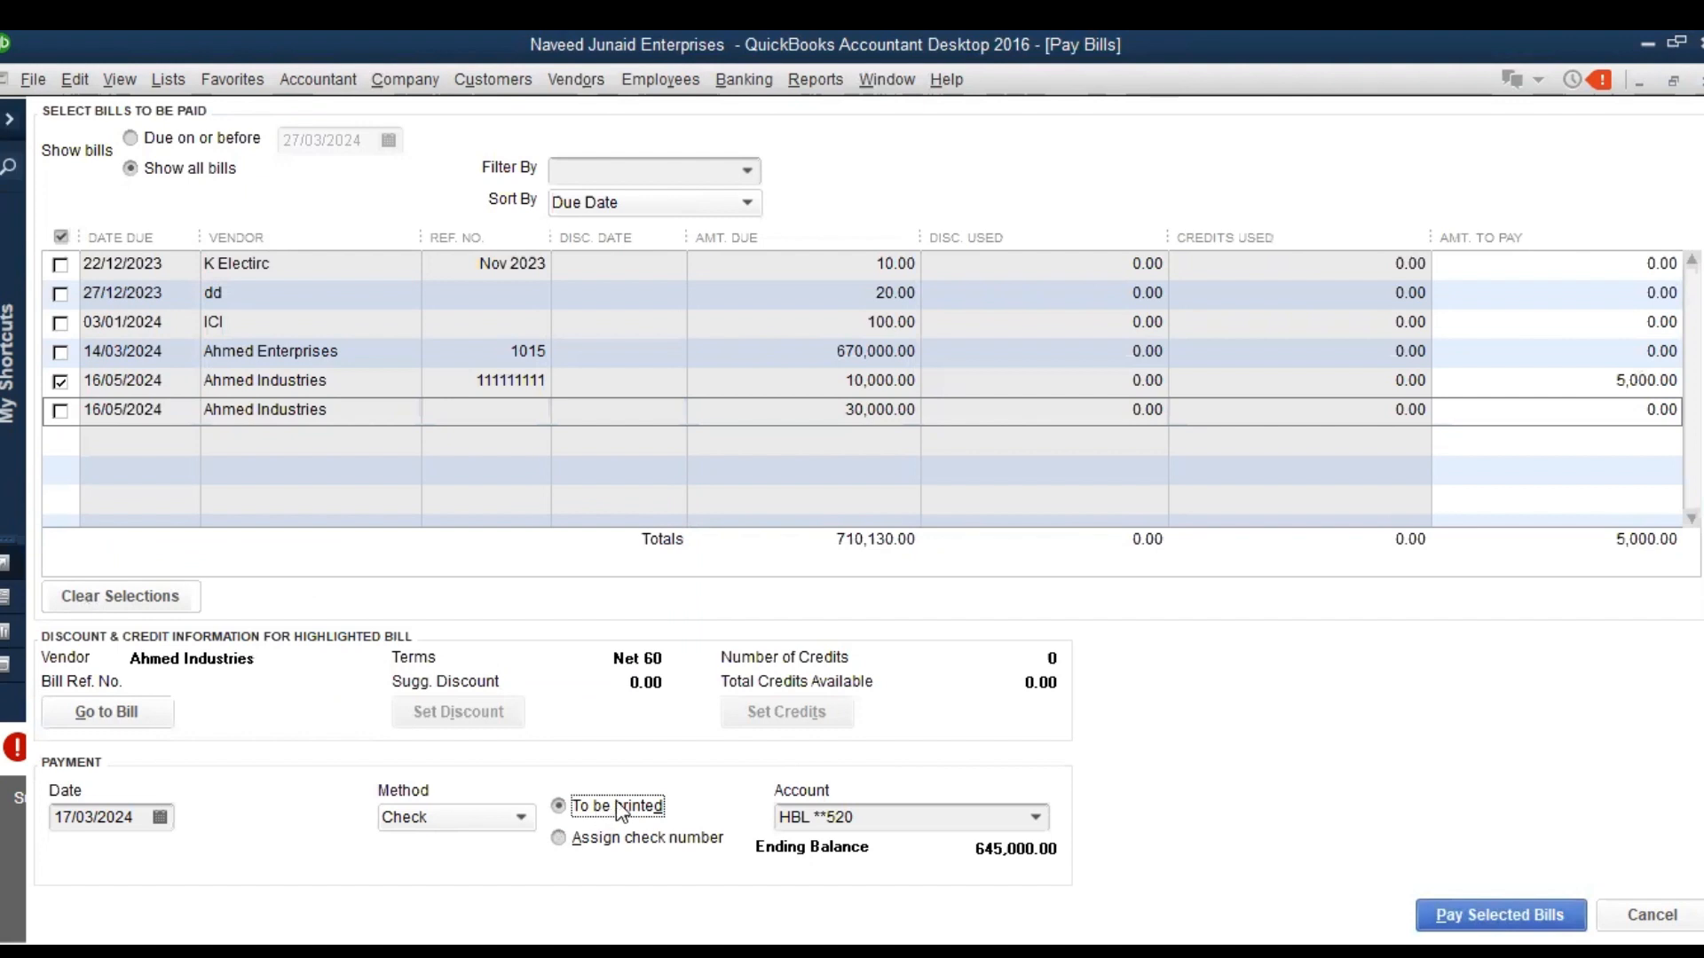
left_click(559, 840)
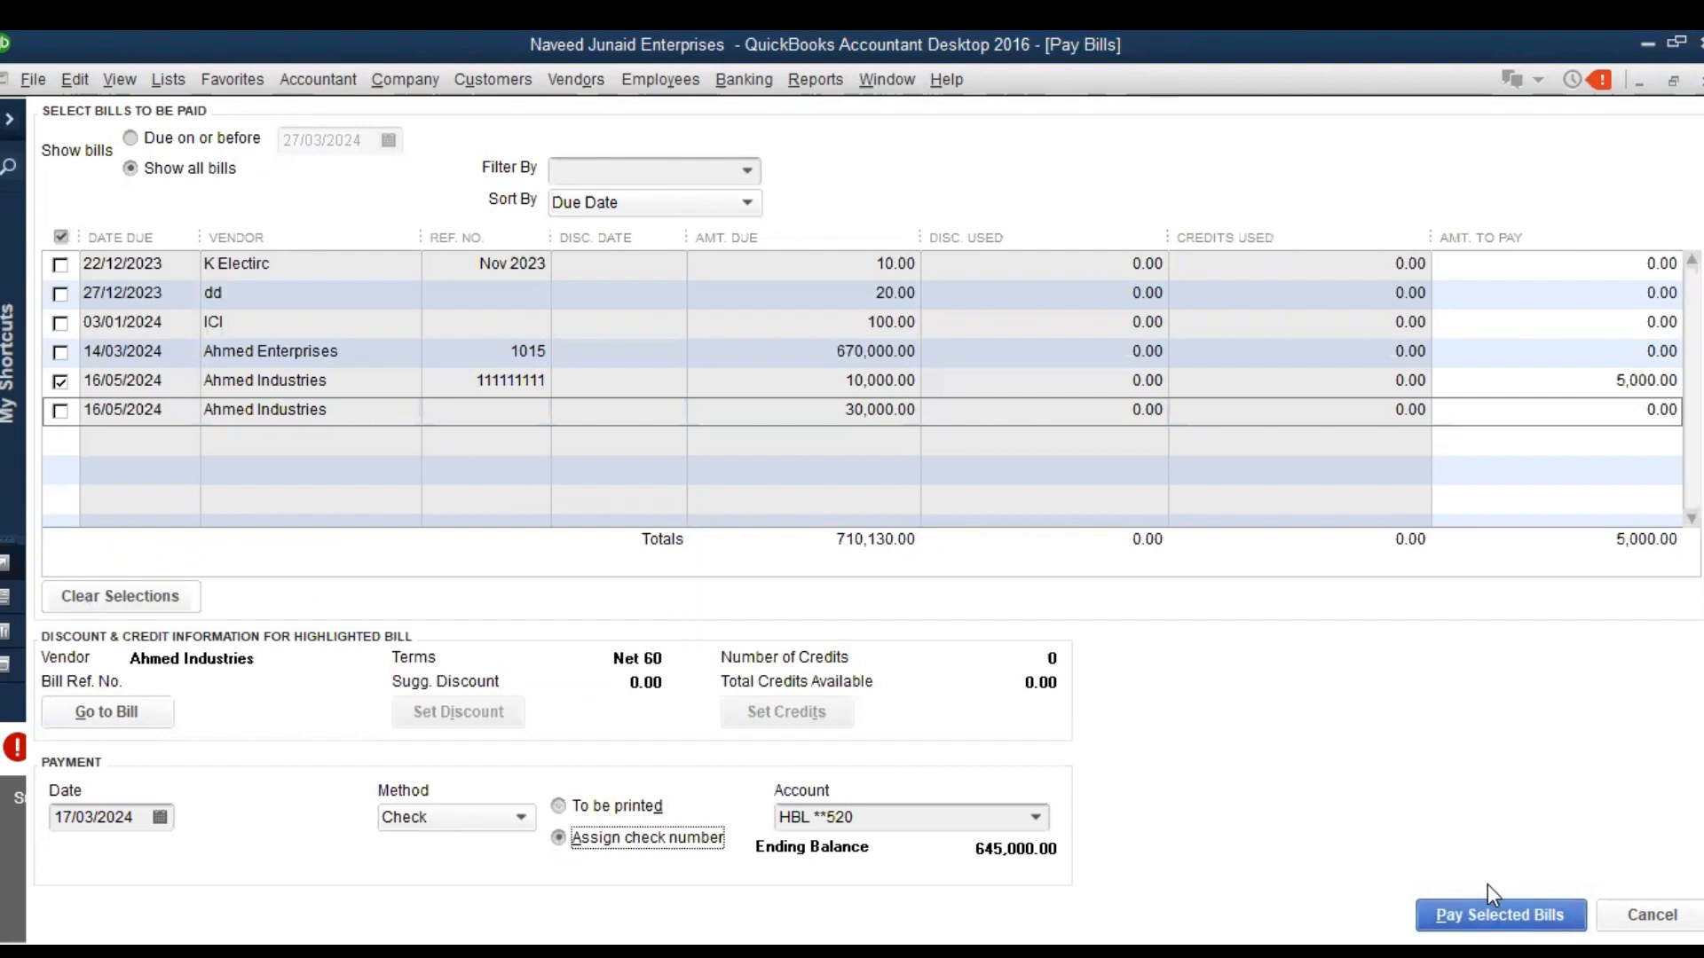
Pay the selected bill with manually assigned check number 0000046, finish the payment summary and close the vendor balance report
left_click(1548, 906)
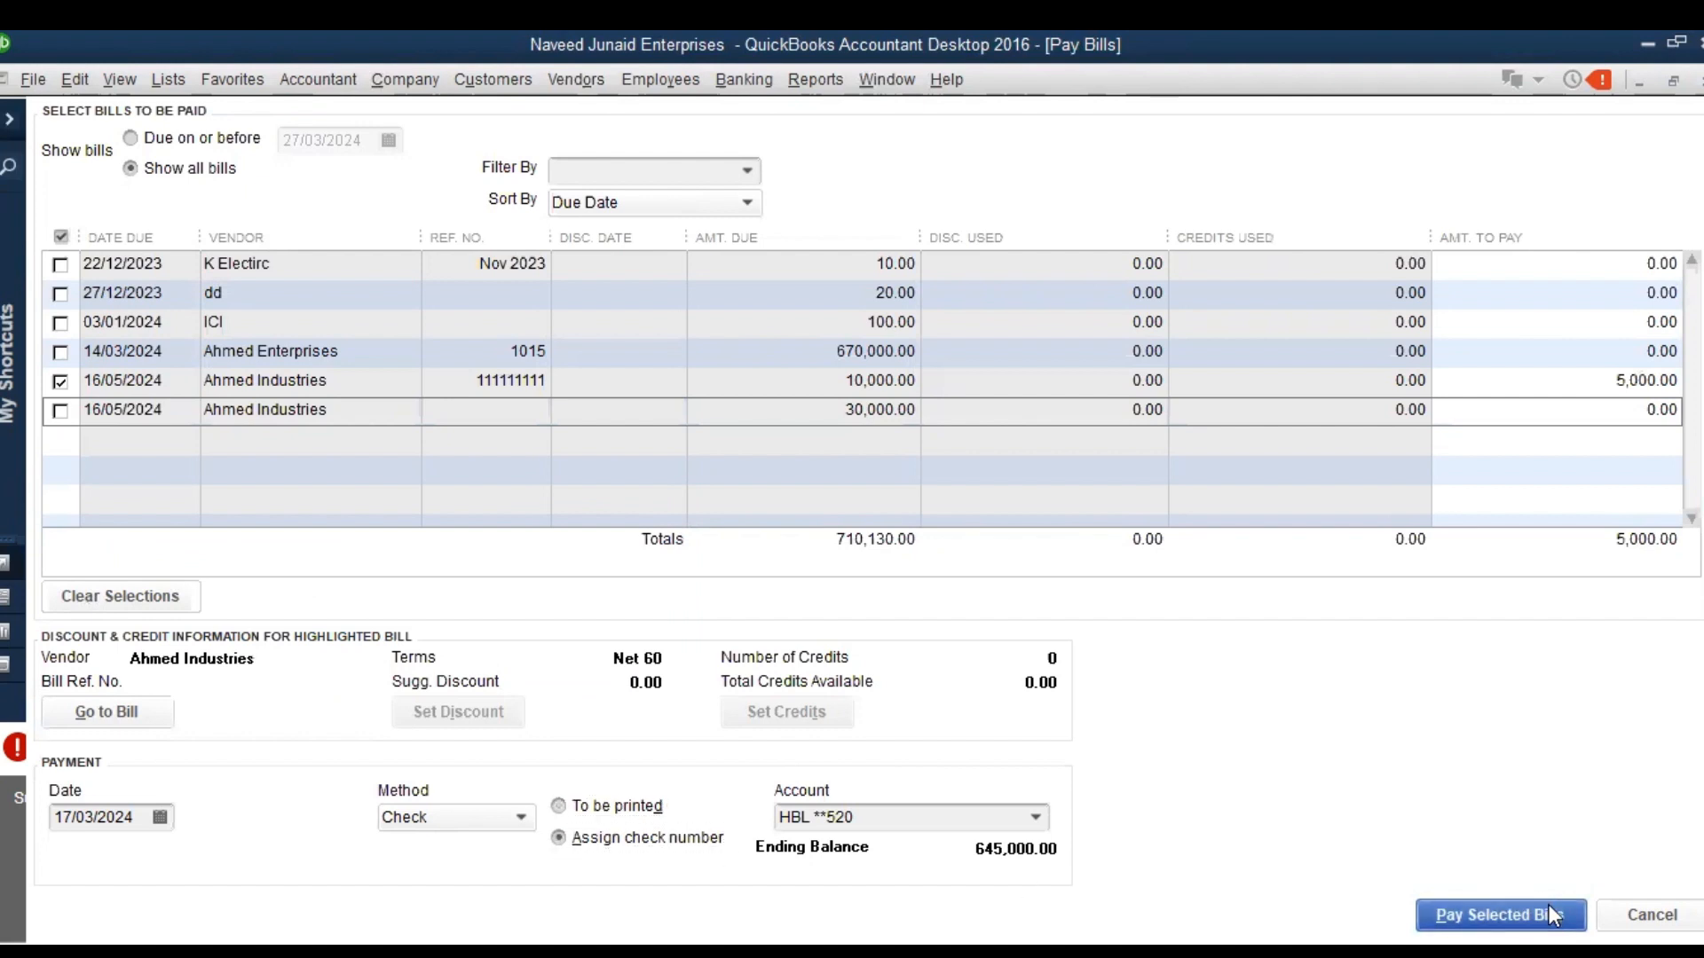
type("111111")
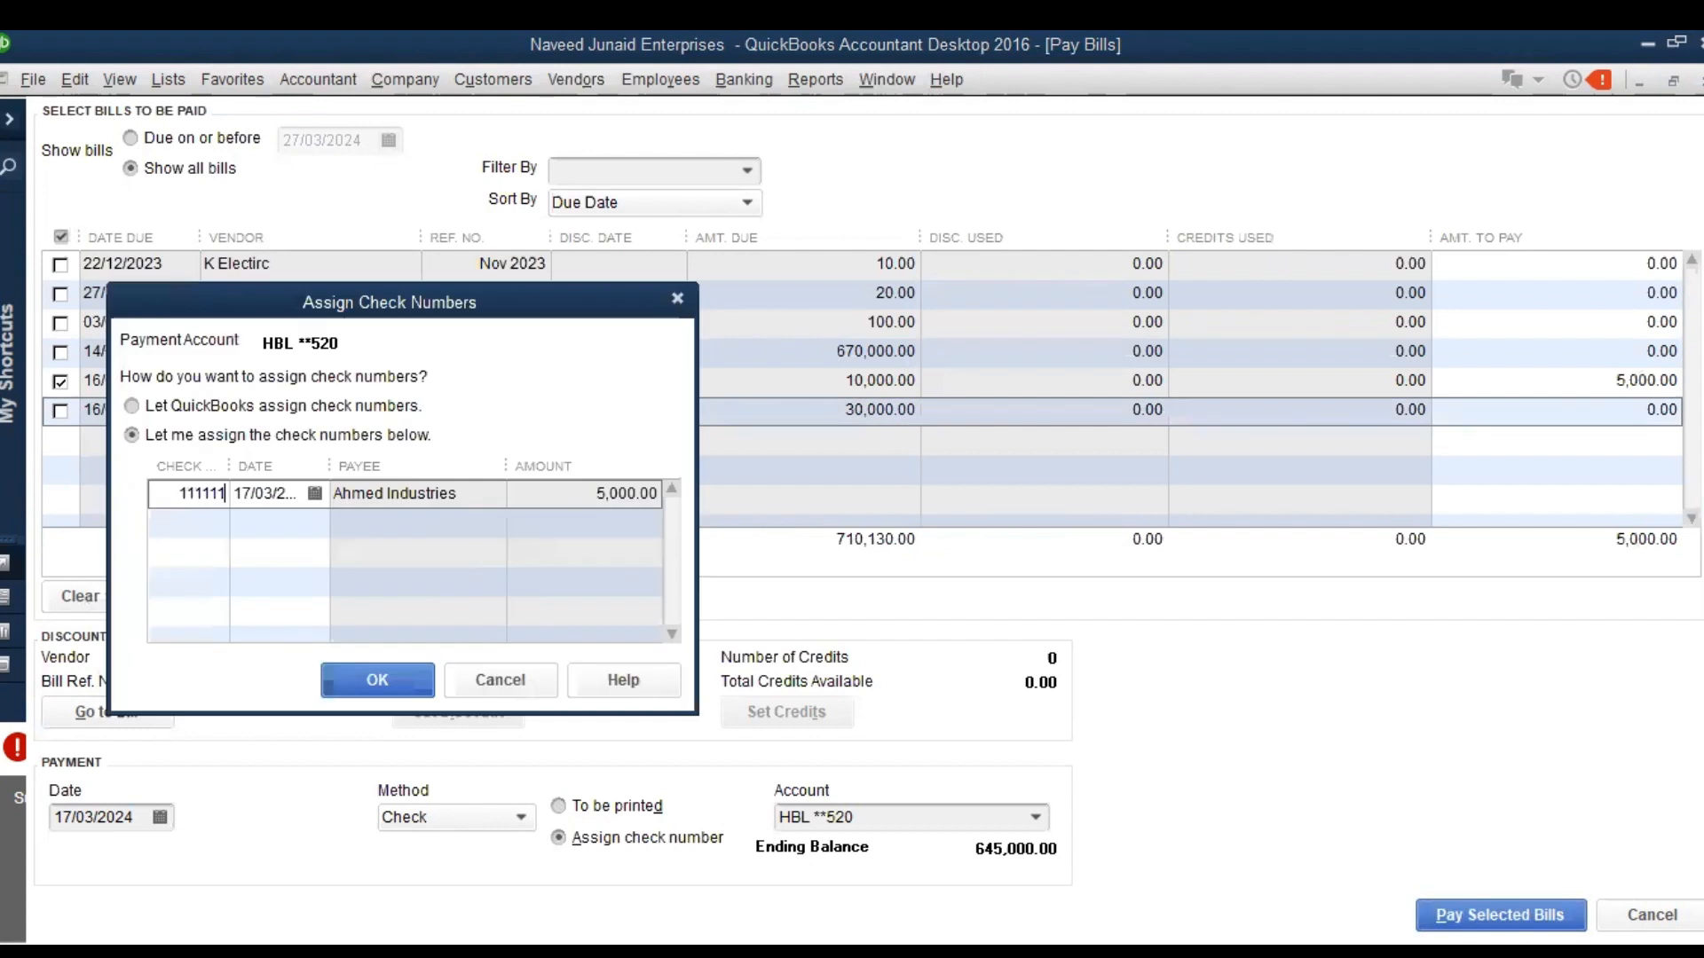
key("BackSpace")
key("BackSpace")
key("BackSpace")
key("BackSpace")
key("BackSpace")
key("BackSpace")
type("0000046")
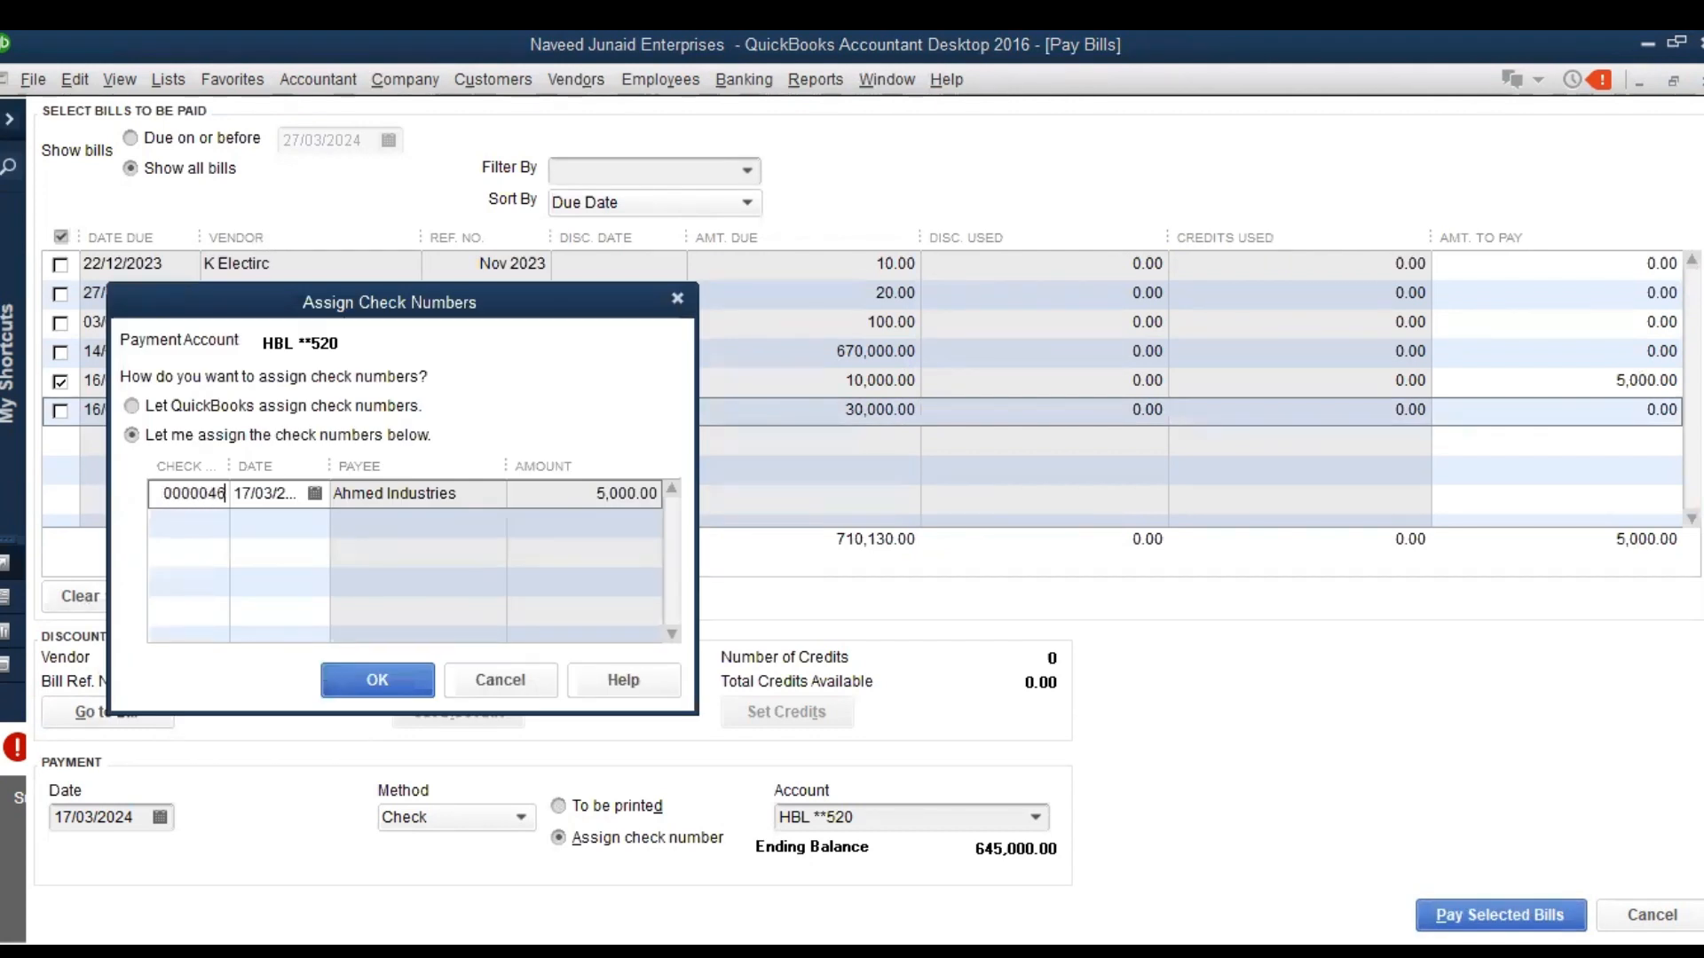
left_click(378, 681)
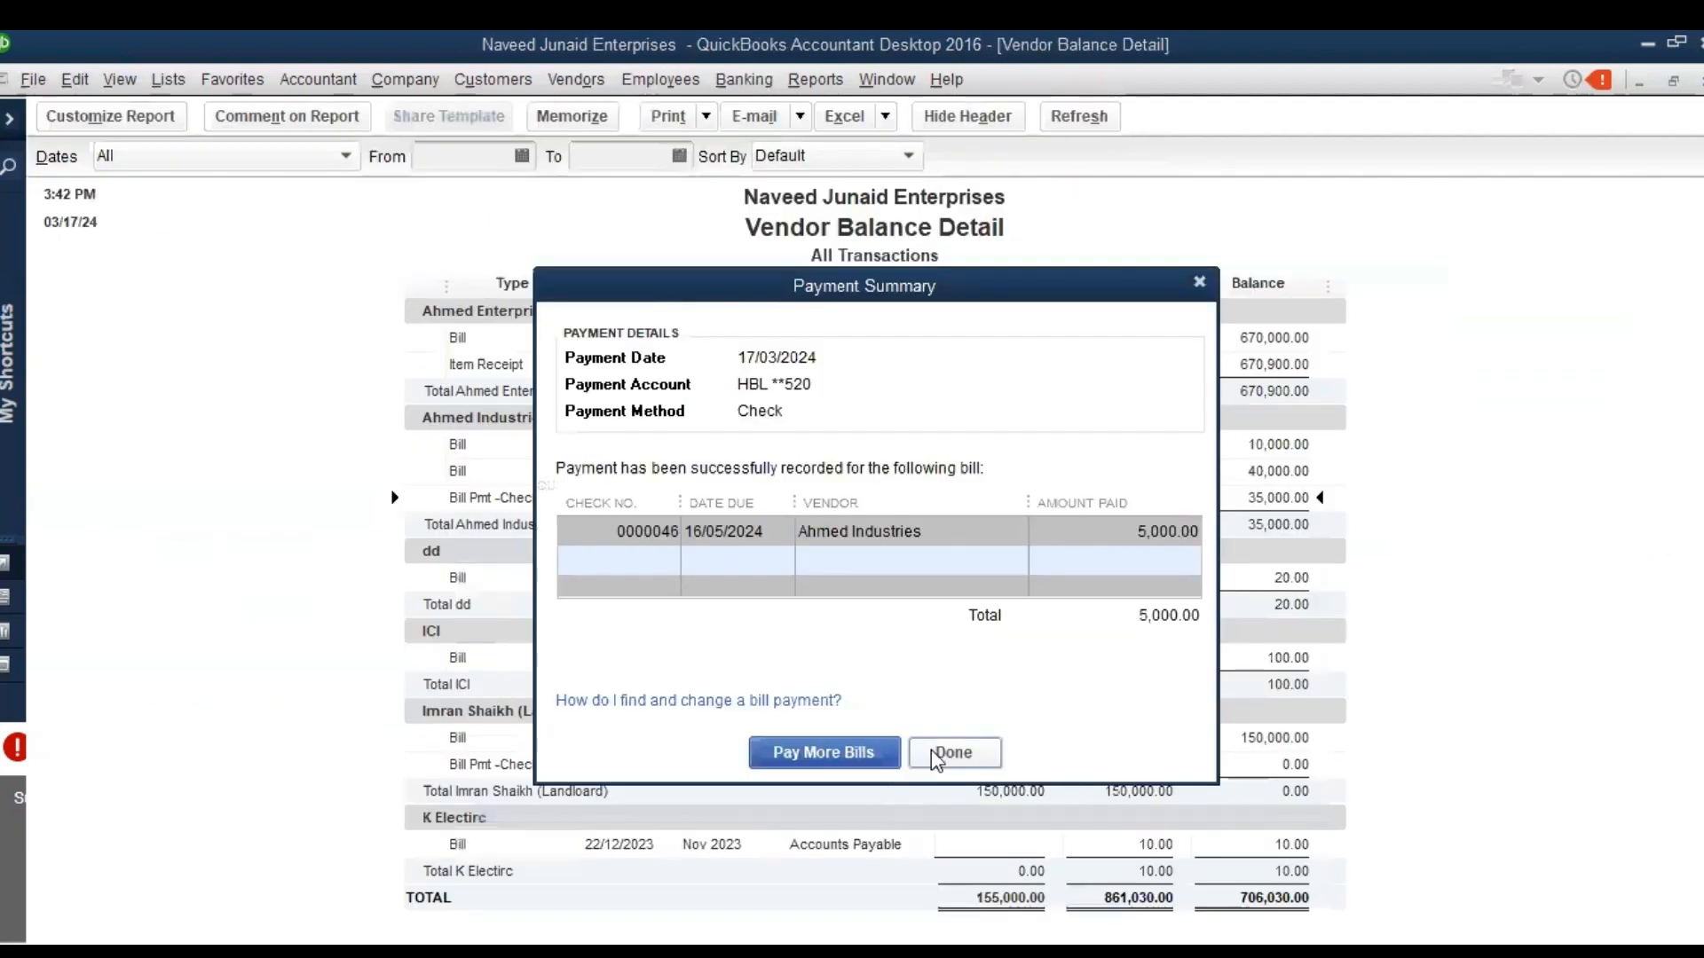
left_click(939, 757)
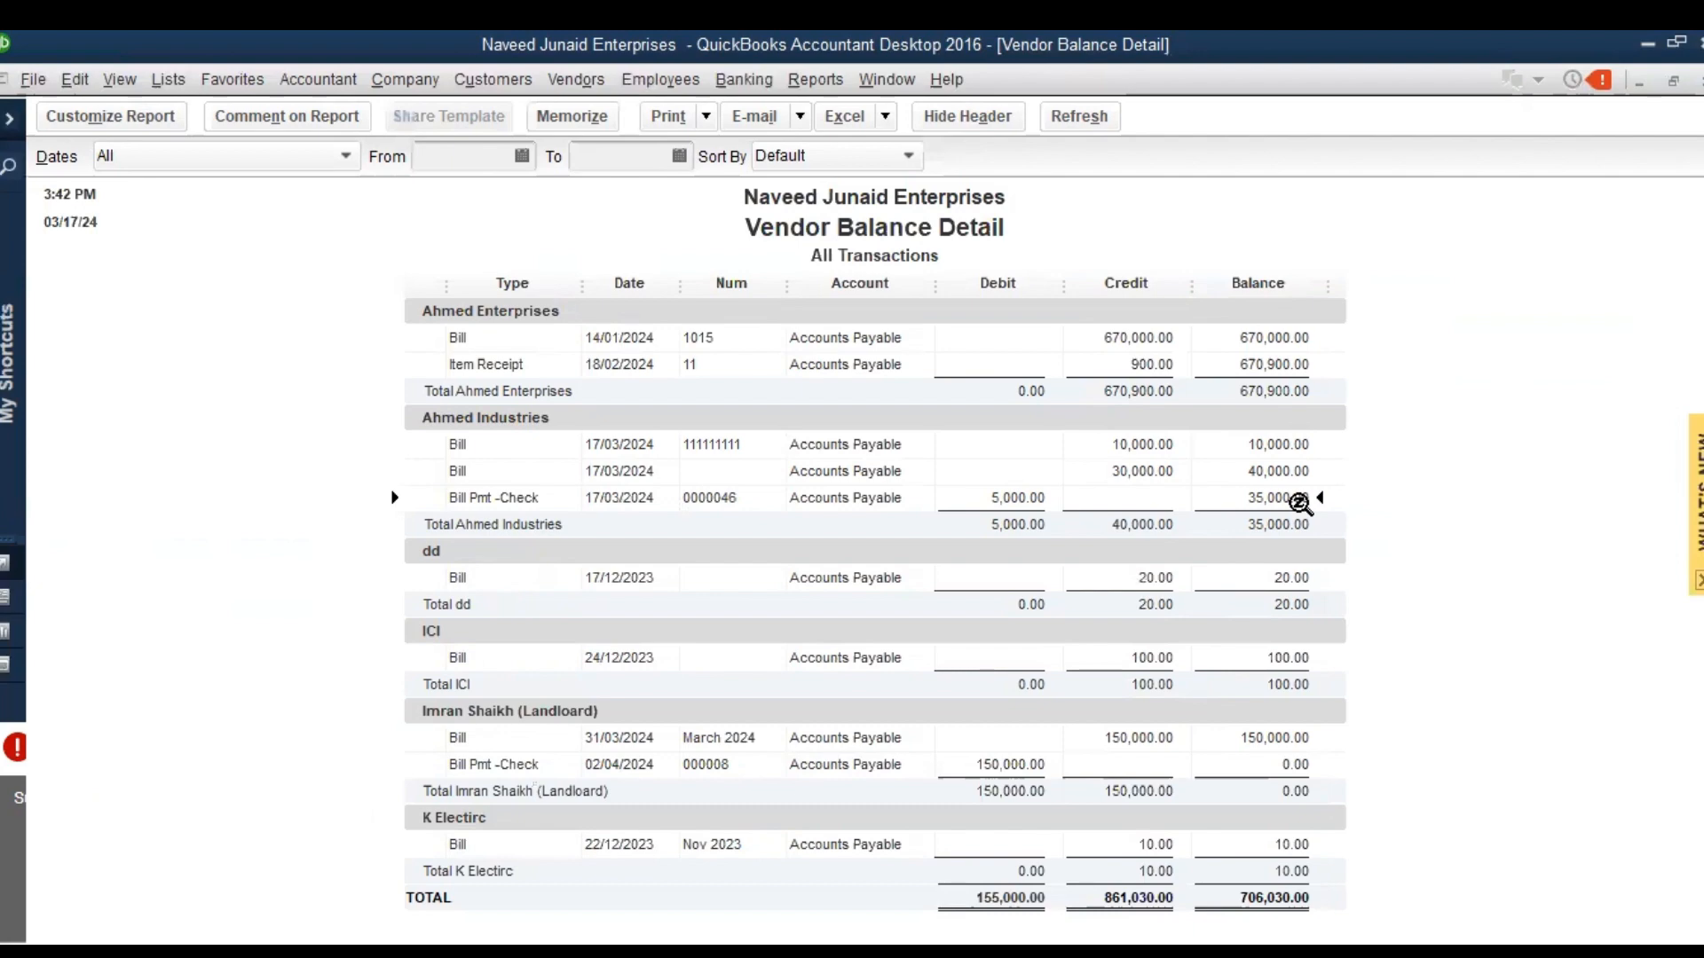
double_click(1299, 504)
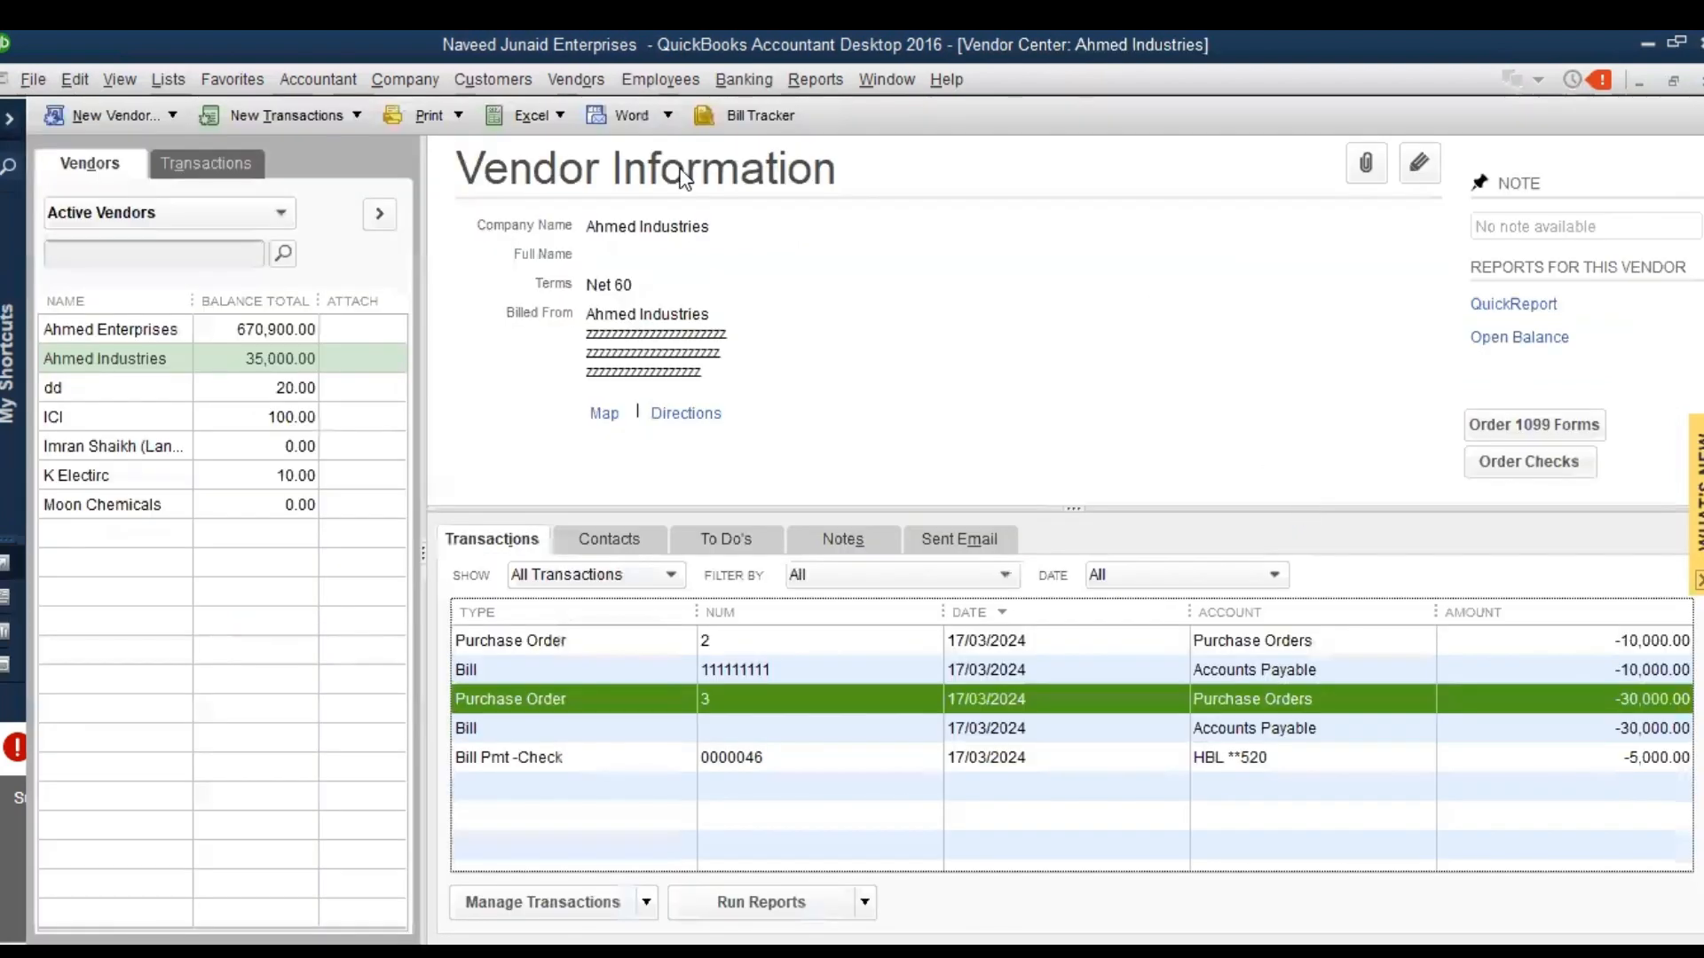
Open the Unpaid Bills Detail report, examine Ahmed Industries' open balances, and return to the Vendor Center
left_click(799, 78)
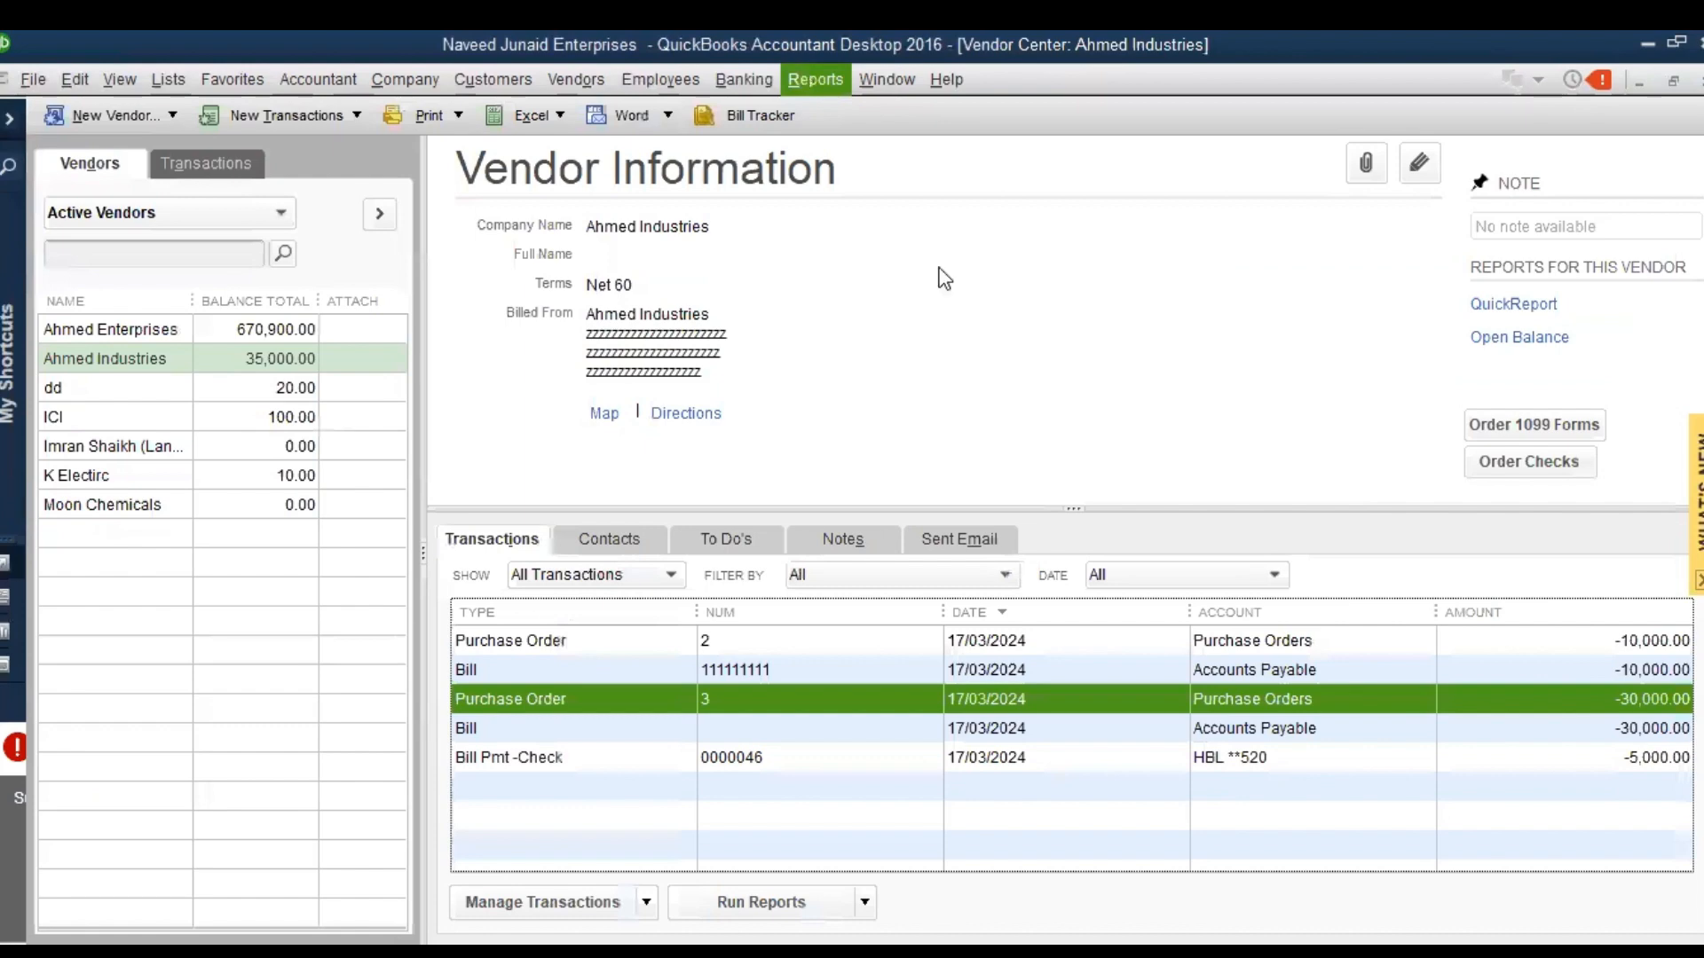
mouse_move(979, 382)
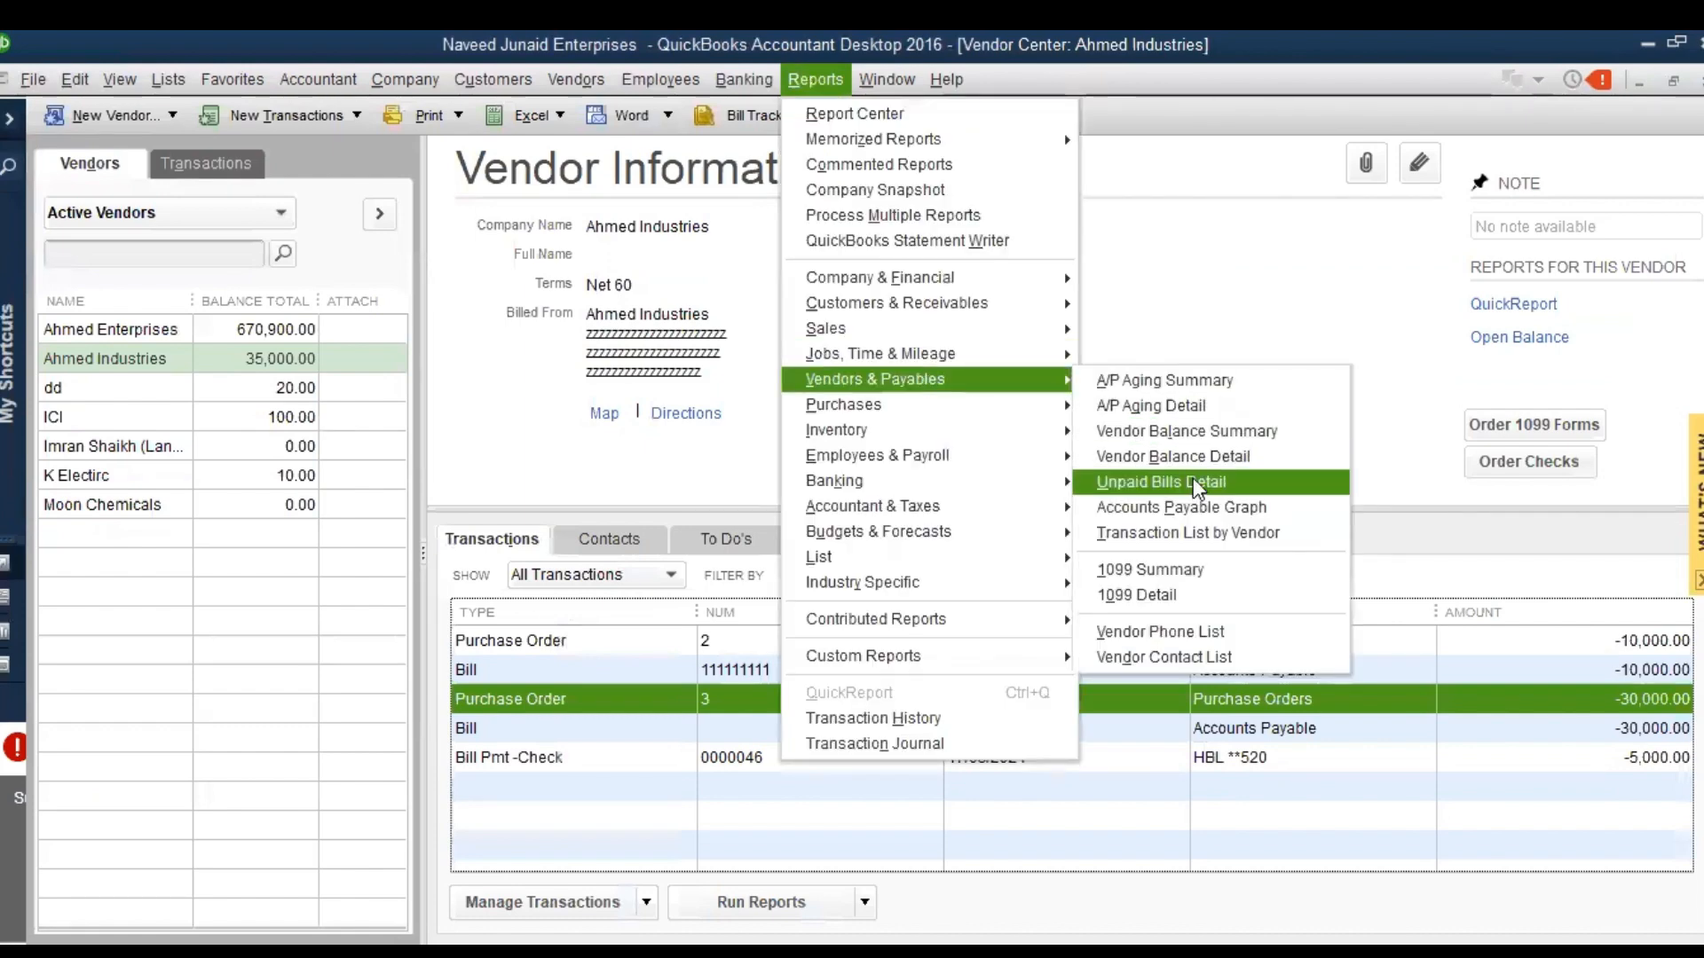
left_click(1193, 488)
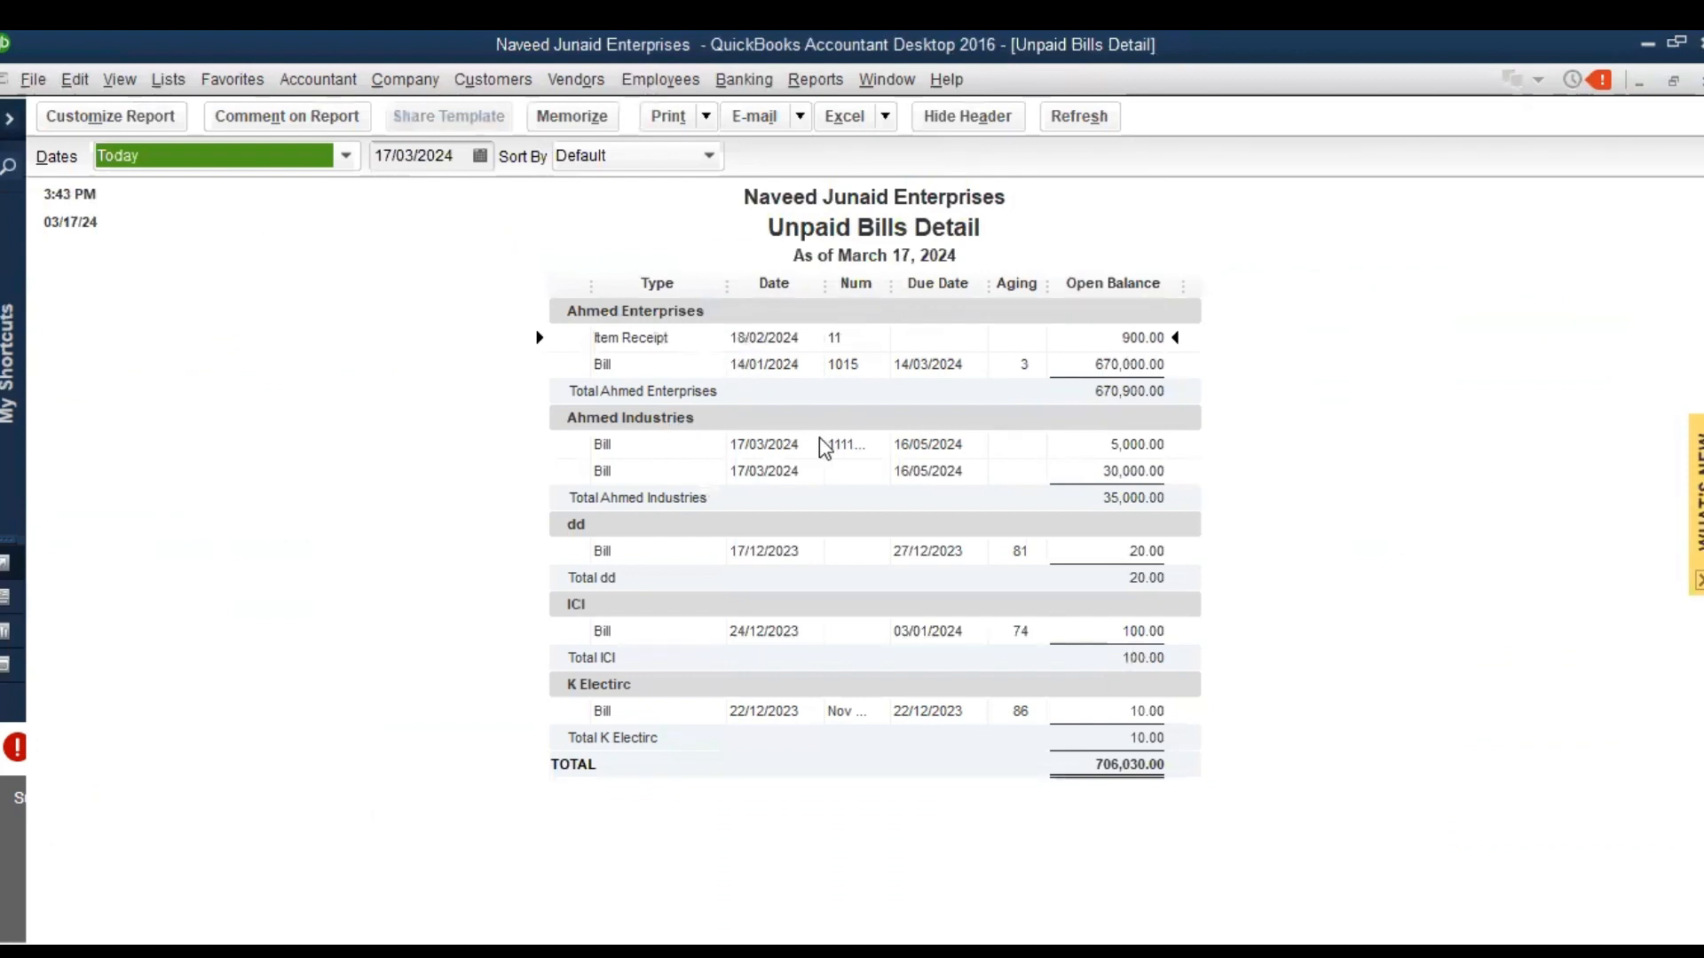
left_click(1123, 447)
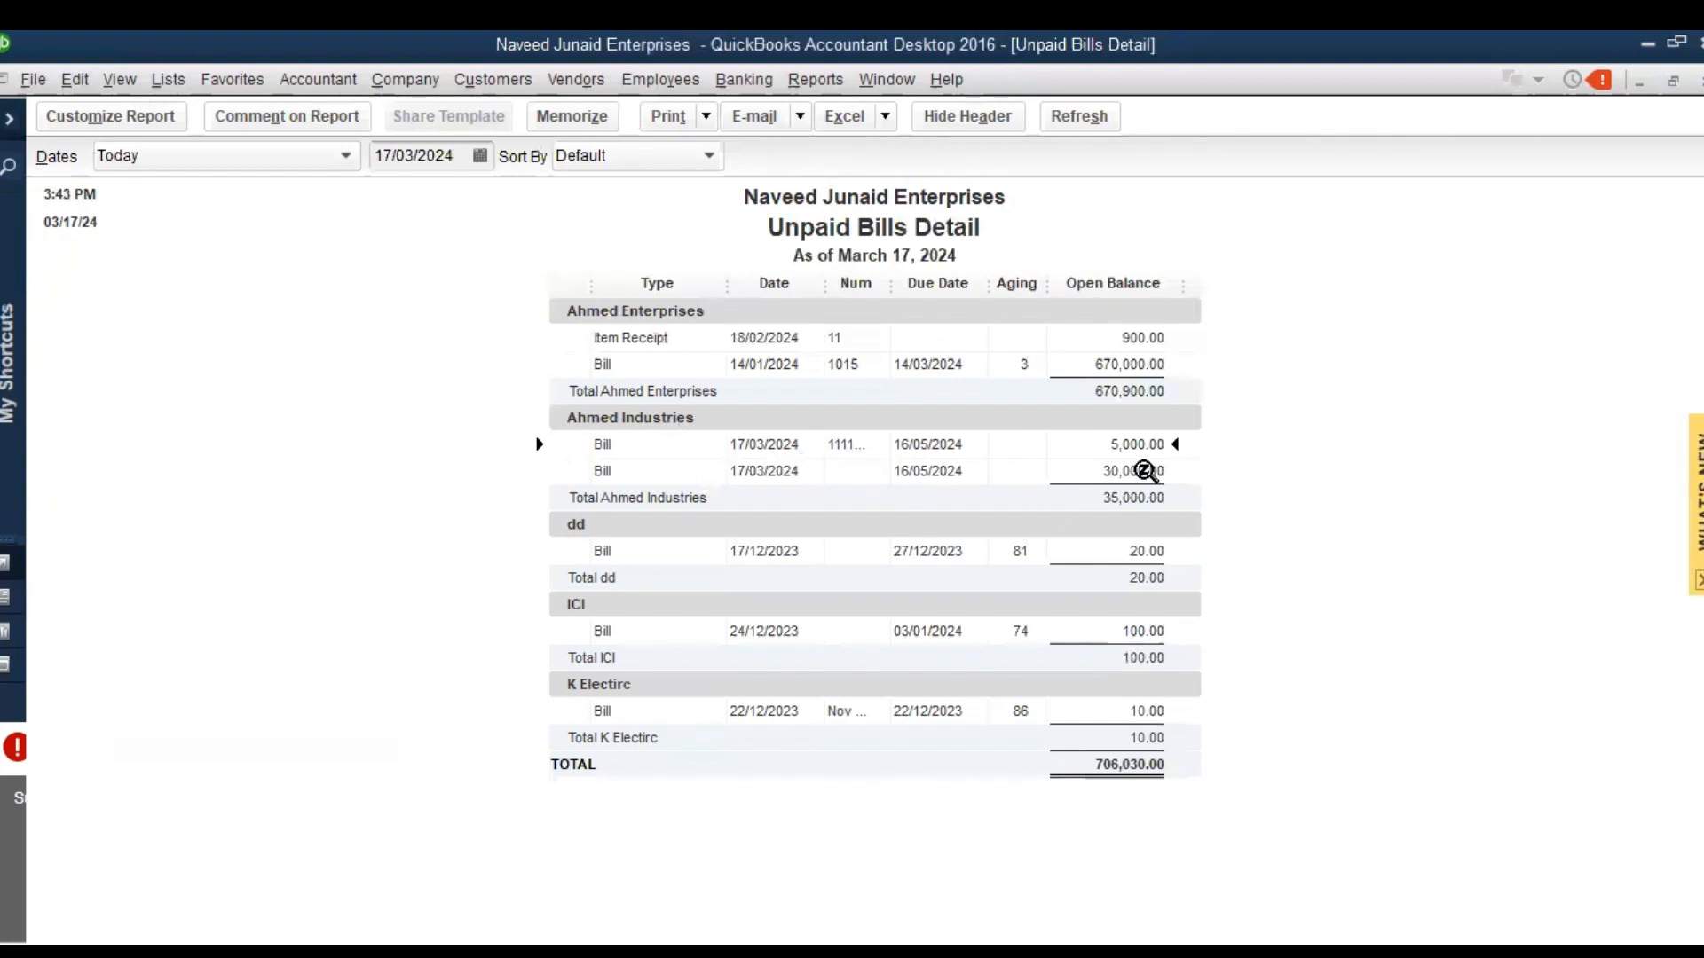
double_click(1145, 471)
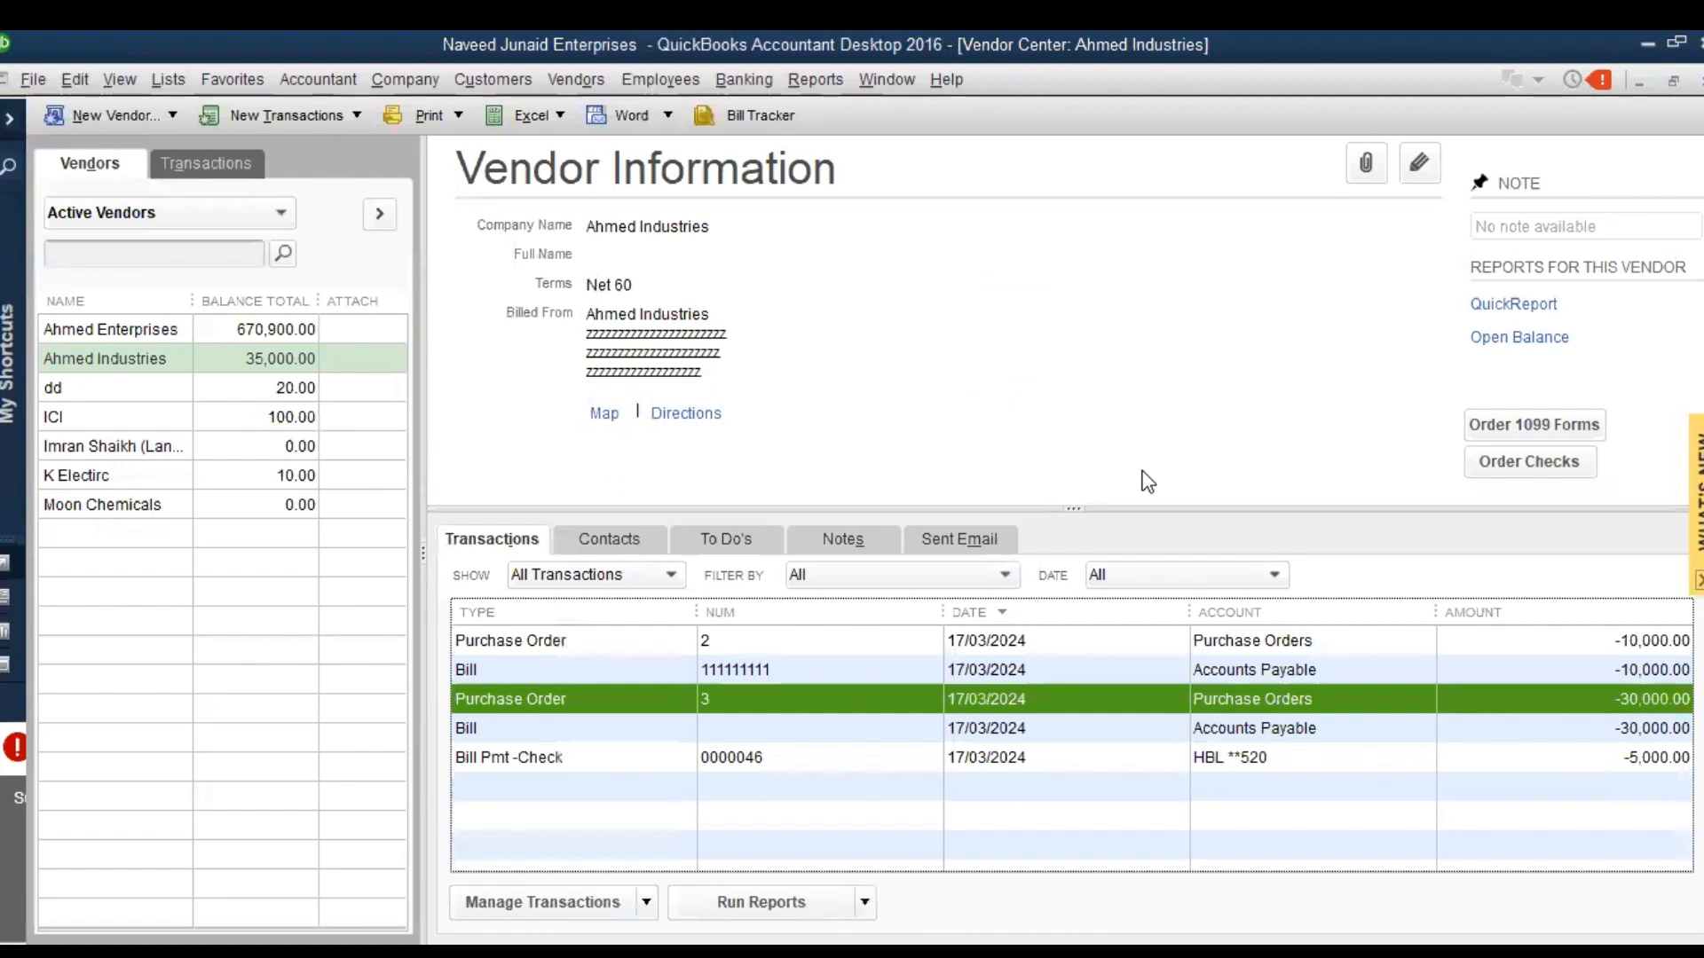
Examine the Open Balance report for Ahmed Industries from the Vendor Center, and close it
left_click(253, 359)
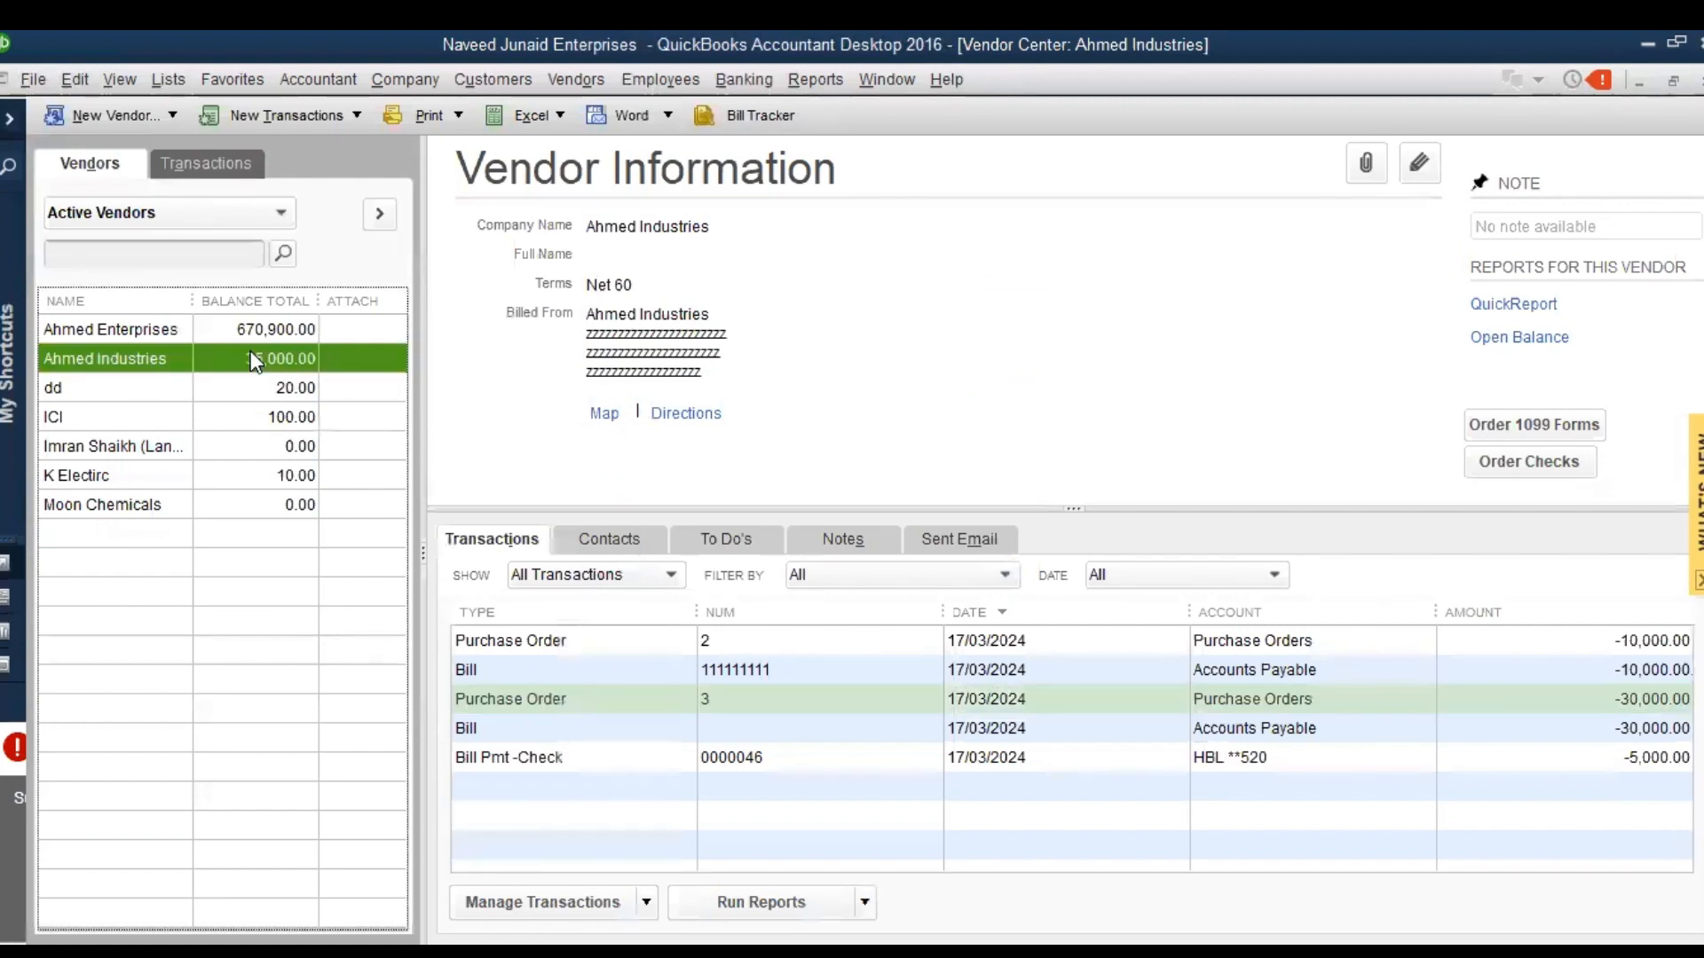
left_click(1494, 335)
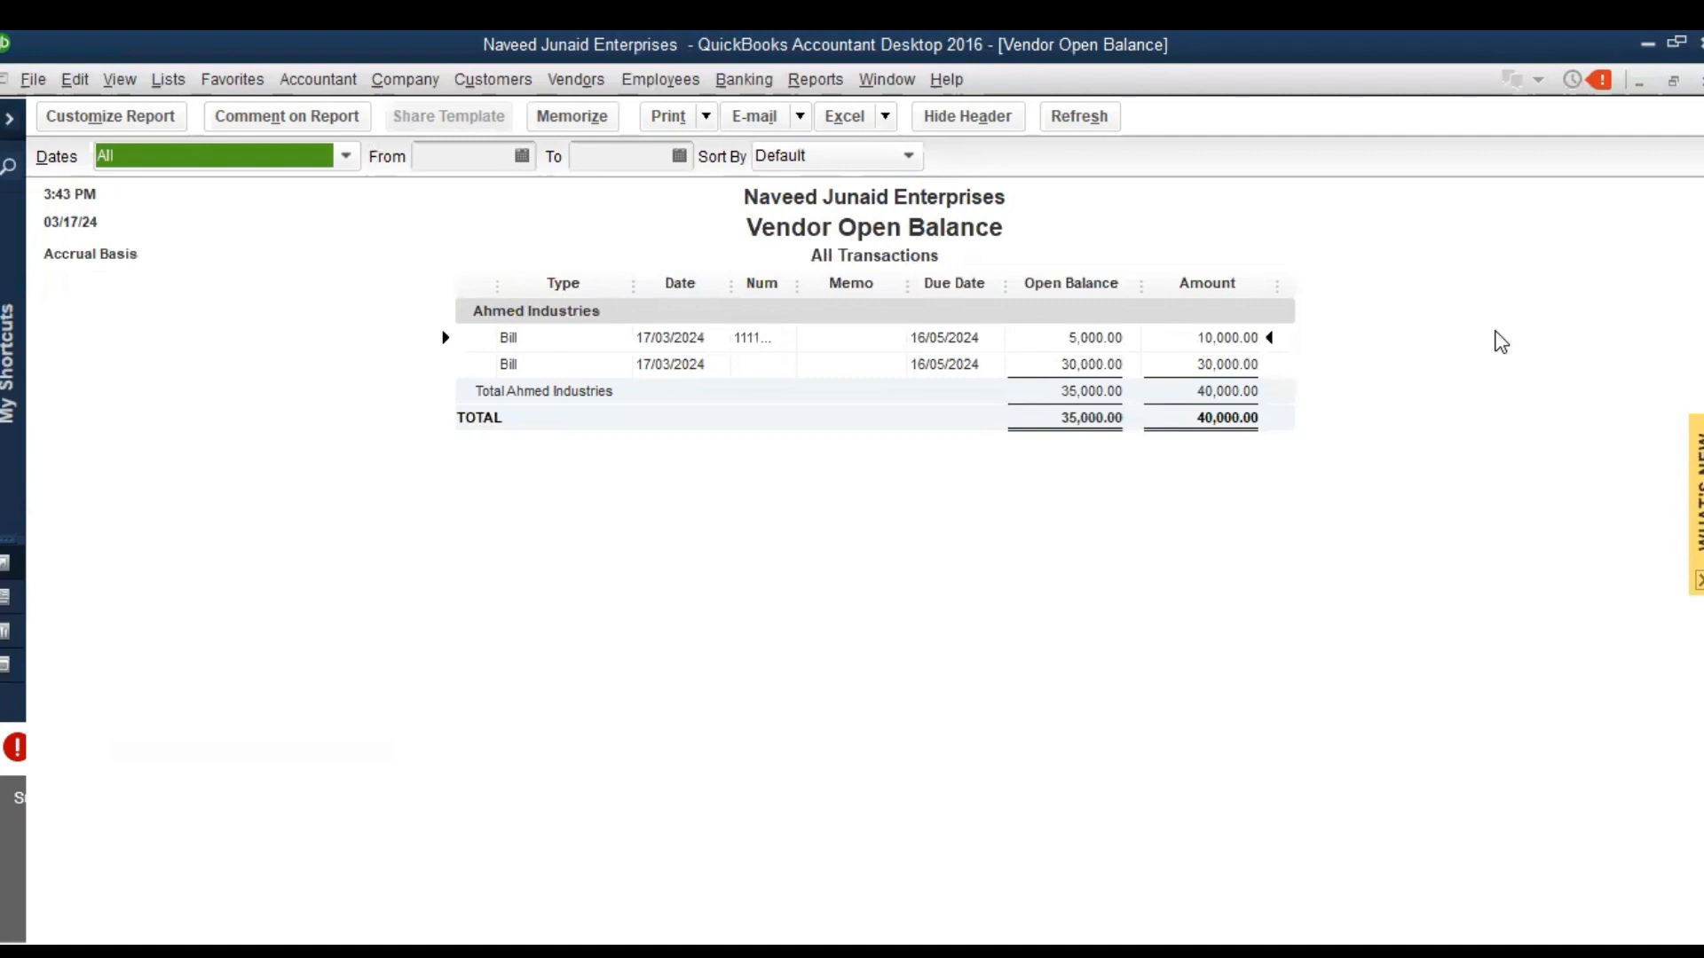
key("Escape")
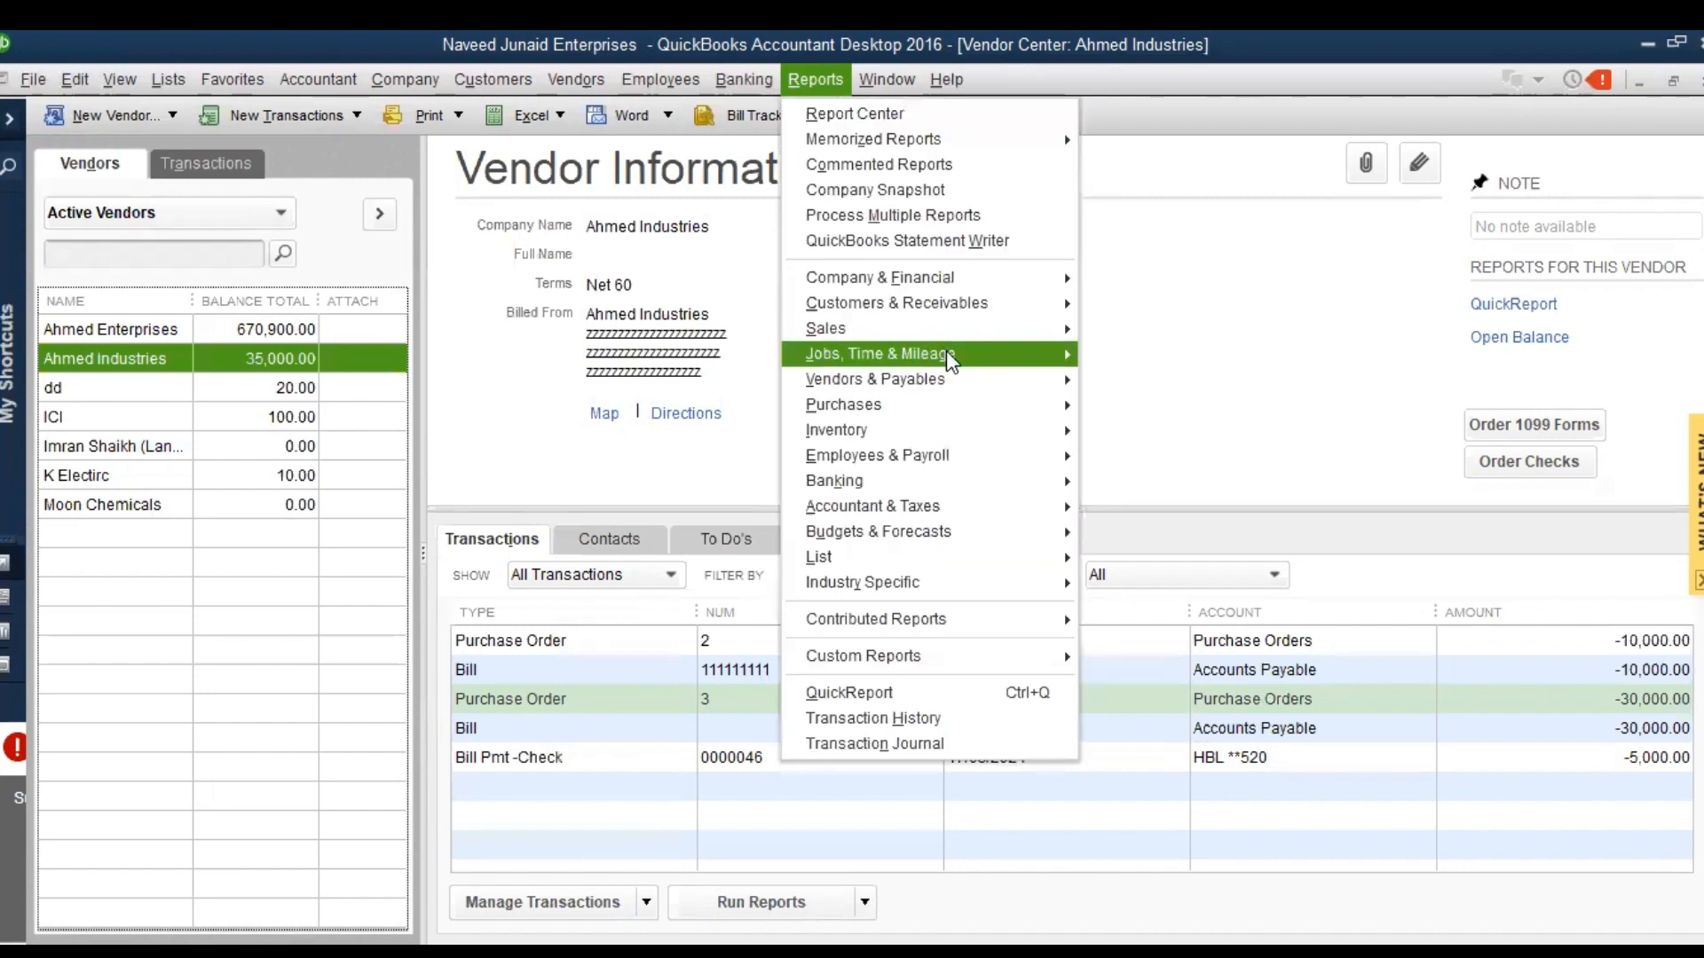
Open the Vendor Balance Detail report again from the vendor and payables reports
mouse_move(950, 360)
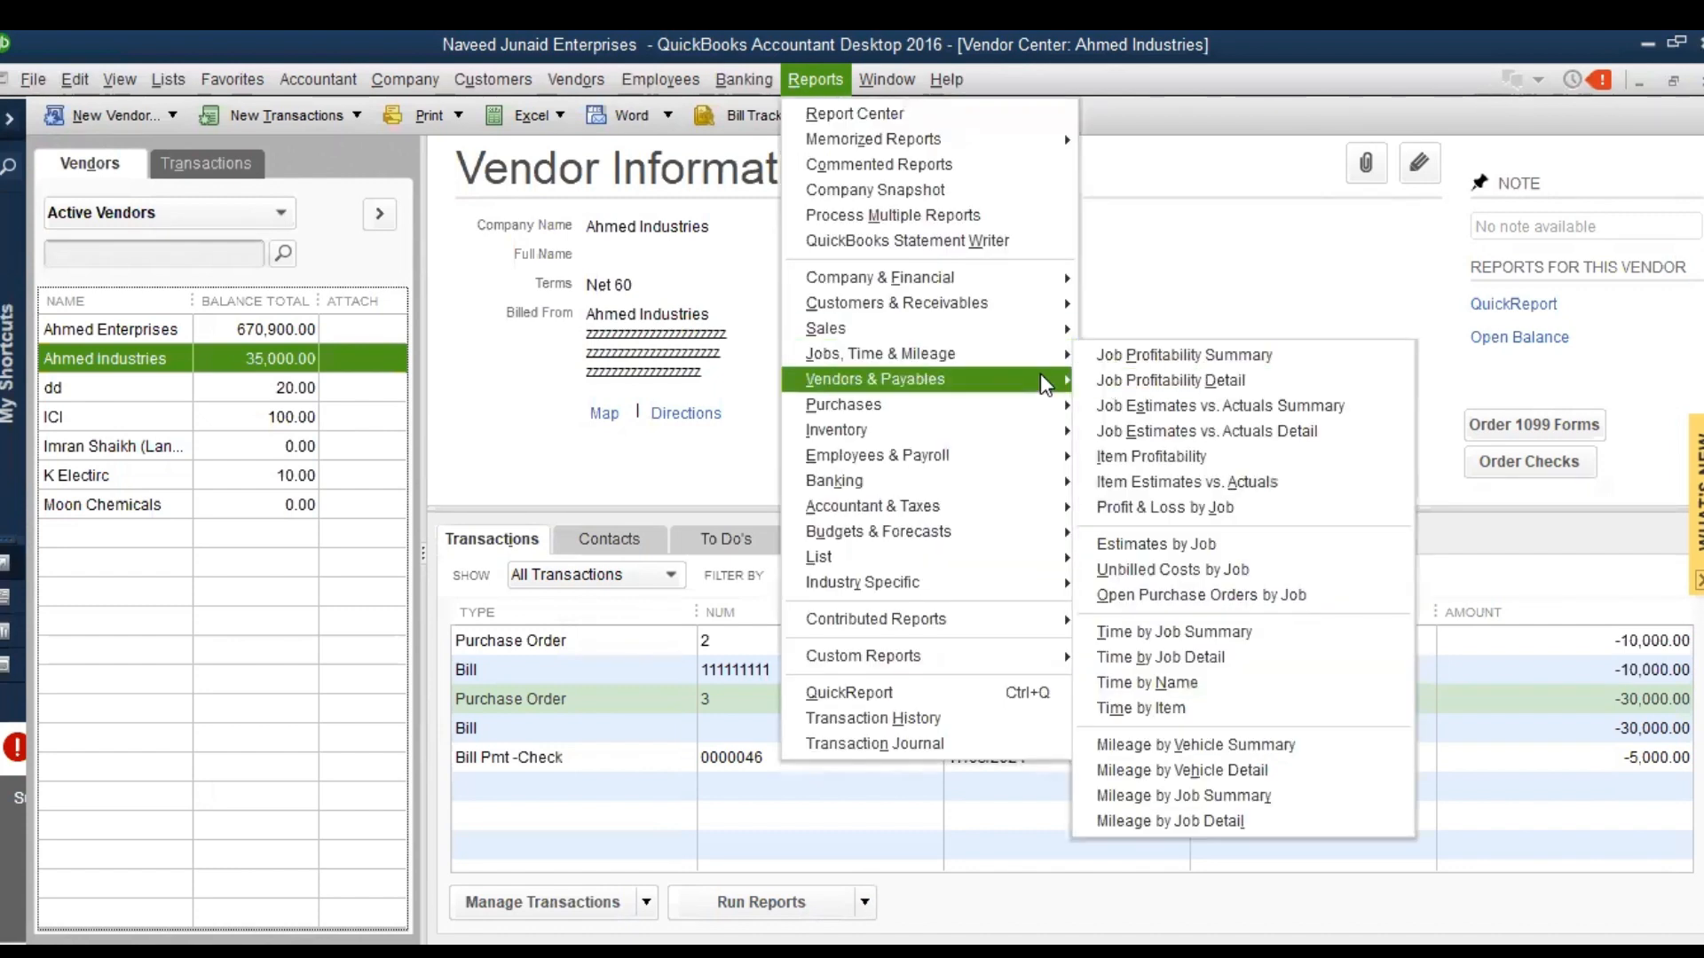
mouse_move(1047, 382)
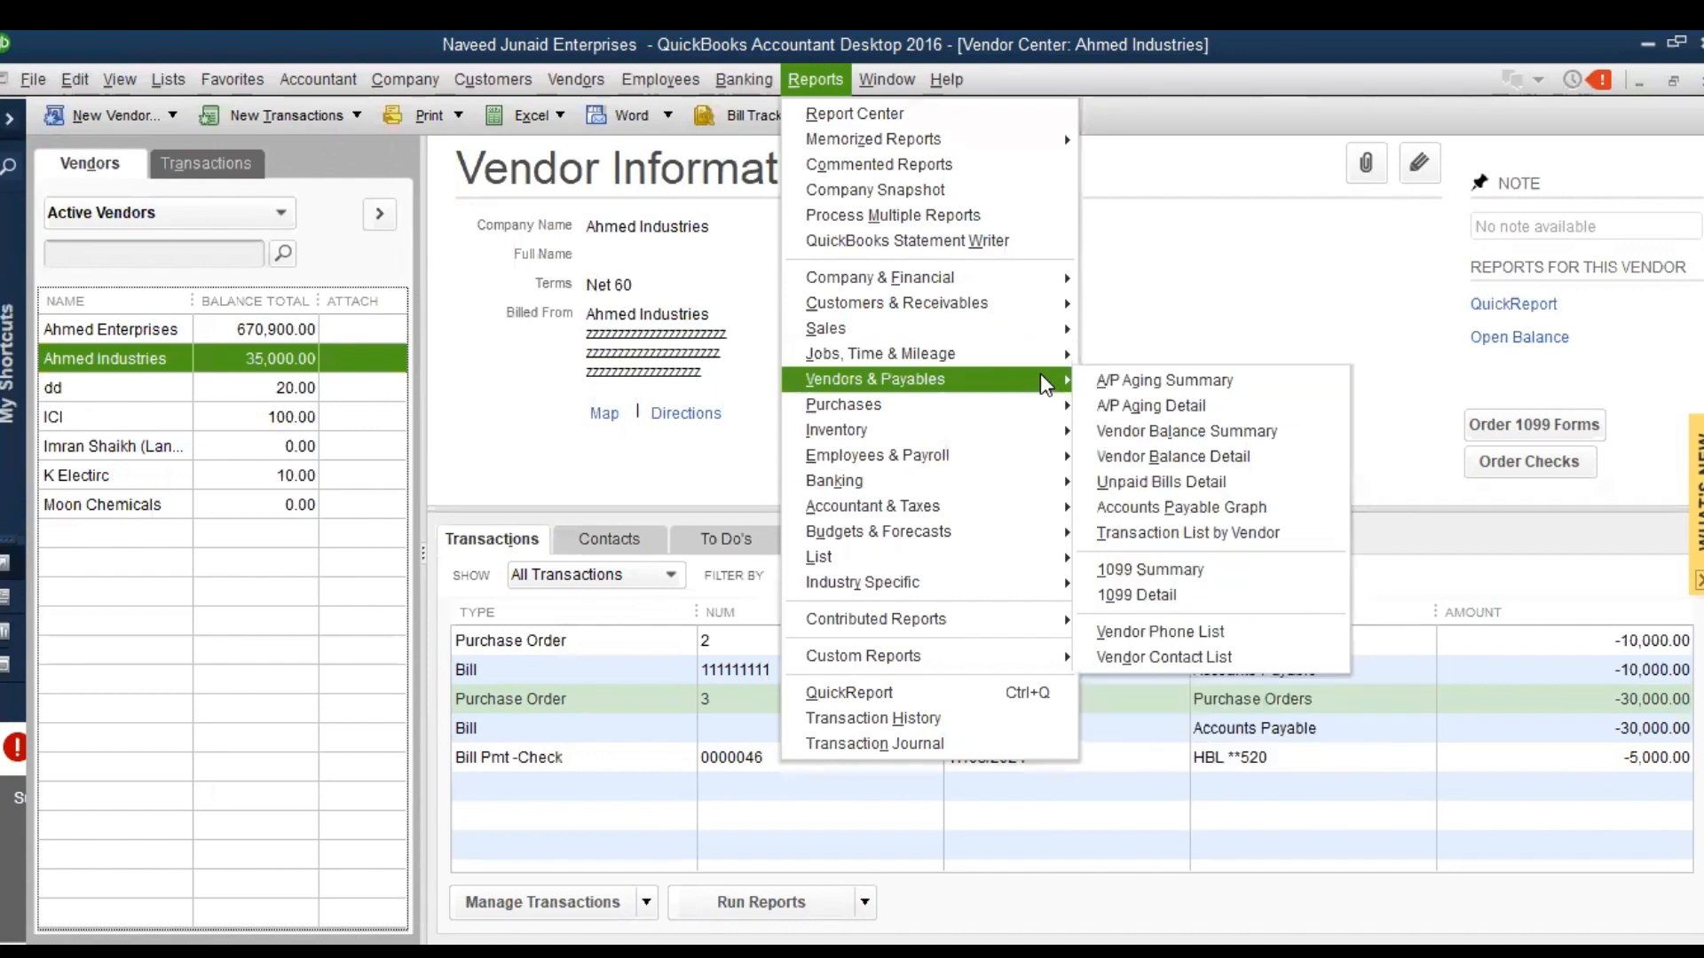
left_click(1156, 454)
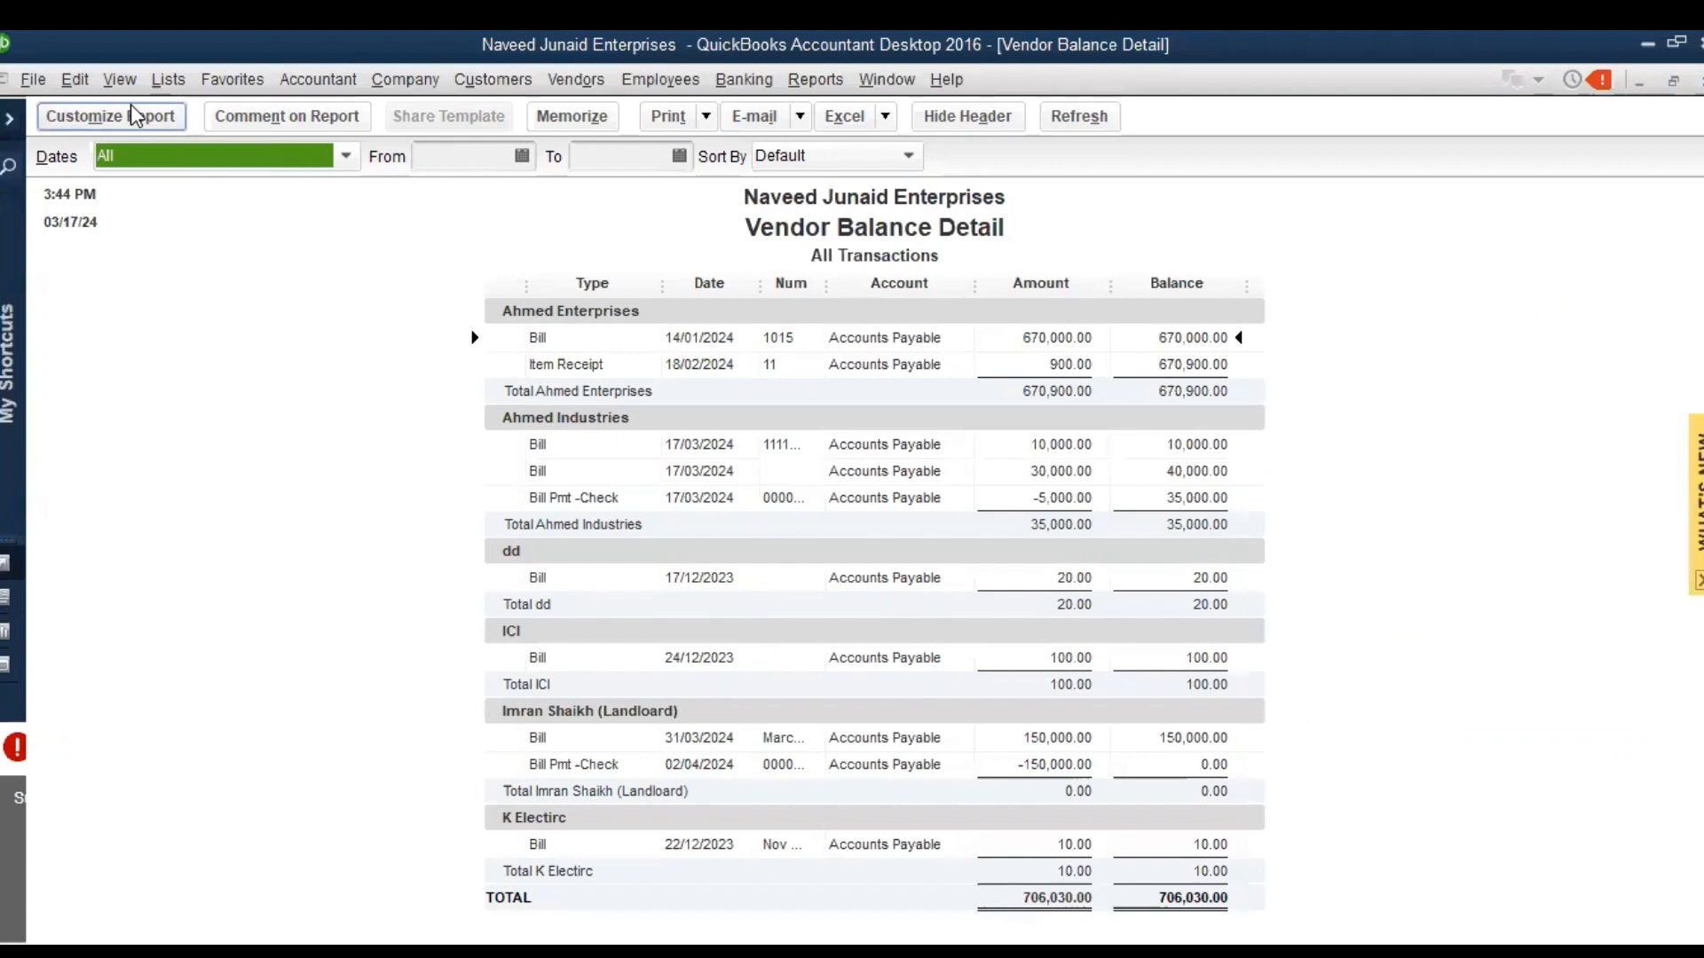
Filter the Vendor Balance Detail report by name to show only Ahmed Industries
left_click(131, 116)
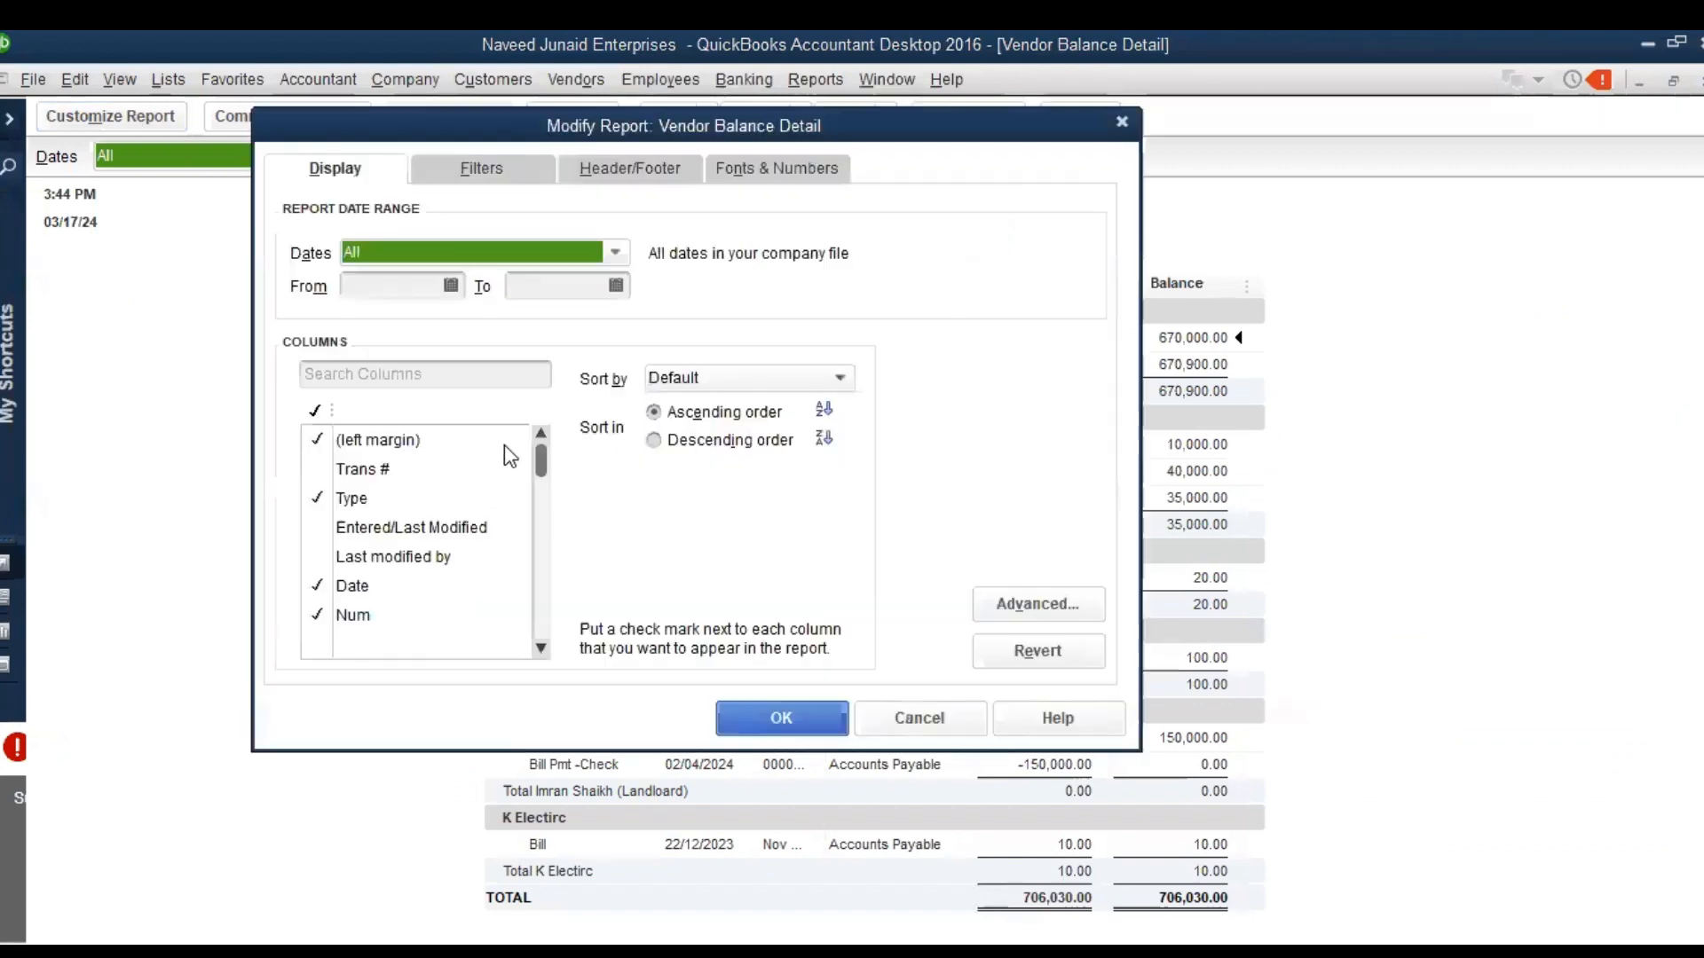
left_click(469, 169)
key("n")
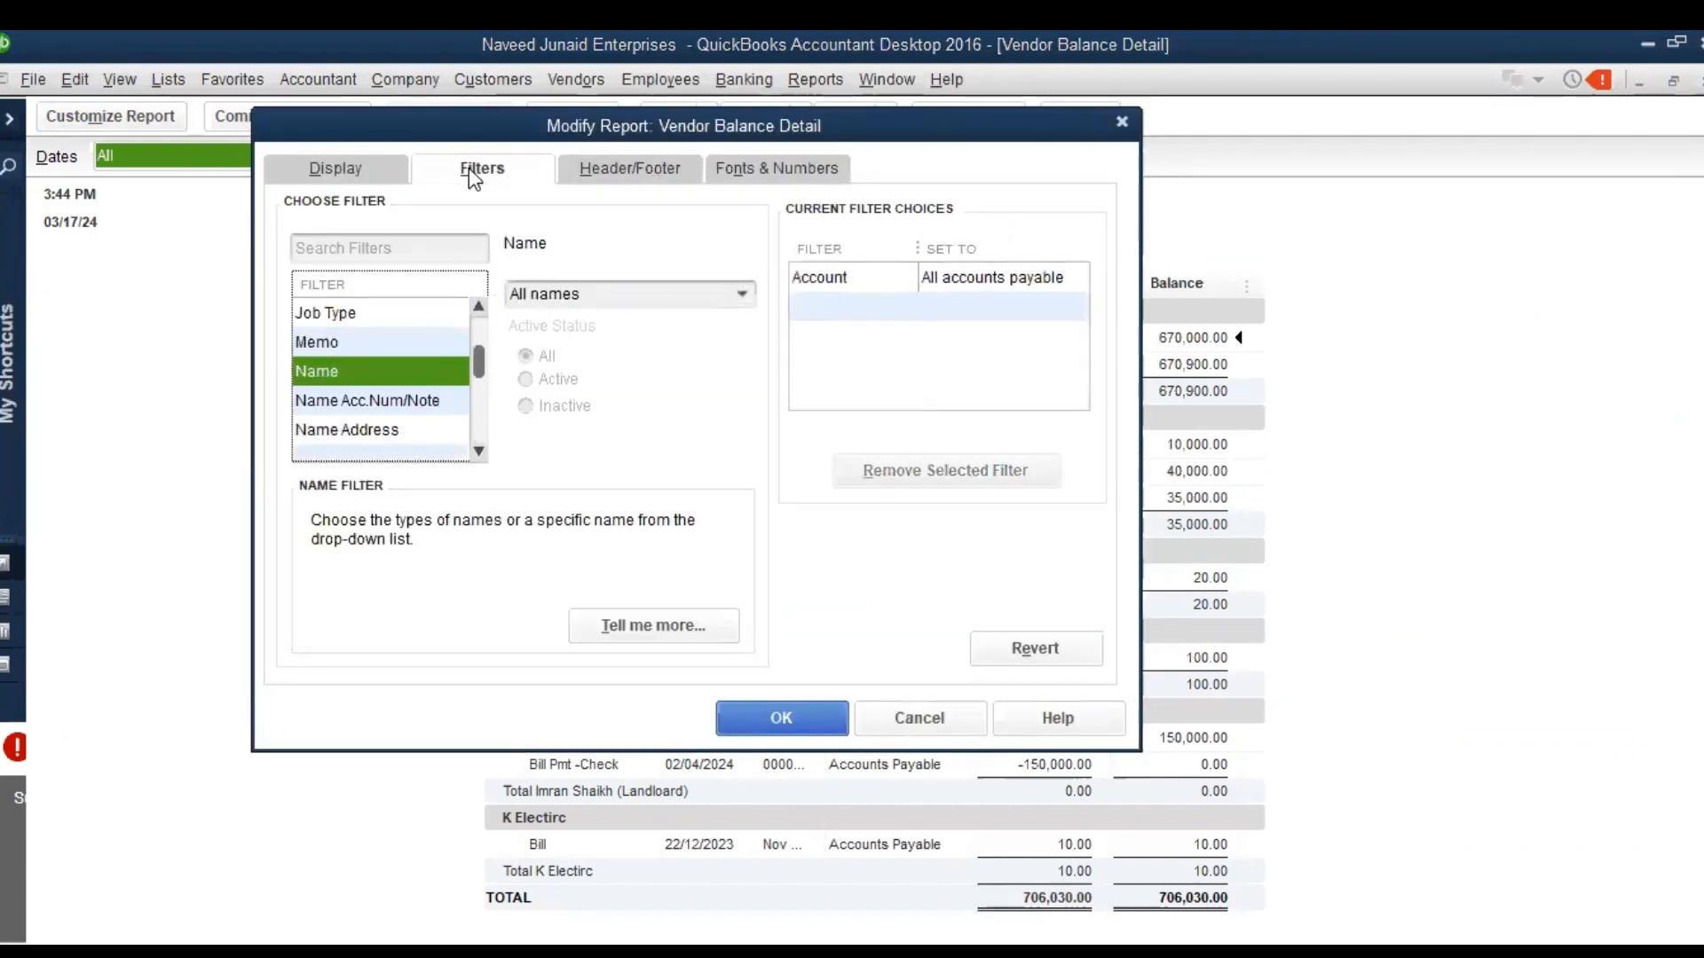
left_click(743, 311)
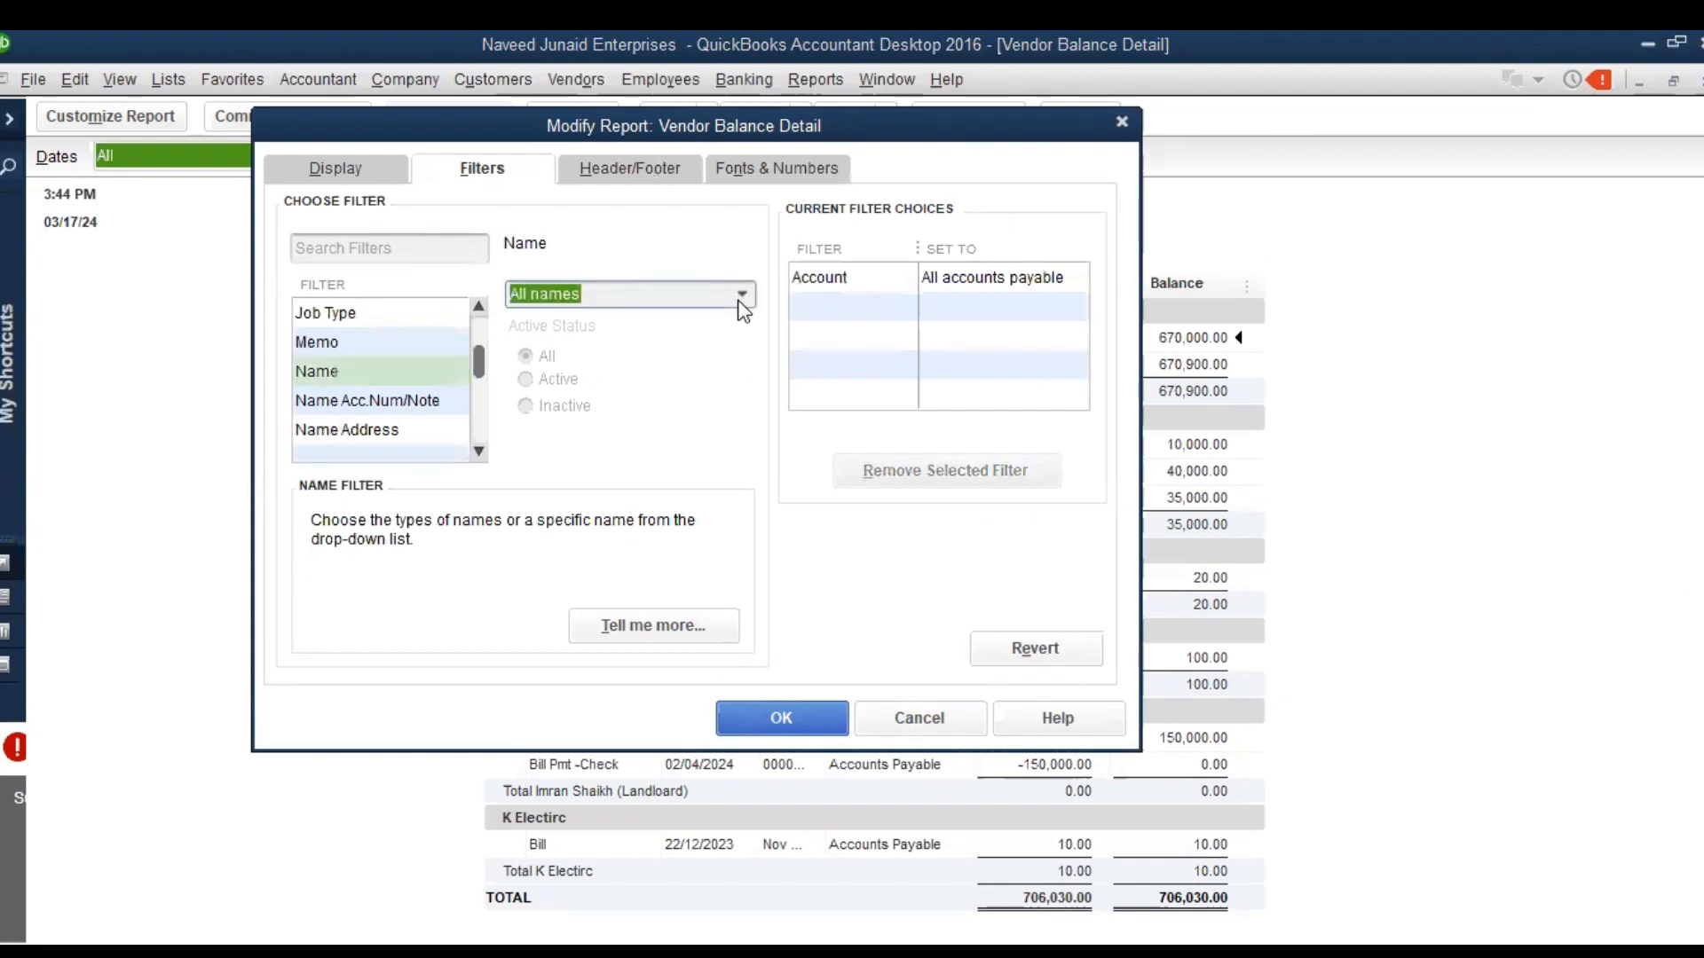
key("Down")
key("Down")
key("Down")
key("Down")
key("Down")
key("Down")
key("Down")
key("Down")
key("Down")
key("Down")
key("Down")
key("Down")
key("Down")
key("Down")
key("Down")
key("Up")
key("Up")
key("Up")
key("Up")
key("Up")
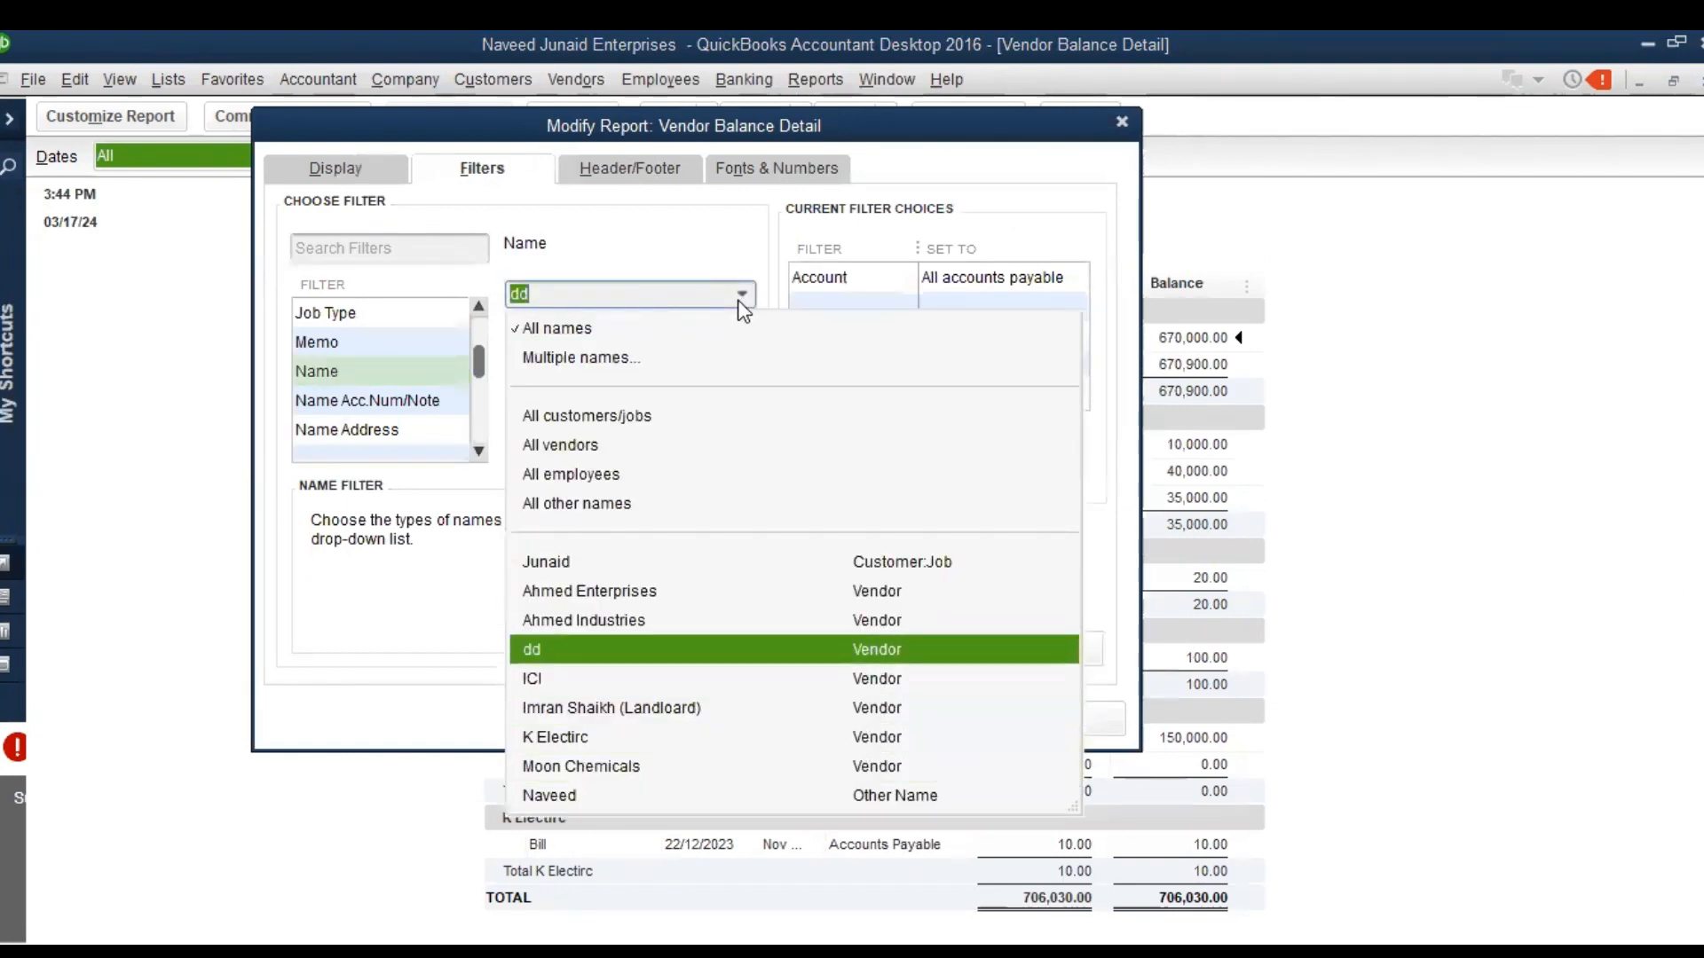
key("Return")
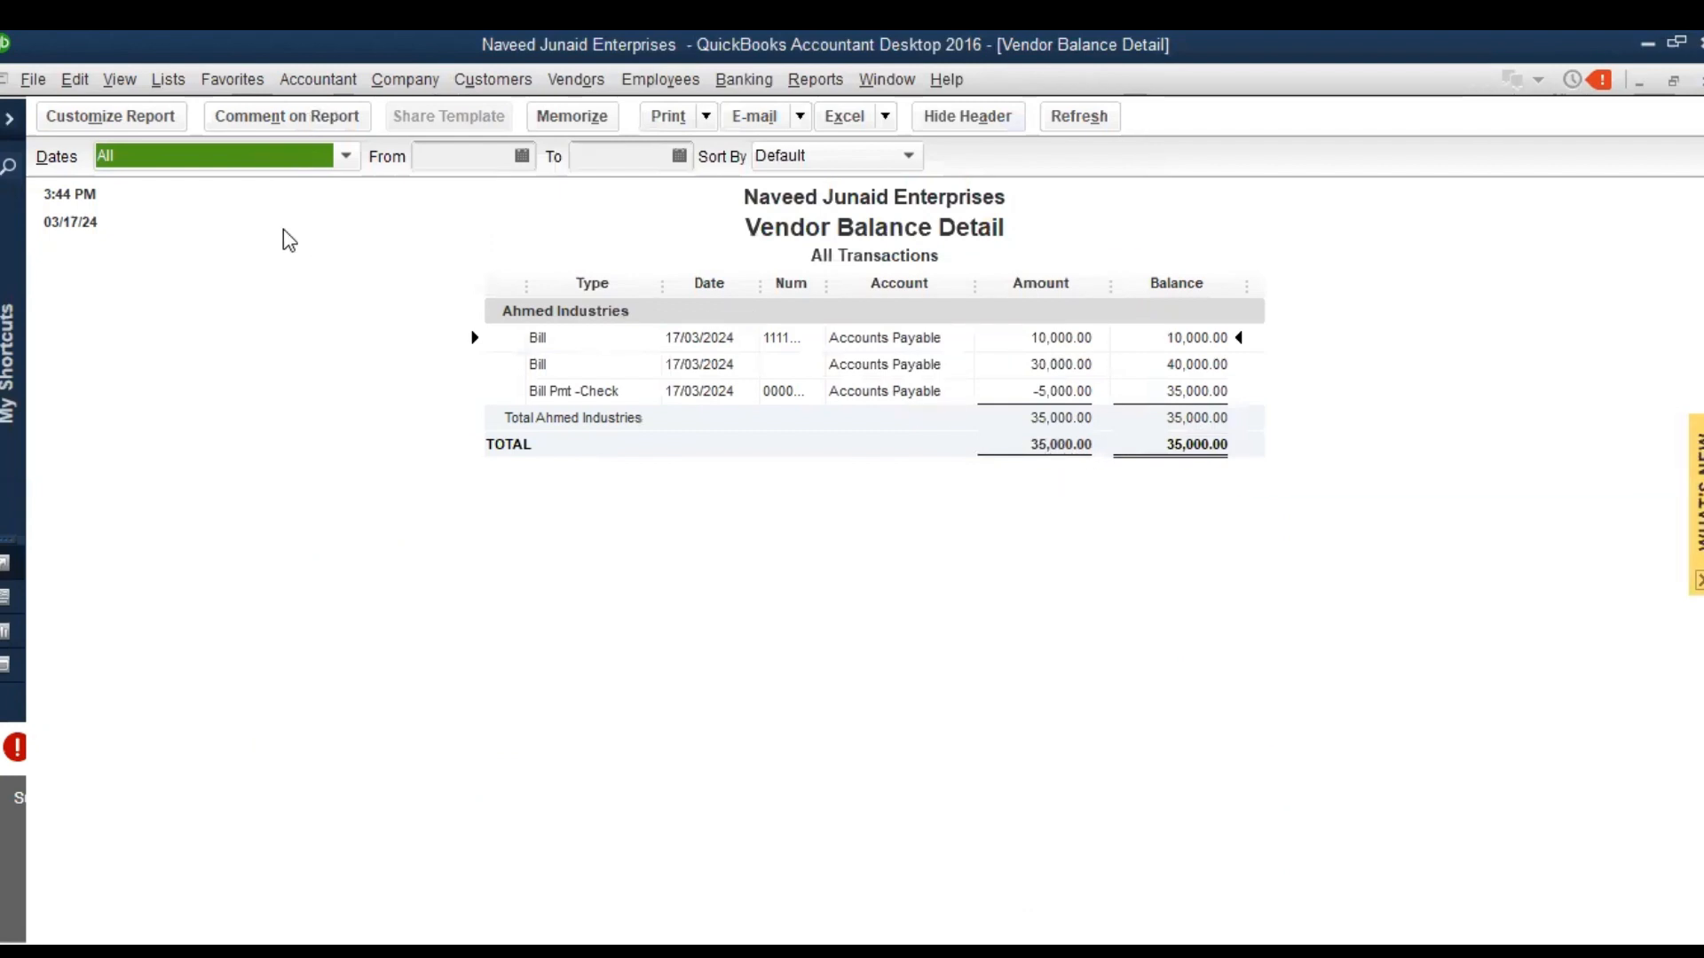
left_click(166, 124)
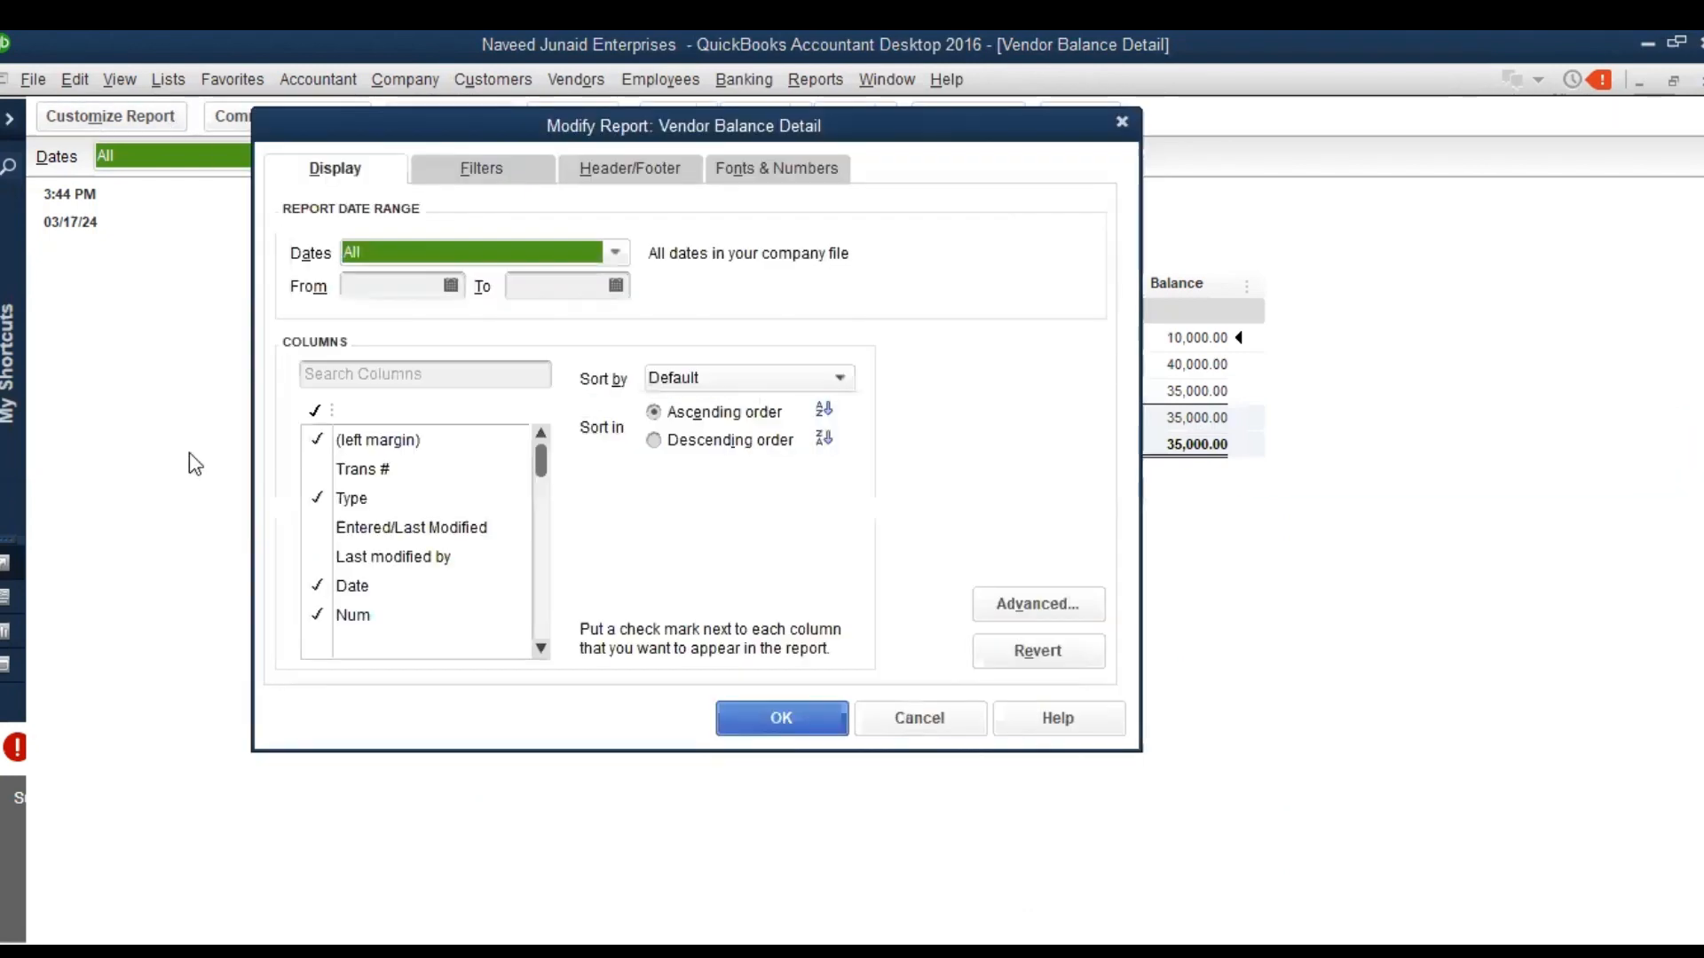
left_click(930, 722)
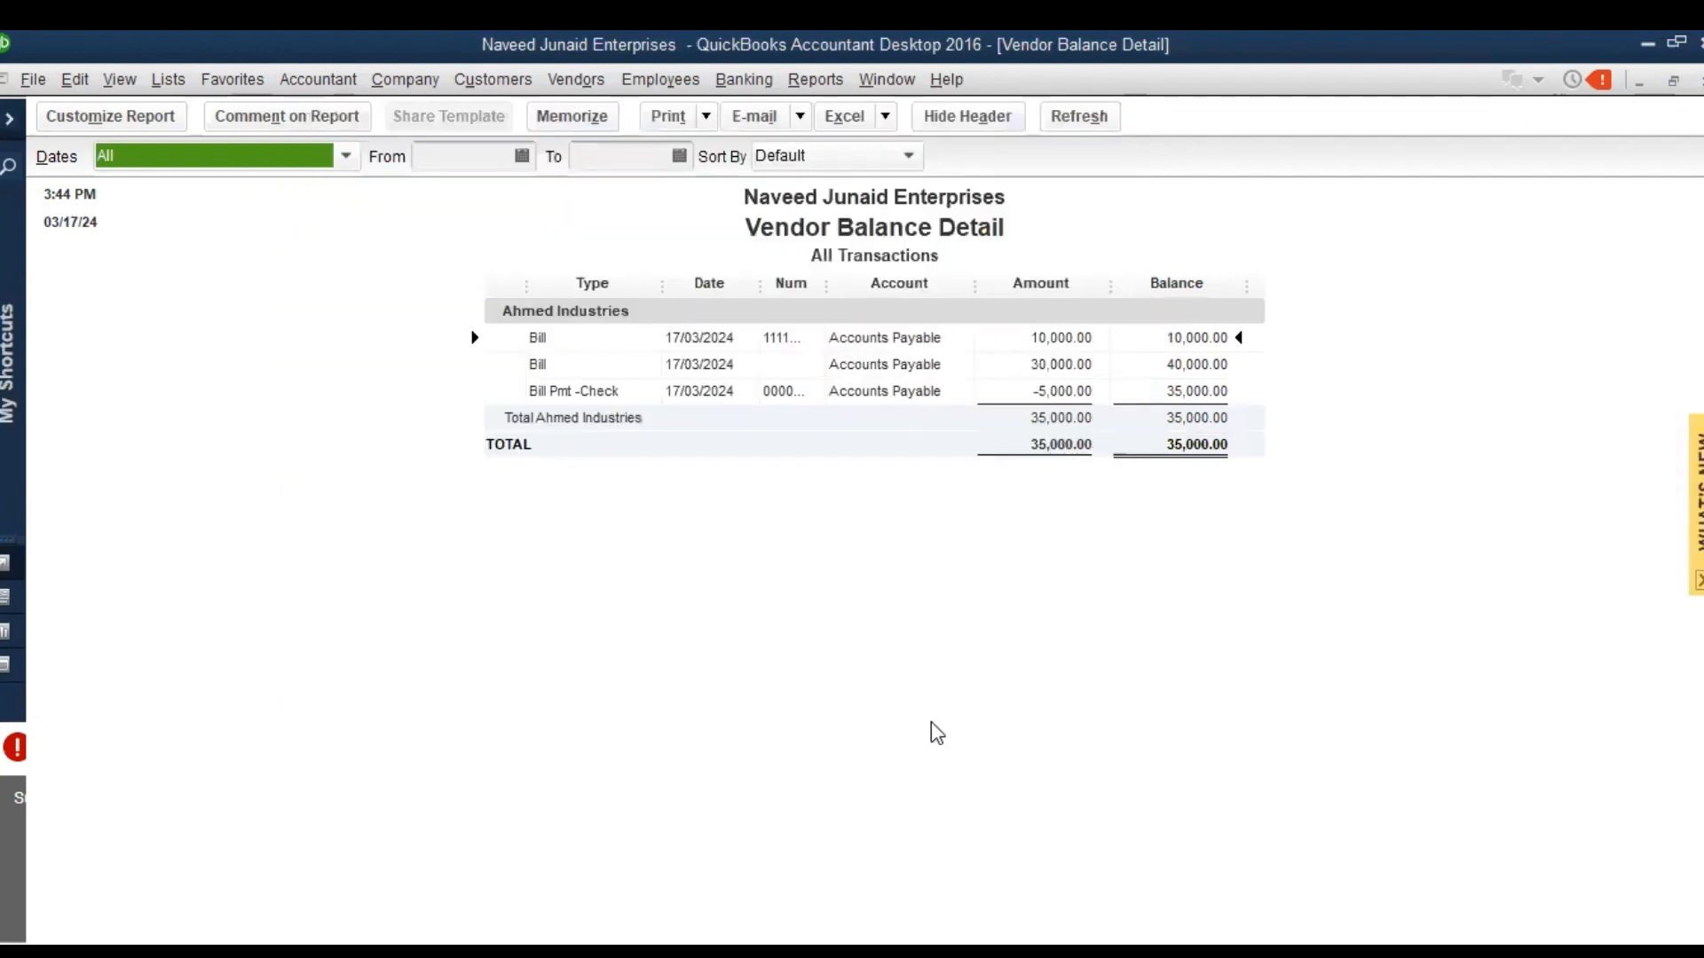
Examine the e-mail, print and Excel export options available for the Ahmed Industries balance report
left_click(799, 116)
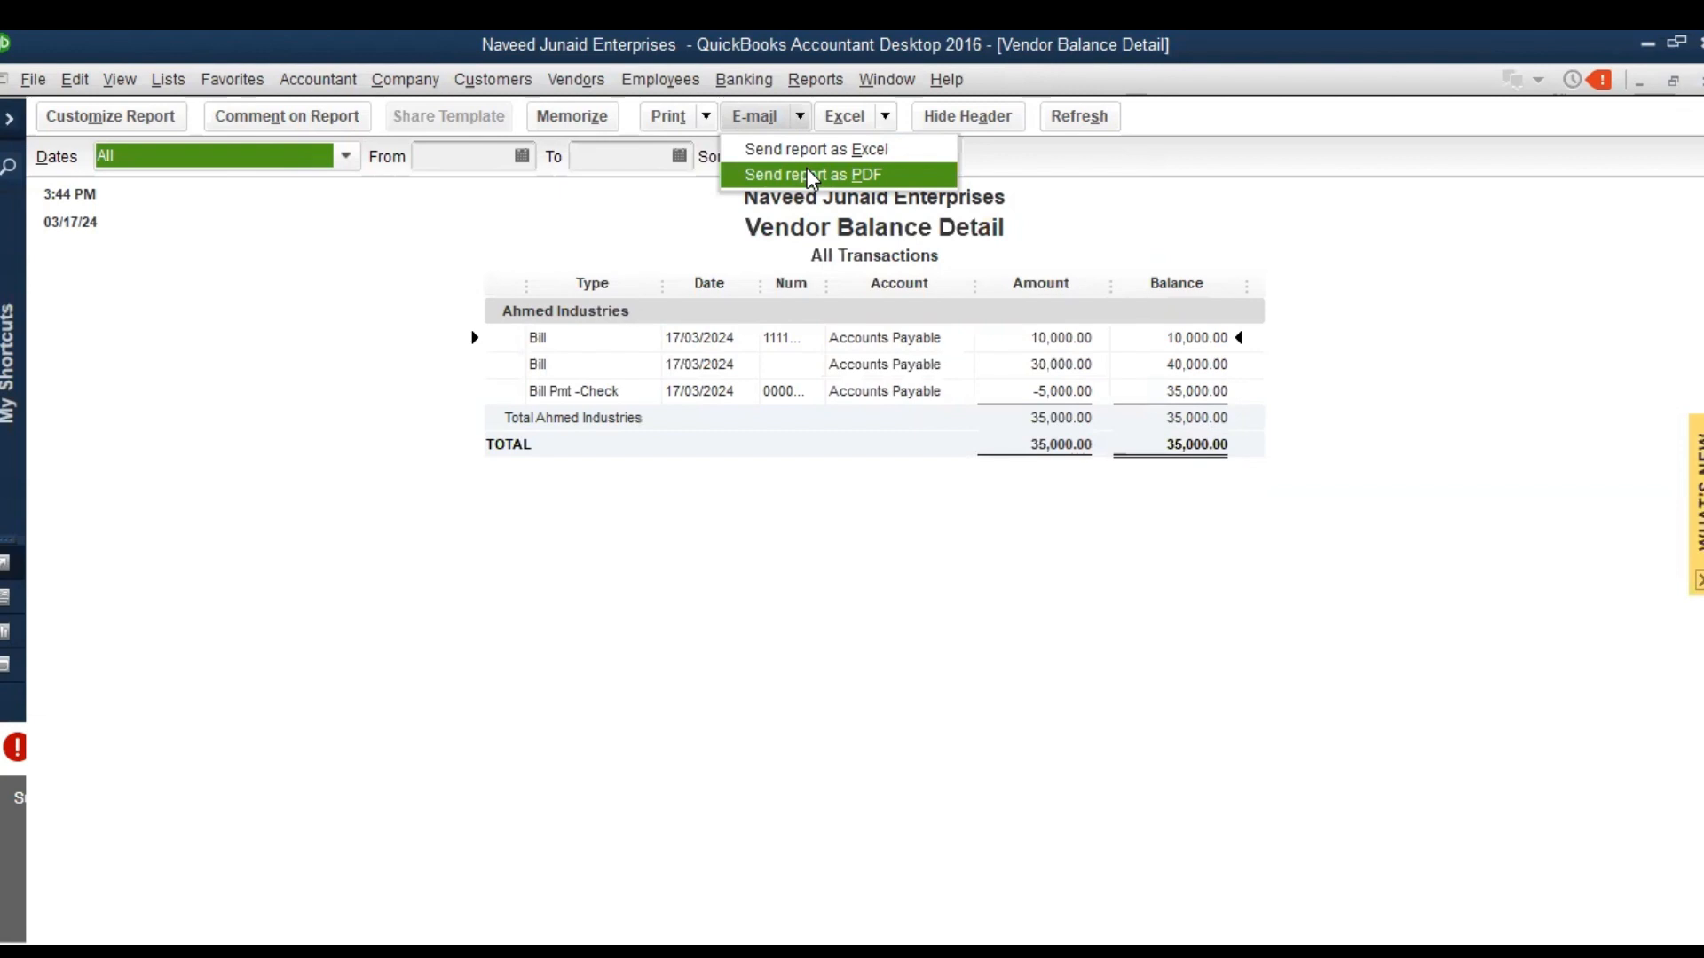
left_click(710, 115)
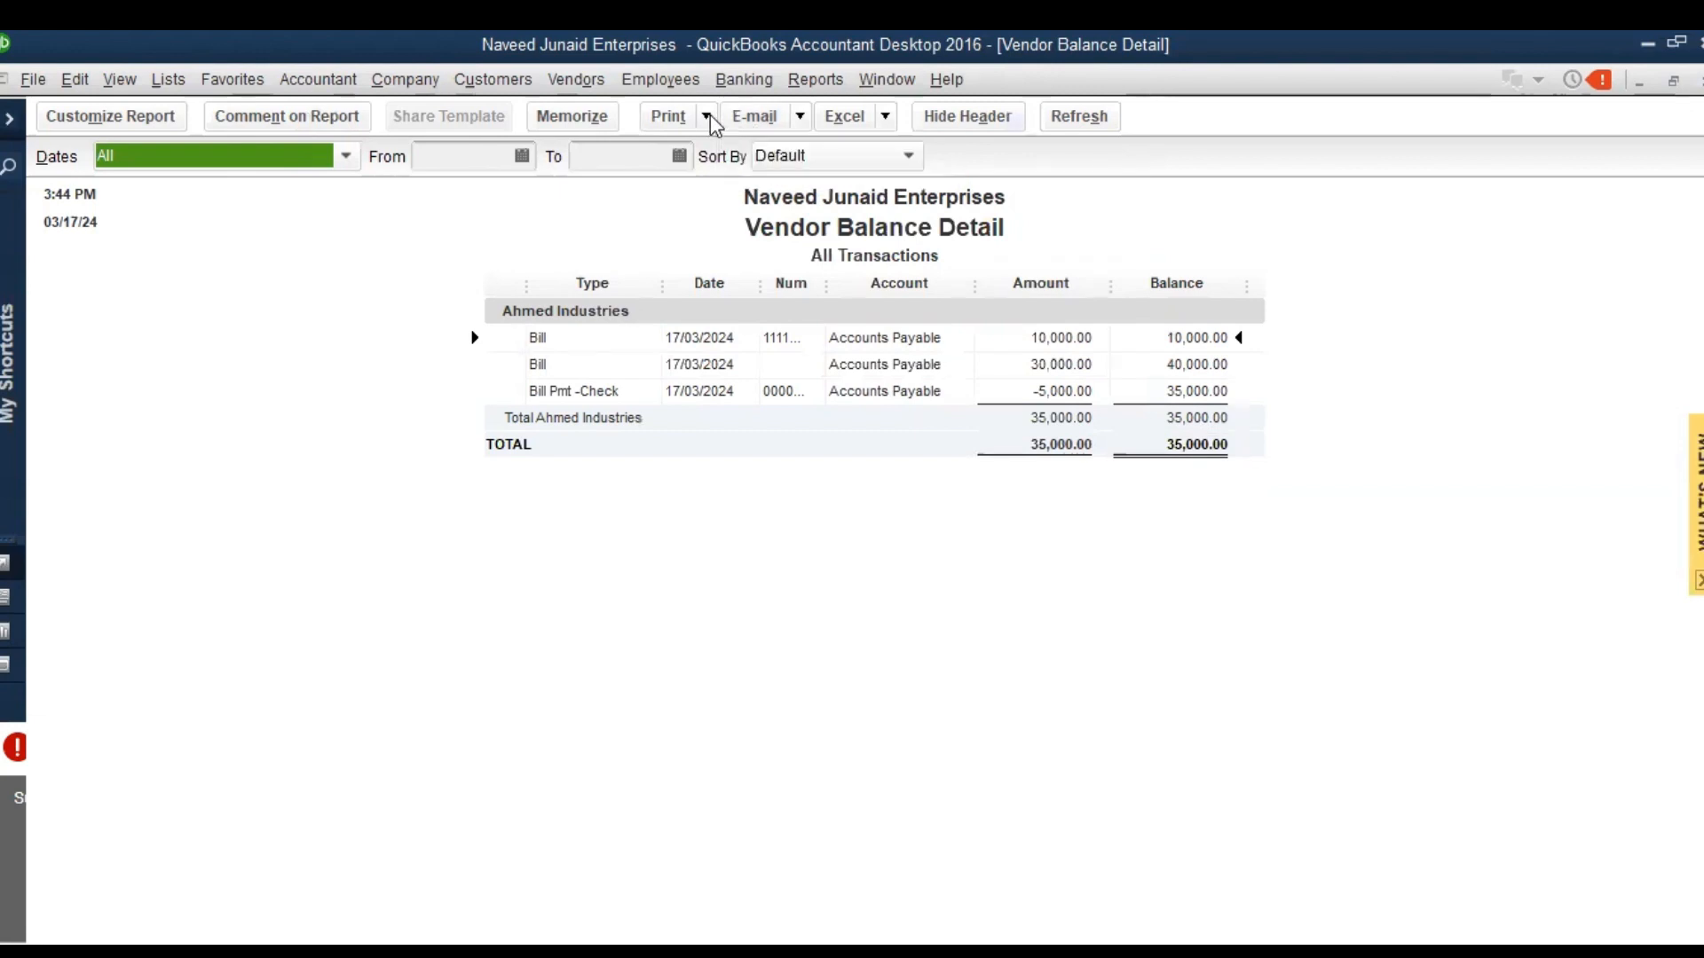
left_click(710, 115)
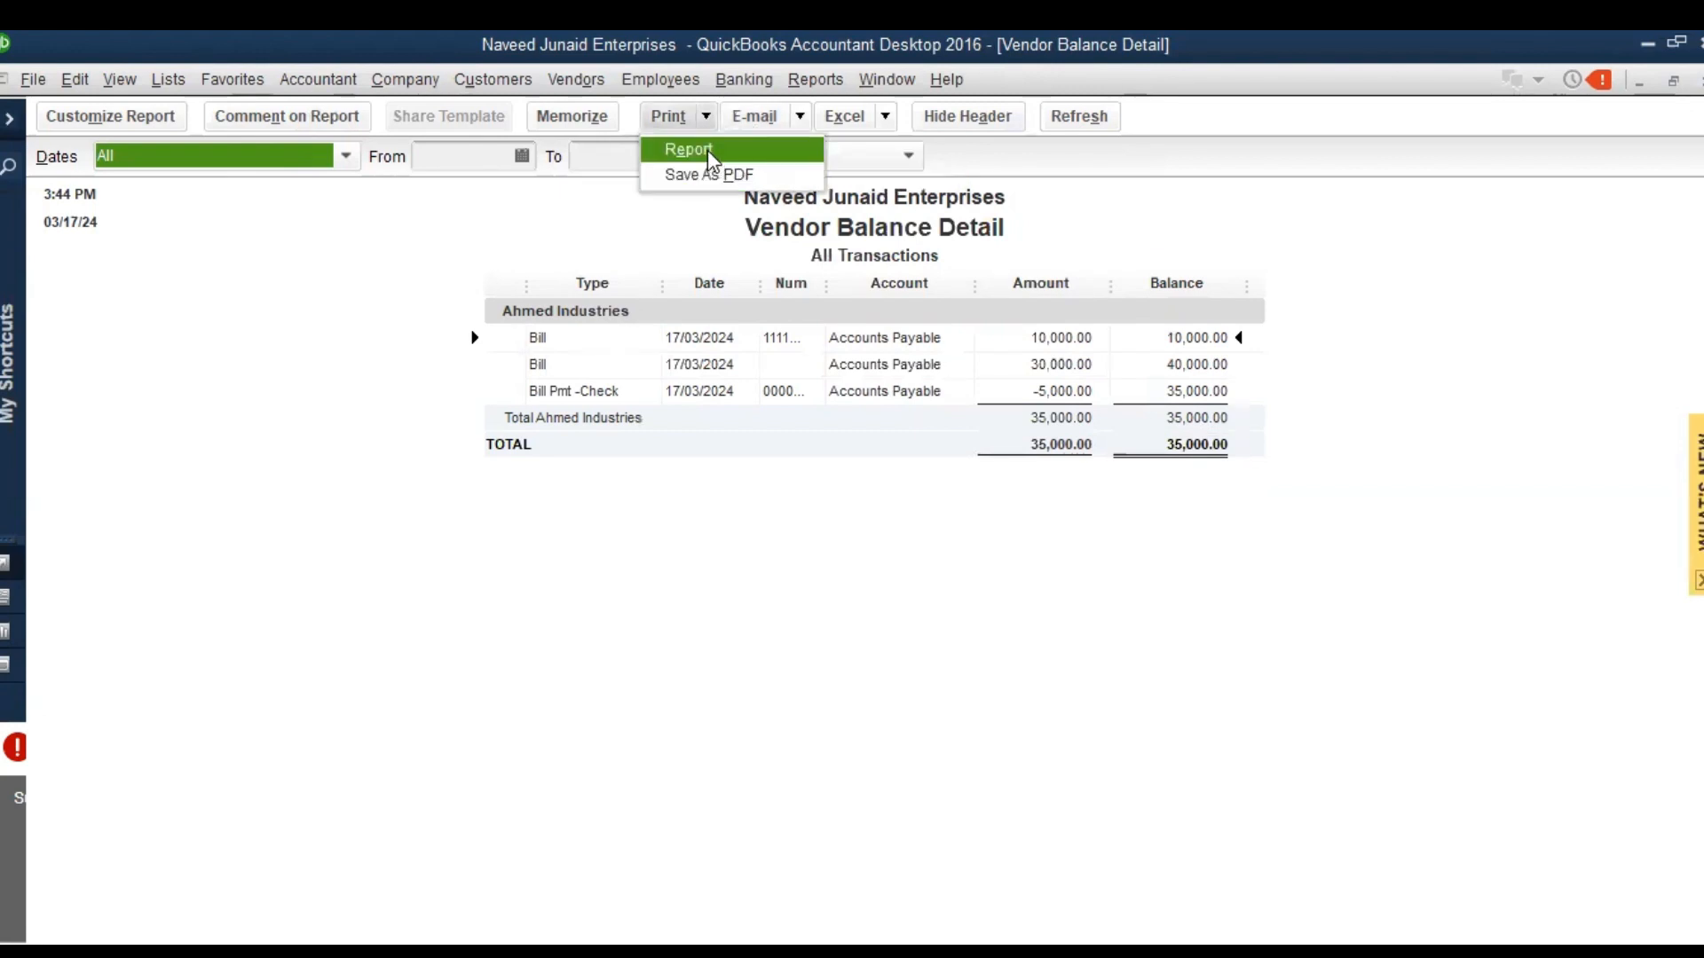
left_click(882, 222)
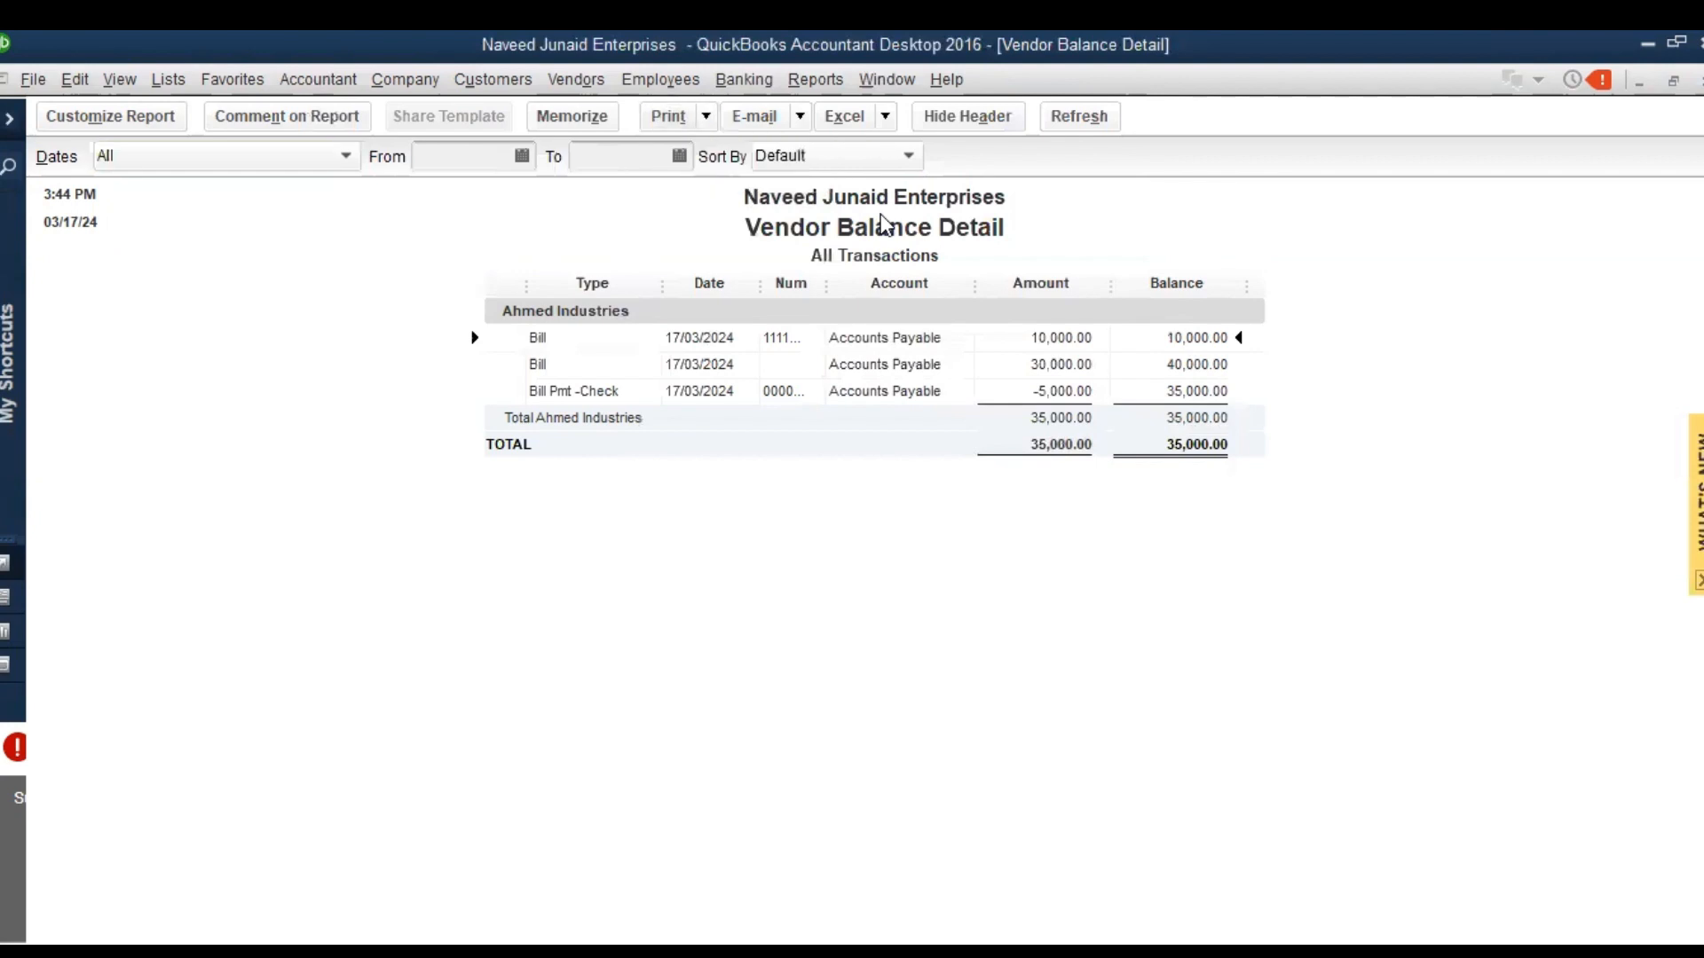
left_click(886, 118)
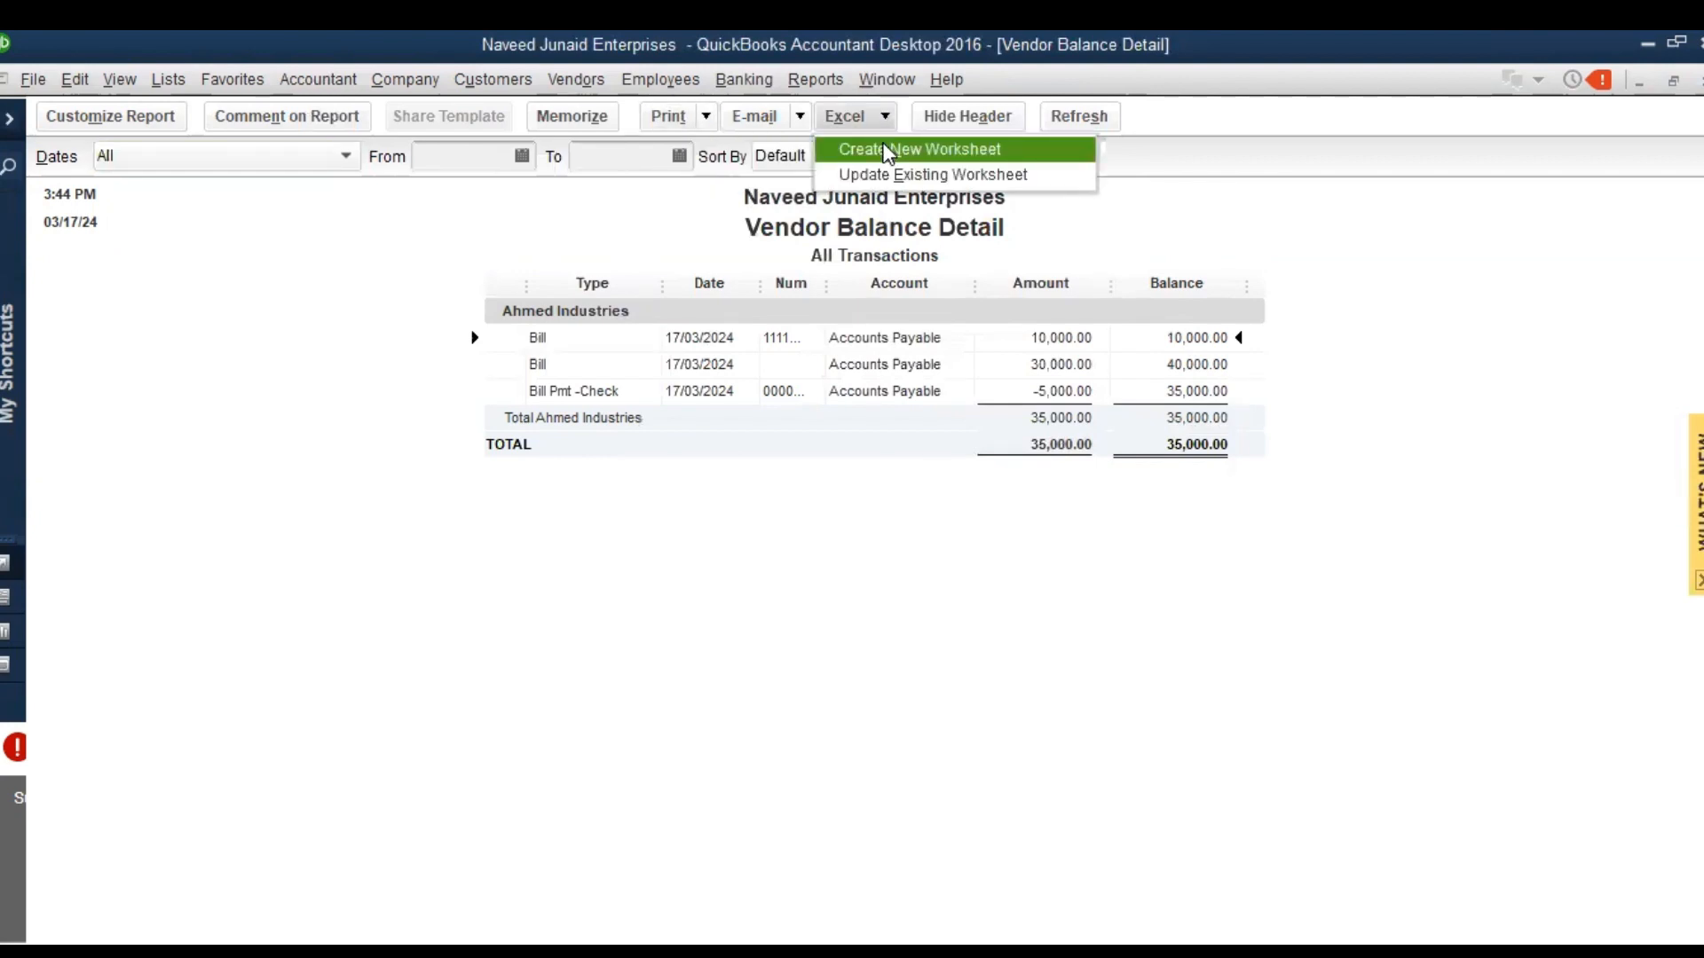
left_click(710, 525)
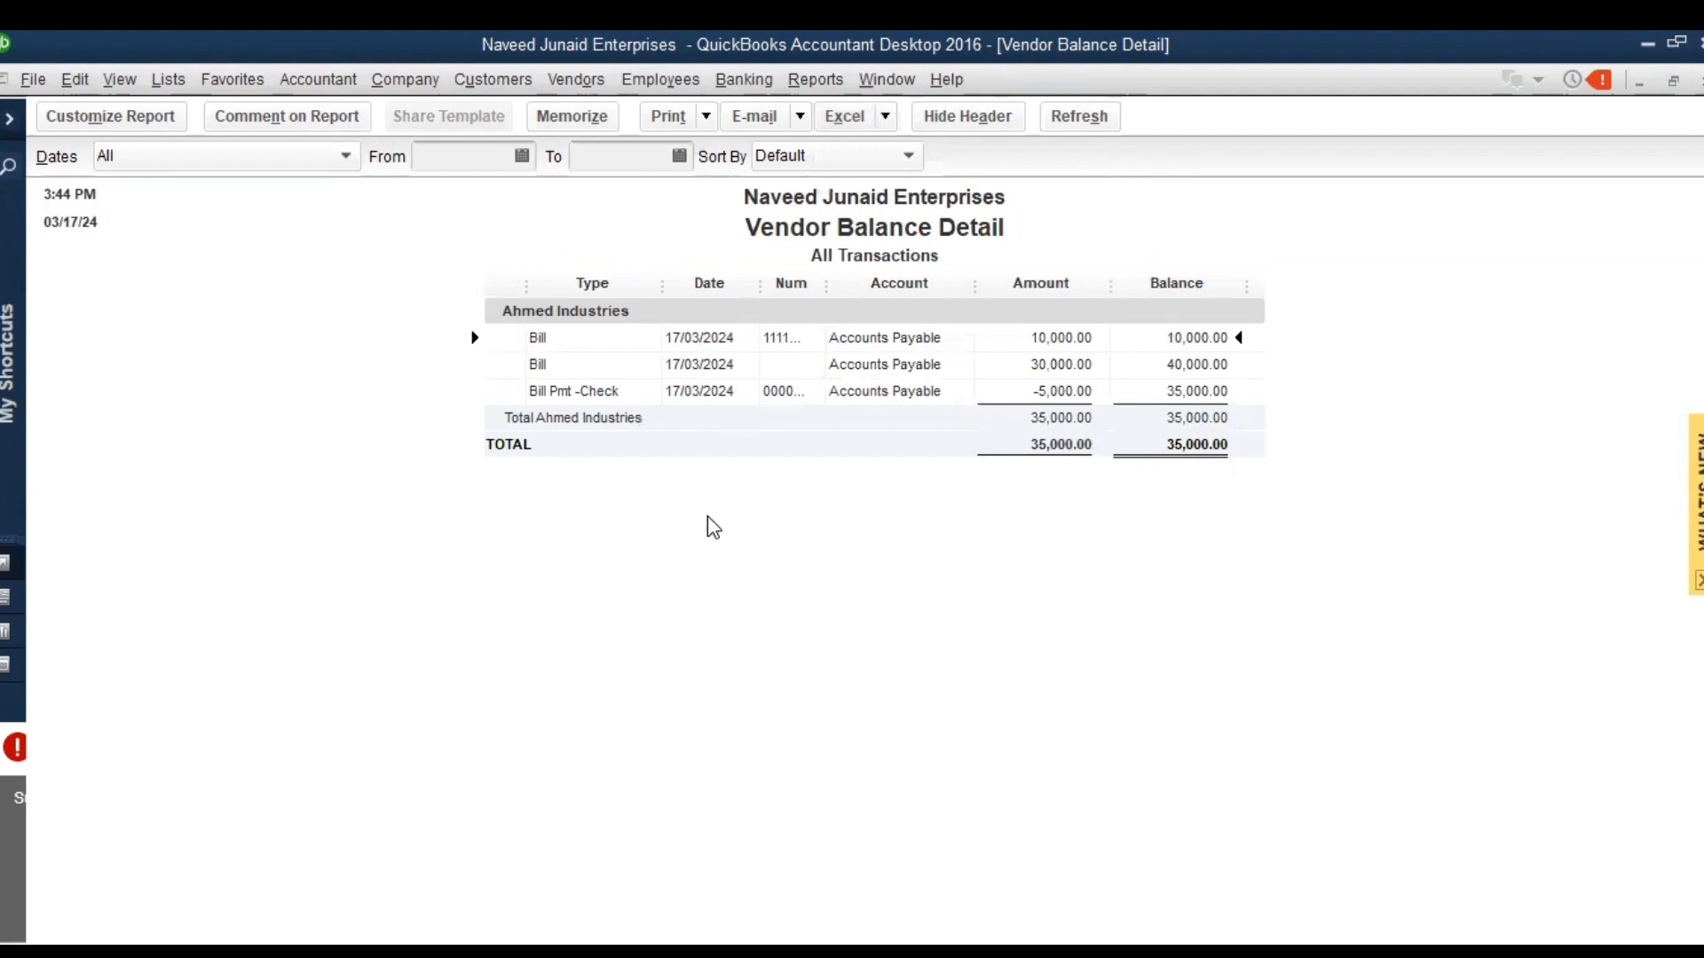
Close the vendor balance report and open Ahmed Industries' purchase order number 3 from the Vendor Center
key("Escape")
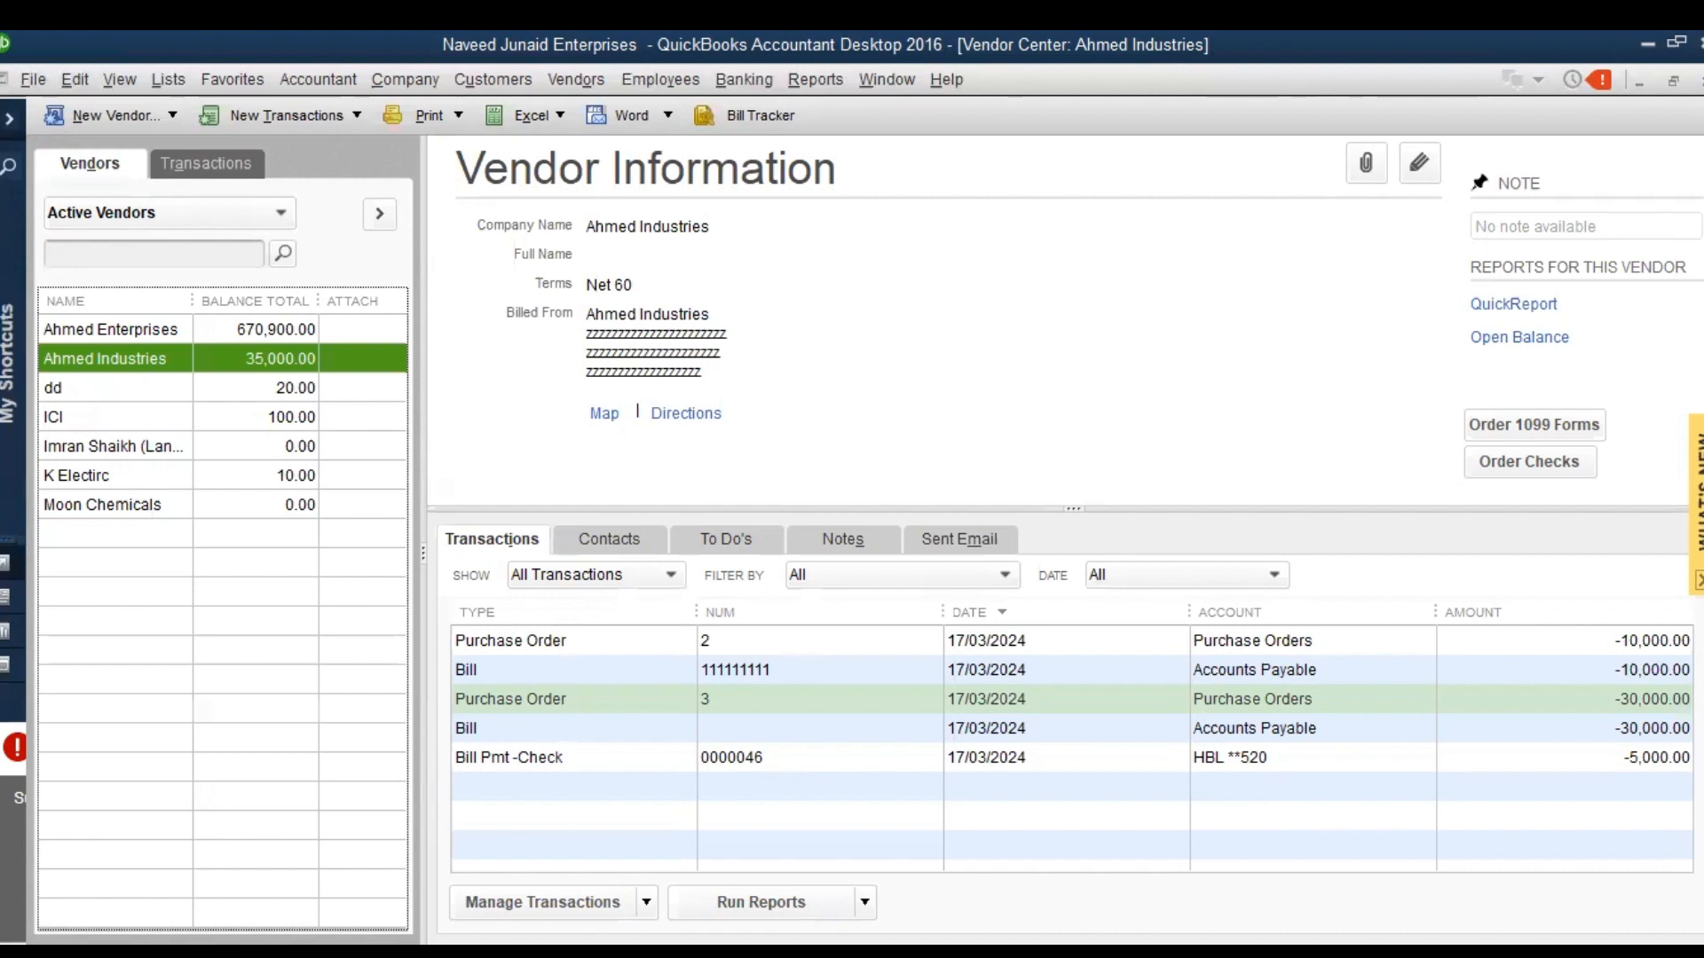
double_click(1672, 710)
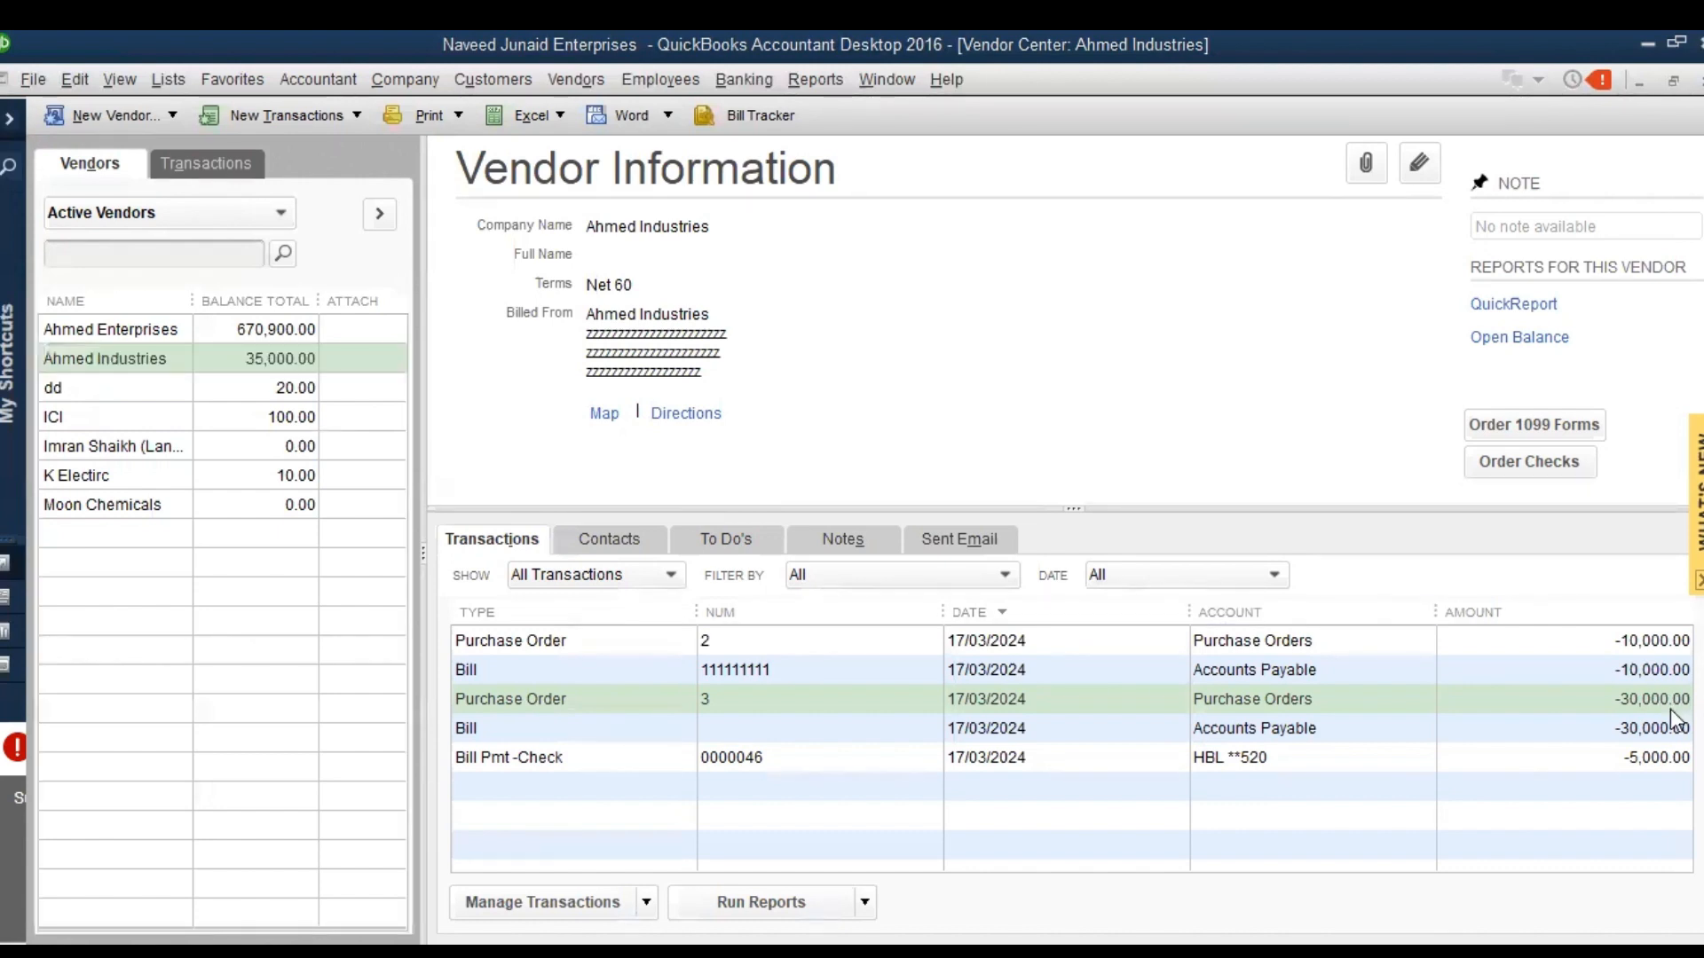